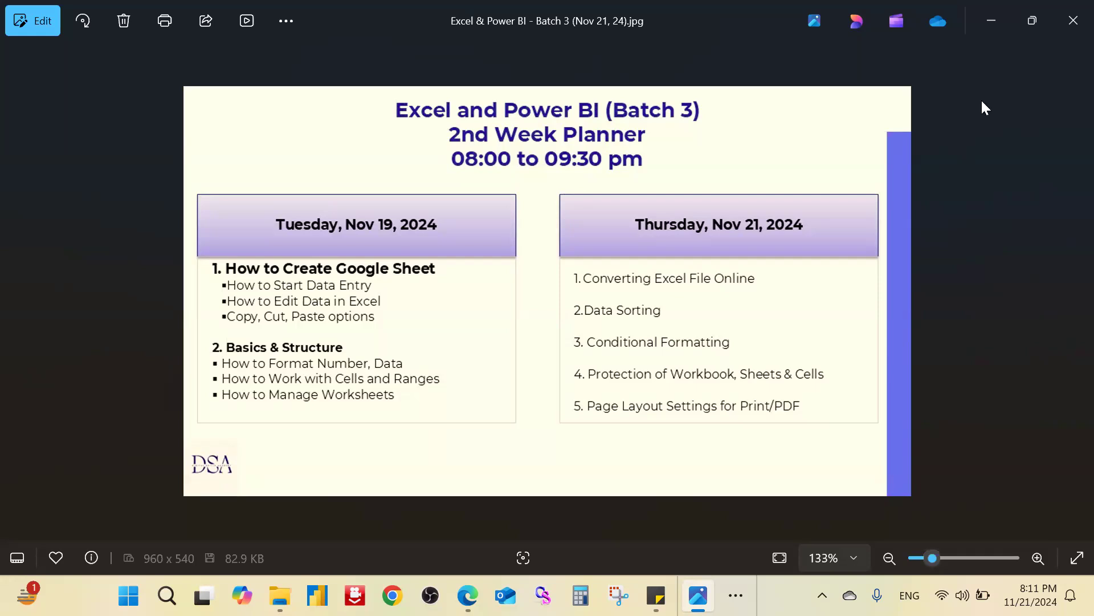
Step: Minimize Photos, browse to 1. MS Excel > Demo Files, then close the Open dialog unused
left_click(989, 25)
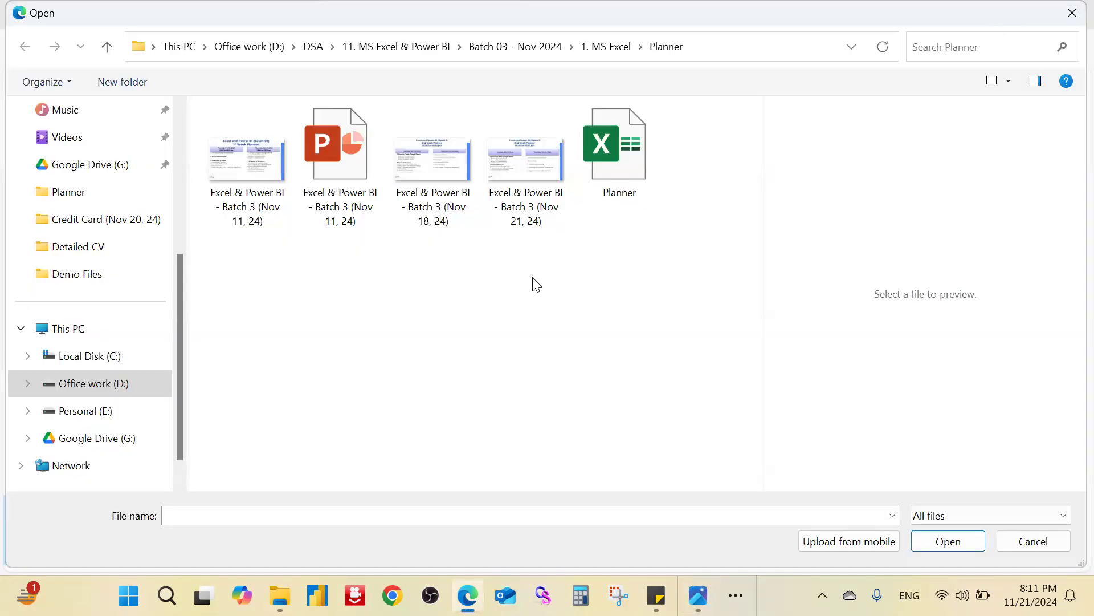
left_click(607, 46)
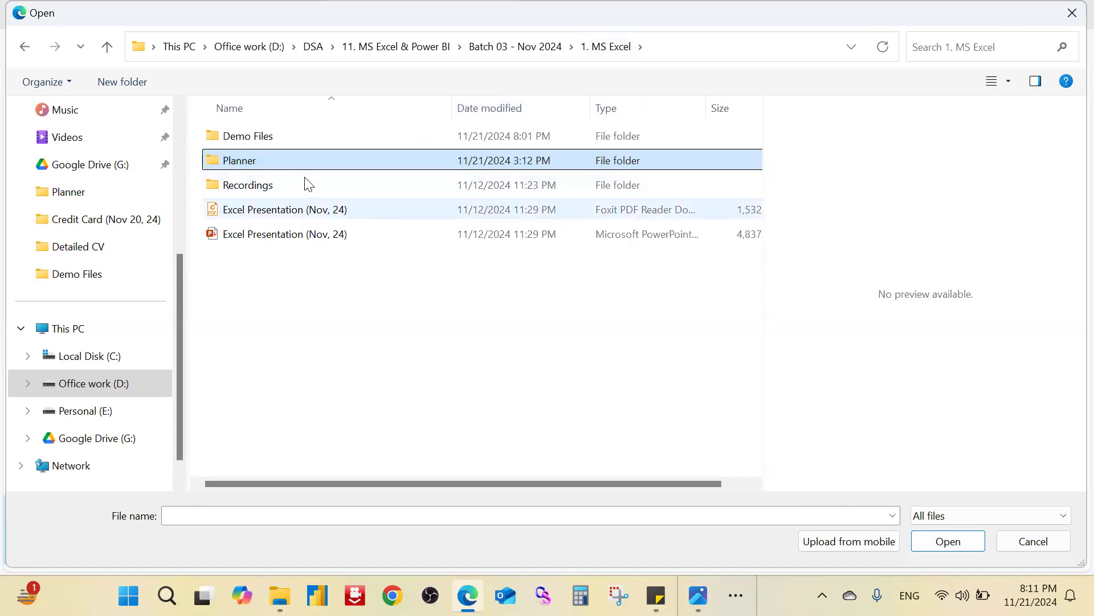
double_click(324, 134)
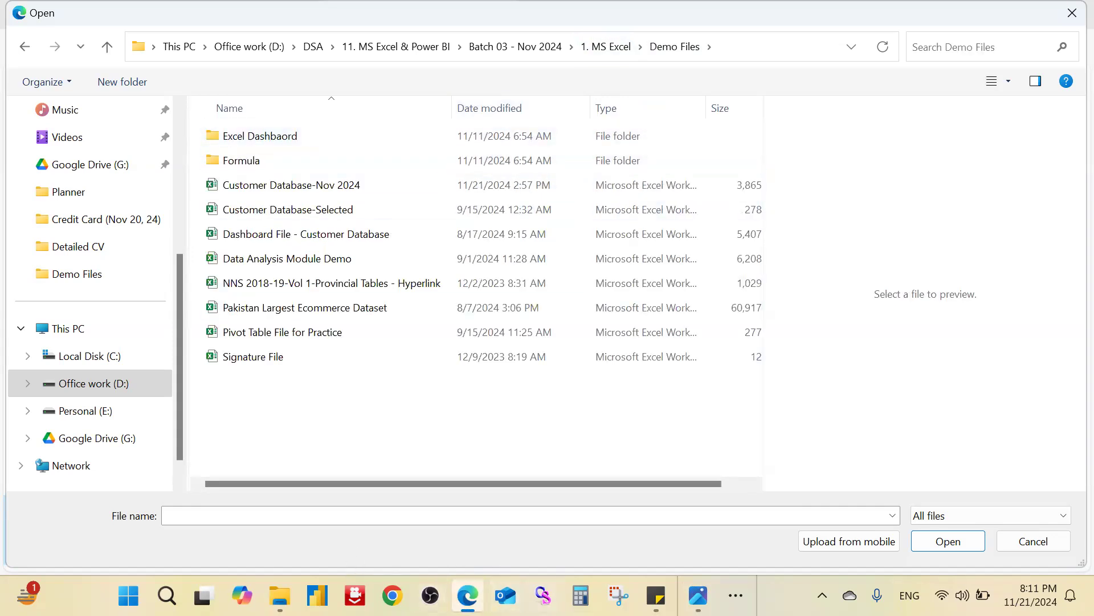
left_click(1072, 13)
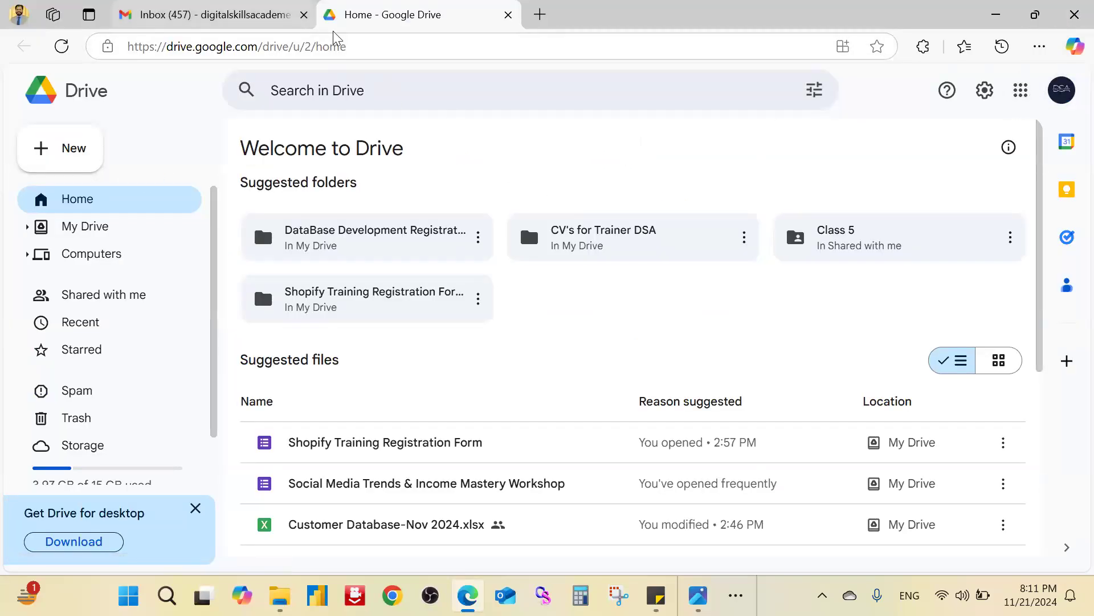
Step: Open Google Drive in a new tab from Gmail's Google apps launcher
left_click(297, 13)
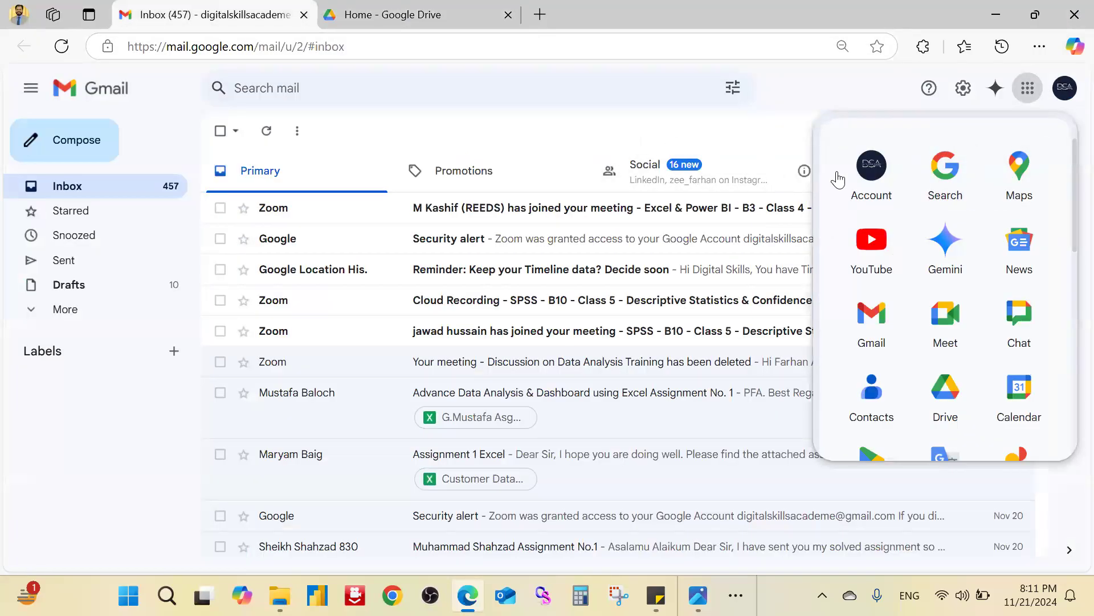
left_click(1028, 92)
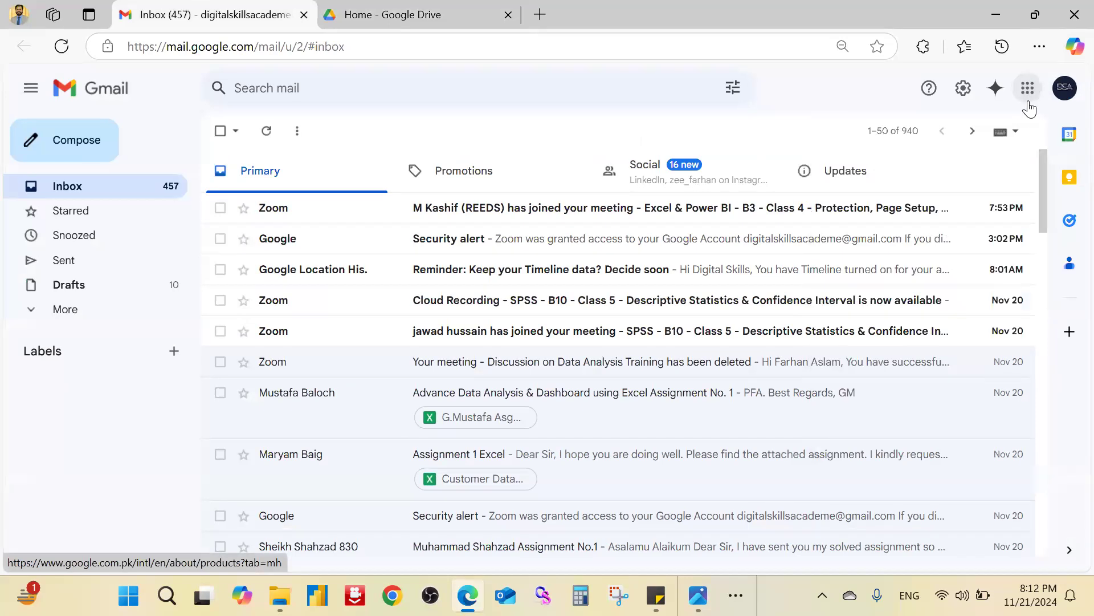
left_click(1030, 100)
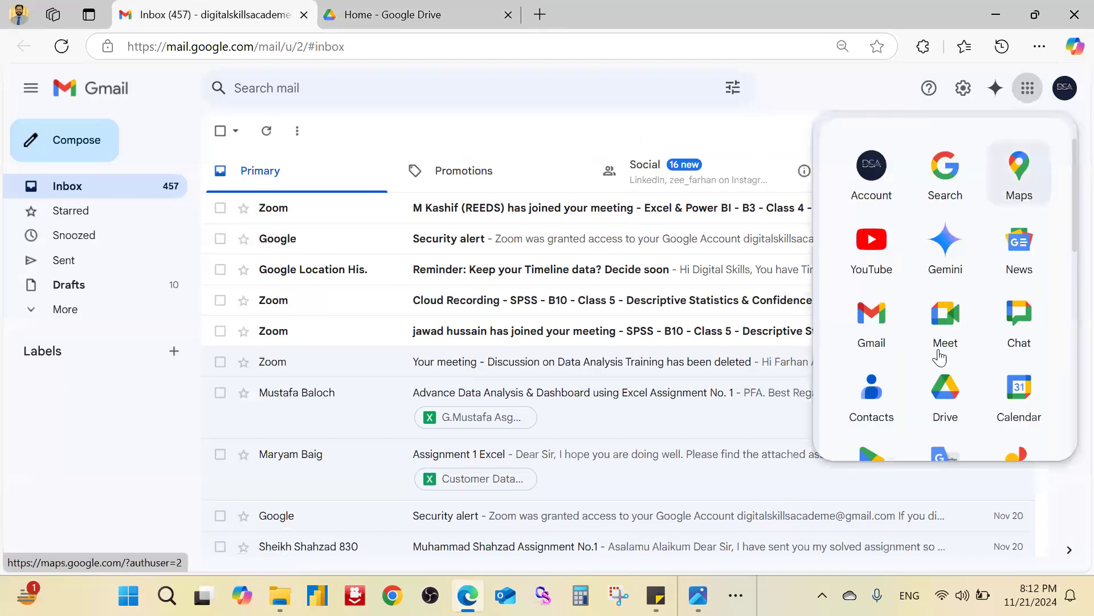
left_click(918, 396)
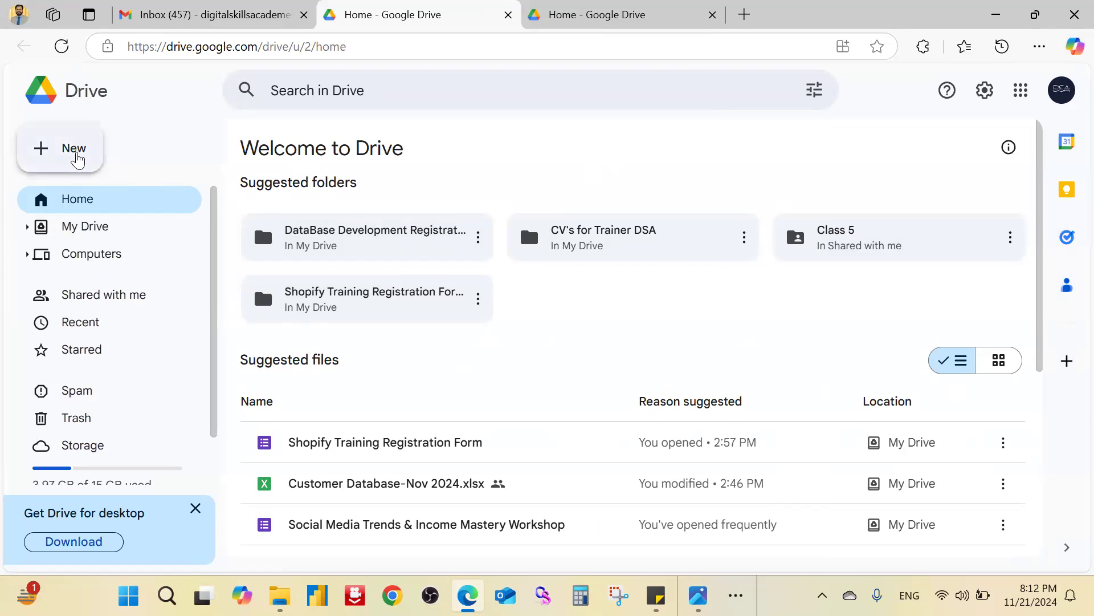
Step: Upload Customer Database-Nov 2024.xlsx from 1. MS Excel > Demo Files to Google Drive
left_click(78, 160)
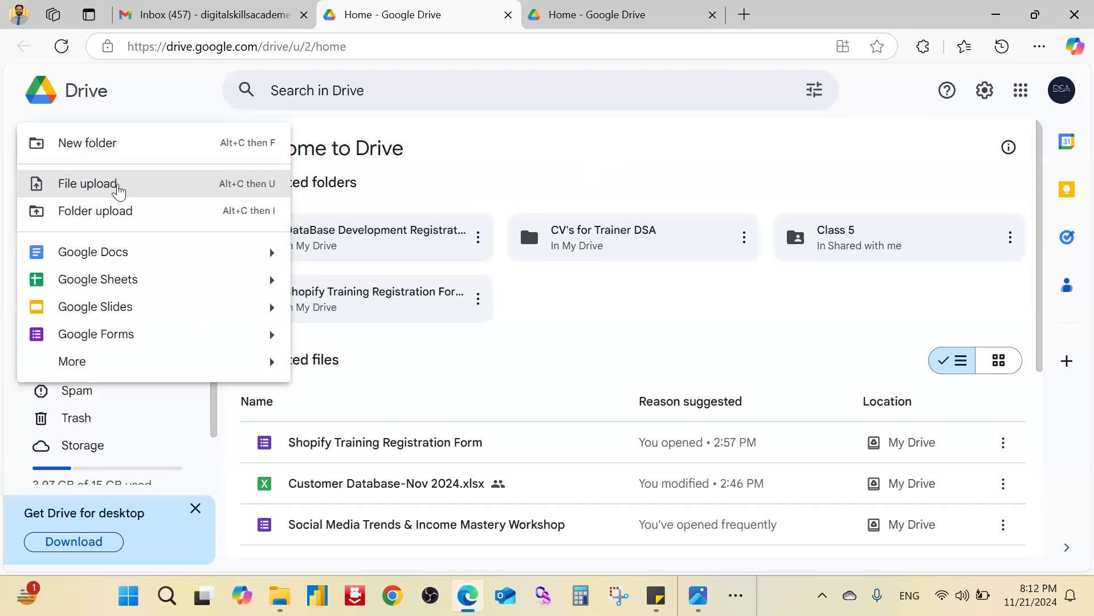
left_click(119, 191)
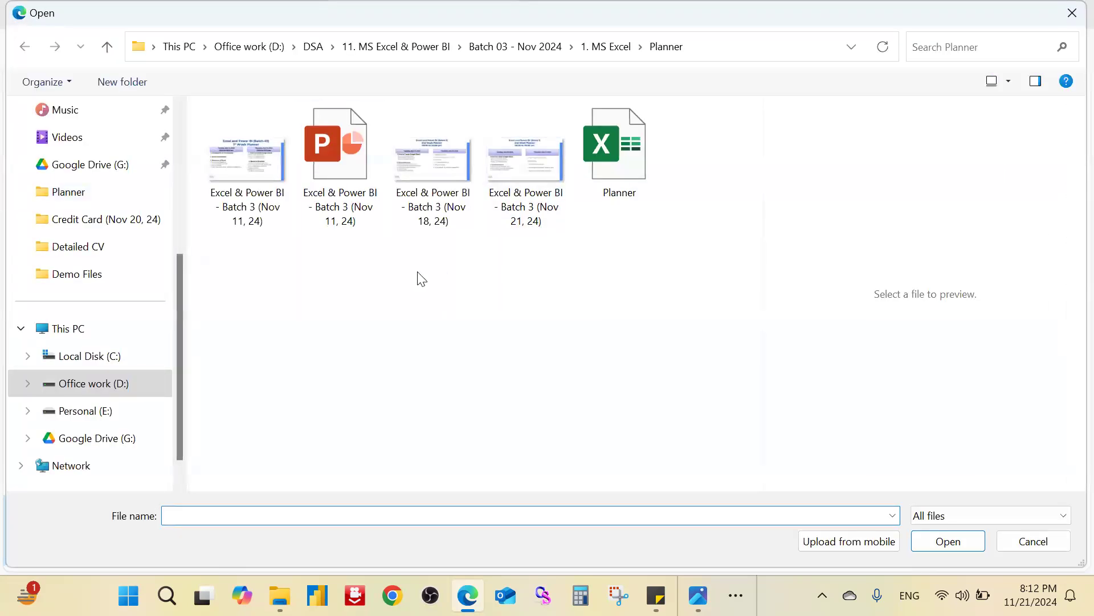
left_click(604, 51)
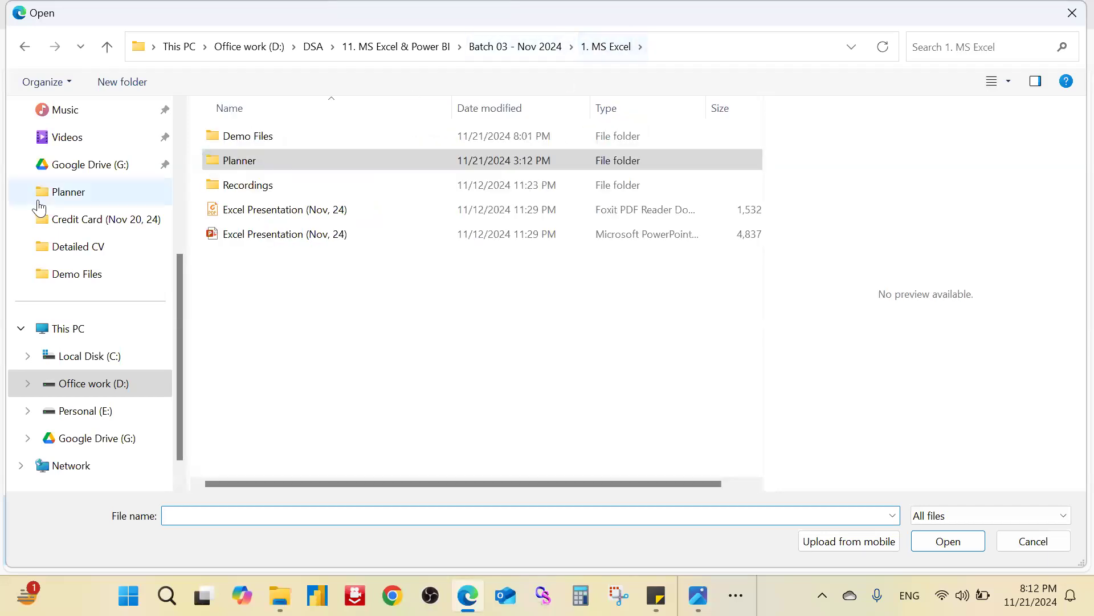
double_click(264, 137)
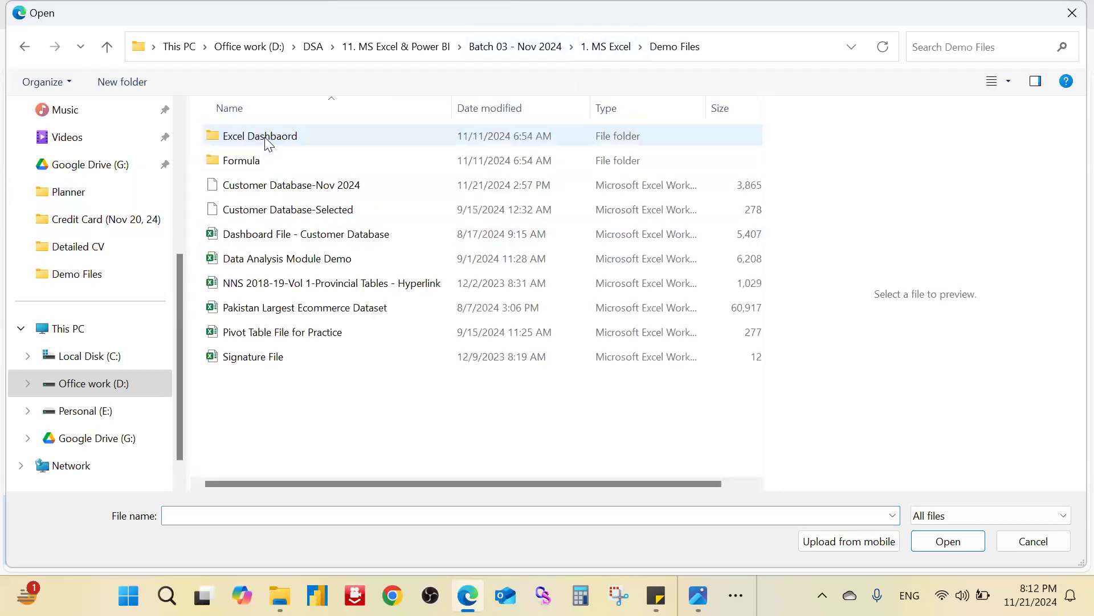
left_click(321, 185)
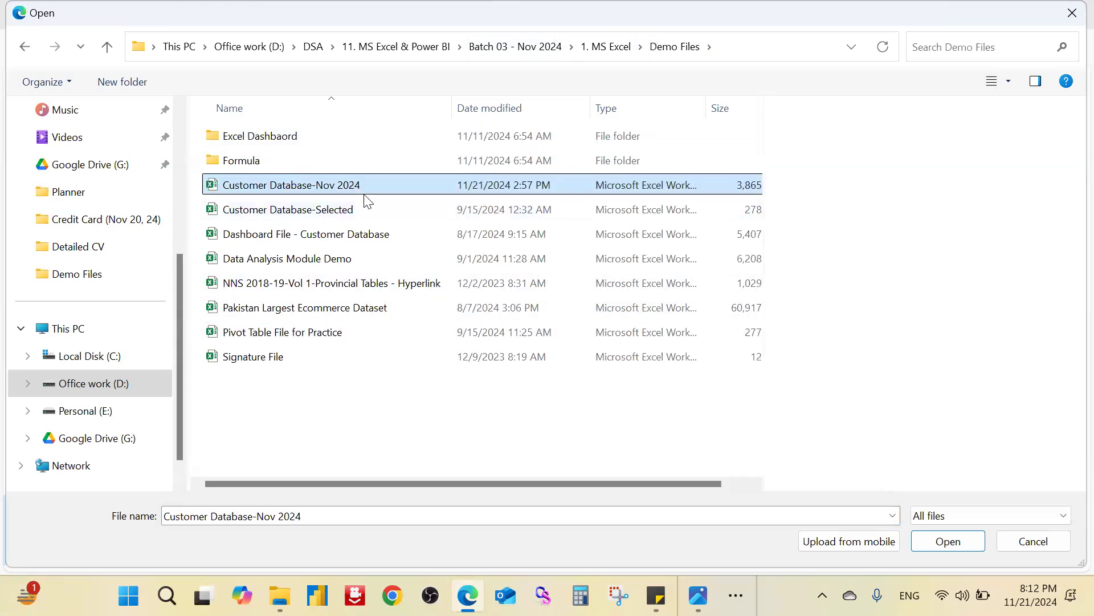
left_click_drag(707, 108, 671, 108)
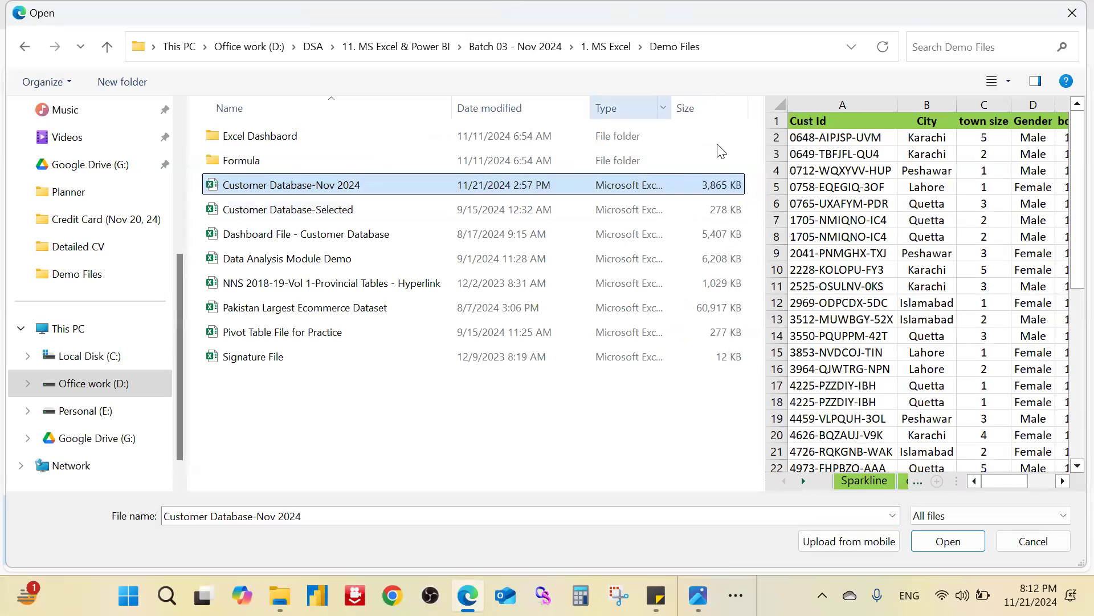
double_click(736, 194)
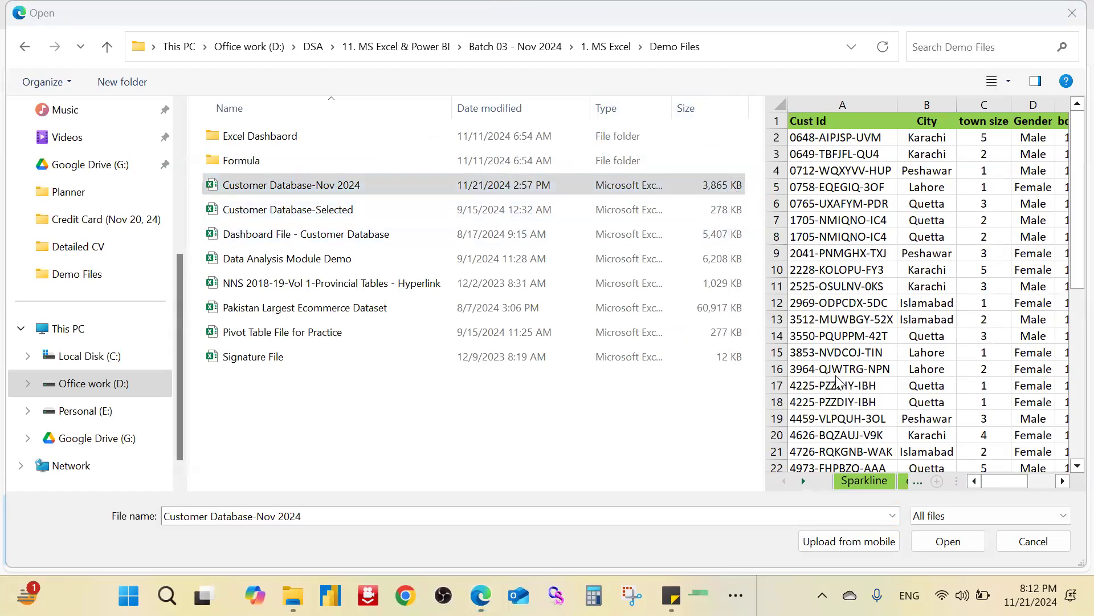
left_click(949, 542)
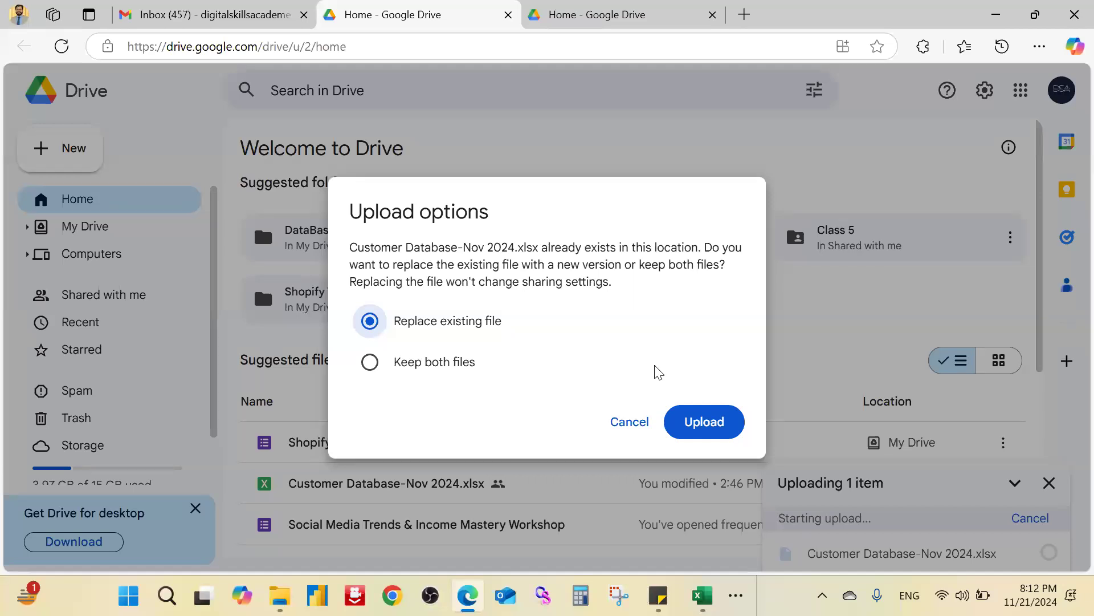
Step: Replace the existing Drive copy with the upload and open the uploaded workbook
left_click(704, 424)
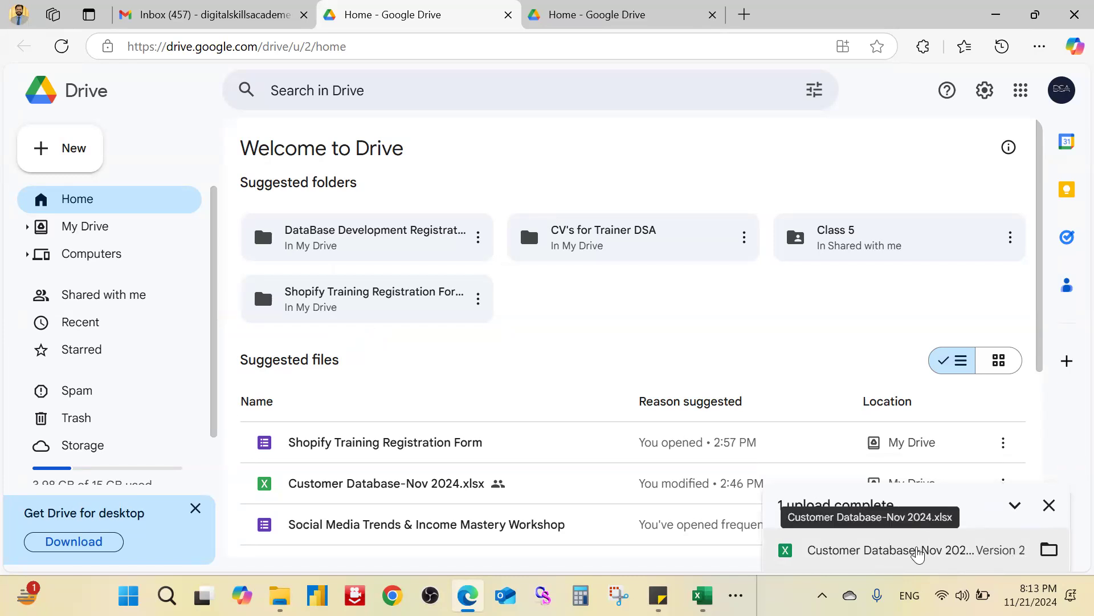
left_click(917, 550)
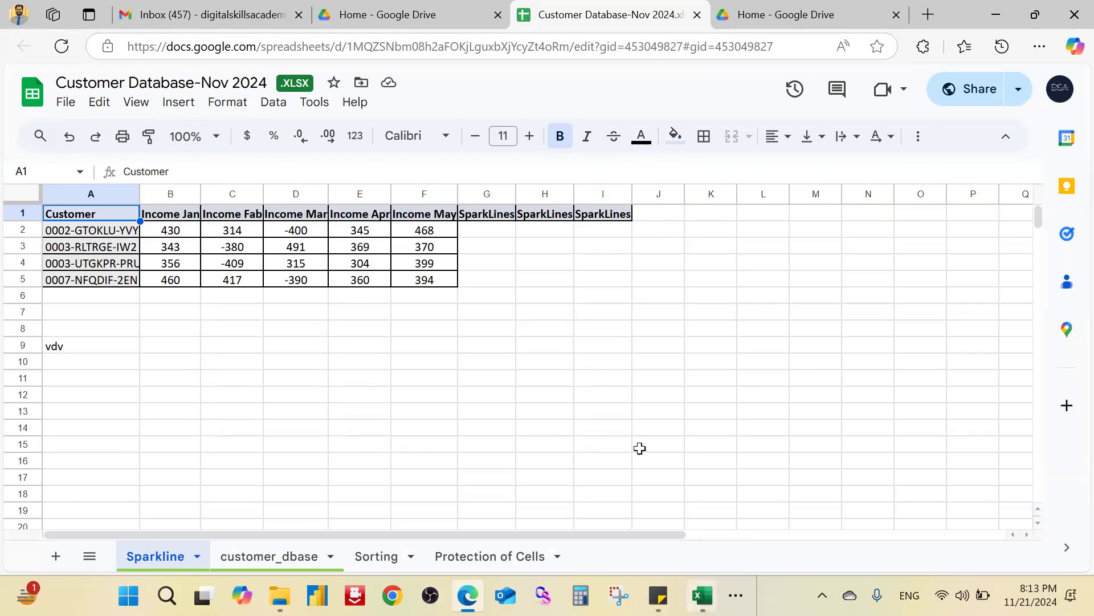
key("alt+Tab")
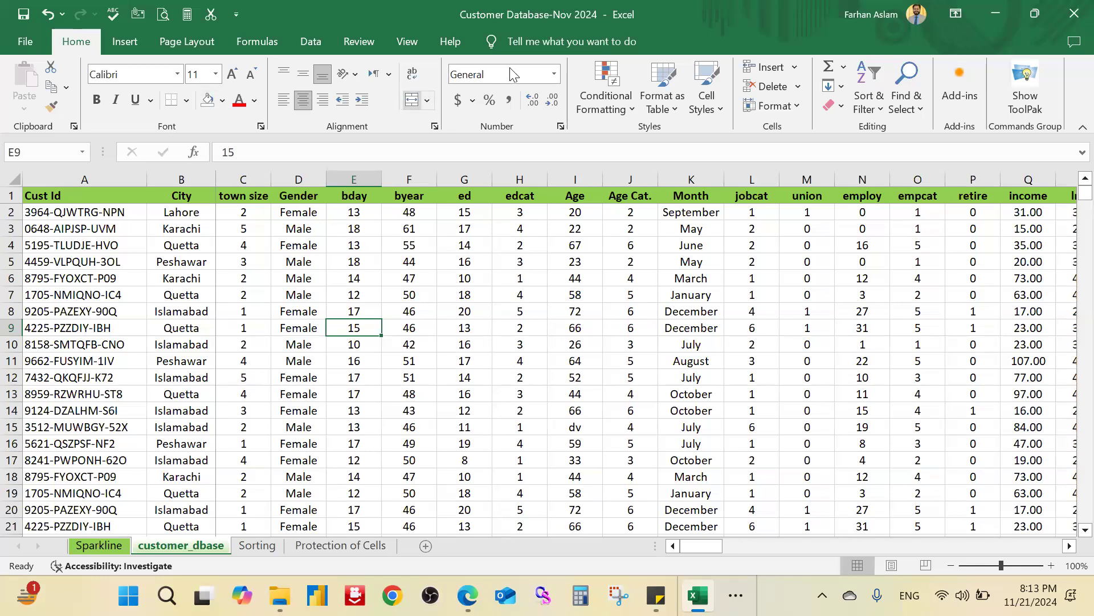
key("alt+Tab")
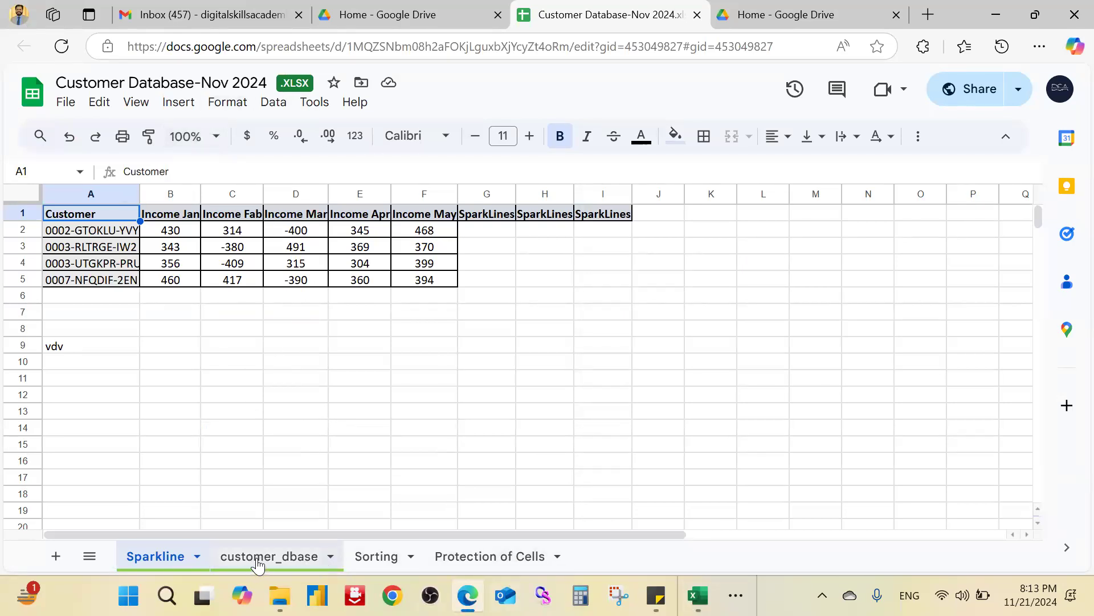
left_click(281, 560)
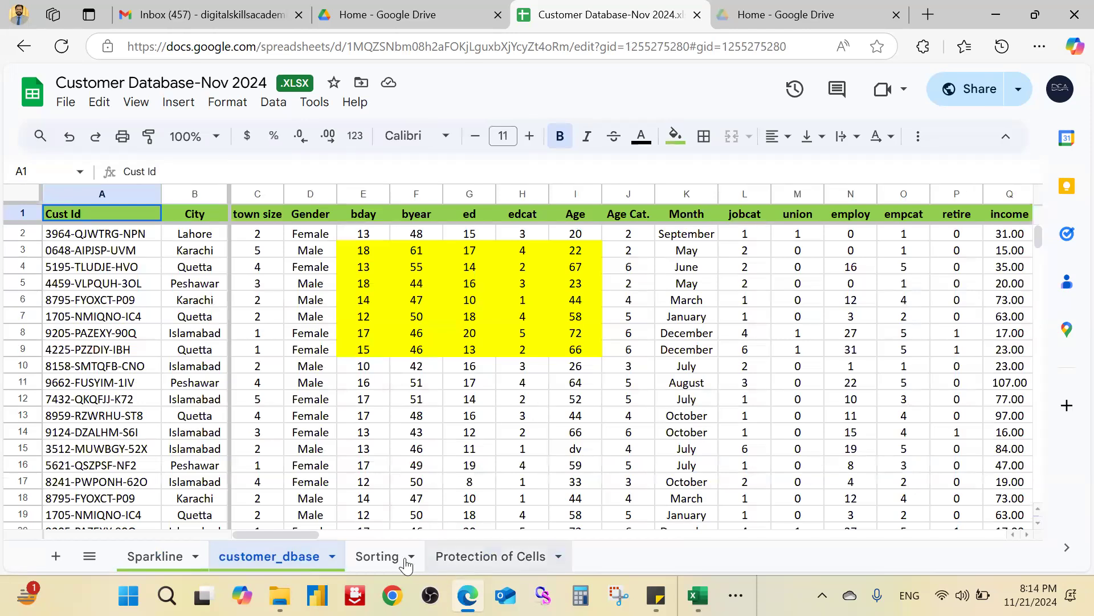
left_click(507, 562)
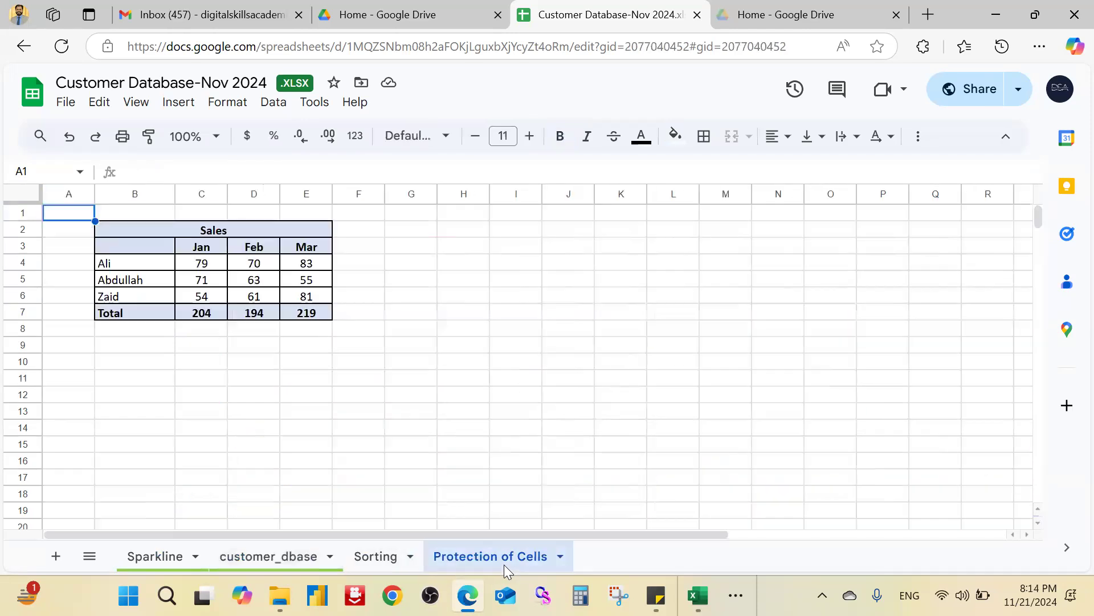
left_click(378, 558)
left_click(262, 554)
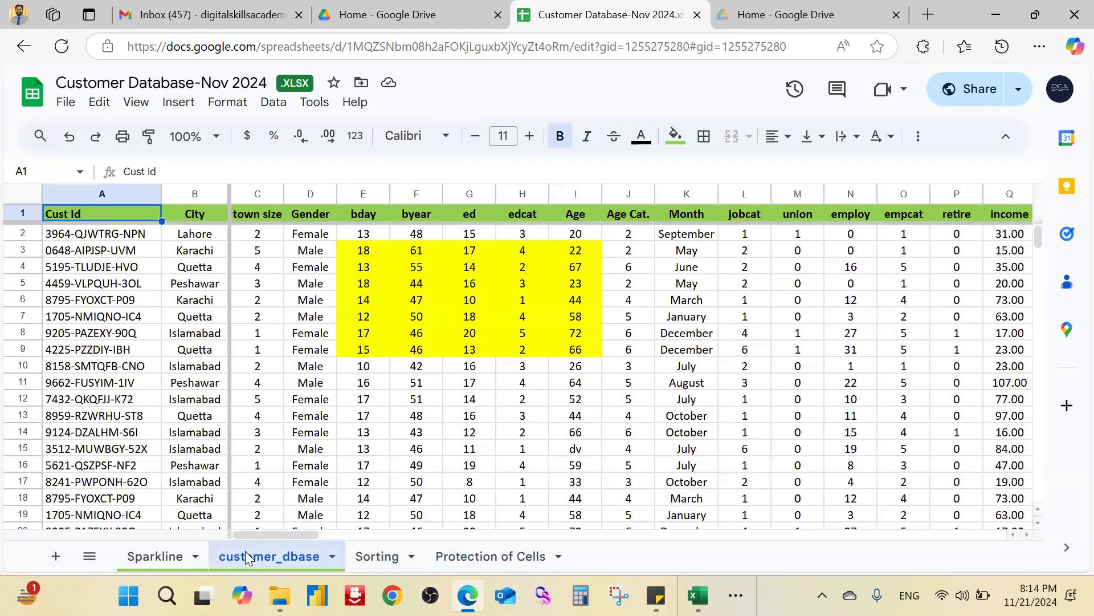
left_click(149, 557)
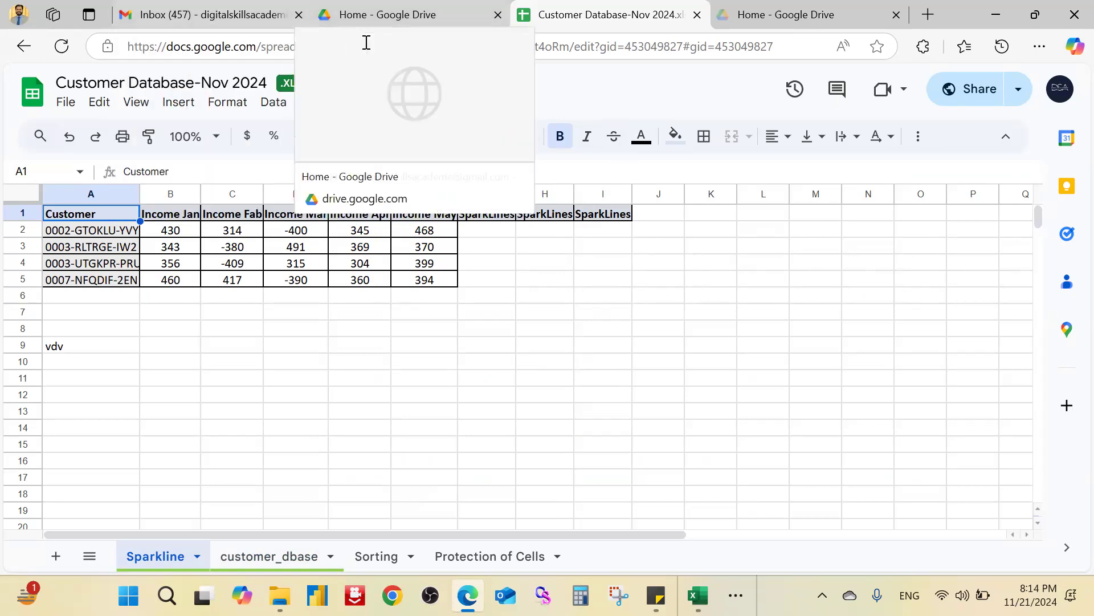
Step: Return to Drive and show the uploaded Customer Database-Nov 2024.xlsx's location in My Drive
left_click(370, 14)
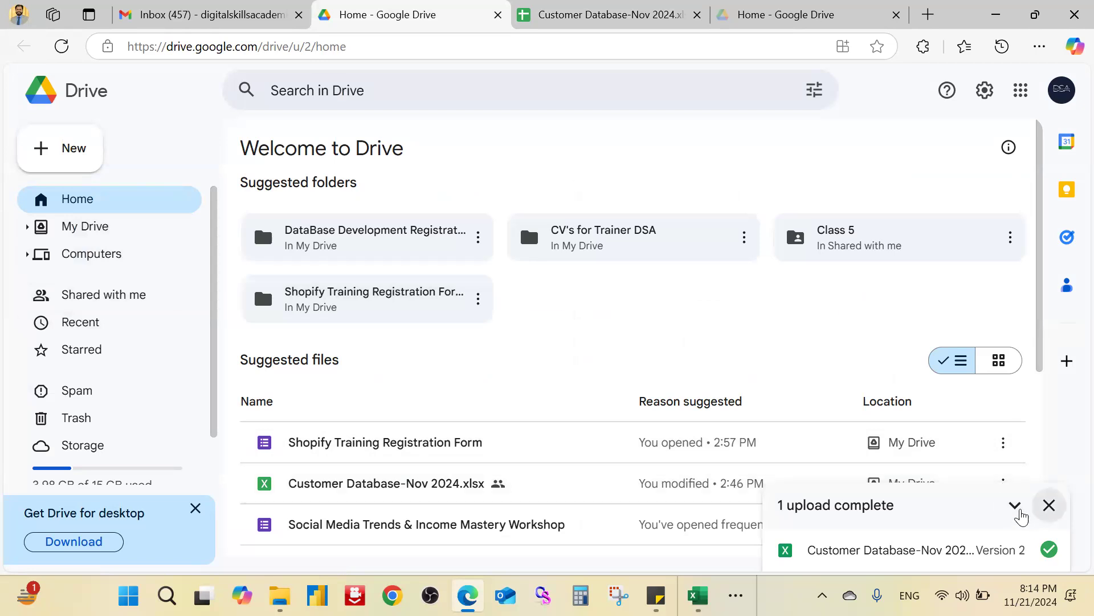
left_click(1014, 507)
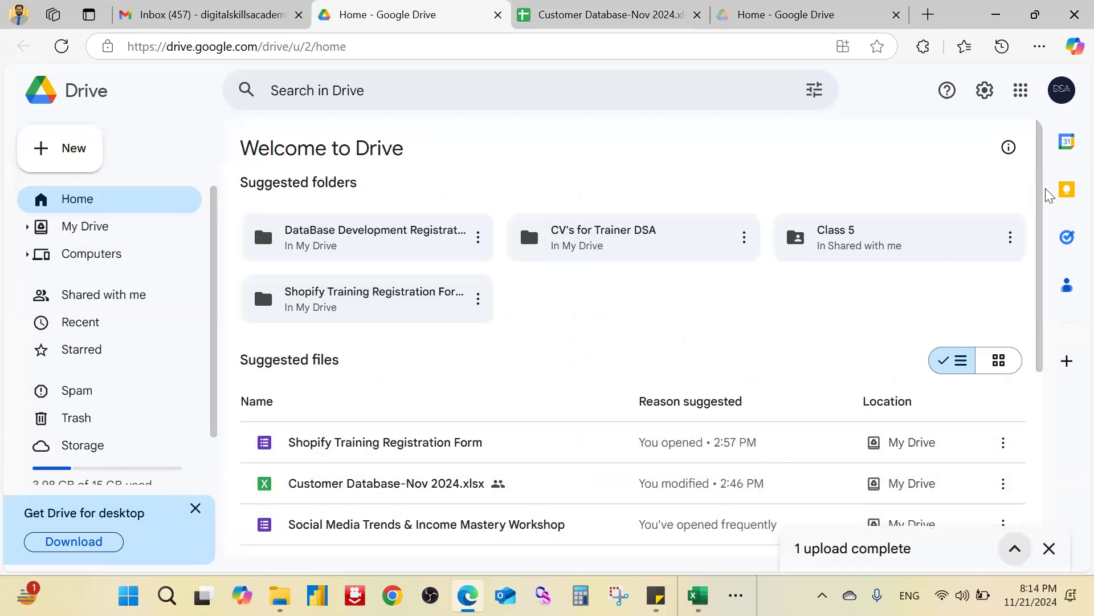
scroll(1053, 297, "down", 4)
scroll(1052, 296, "up", 1)
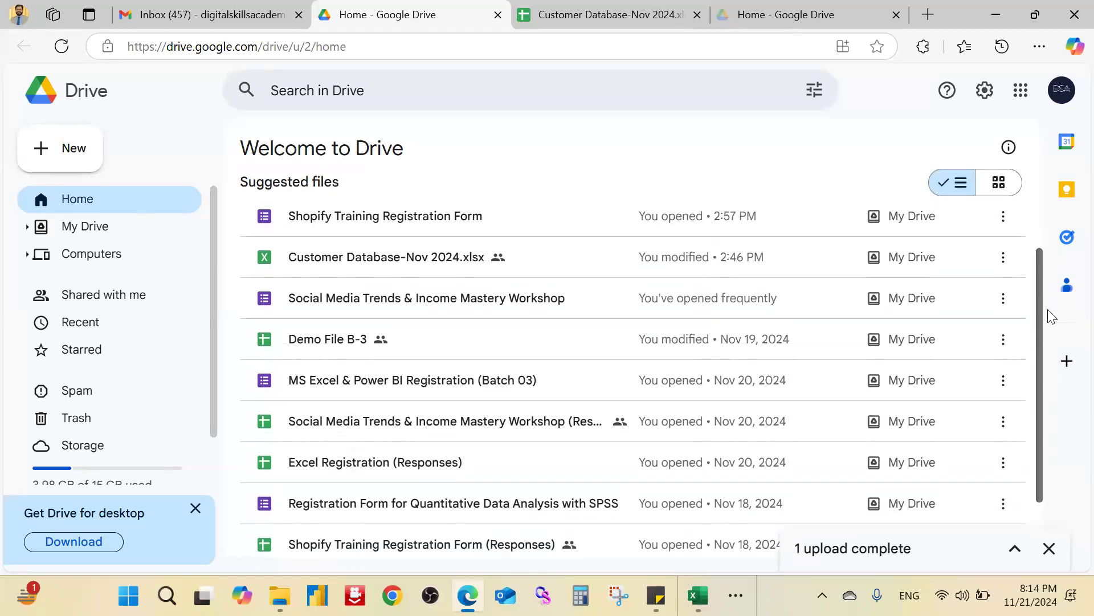
left_click_drag(1049, 286, 1048, 283)
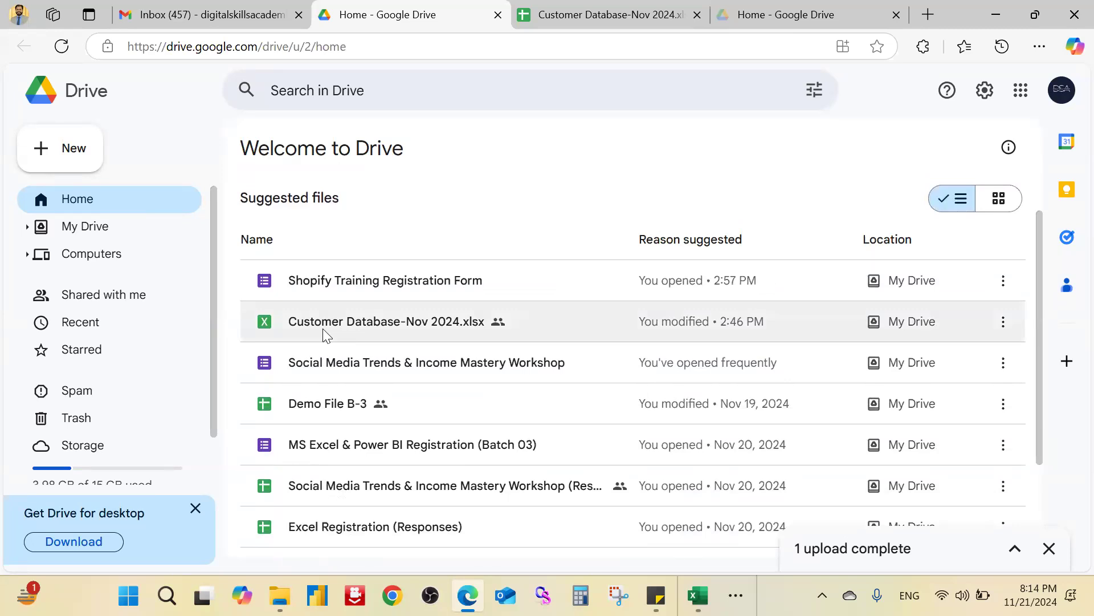
left_click(453, 98)
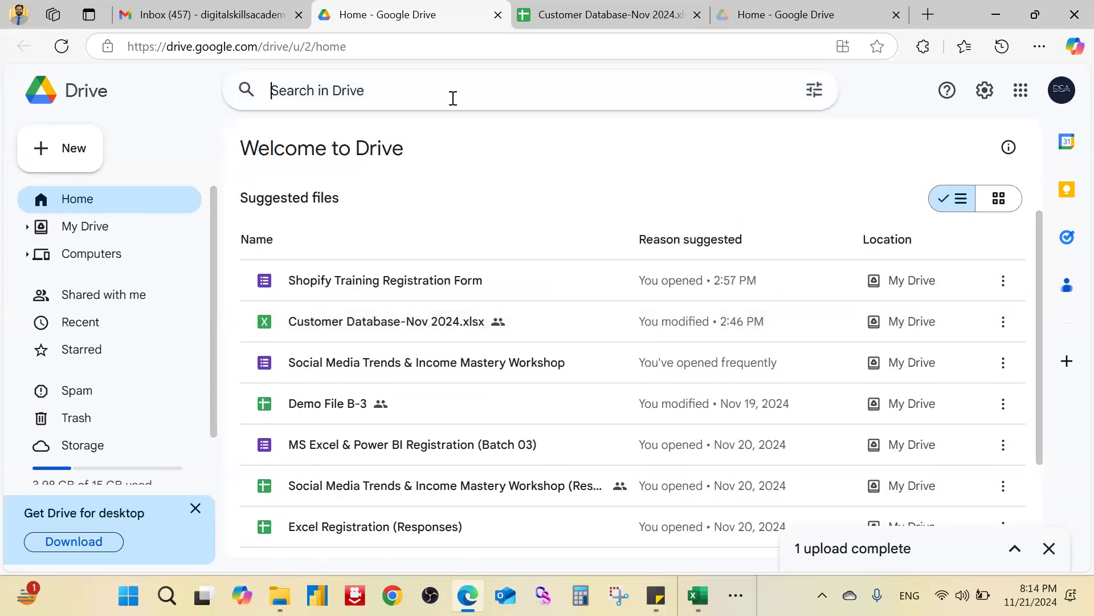
left_click(891, 556)
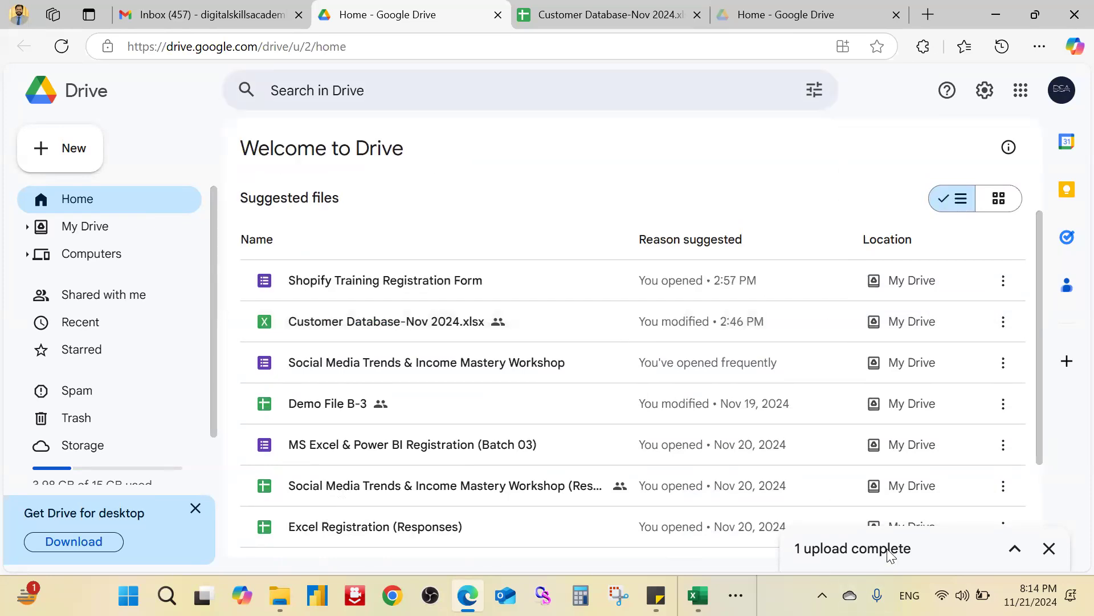
left_click(1015, 549)
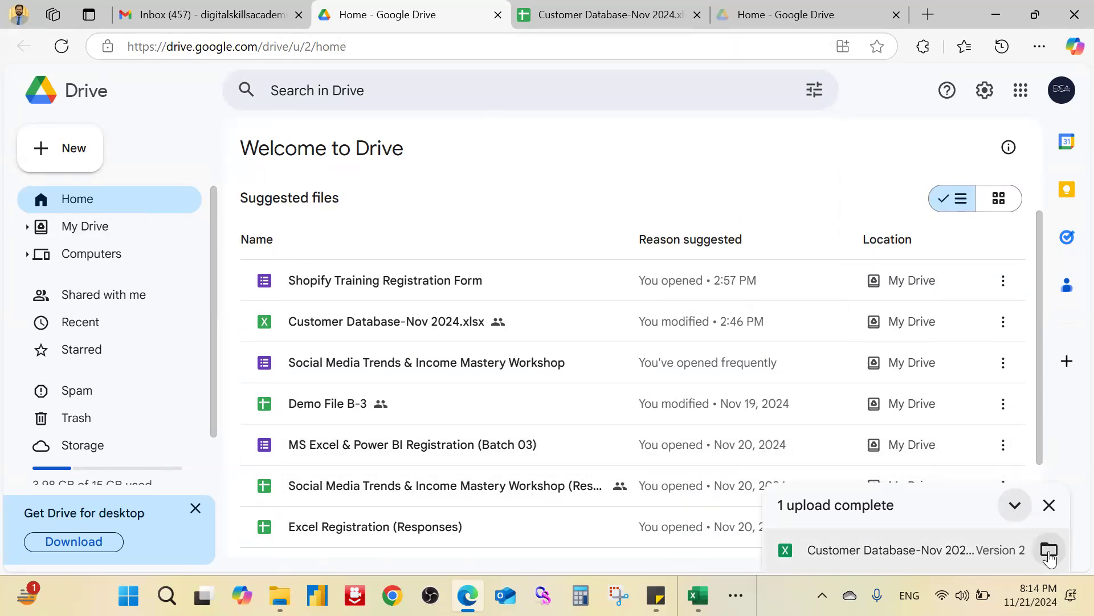
left_click(1048, 551)
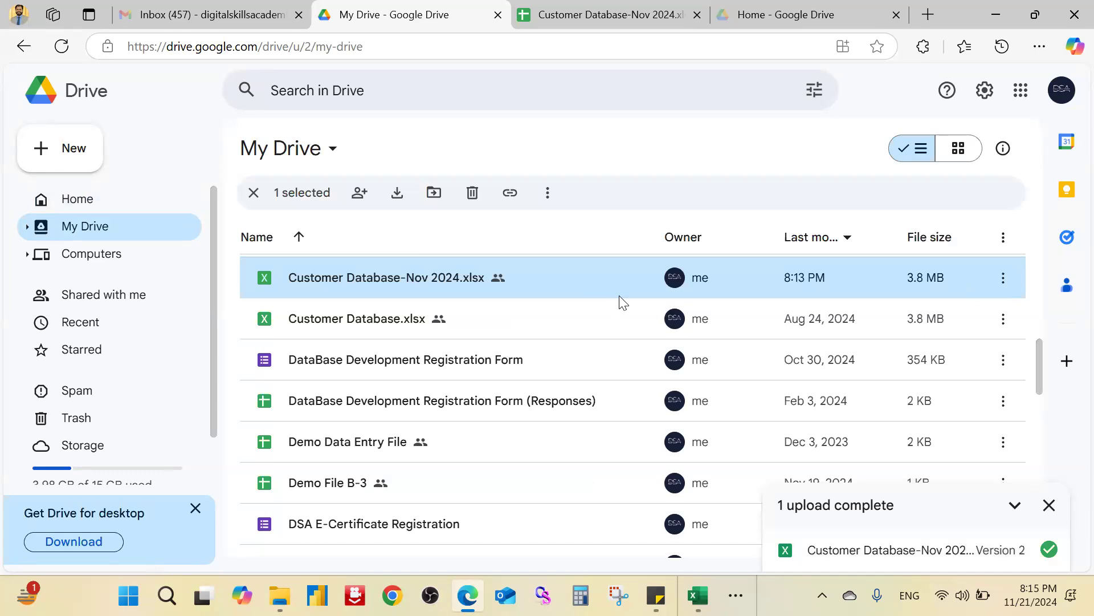
Step: Browse the uploaded file's Open with and Share menu options, then close the menu
left_click(1003, 279)
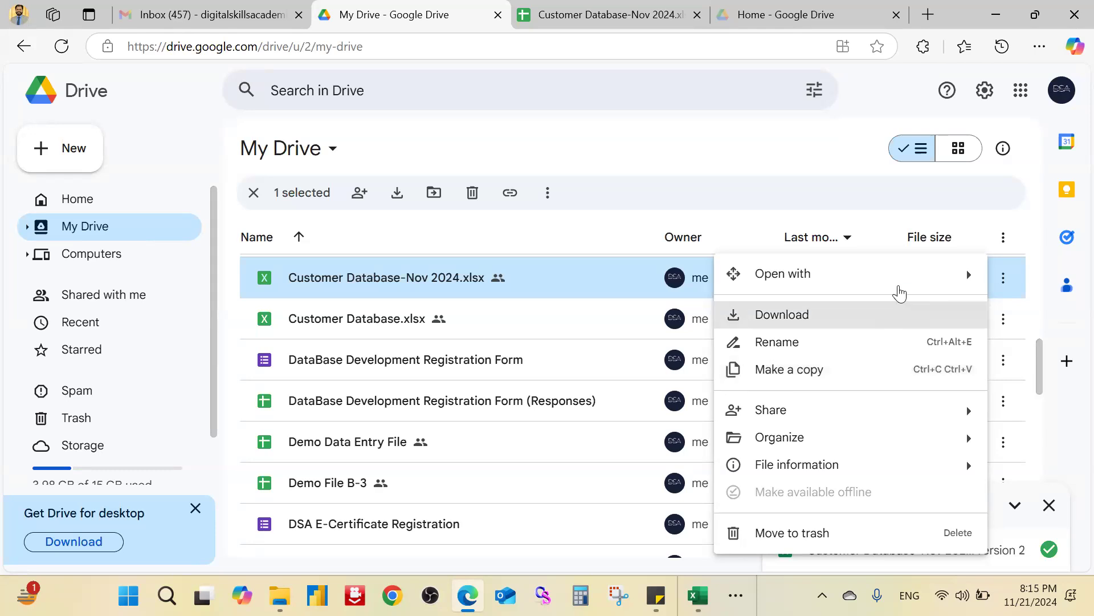
mouse_move(900, 289)
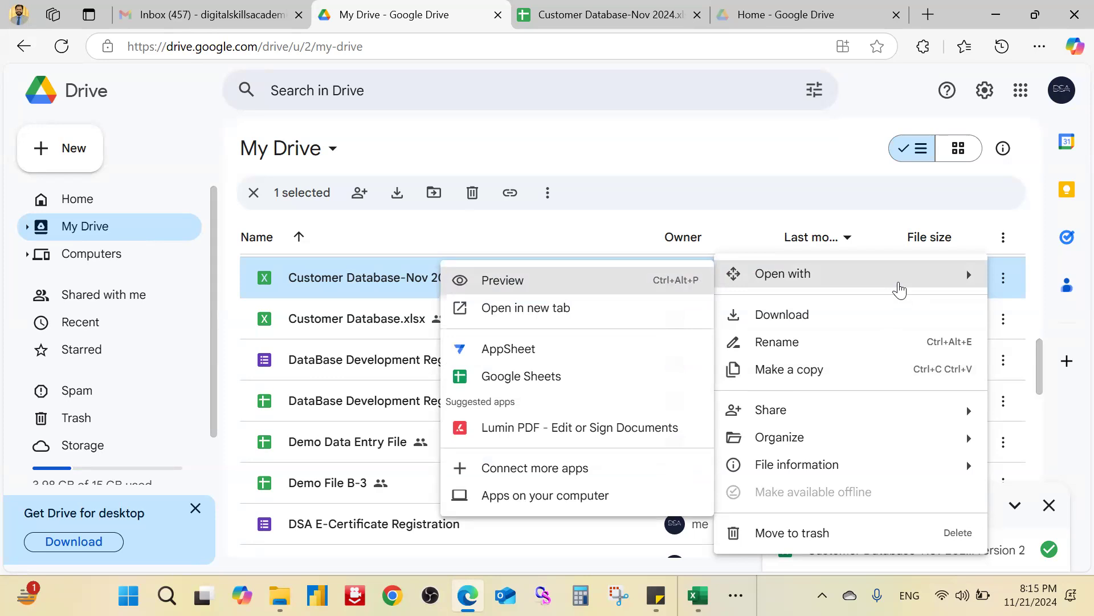
mouse_move(931, 416)
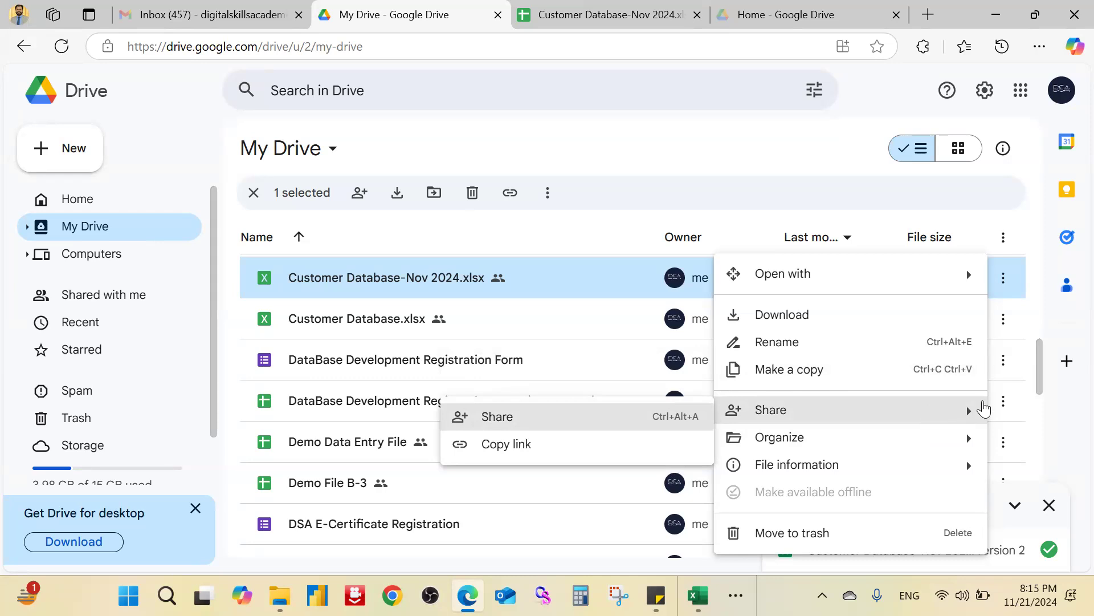
left_click(790, 146)
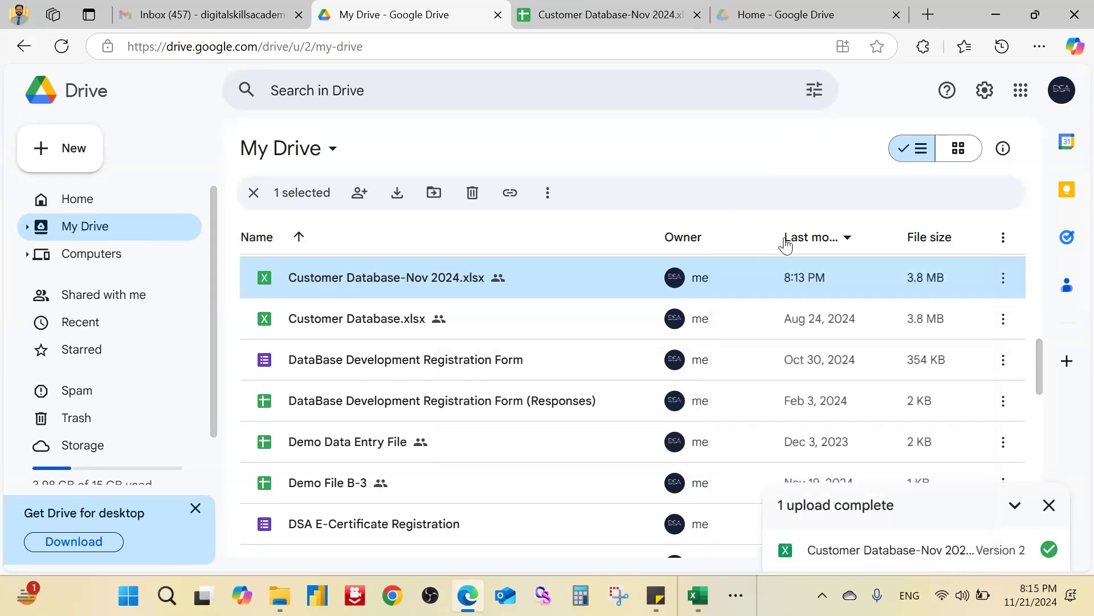
Step: Reopen and close the file's actions menu, then switch to the Drive Home tab
left_click(1006, 282)
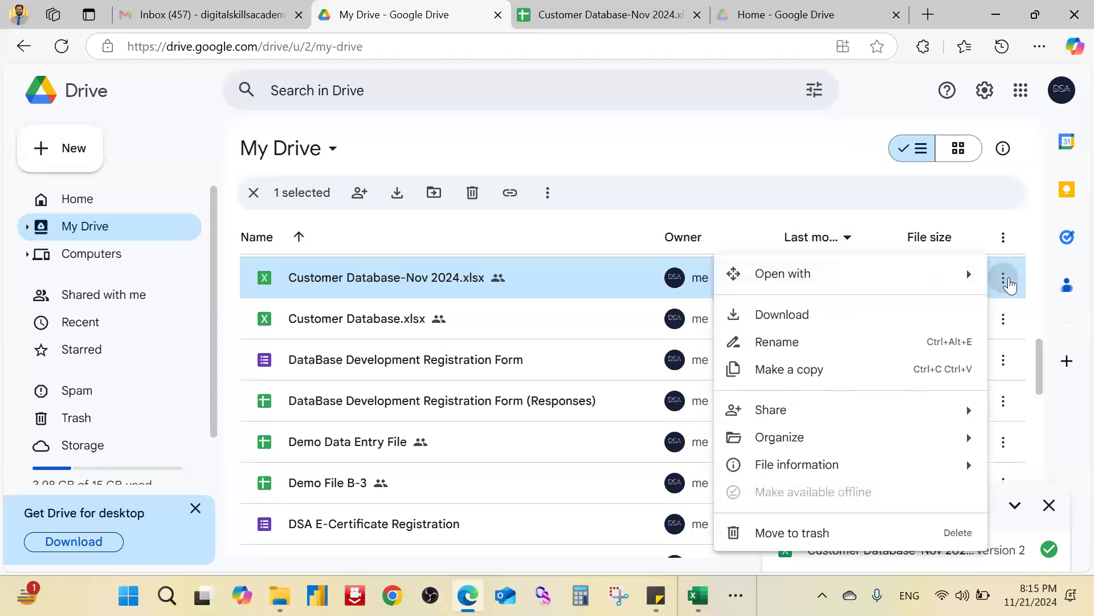
mouse_move(873, 418)
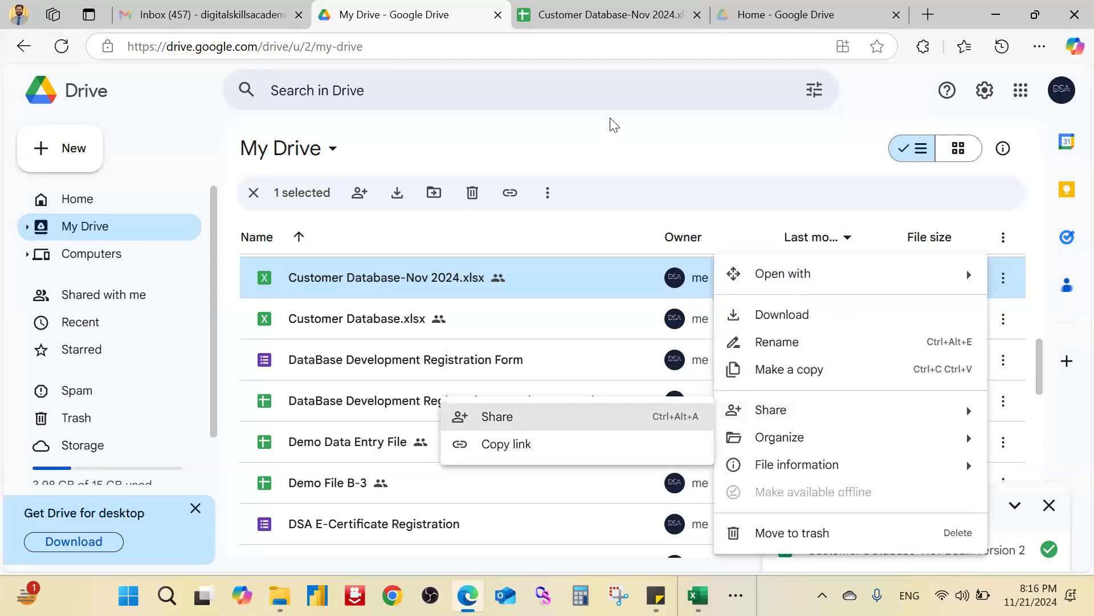
left_click(659, 126)
key("ctrl+4")
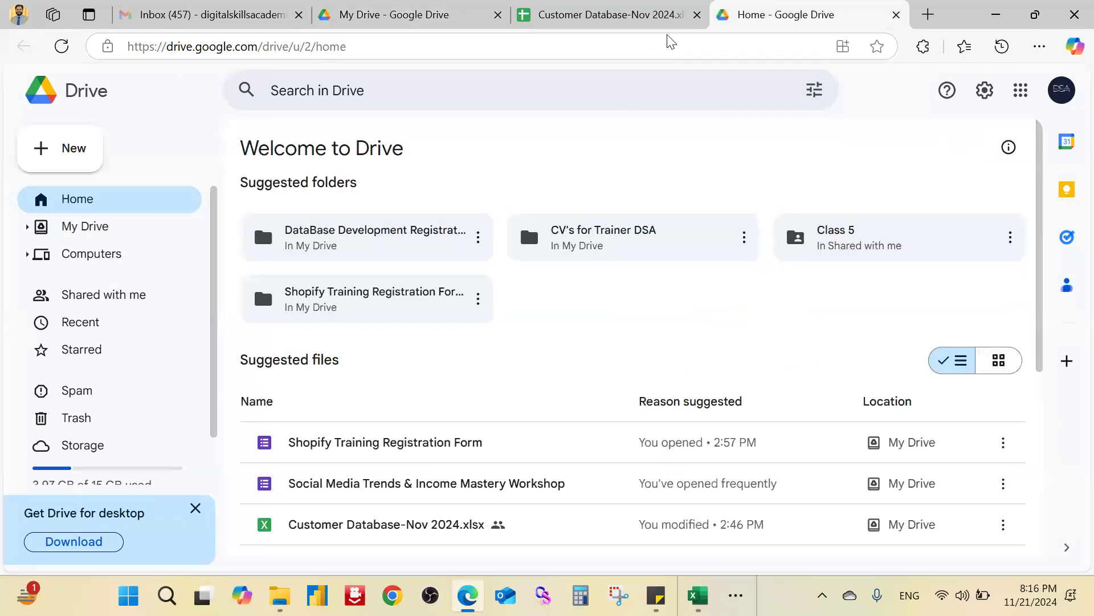
Step: In the spreadsheet's Share dialog, add a suggested contact as a recipient
left_click(583, 25)
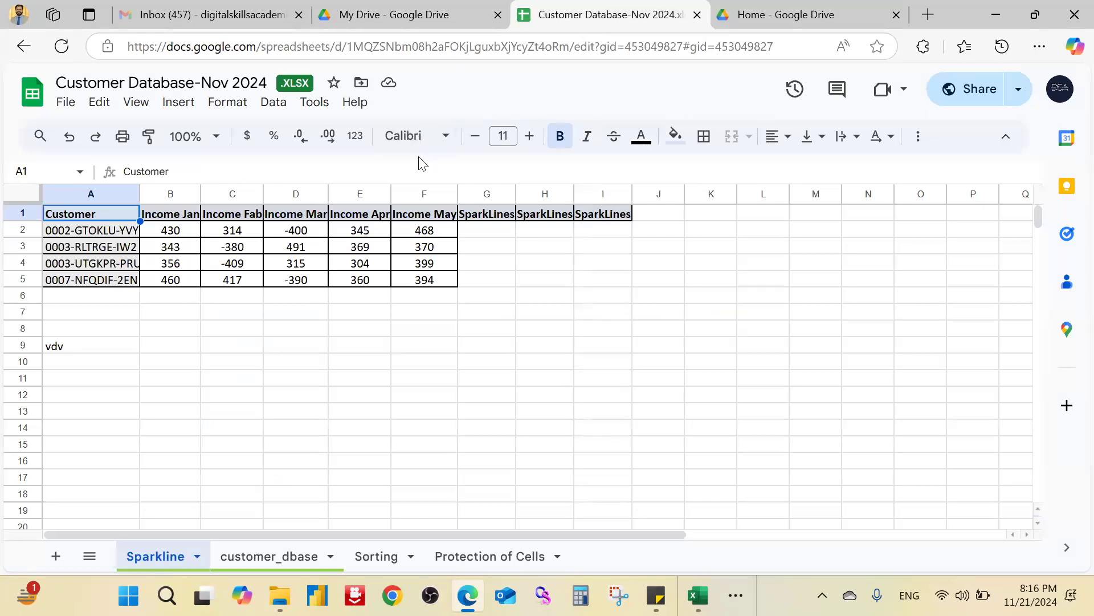
left_click(978, 94)
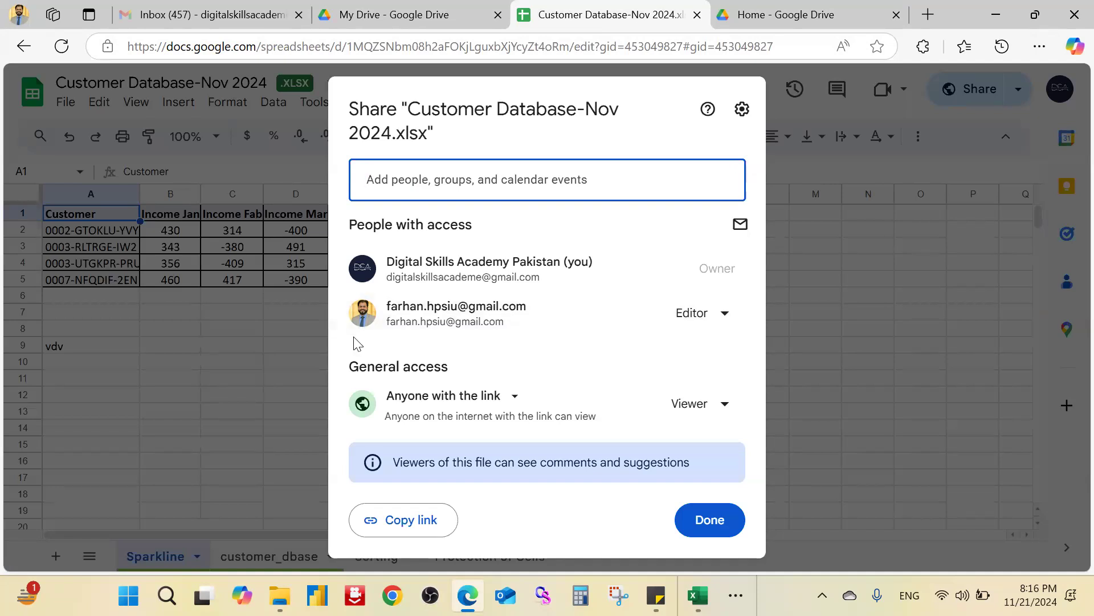
left_click(448, 178)
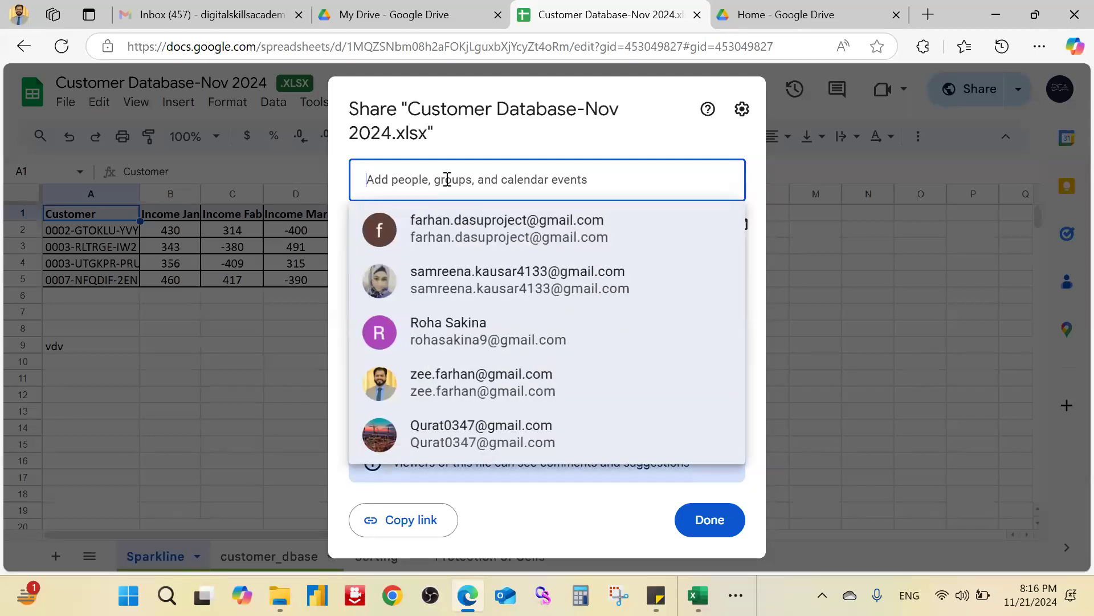
type("kas")
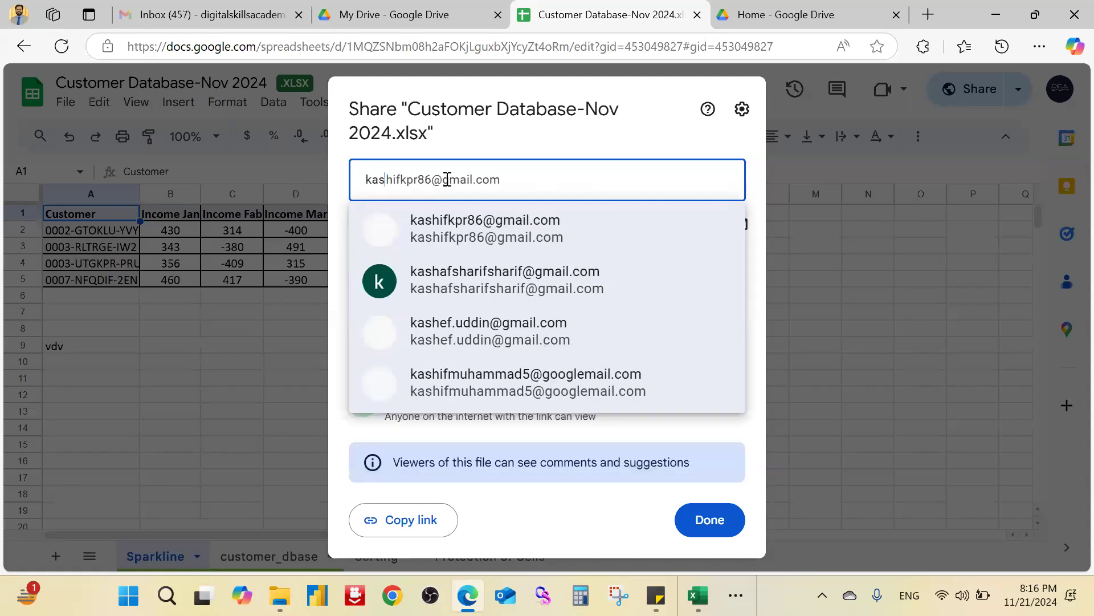
type("hif")
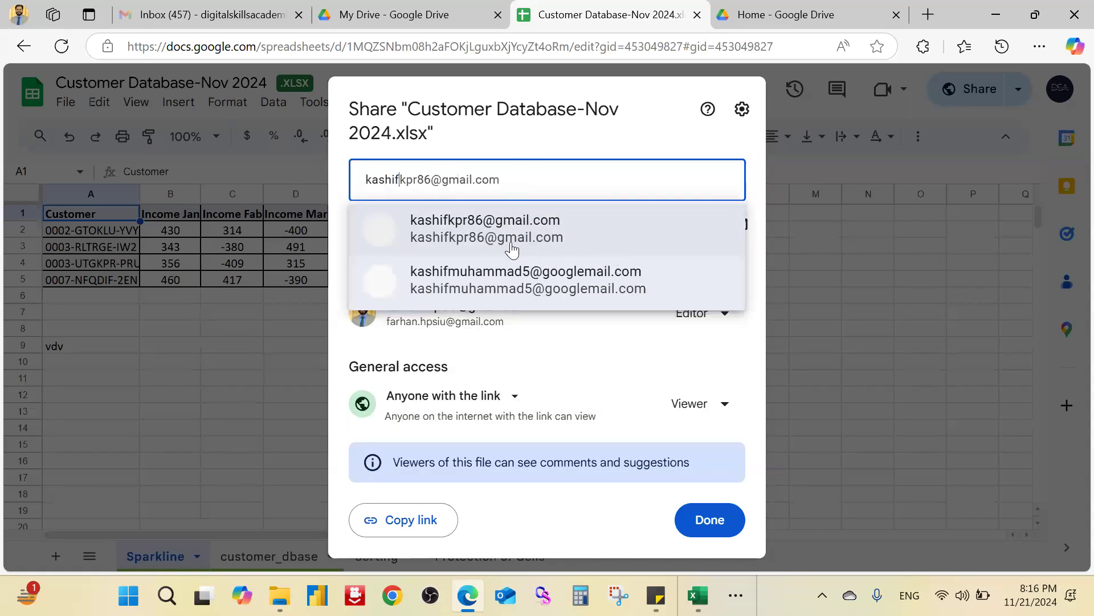
mouse_move(509, 250)
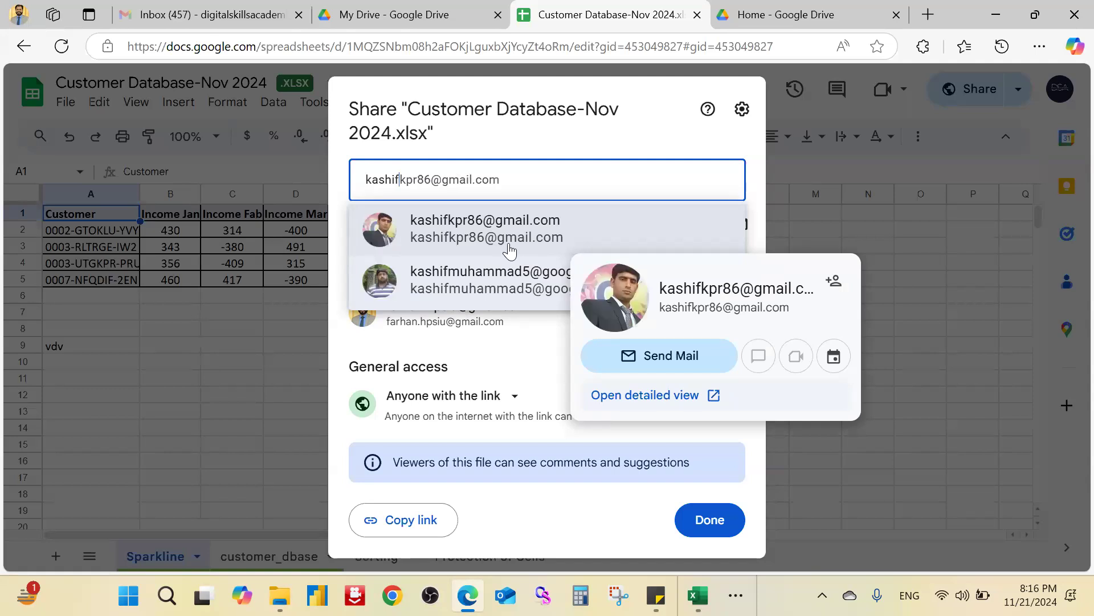
left_click(512, 245)
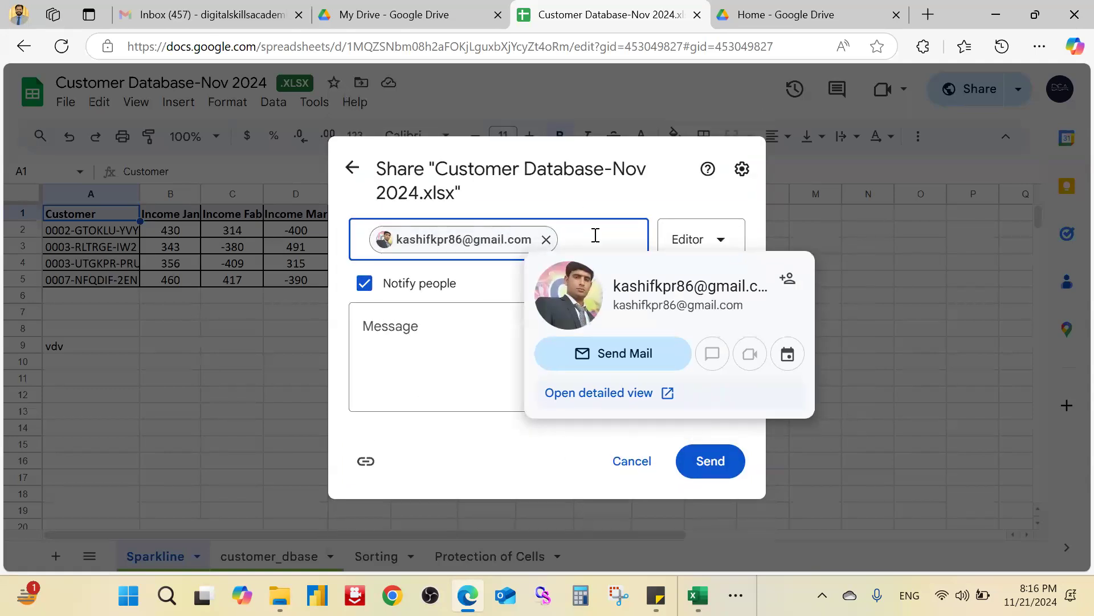
Step: Start typing a second recipient, then clear it and dismiss the contact suggestions
left_click(595, 236)
type("she")
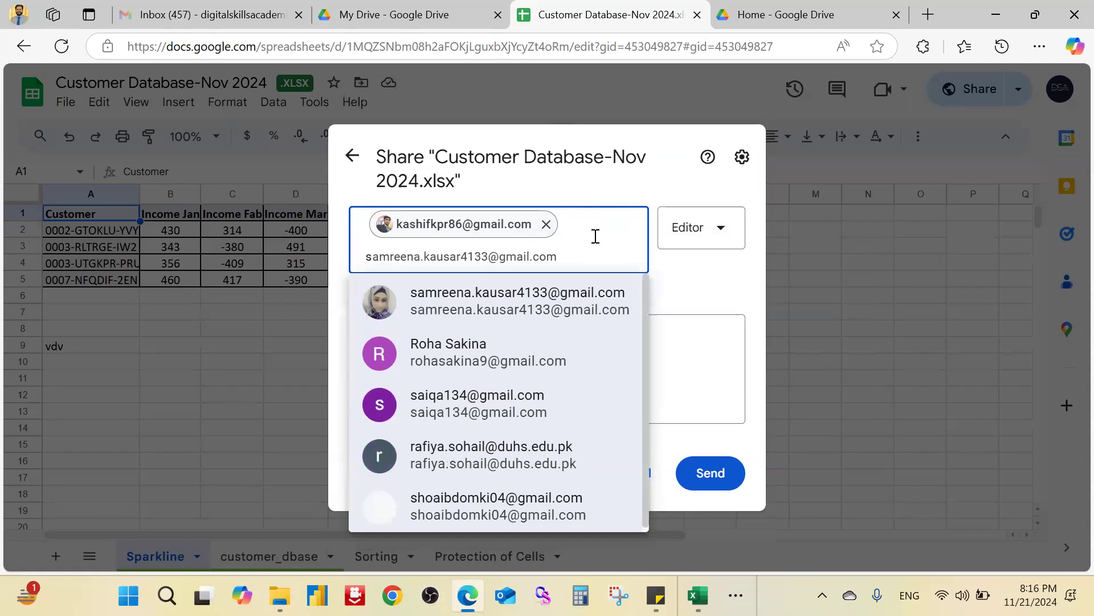
type("r")
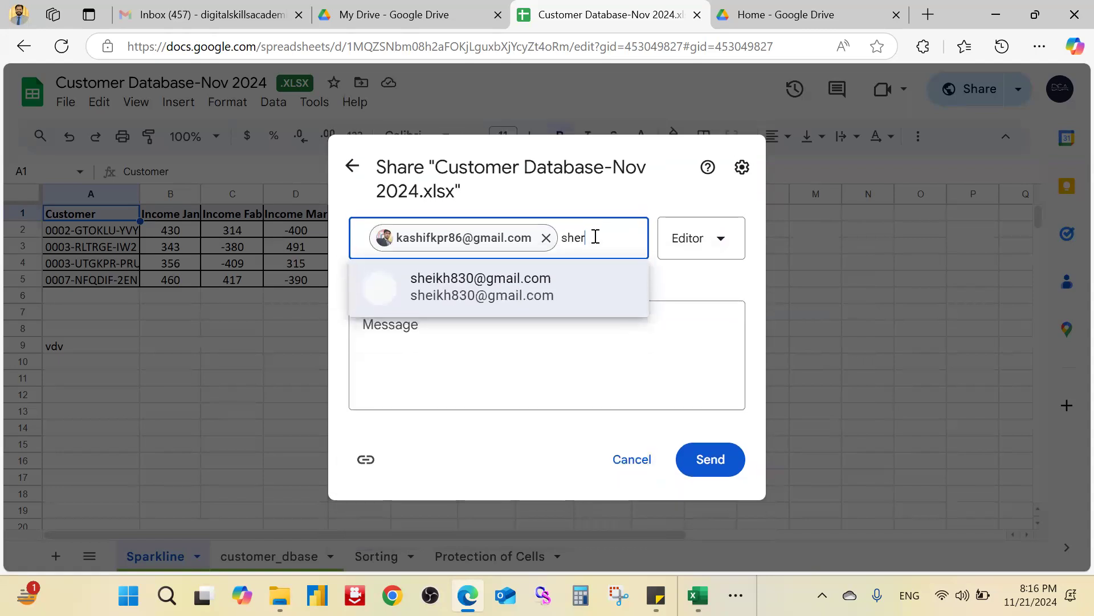
key("BackSpace")
key("BackSpace")
key("BackSpace")
key("BackSpace")
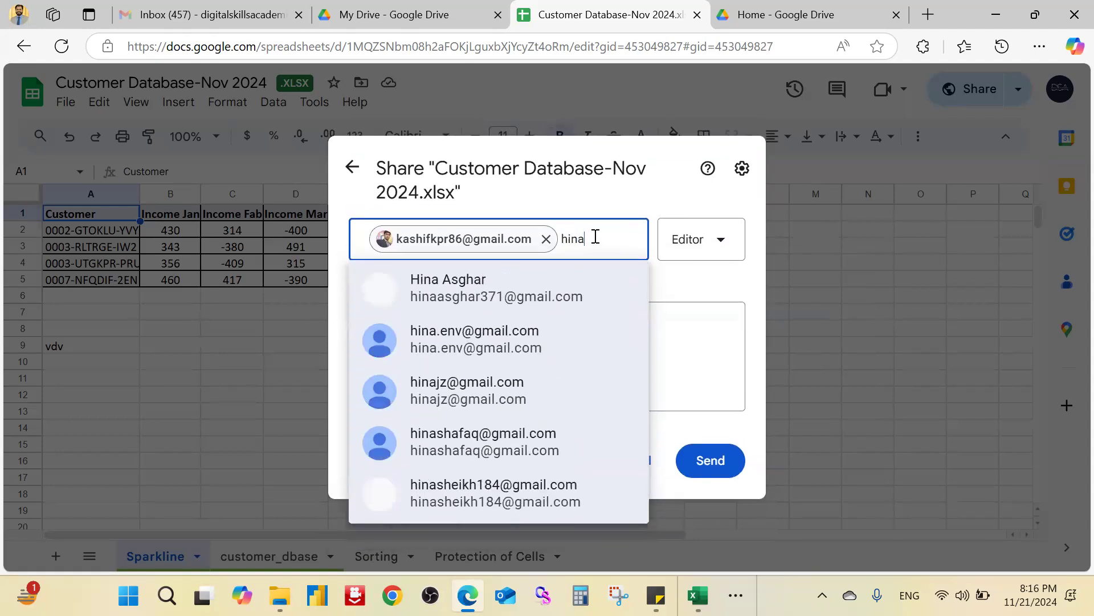
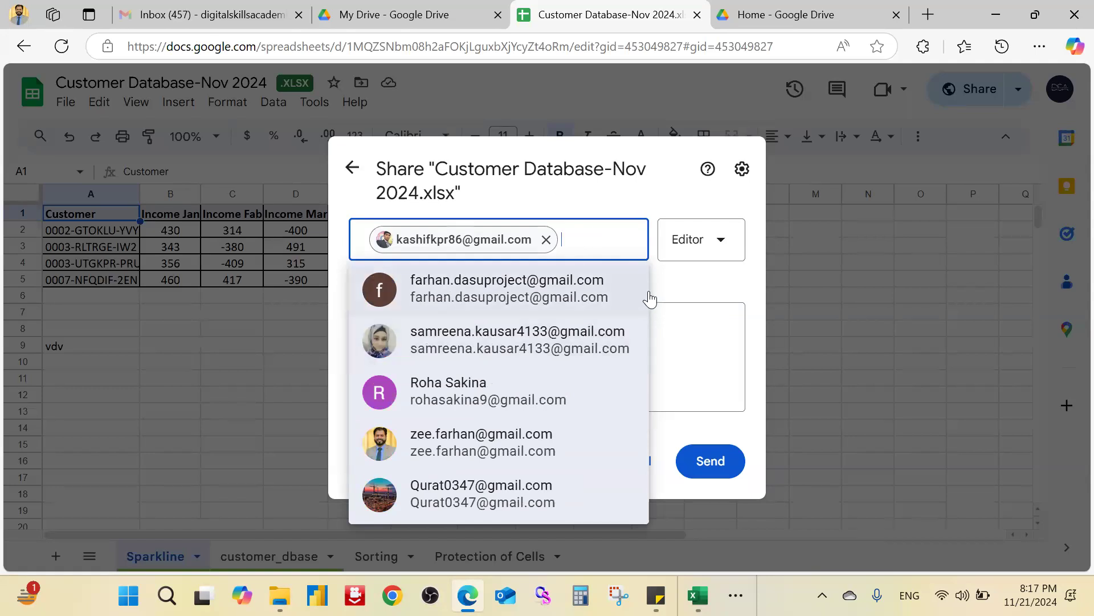
left_click(704, 325)
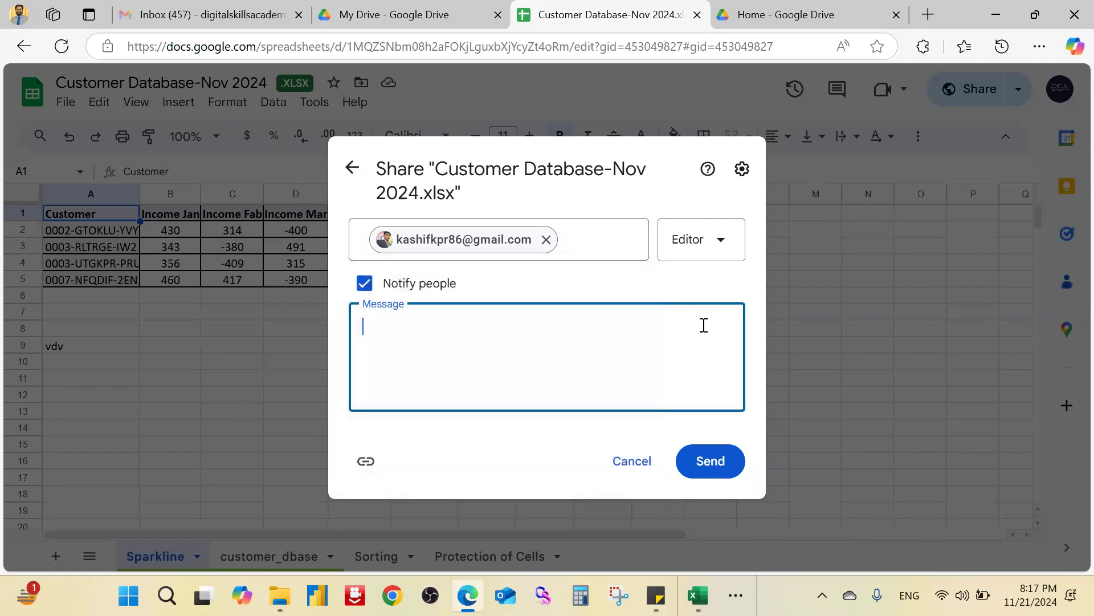
left_click(603, 240)
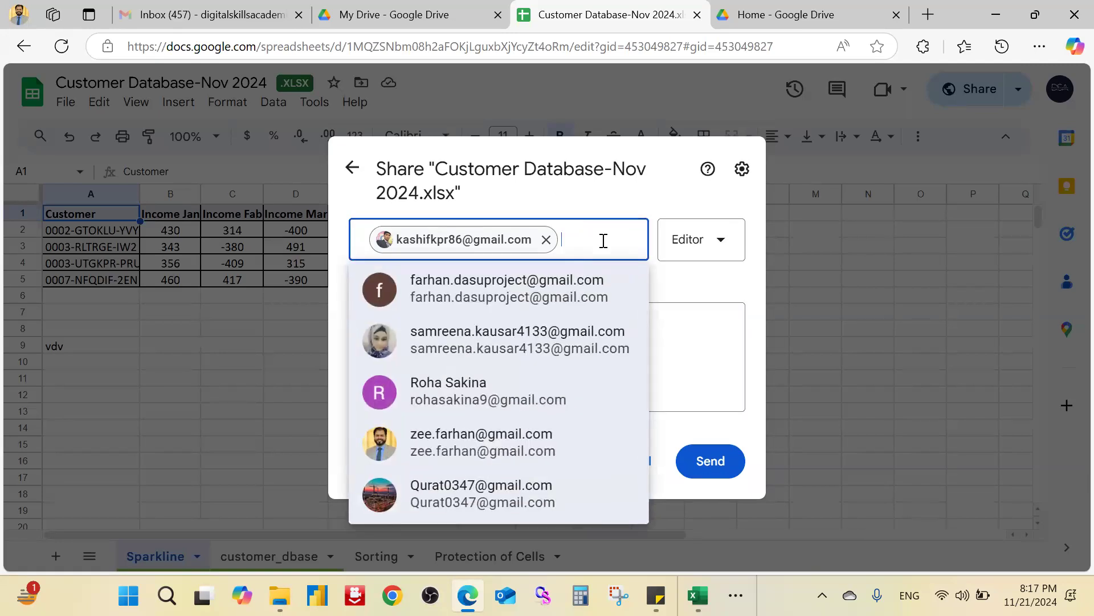
left_click(709, 343)
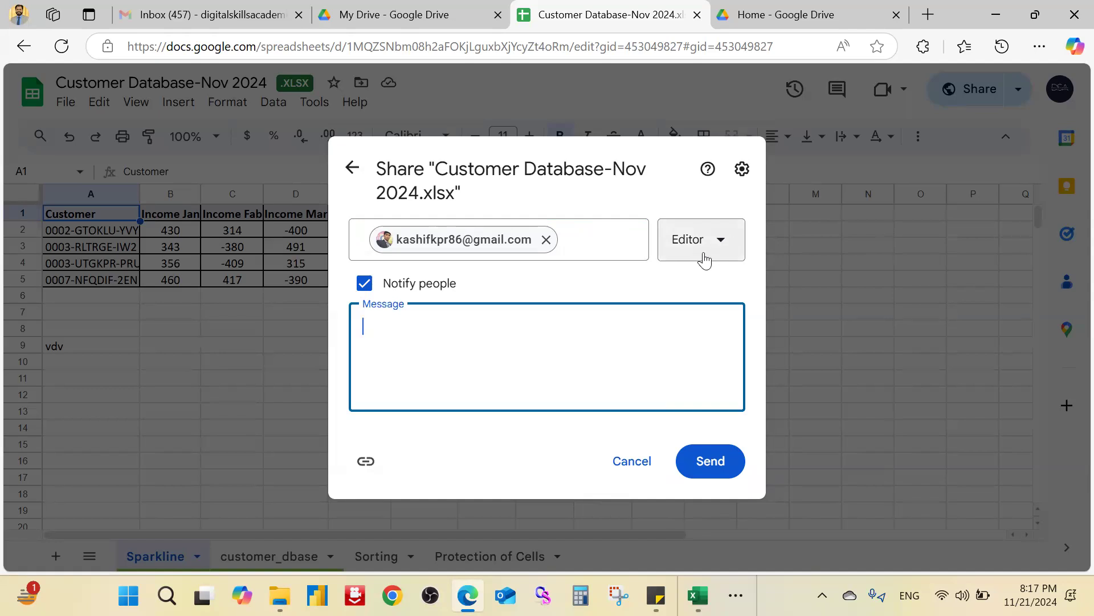
Step: Switch the recipient to Viewer, restore Editor access, and move into the Message box
left_click(720, 242)
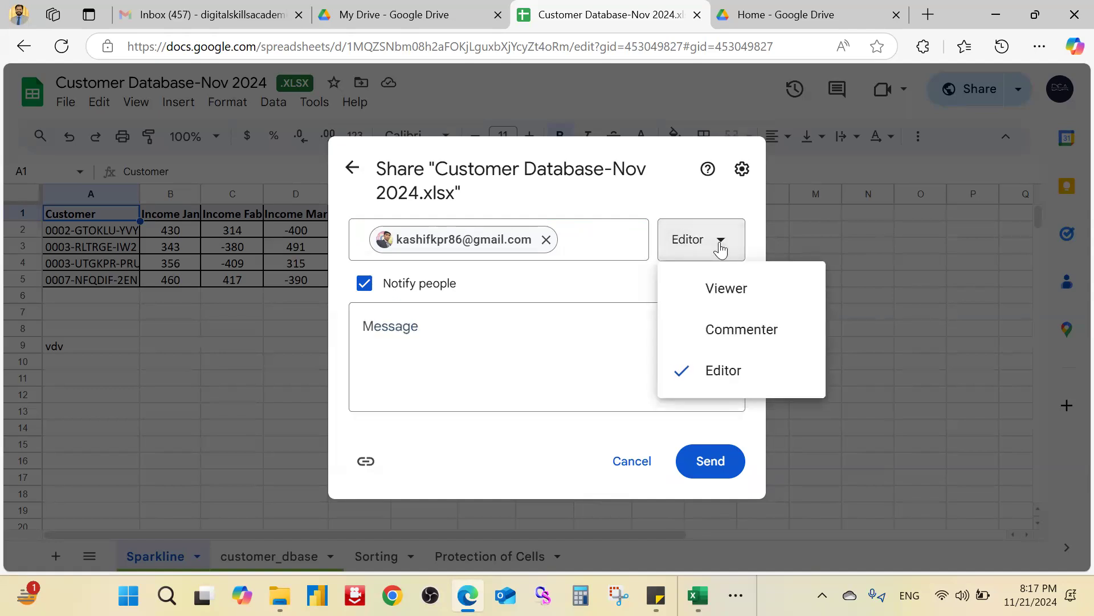
left_click(735, 297)
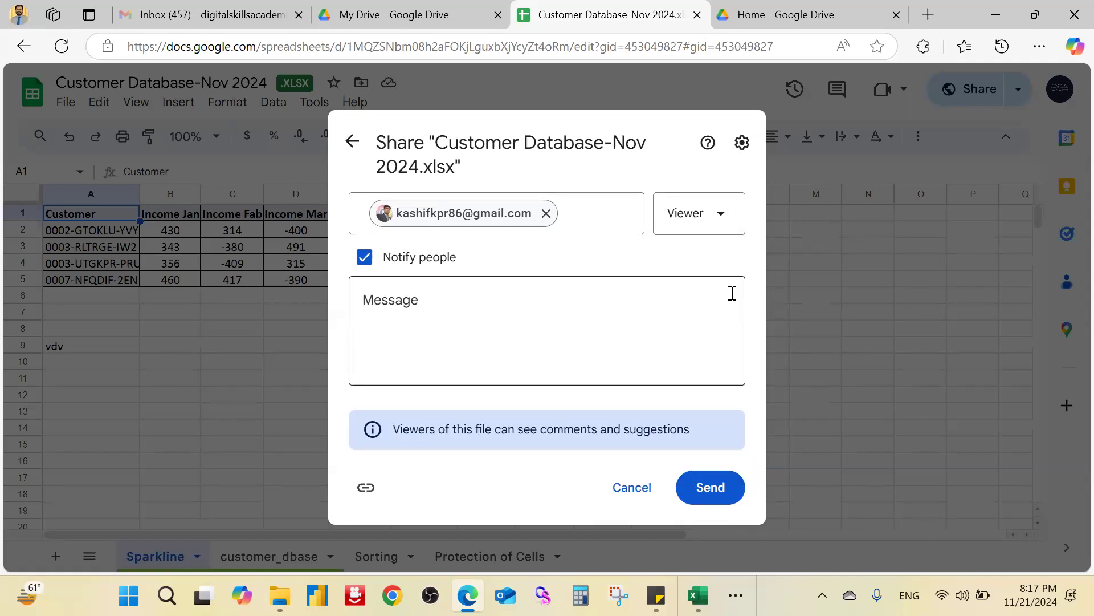
left_click(721, 216)
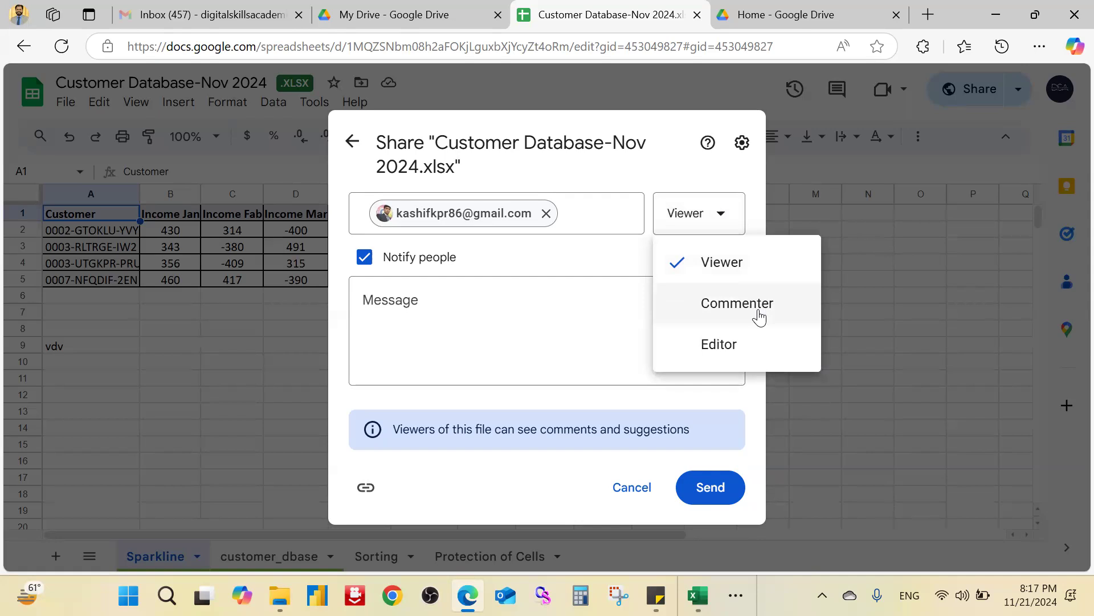
left_click(751, 348)
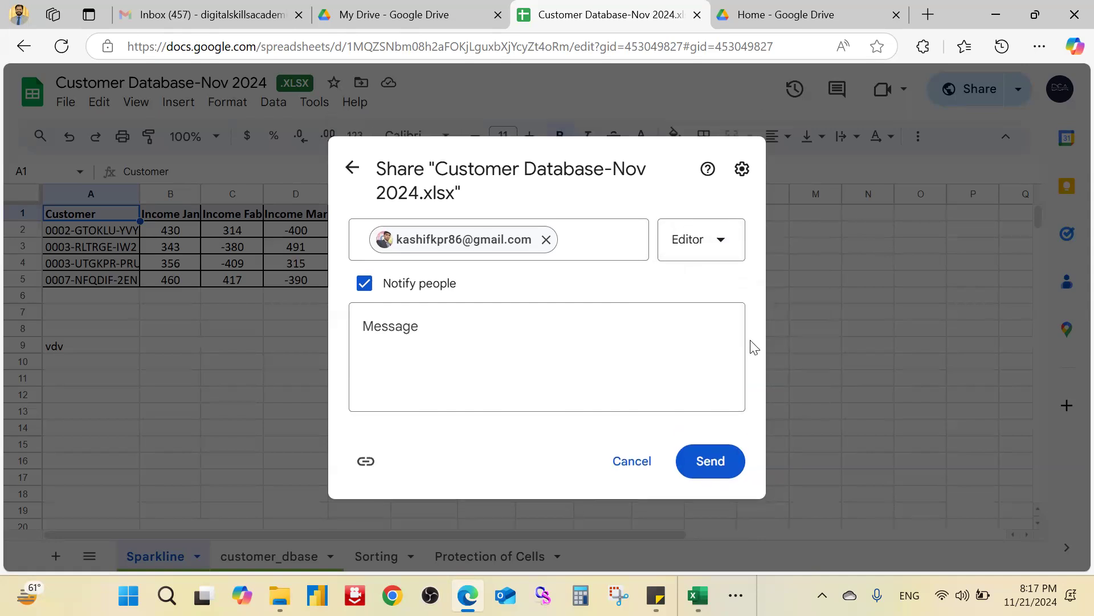
left_click(653, 344)
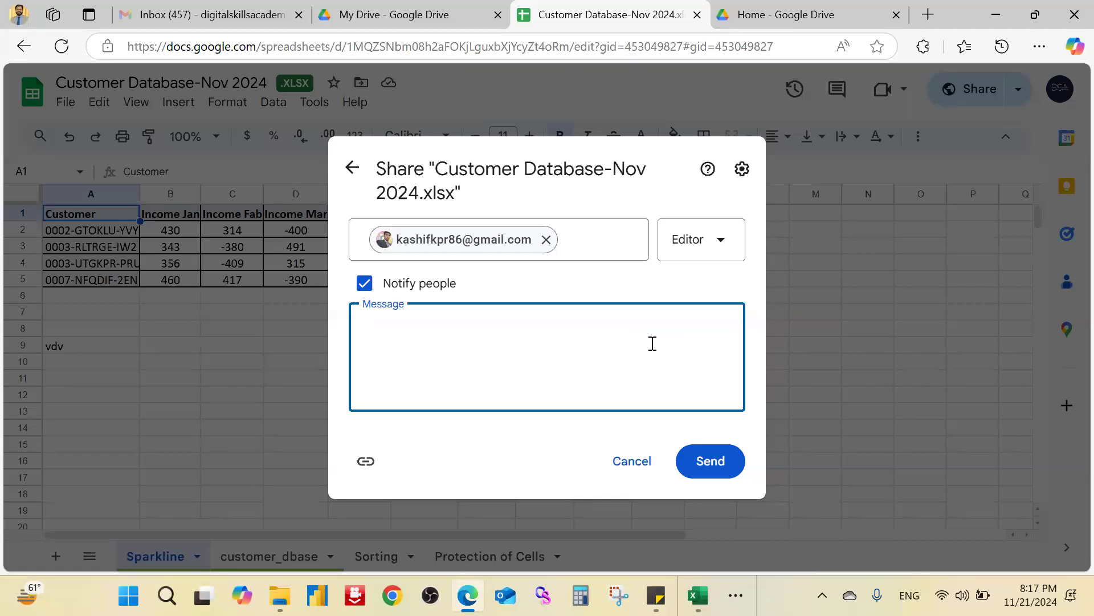
Step: Add the note 'Please add further information.', copy the sharing link, and send the invitation
type("Please add further")
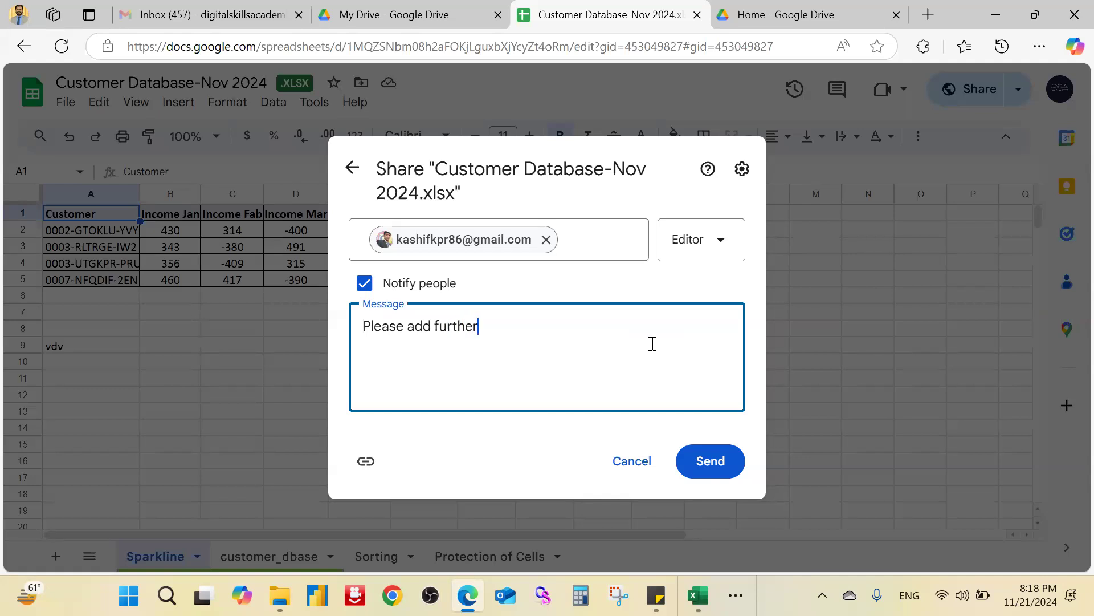
type(" information.")
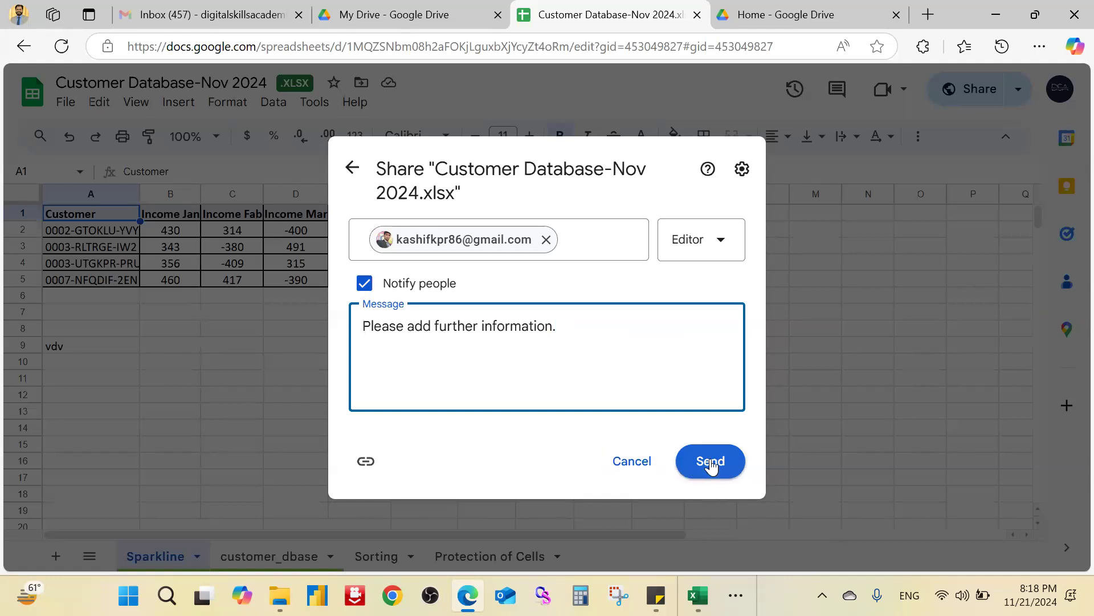
left_click(366, 463)
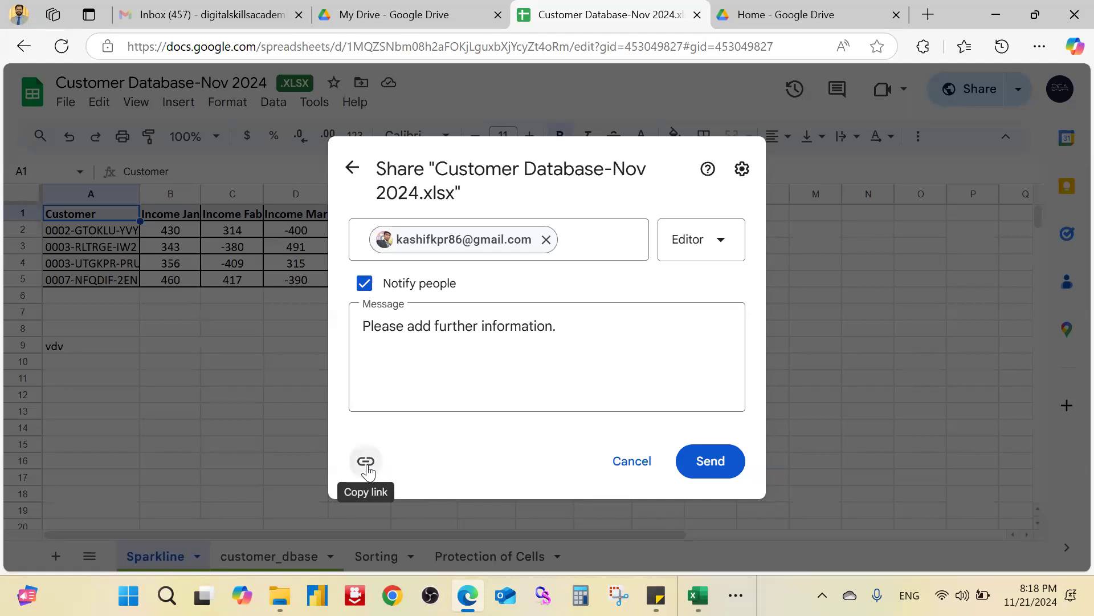
left_click(367, 462)
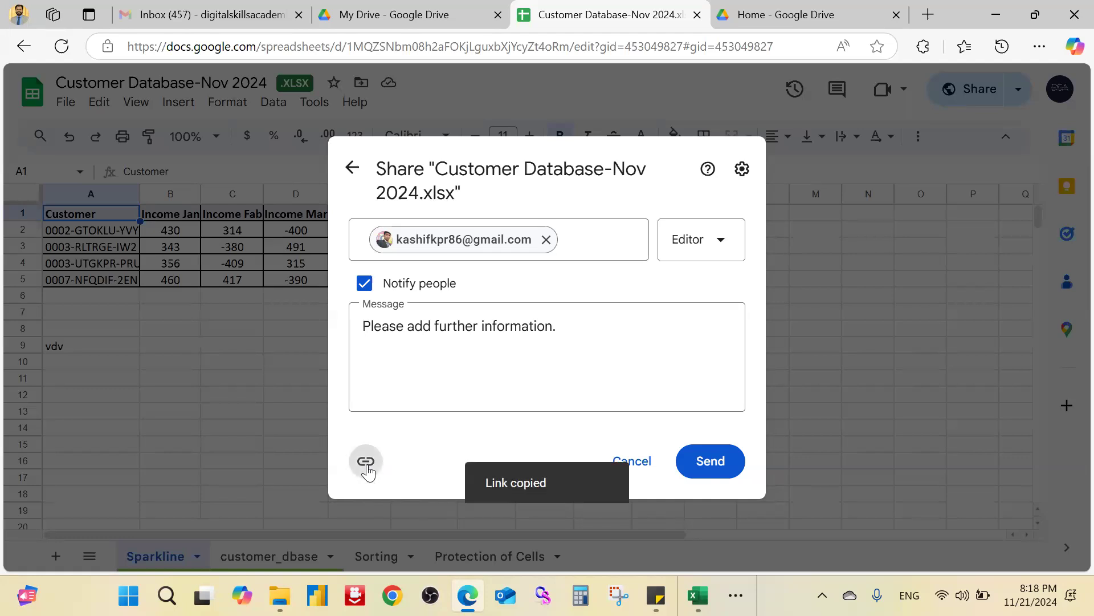
left_click(711, 470)
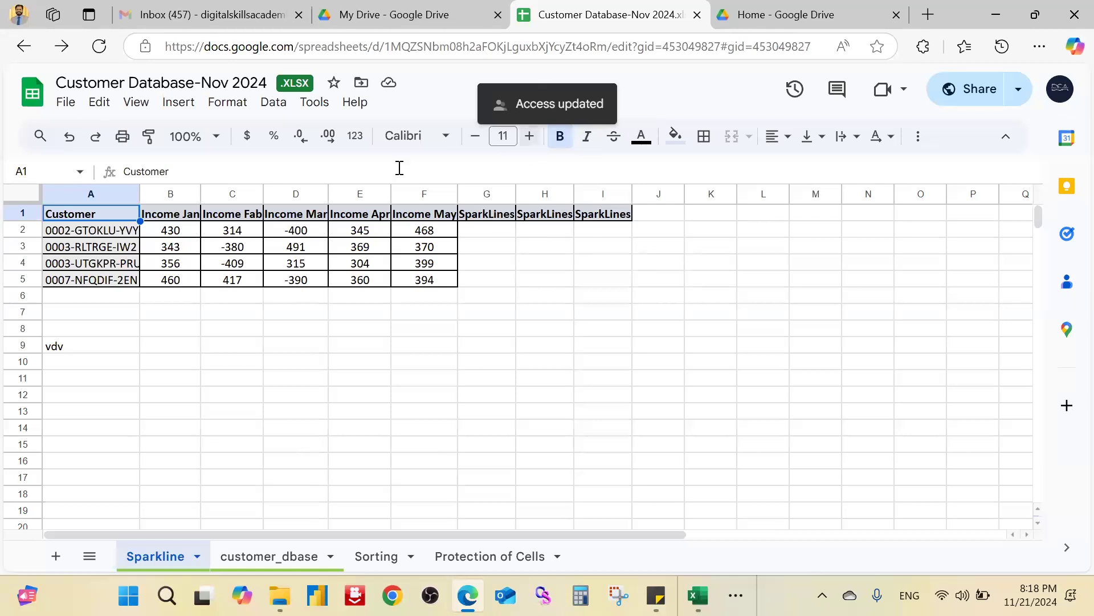
left_click(973, 91)
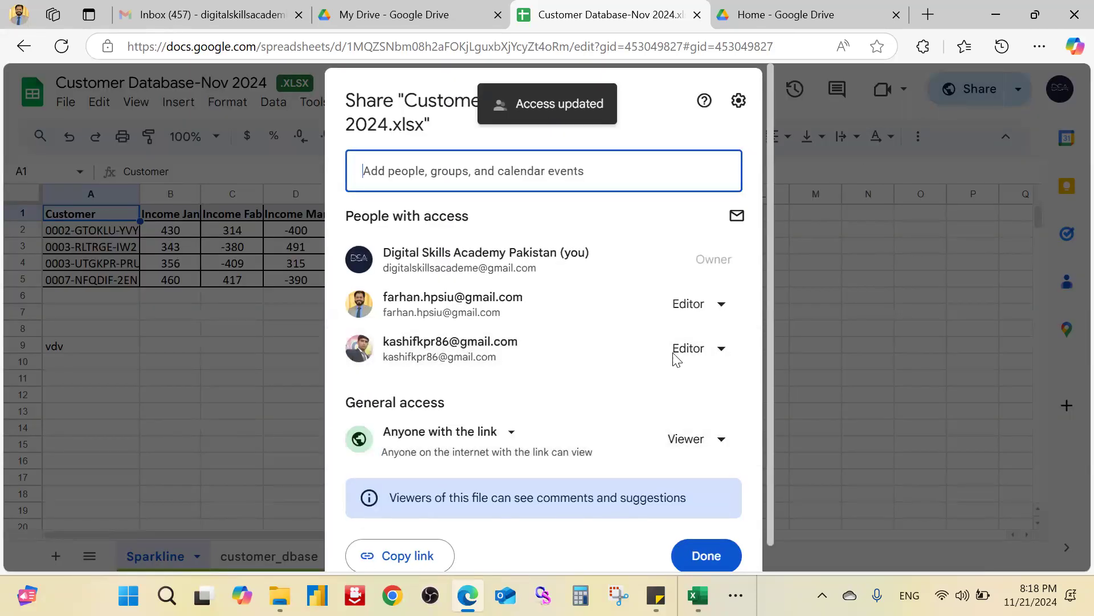
scroll(636, 466, "down", 1)
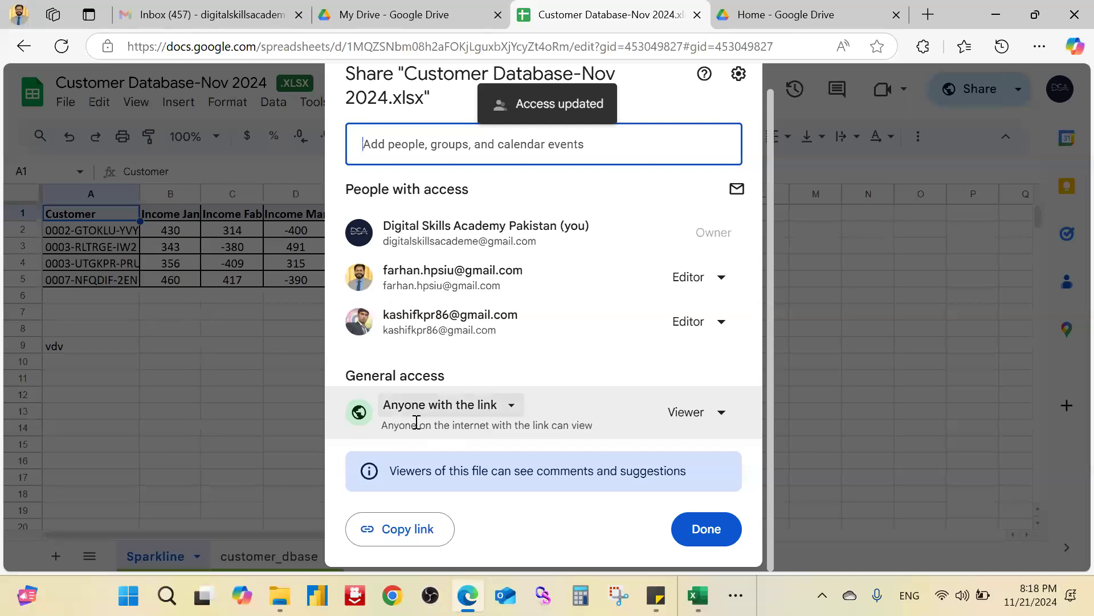
left_click(510, 407)
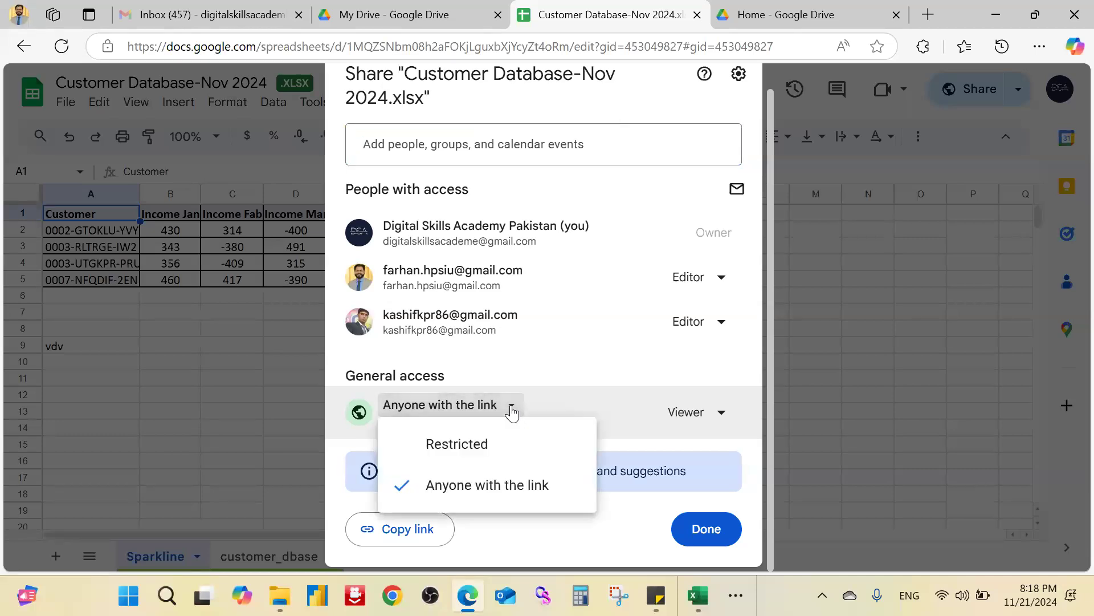
left_click(511, 406)
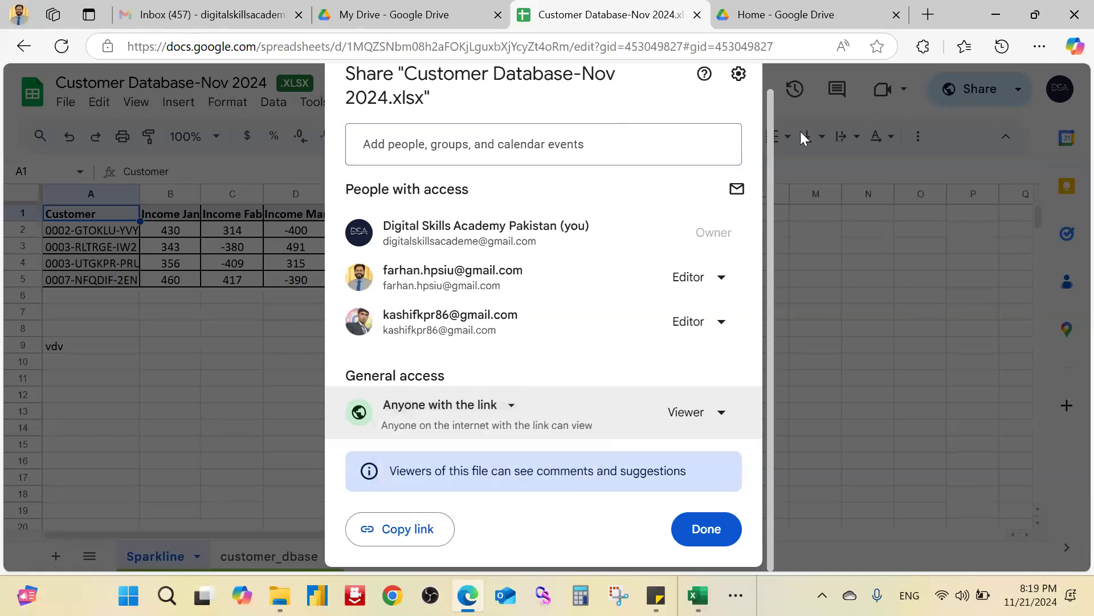
left_click(511, 408)
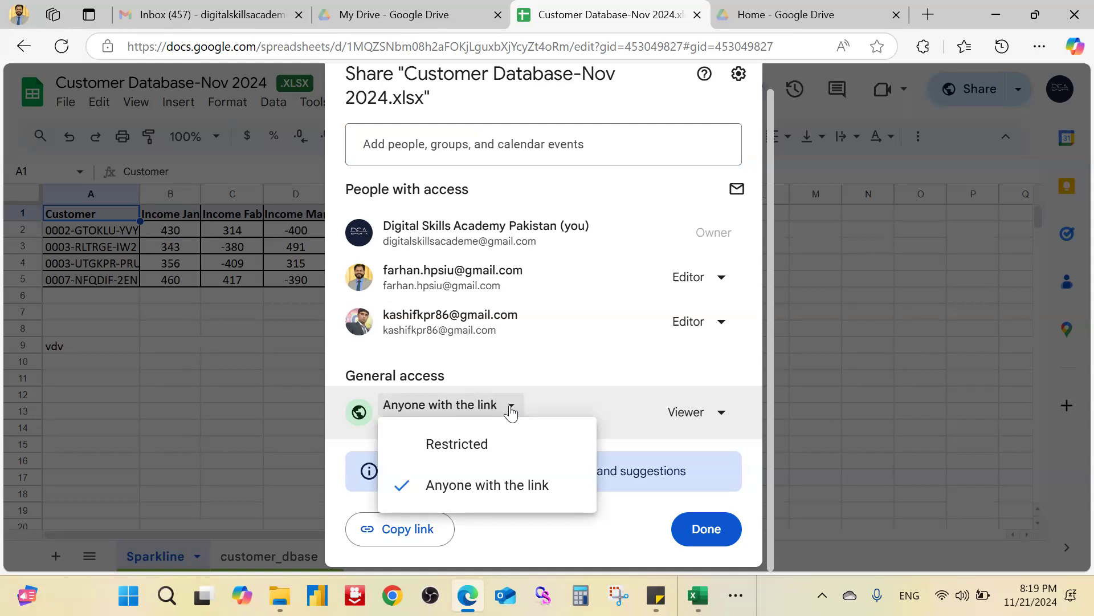
left_click(453, 446)
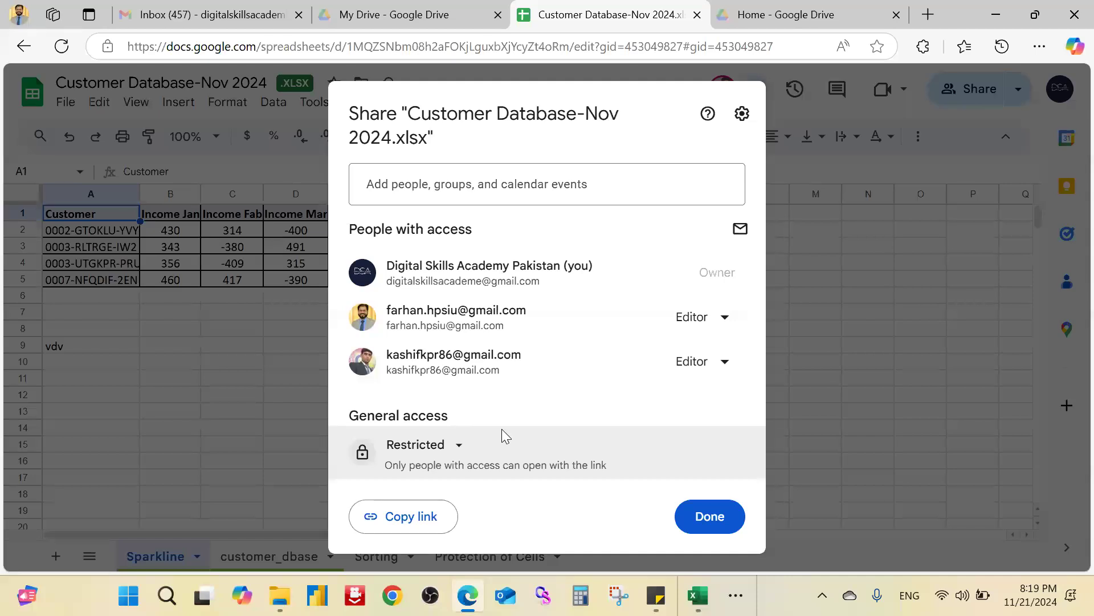
left_click(459, 447)
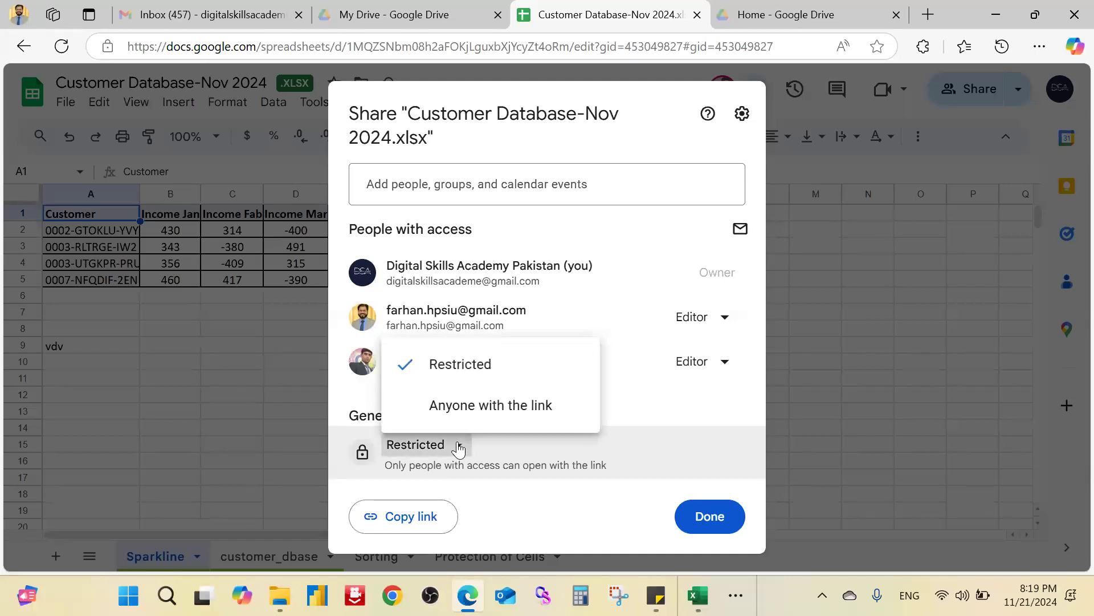
left_click(535, 412)
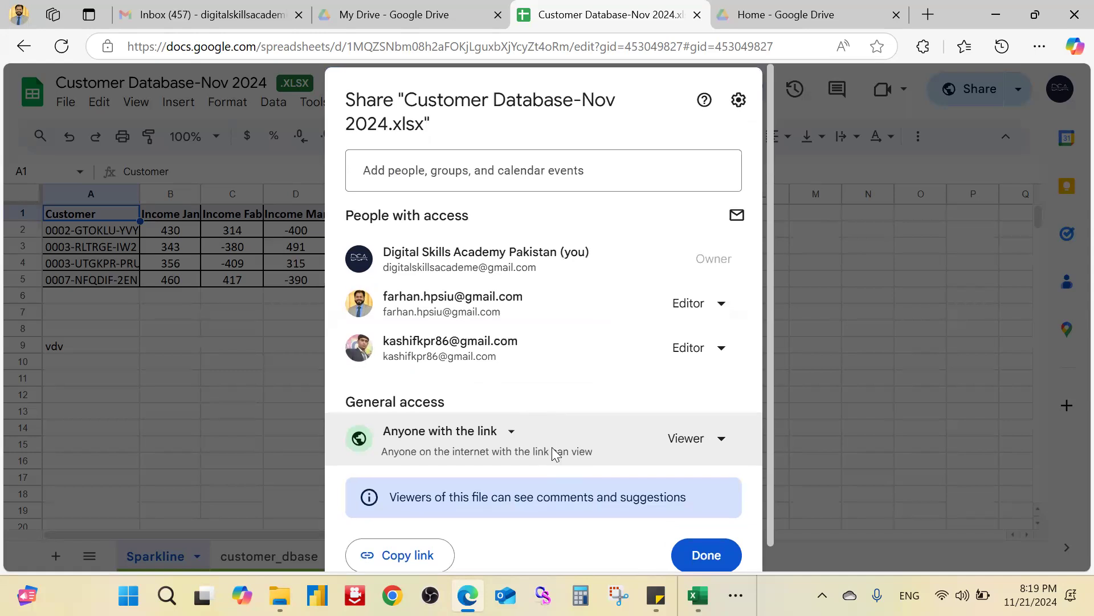
scroll(551, 446, "down", 1)
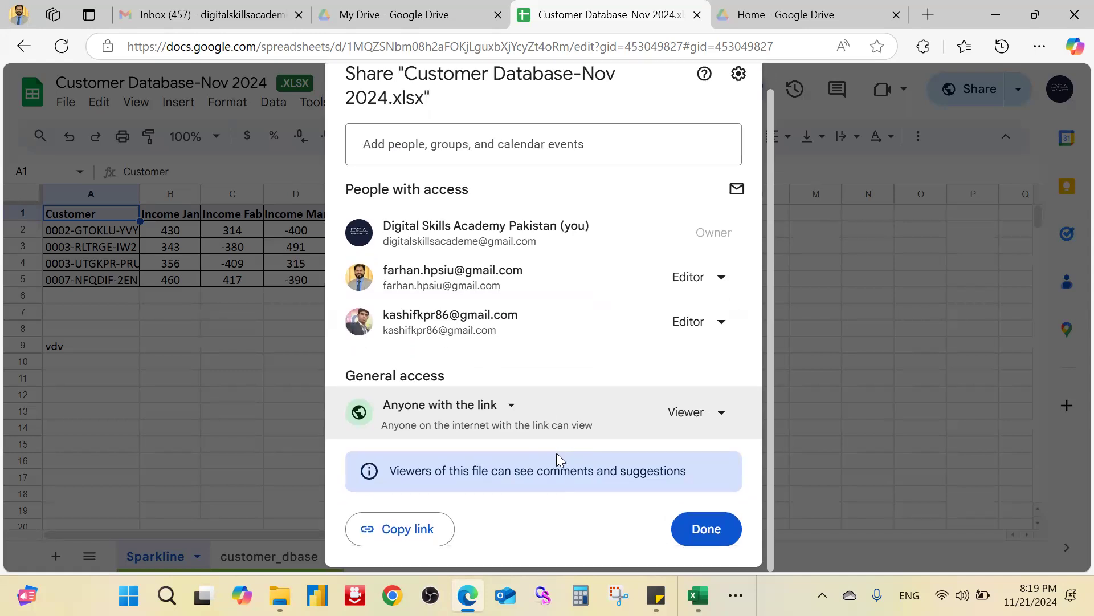
left_click(707, 529)
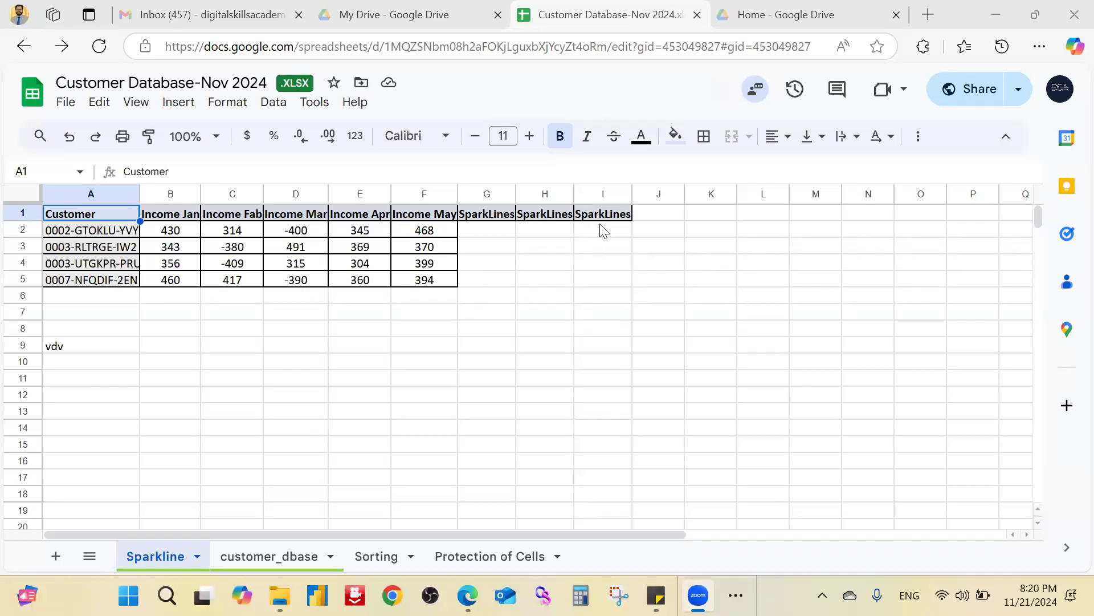
left_click(597, 27)
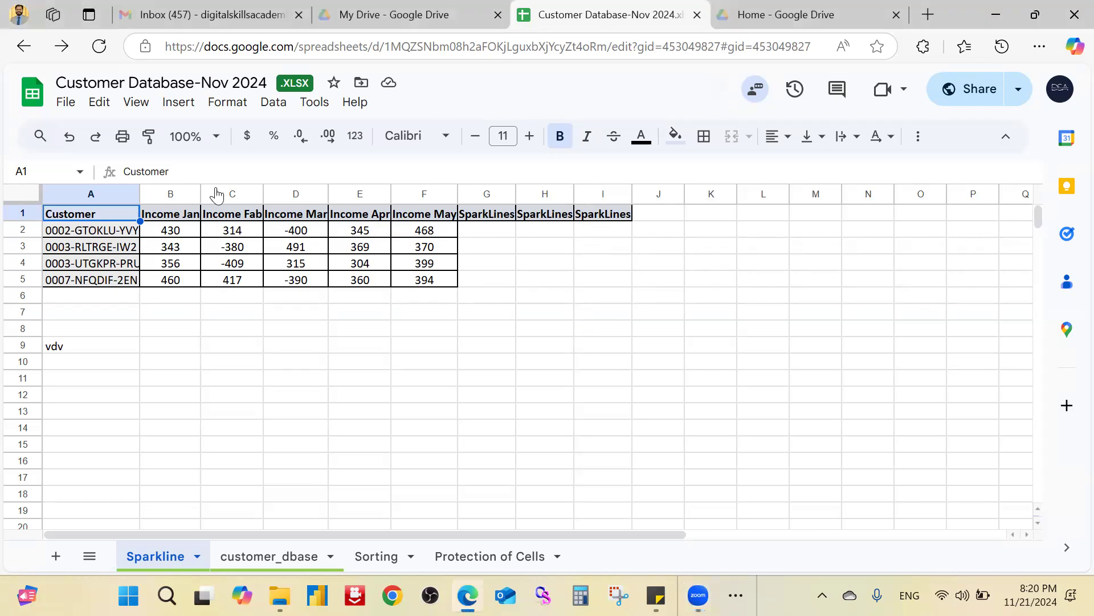
left_click(165, 329)
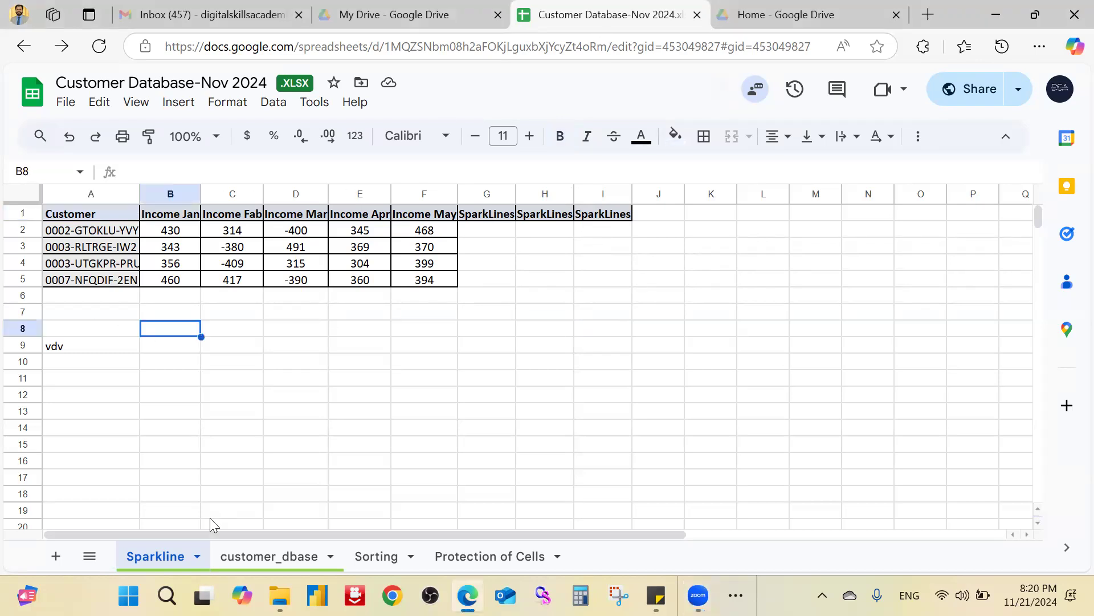
left_click(223, 380)
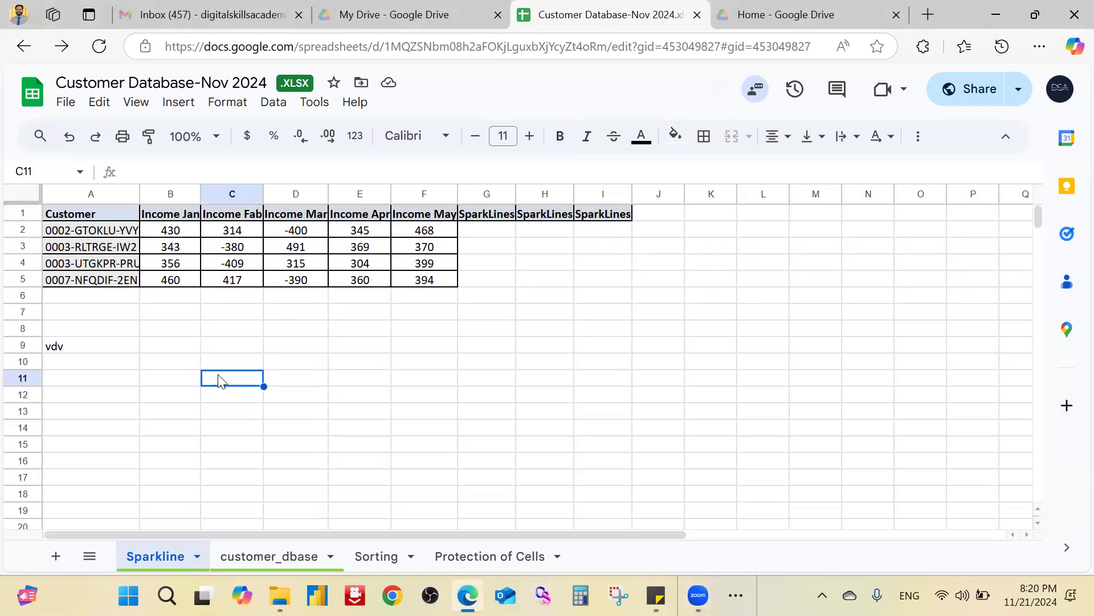
left_click(225, 318)
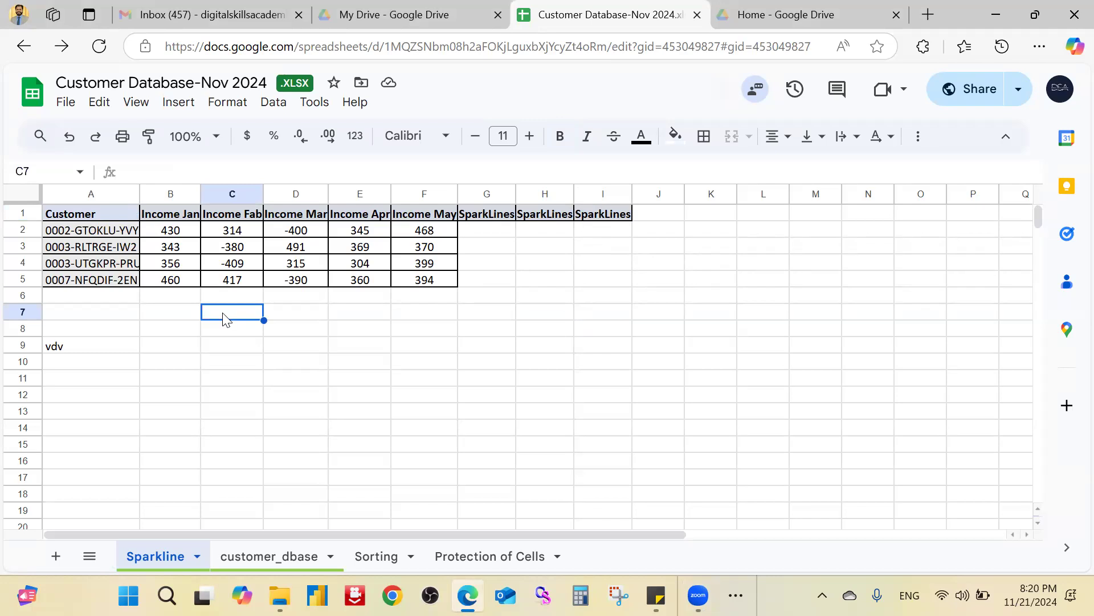
left_click(509, 323)
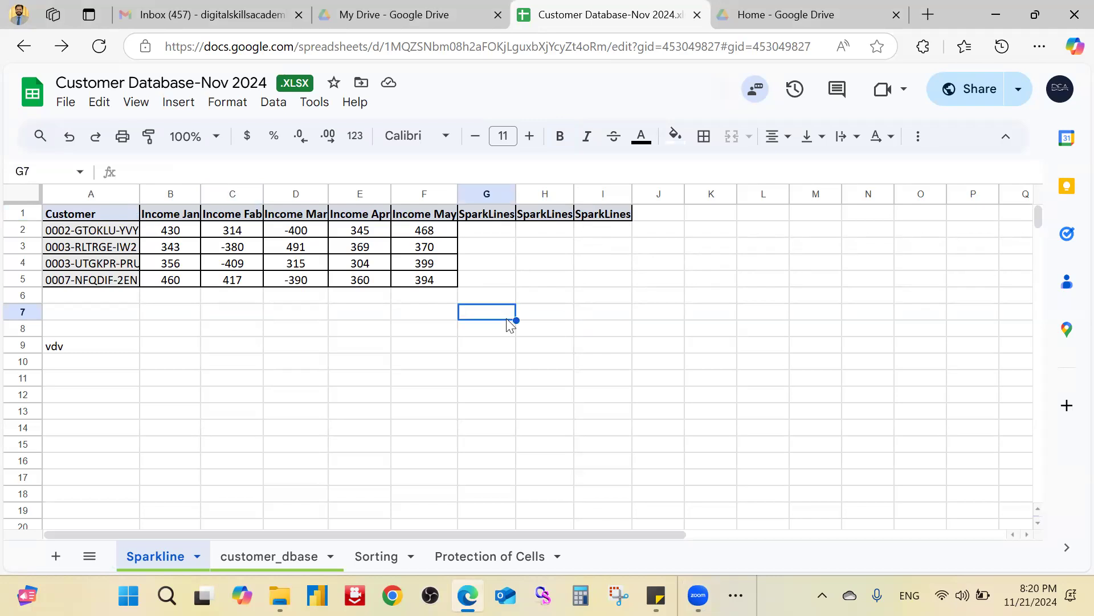
left_click(630, 315)
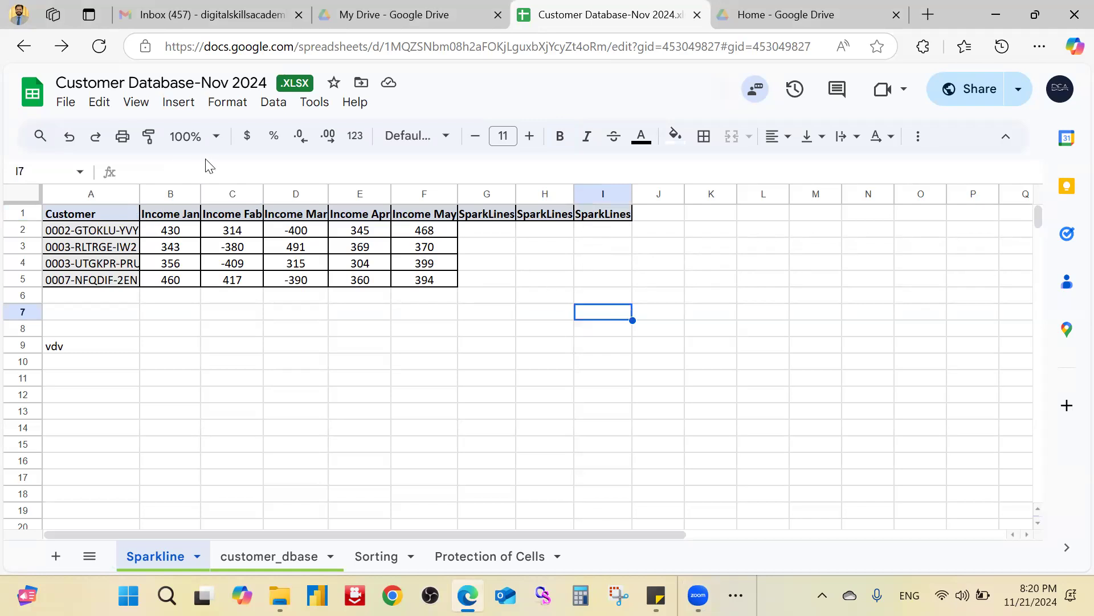
left_click(66, 103)
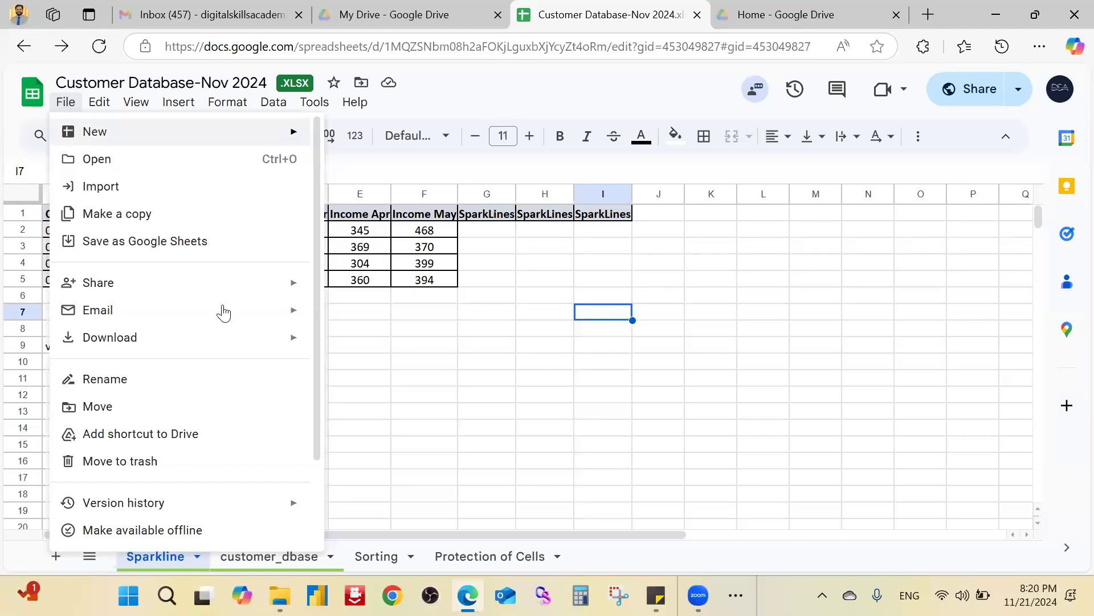
mouse_move(294, 349)
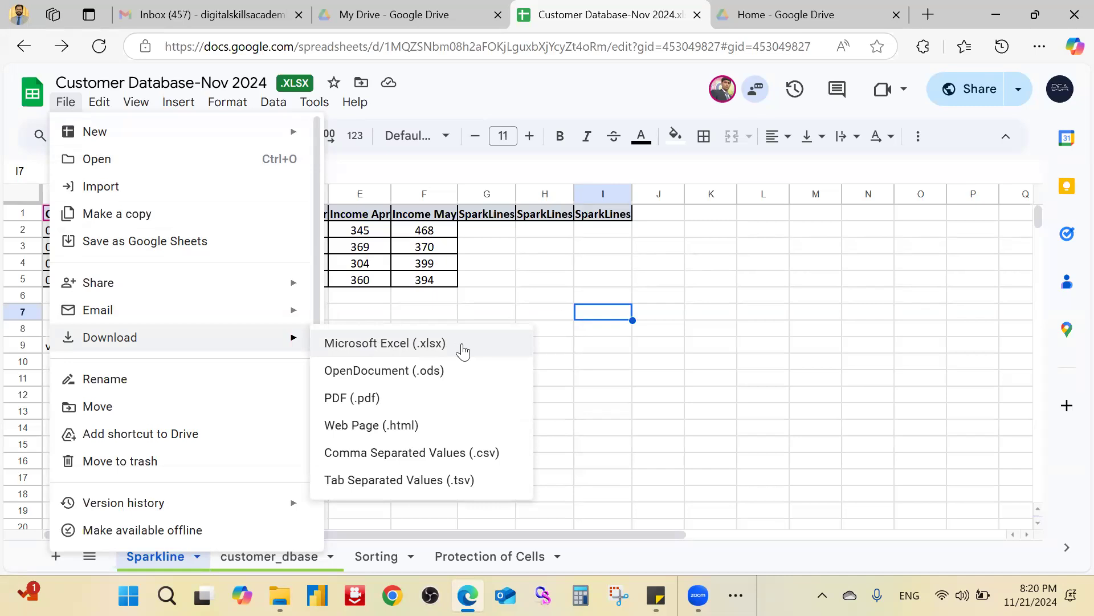
left_click(767, 313)
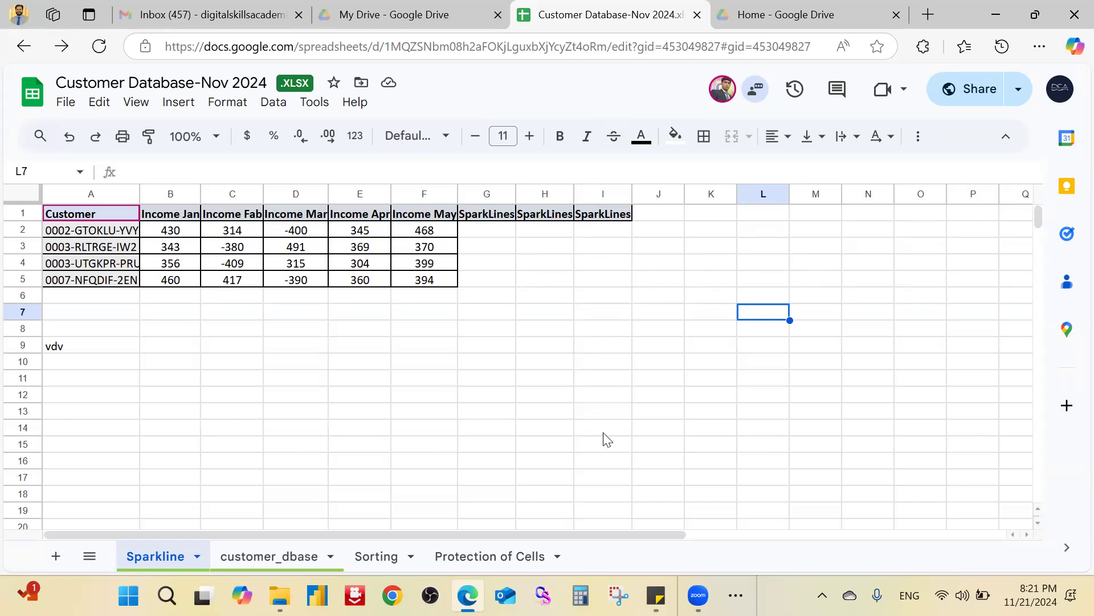
Step: Select cell C7 on the customer_dbase sheet and browse the Tools menu options
left_click(893, 280)
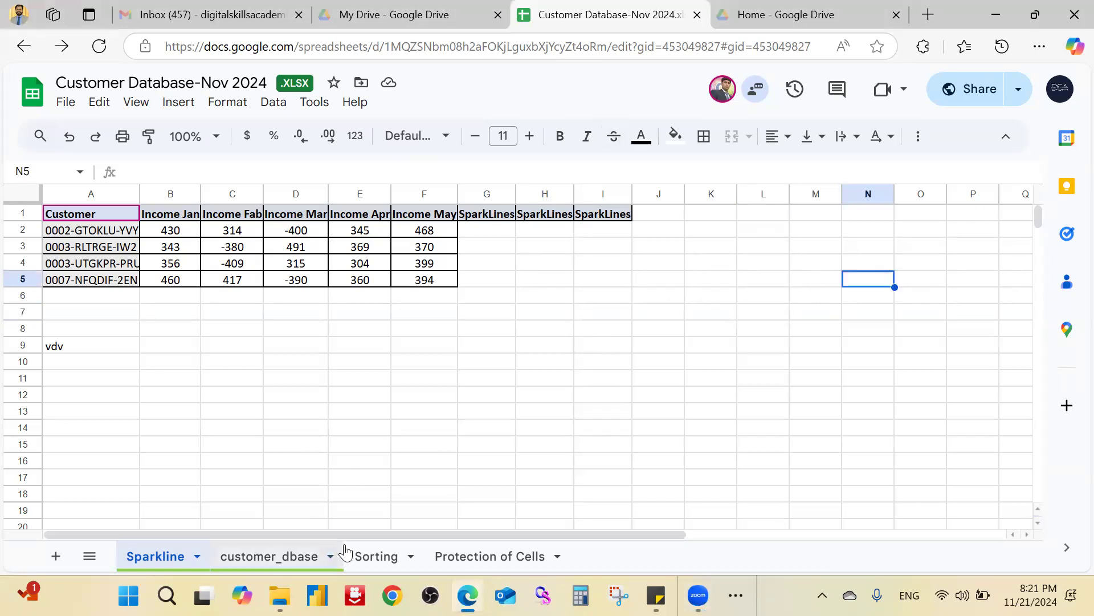
left_click(299, 554)
left_click(278, 317)
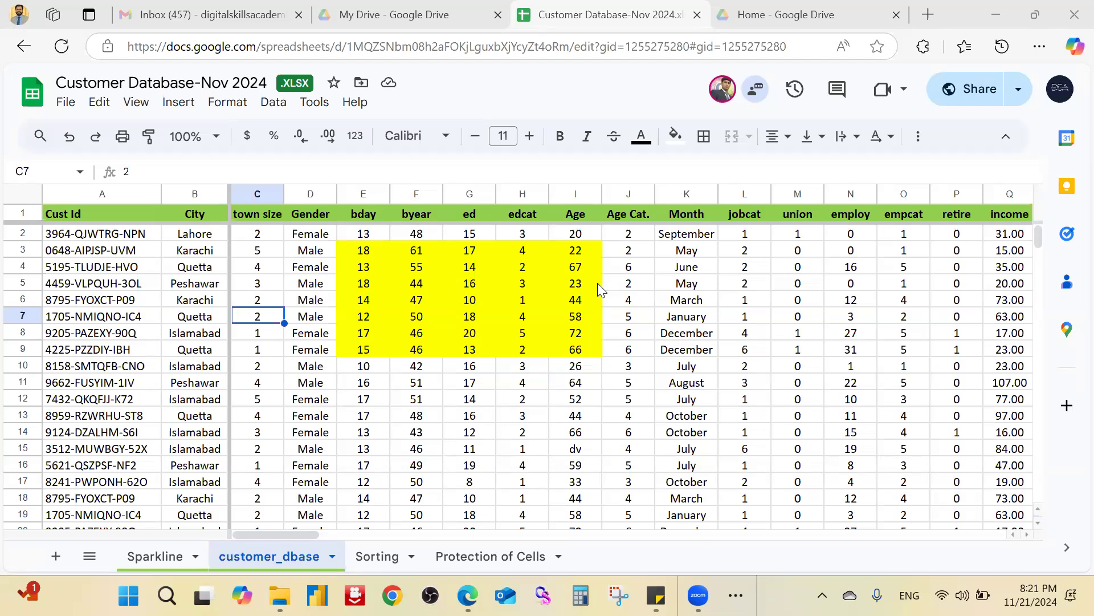
left_click(324, 107)
mouse_move(270, 110)
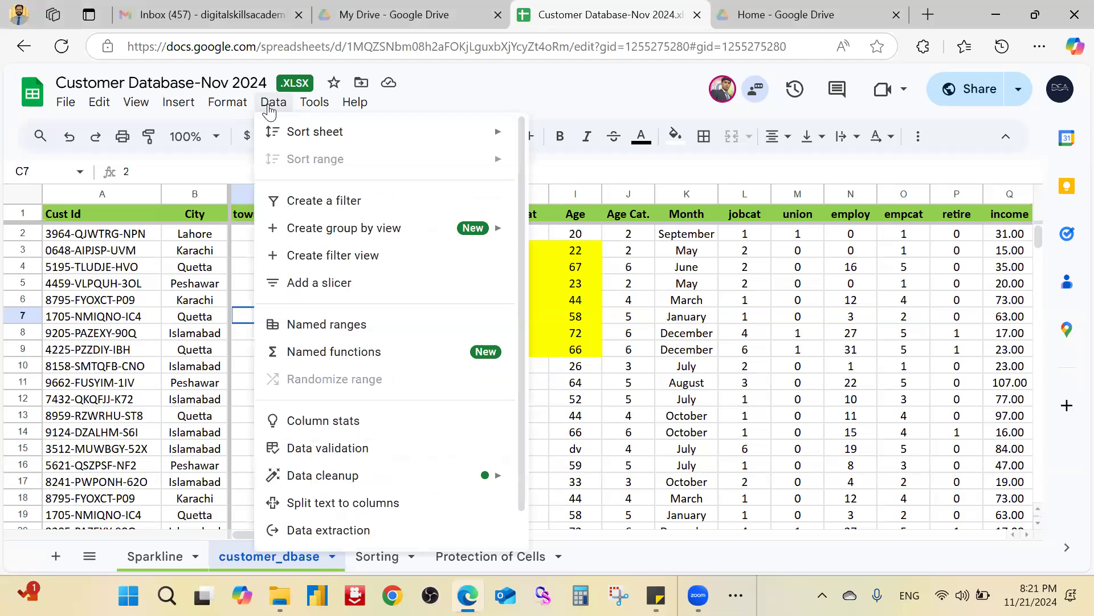
mouse_move(235, 111)
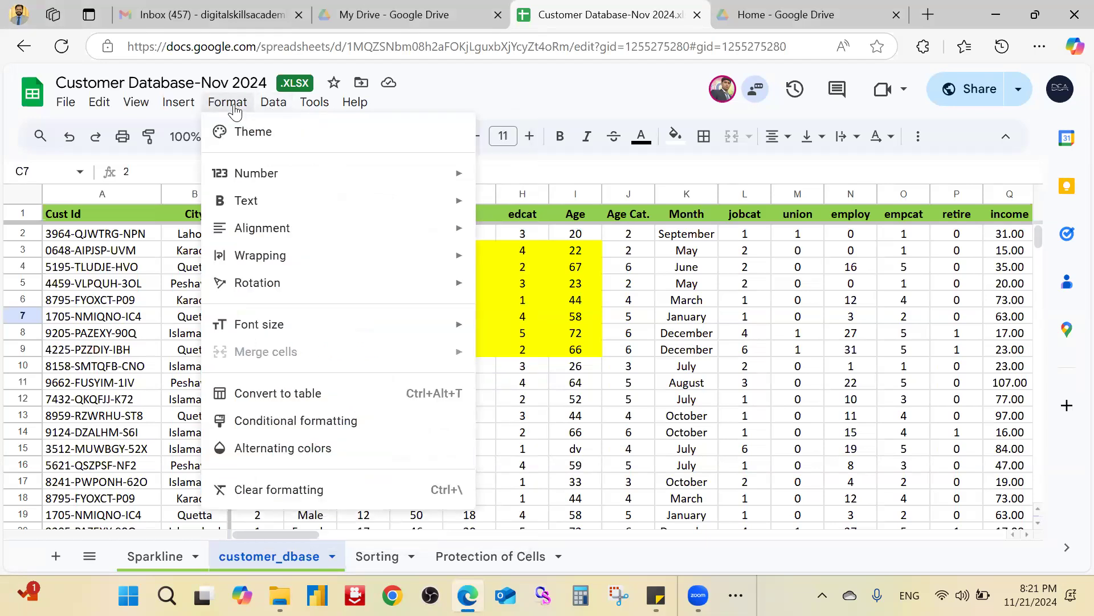
mouse_move(184, 110)
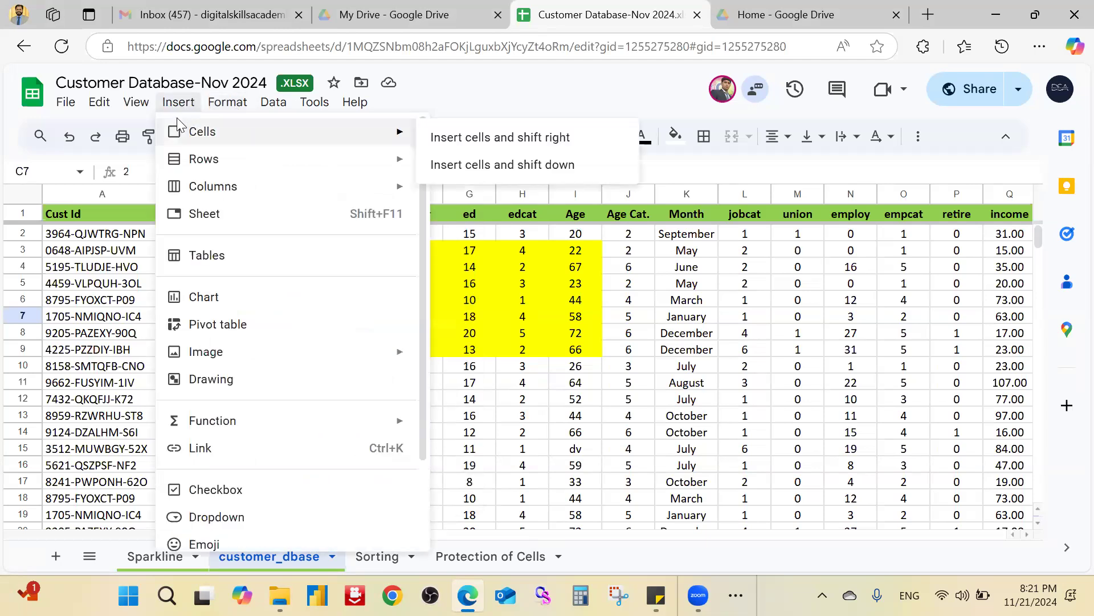
mouse_move(137, 106)
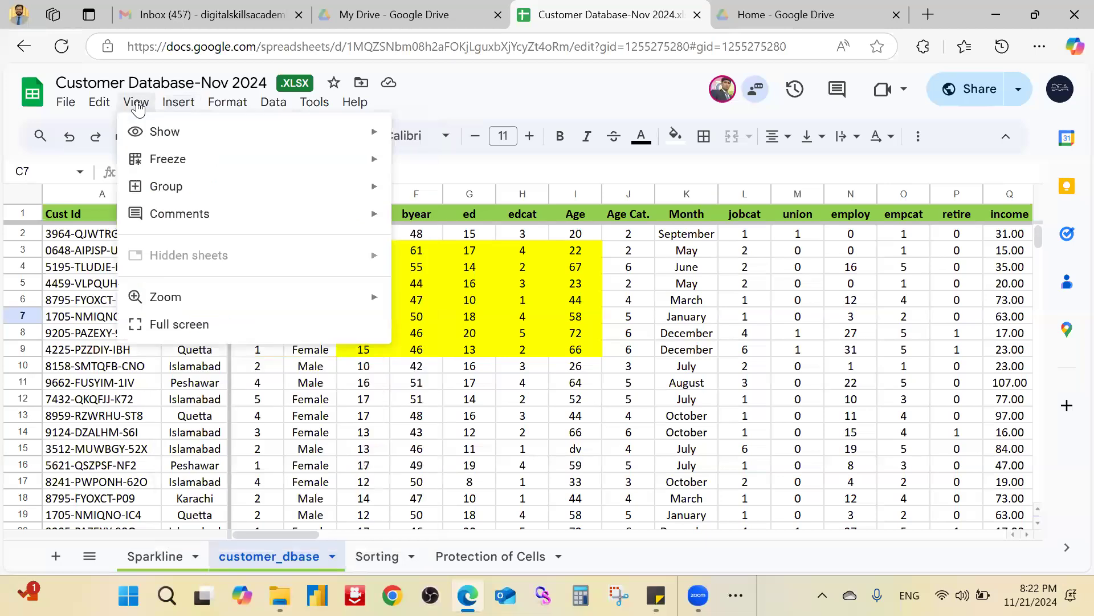
mouse_move(82, 106)
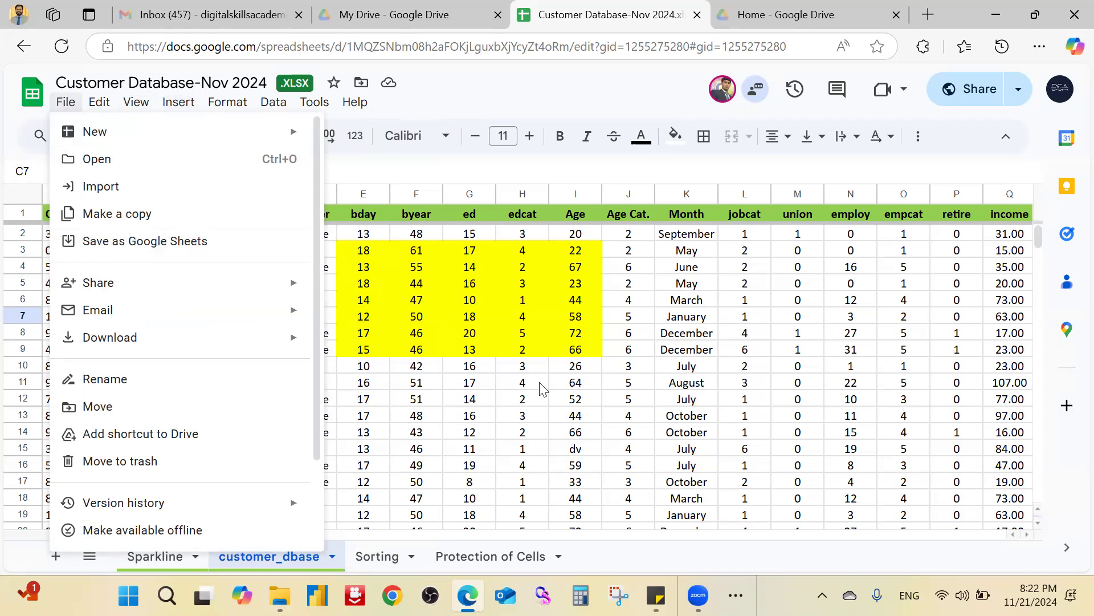
Step: Close the menu, show the Sparkline sheet, and reveal the taskbar's hidden apps
left_click(535, 398)
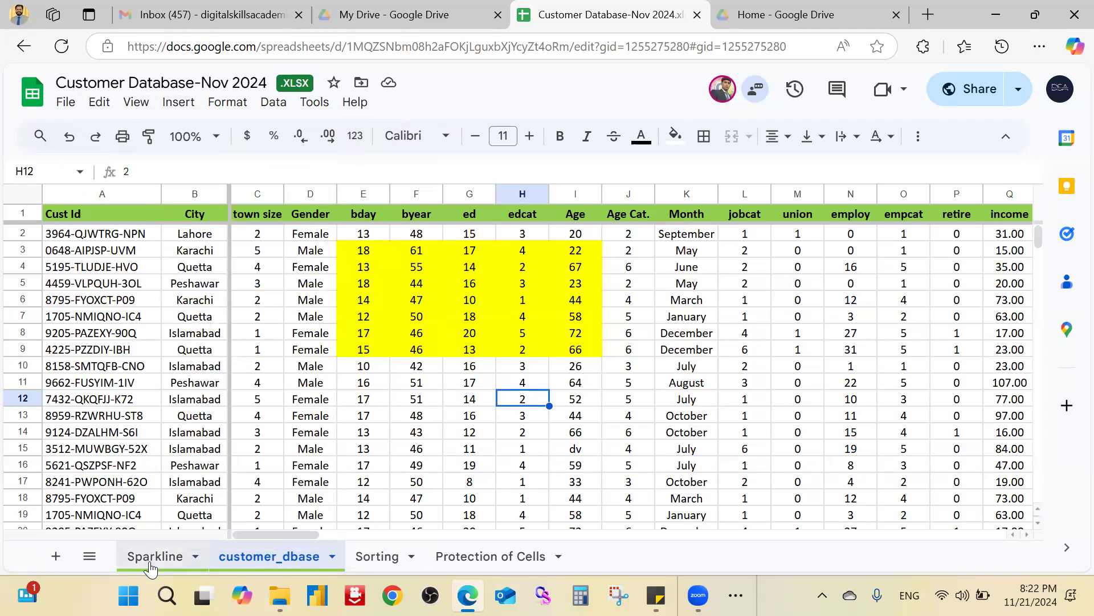
left_click(151, 558)
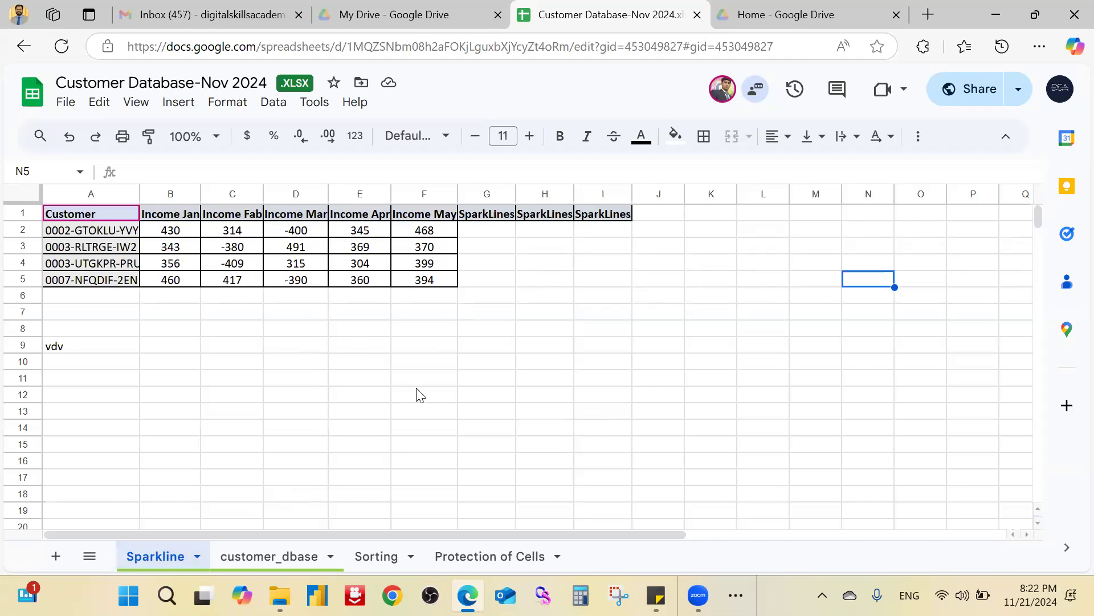
left_click(736, 595)
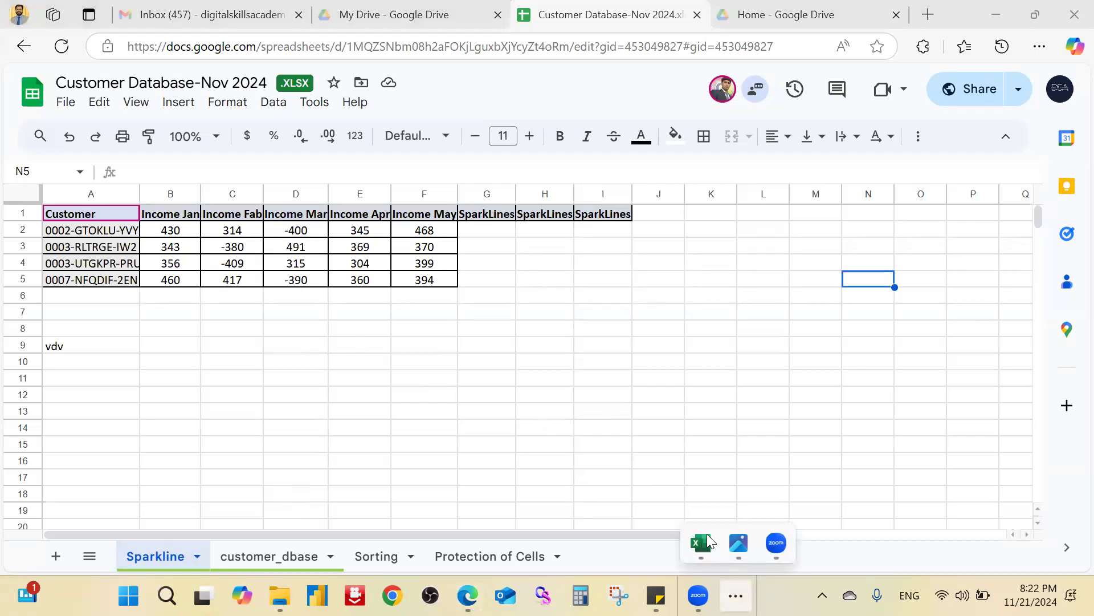
Step: Bring the Excel workbook forward, view the Sparkline sheet, then return to customer_dbase
left_click(700, 563)
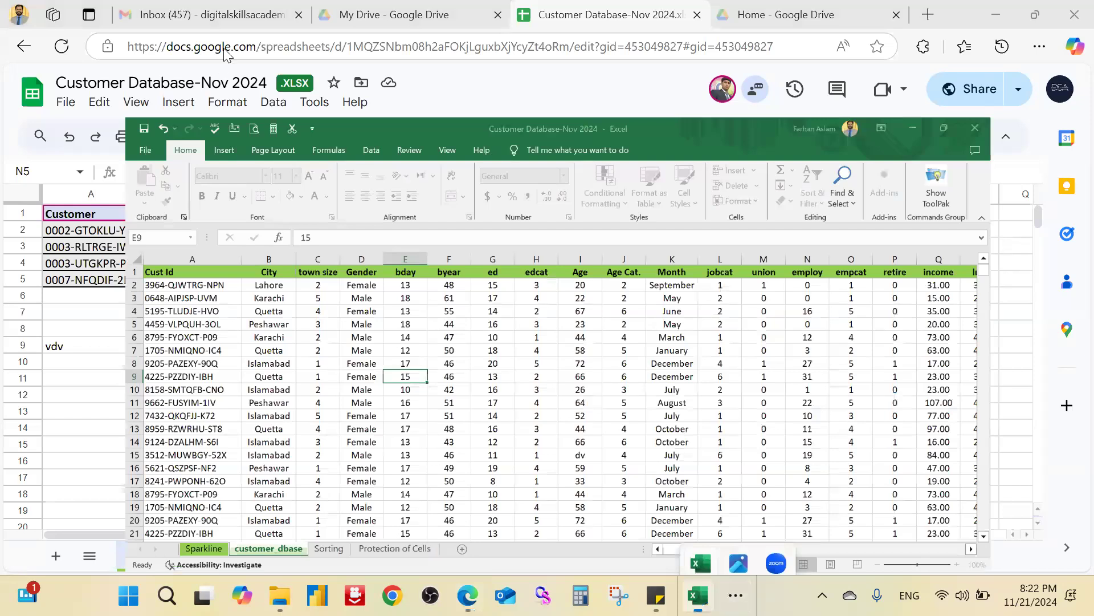
left_click(127, 41)
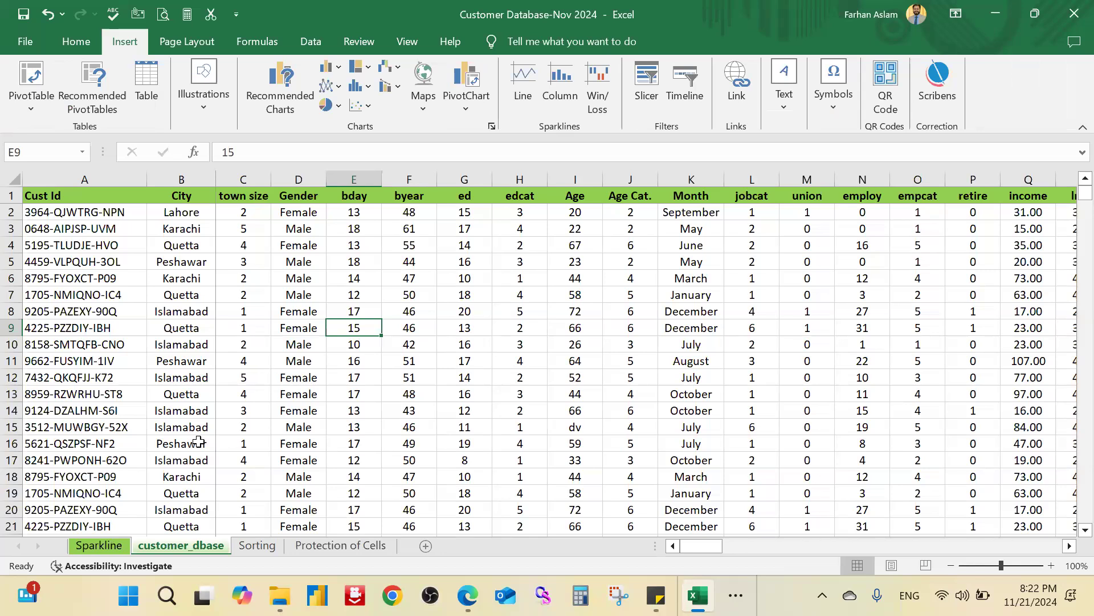
left_click(111, 545)
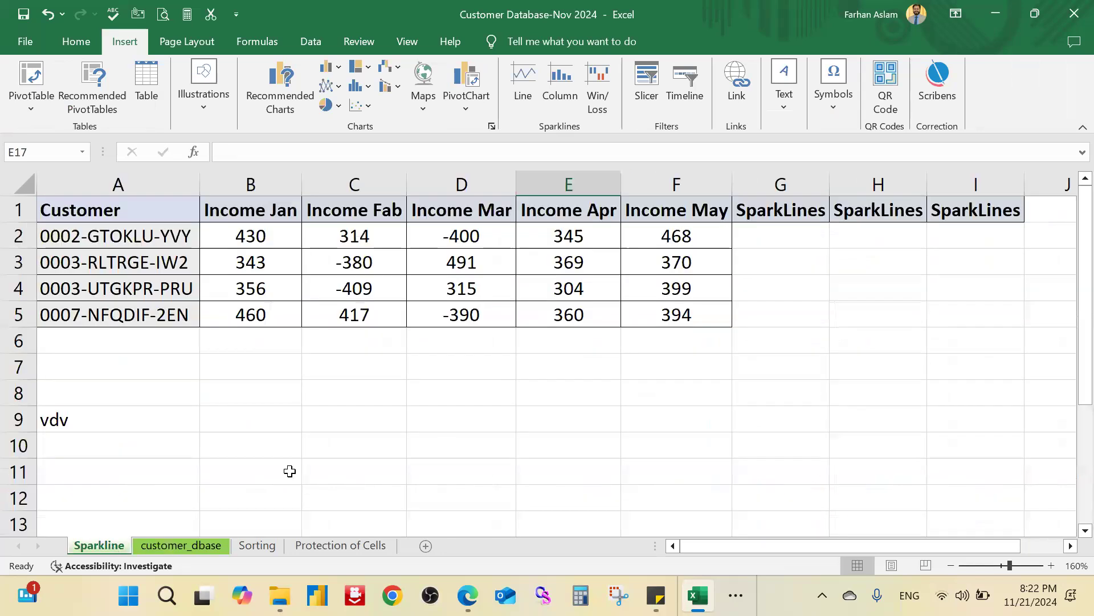
left_click(282, 472)
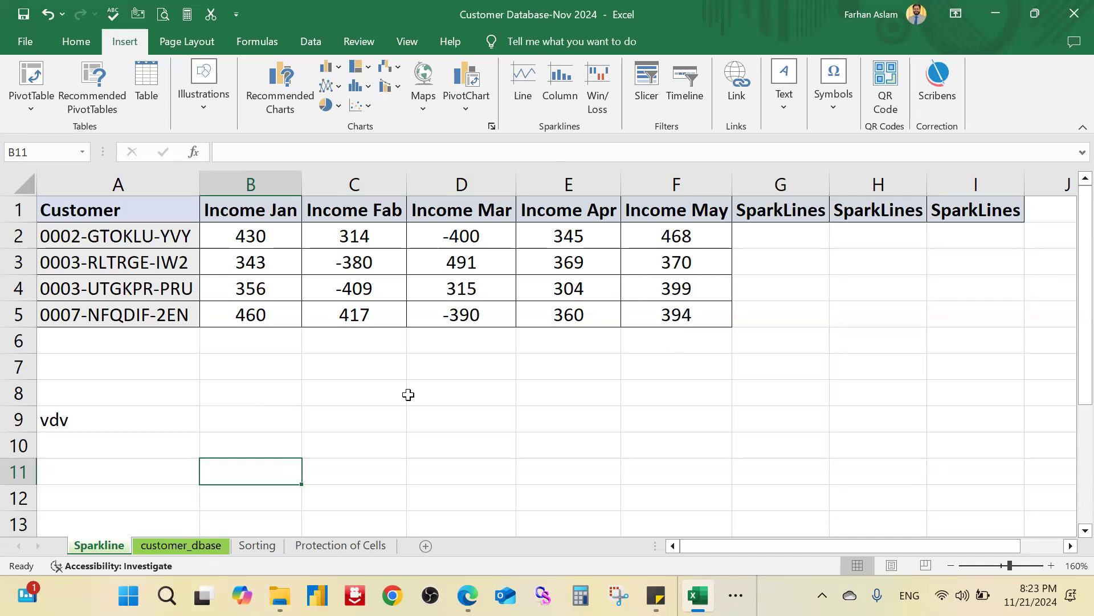
left_click(200, 546)
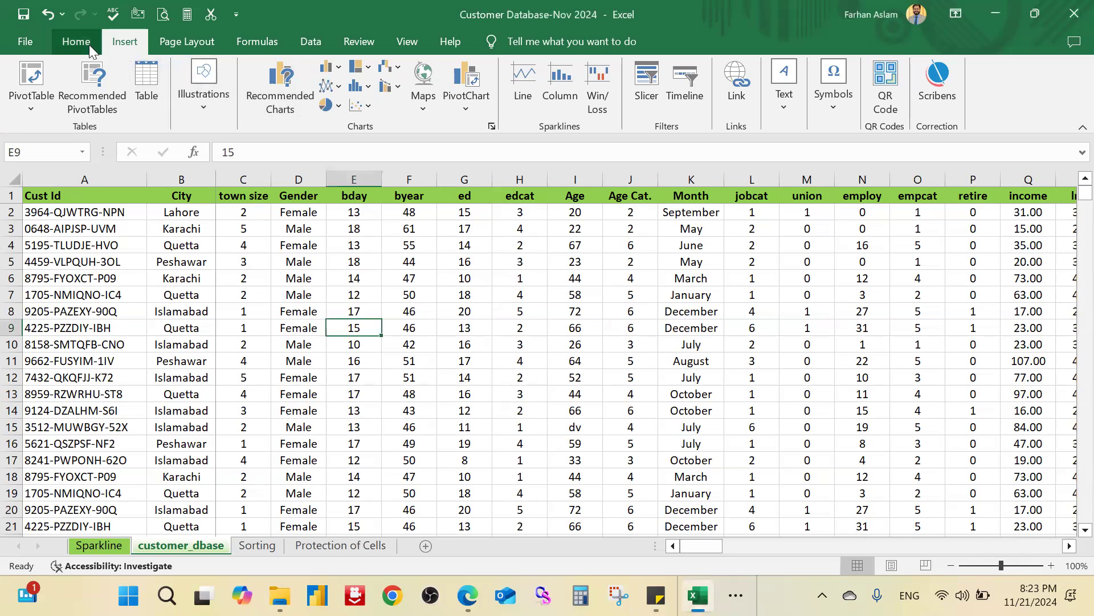
Step: Browse the Home, Insert and Page Layout ribbons, then go back to the Google Sheets copy in Edge
left_click(55, 44)
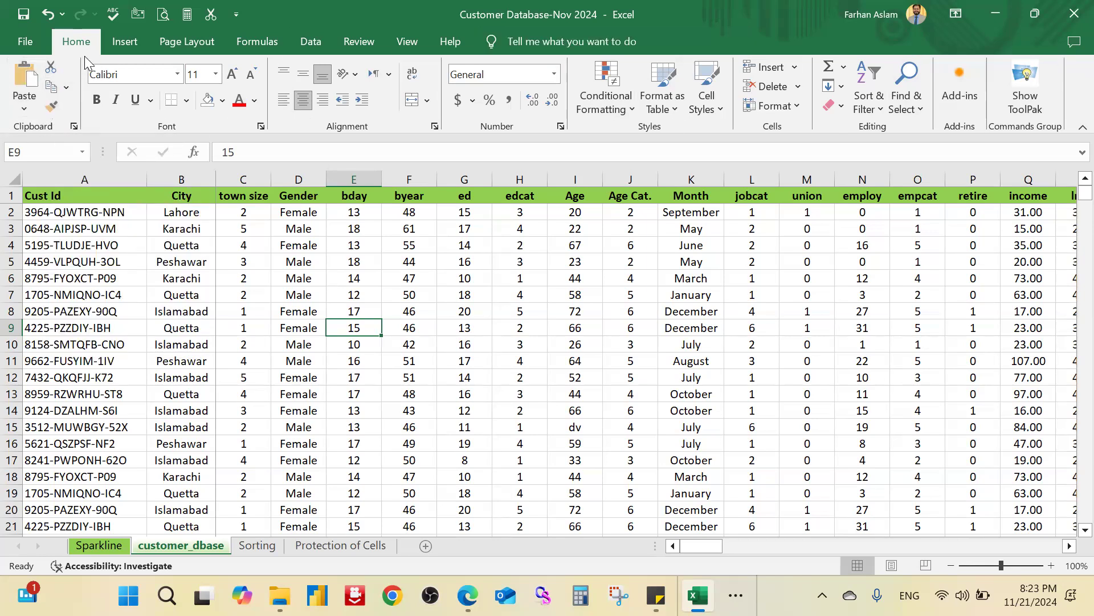
left_click(124, 47)
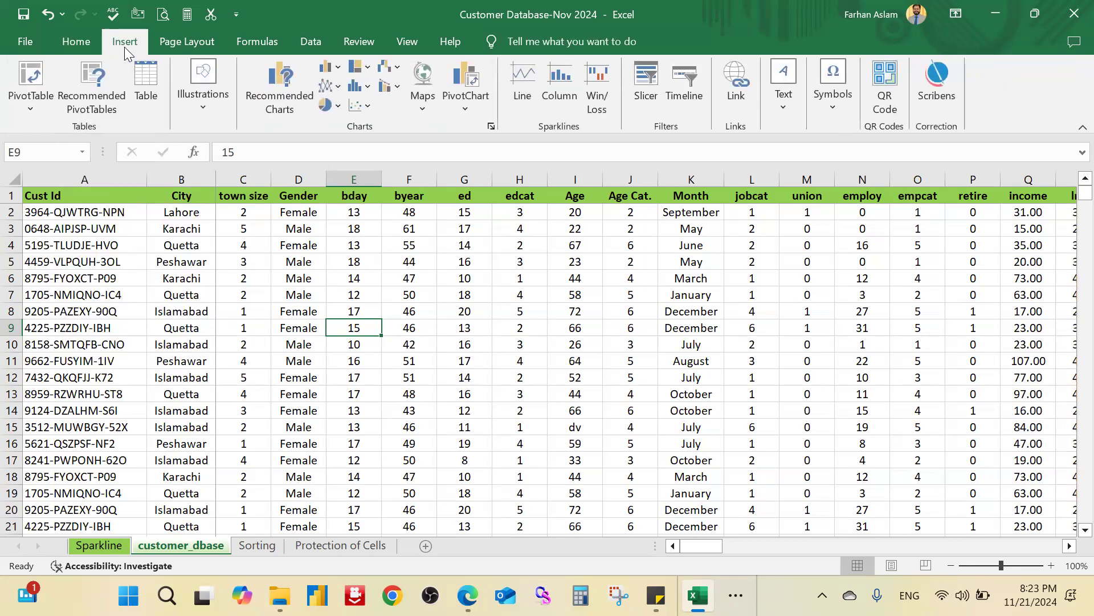
left_click(193, 45)
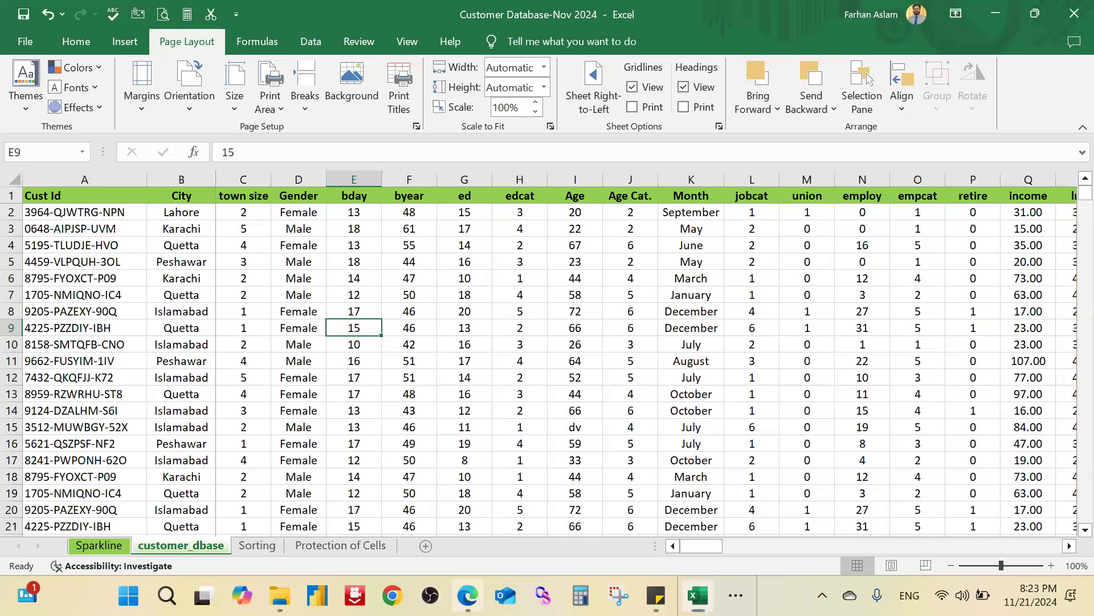
left_click(468, 595)
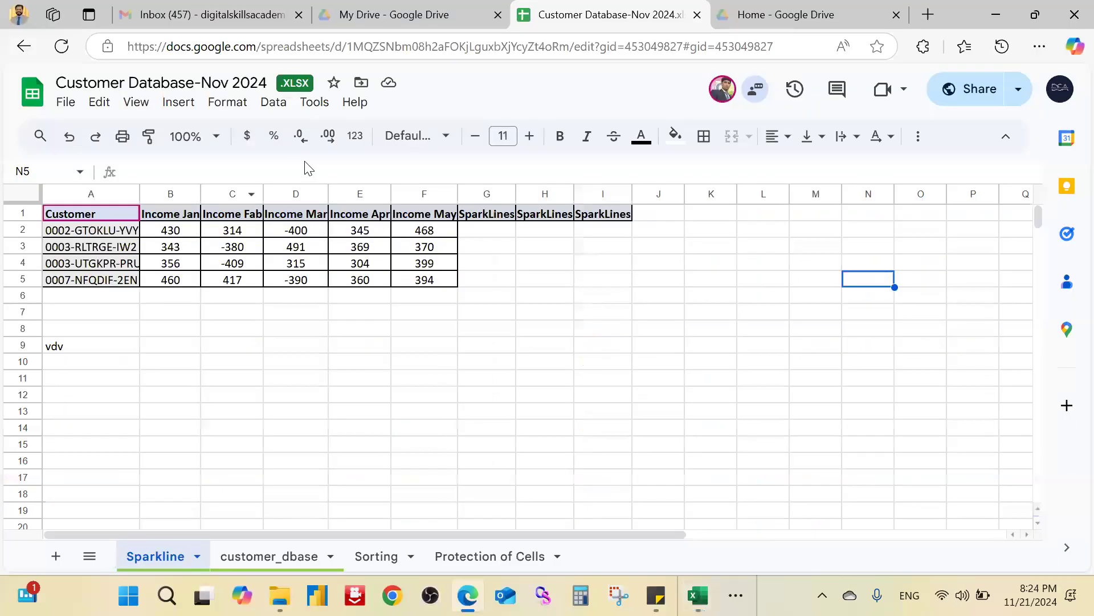
left_click(67, 104)
mouse_move(100, 103)
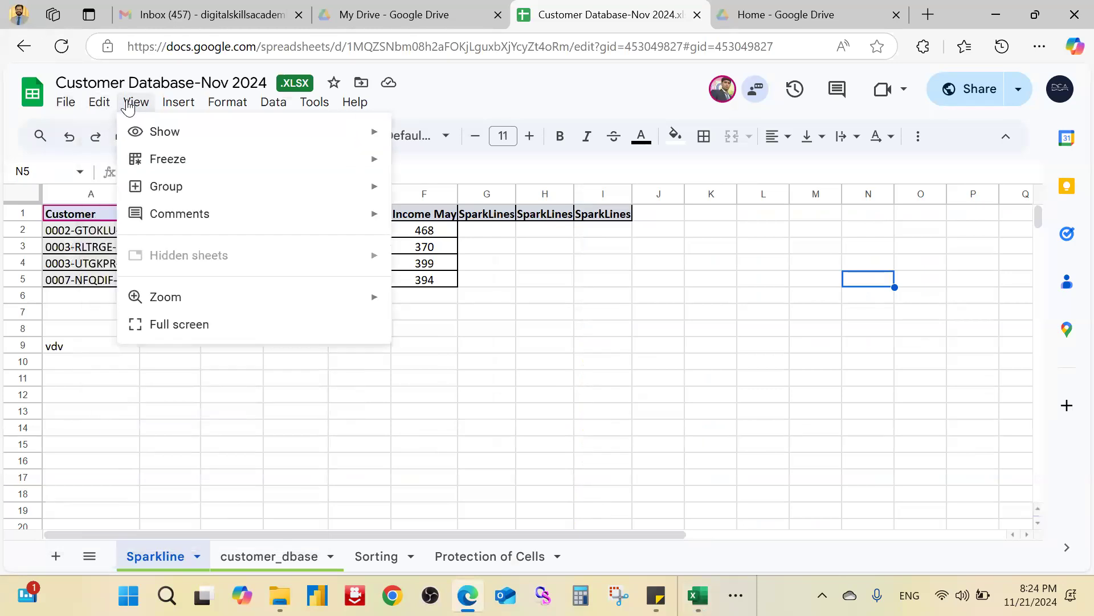
left_click(130, 106)
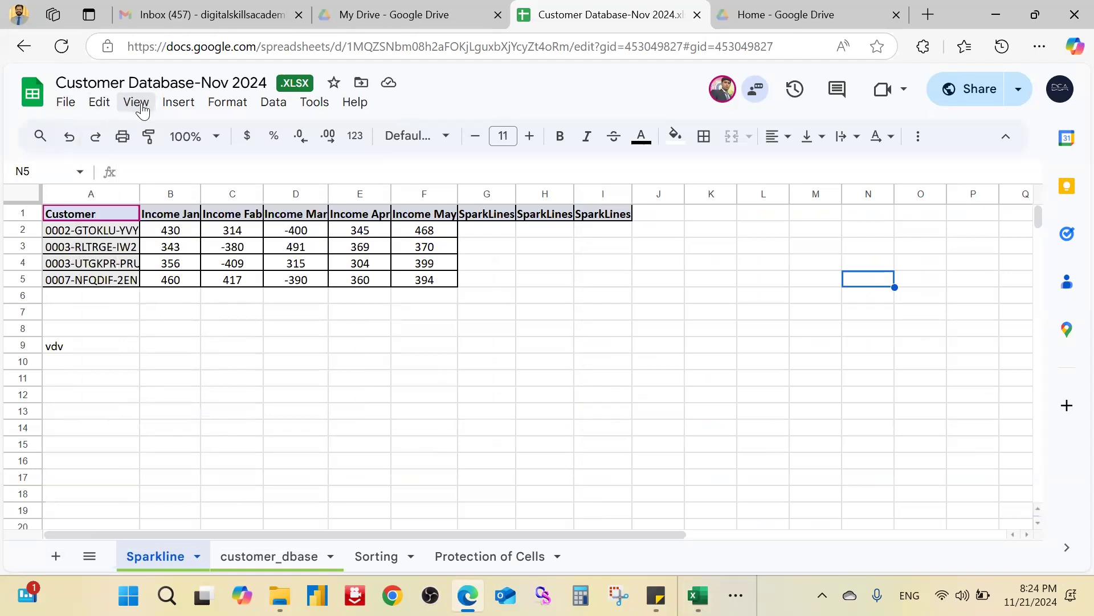
key("alt+Tab")
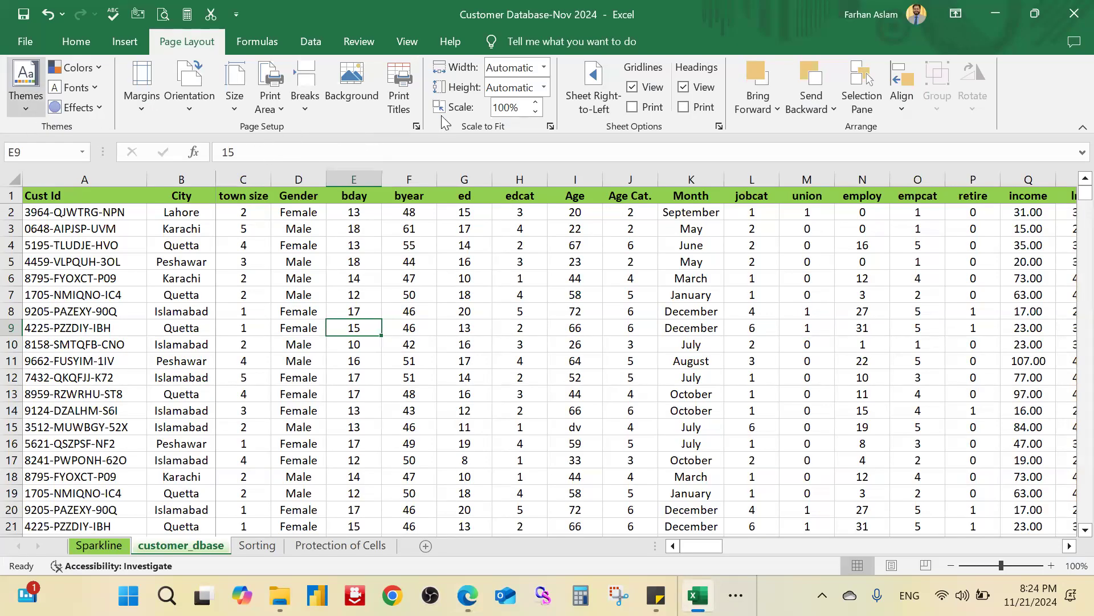
left_click(490, 269)
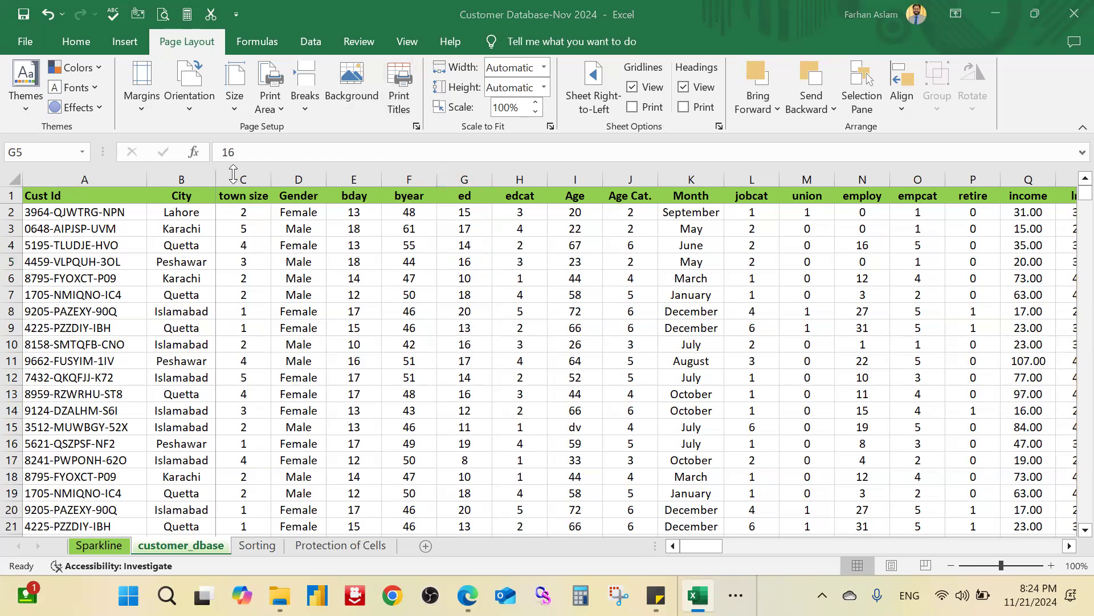
key("alt+Tab")
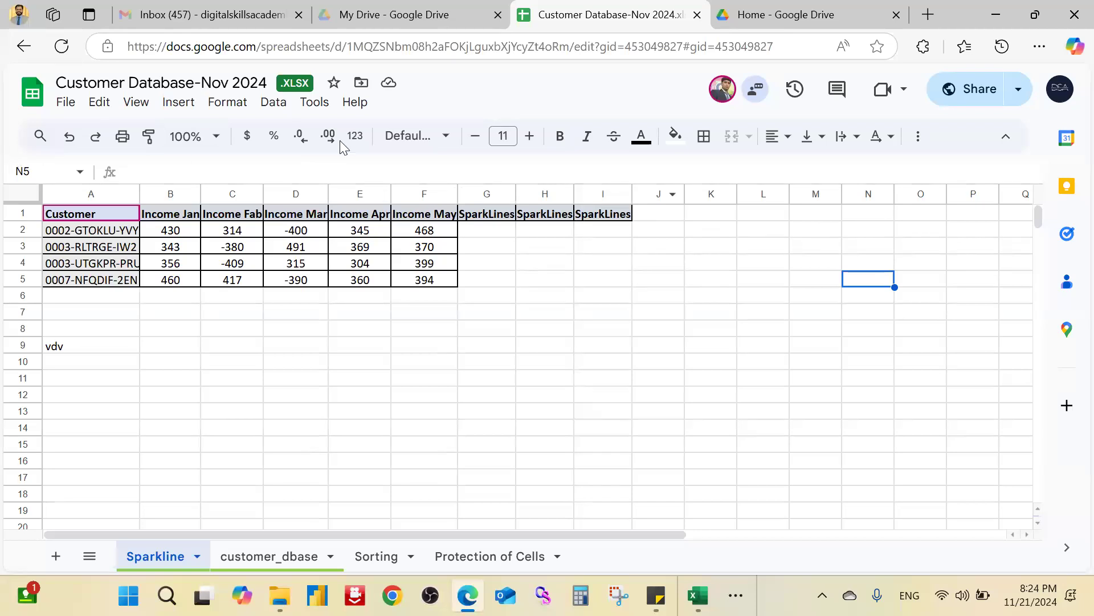
left_click(231, 112)
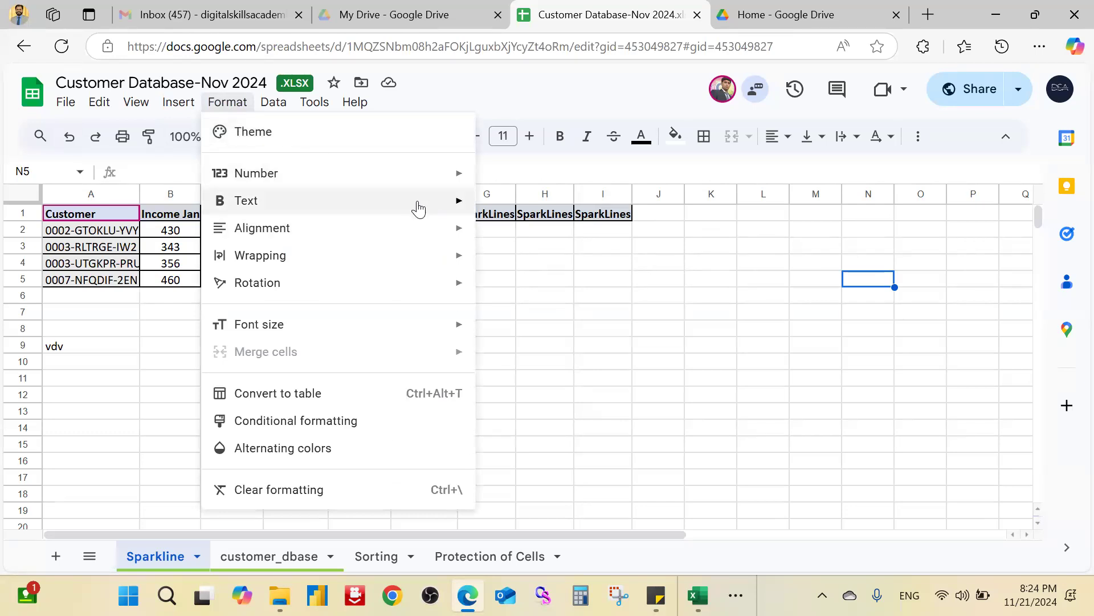
mouse_move(439, 244)
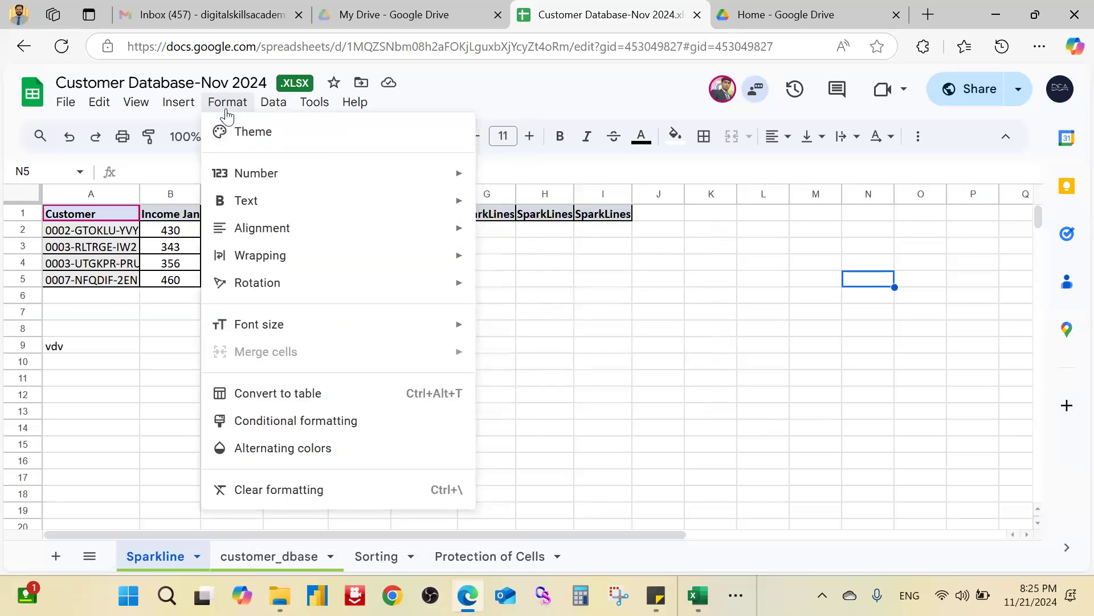
key("alt+Tab")
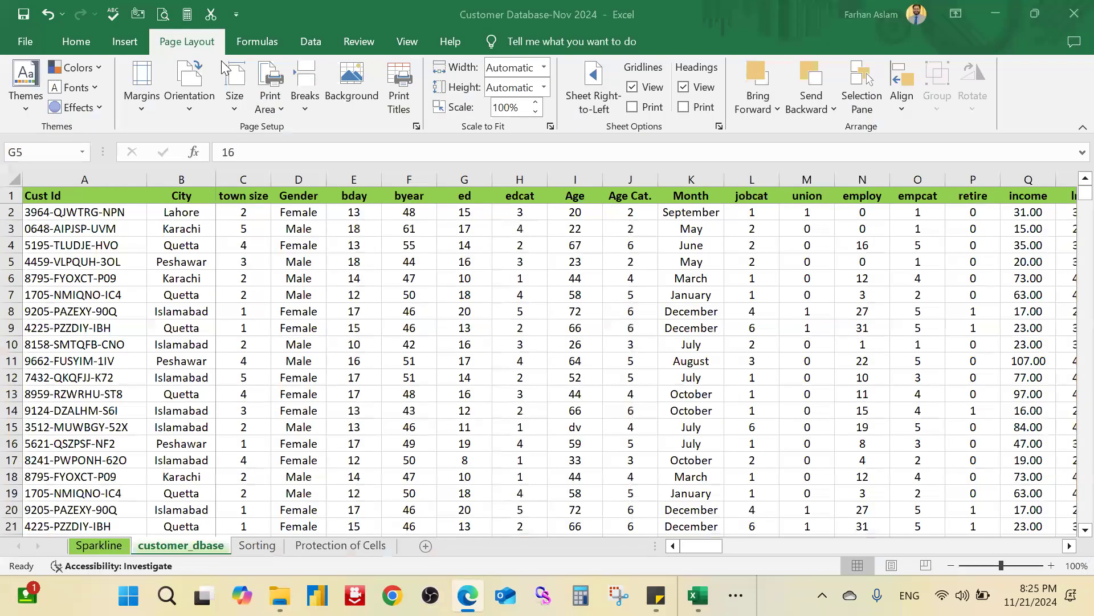
left_click(68, 39)
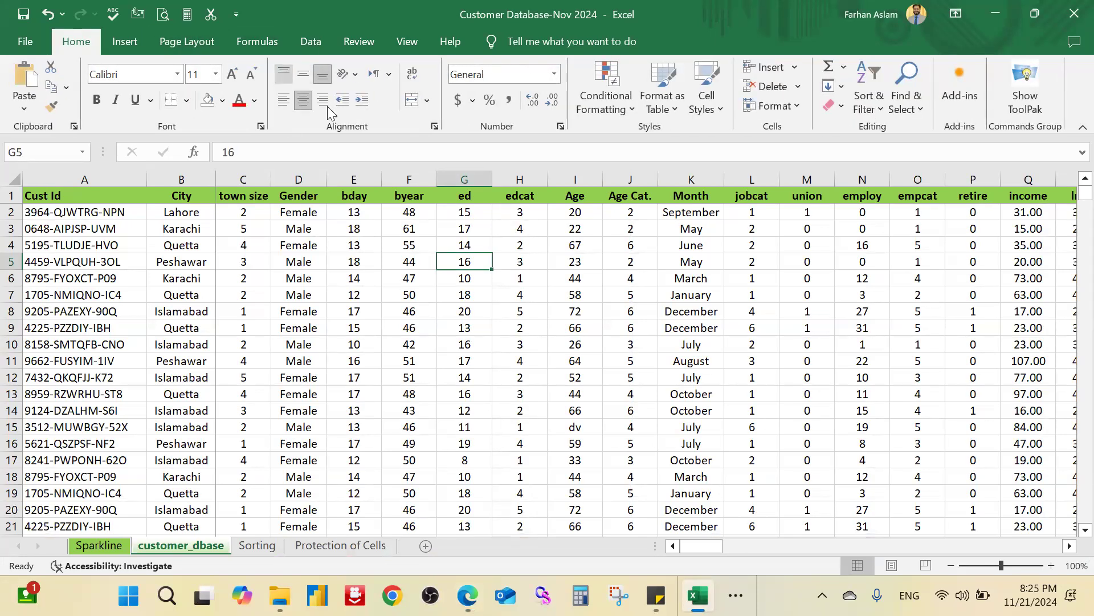
key("alt+Tab")
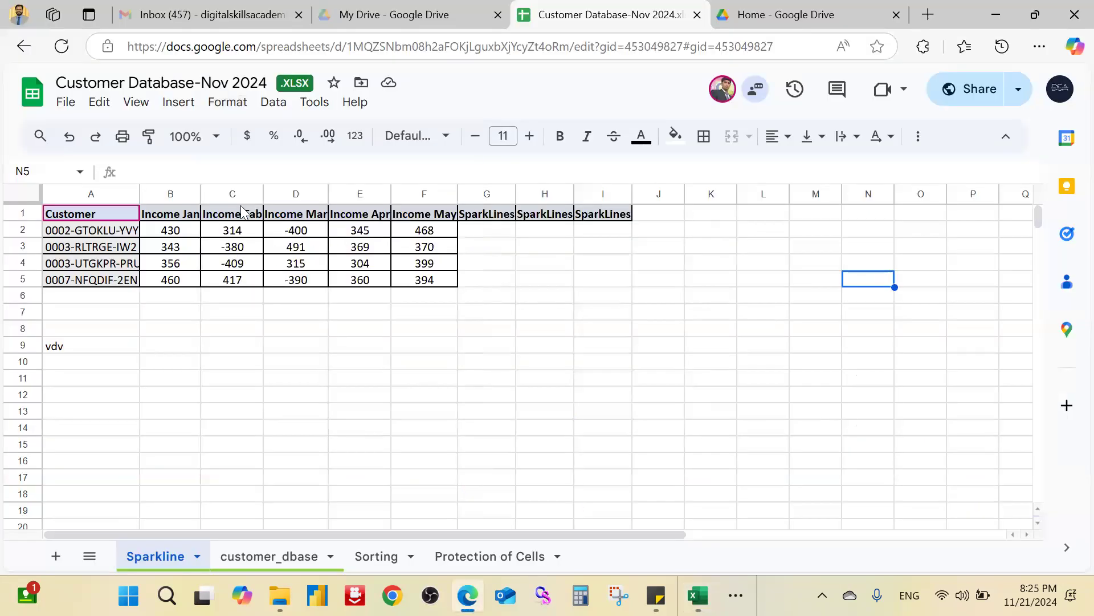
left_click(226, 104)
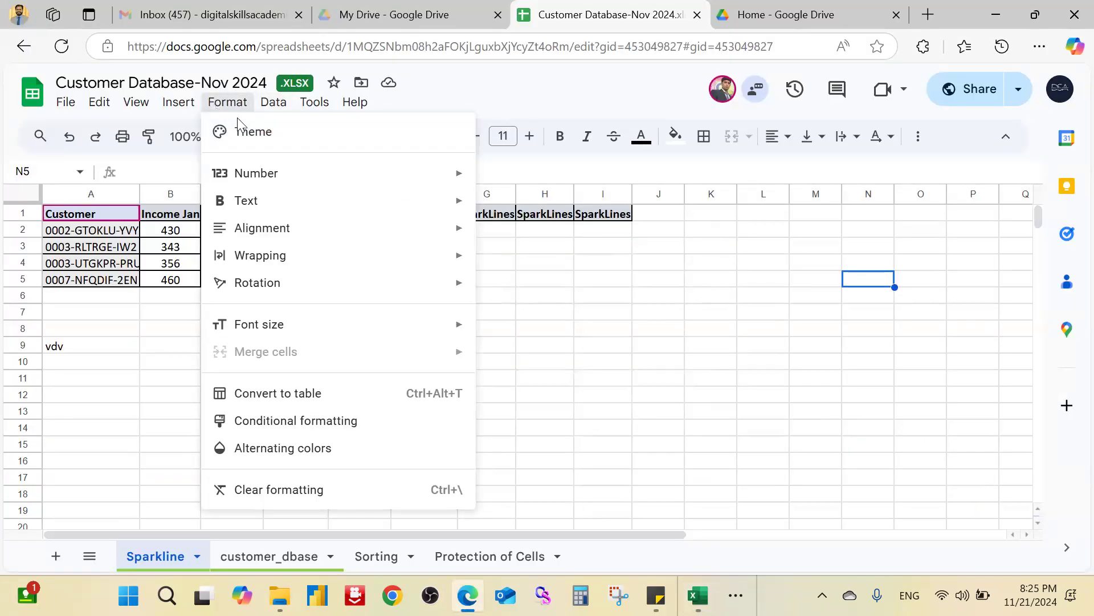
mouse_move(343, 179)
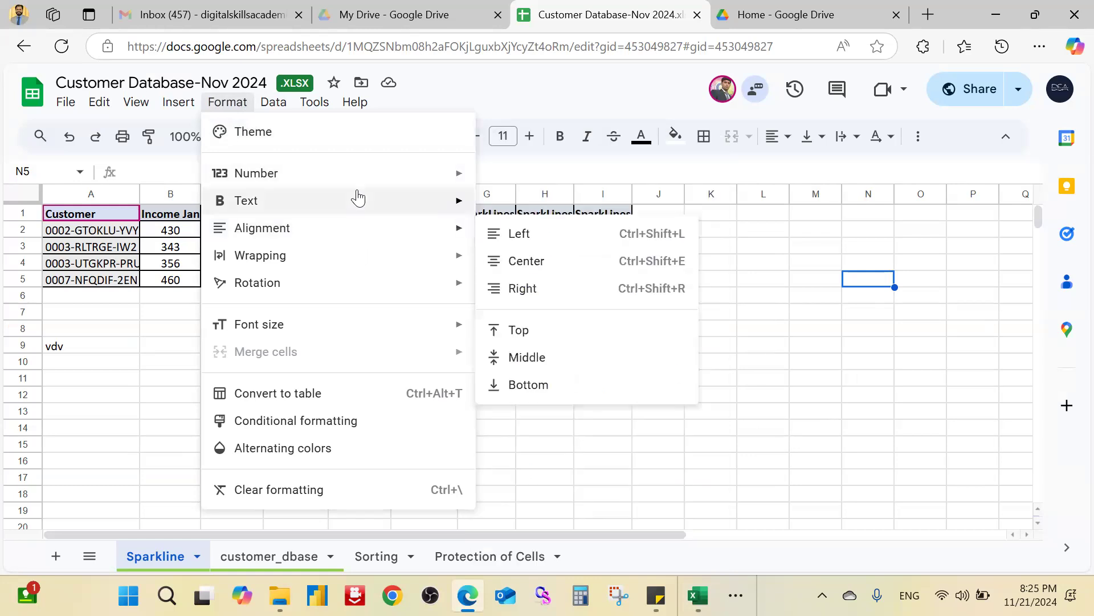
mouse_move(365, 234)
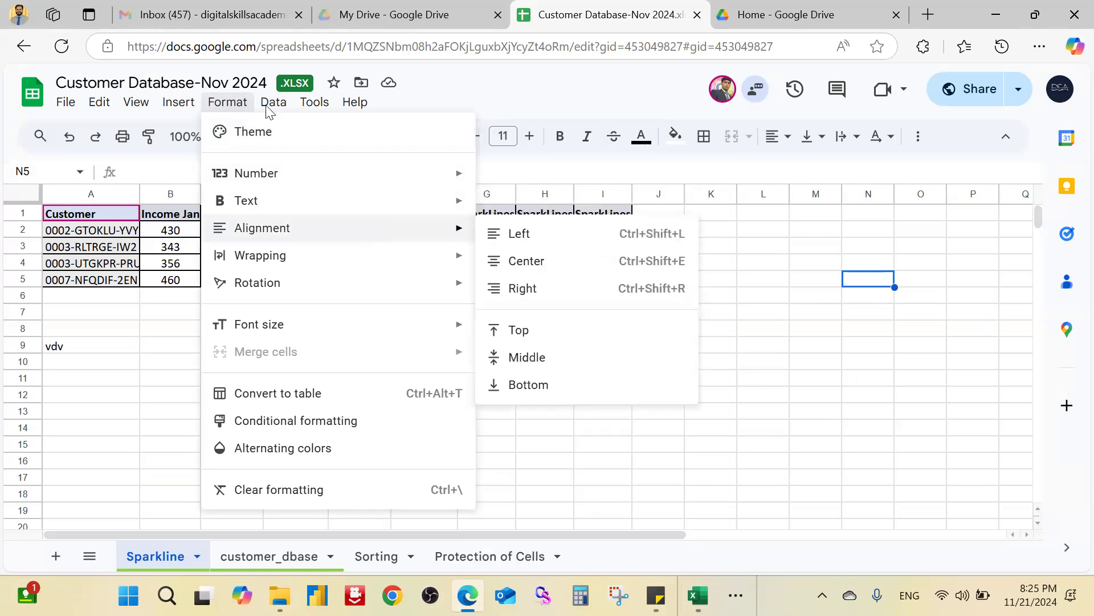
key("alt+Tab")
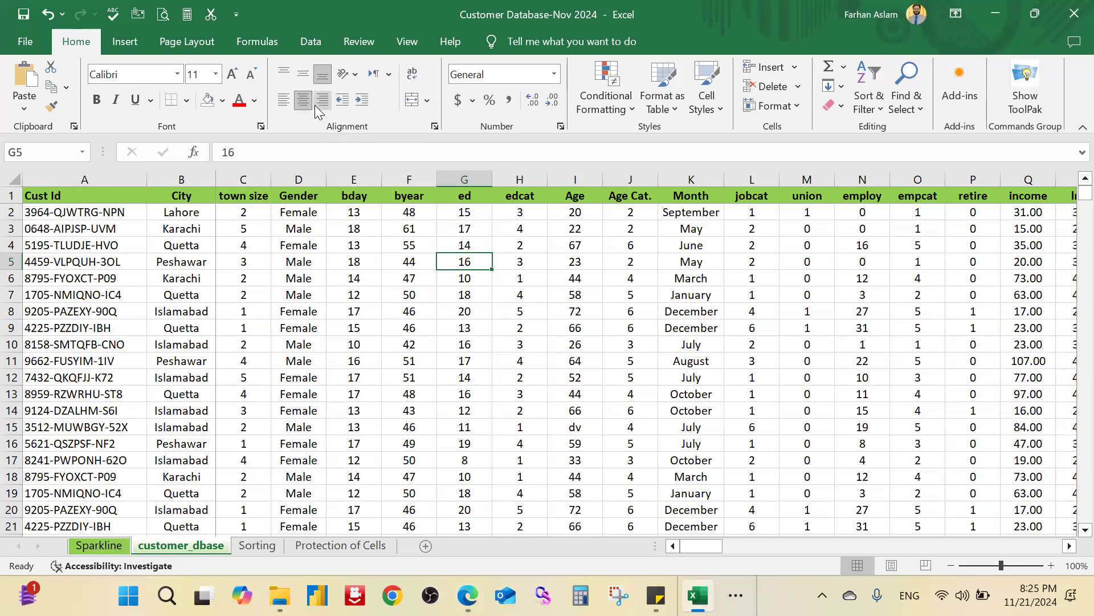
key("alt+Tab")
left_click(241, 104)
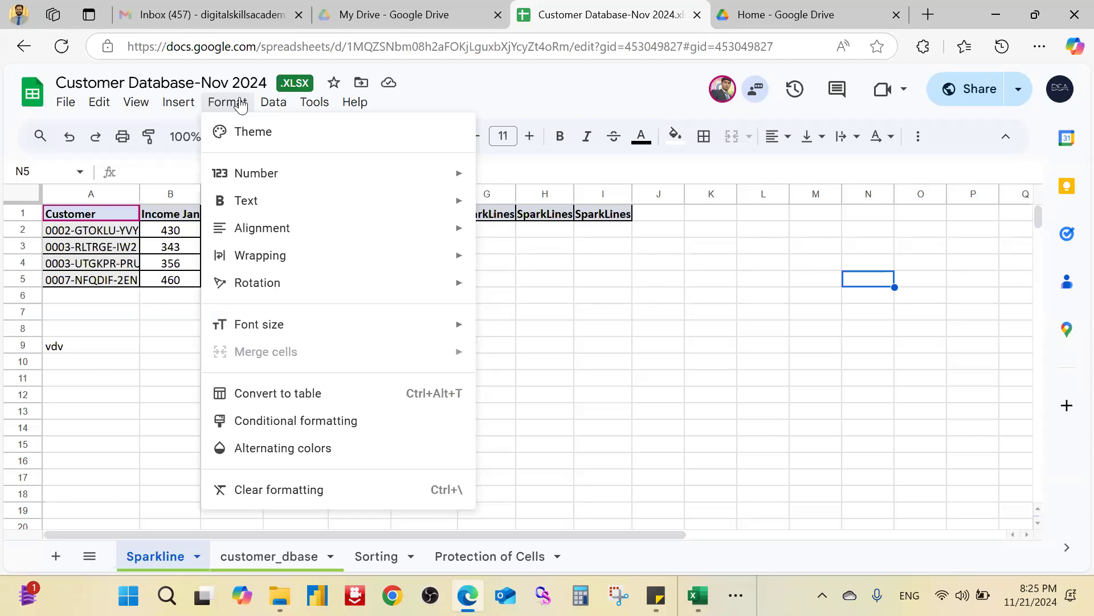
left_click(670, 312)
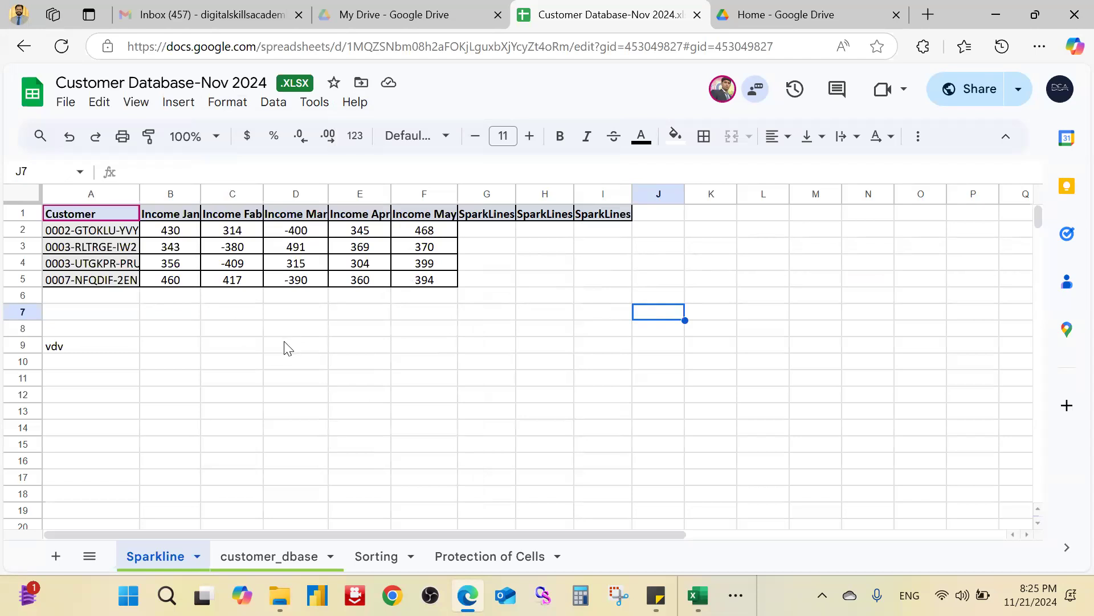
left_click(313, 104)
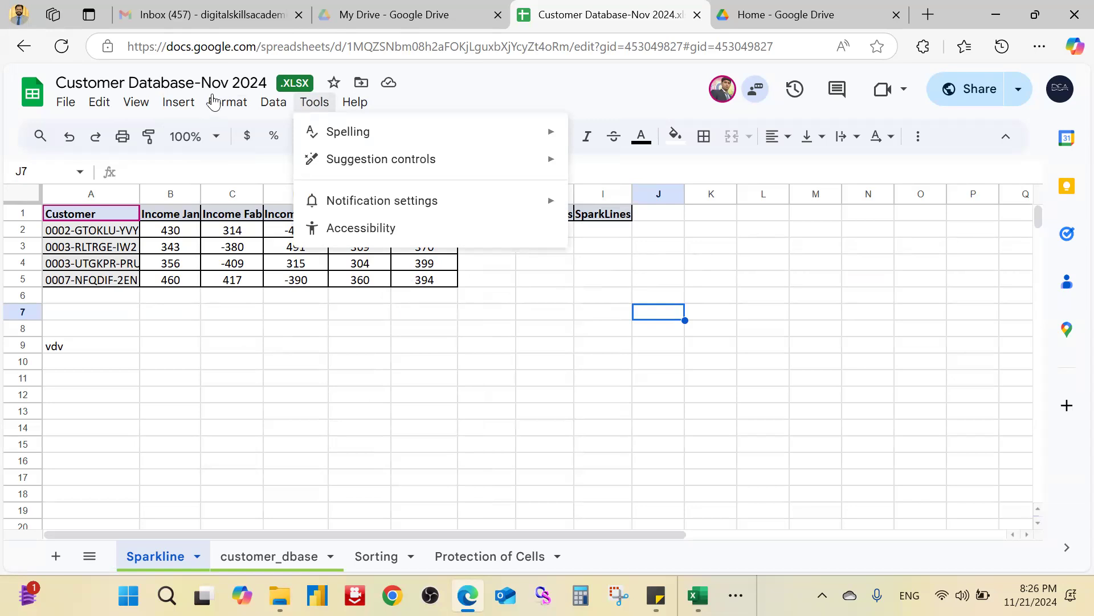
mouse_move(214, 103)
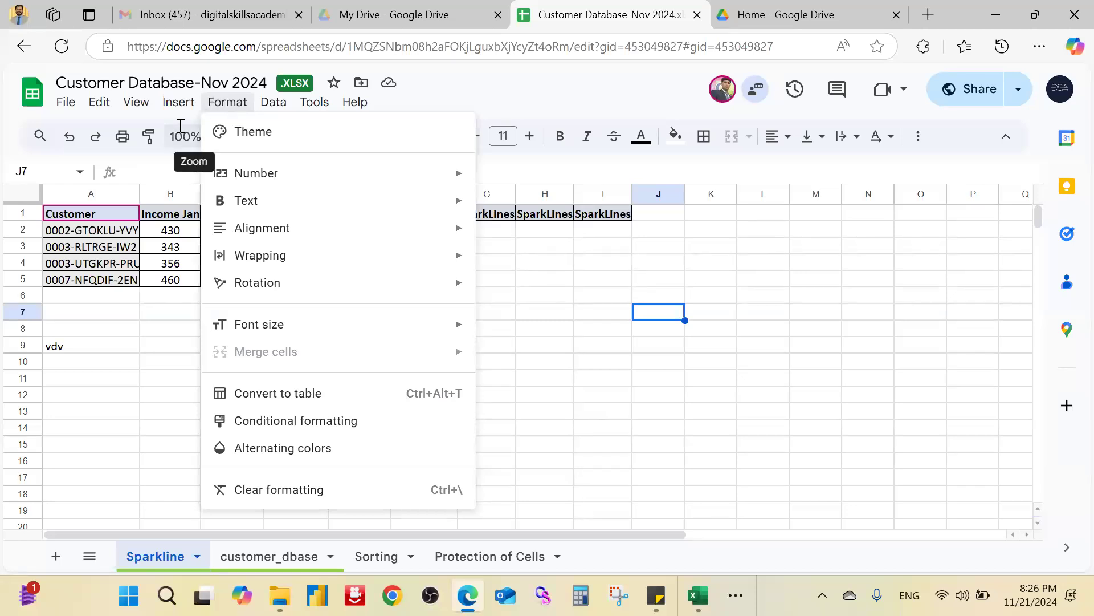
mouse_move(178, 105)
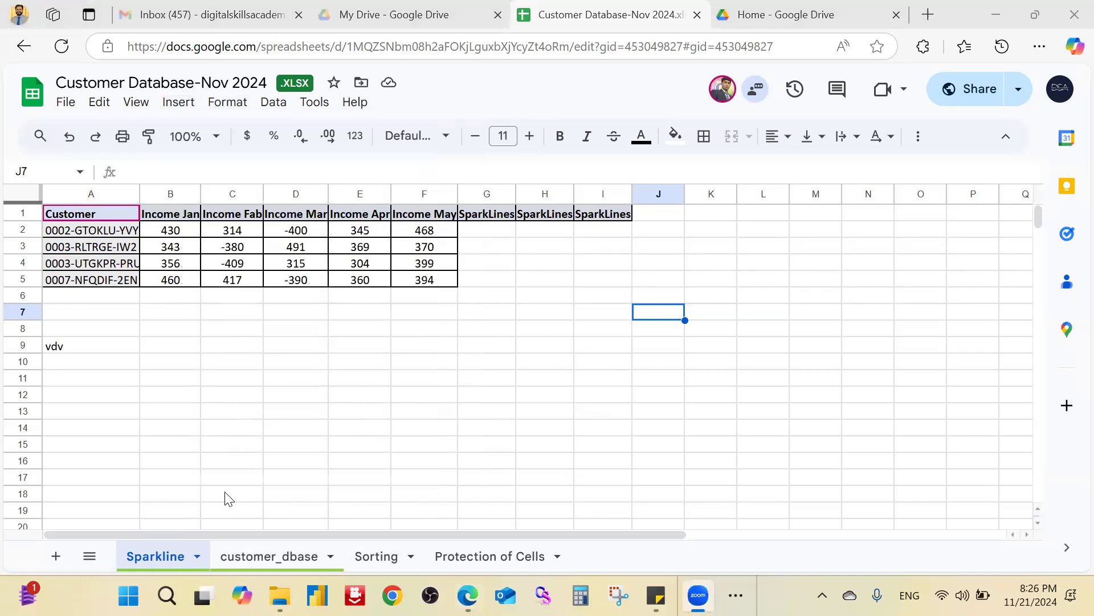
Step: Show the customer_dbase sheet in Google Sheets, then open a new browser tab
left_click(269, 556)
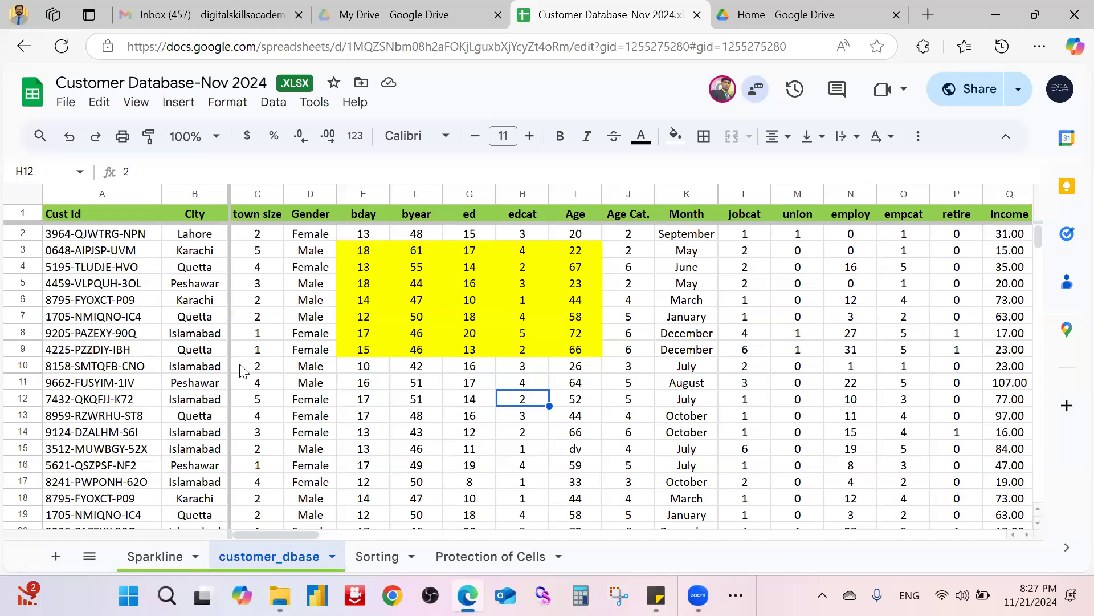
left_click(931, 25)
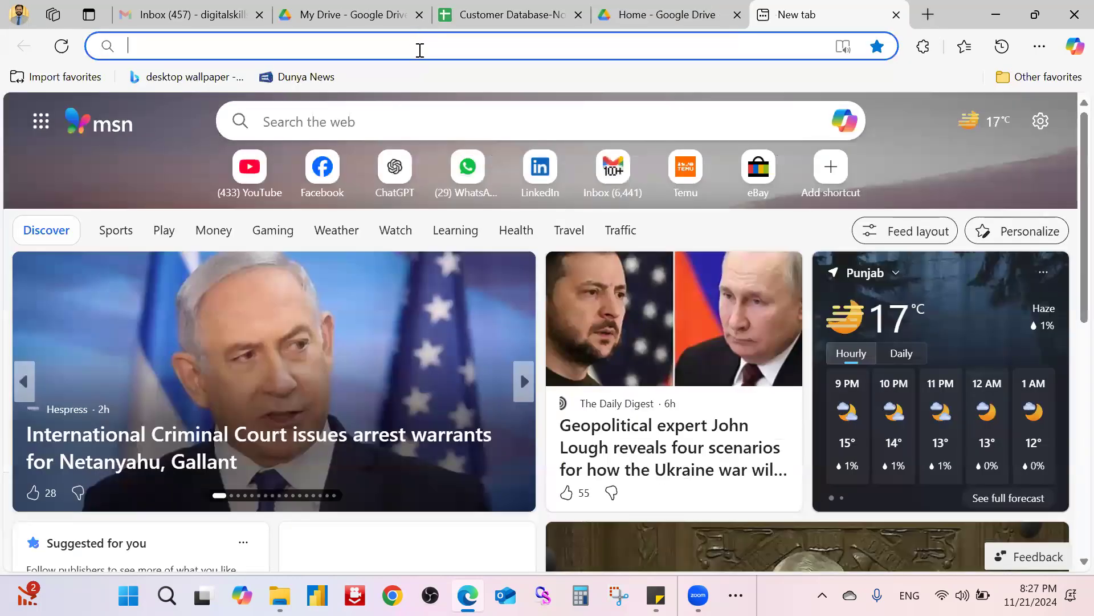
Step: Go to the Smallpdf home page via 'small' in the address bar and dismiss the Google sign-in prompt
left_click(420, 48)
type("smallpdf.com/pdf-to-word#r=convert-to-word")
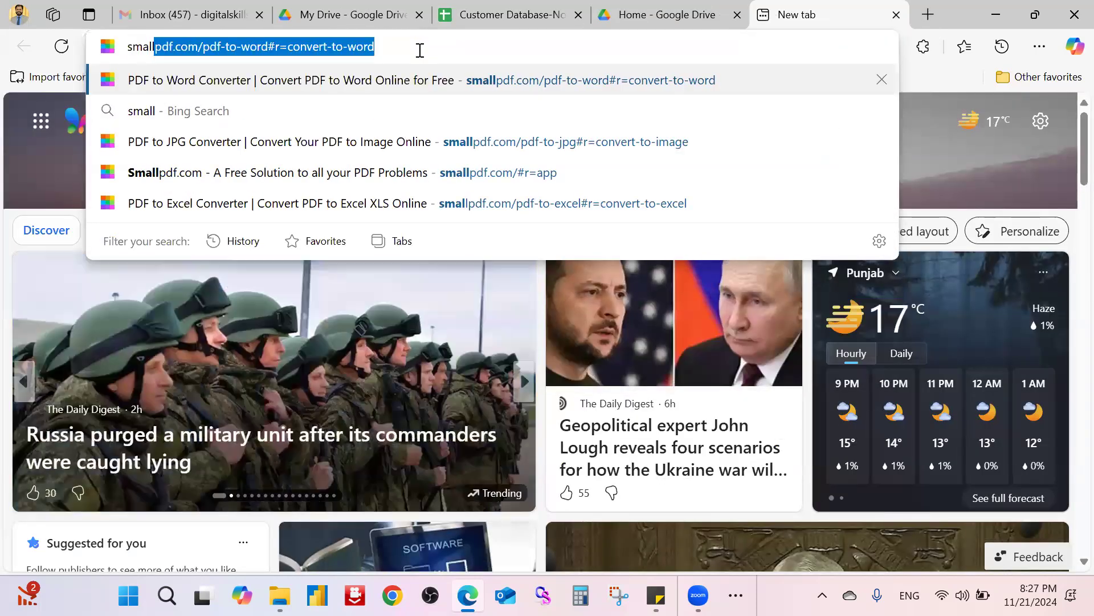
key("Return")
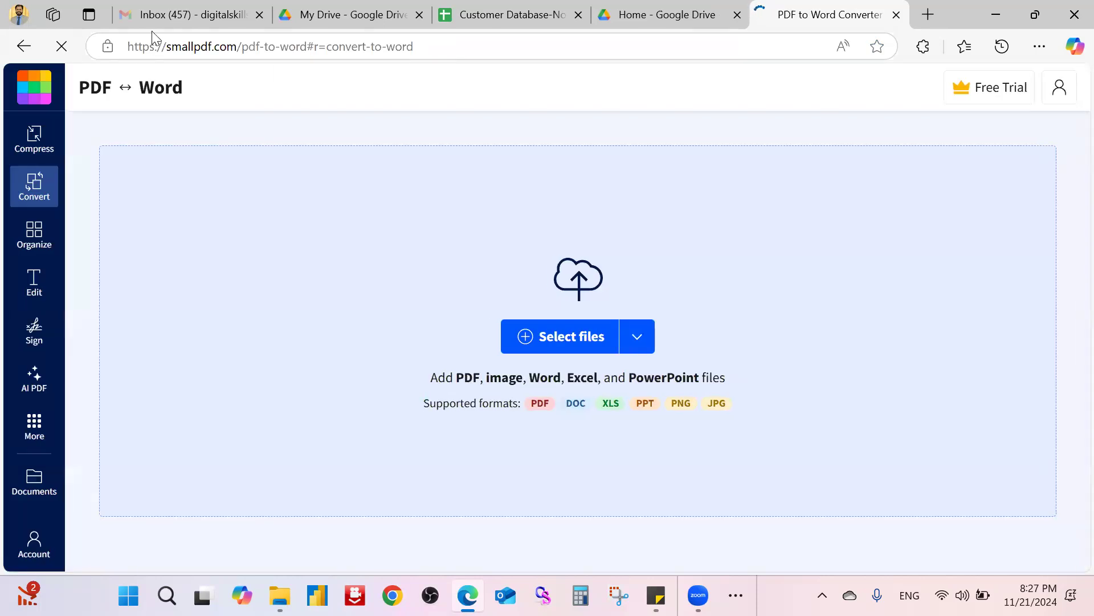
left_click(29, 95)
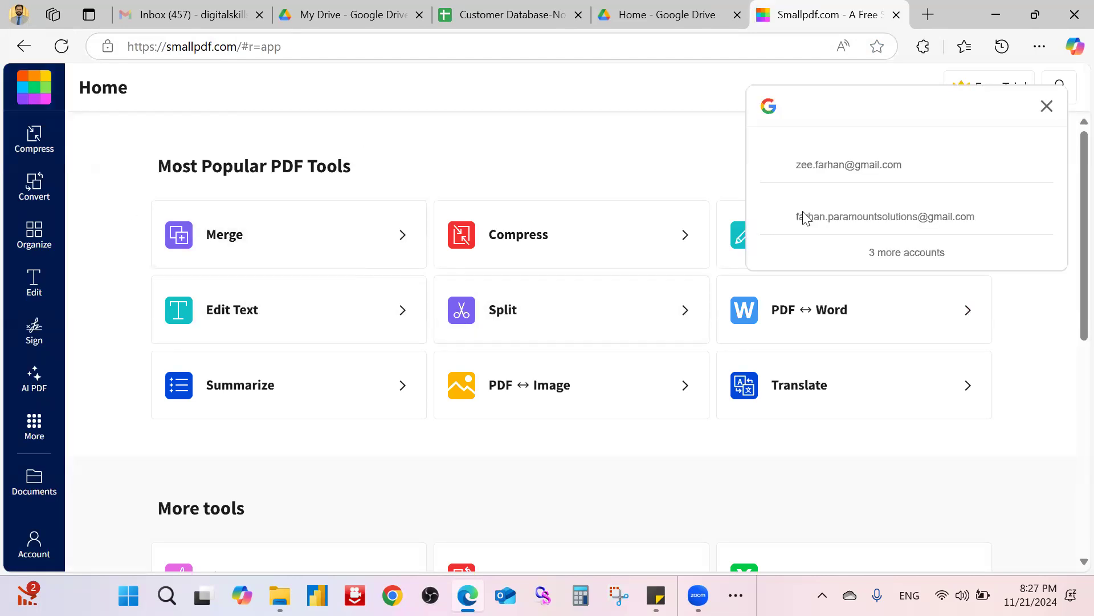
left_click(1047, 106)
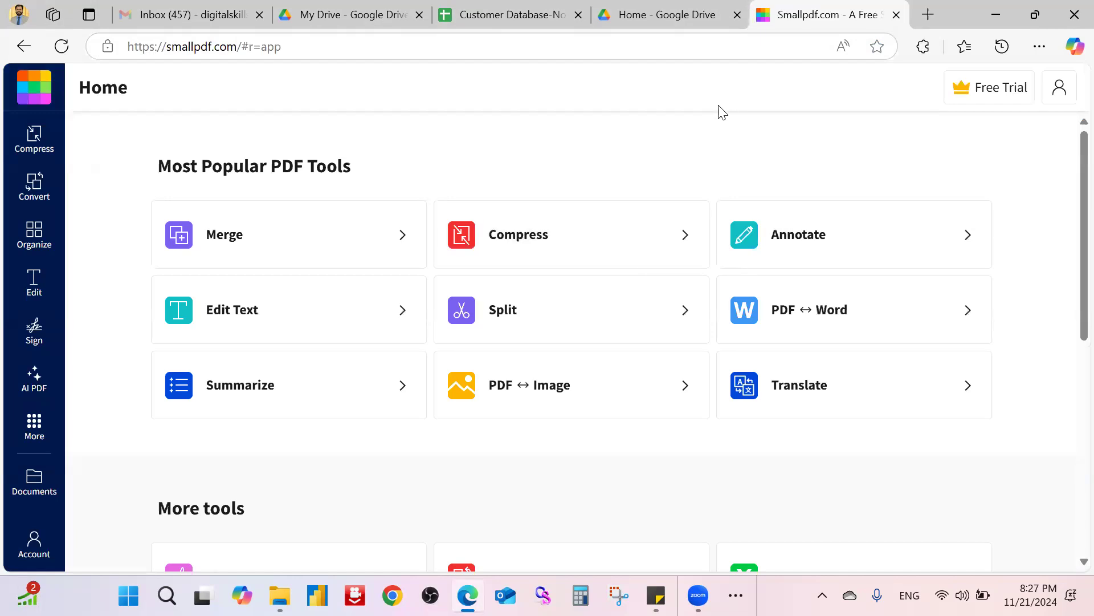
Step: Open Smallpdf's PDF to Excel converter and cancel the file picker without uploading anything
scroll(434, 450, "down", 4)
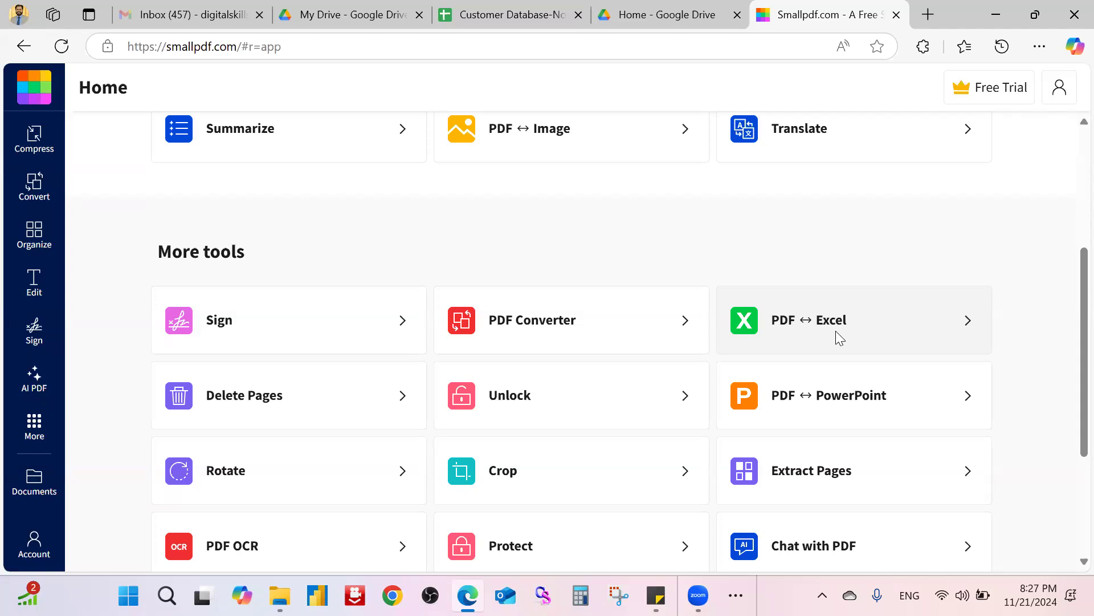
scroll(632, 347, "up", 3)
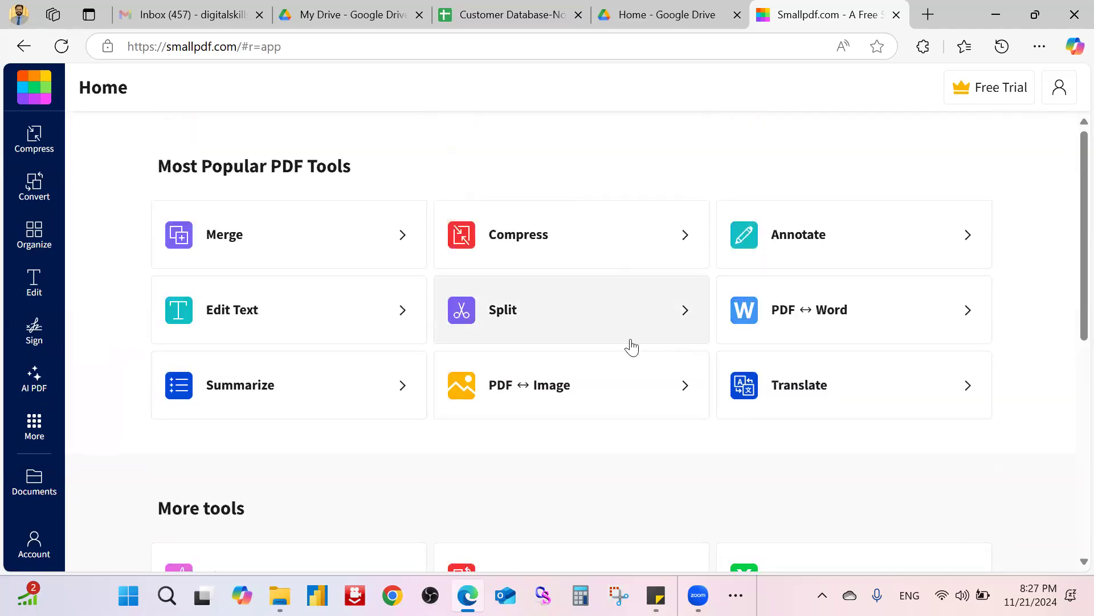
scroll(560, 376, "down", 3)
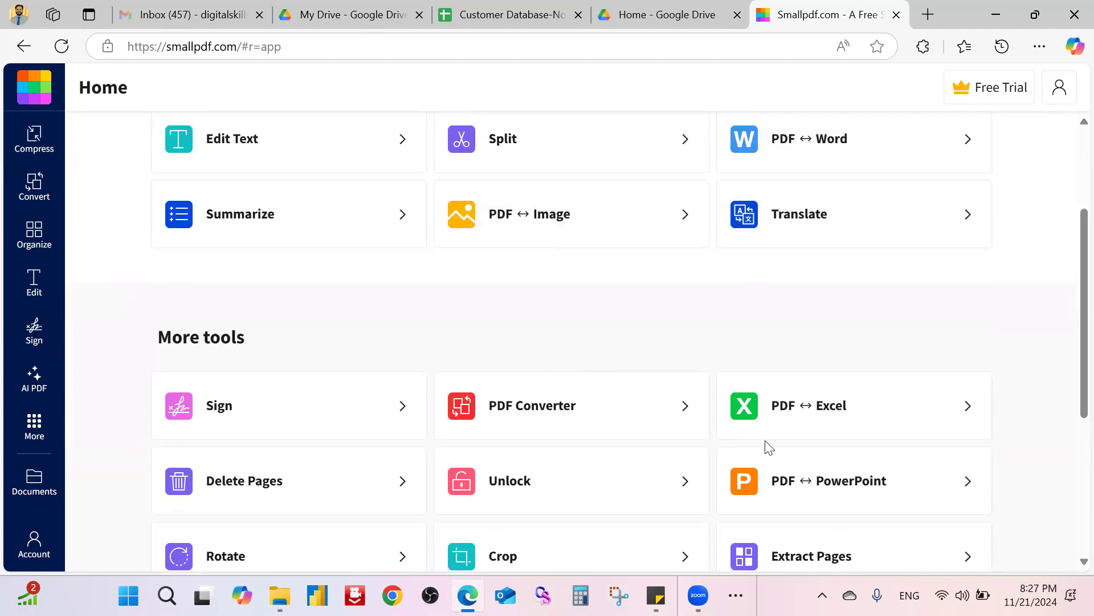
left_click(721, 431)
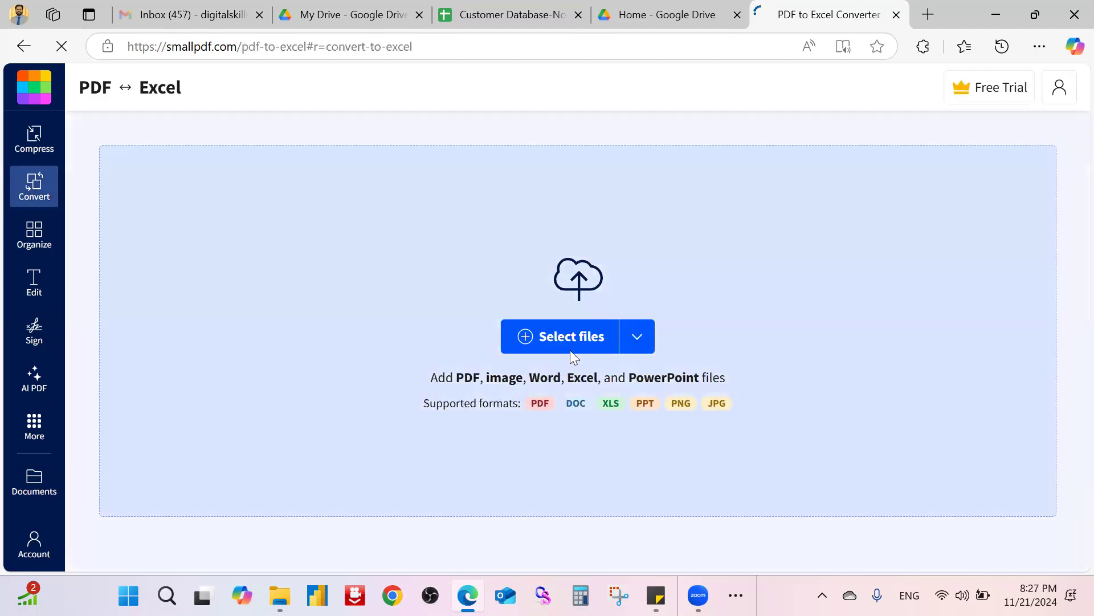
left_click(504, 346)
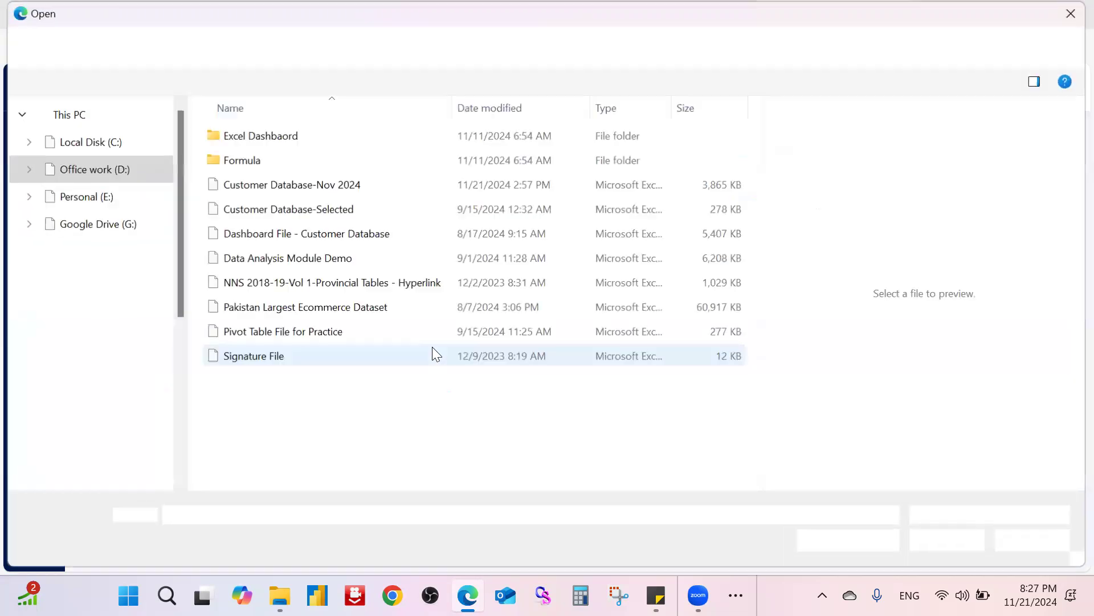
key("Escape")
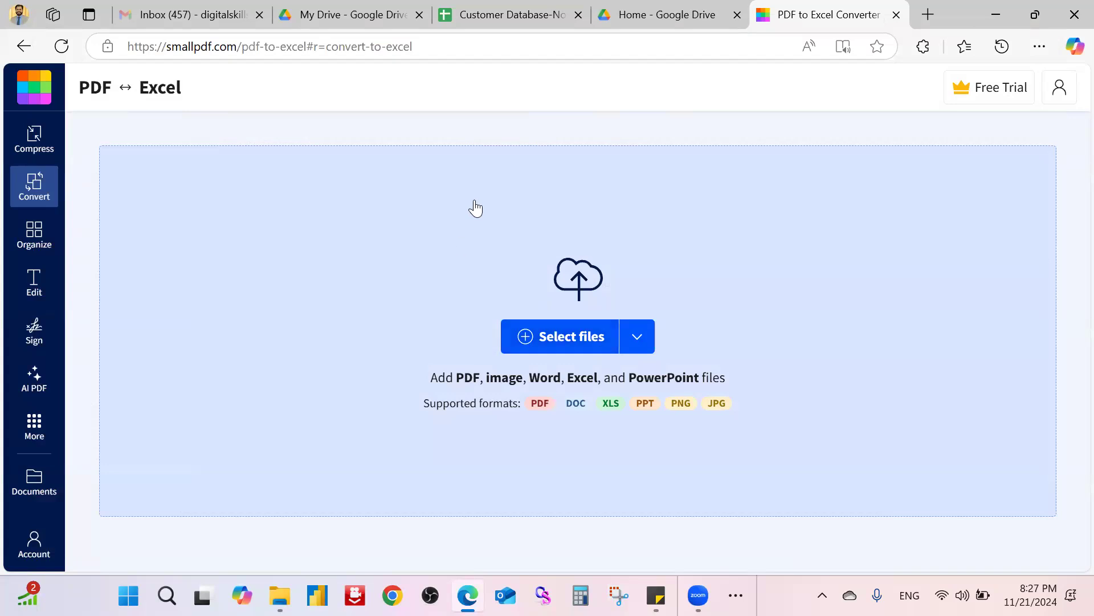
Step: Search Bing for 'image to excel converter' from the address bar
left_click(432, 46)
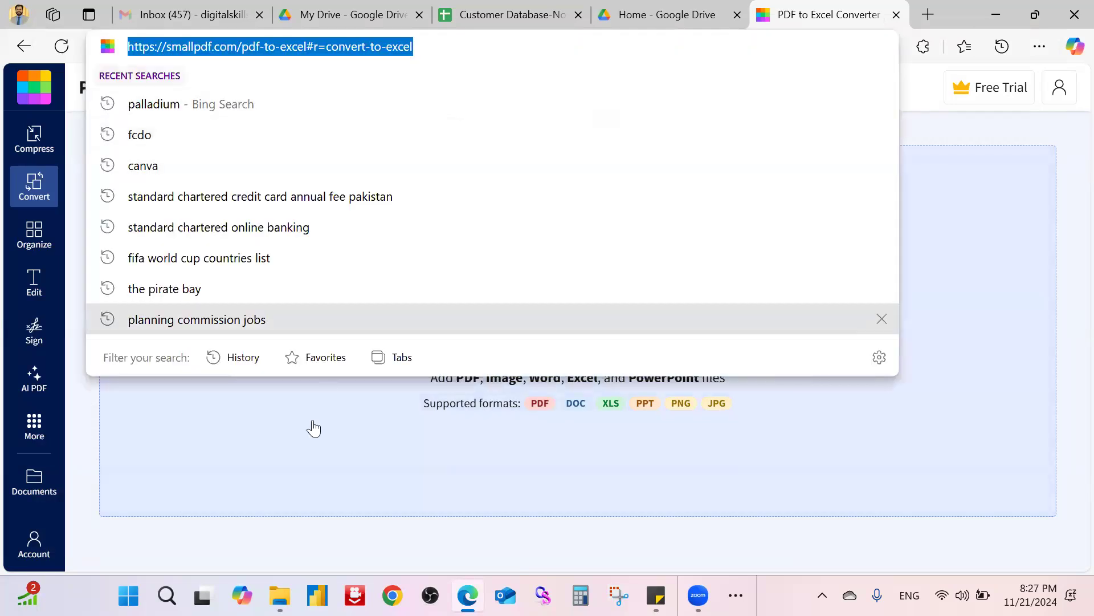
type("image")
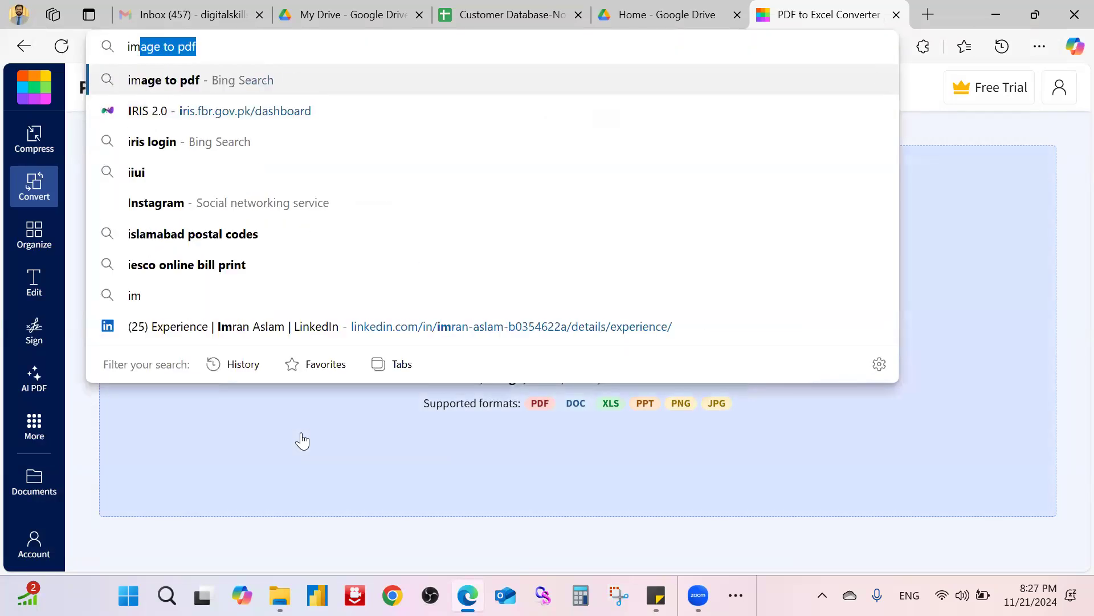
type(" t")
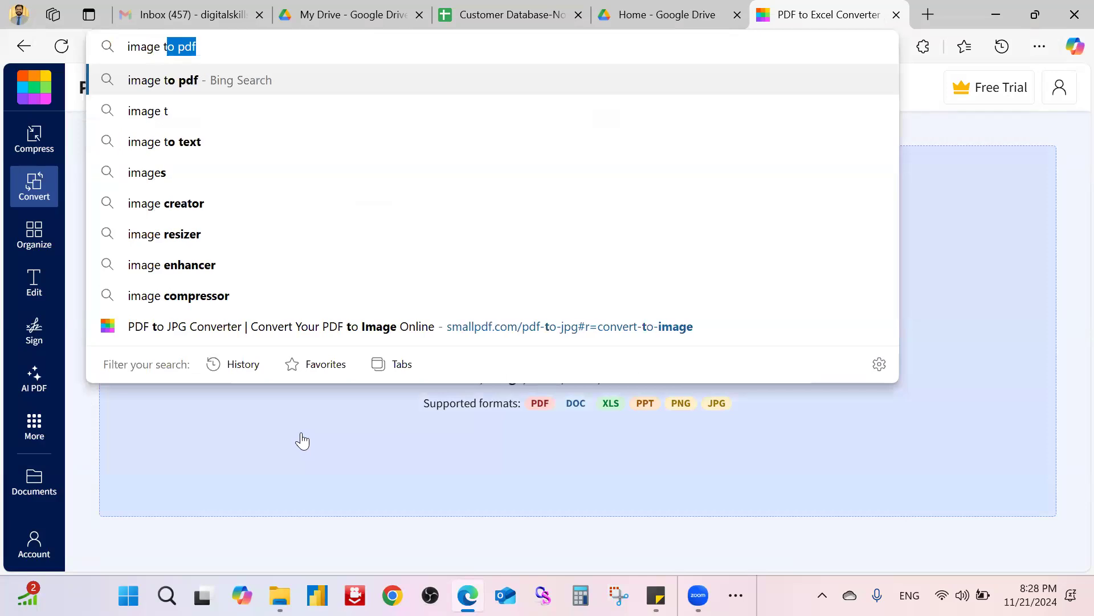
type("o excel")
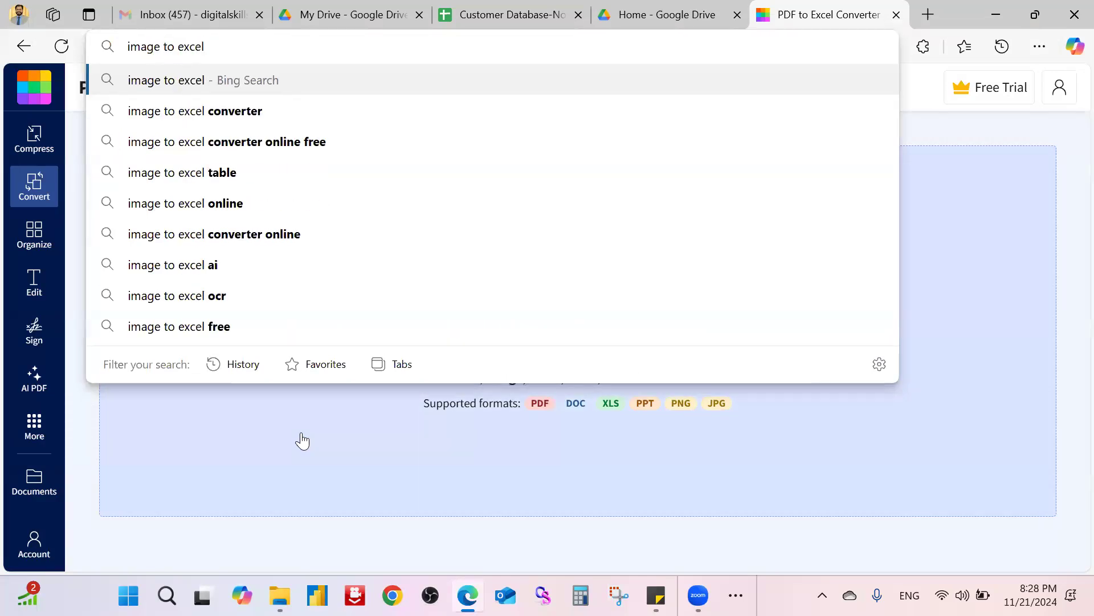
left_click(309, 110)
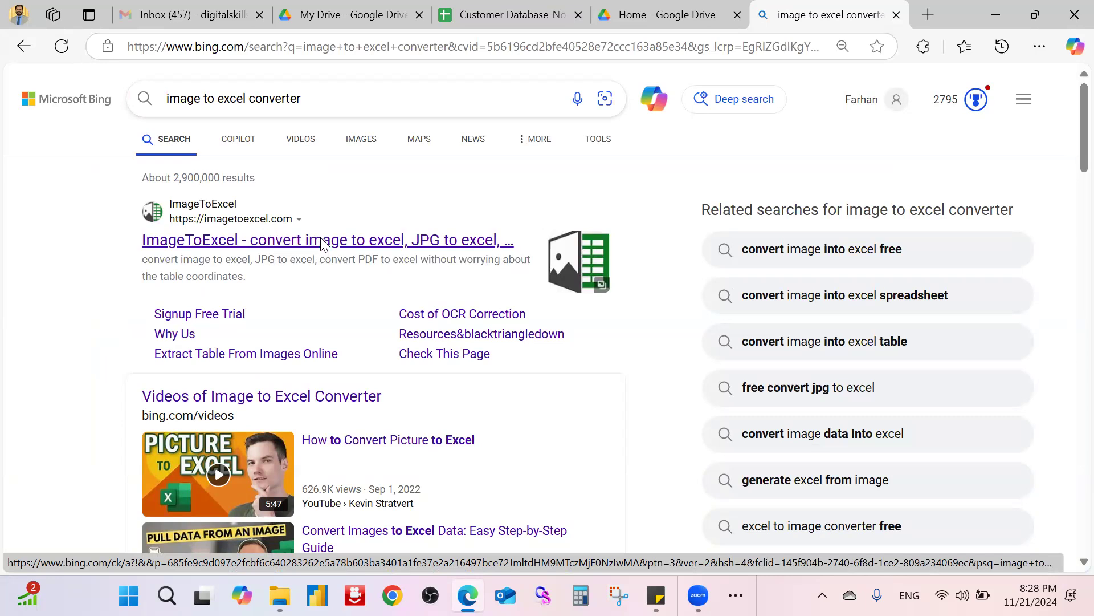
Step: Open the ImageToExcel site from the search results, then return to the Google Drive tab
left_click(320, 240)
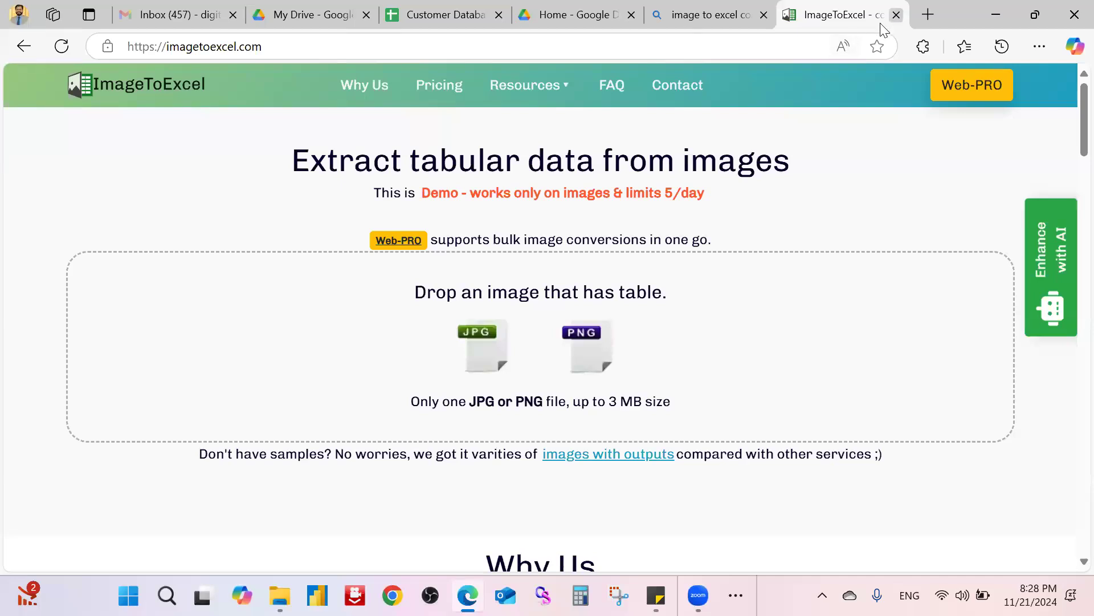
left_click(308, 15)
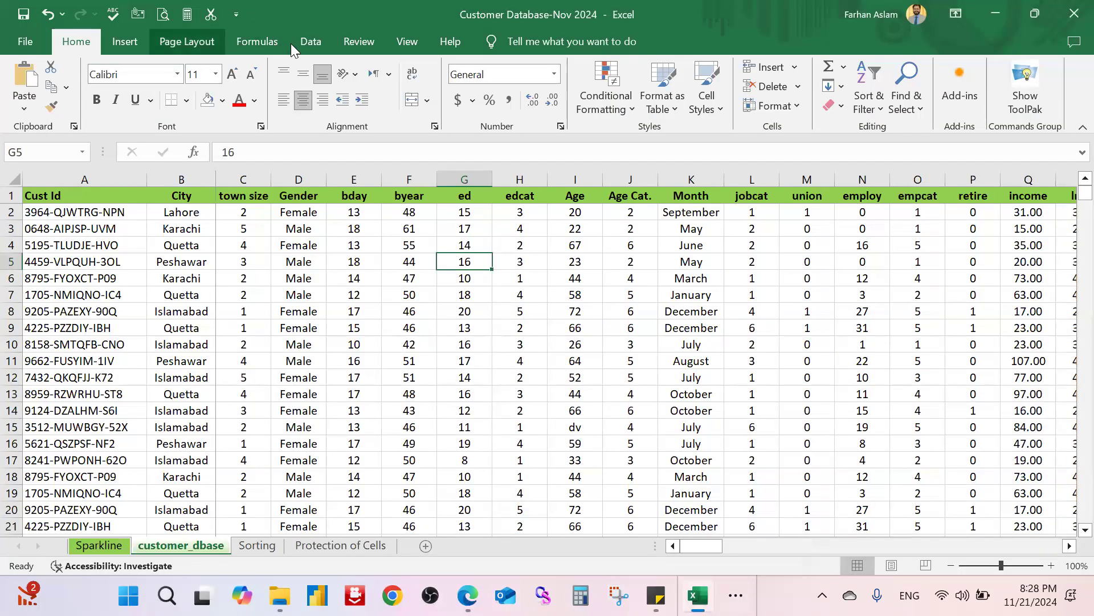
Step: On the Data tab, look through the external data source list, then close it without importing
left_click(311, 42)
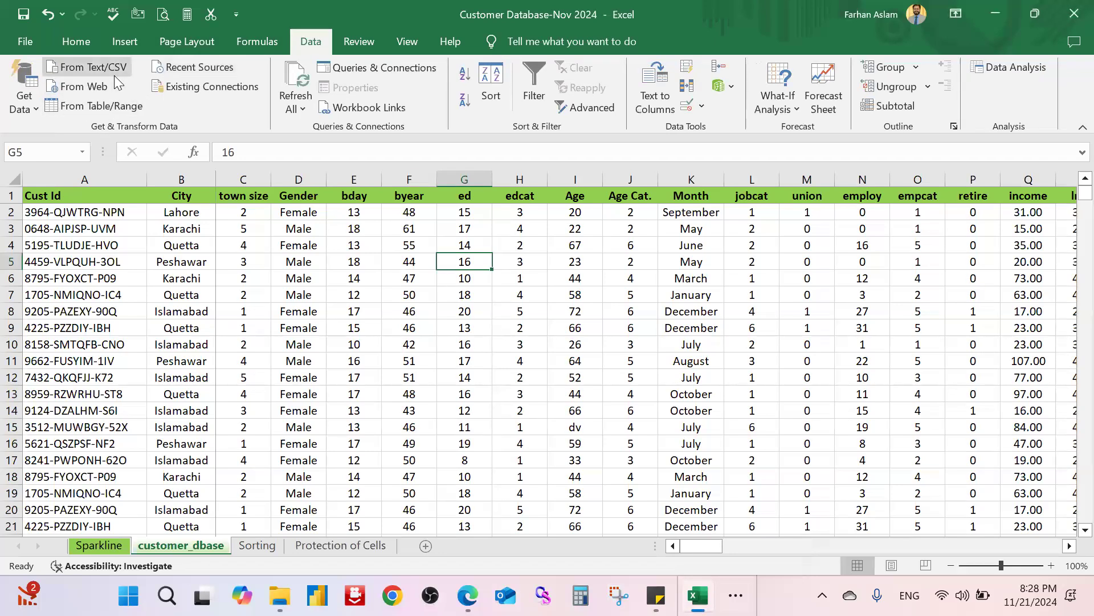
left_click(37, 111)
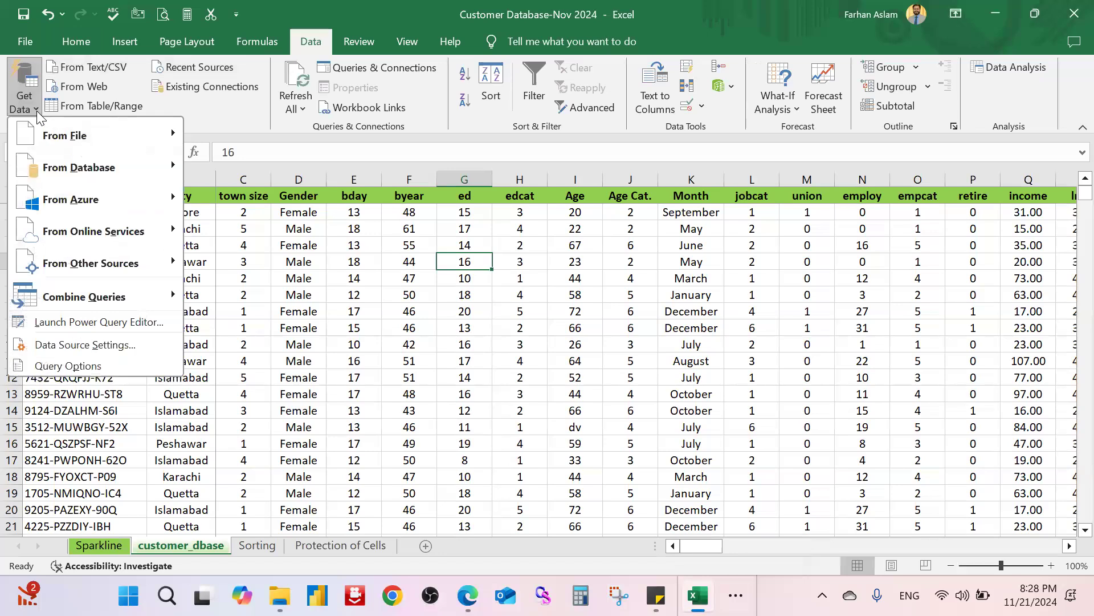
mouse_move(132, 141)
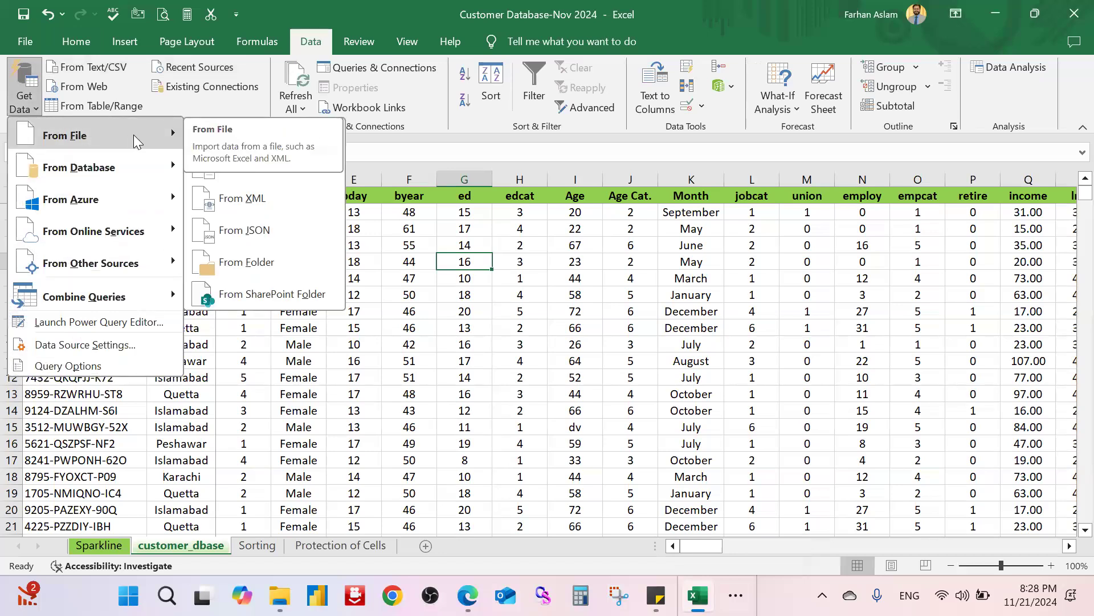
mouse_move(158, 166)
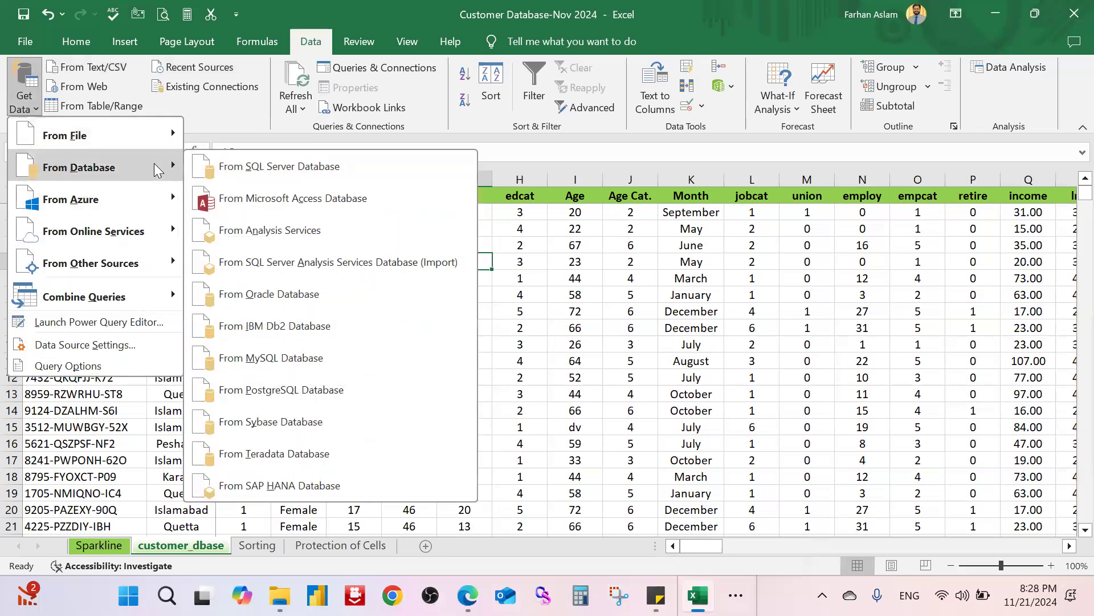
mouse_move(166, 199)
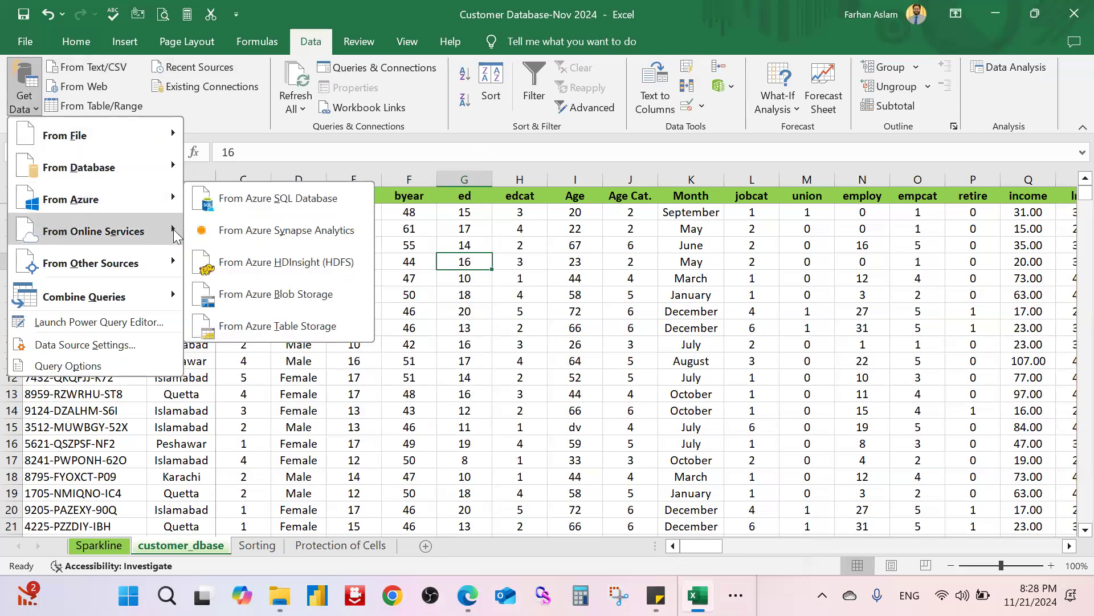
mouse_move(175, 238)
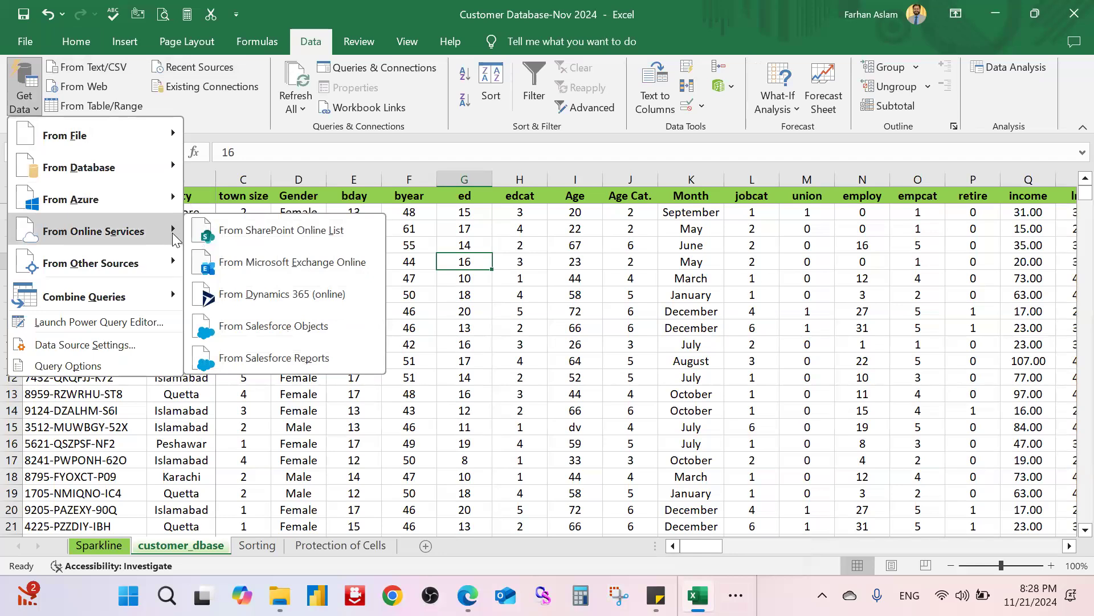
mouse_move(179, 262)
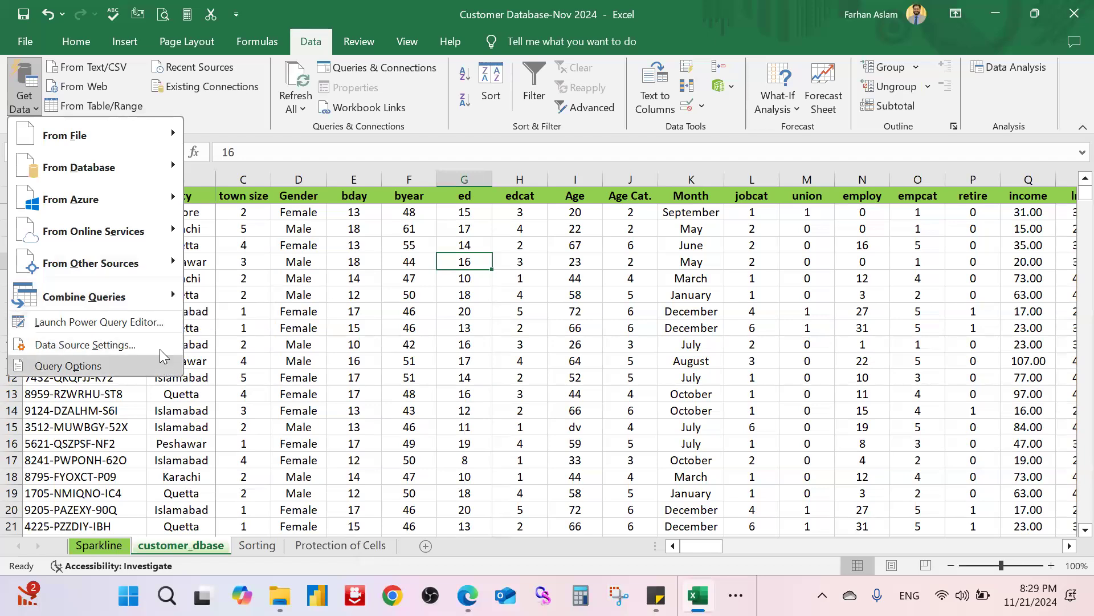
left_click(803, 27)
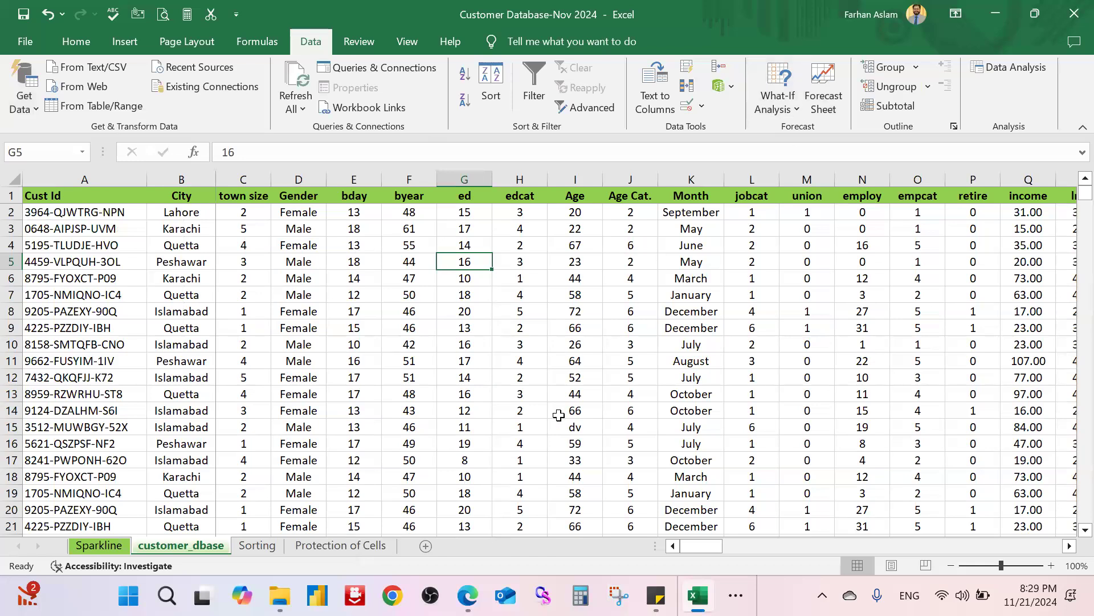
left_click(735, 595)
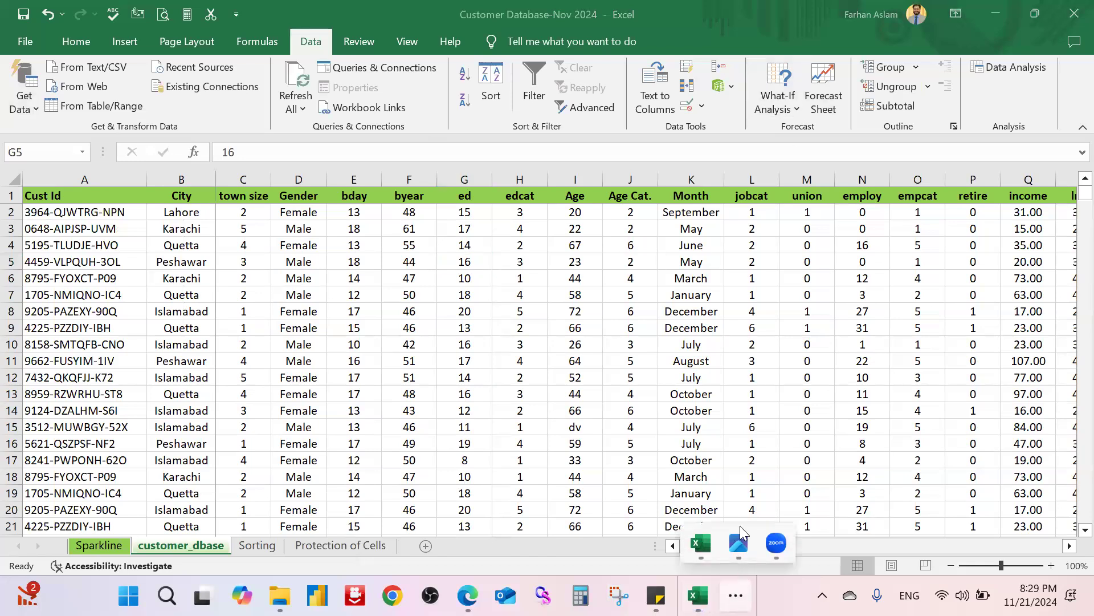
left_click(739, 542)
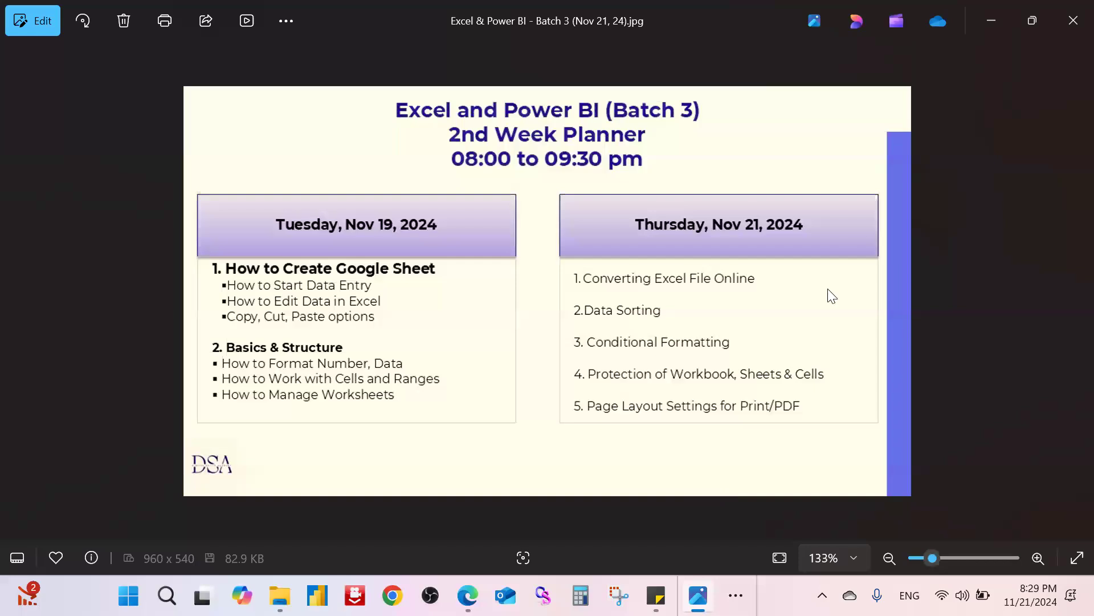
left_click(991, 23)
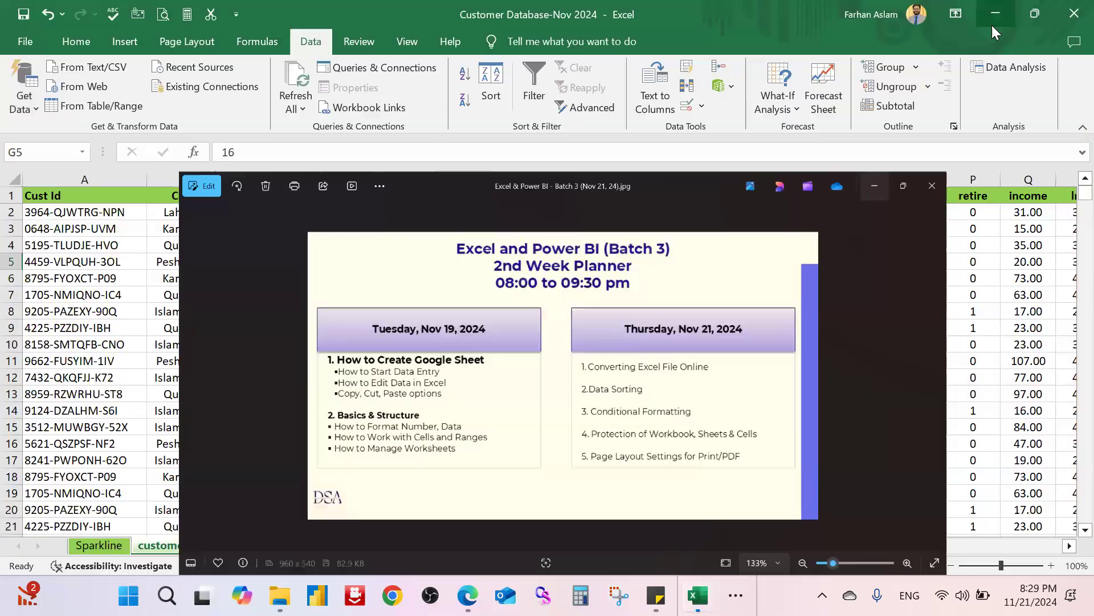
left_click(330, 297)
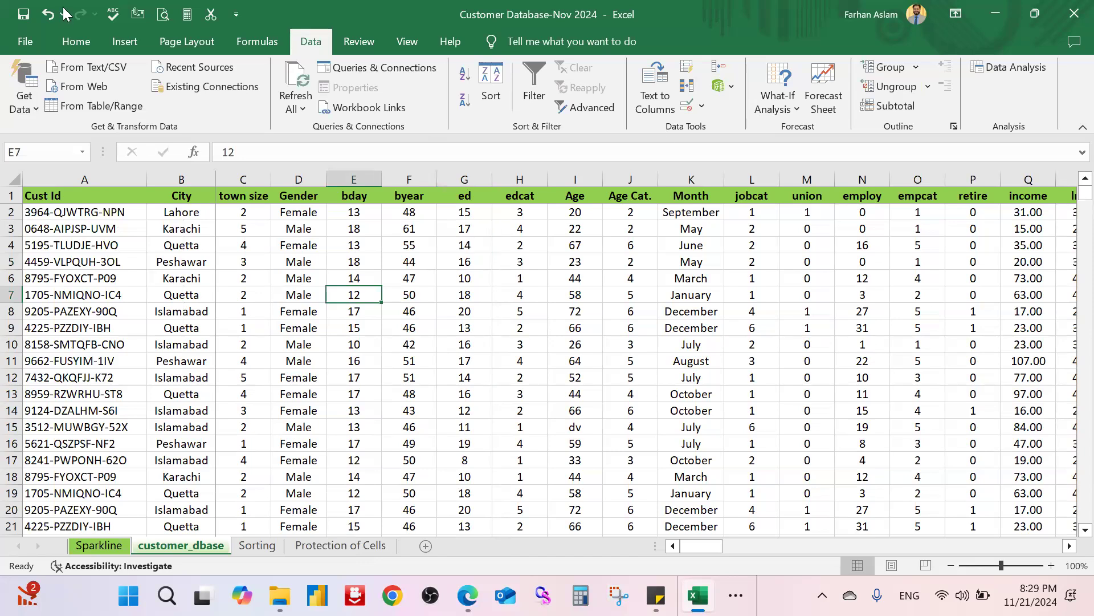
left_click(73, 51)
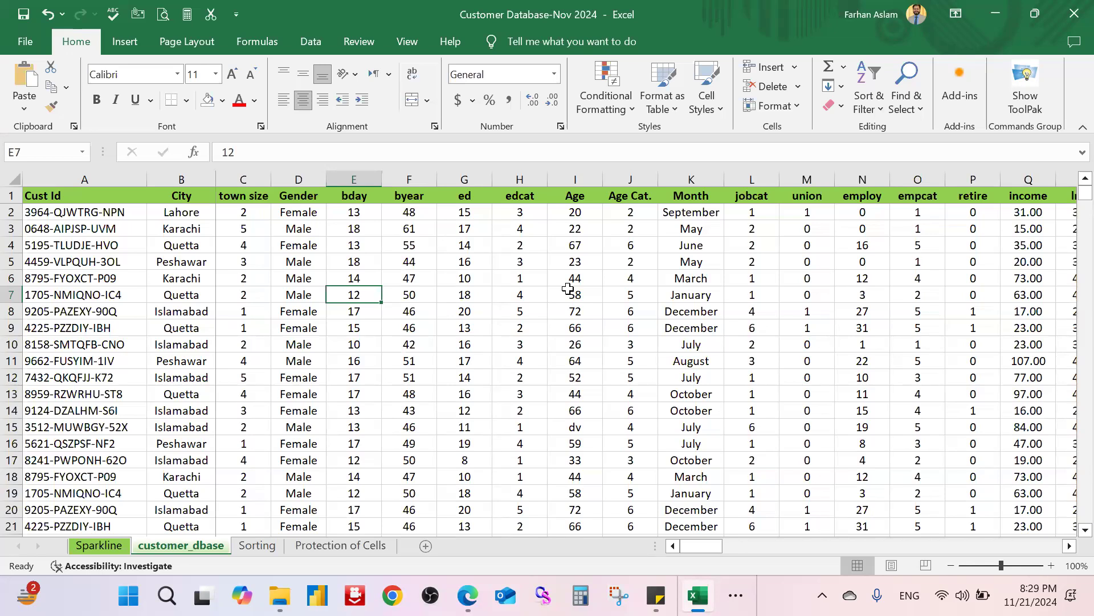
Step: Look over the Sorting sheet's data, then switch to the customer_dbase sheet
left_click(262, 544)
left_click(643, 261)
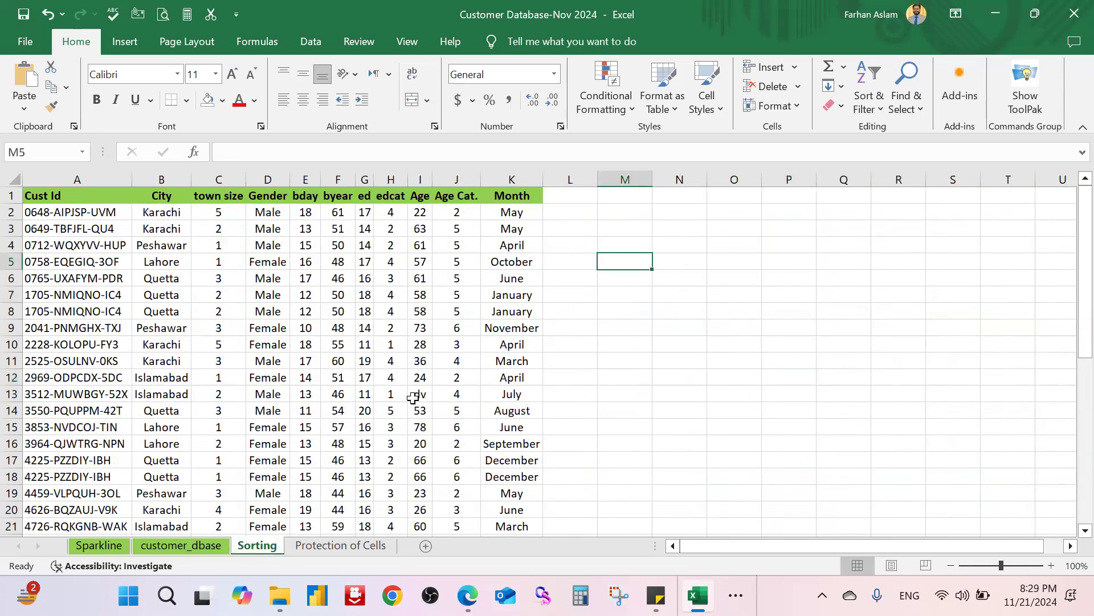
scroll(305, 389, "down", 6)
scroll(140, 513, "up", 6)
left_click(171, 545)
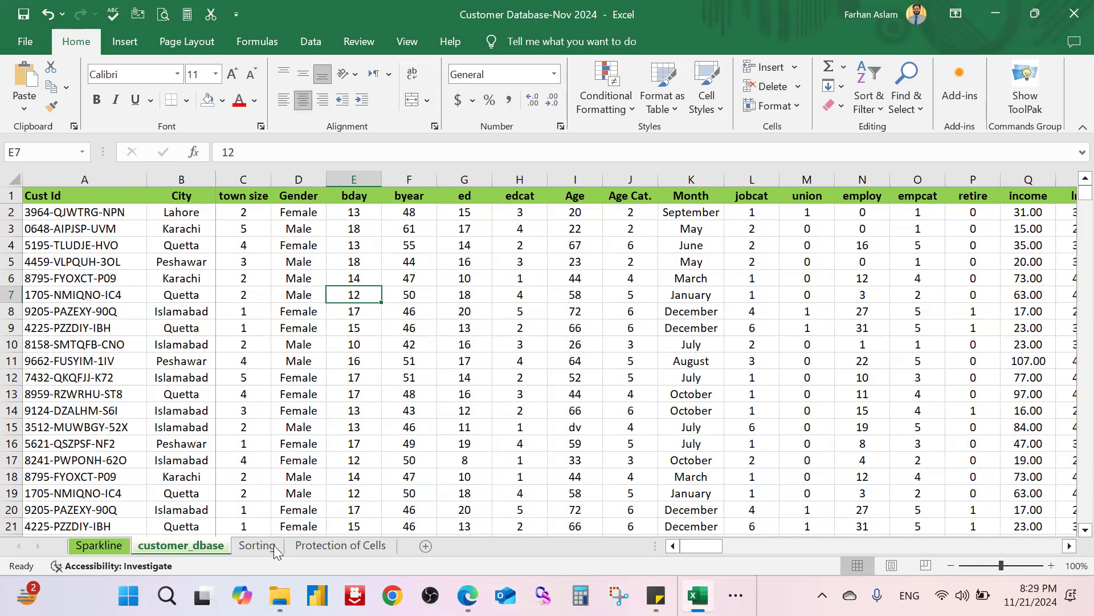
Step: Colour the Sorting sheet tab blue and return to the Sorting sheet
left_click(258, 546)
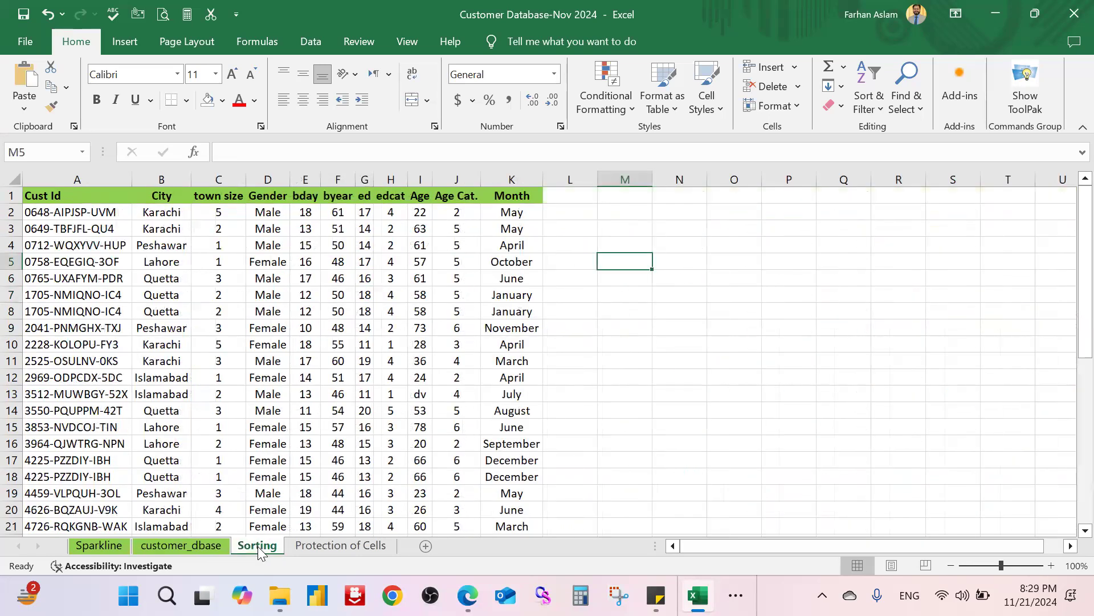
right_click(258, 546)
mouse_move(372, 471)
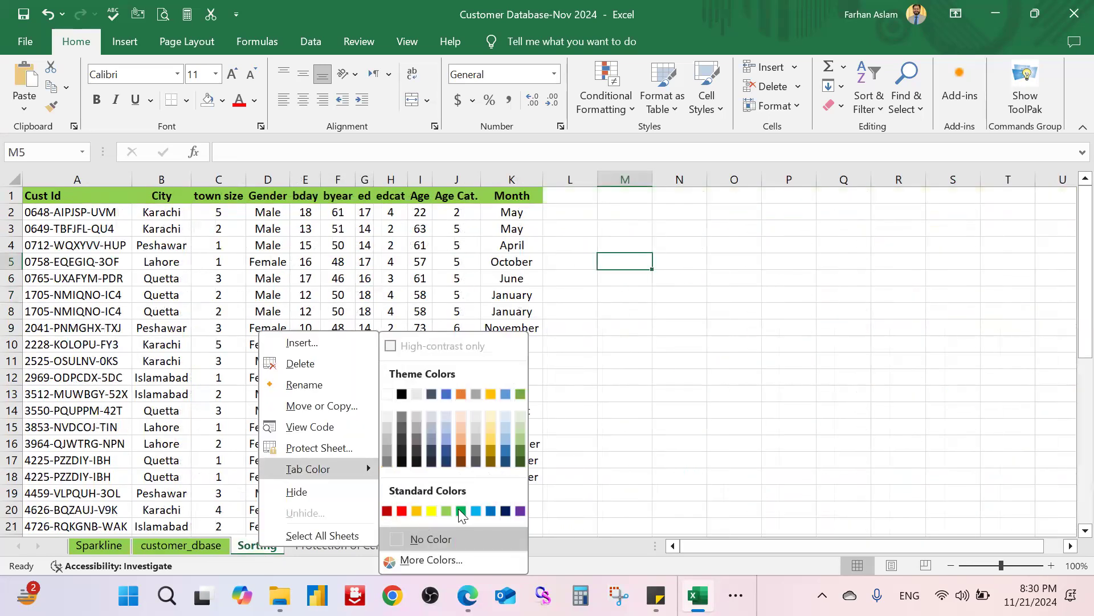
left_click(490, 513)
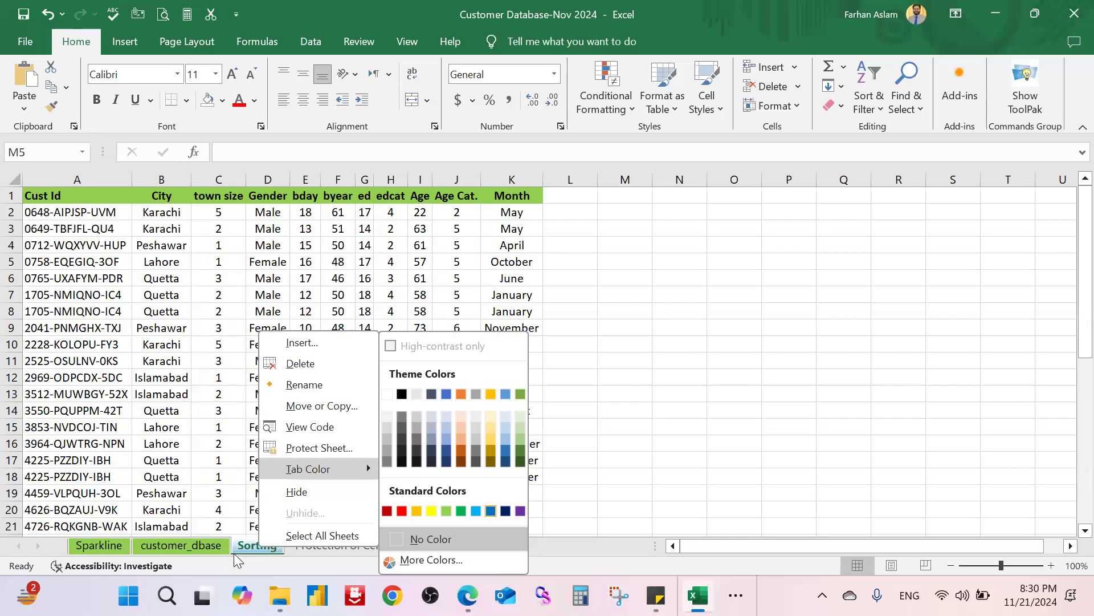
left_click(200, 543)
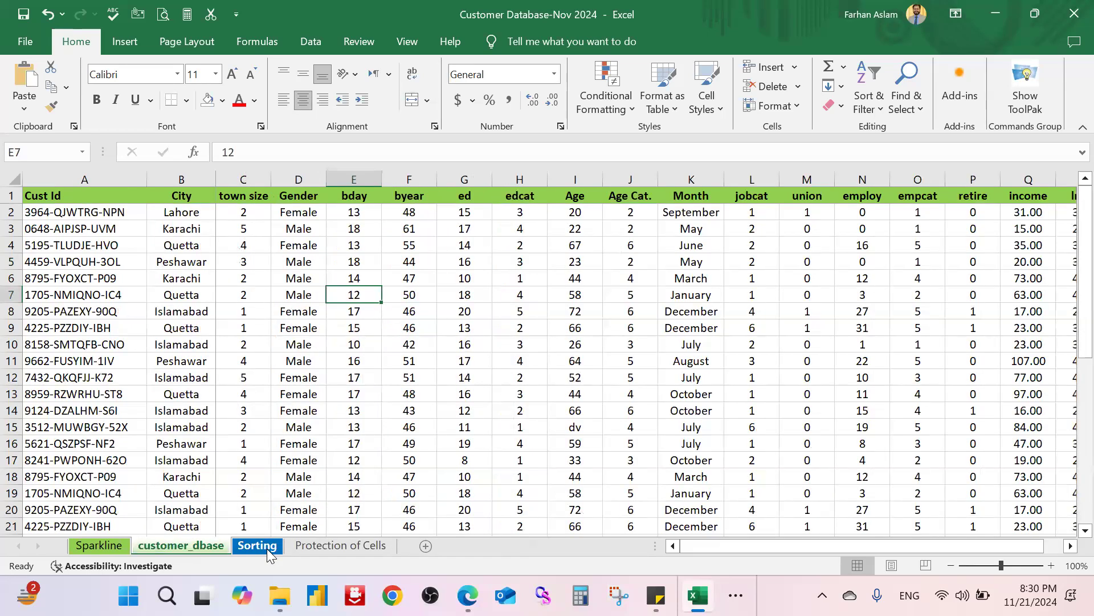
left_click(266, 547)
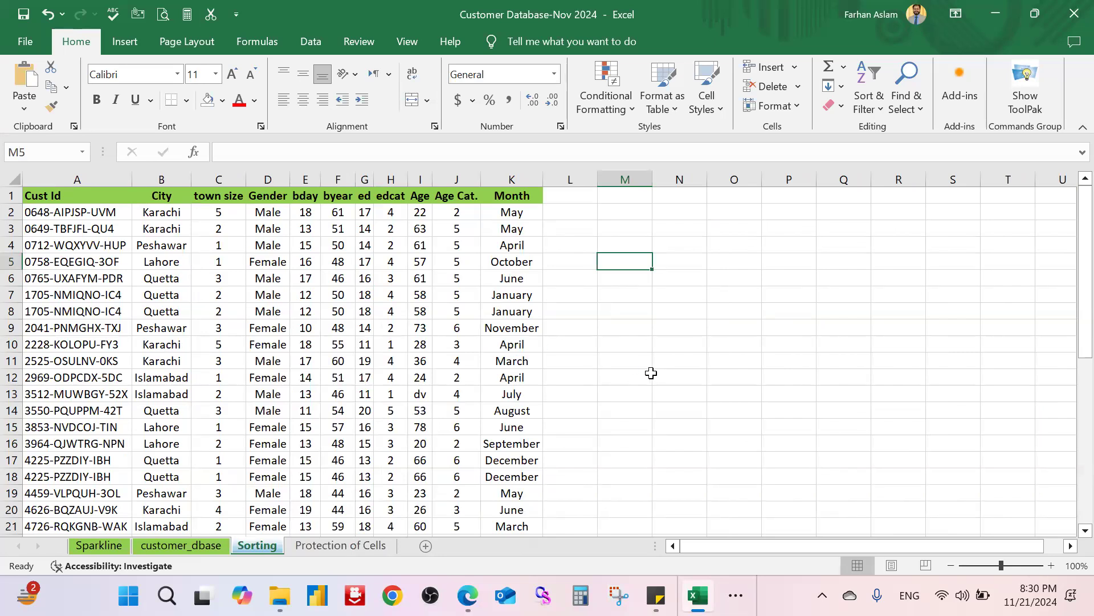
left_click(628, 382)
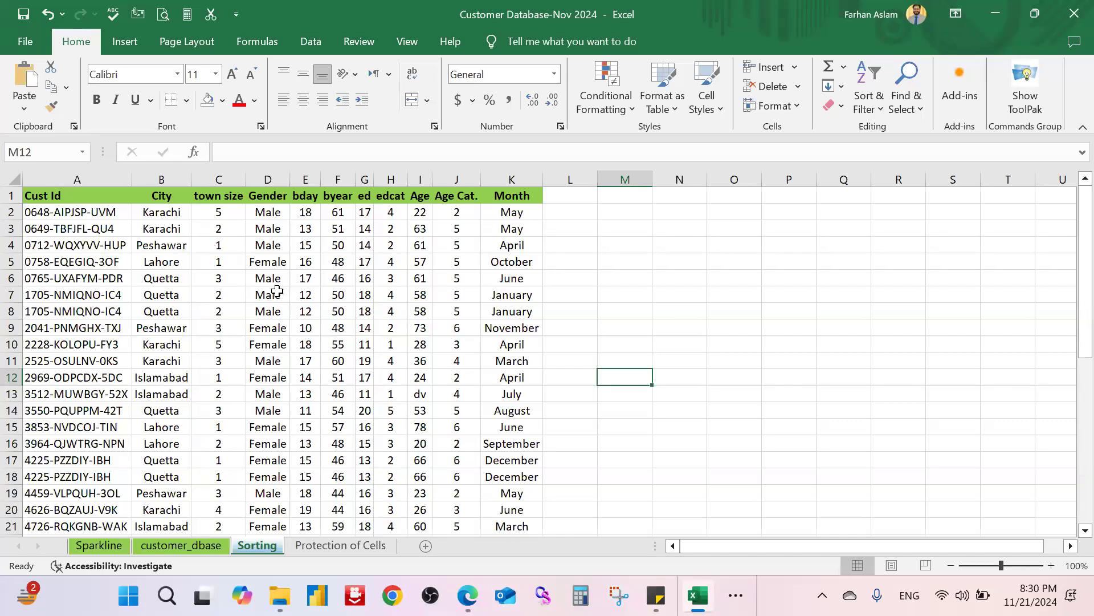
scroll(274, 292, "up", 1)
scroll(511, 303, "up", 1)
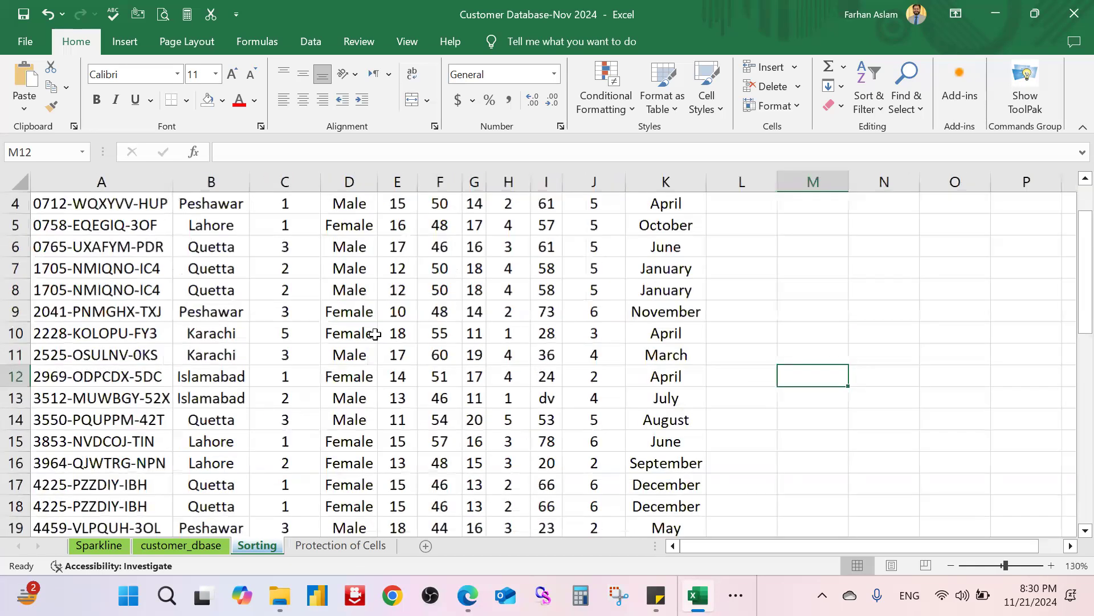
scroll(370, 334, "up", 1)
left_click(370, 334)
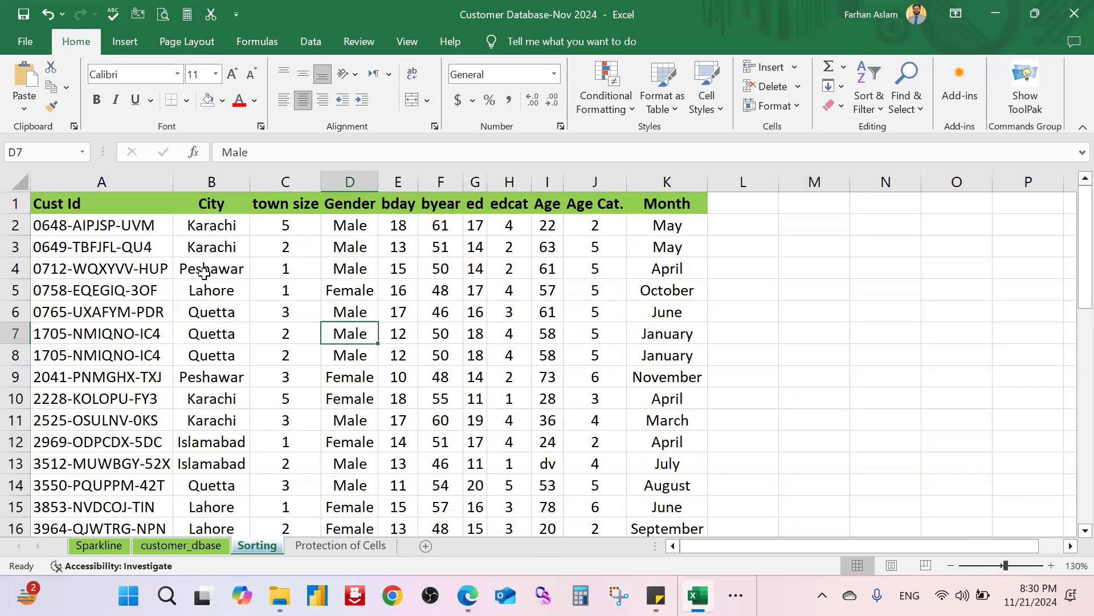
left_click(226, 226)
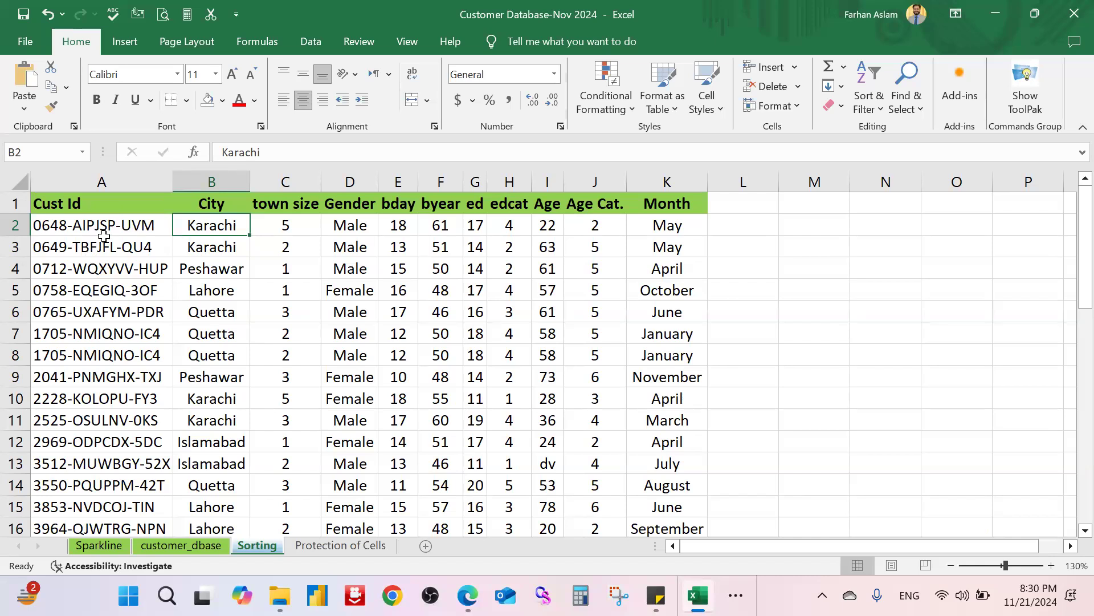
left_click(142, 231)
key("ctrl+Down")
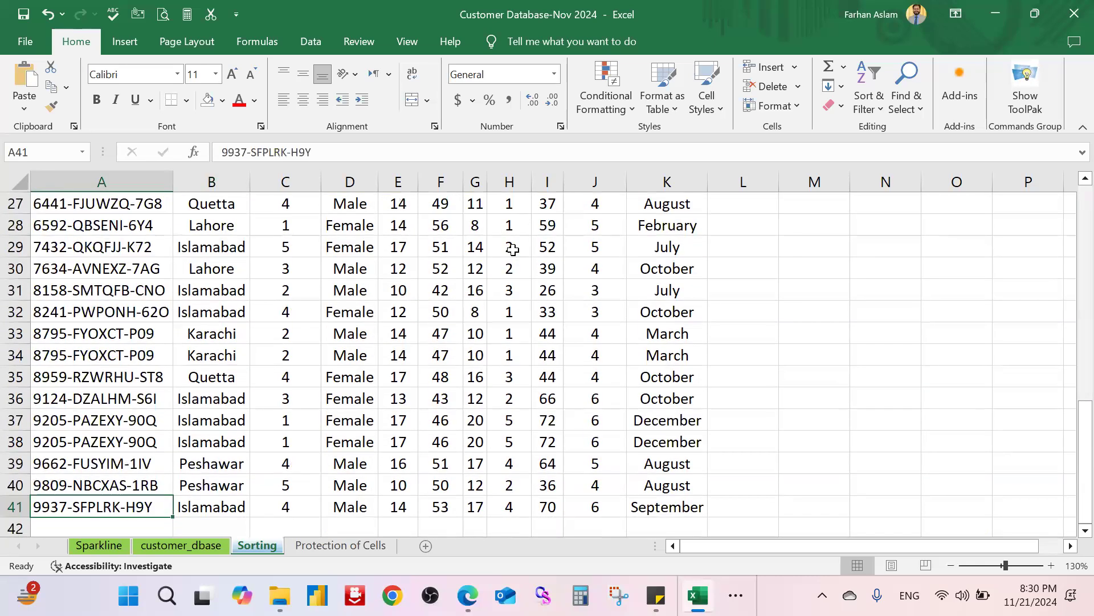
key("ctrl+Up")
key("Down")
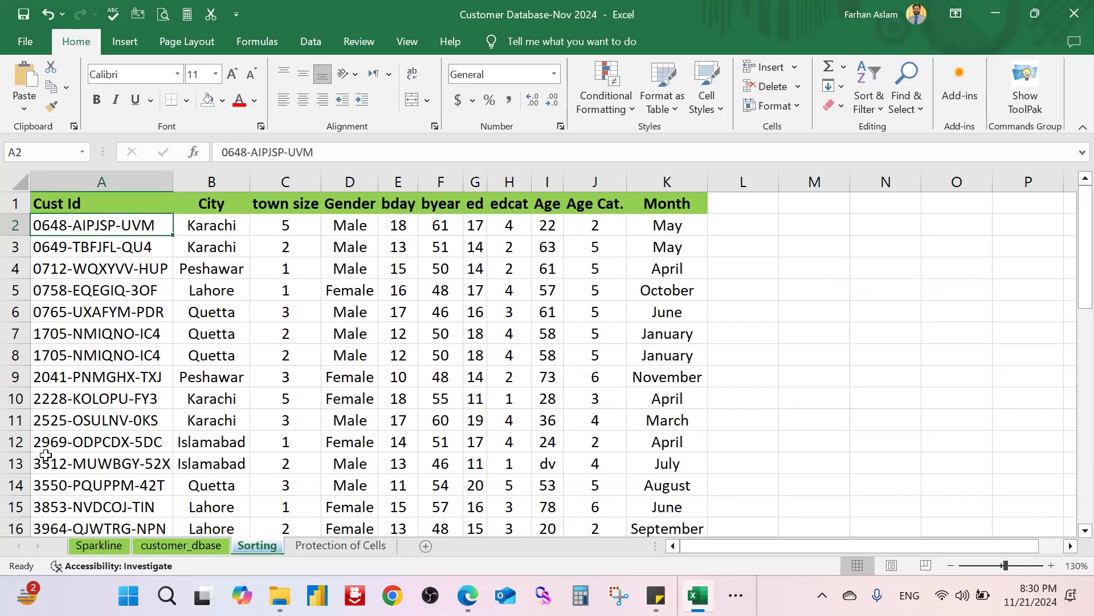
Step: Fill row 12, the Islamabad record, with yellow
left_click_drag(38, 442, 644, 440)
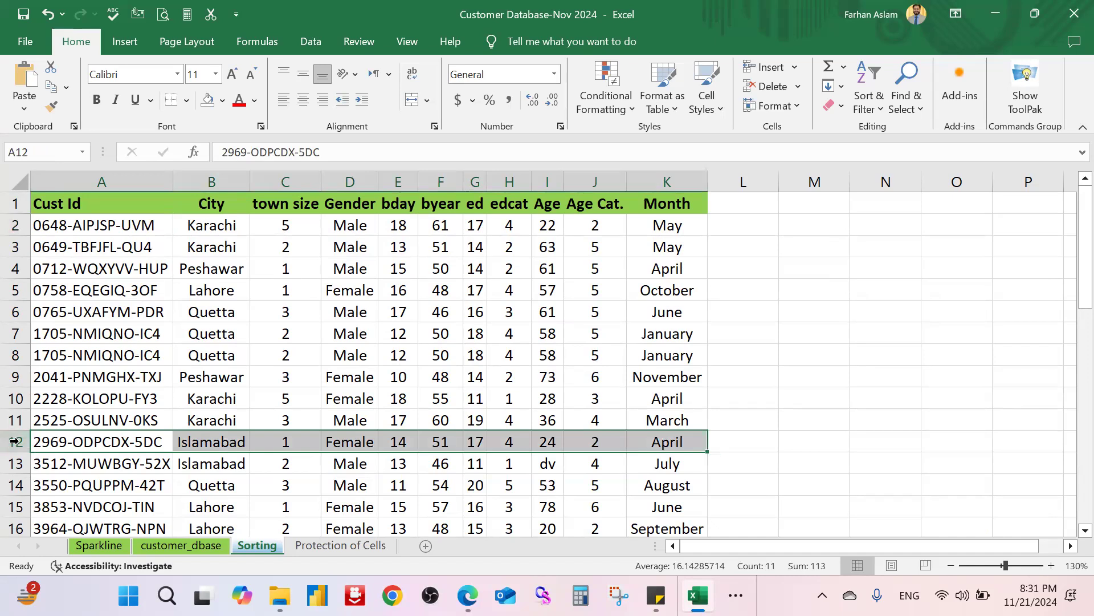
left_click(16, 442)
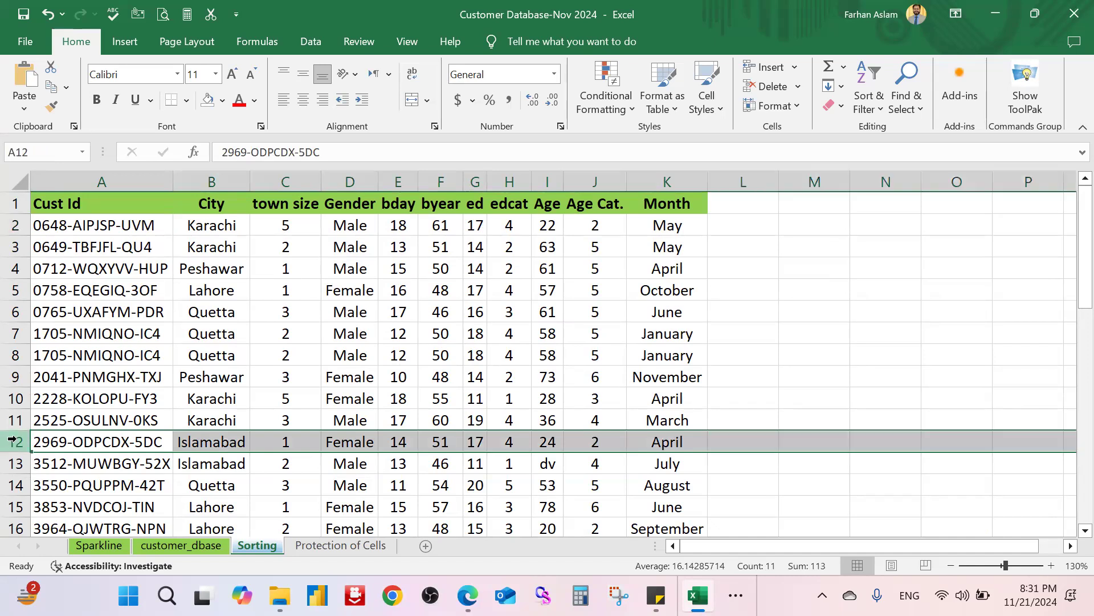
left_click(227, 102)
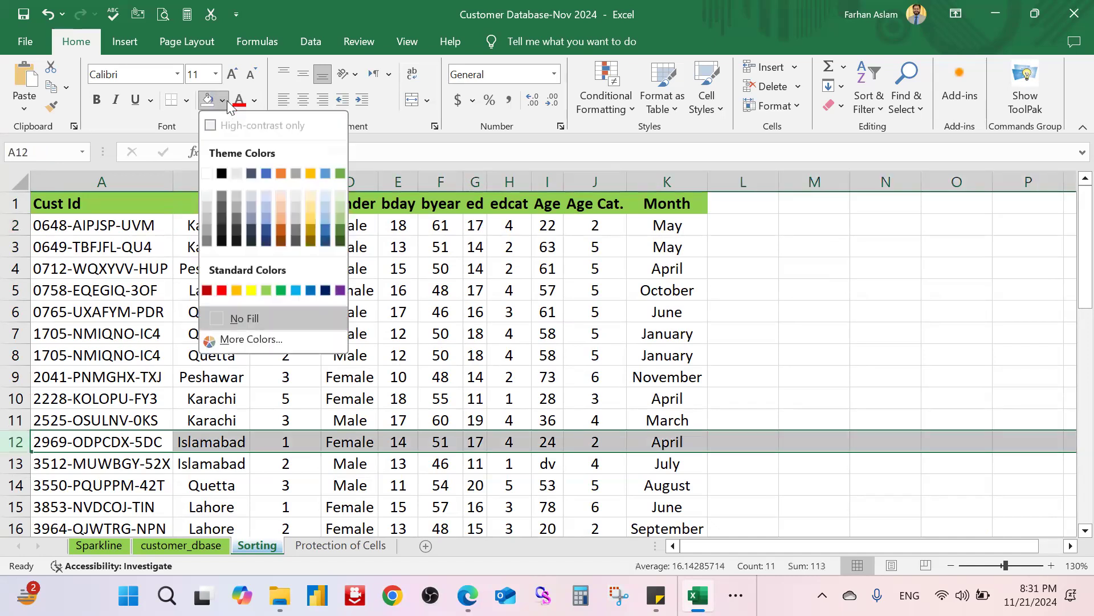
left_click(251, 291)
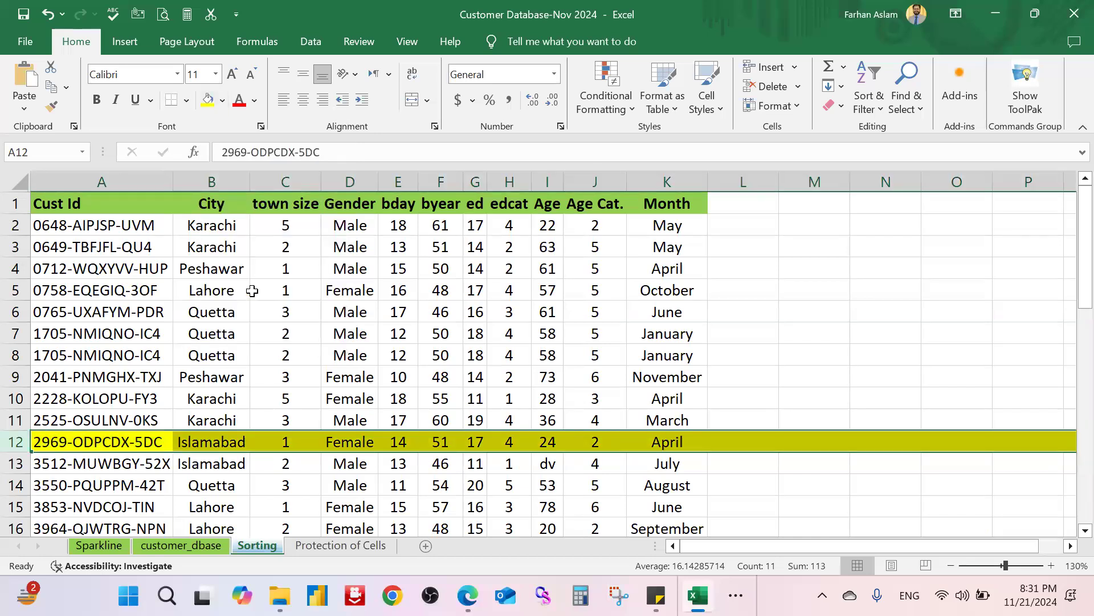
Step: Give the Karachi cell B2 a yellow fill as well
left_click(794, 328)
left_click(219, 226)
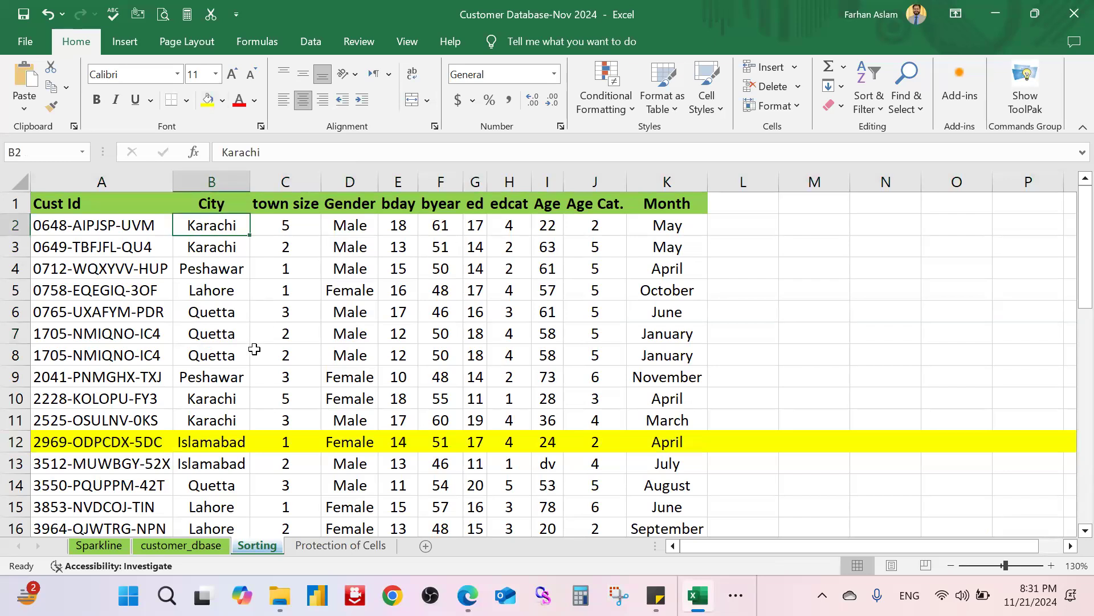
left_click(208, 100)
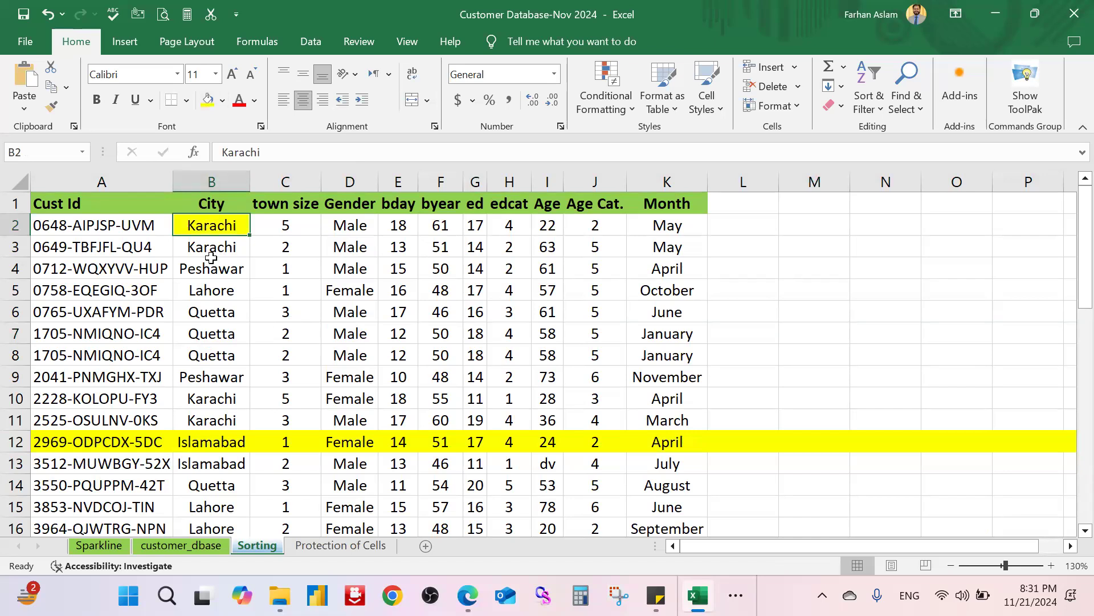
Step: Sort the records A to Z by City, then check the highlighted first record A2:K2
left_click(878, 108)
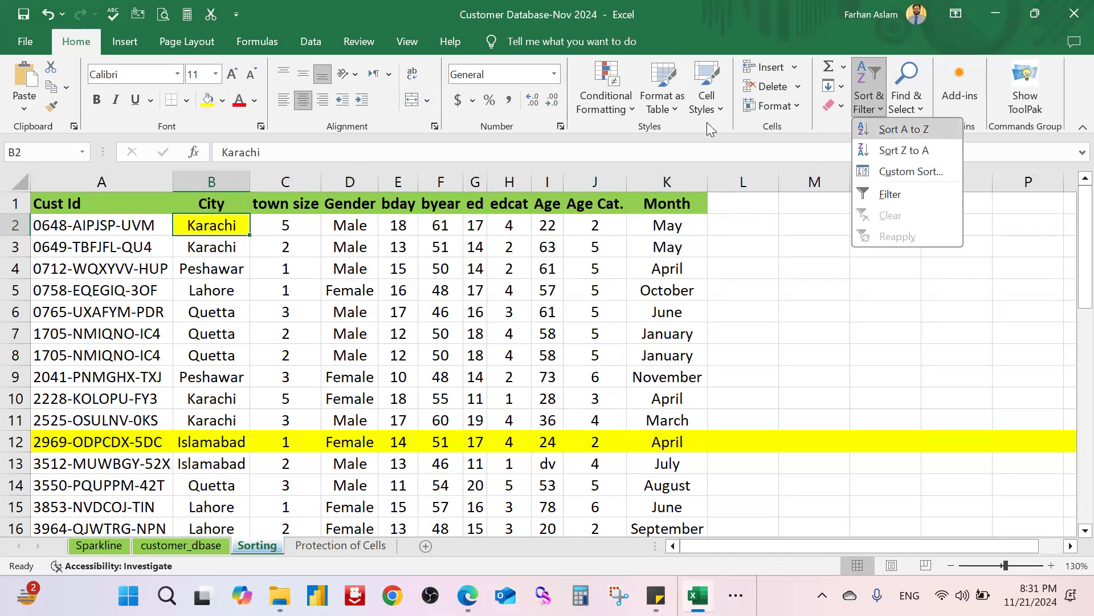
left_click(822, 127)
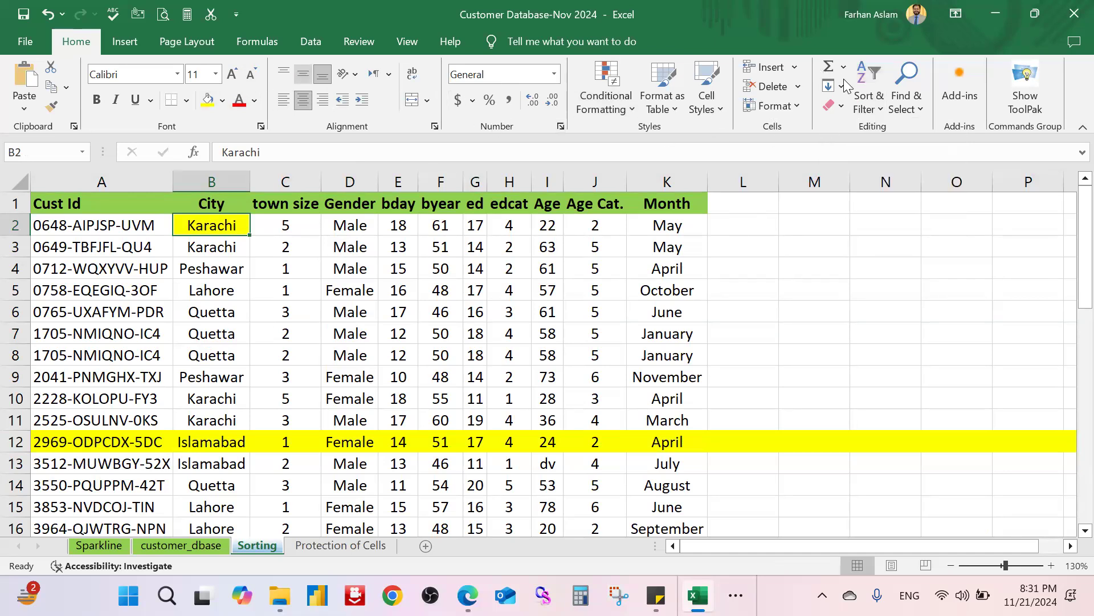
left_click(882, 112)
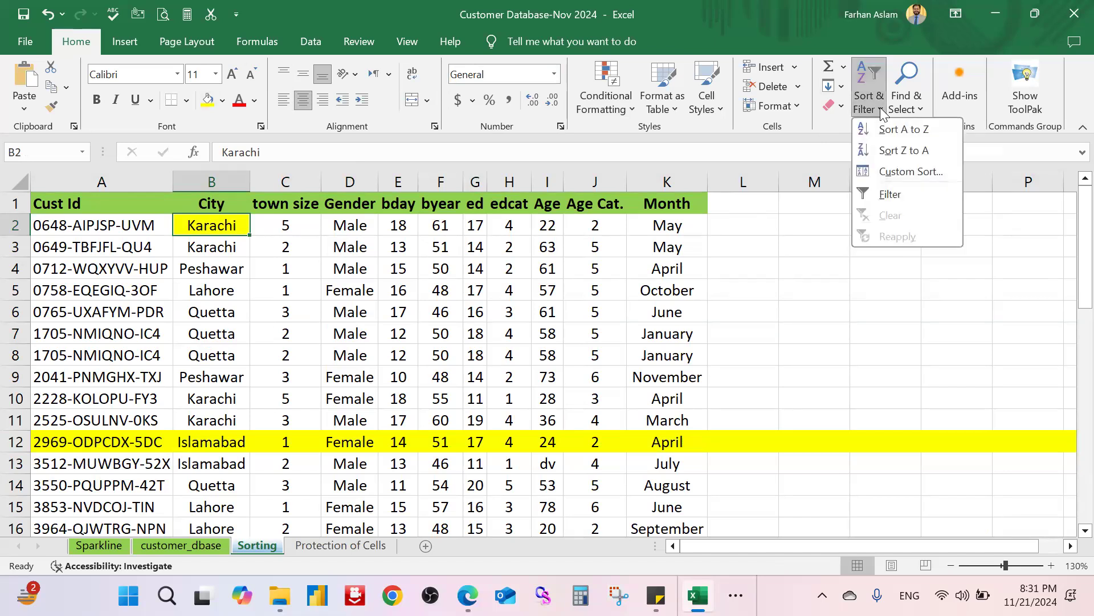
left_click(912, 132)
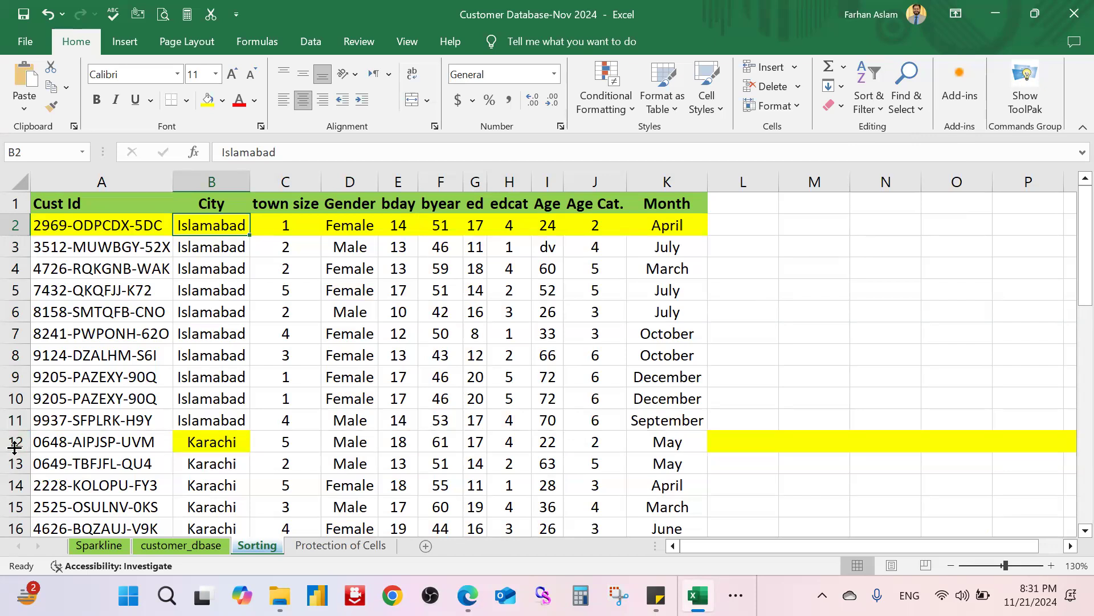
left_click_drag(679, 227, 611, 227)
left_click_drag(255, 223, 35, 222)
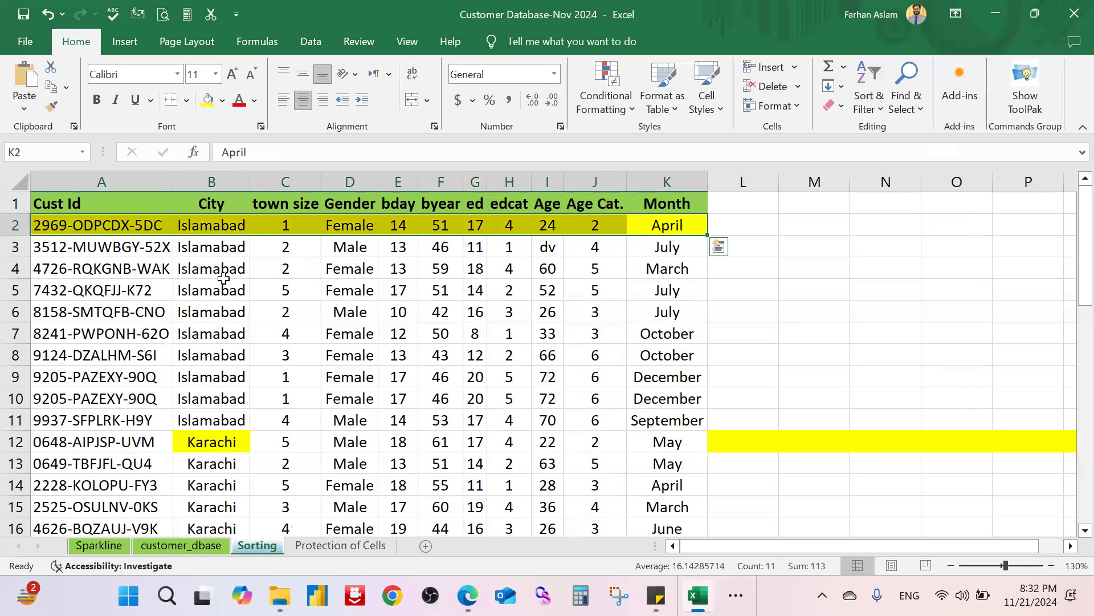
left_click(801, 284)
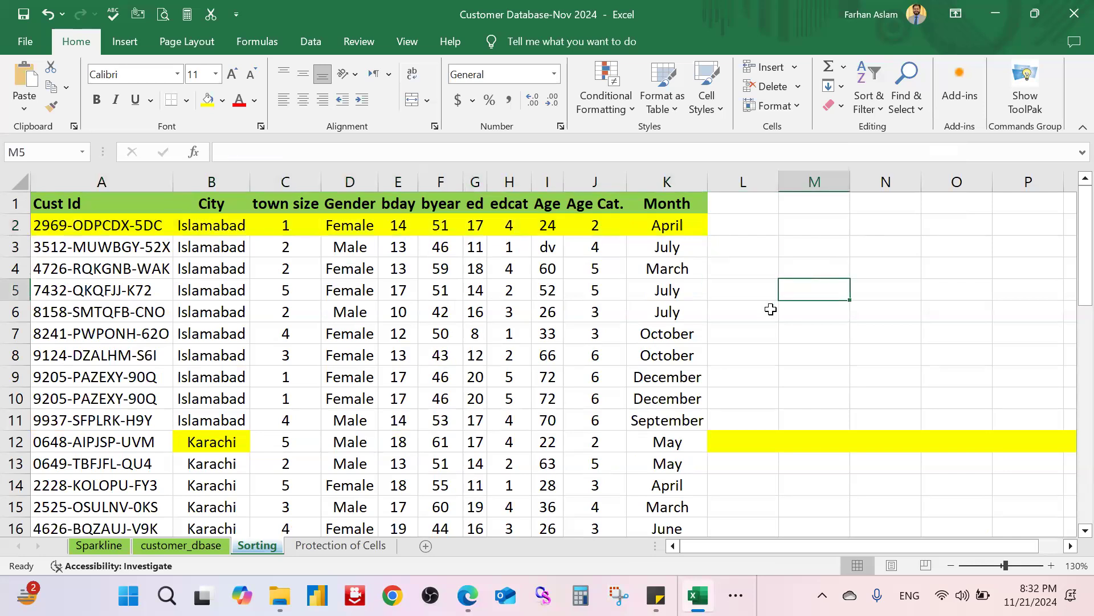
Step: Set row 12's fill to No Fill, then select the City column down to its last entry
left_click_drag(44, 224, 675, 225)
left_click(878, 284)
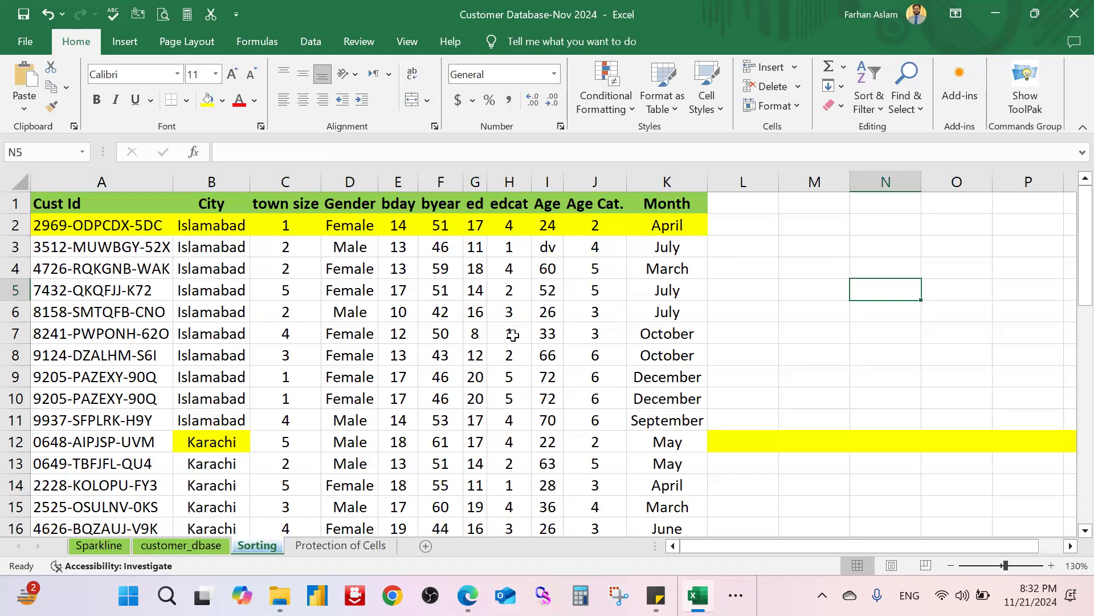
left_click(796, 375)
left_click(12, 443)
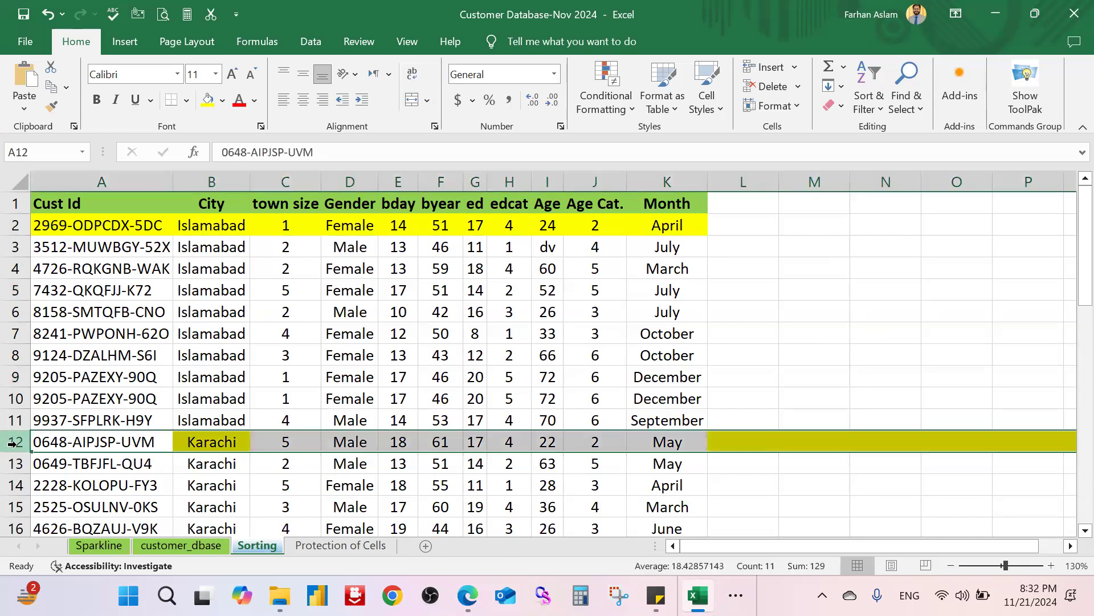
left_click(222, 101)
left_click(291, 321)
left_click(871, 317)
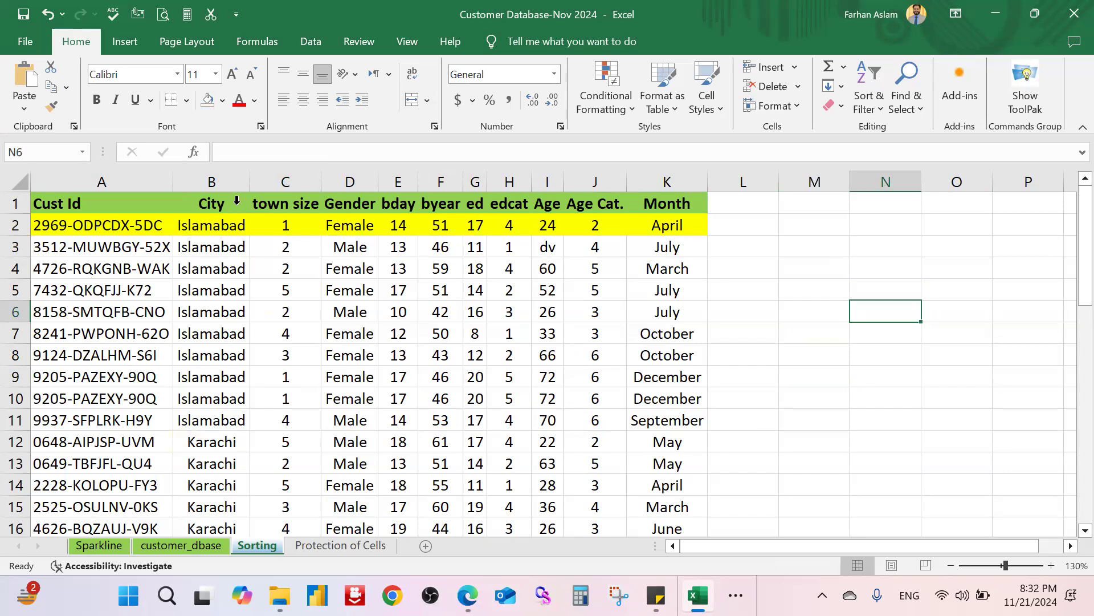
left_click(236, 204)
key("ctrl+shift+Down")
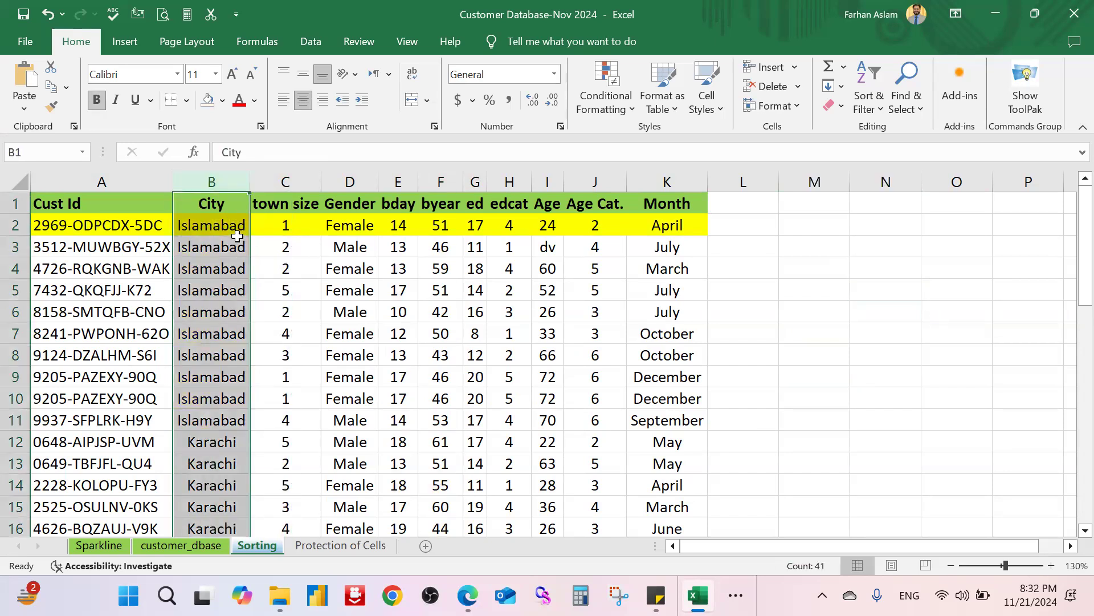
left_click(265, 262)
left_click(236, 234)
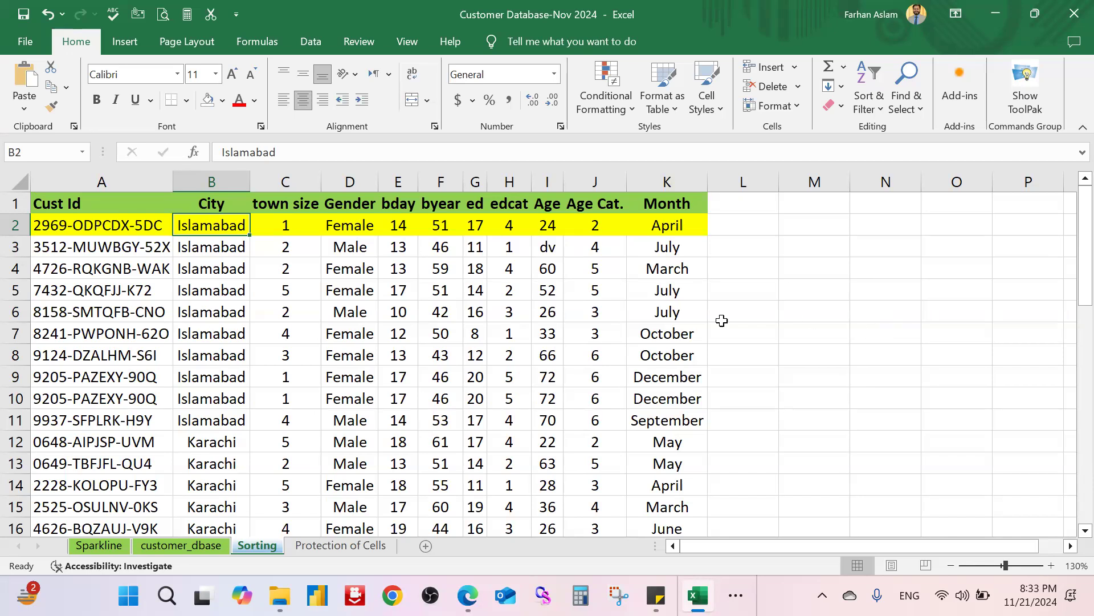
left_click(877, 316)
left_click(227, 226)
left_click(359, 227, "ctrl")
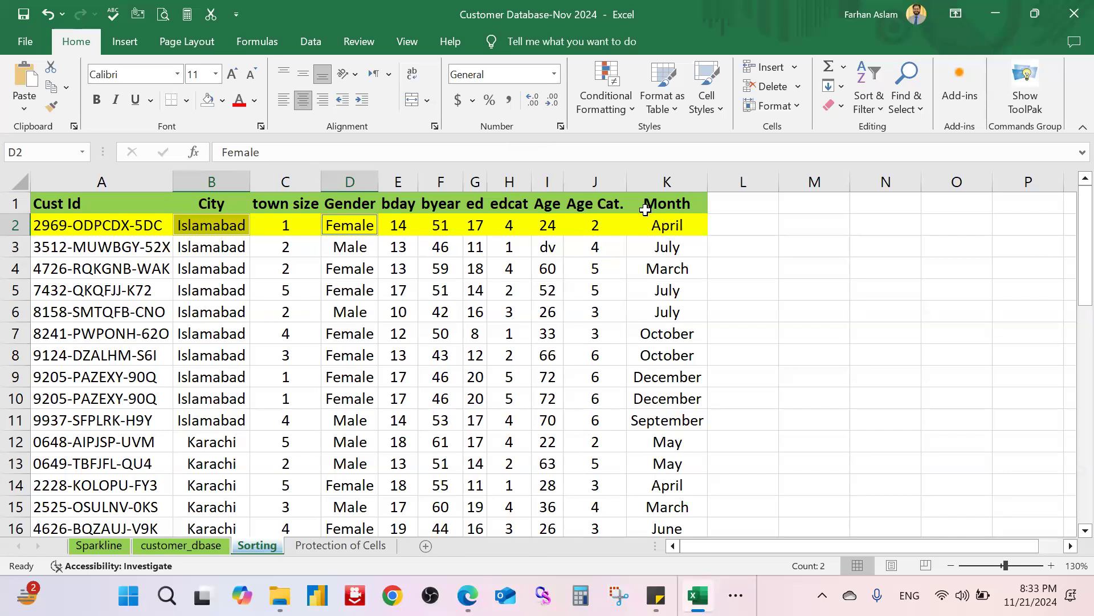
left_click(678, 228, "ctrl")
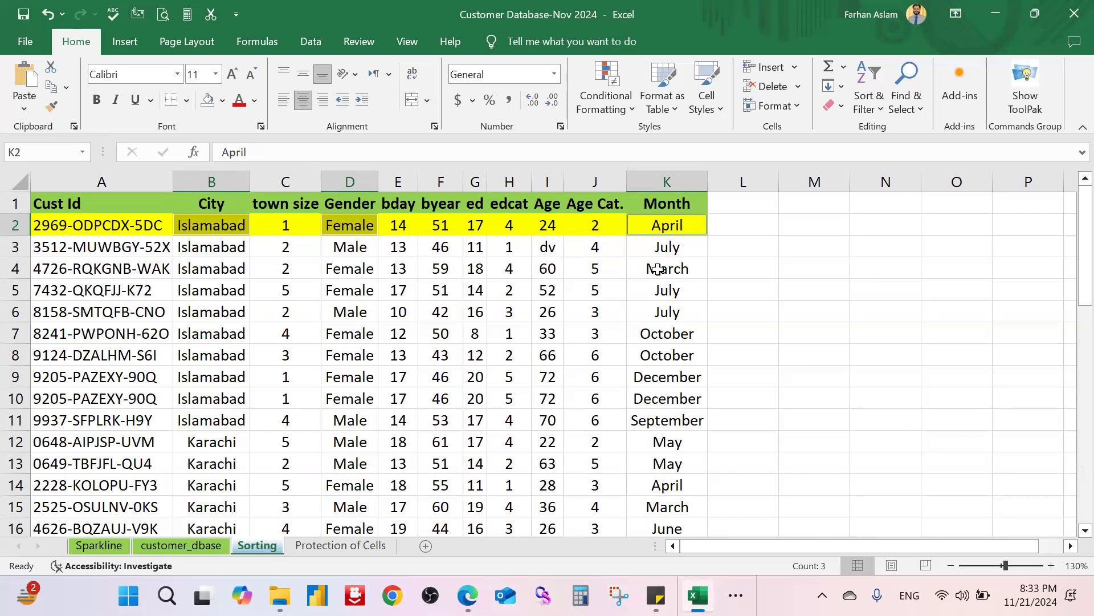
left_click(736, 265)
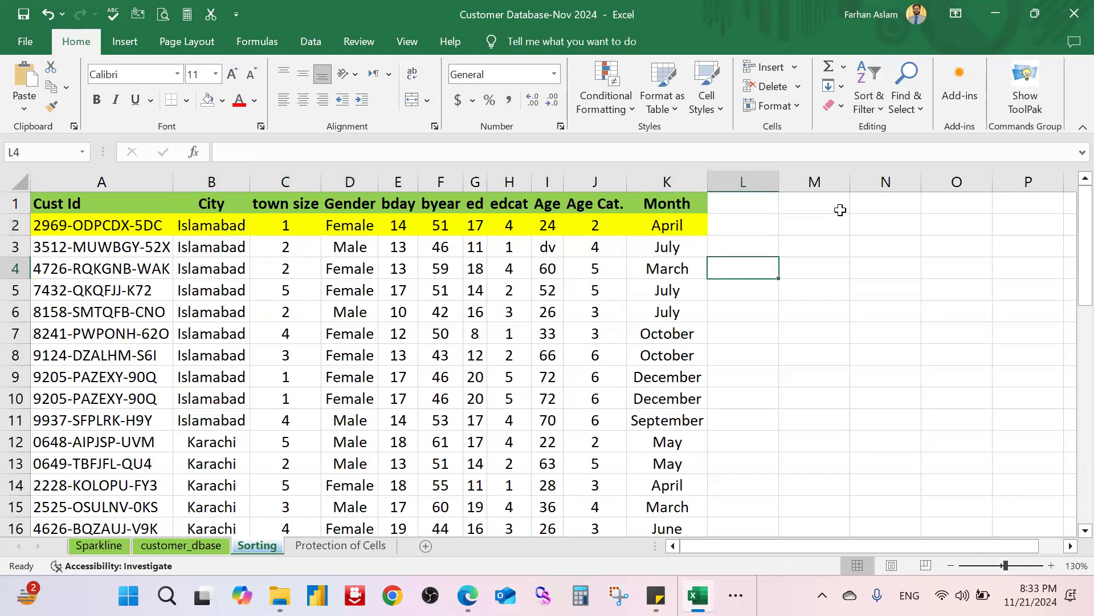
left_click(309, 42)
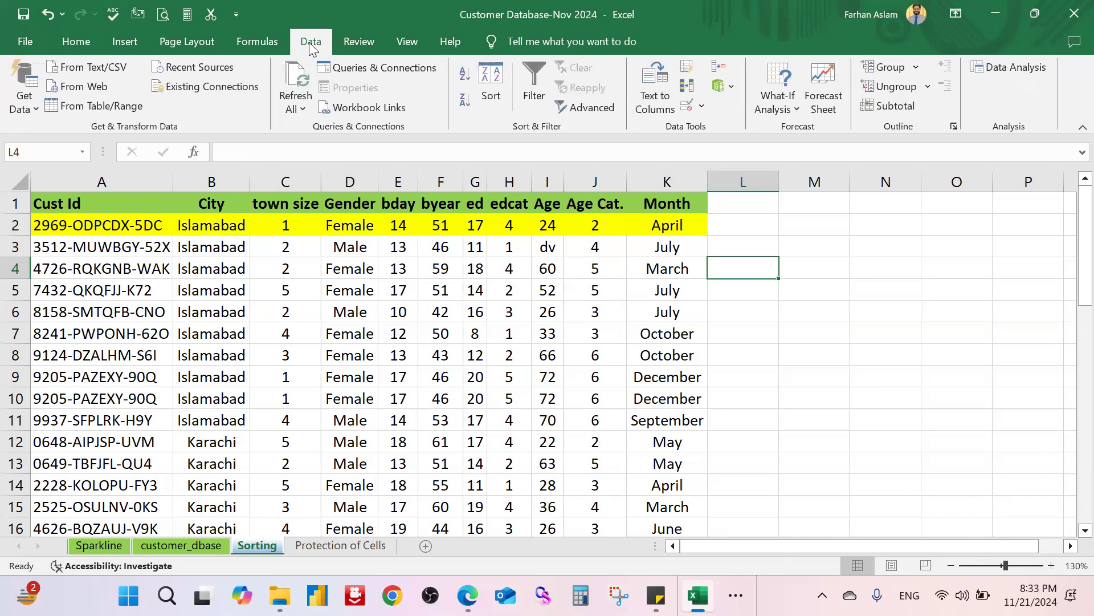
left_click(881, 263)
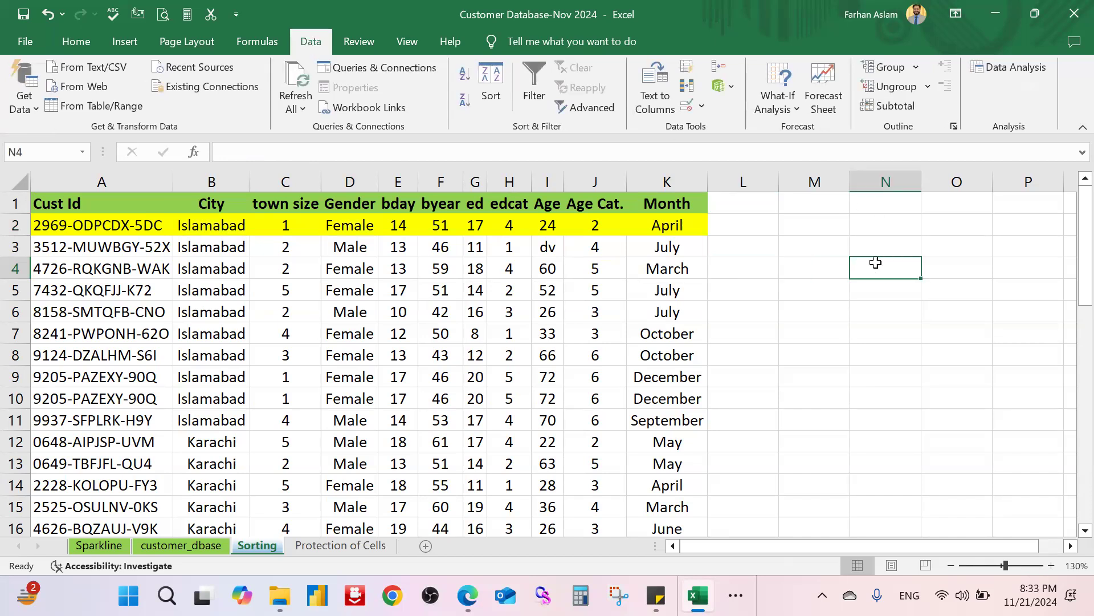
left_click(80, 43)
left_click(872, 98)
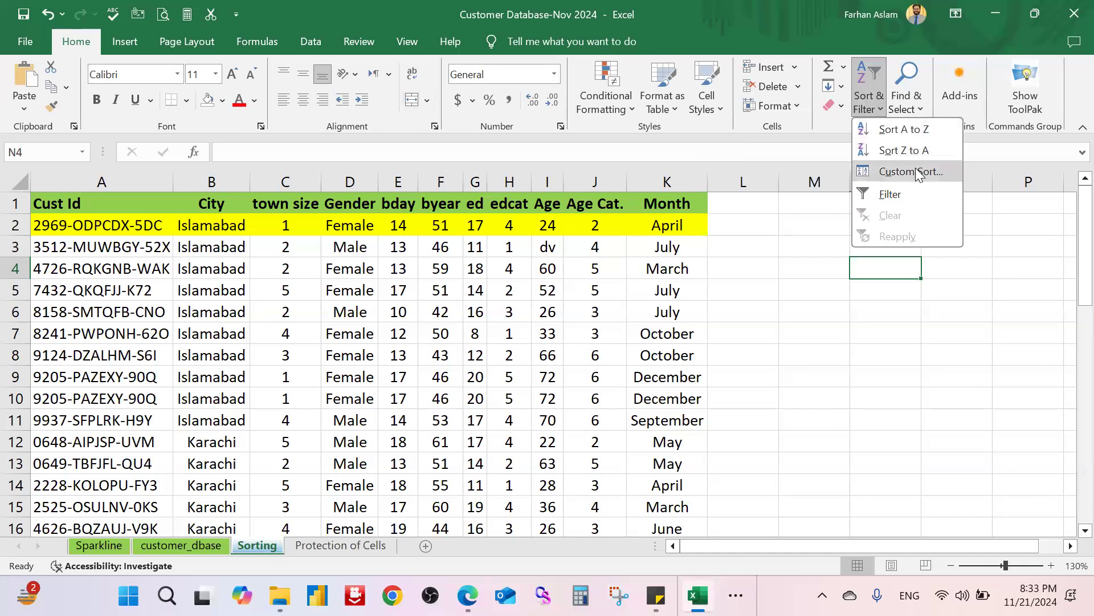
left_click(845, 341)
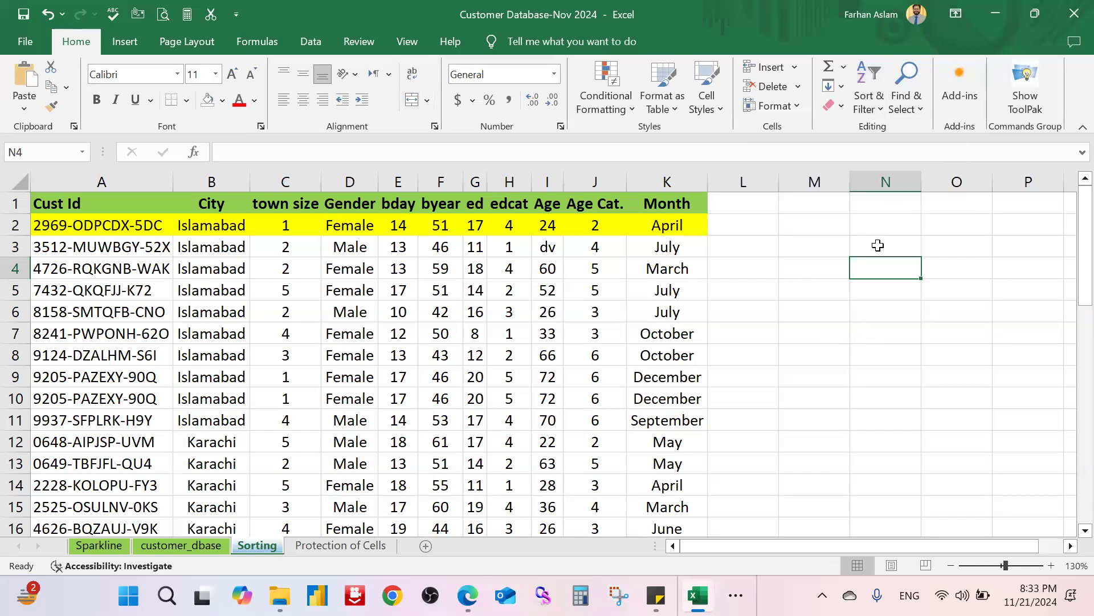
left_click(232, 229)
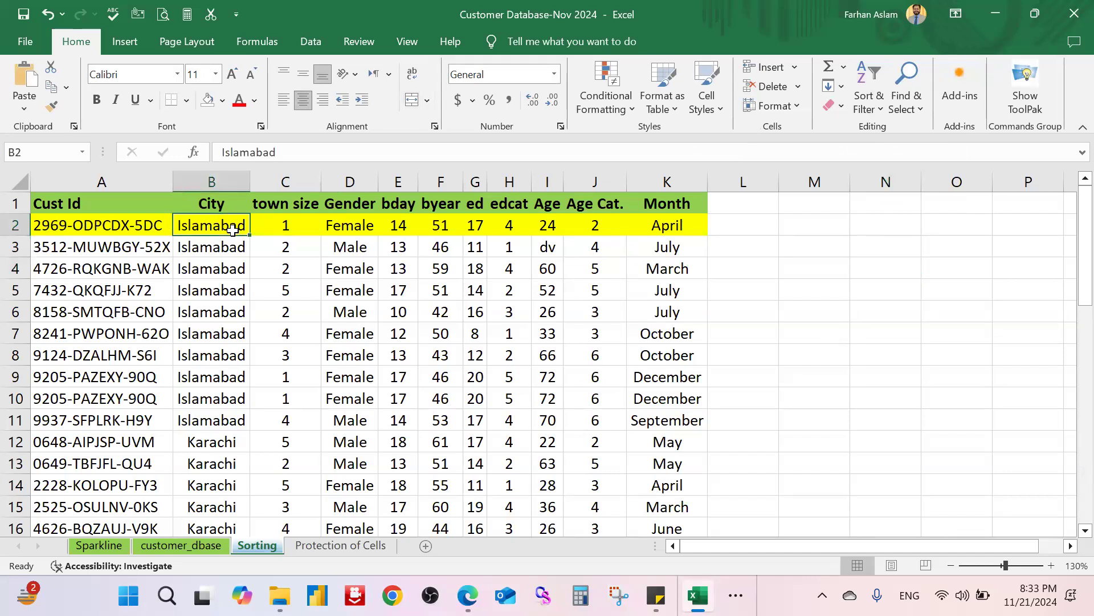
key("ctrl+shift+Down")
right_click(226, 234)
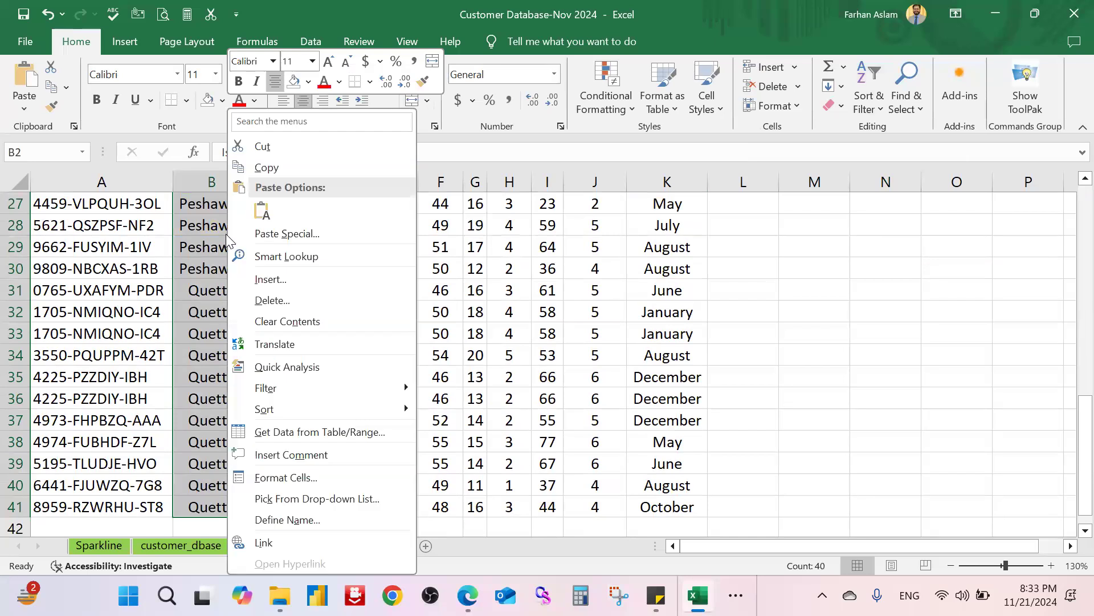
mouse_move(388, 411)
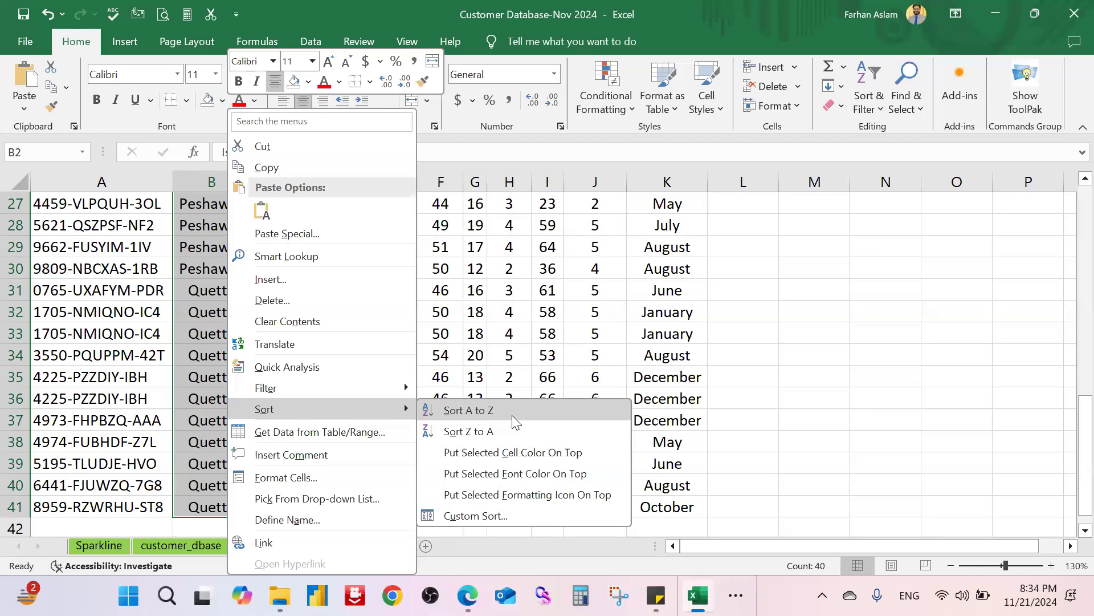
left_click(755, 336)
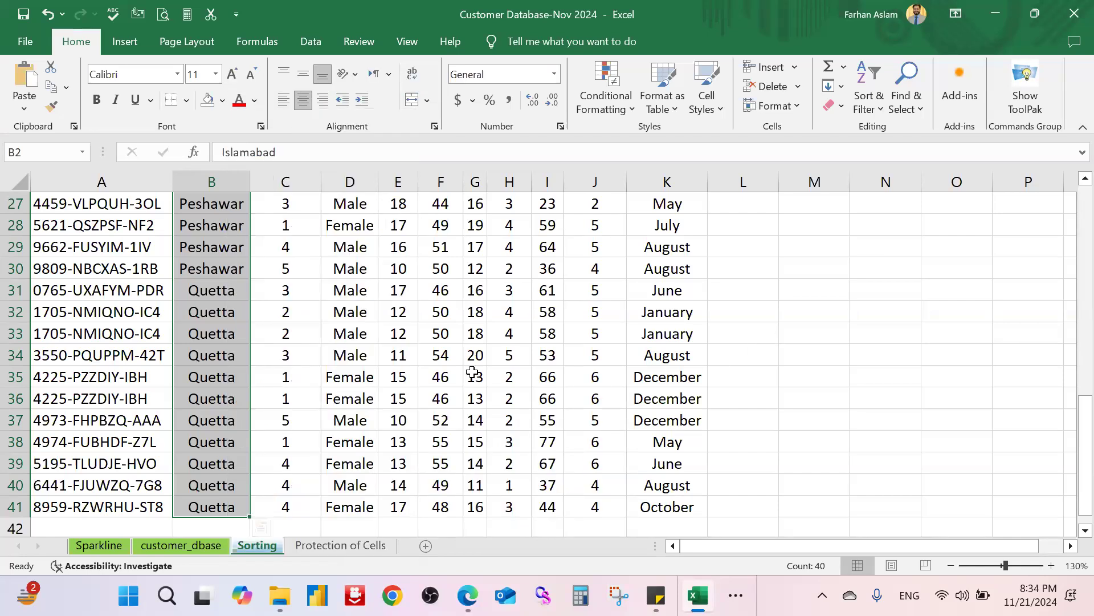
scroll(485, 383, "up", 9)
left_click(521, 297)
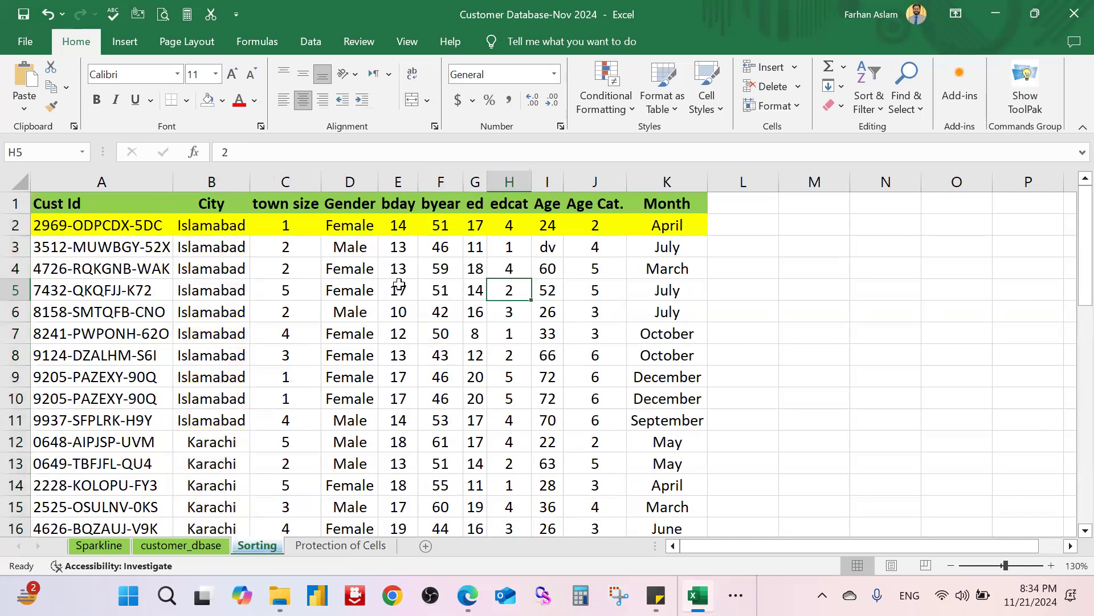
Step: Select the byear values F2:F41 and look at the sort options without sorting
left_click(440, 228)
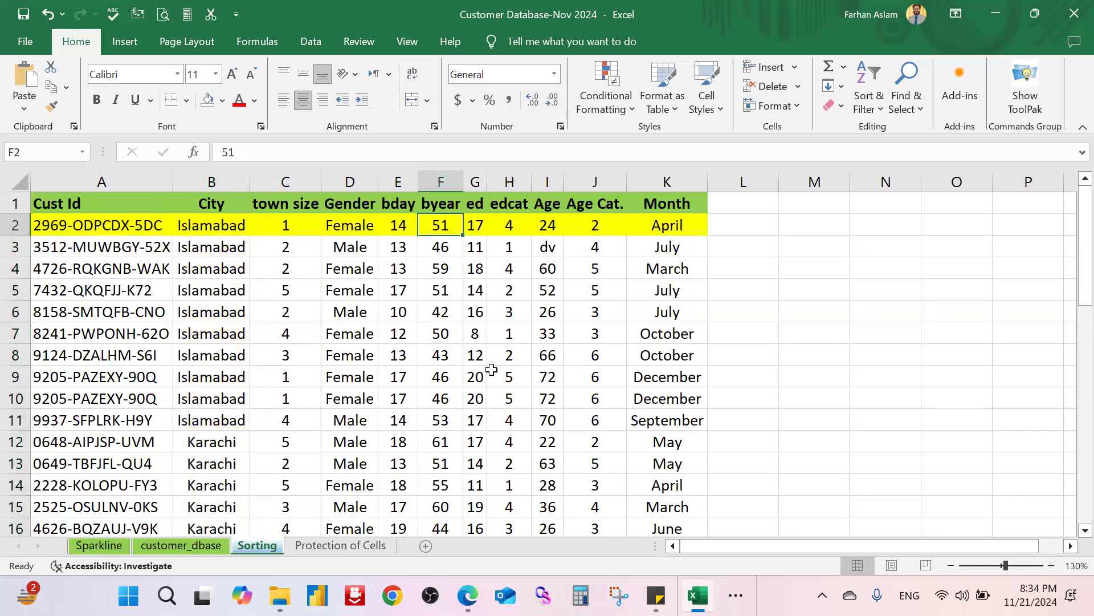
left_click(453, 182)
left_click(448, 223)
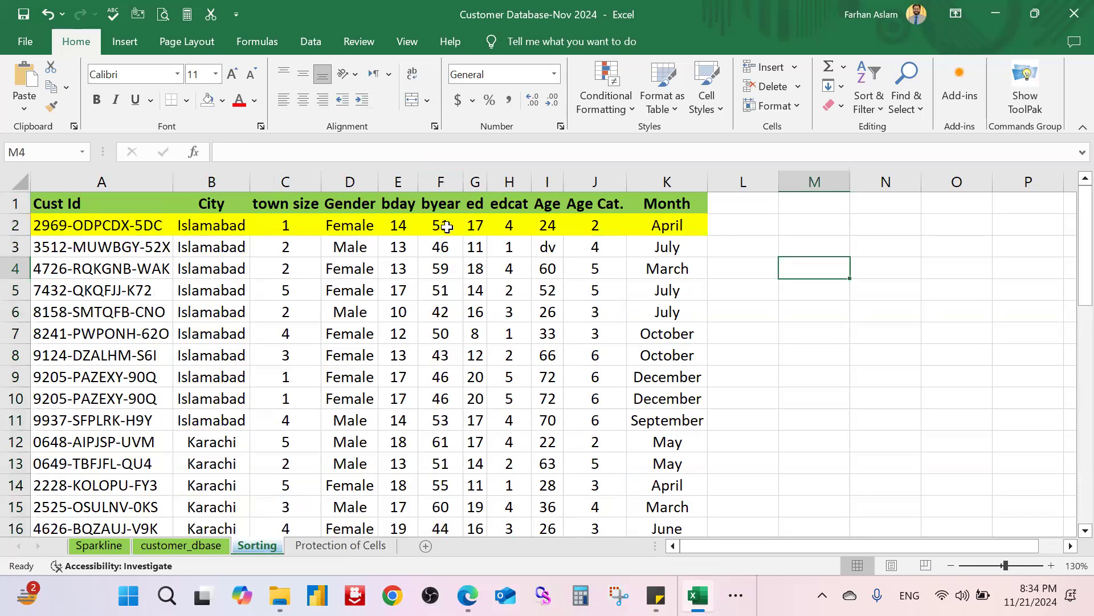
key("ctrl+shift+Down")
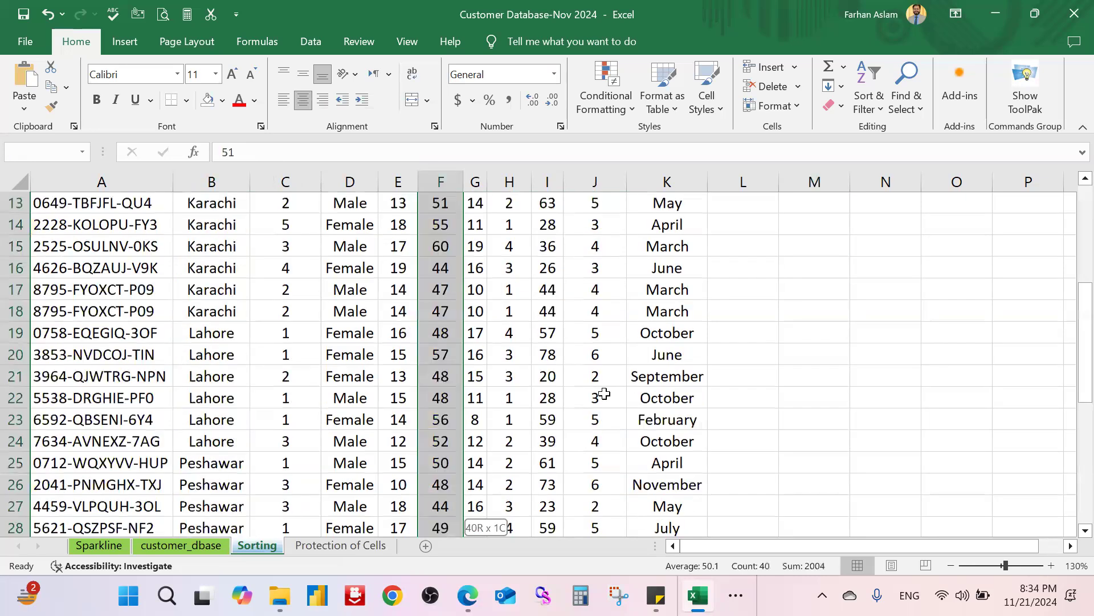
left_click(874, 106)
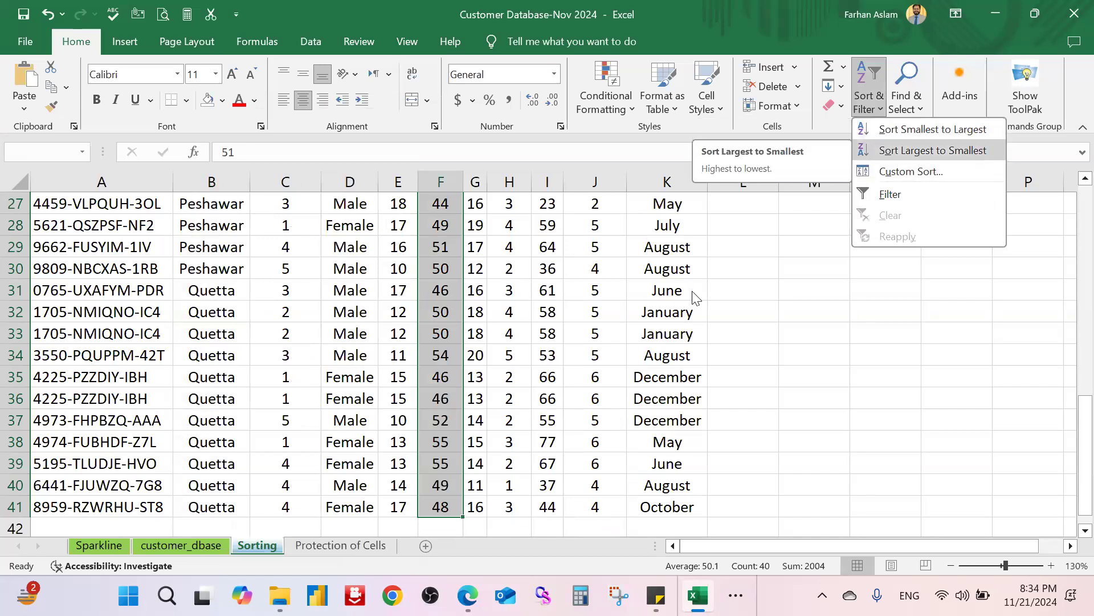
scroll(570, 516, "up", 9)
left_click(817, 399)
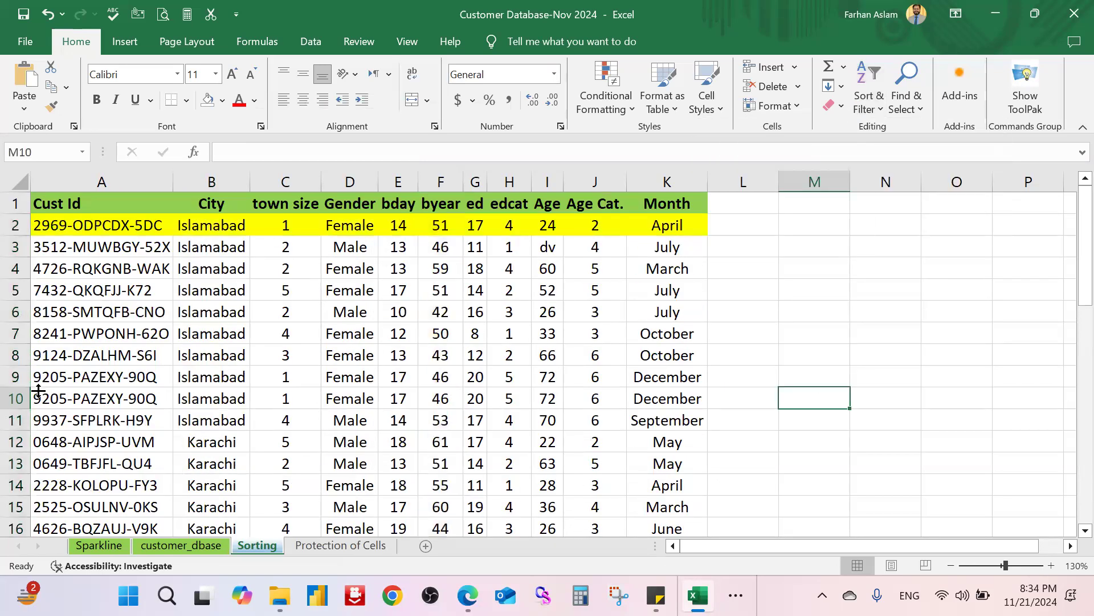
Step: Fill row 8 (A8:K8, Islamabad customer) Light Green from Standard Colors
left_click_drag(40, 355, 690, 355)
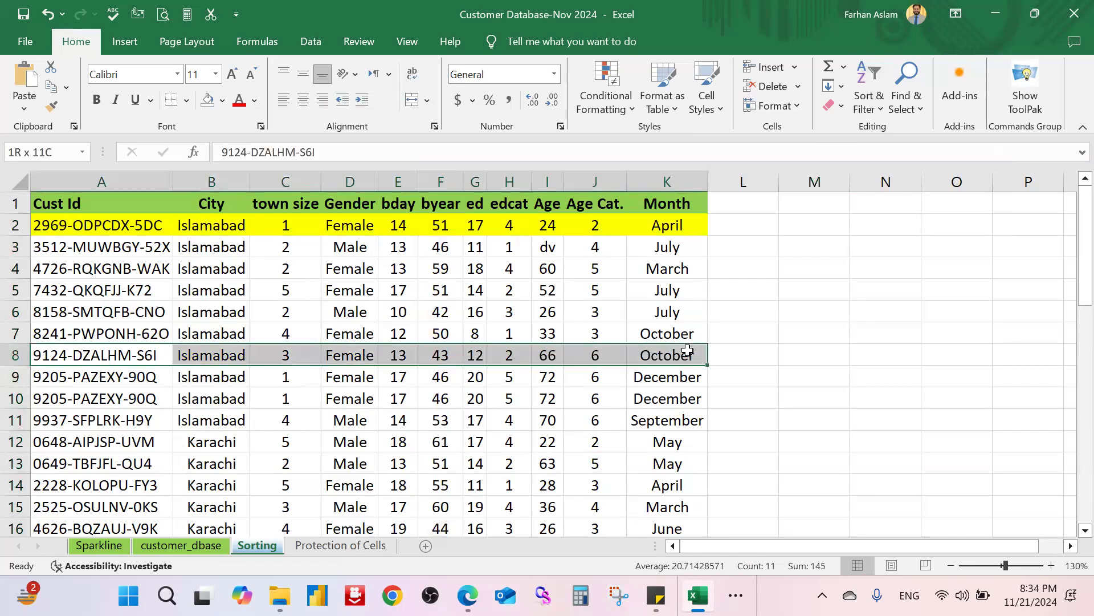
left_click(223, 101)
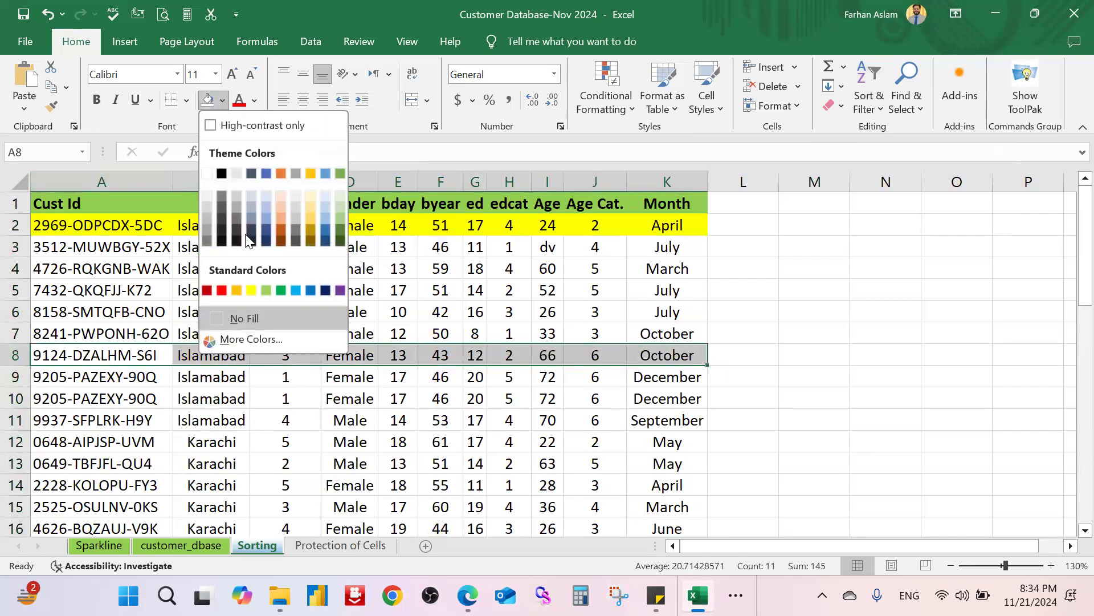
left_click(266, 290)
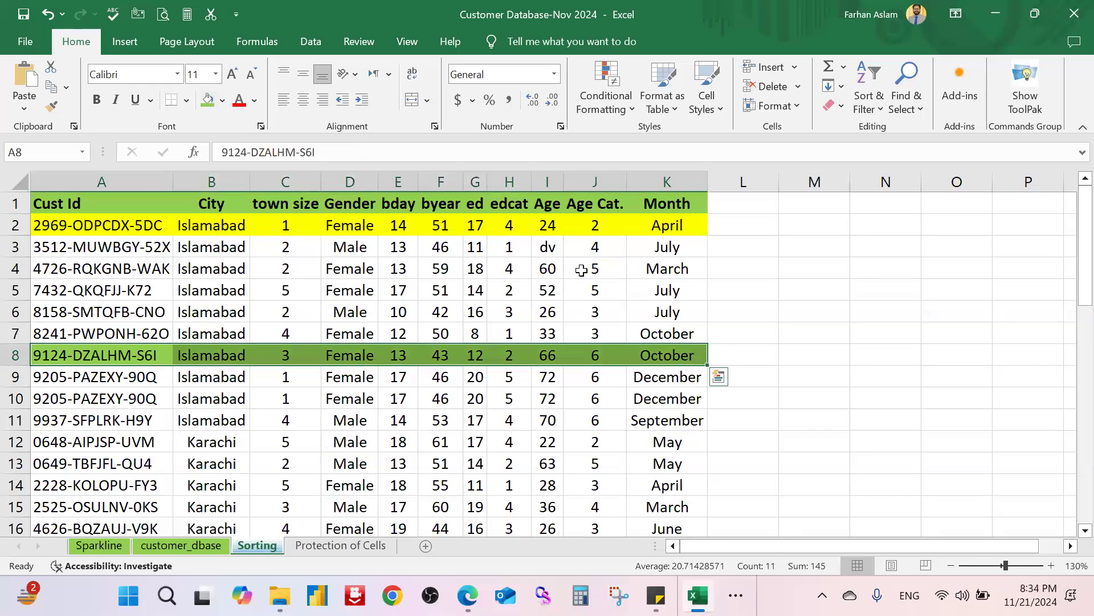
left_click(775, 290)
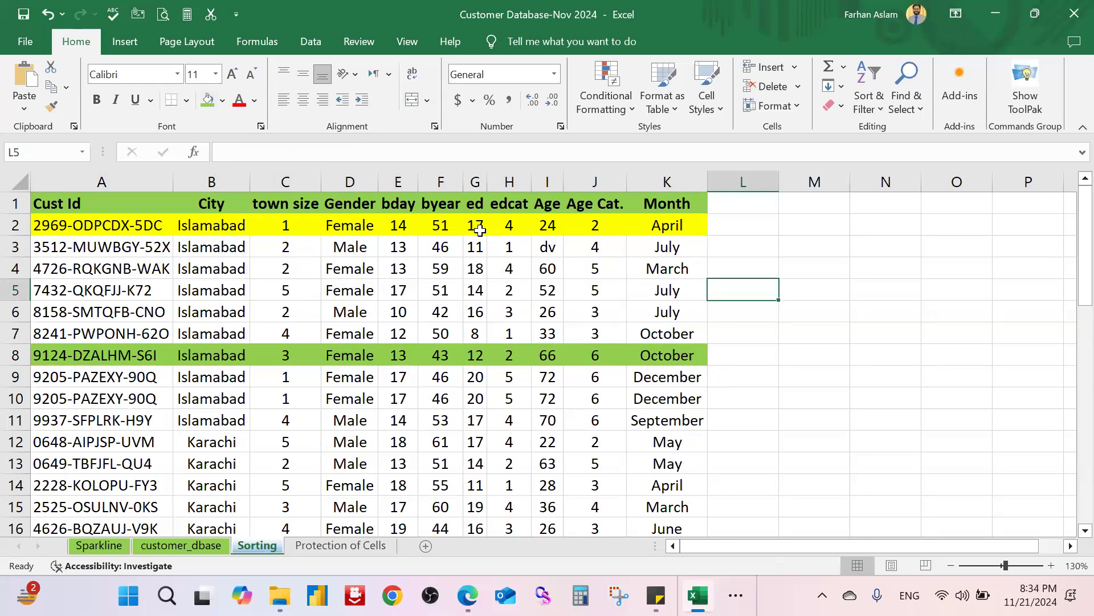
left_click(441, 226)
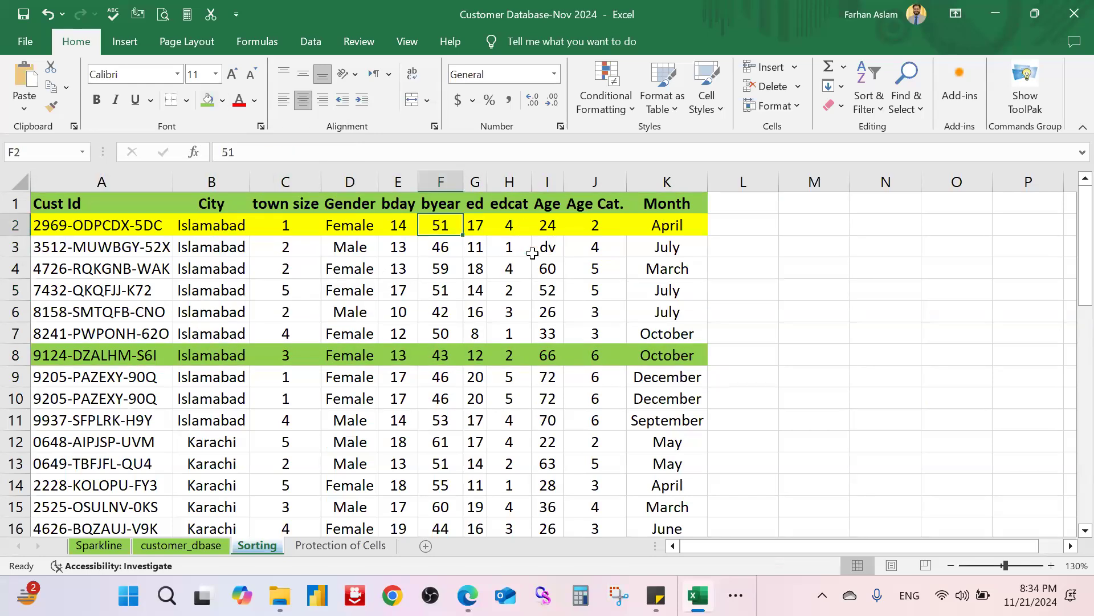
Step: Sort only the byear cells F2:F41 largest to smallest, continuing with the current selection
key("ctrl+shift+Down")
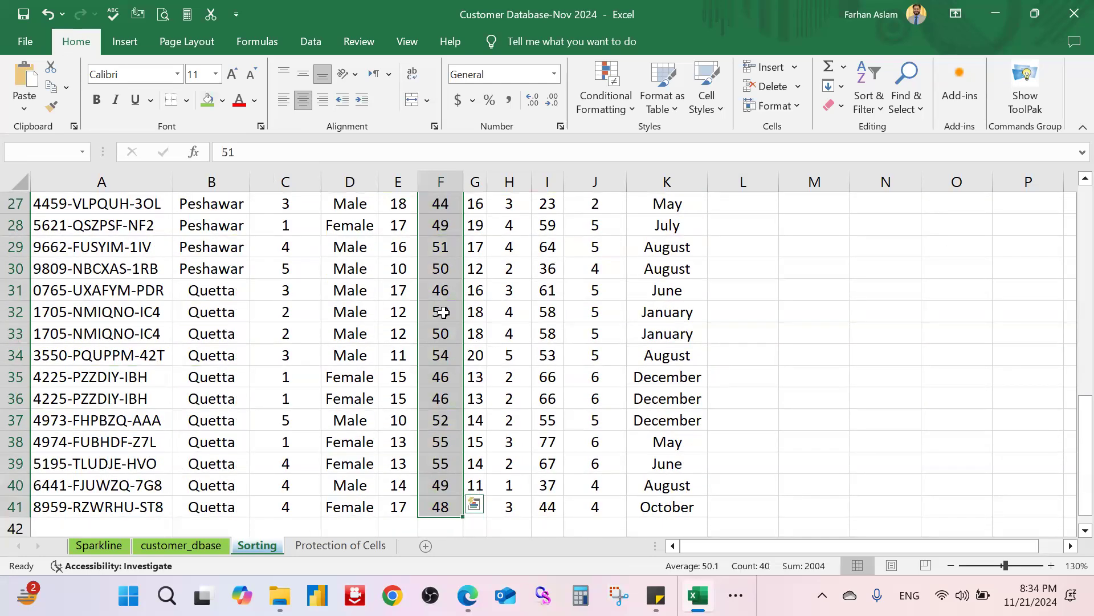
right_click(444, 313)
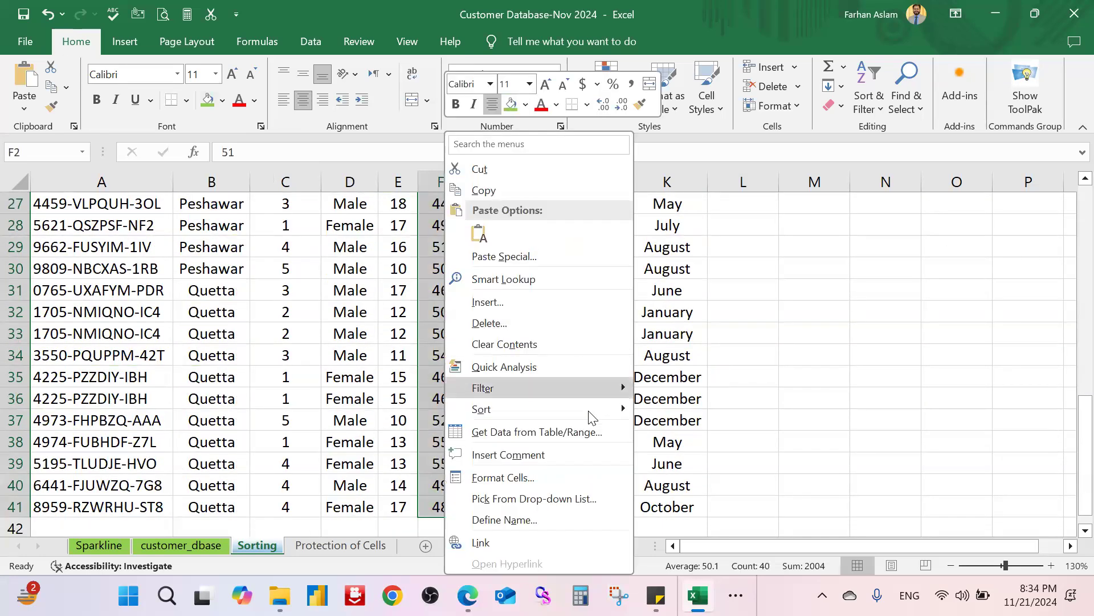
mouse_move(619, 411)
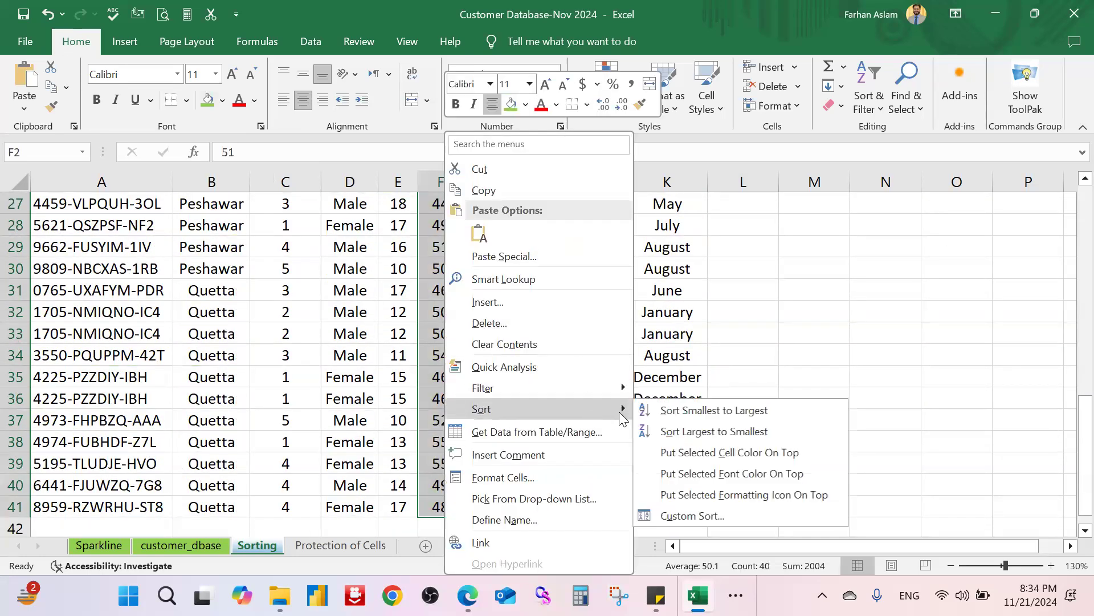
left_click(733, 432)
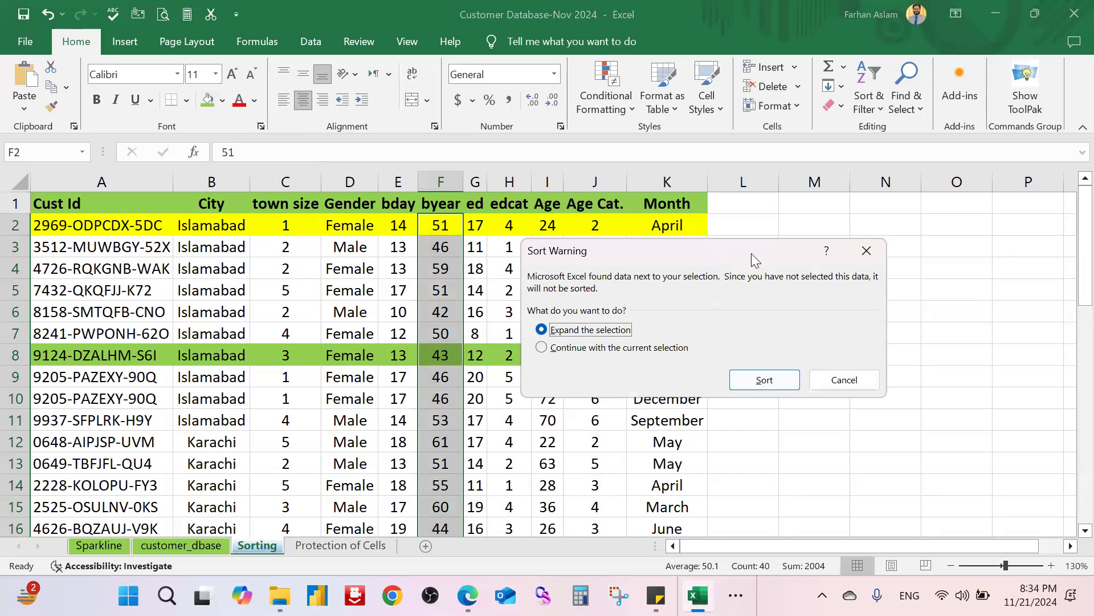
left_click_drag(751, 253, 946, 225)
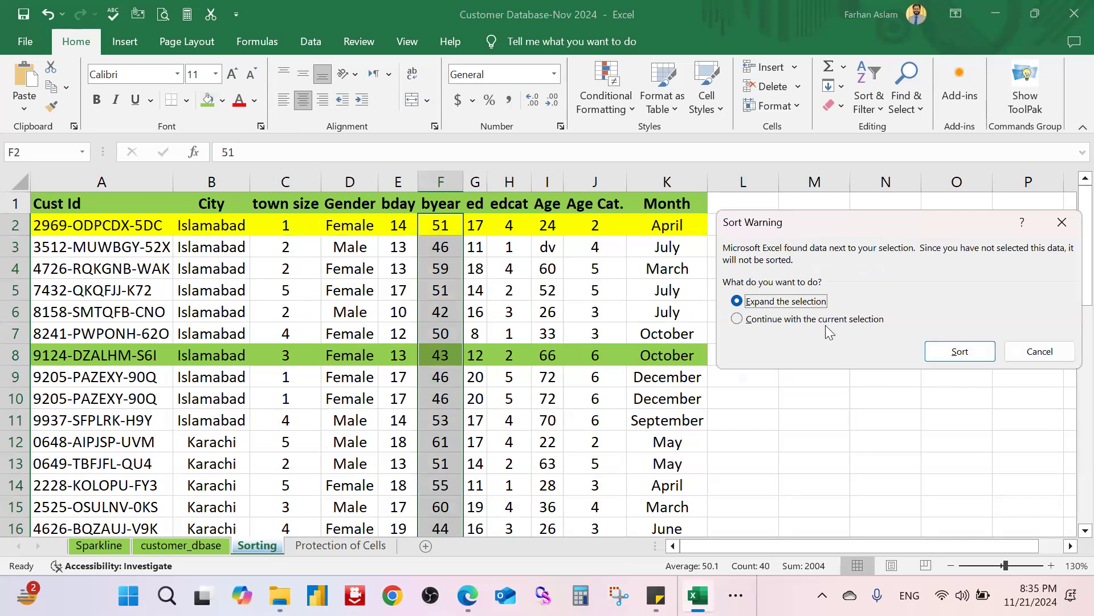
left_click(737, 318)
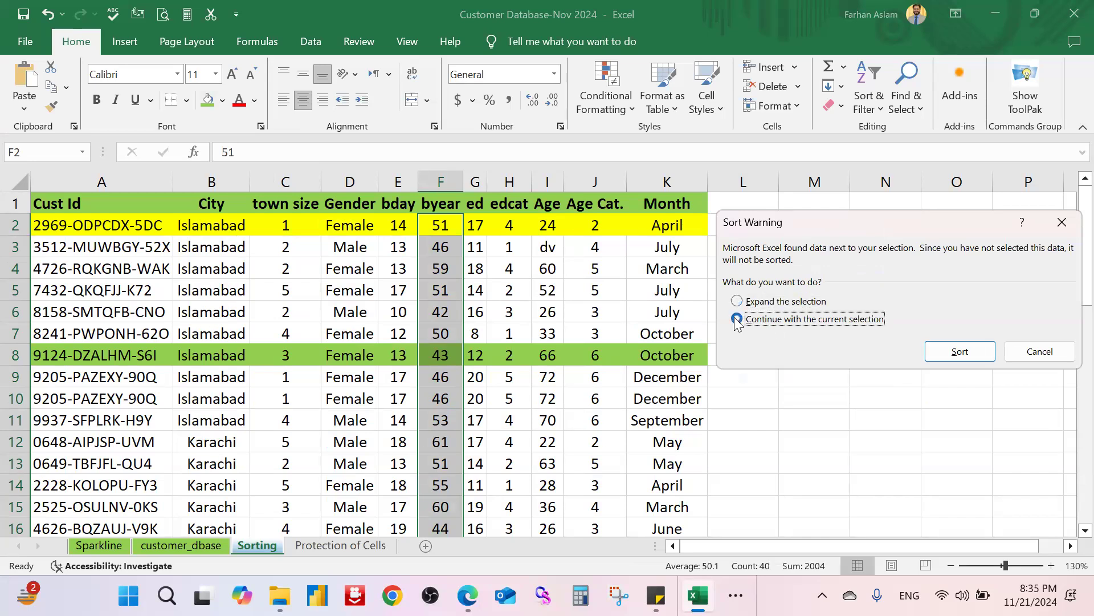
left_click(960, 351)
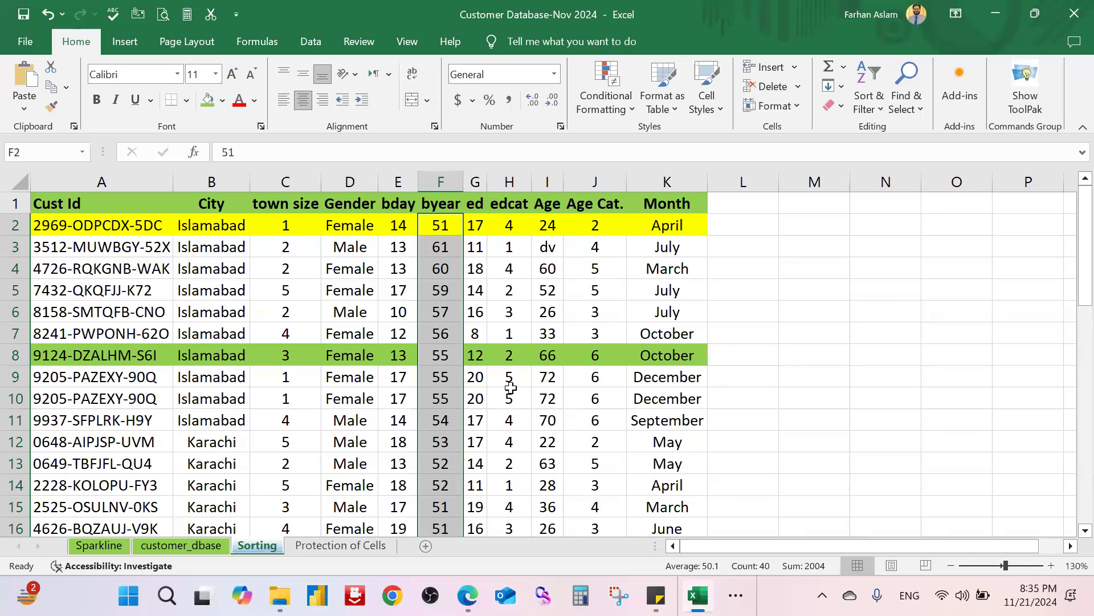
Step: Review the sorted byear column down to F40, then undo the column-only sort
scroll(447, 365, "down", 6)
scroll(447, 364, "down", 4)
scroll(446, 365, "up", 10)
scroll(447, 342, "down", 5)
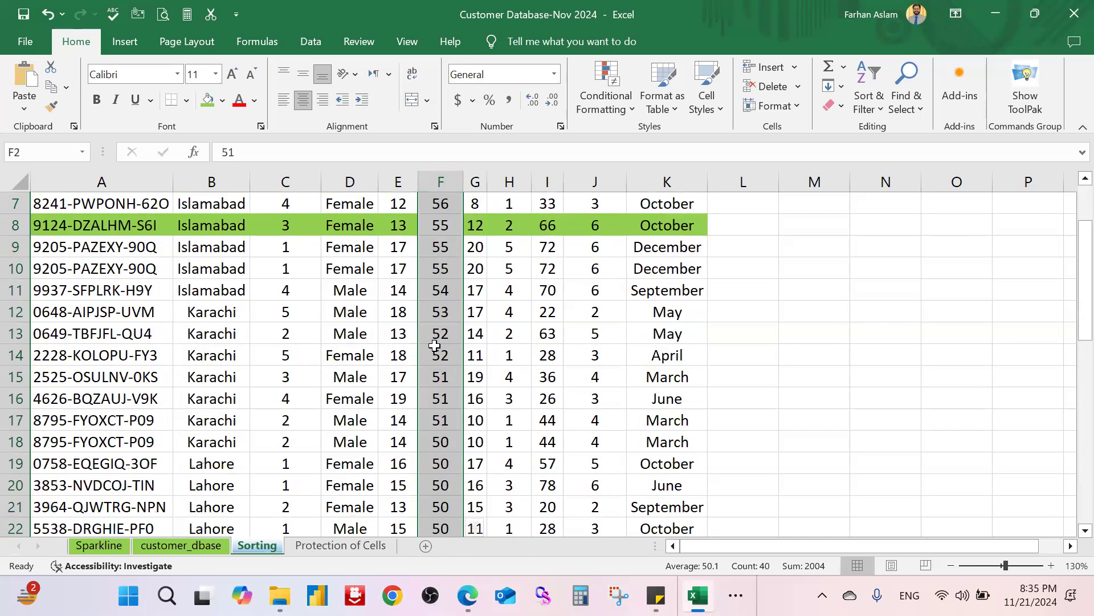
scroll(455, 355, "down", 4)
scroll(470, 357, "up", 9)
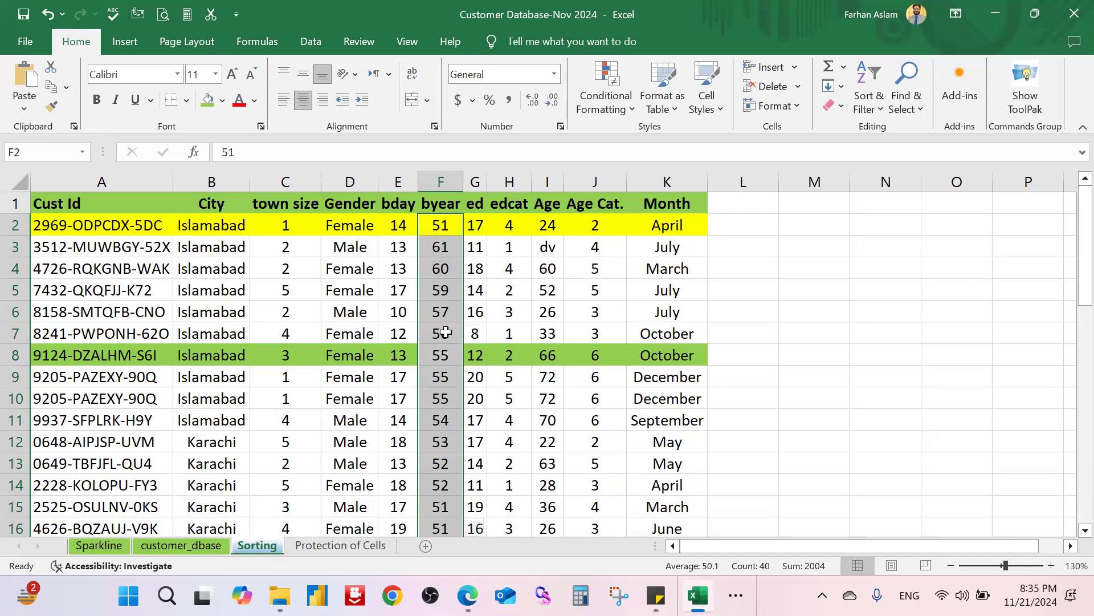
scroll(446, 332, "down", 9)
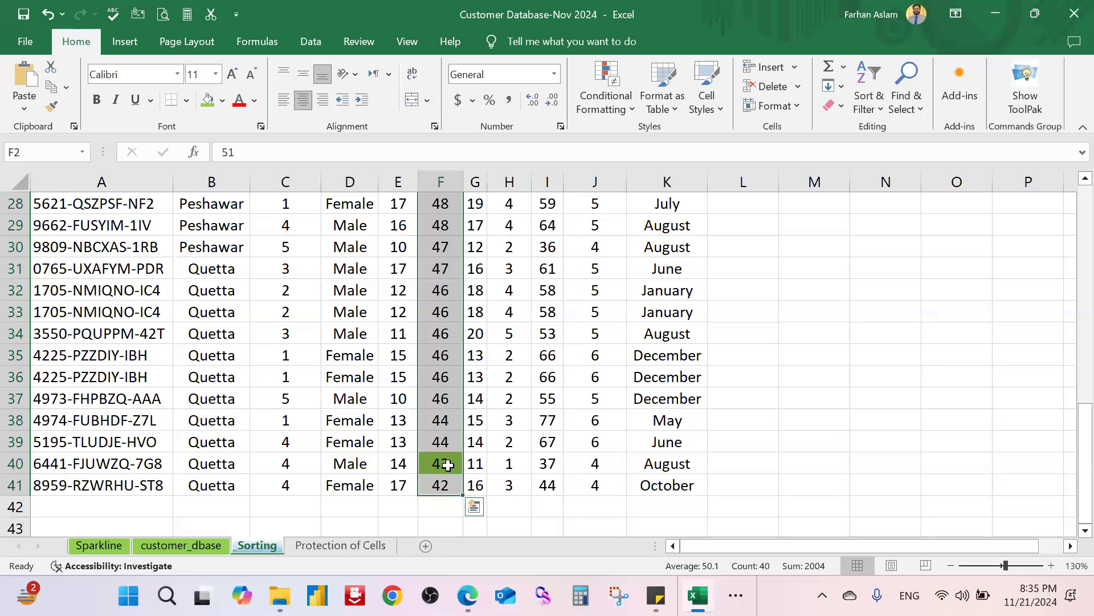
left_click(448, 465)
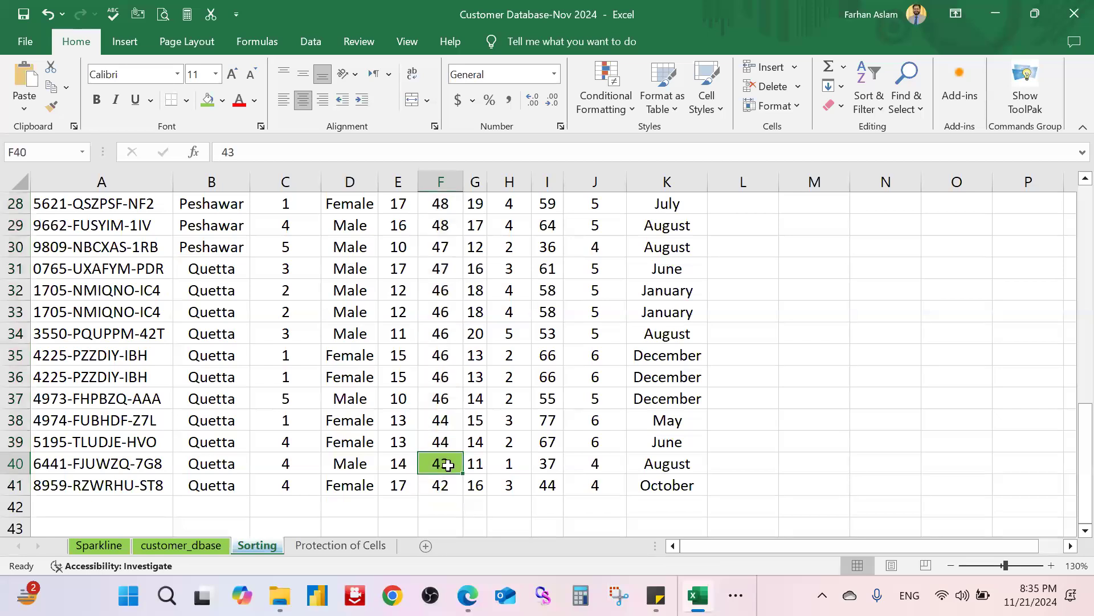
scroll(448, 465, "up", 9)
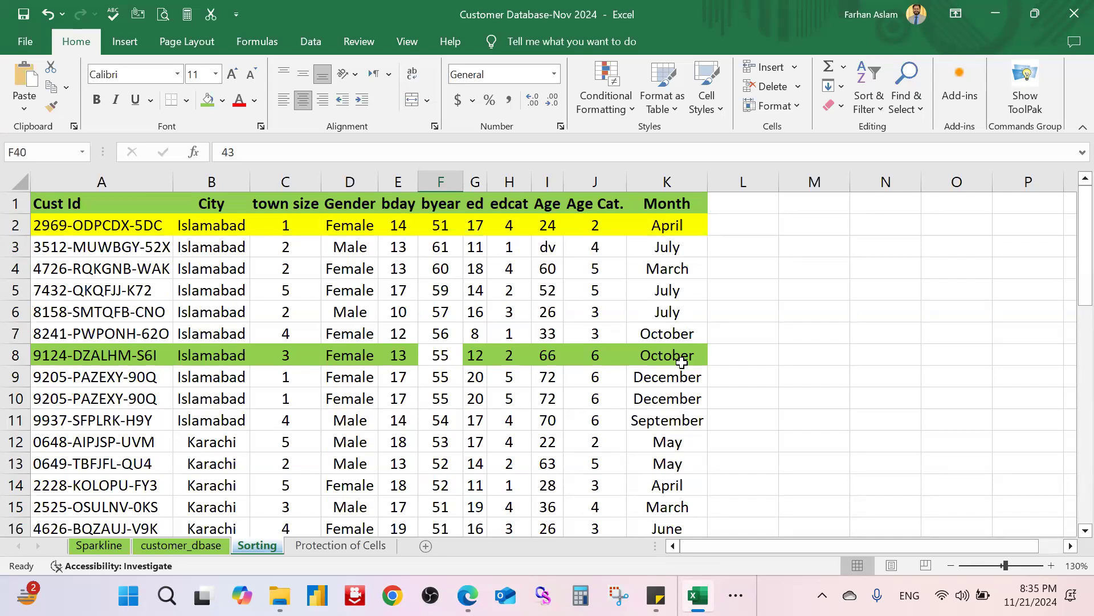
left_click(769, 281)
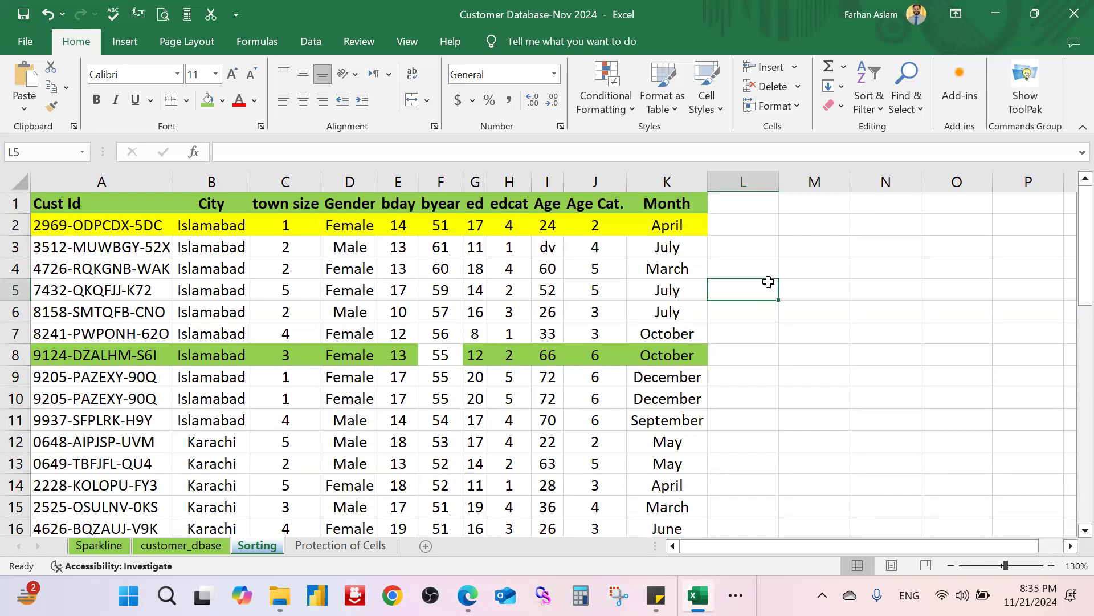
key("ctrl+z")
Step: Select byear values F2:F41 and choose Sort Smallest to Largest
left_click(834, 297)
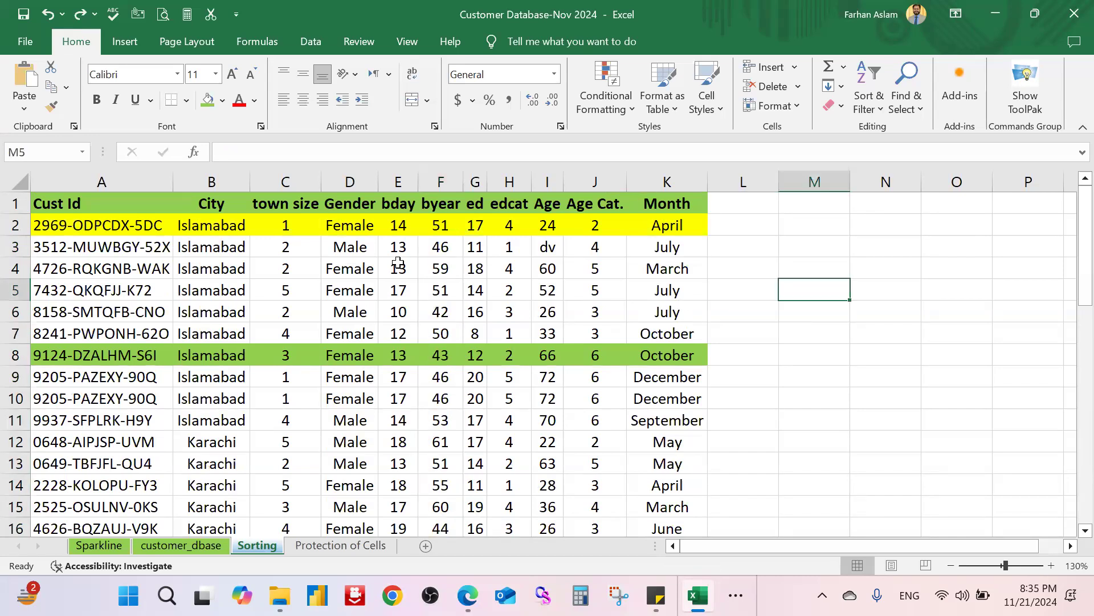
left_click(441, 225)
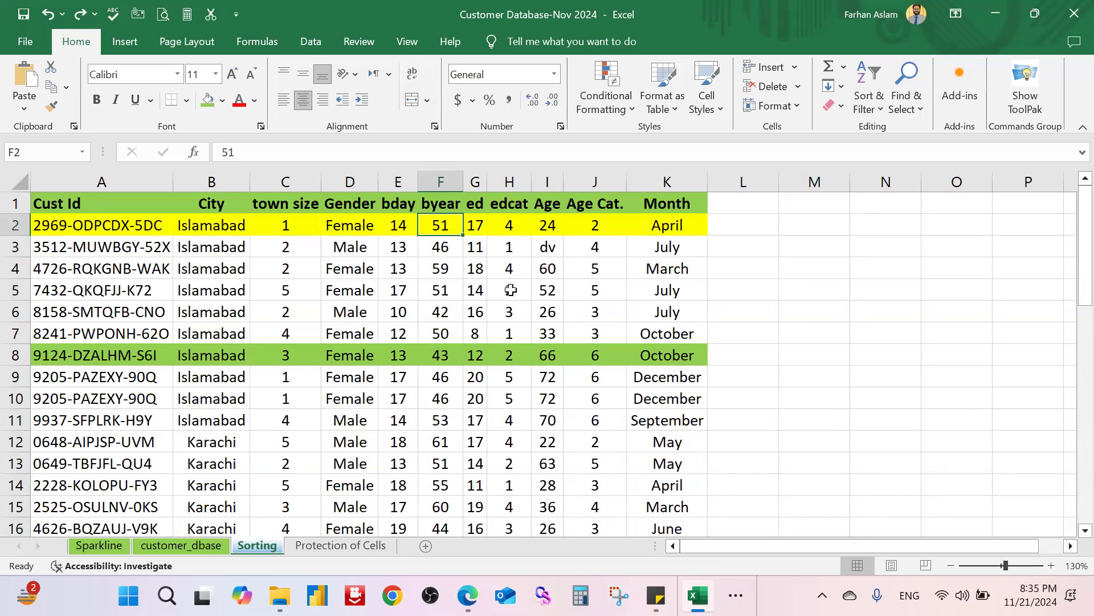
key("ctrl+shift+Down")
key("ctrl+BackSpace")
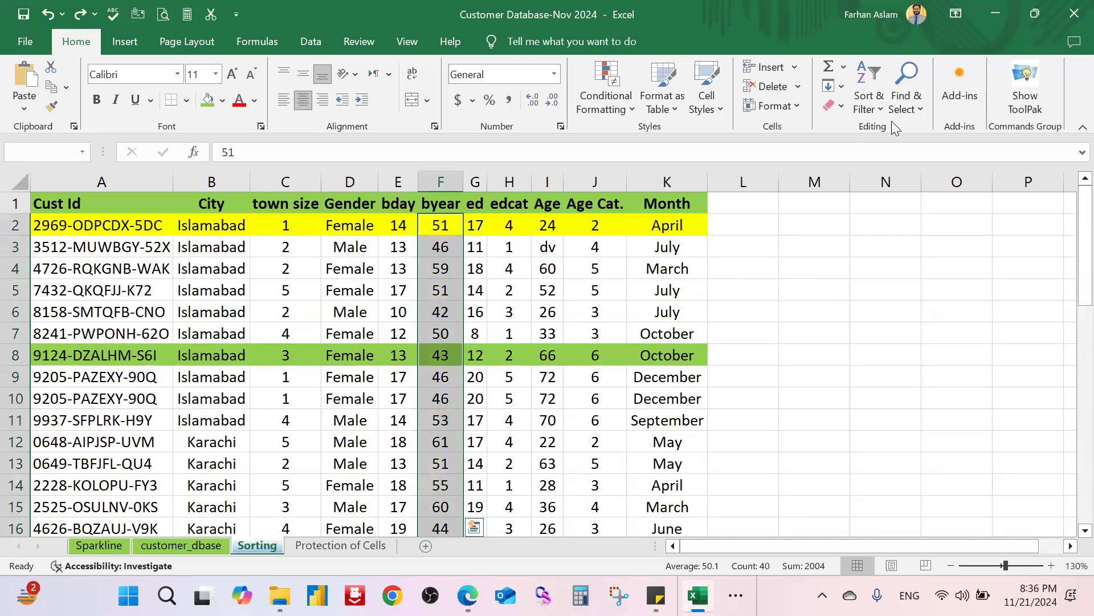
left_click(874, 107)
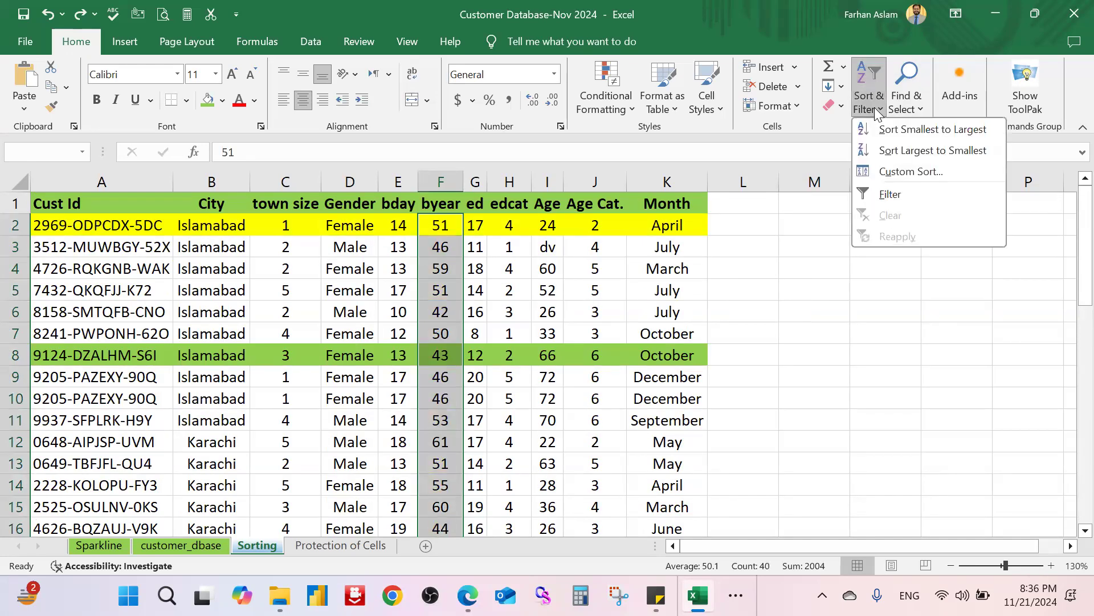
left_click(930, 134)
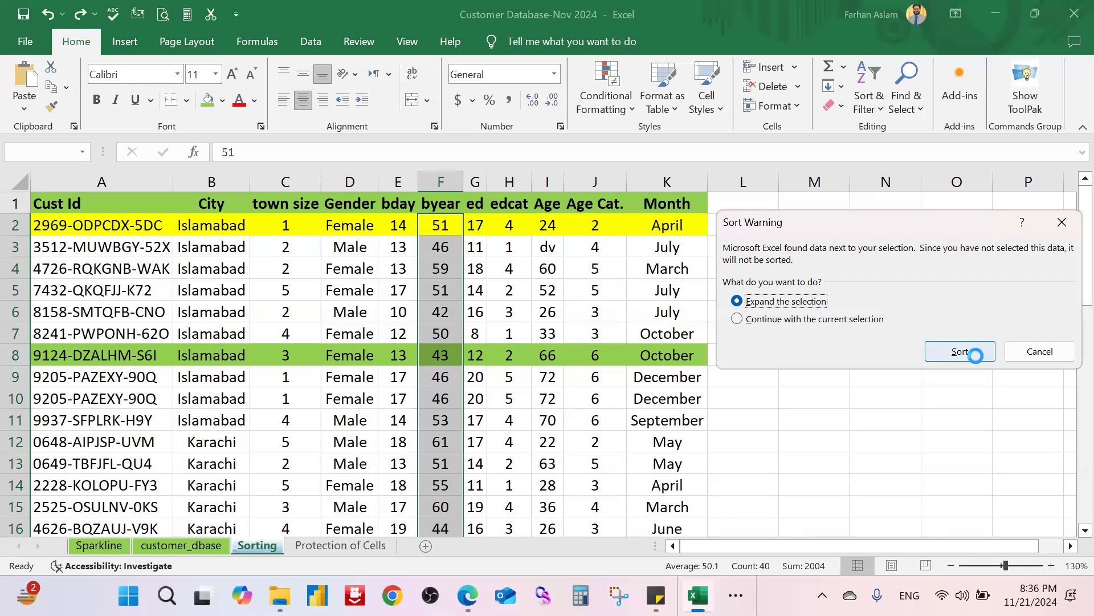
Step: Expand the byear sort to whole rows, then verify F2 and F41 hold the smallest and largest years
left_click(964, 354)
left_click(869, 332)
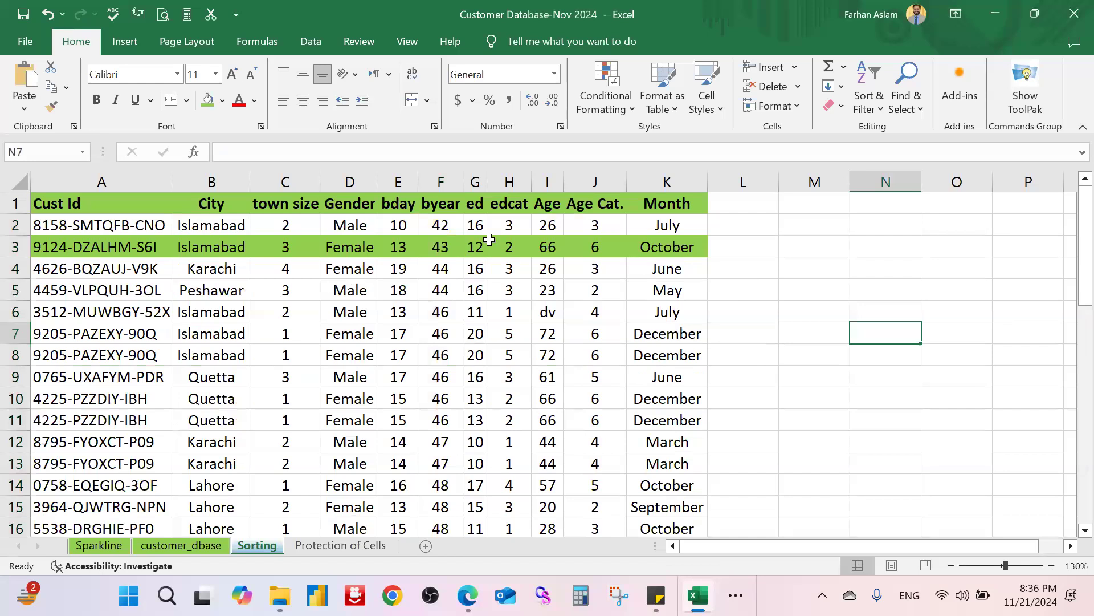
left_click(441, 226)
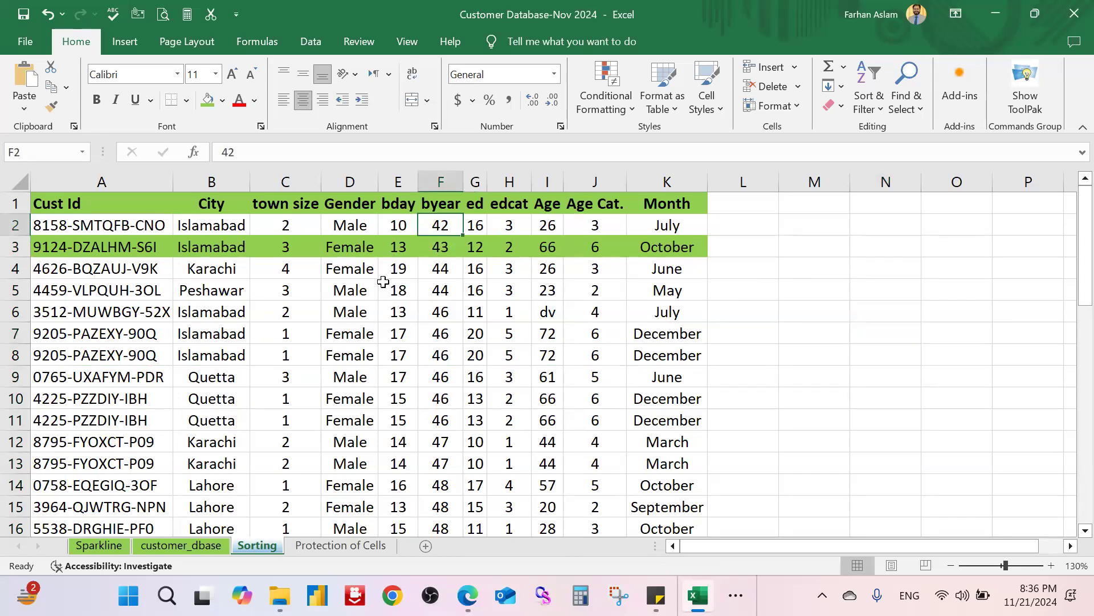
scroll(451, 437, "down", 9)
scroll(451, 436, "down", 3)
left_click(438, 290)
scroll(454, 347, "up", 12)
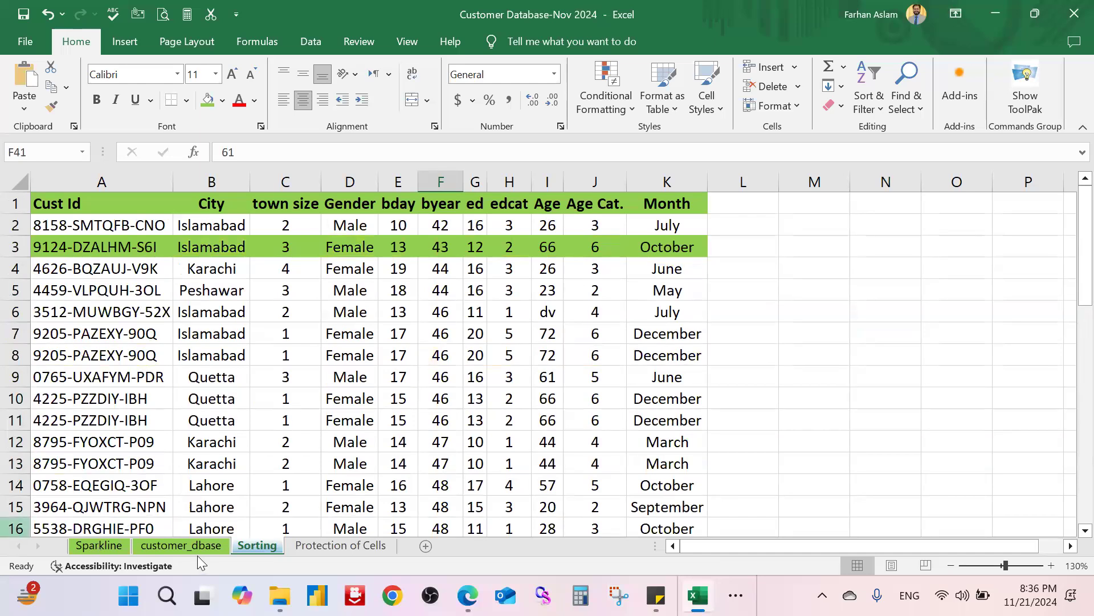
left_click(170, 548)
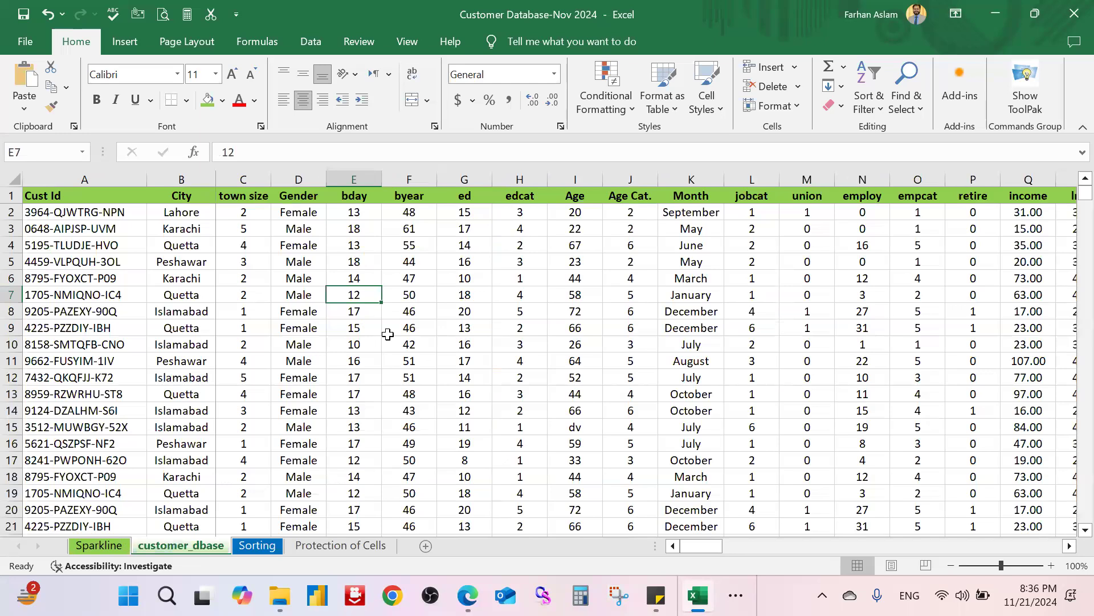
left_click(258, 546)
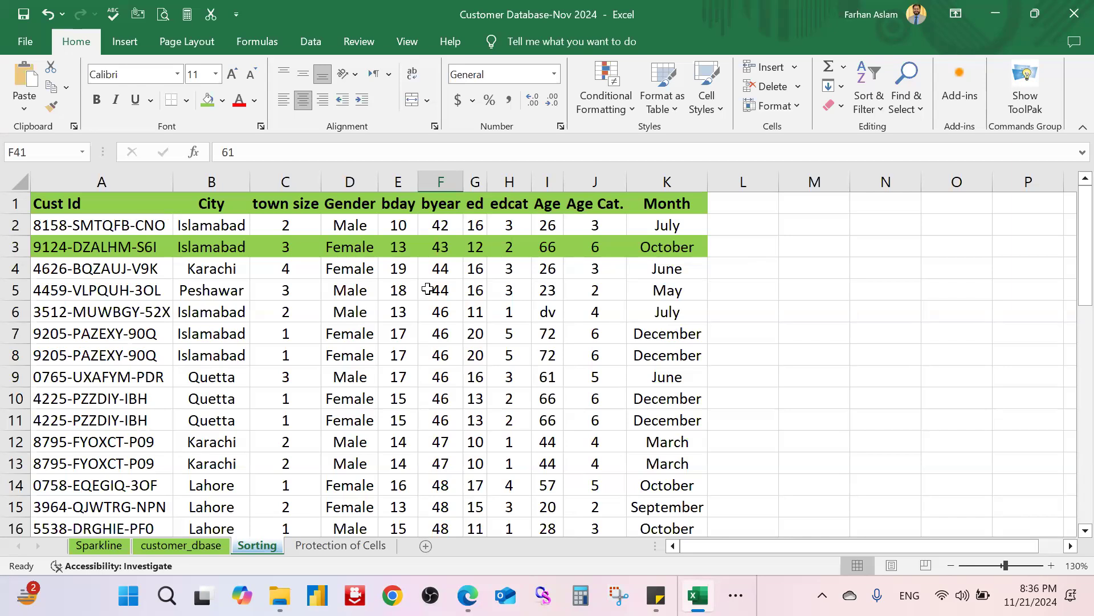
Step: Undo four times to reverse the byear and City sorts and the row 12 yellow fill
left_click(794, 315)
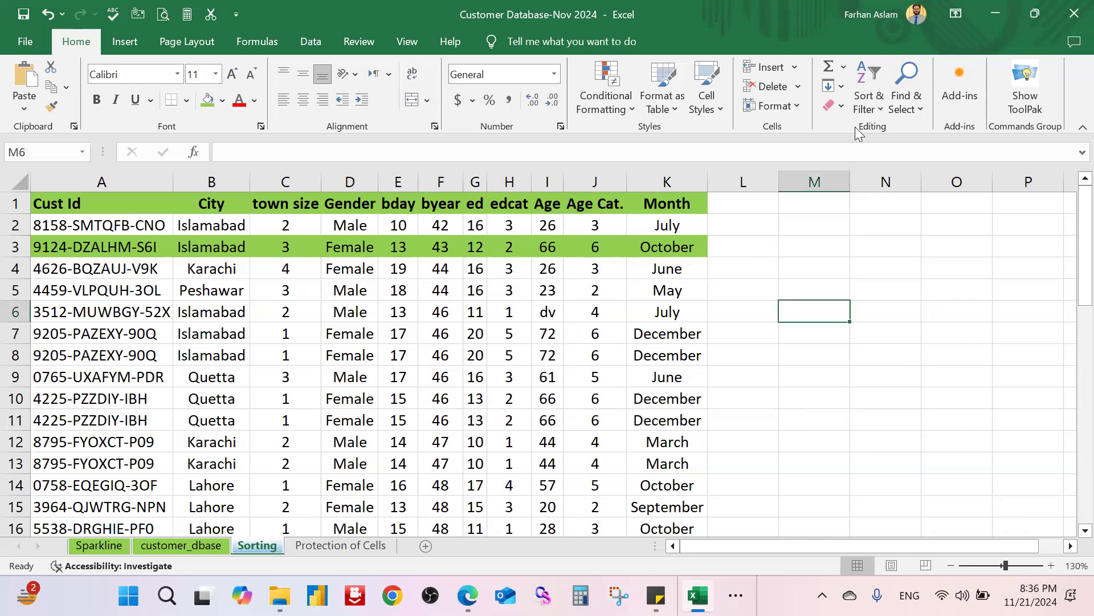
left_click(871, 108)
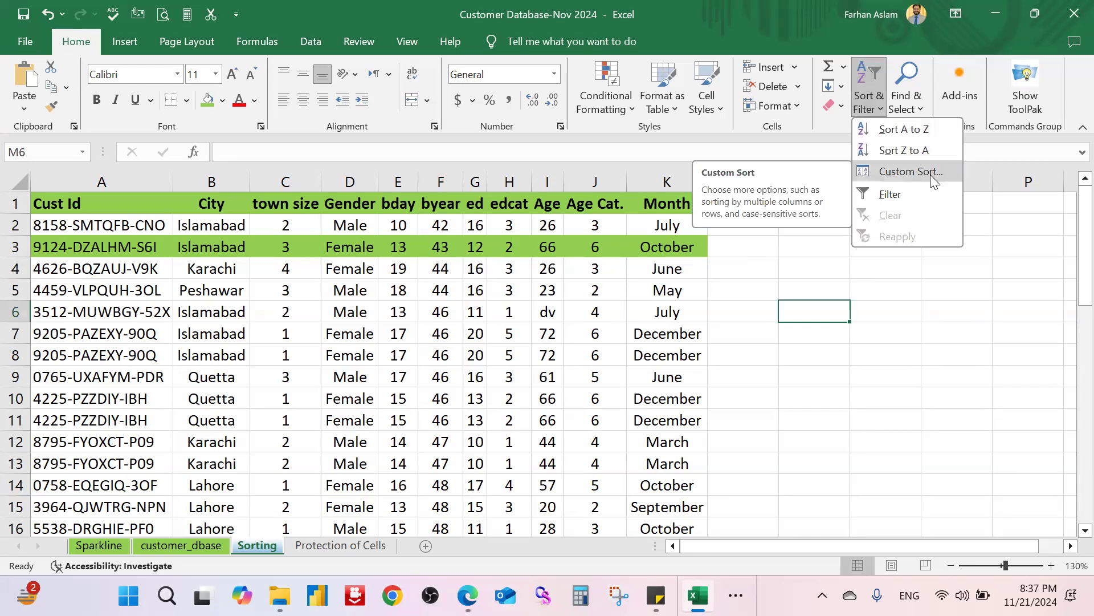
left_click(868, 359)
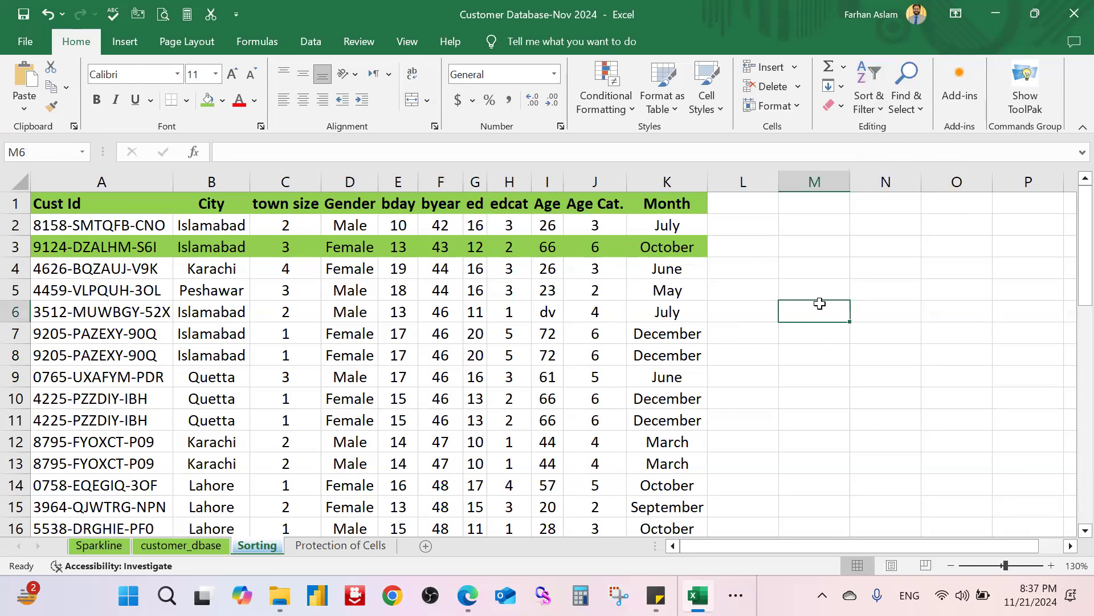
left_click(869, 253)
key("ctrl+z")
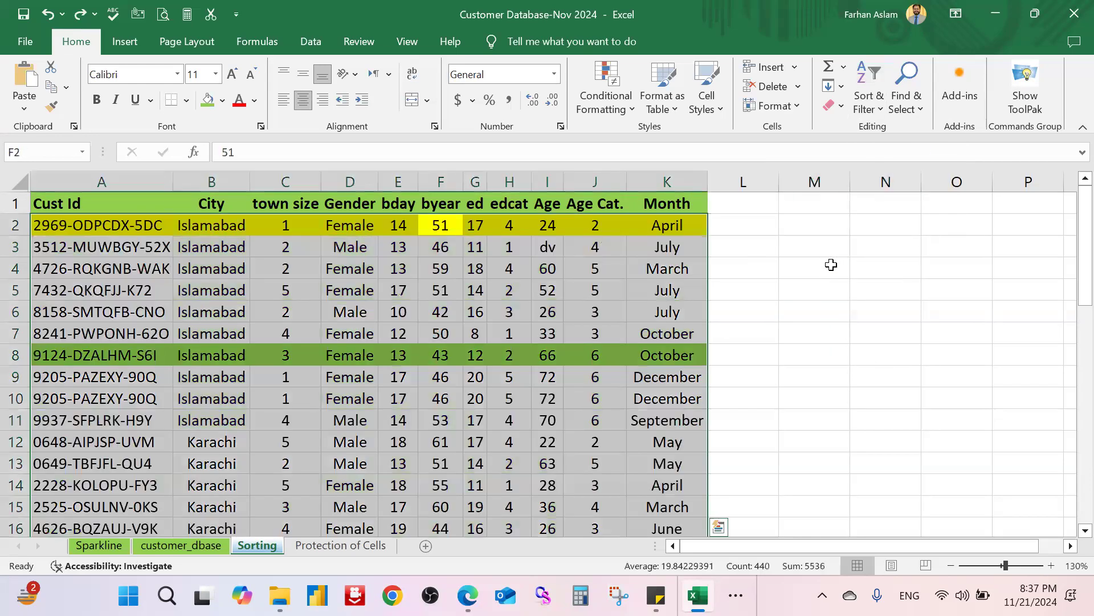
key("ctrl+z")
key("ctrl+z")
key("ctrl+z")
key("ctrl+z")
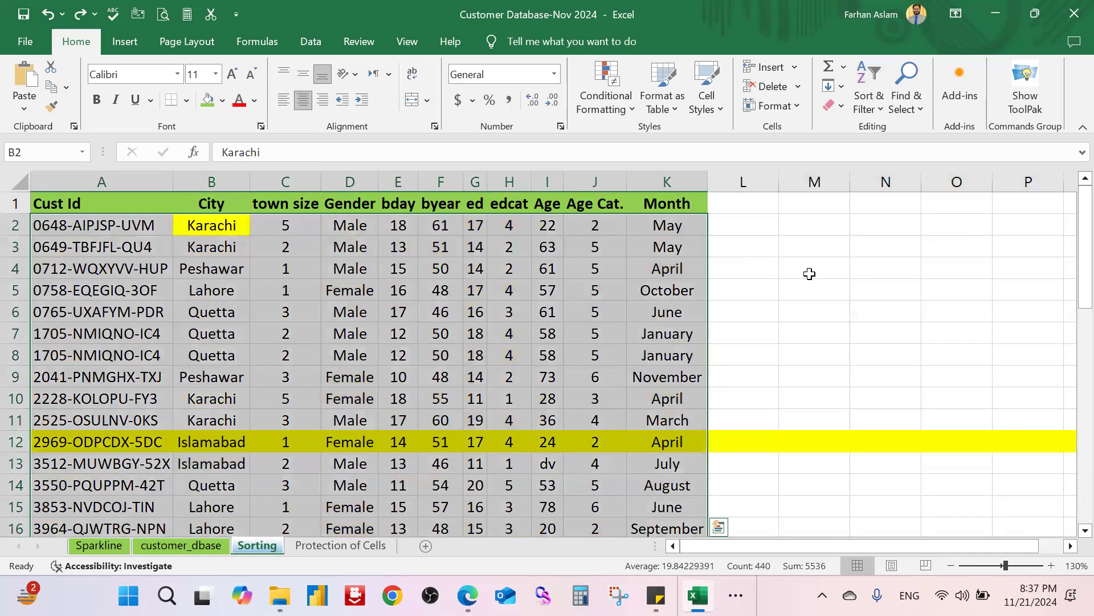
key("ctrl+z")
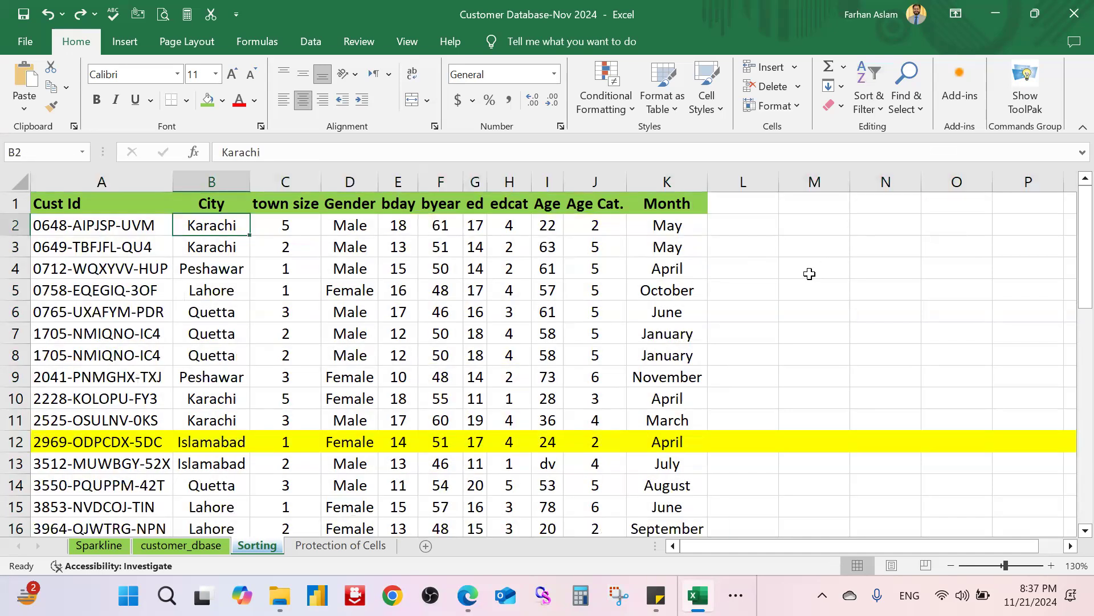
key("ctrl+z")
left_click(809, 273)
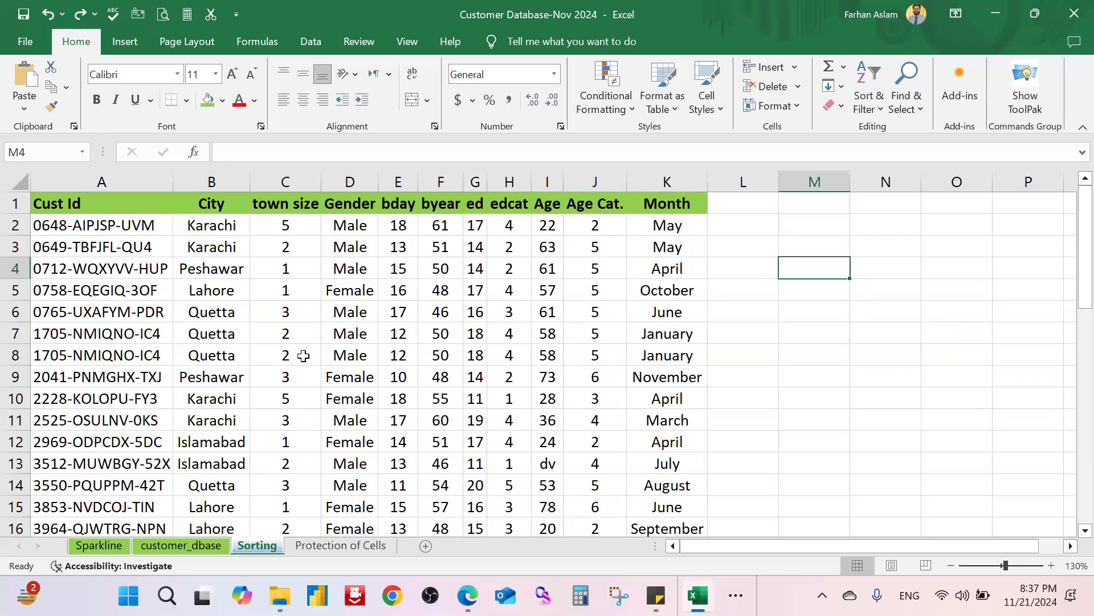
Step: Select the table data from A2 through the last row, then clear that selection
scroll(295, 357, "down", 9)
scroll(299, 359, "up", 9)
left_click(817, 346)
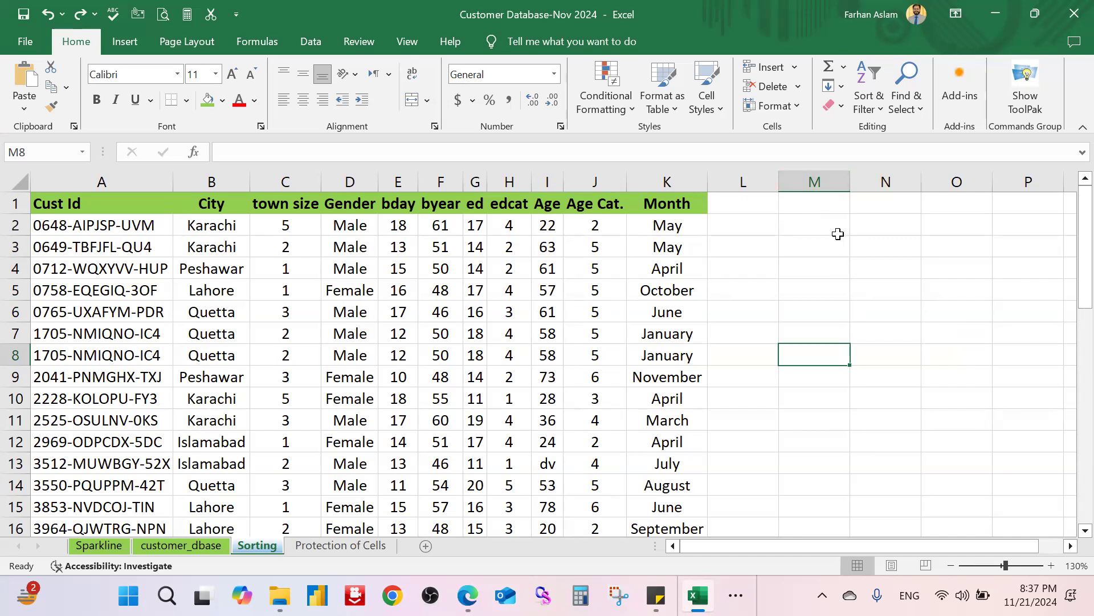
left_click(129, 212)
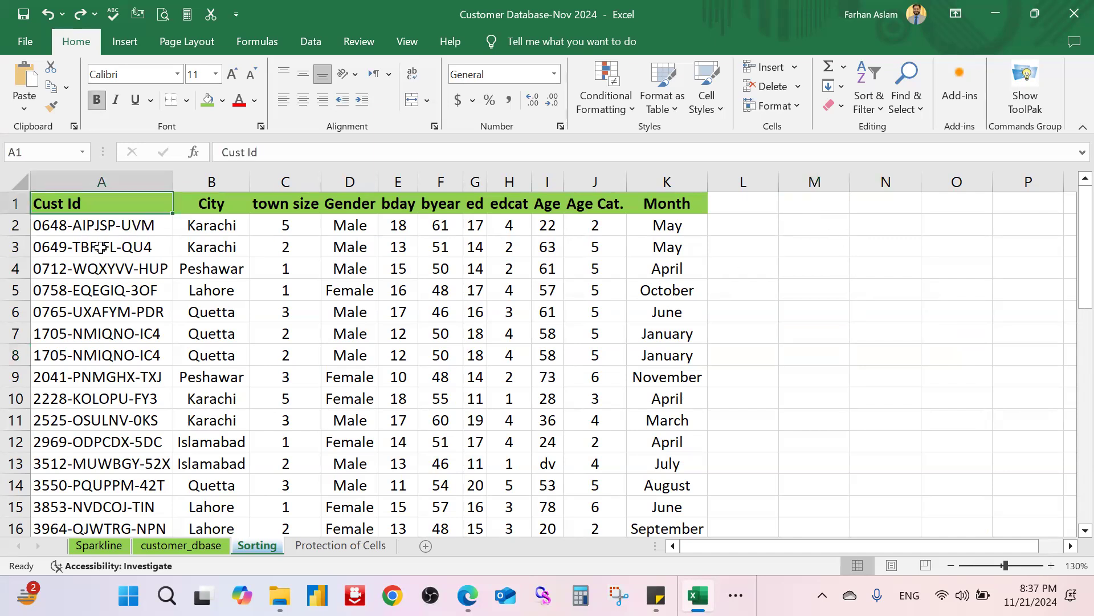
left_click(103, 227)
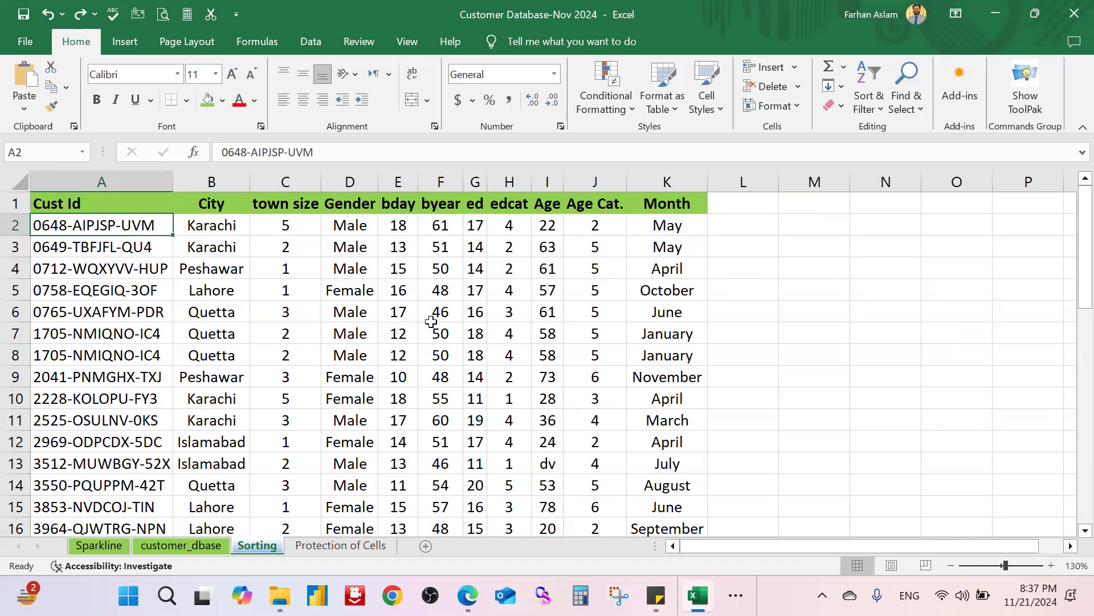
key("ctrl+shift+Right")
key("shift+Down")
key("ctrl+shift+Down")
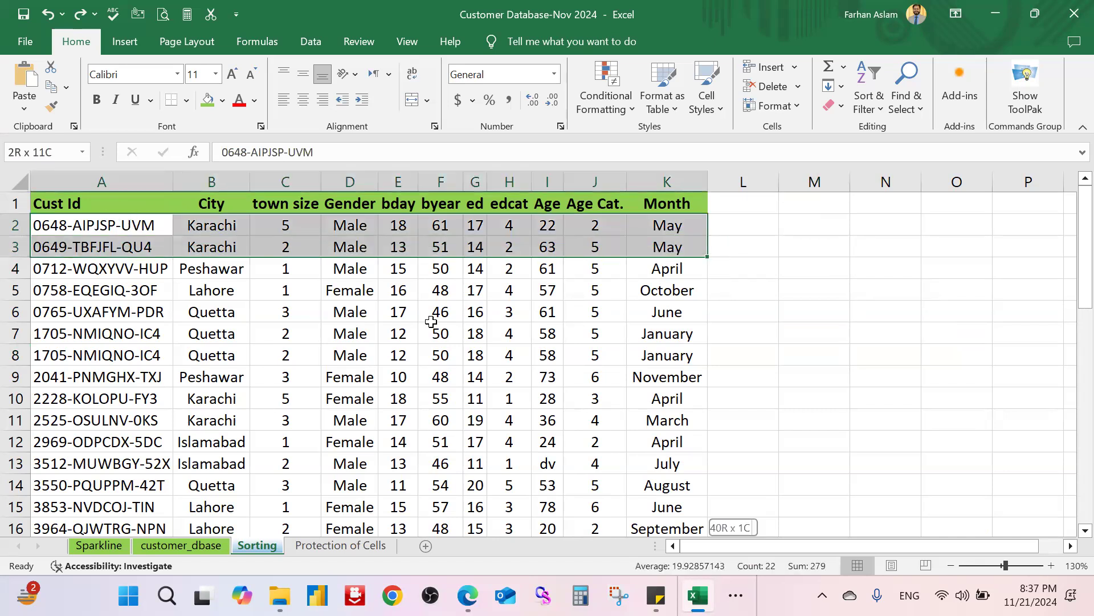
scroll(445, 352, "down", 2)
scroll(864, 320, "up", 1)
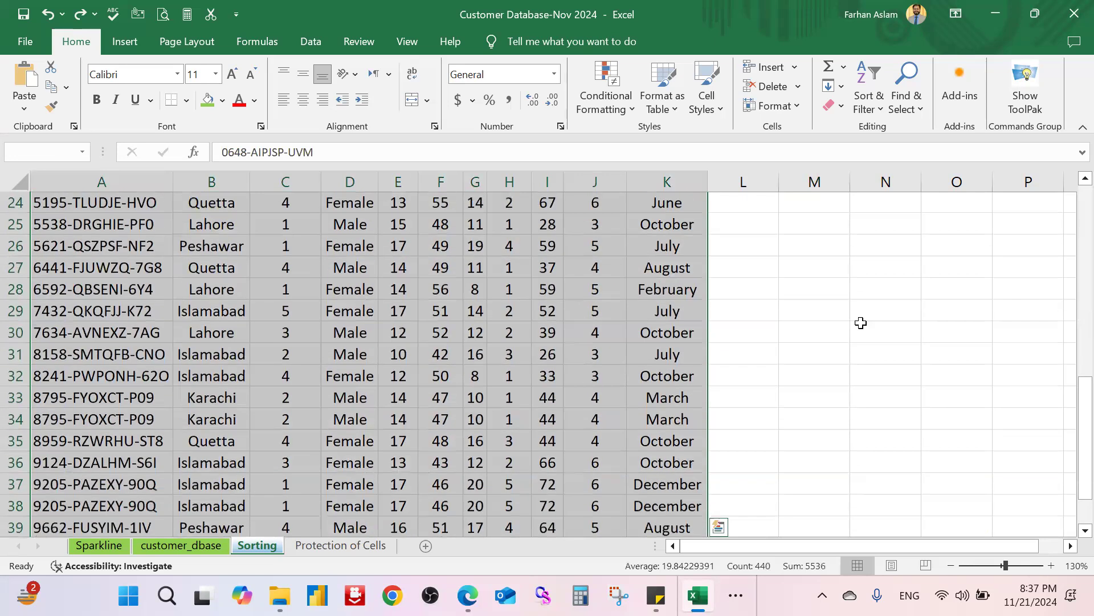
left_click(861, 321)
scroll(467, 301, "up", 8)
Step: Select A1:K41 starting from the Cust Id header
left_click(141, 203)
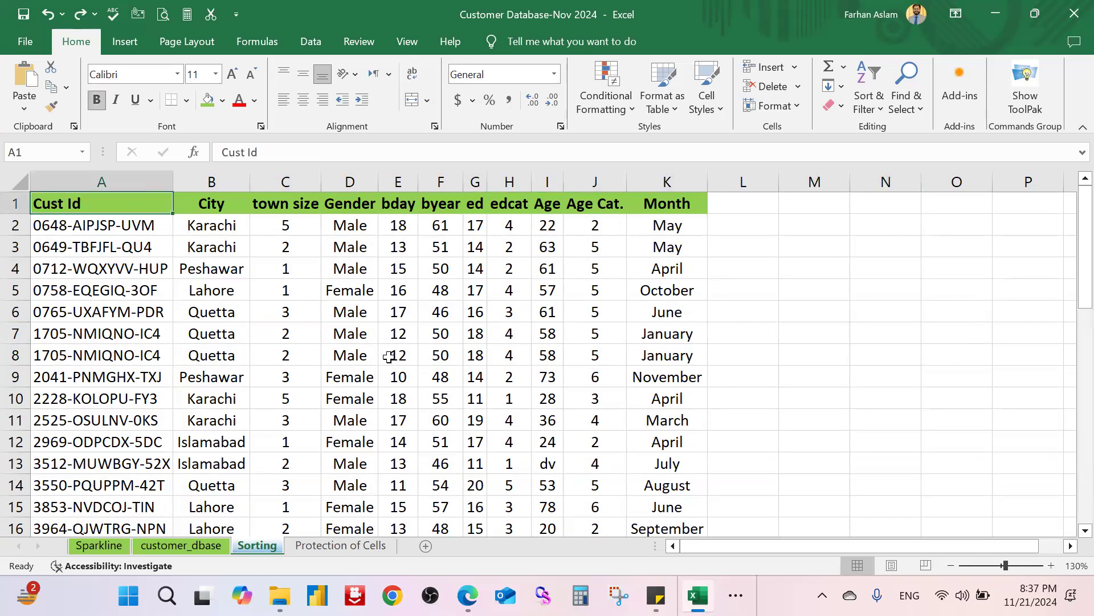
key("ctrl+shift+Right")
key("ctrl+shift+Down")
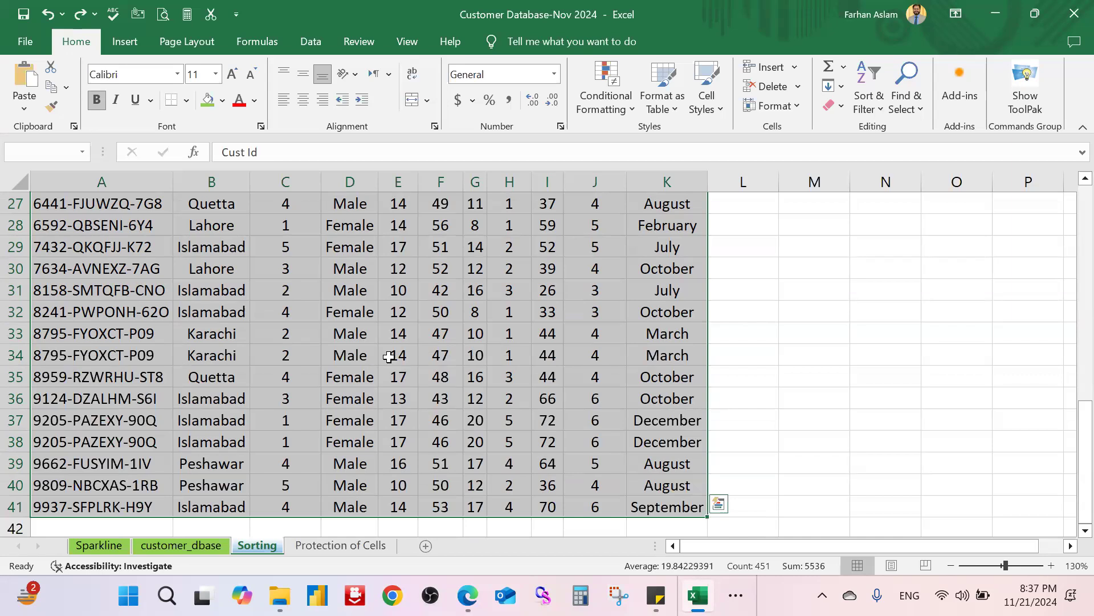
scroll(389, 356, "up", 9)
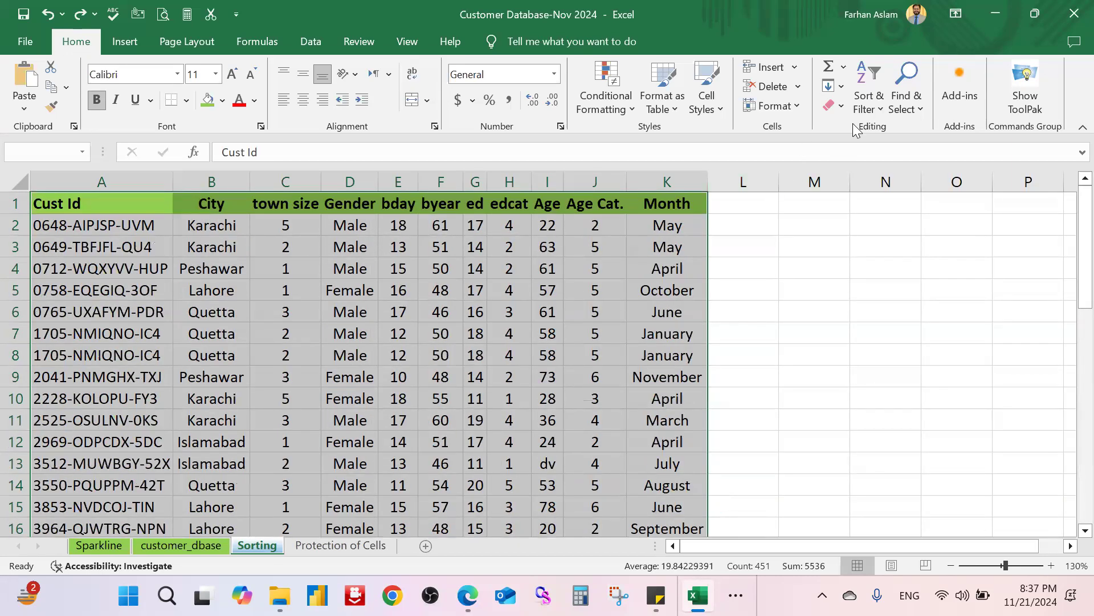
Step: Open Custom Sort for the table and move the Sort dialog to the screen centre
left_click(878, 110)
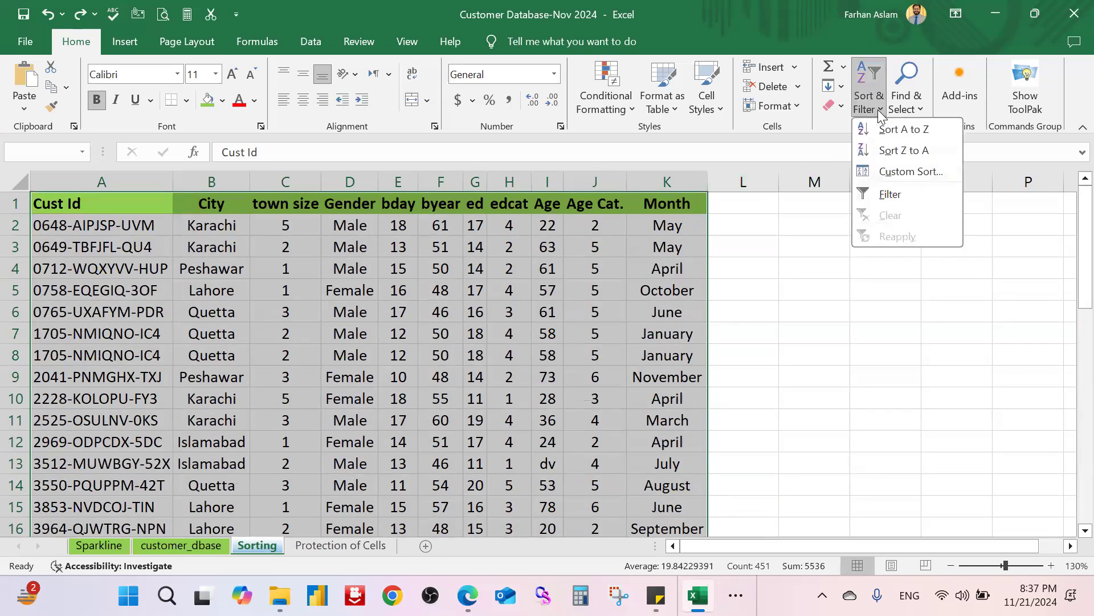
left_click(926, 173)
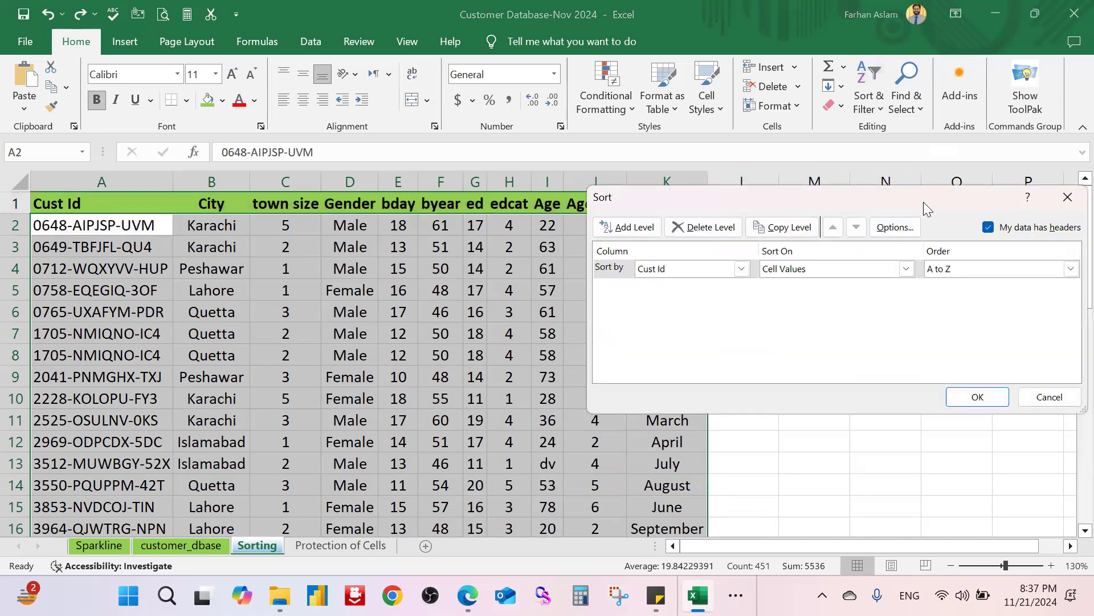
left_click_drag(814, 197, 682, 268)
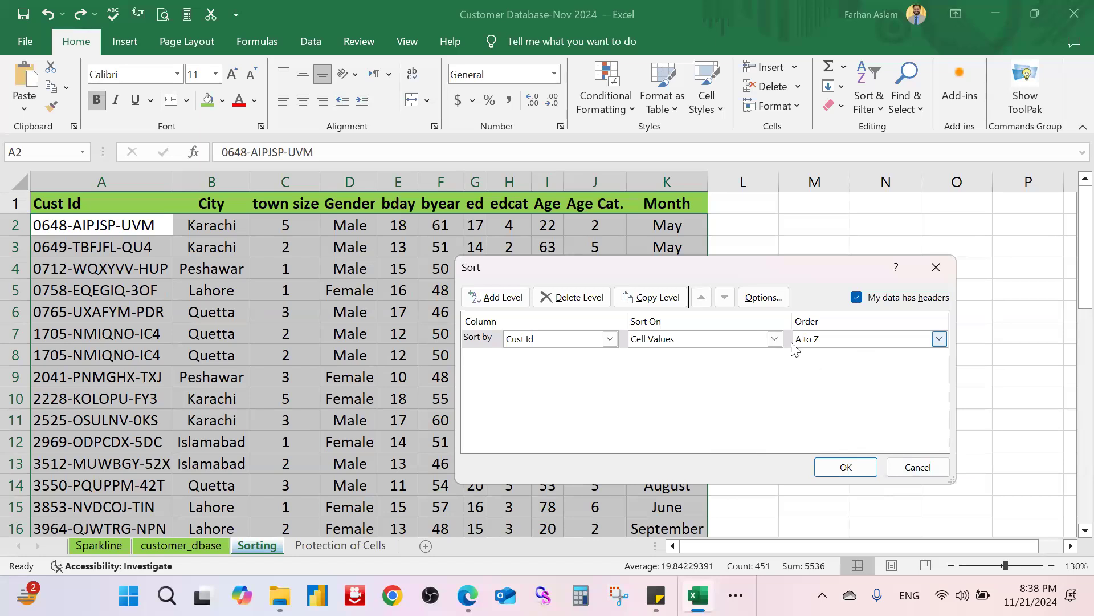
left_click_drag(796, 264, 788, 292)
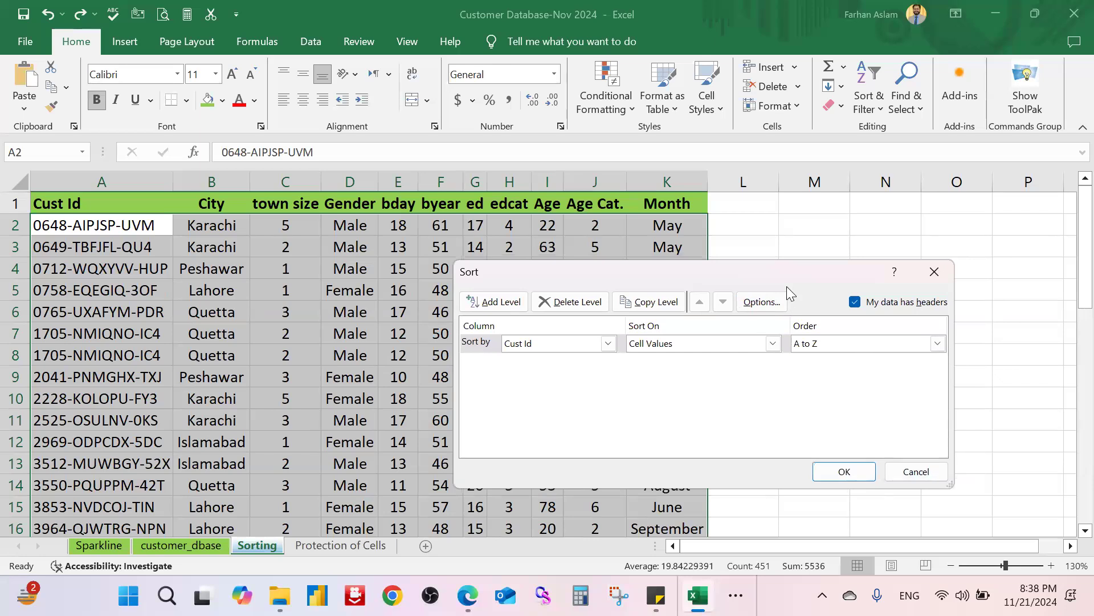
left_click_drag(787, 287, 717, 293)
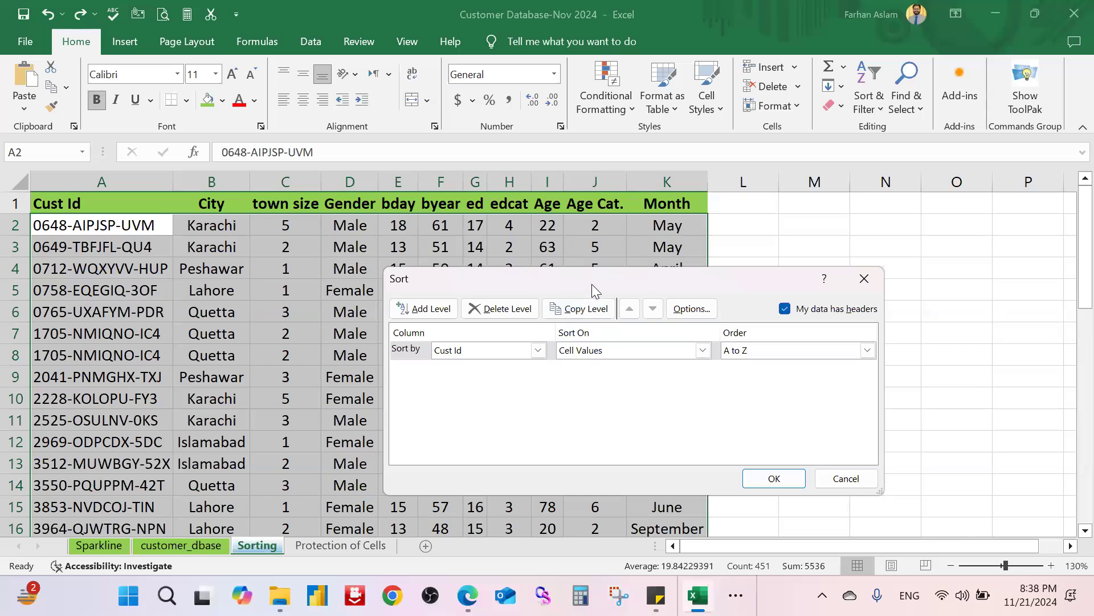
left_click_drag(592, 284, 533, 277)
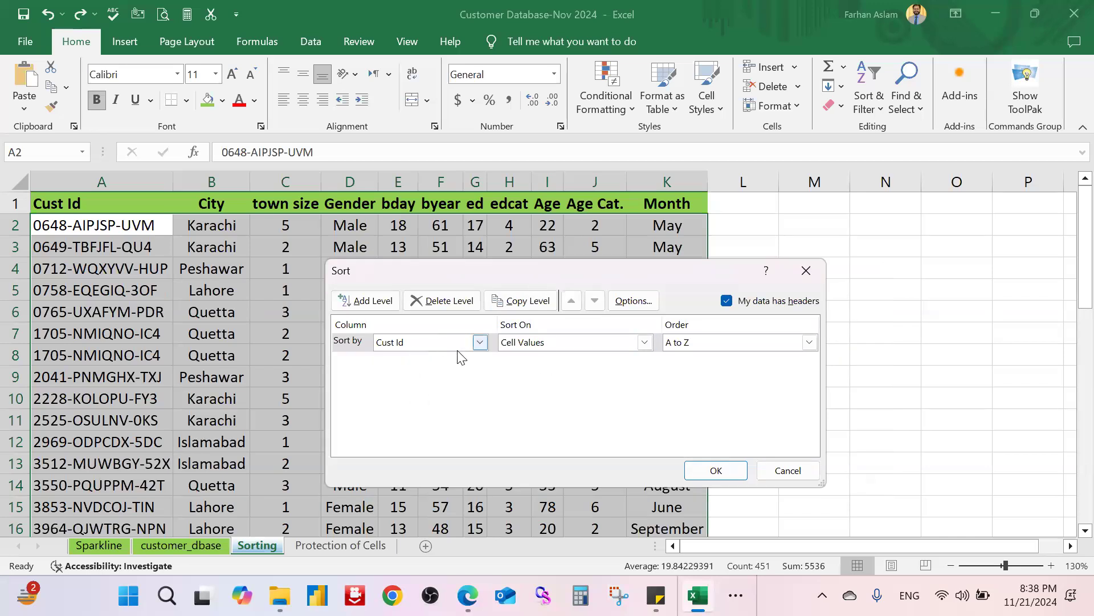
Step: Change the first level to sort by City on Cell Values, A to Z
left_click(479, 342)
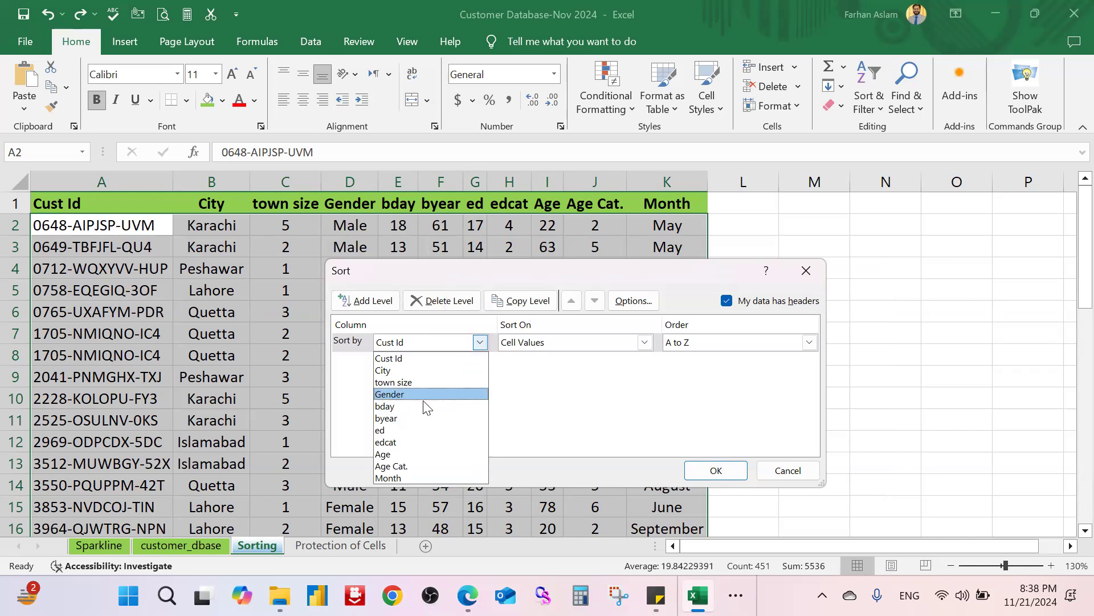
left_click(425, 371)
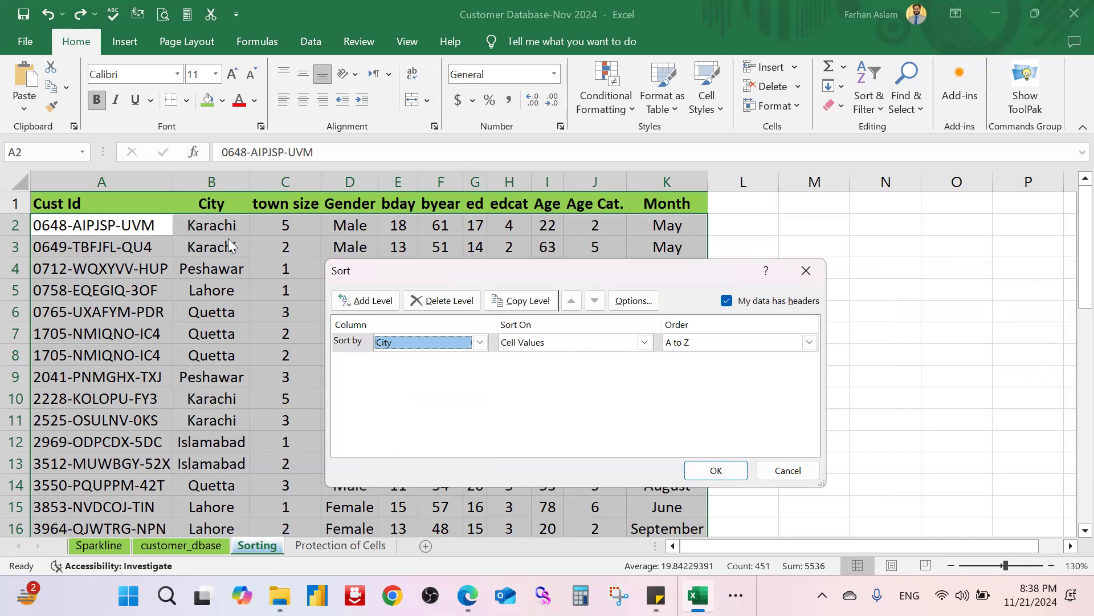
left_click(634, 345)
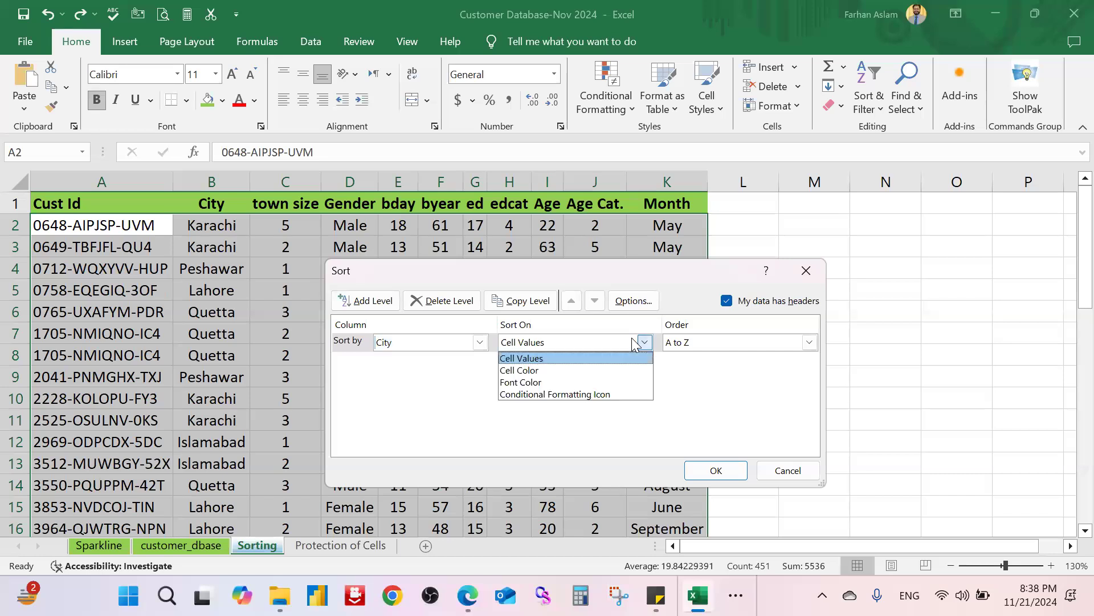
left_click(635, 344)
left_click(634, 344)
left_click(633, 344)
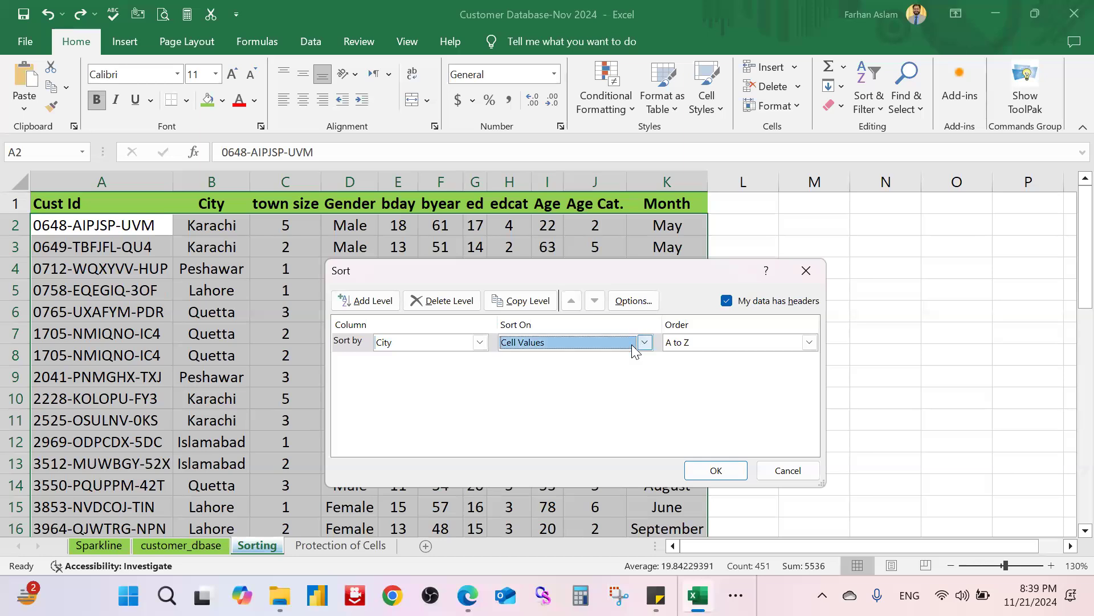
left_click(760, 345)
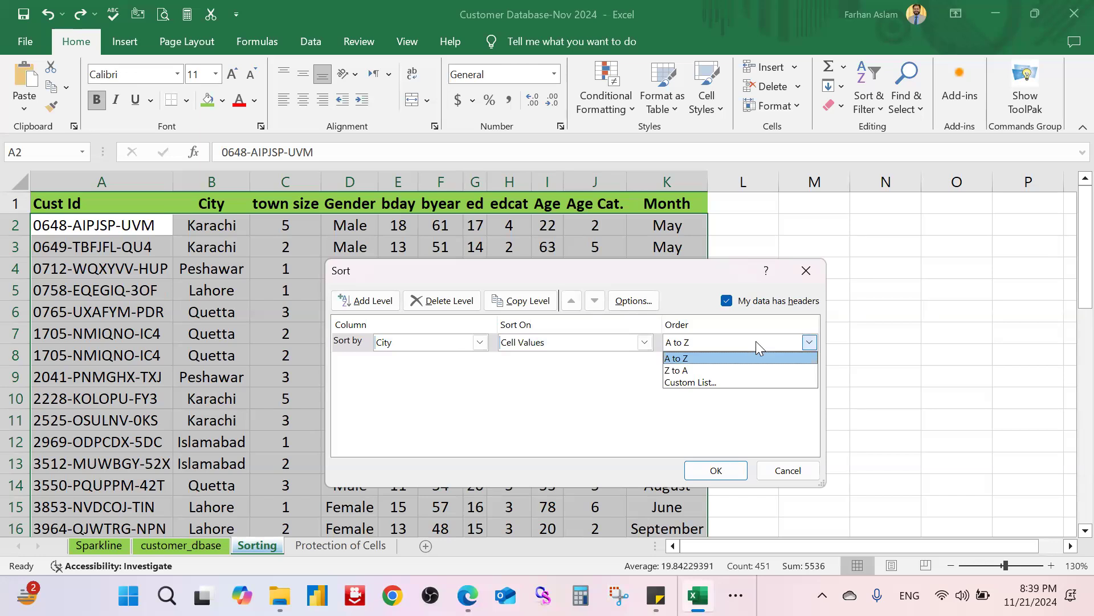
left_click(735, 360)
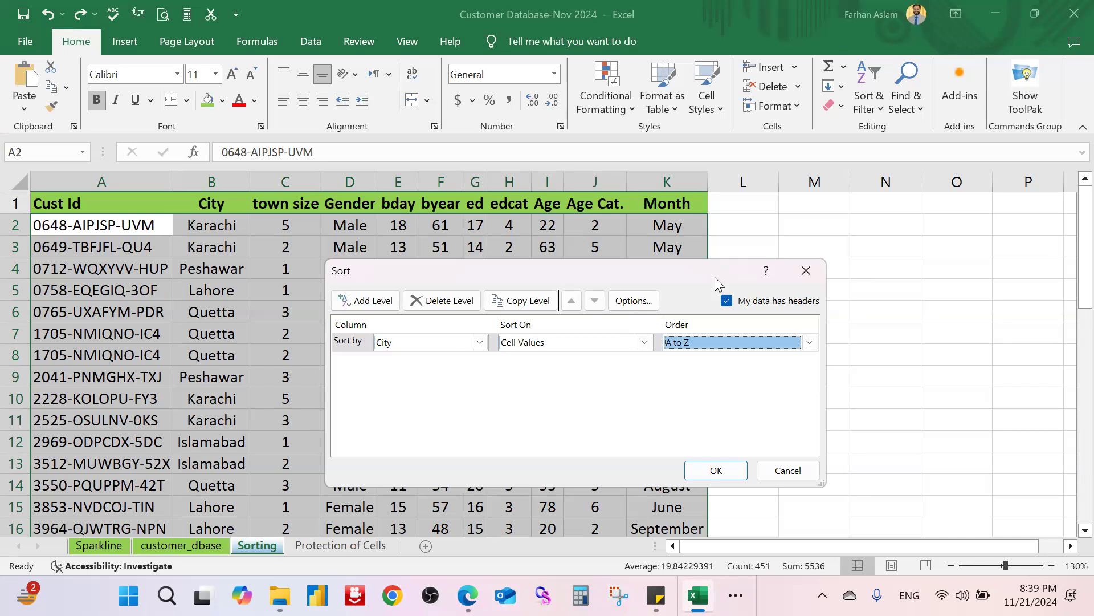
left_click_drag(715, 277, 758, 276)
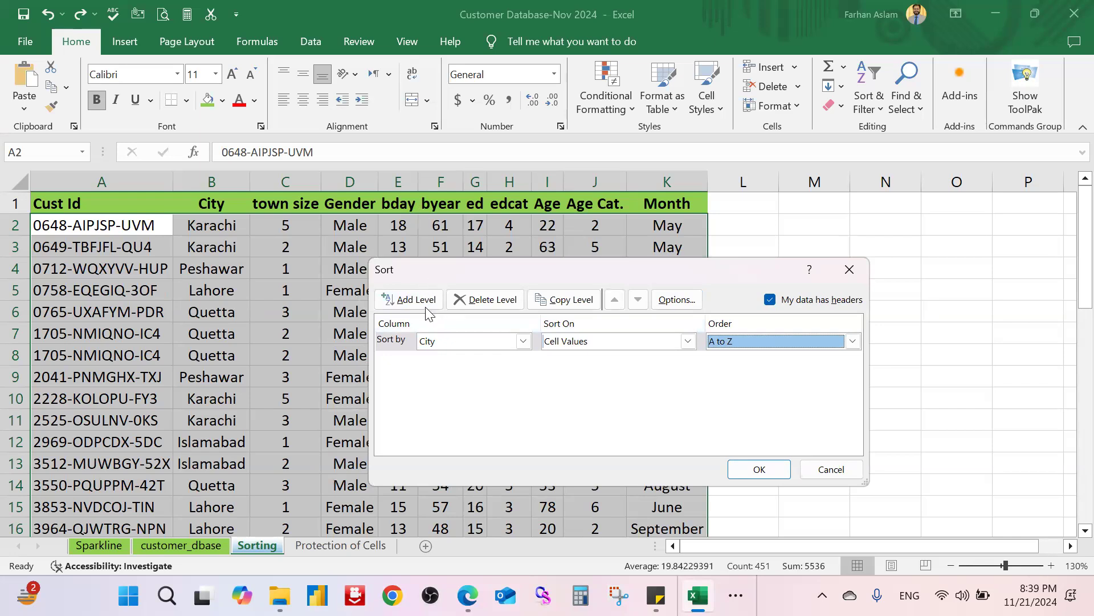
left_click_drag(502, 268, 605, 258)
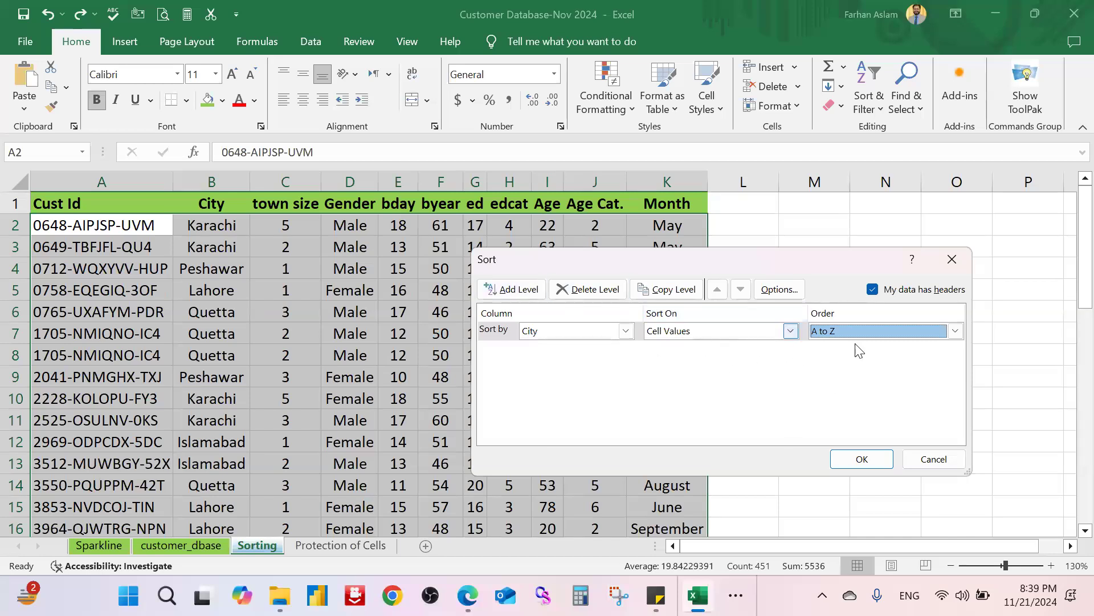
Step: Add a Then by Gender level on Cell Values and choose Custom List as its order
left_click(520, 292)
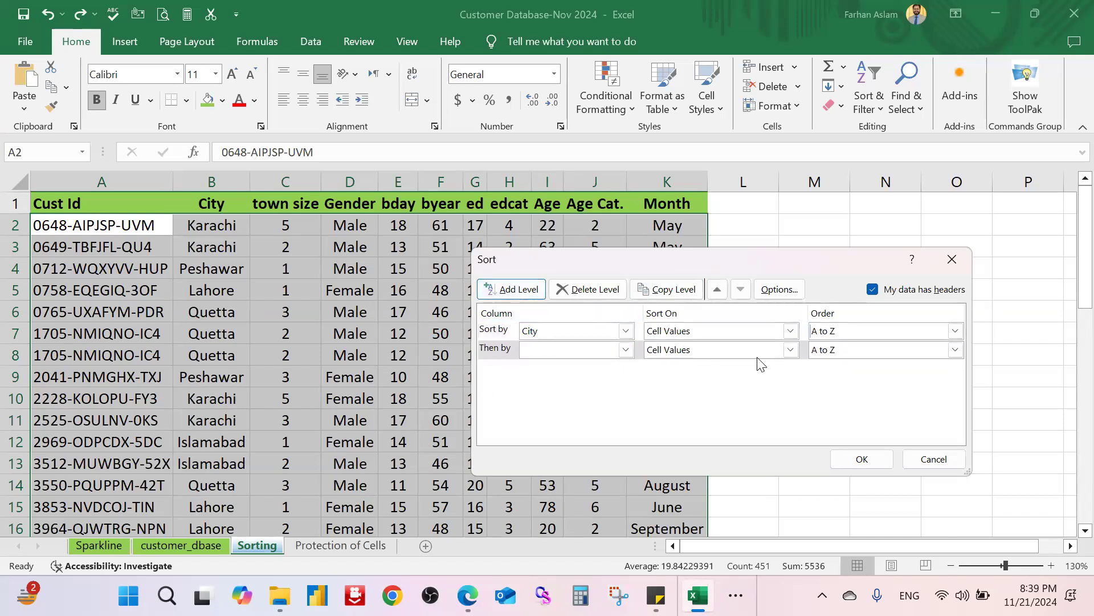
left_click(626, 349)
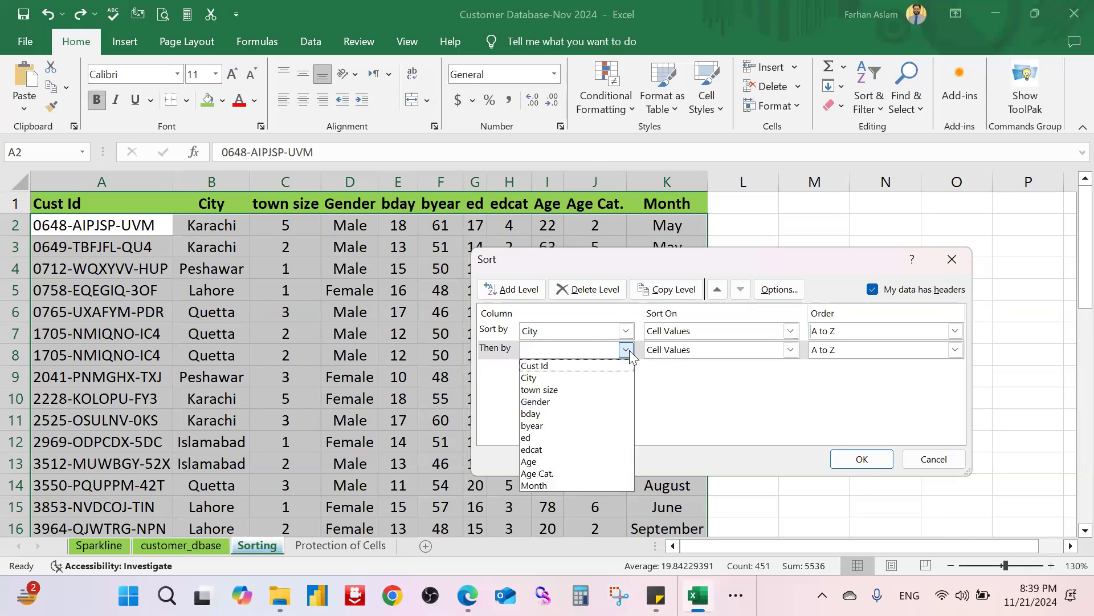
left_click(565, 401)
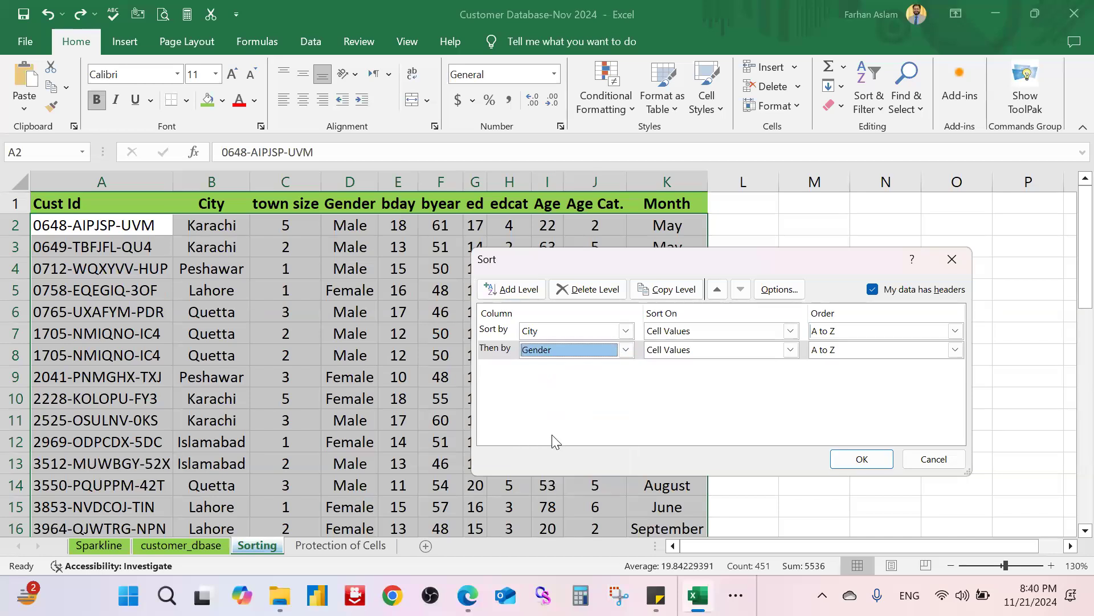
left_click(776, 349)
left_click(772, 349)
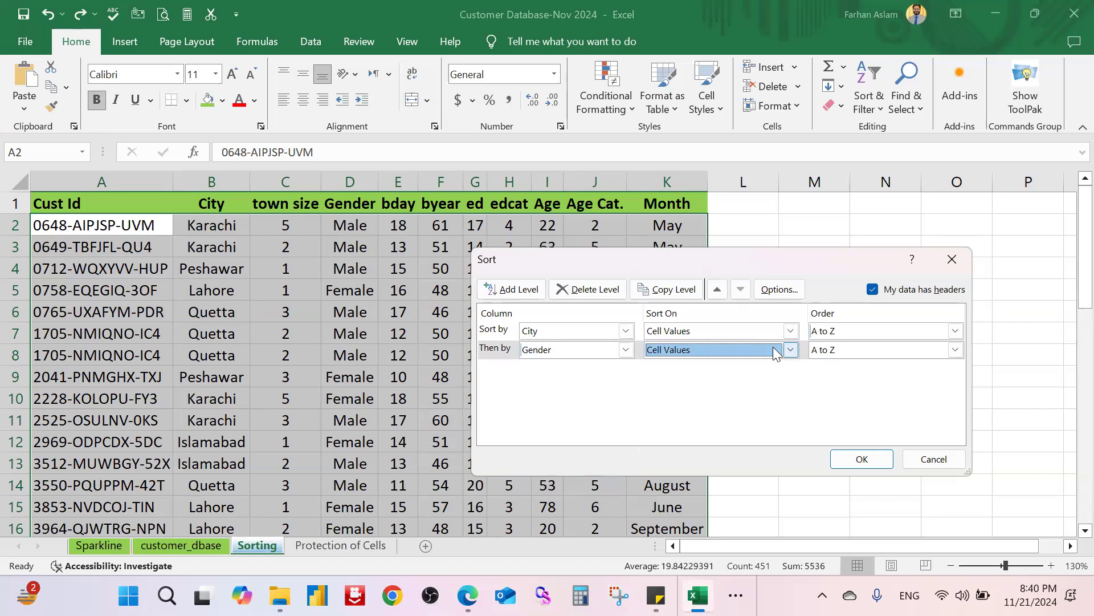
left_click(881, 350)
left_click(881, 347)
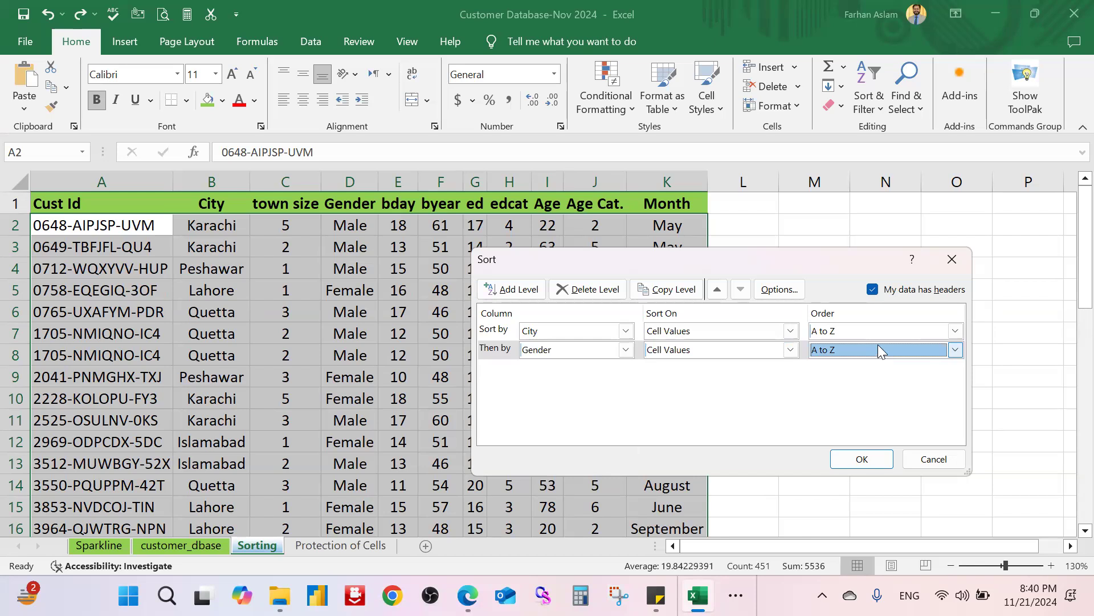
left_click(922, 347)
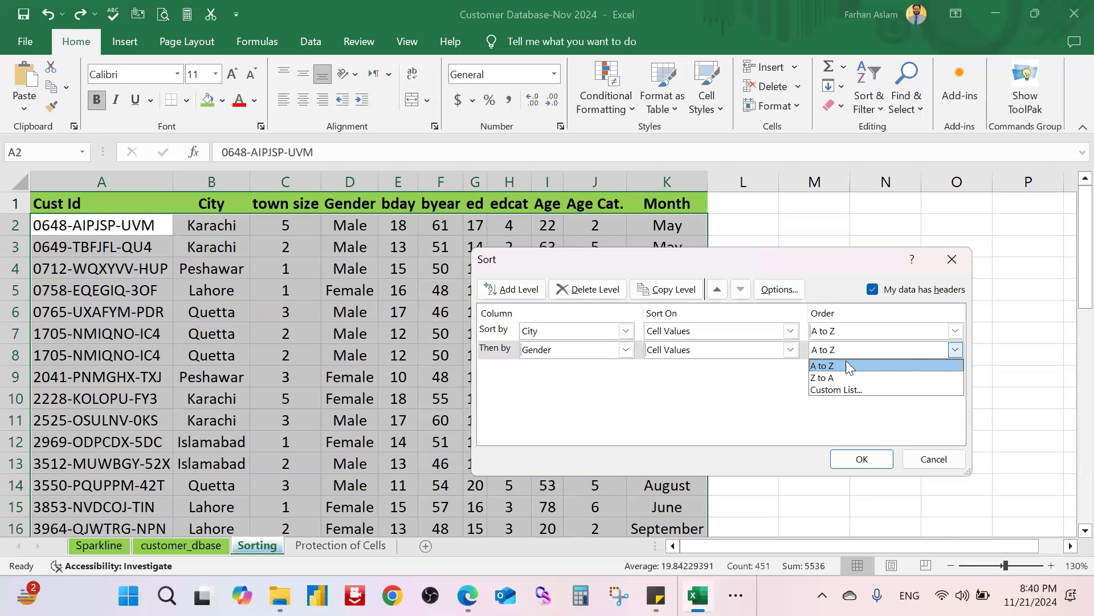
left_click(864, 391)
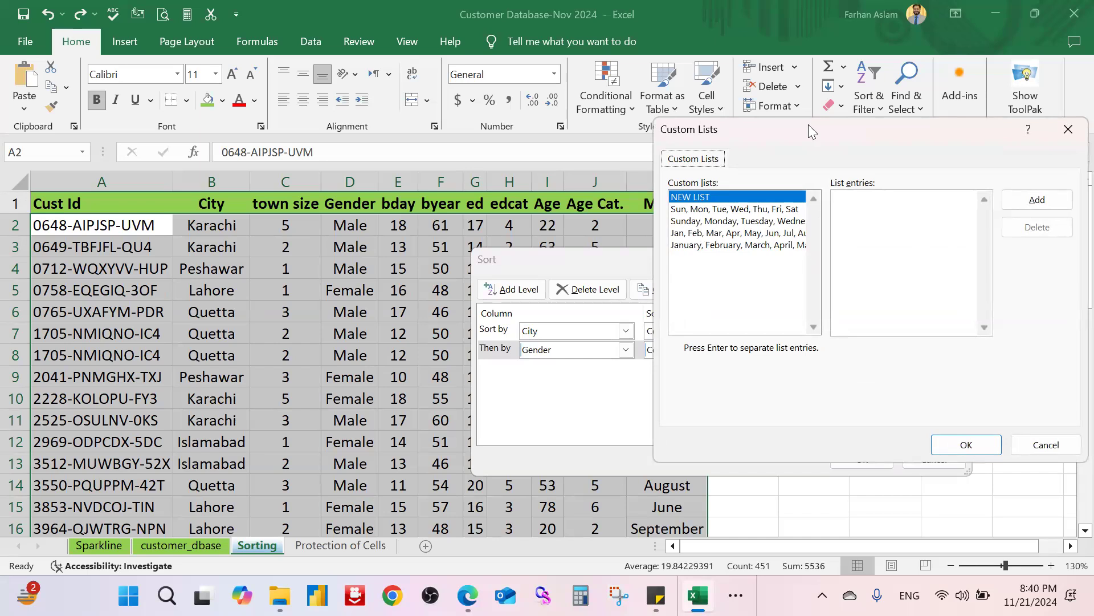
left_click_drag(808, 125, 676, 192)
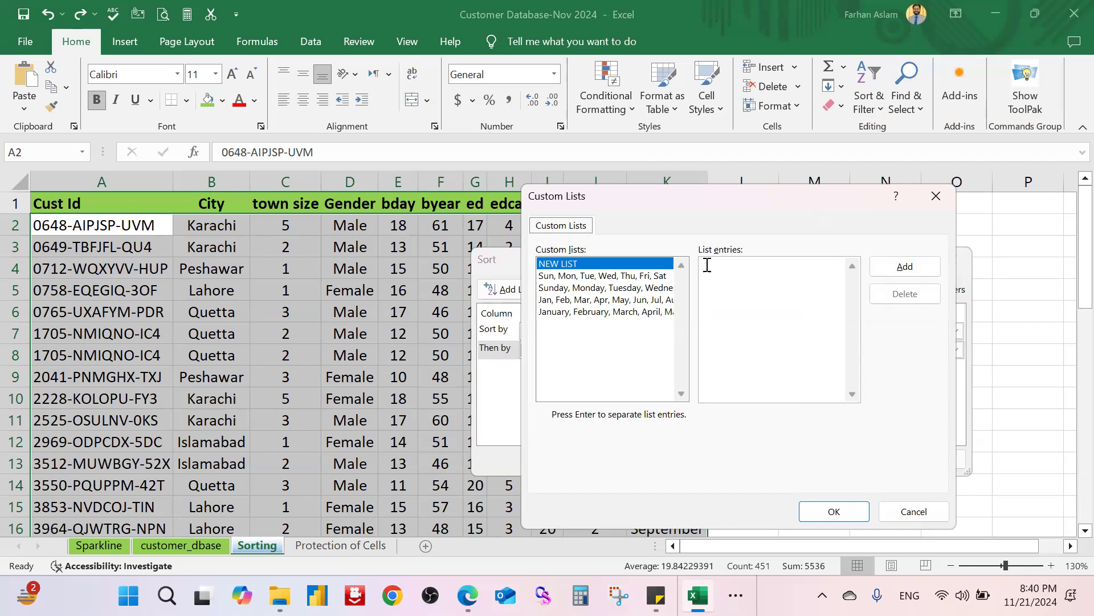
left_click(735, 266)
left_click_drag(726, 196, 745, 189)
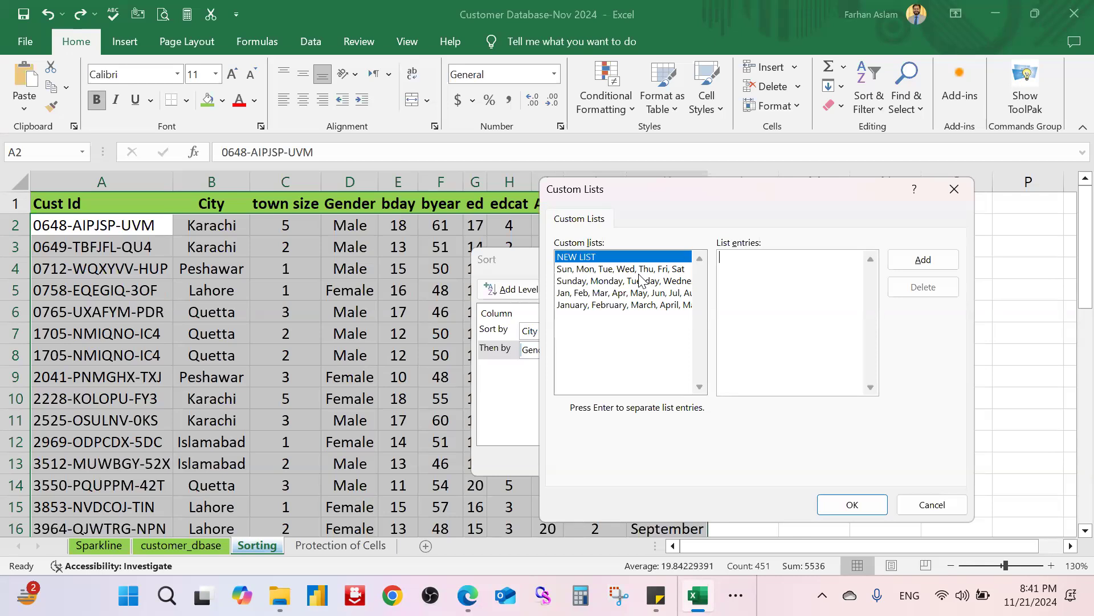
Step: Create a Male, Female custom list and use it as the Gender sort order
left_click(642, 270)
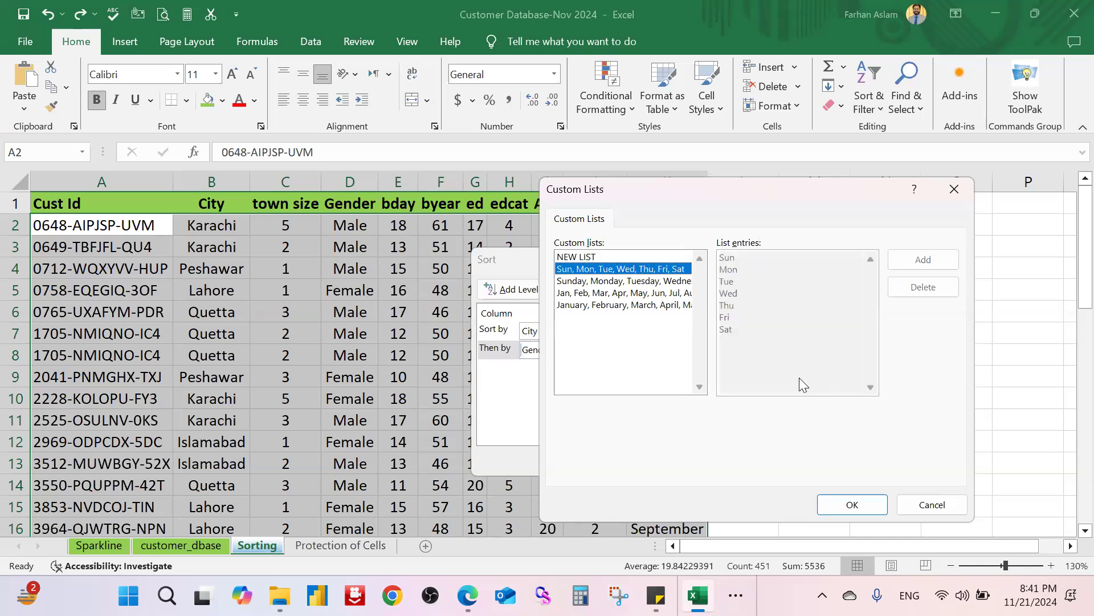
left_click(646, 292)
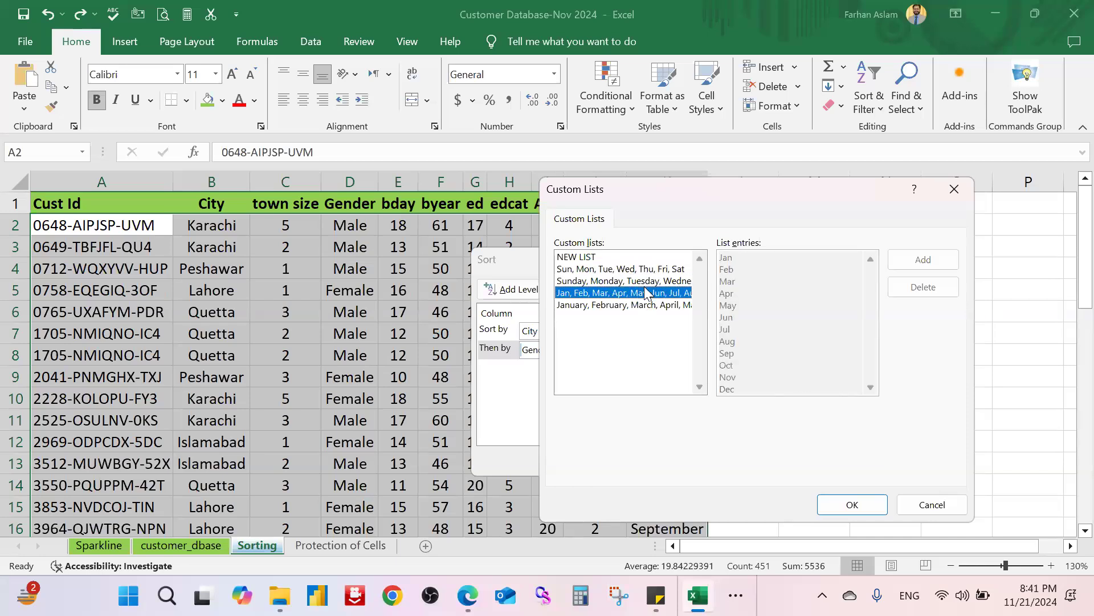
left_click(578, 257)
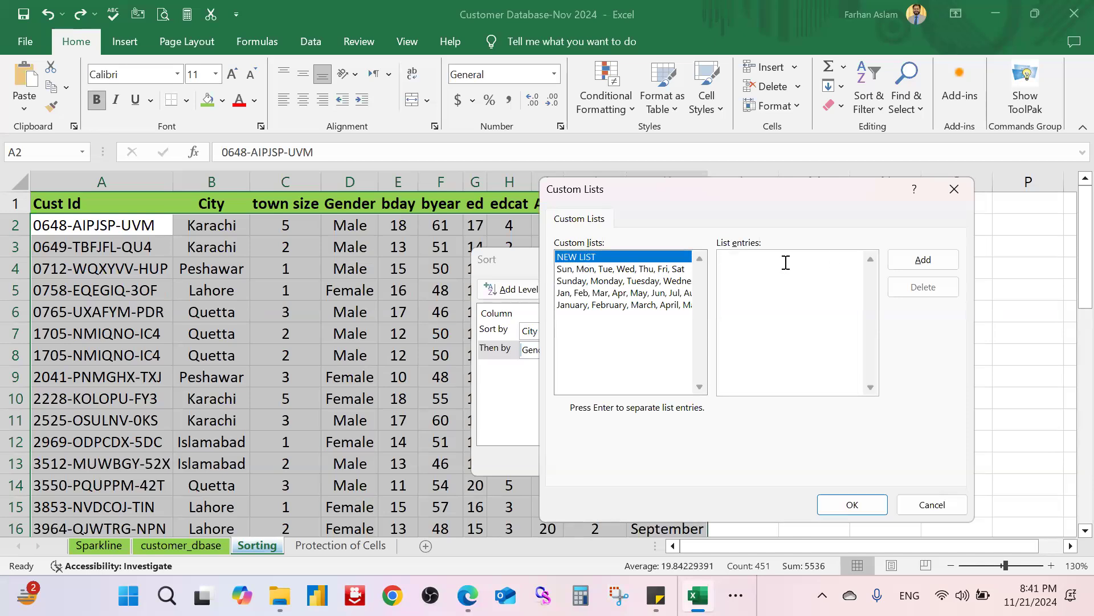
type("Male")
left_click(926, 259)
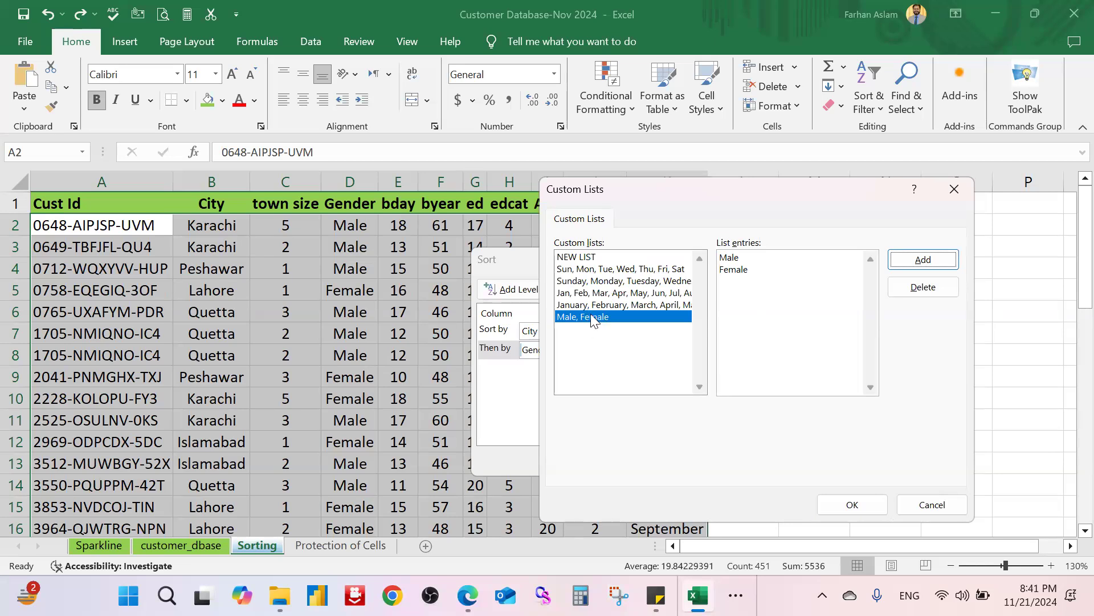
left_click(876, 507)
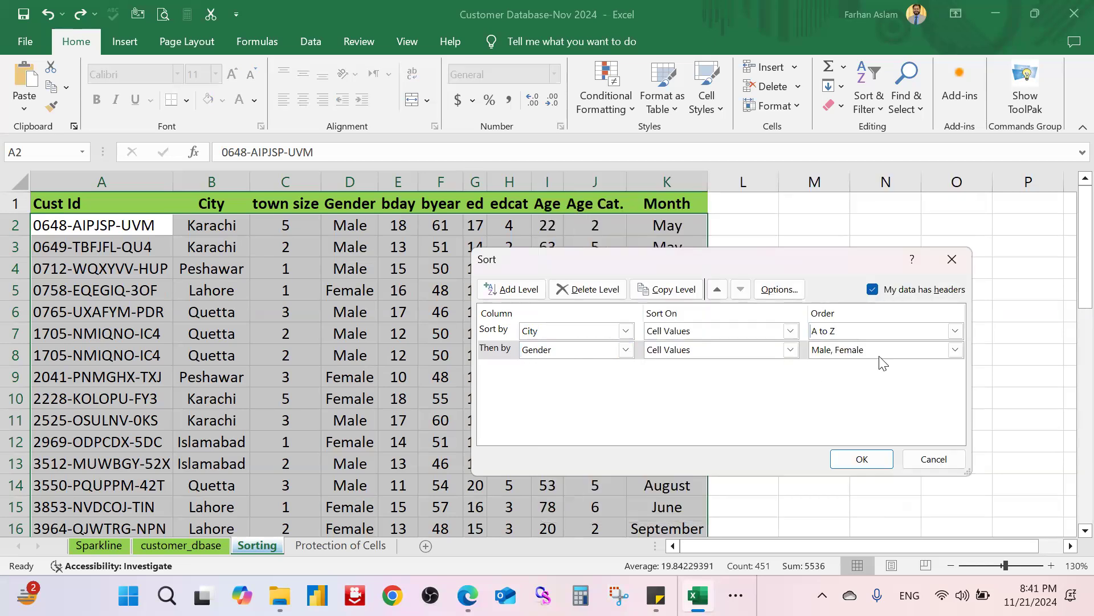
Step: Add a third sort level ordering Month by the January–December custom list
left_click(528, 291)
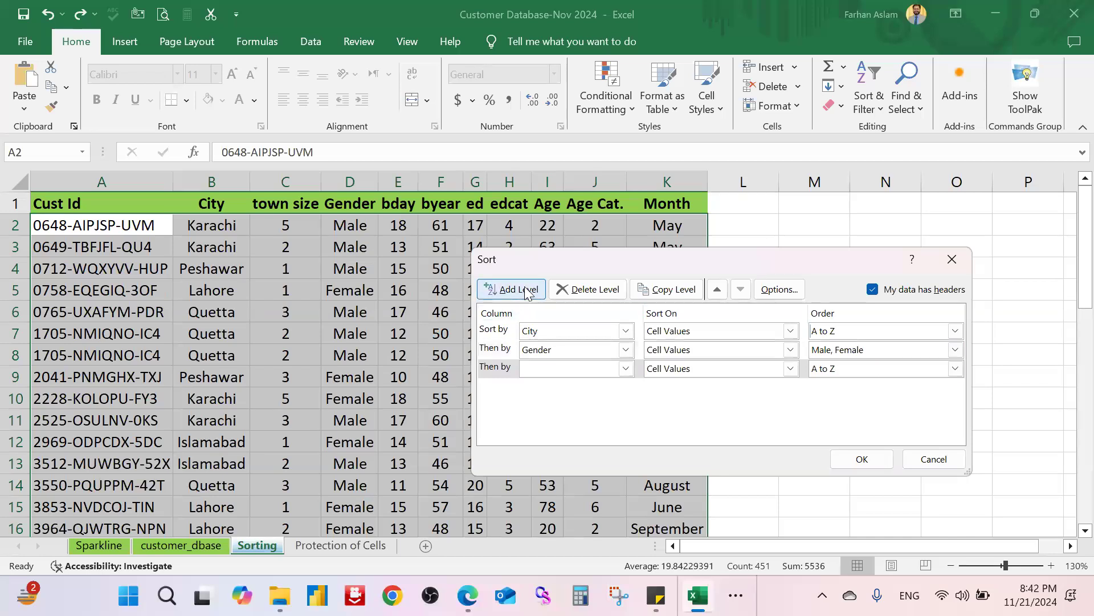
left_click(625, 368)
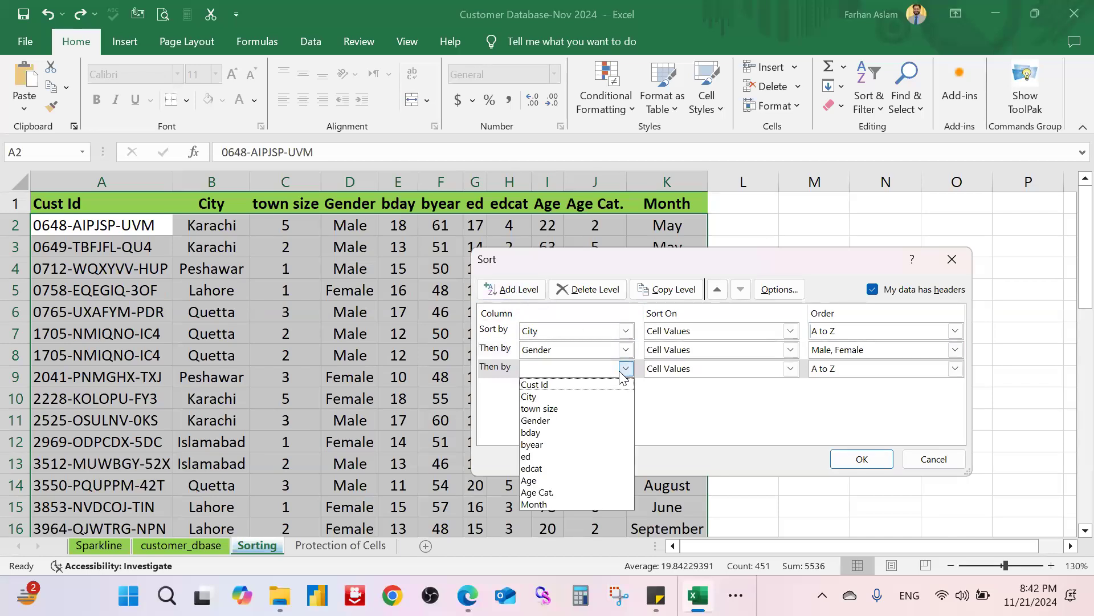
left_click(577, 503)
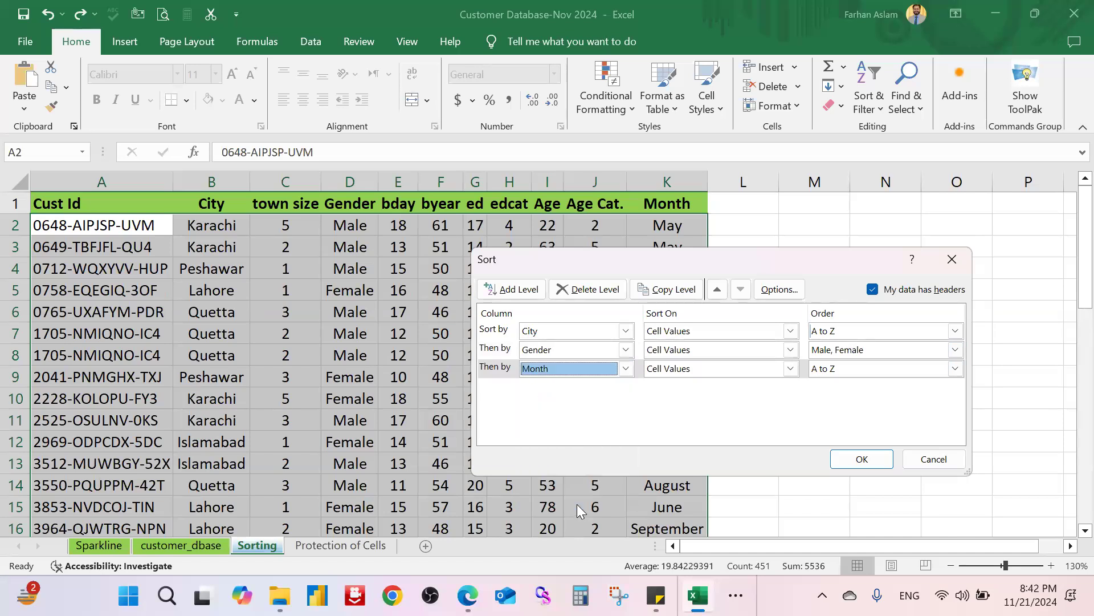
left_click(878, 368)
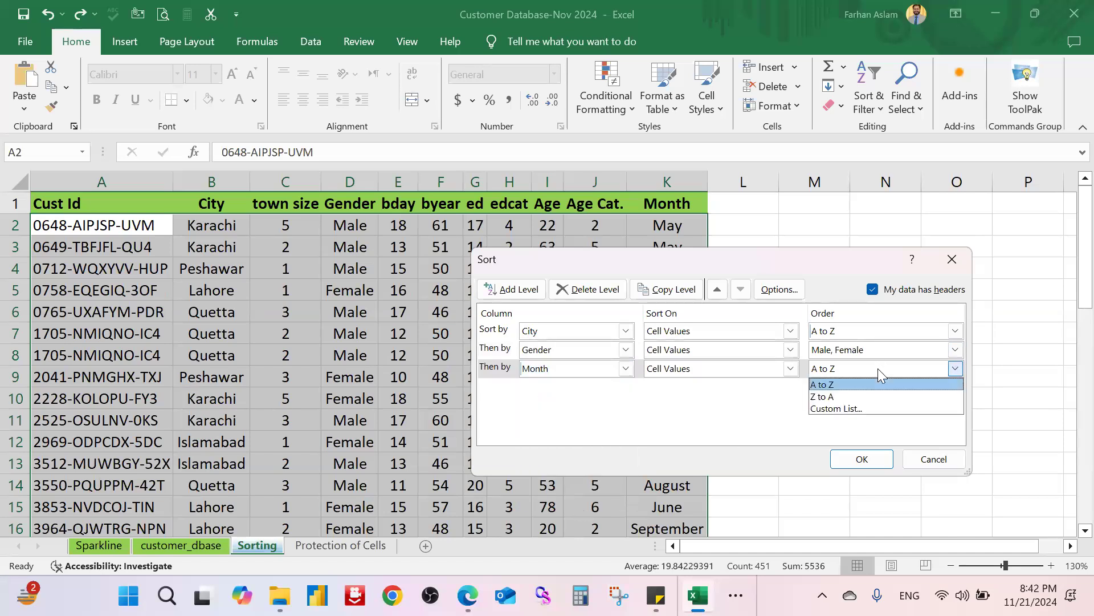
left_click(874, 405)
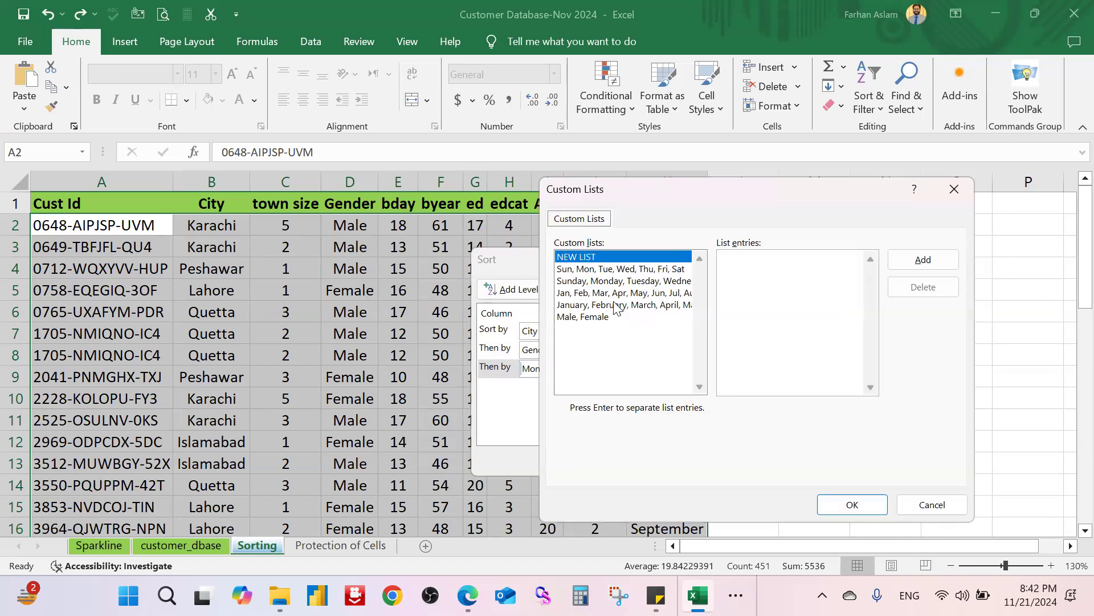
left_click(614, 305)
key("Return")
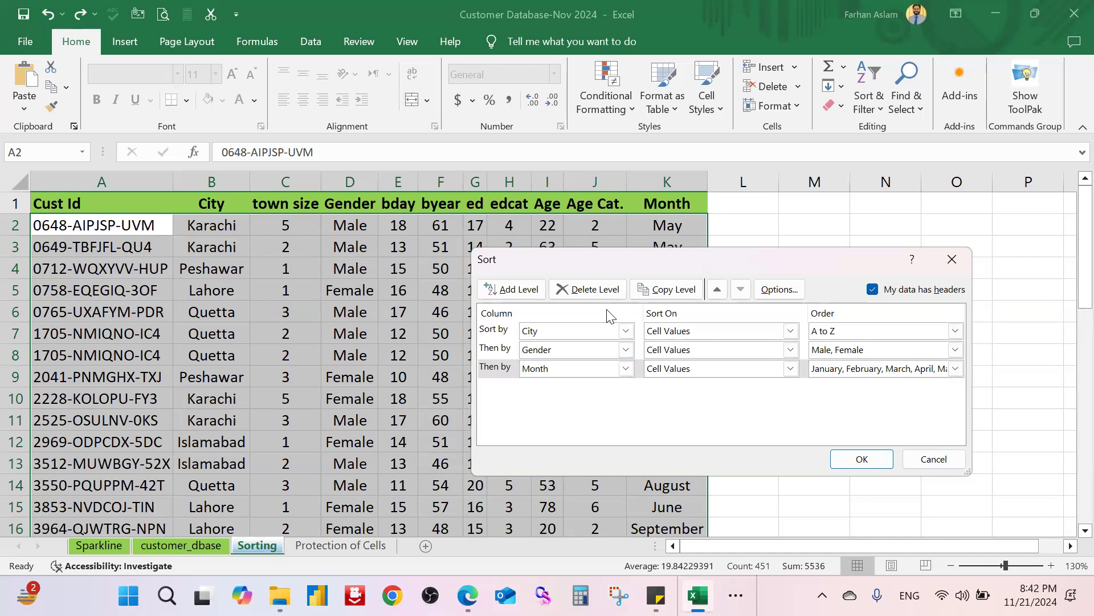
Step: Add a fourth level sorting Age smallest to largest and apply the sort
left_click(533, 291)
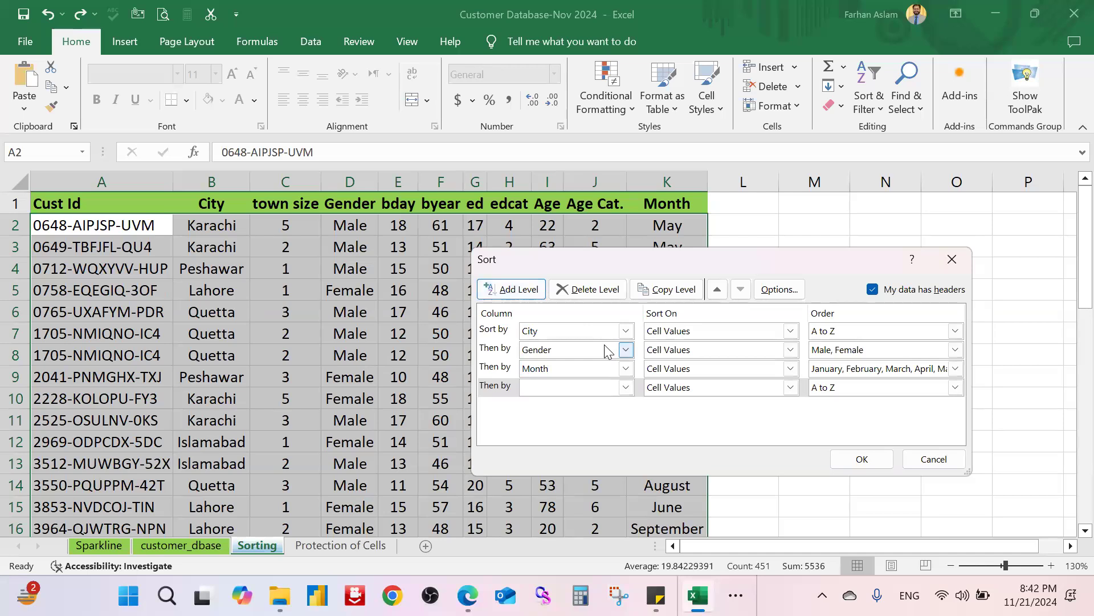
left_click(625, 387)
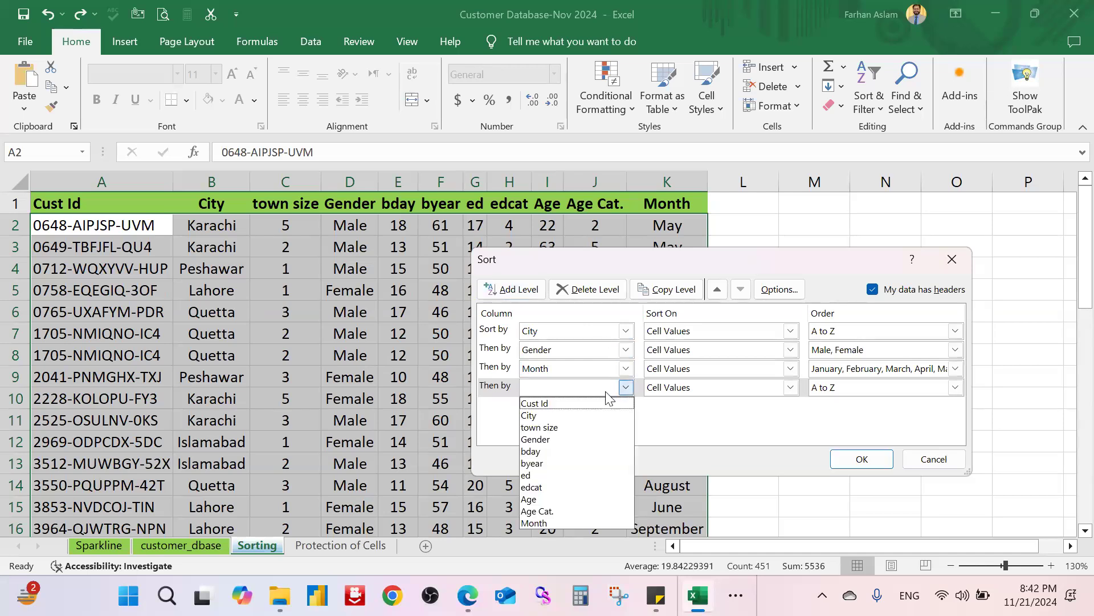
left_click(571, 499)
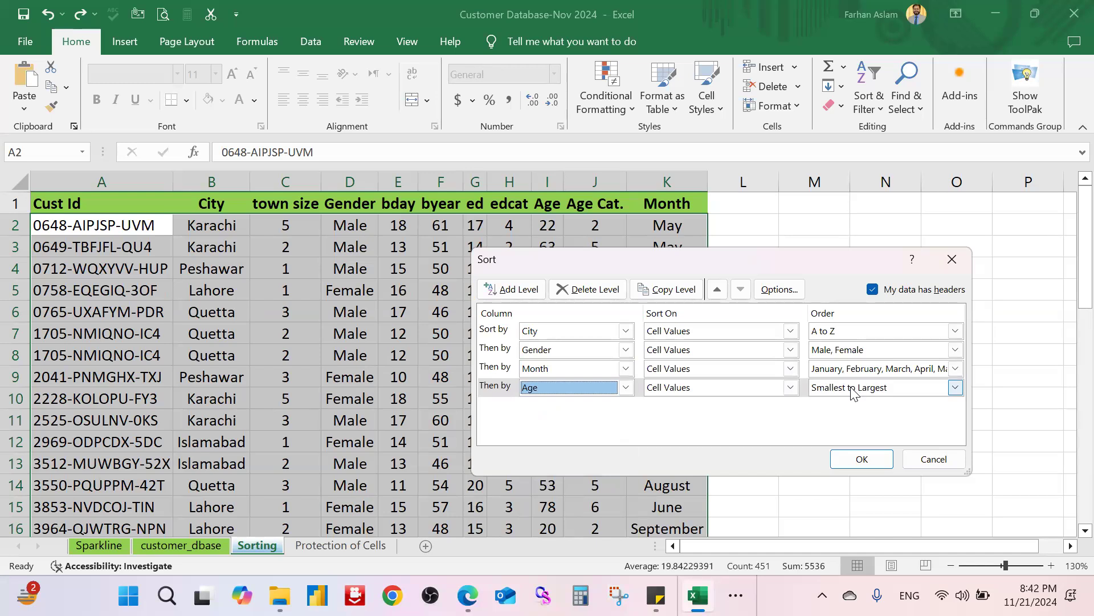
left_click(860, 458)
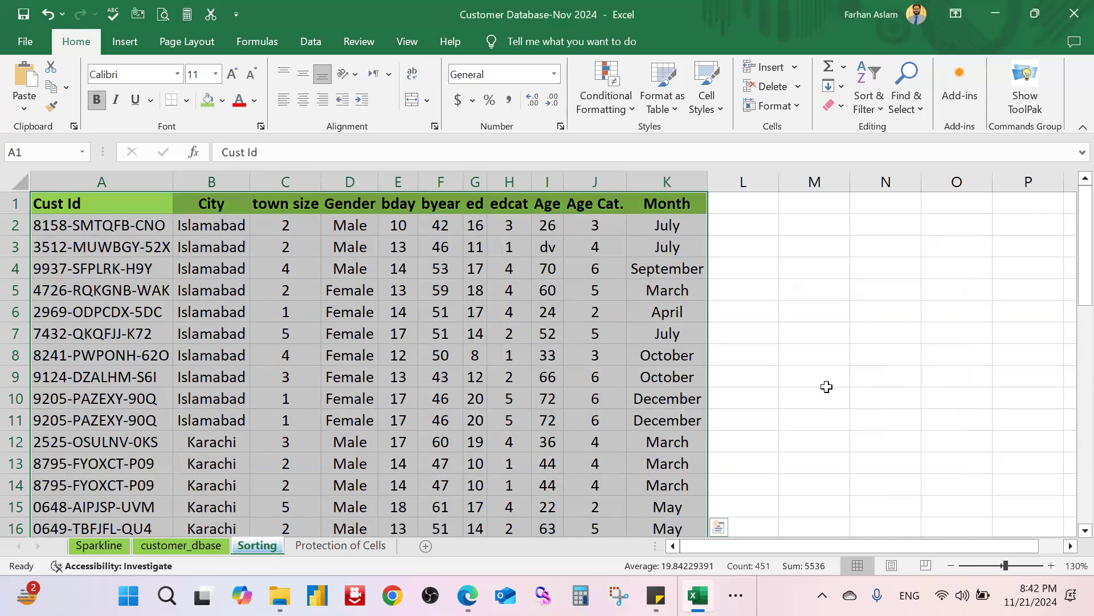
Step: Select the ten Islamabad rows A2:K11 and fill them light blue
left_click(842, 349)
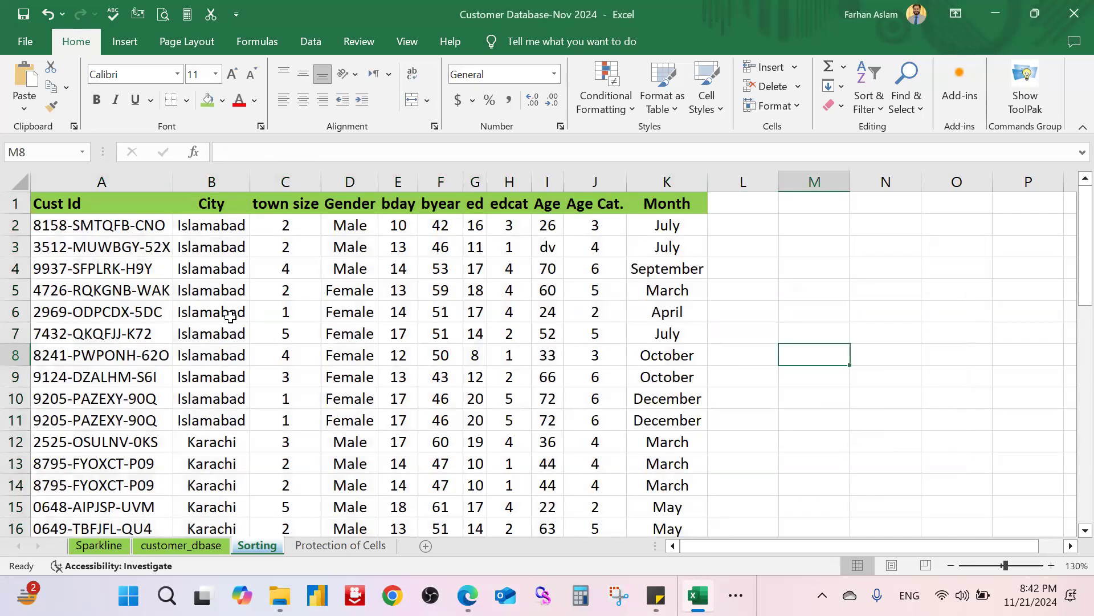
left_click(227, 225)
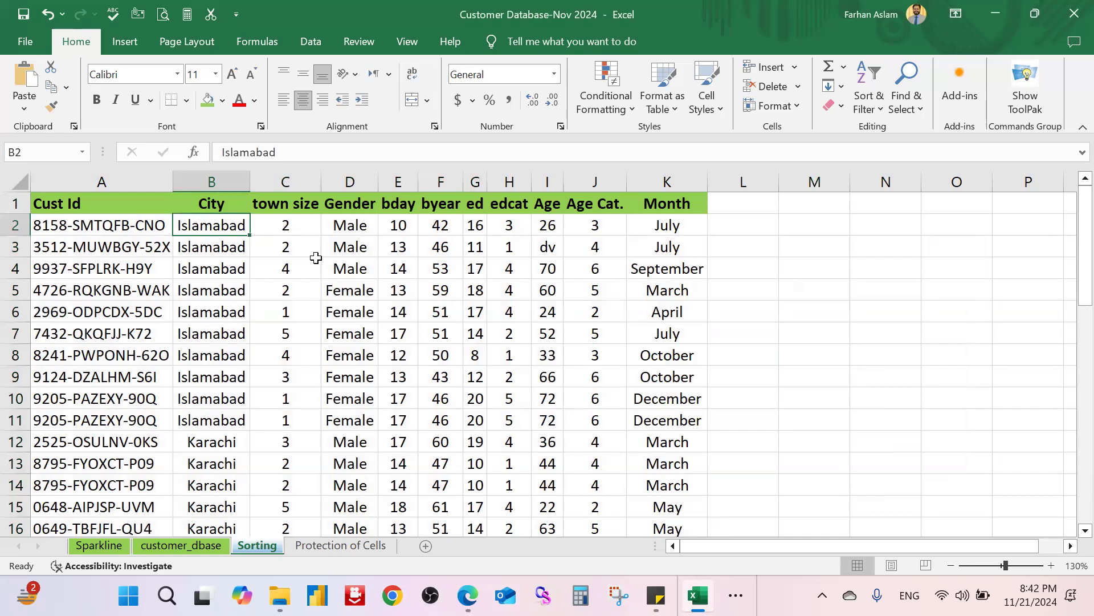
key("shift+Down")
key("shift+Down")
key("shift+Down")
key("shift+Down")
key("shift+Down")
key("shift+Down")
key("shift+Down")
key("shift+Down")
key("shift+Down")
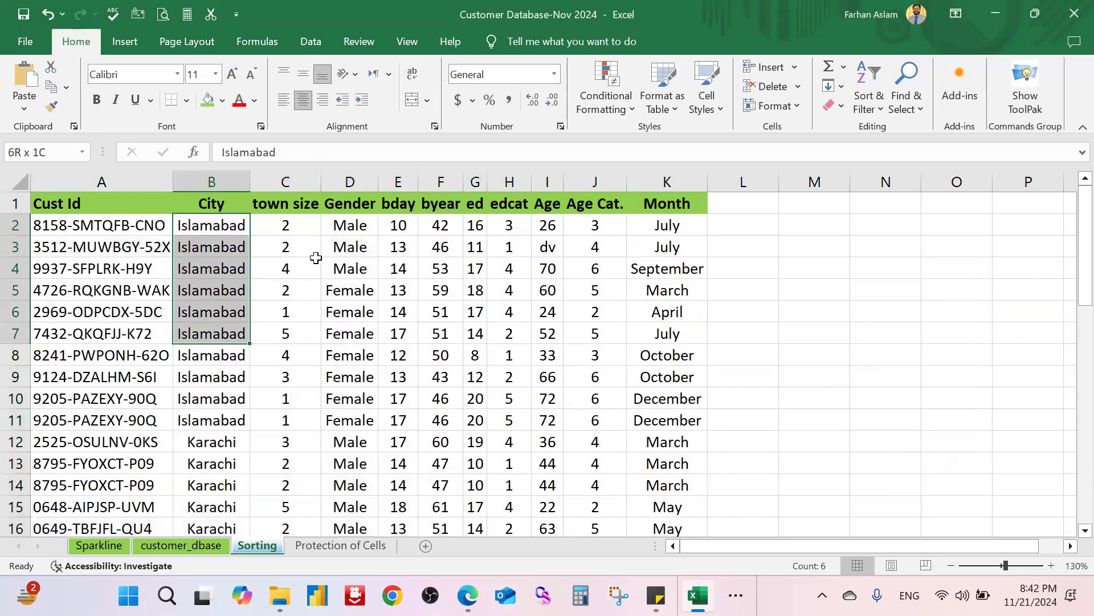
key("ctrl+q")
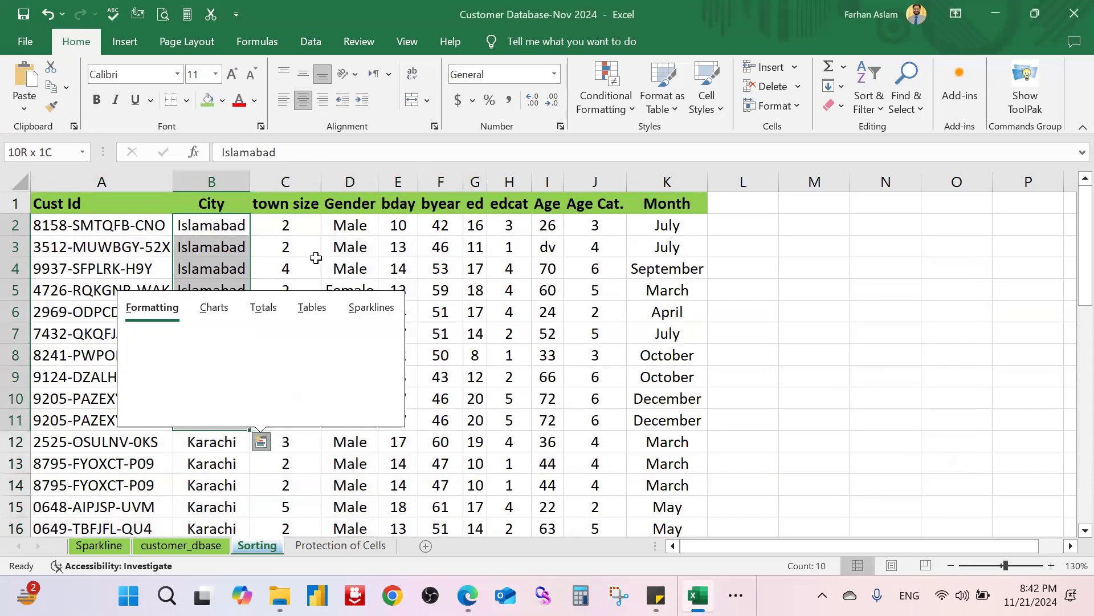
left_click(814, 268)
left_click_drag(62, 229, 672, 418)
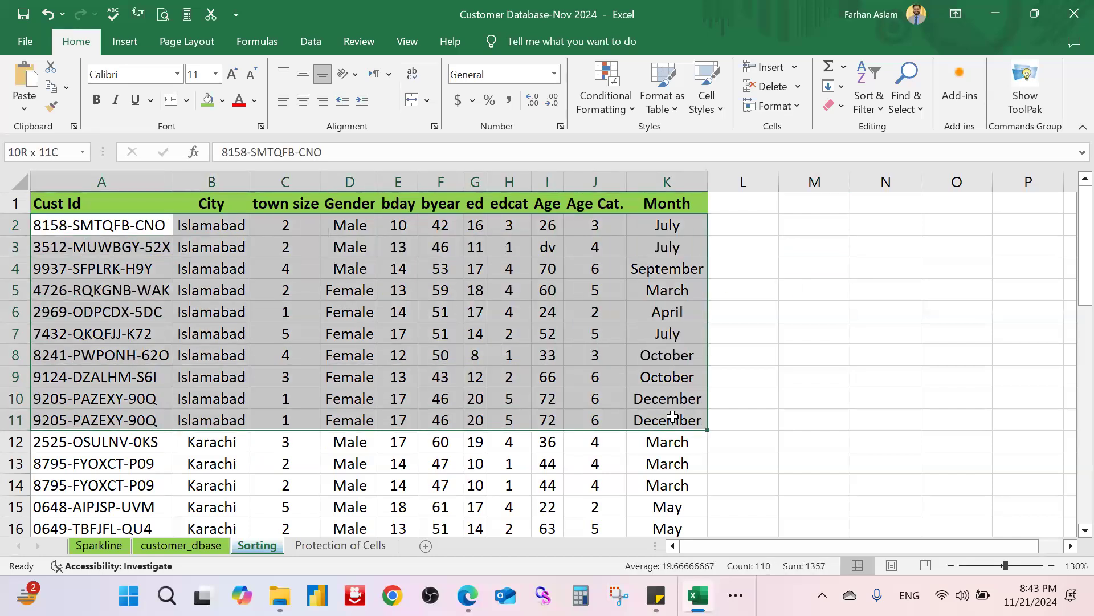
left_click(222, 100)
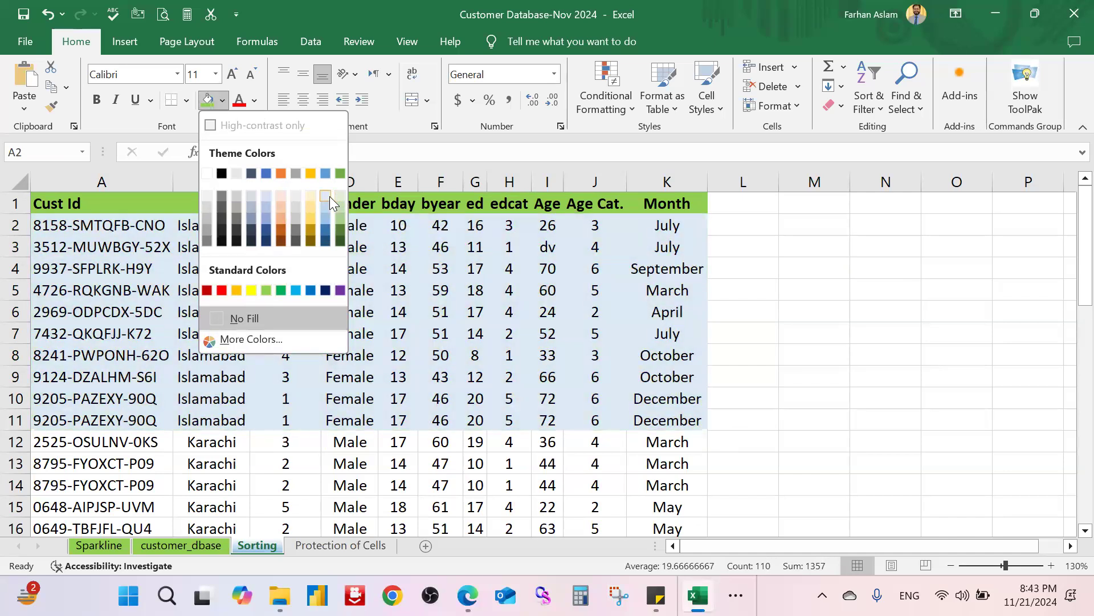
left_click(327, 196)
left_click(788, 233)
Step: Select the Islamabad cities, genders and Male-row months to check the sort
left_click_drag(230, 219, 219, 415)
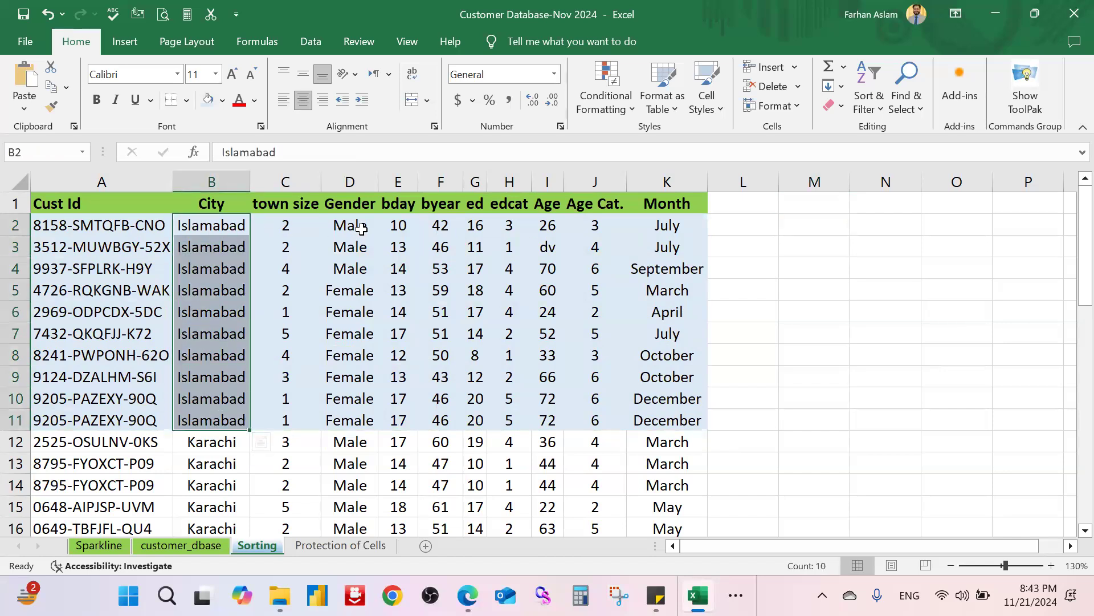
left_click_drag(362, 228, 354, 419)
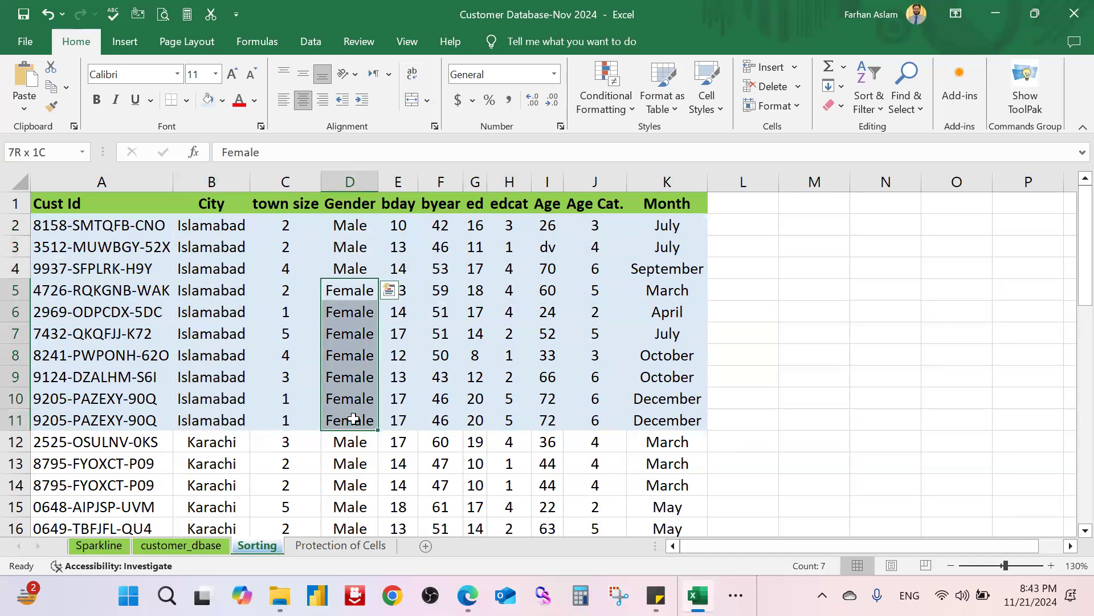
left_click_drag(353, 419, 354, 419)
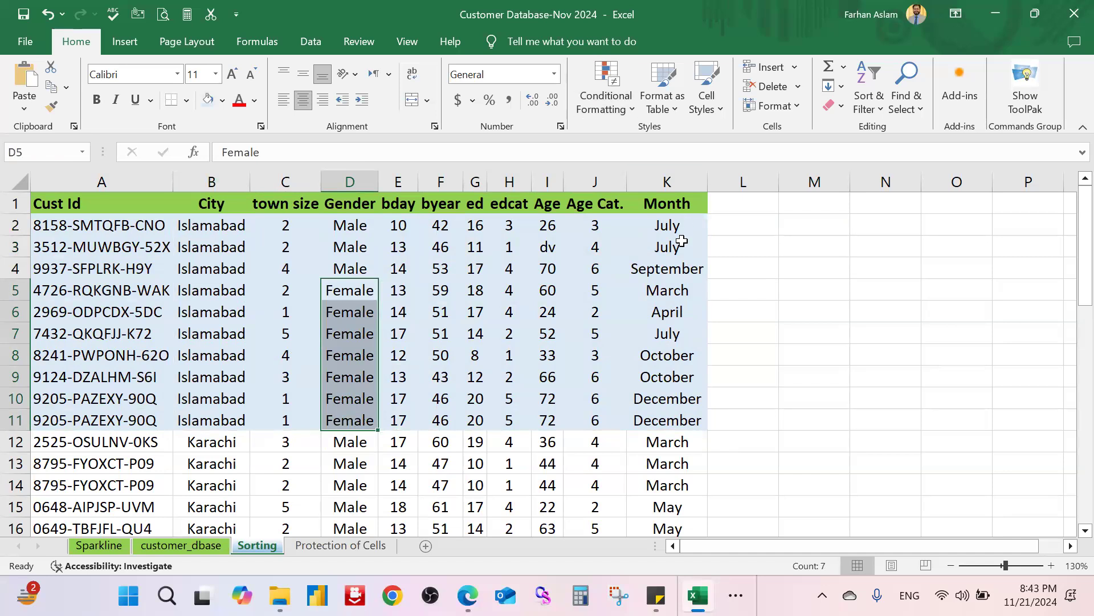
left_click_drag(682, 234, 681, 251)
left_click(684, 269)
left_click(684, 292)
left_click(682, 315)
left_click(683, 332)
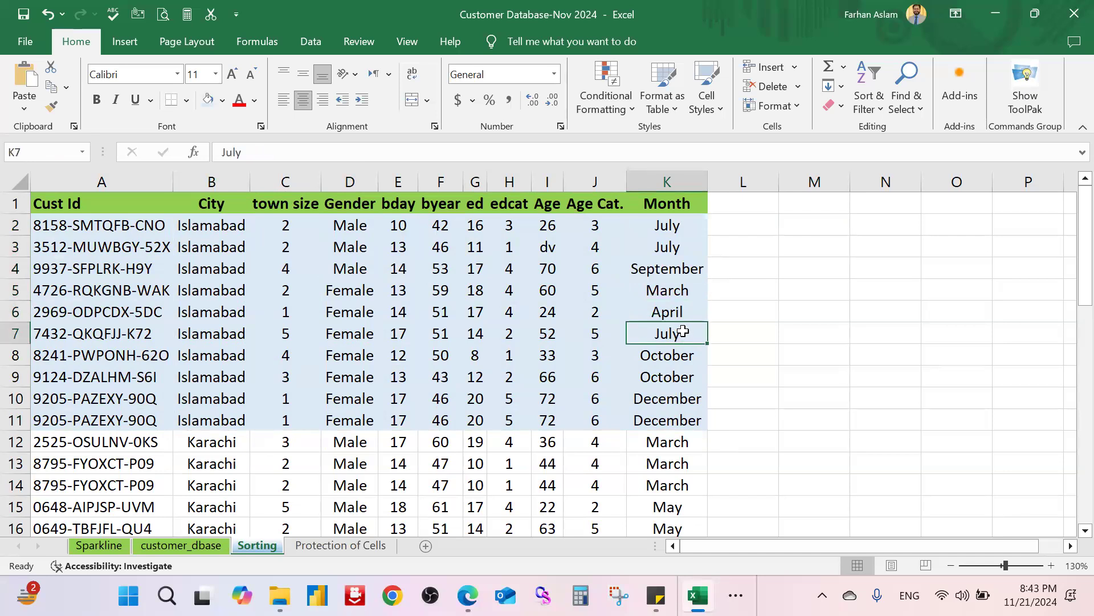
Step: Compare Male and Female Islamabad entries against their calendar-ordered months
left_click_drag(350, 221, 356, 269)
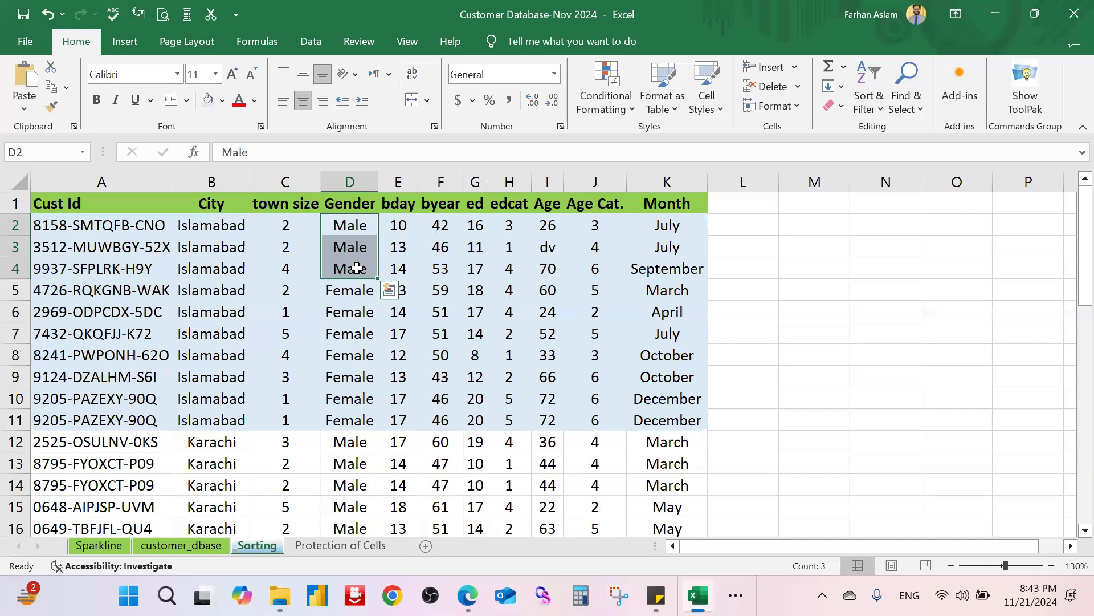
left_click_drag(667, 227, 672, 269)
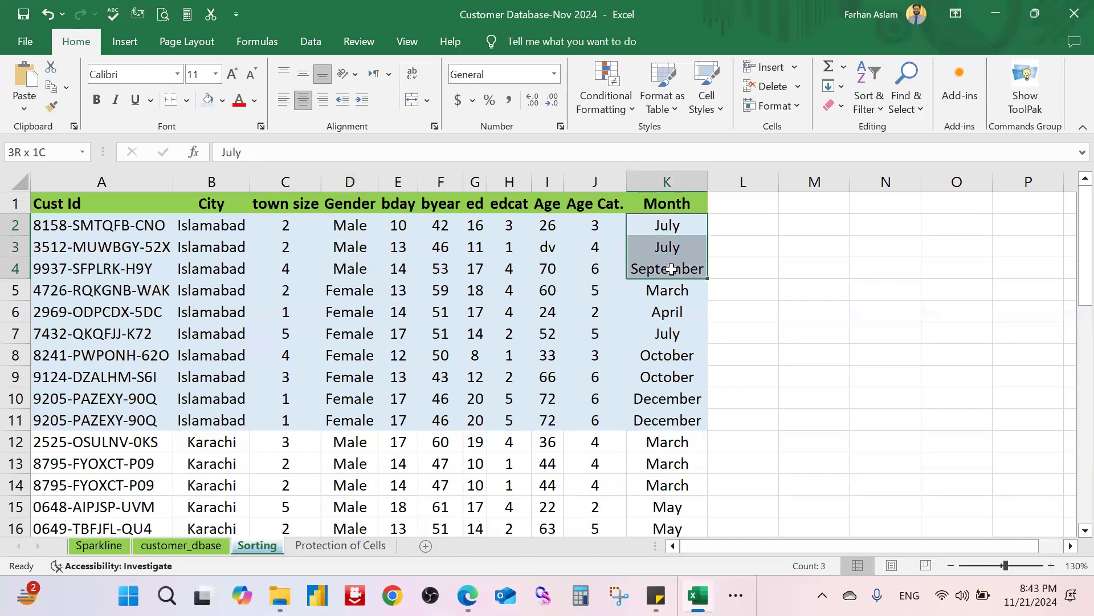
left_click_drag(350, 225, 682, 267)
left_click_drag(346, 291, 352, 420)
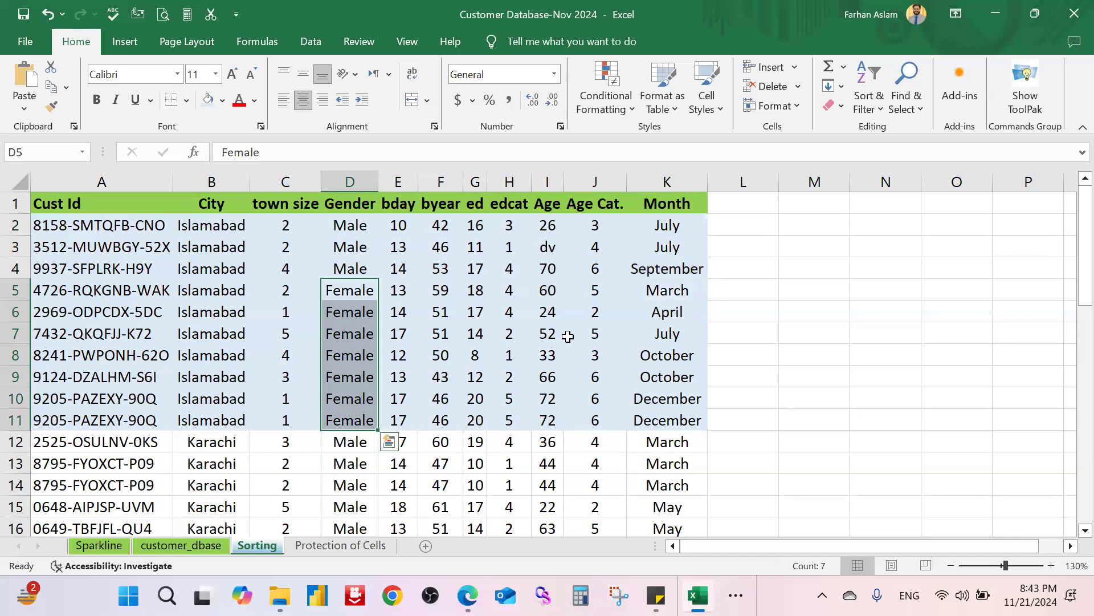
left_click_drag(681, 293, 686, 412)
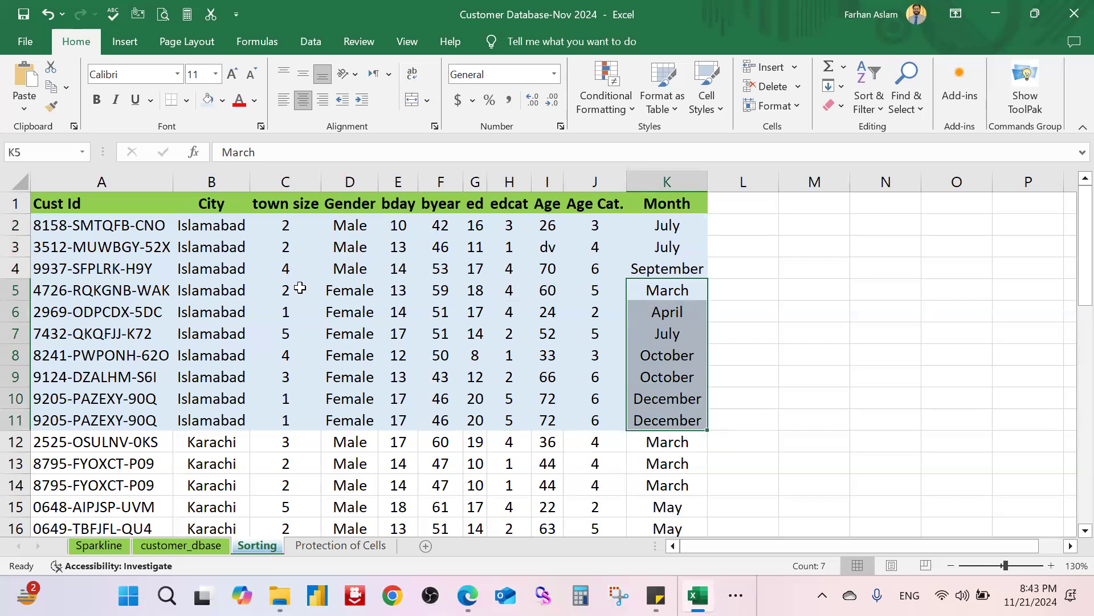
left_click_drag(349, 295, 615, 289)
left_click(753, 308)
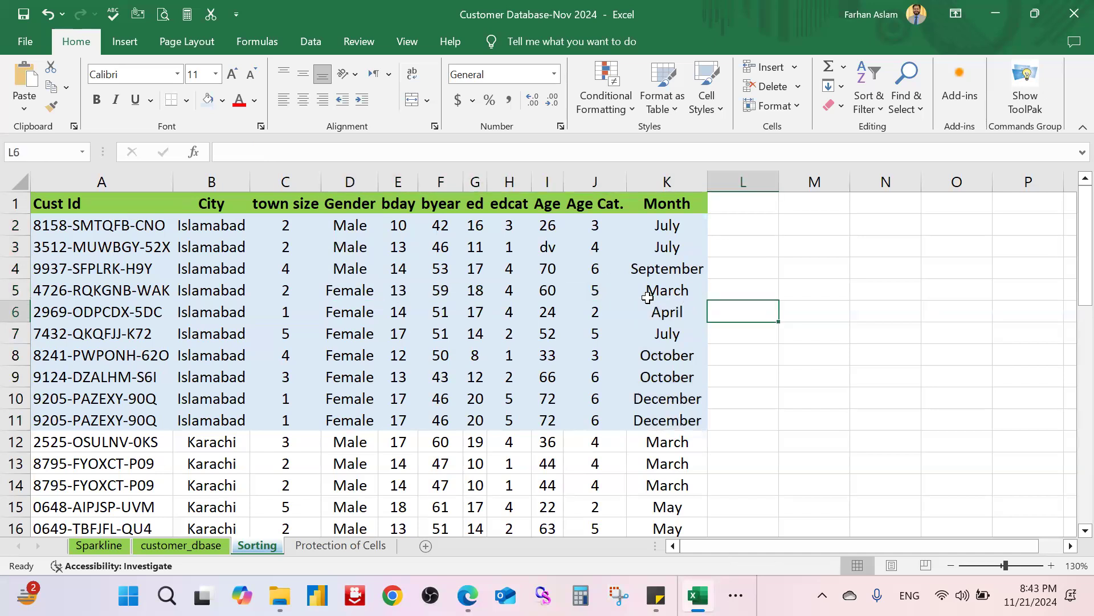
Step: Select the Islamabad Age values and cells along row 2 of the Sorting sheet
left_click(549, 228)
left_click_drag(548, 228, 549, 422)
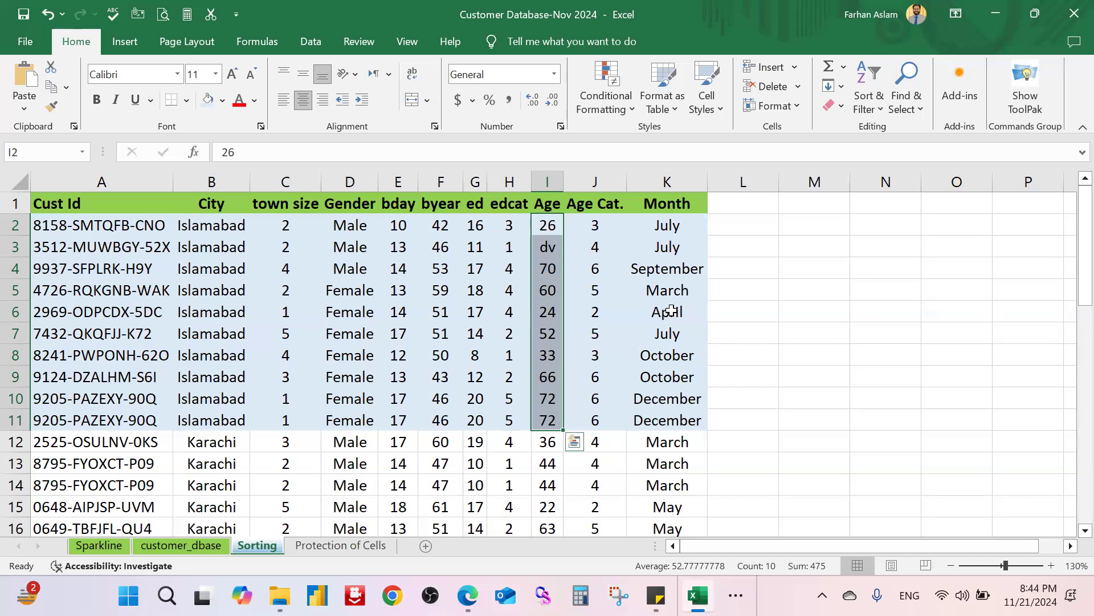
left_click(804, 288)
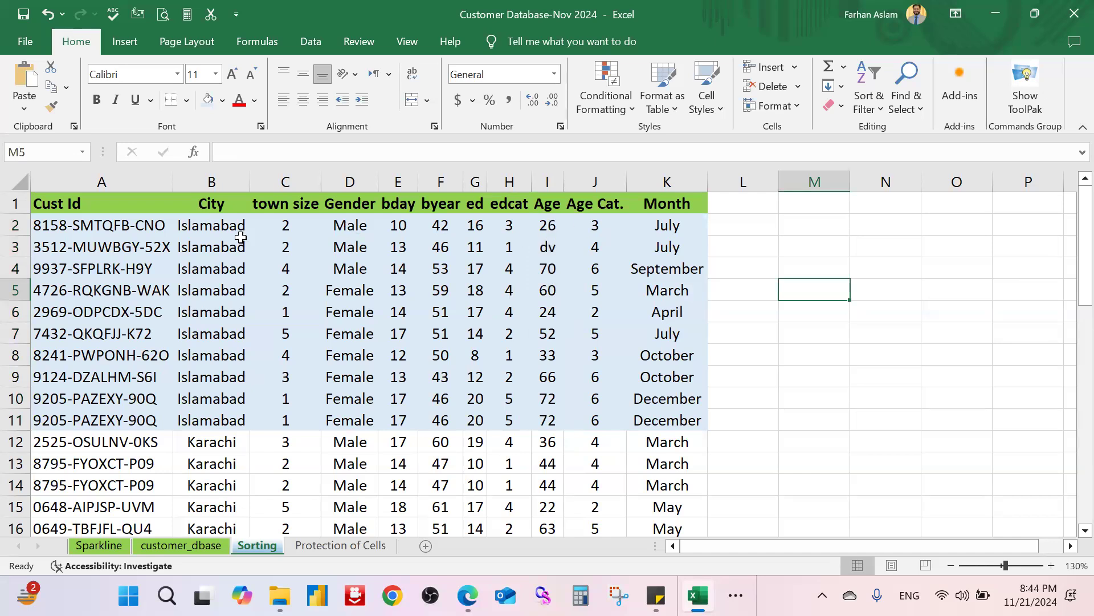
left_click(342, 228)
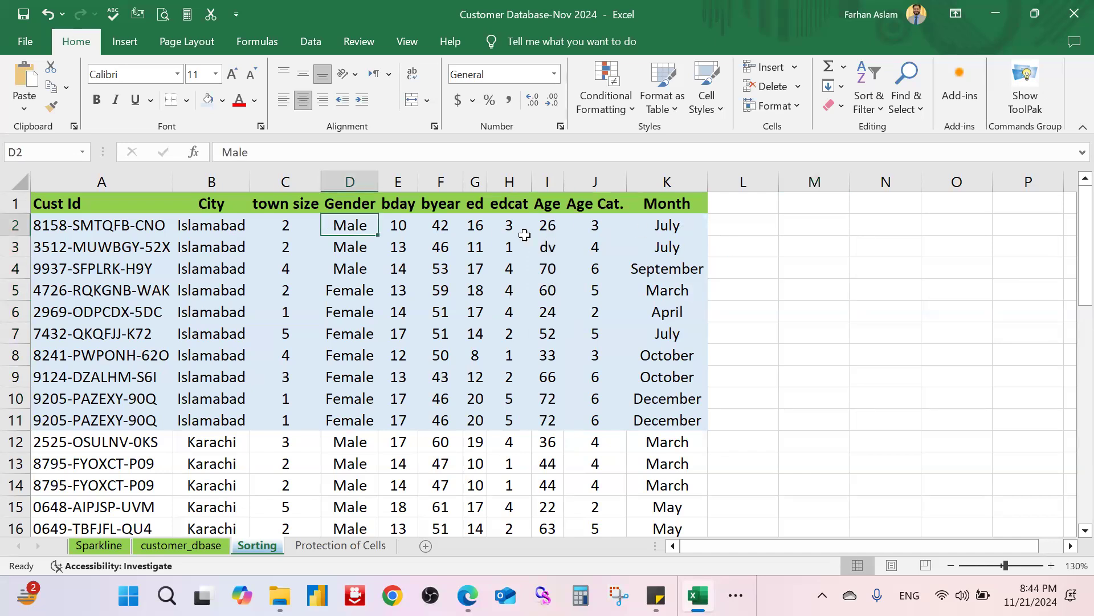
key("ctrl+Right")
left_click(542, 224)
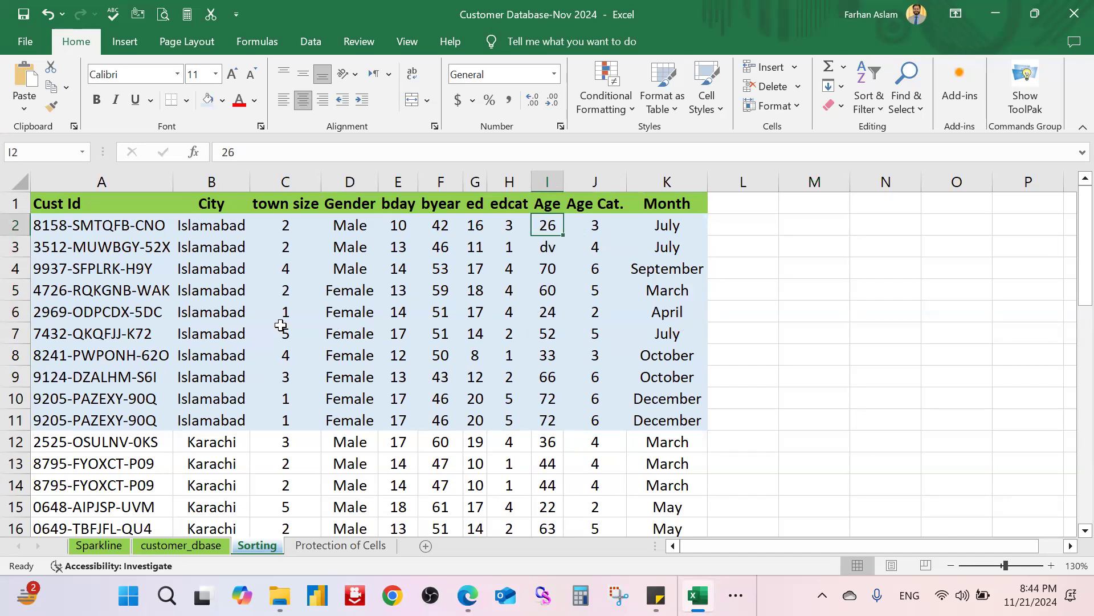
Step: Select the block B5:K11, then bring the week planner image to the front
left_click_drag(245, 289, 706, 420)
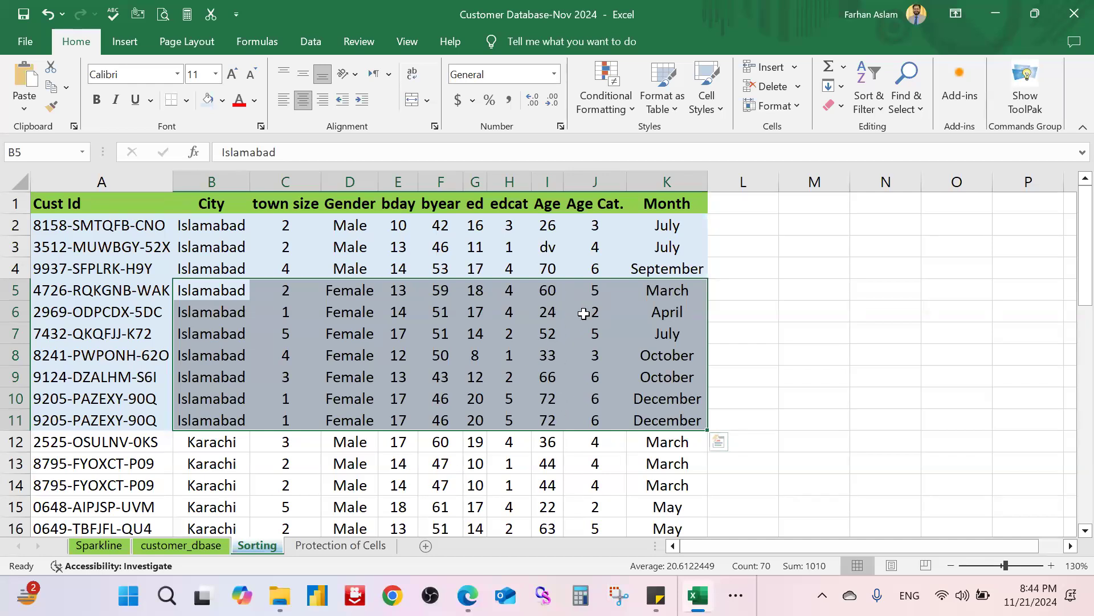
left_click(774, 330)
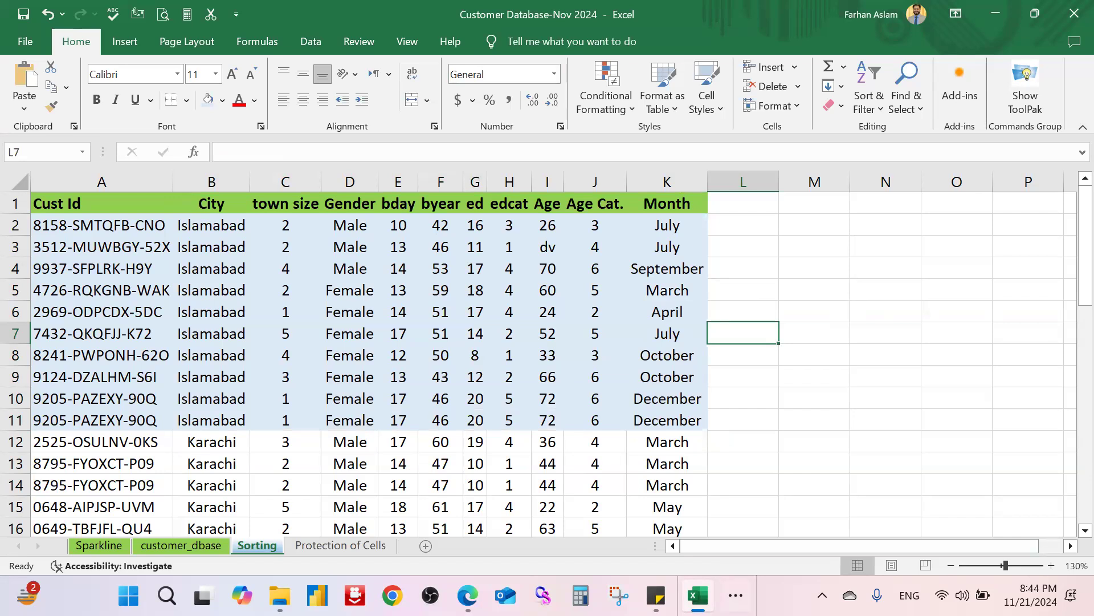
mouse_move(698, 595)
left_click(742, 546)
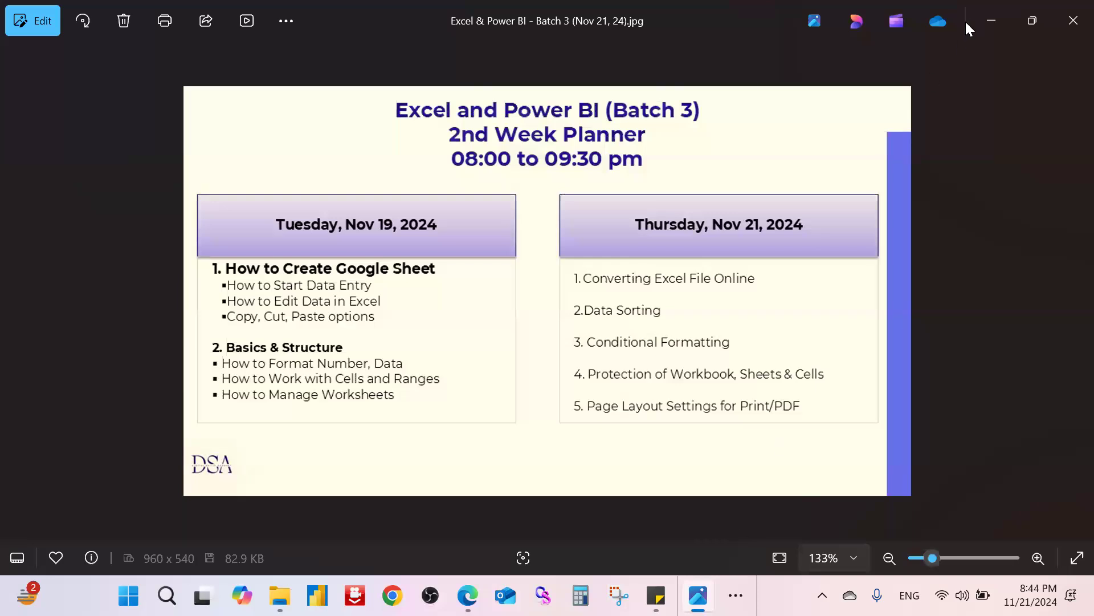
Step: Minimize the Photos planner window to return to the workbook
left_click(987, 22)
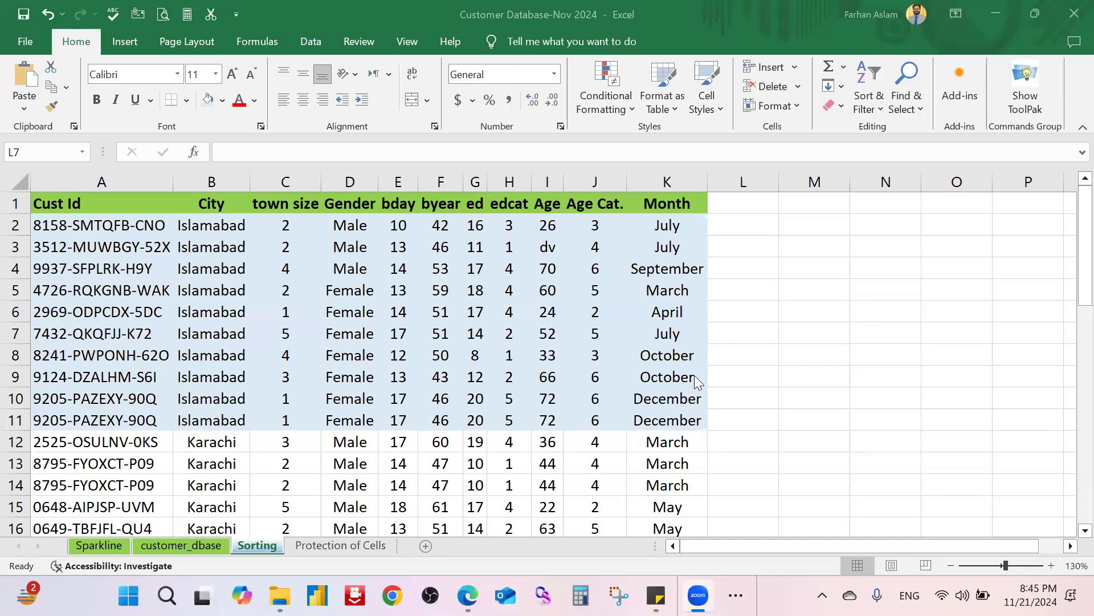
Step: Scroll the Sorting sheet, then switch to the customer_dbase sheet
scroll(696, 382, "down", 1)
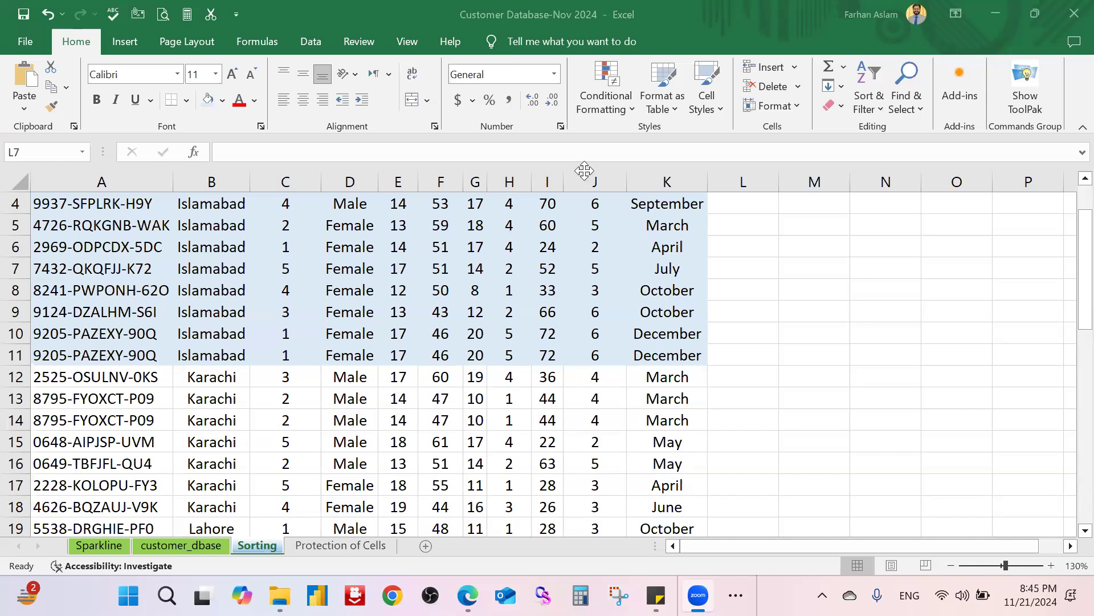
left_click(169, 544)
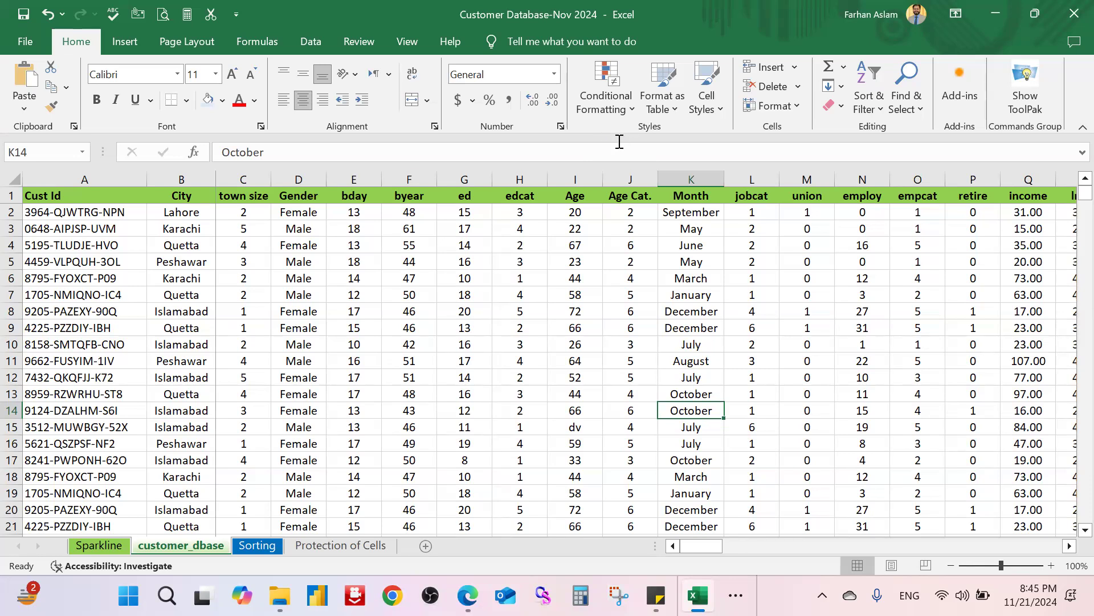
Step: Select the customer_dbase table A1:Q100 starting at the Cust Id header
left_click(559, 357)
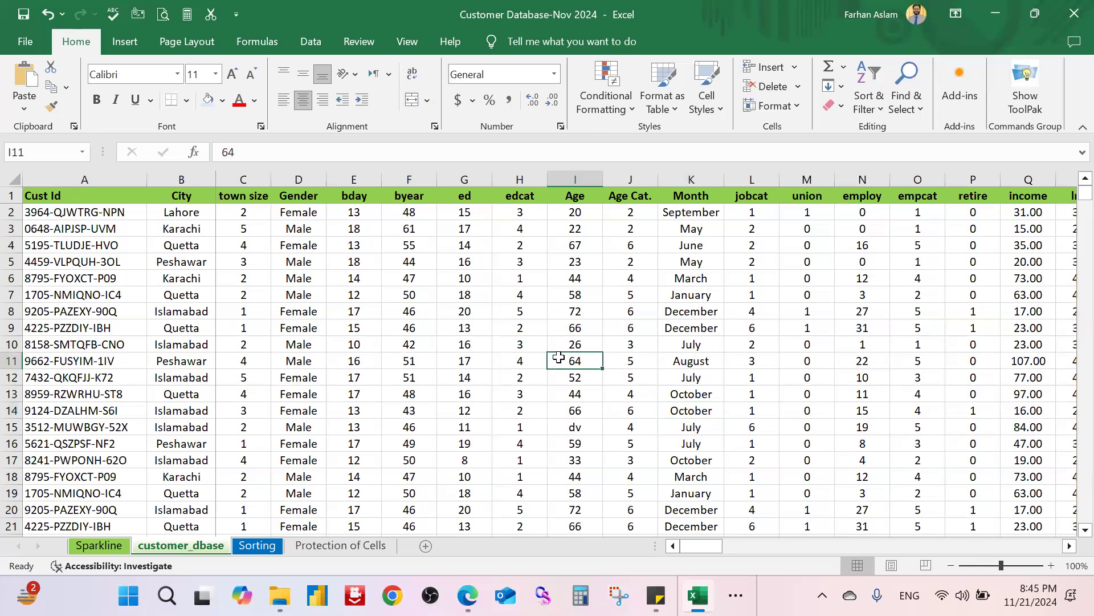
left_click(624, 106)
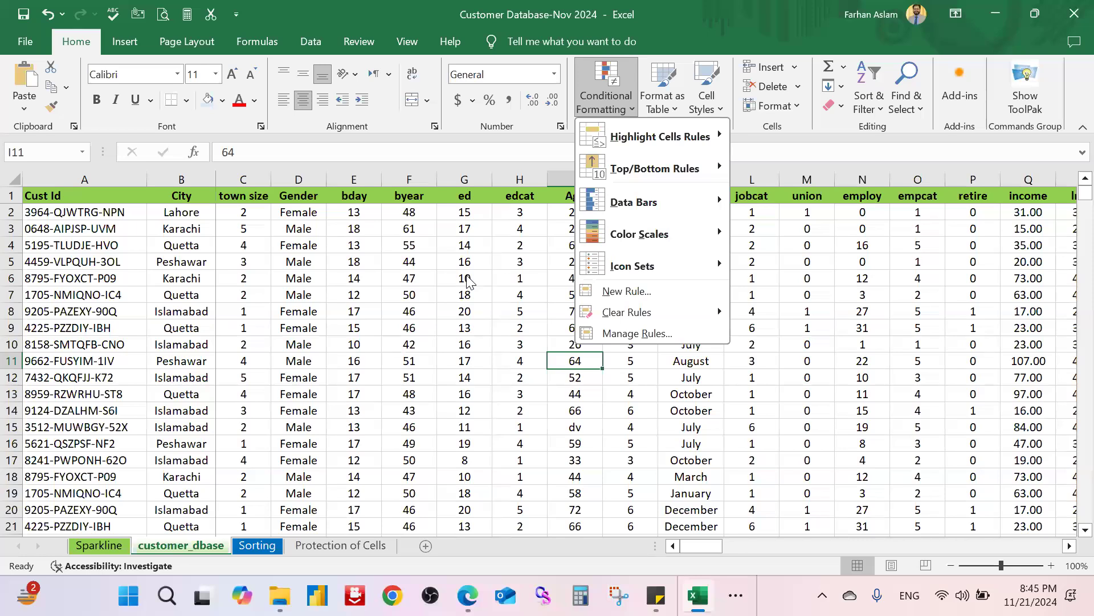
left_click(371, 344)
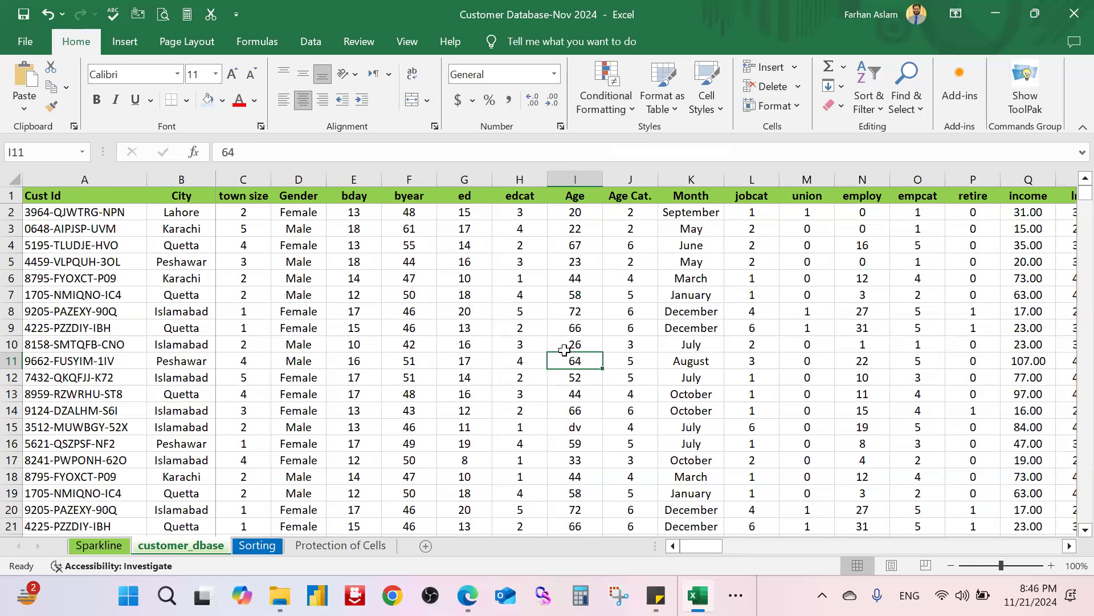
left_click_drag(108, 193, 1044, 313)
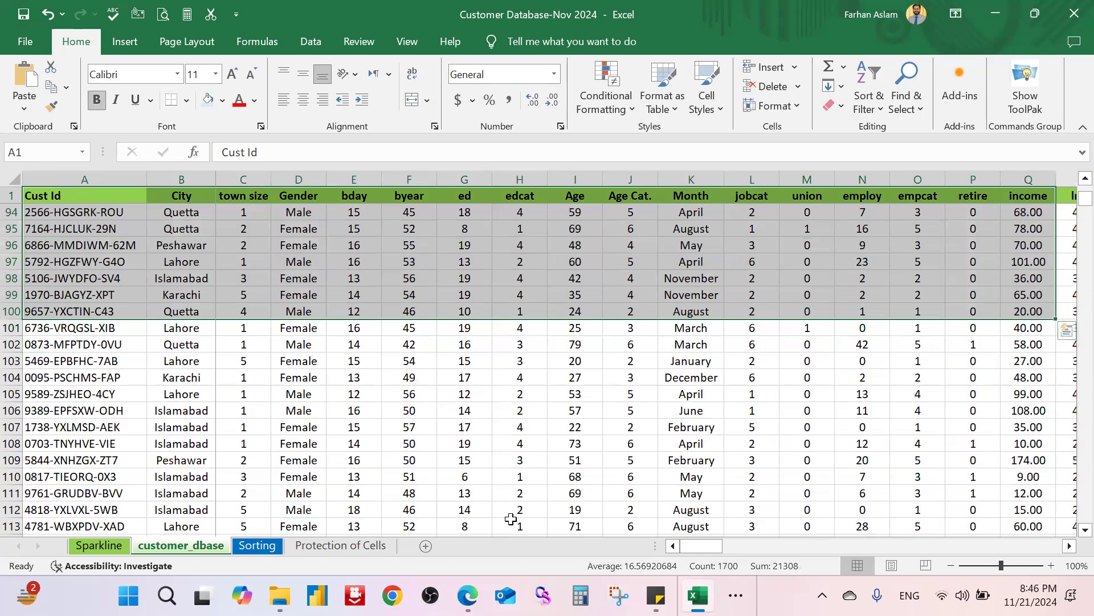
Step: Paste a copy of the customer table into a new sheet named Conditional Formatting
key("ctrl+c")
left_click(427, 546)
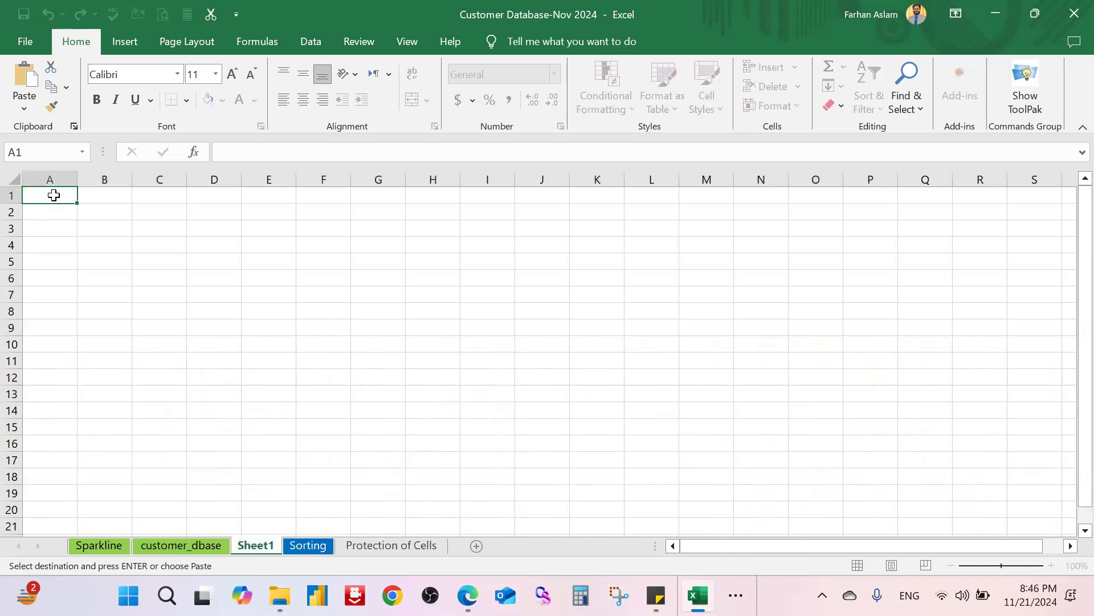
key("ctrl+v")
left_click(324, 245)
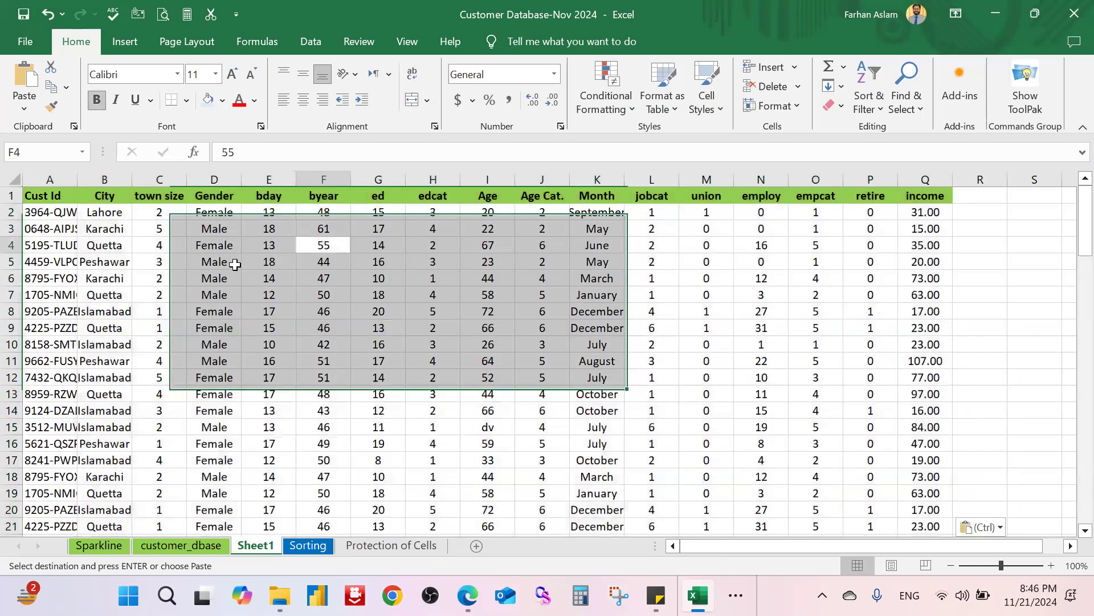
double_click(256, 547)
type("Co")
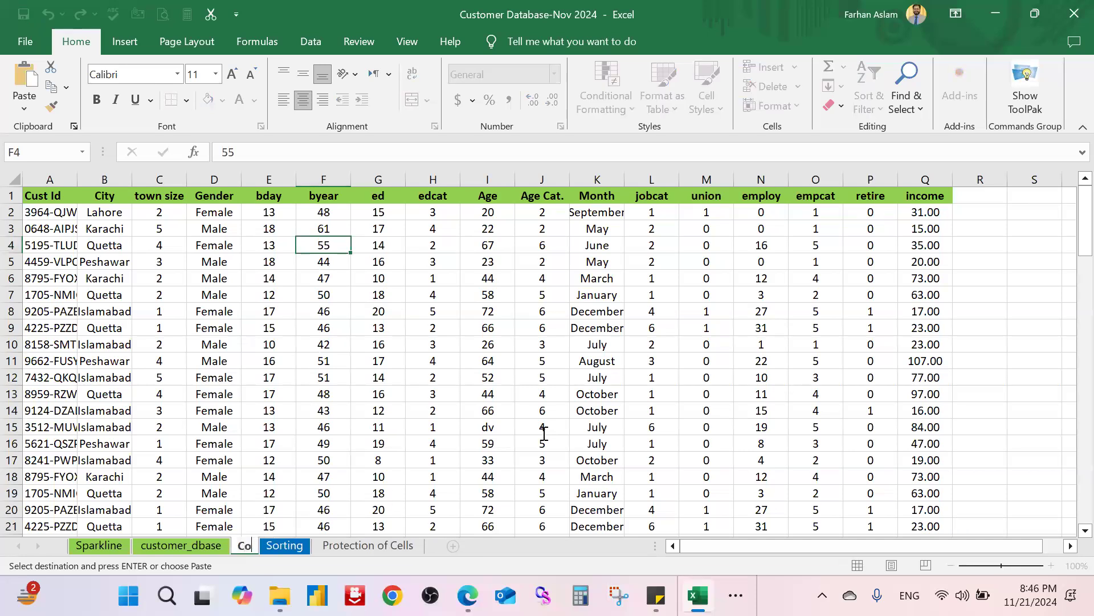
type("nditional F")
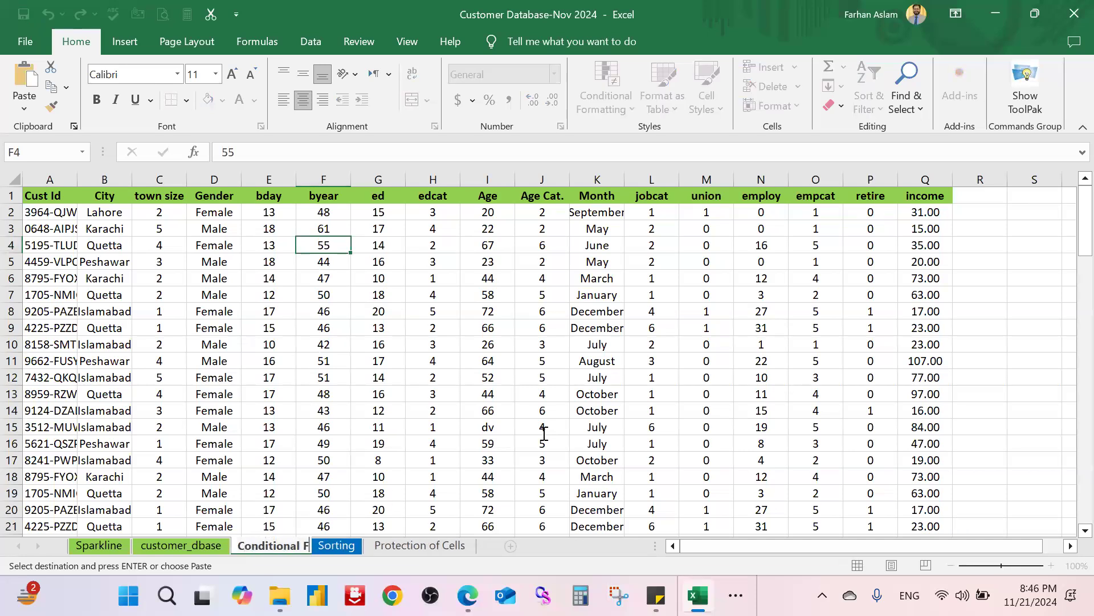
type("ormatting")
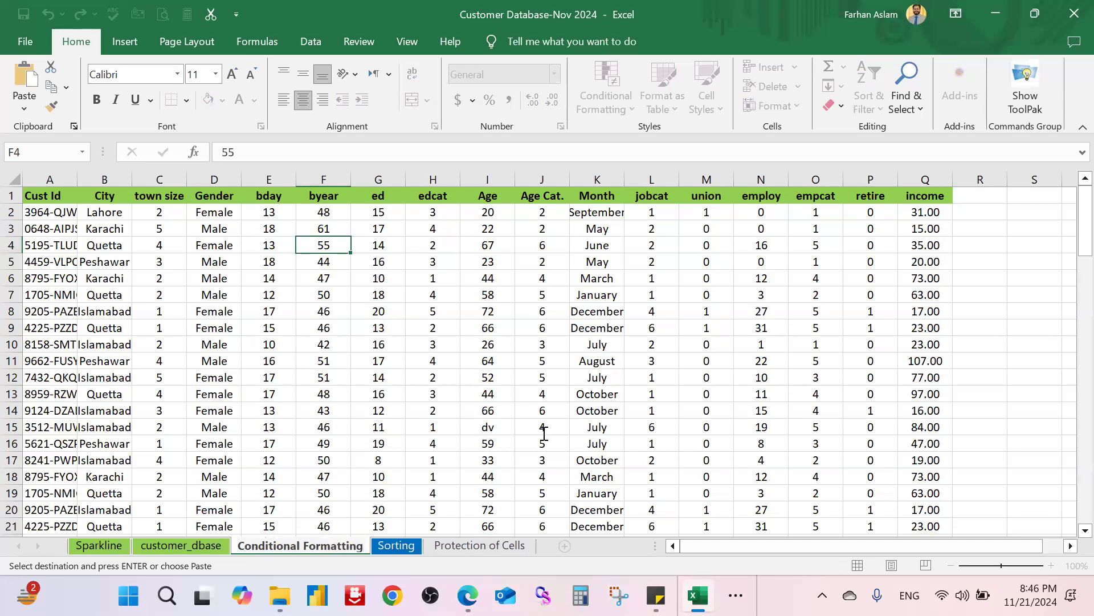
key("Return")
left_click(428, 339)
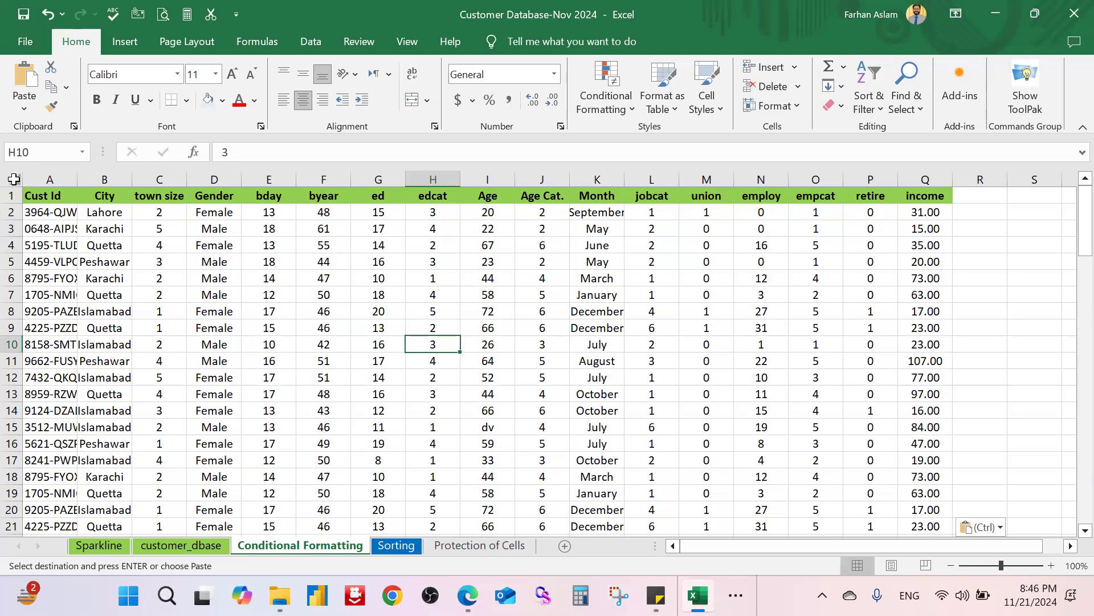
Step: Auto-fit every column on the sheet to its contents
left_click(14, 179)
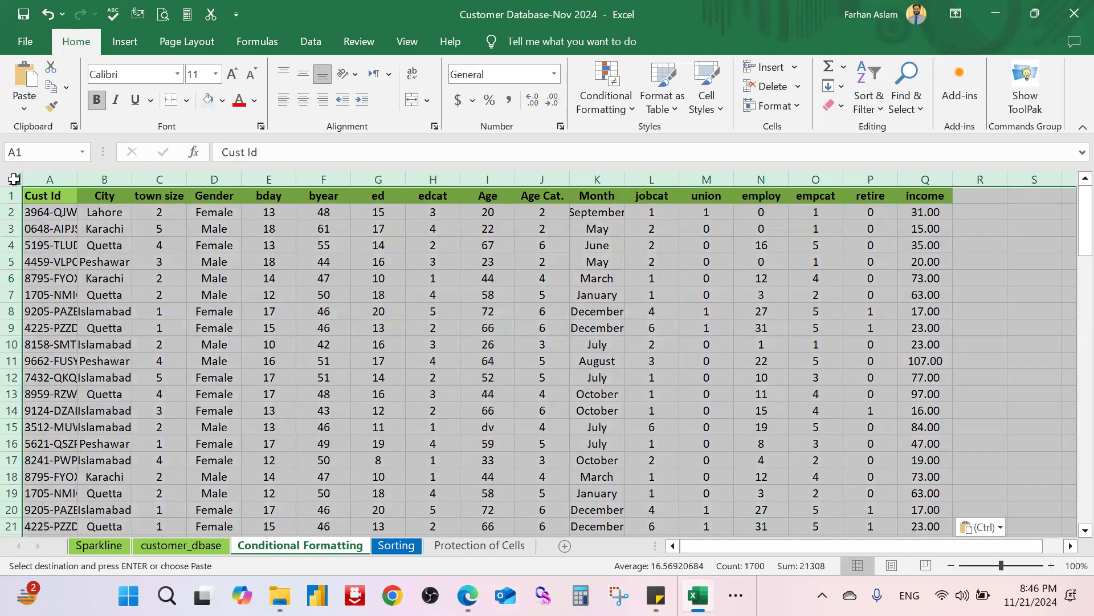
double_click(128, 179)
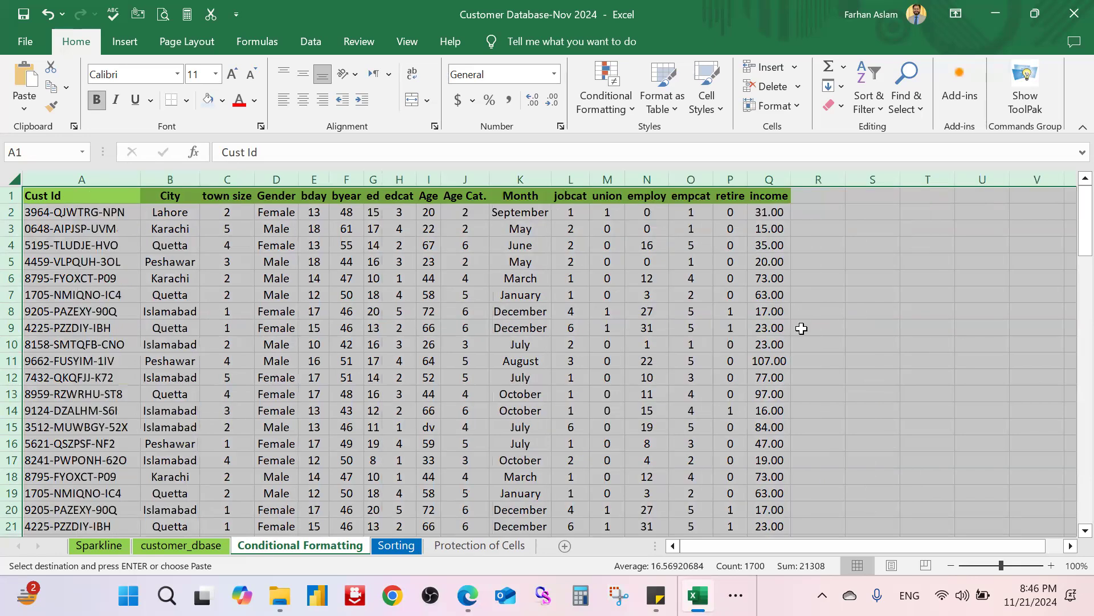
left_click(891, 275)
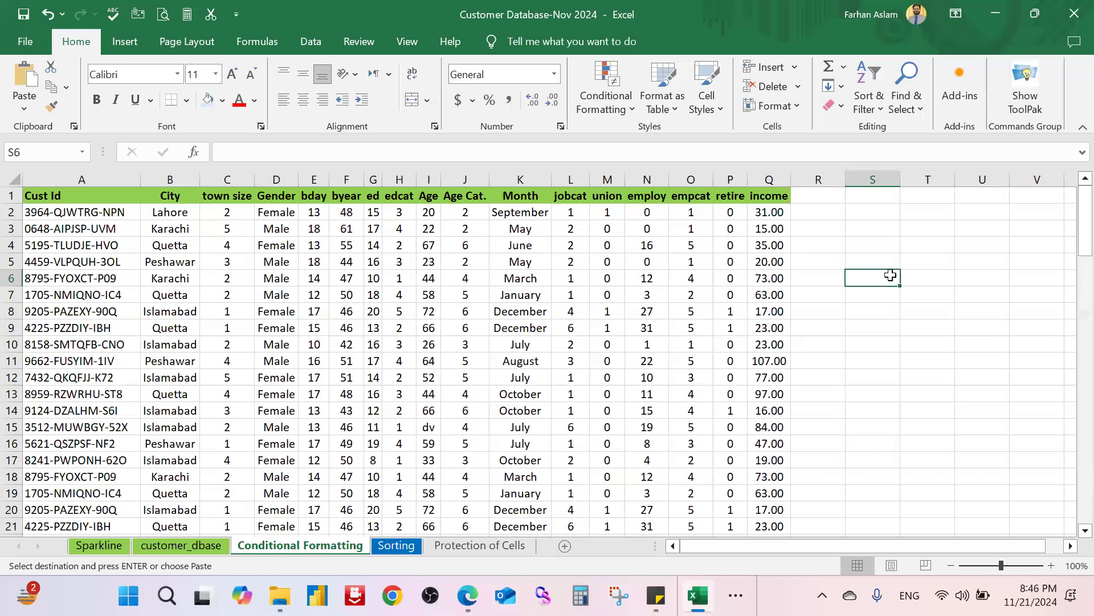
left_click(965, 252)
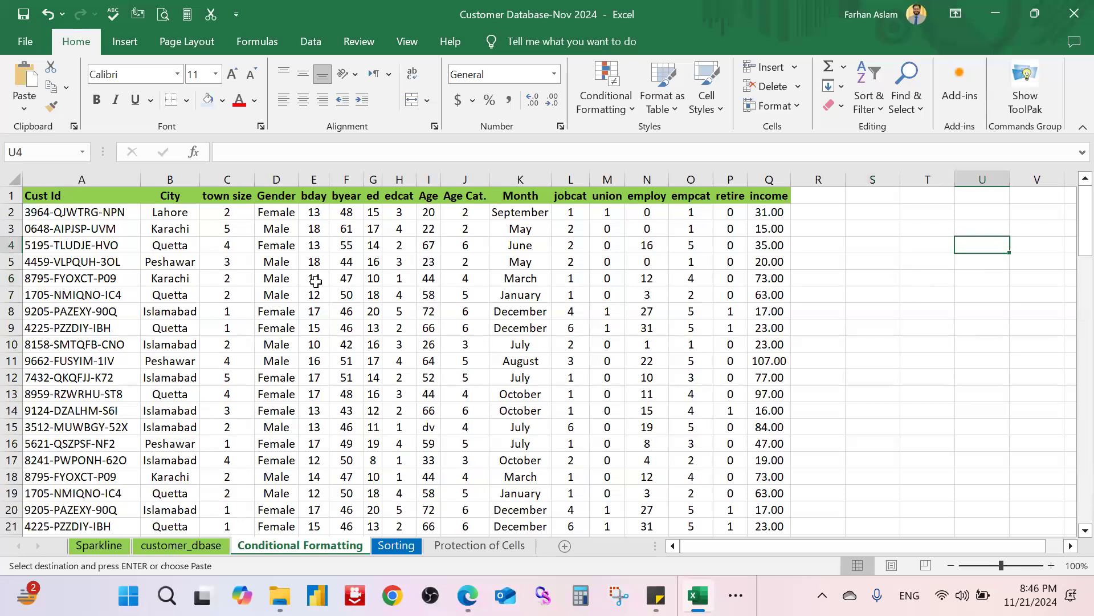
scroll(311, 281, "right", 1)
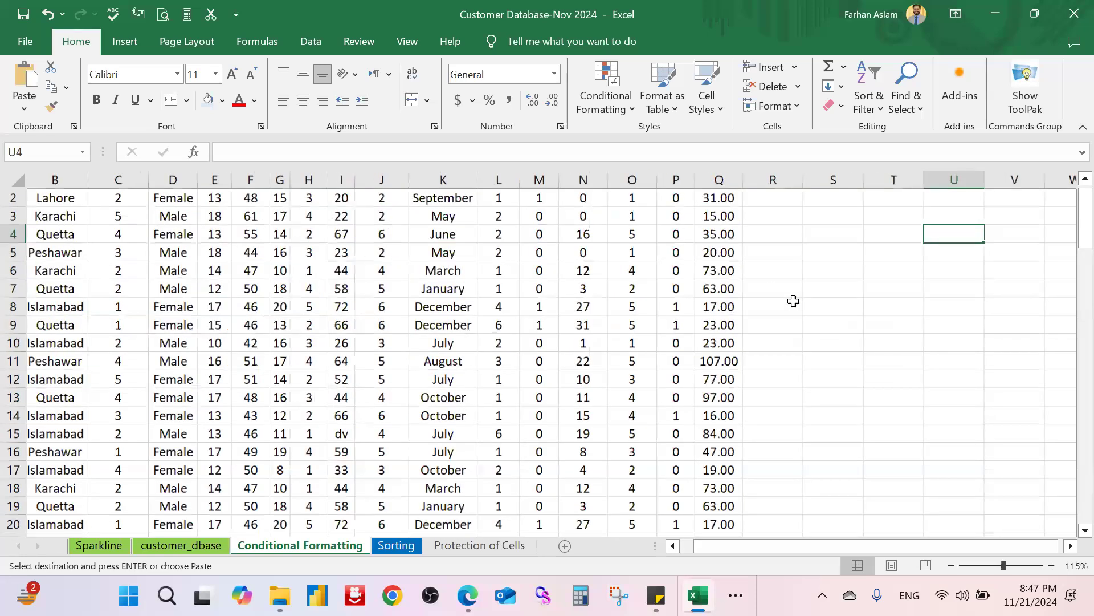
scroll(815, 300, "up", 1, "ctrl")
scroll(406, 357, "down", 4)
scroll(407, 357, "up", 4)
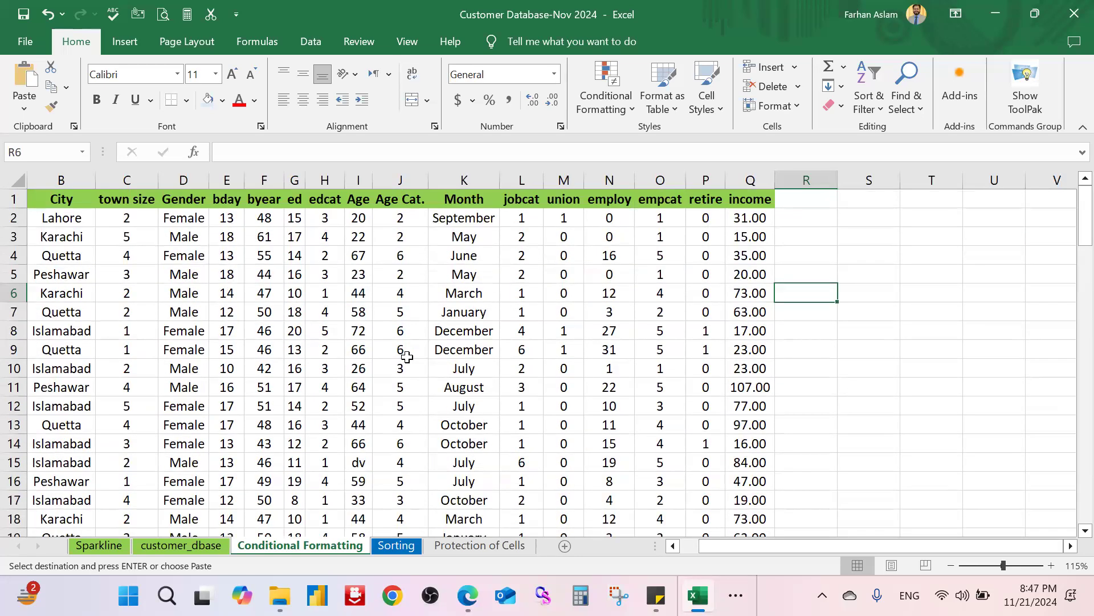
left_click_drag(779, 550, 761, 549)
left_click(530, 354)
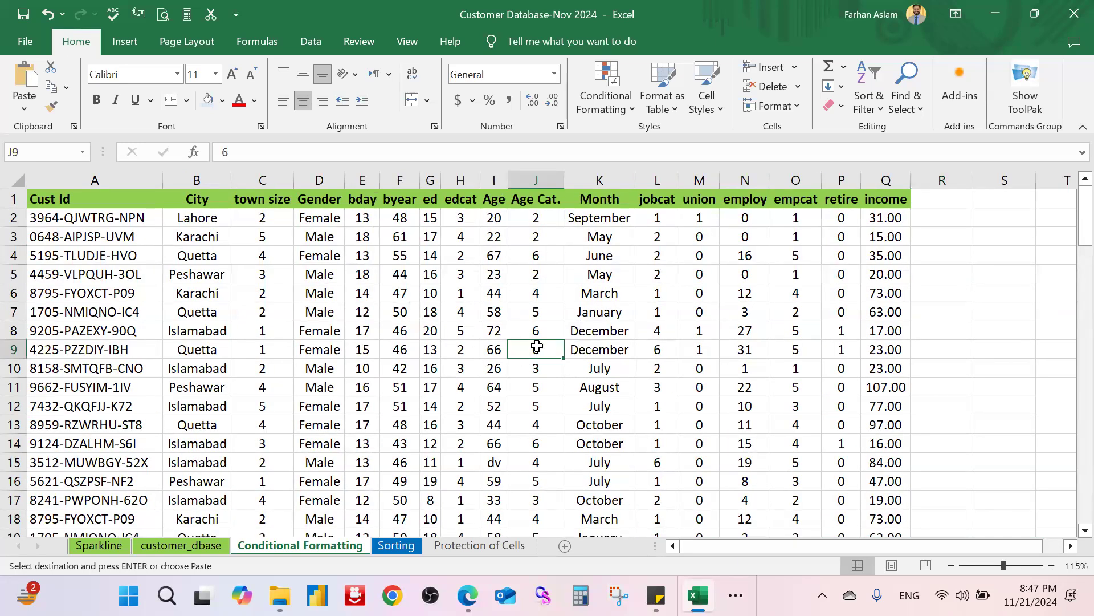
left_click(552, 311)
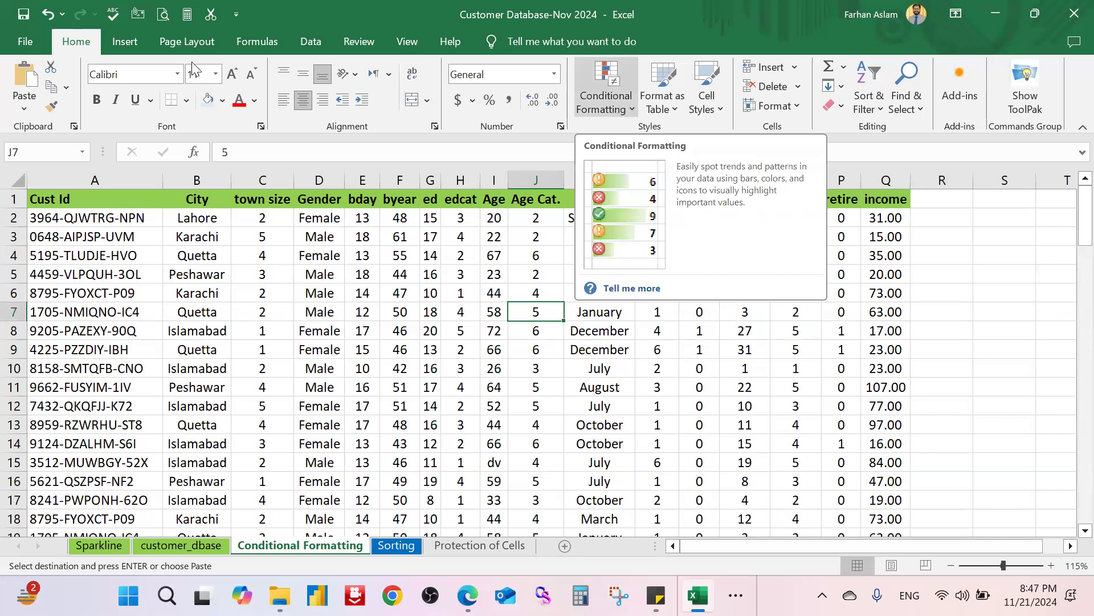
left_click(605, 97)
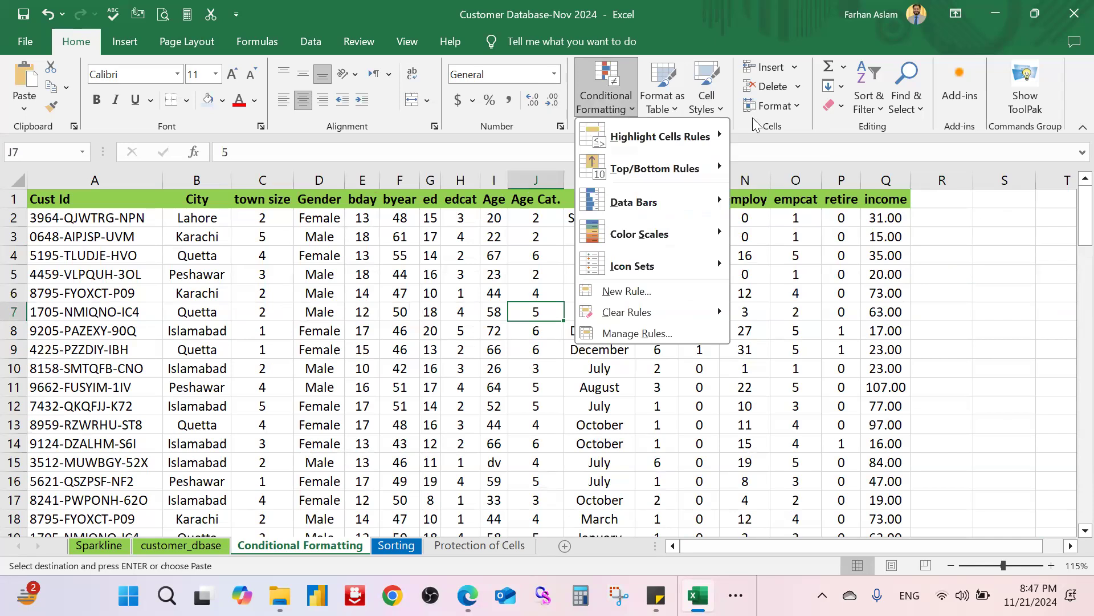
left_click(772, 134)
left_click(615, 111)
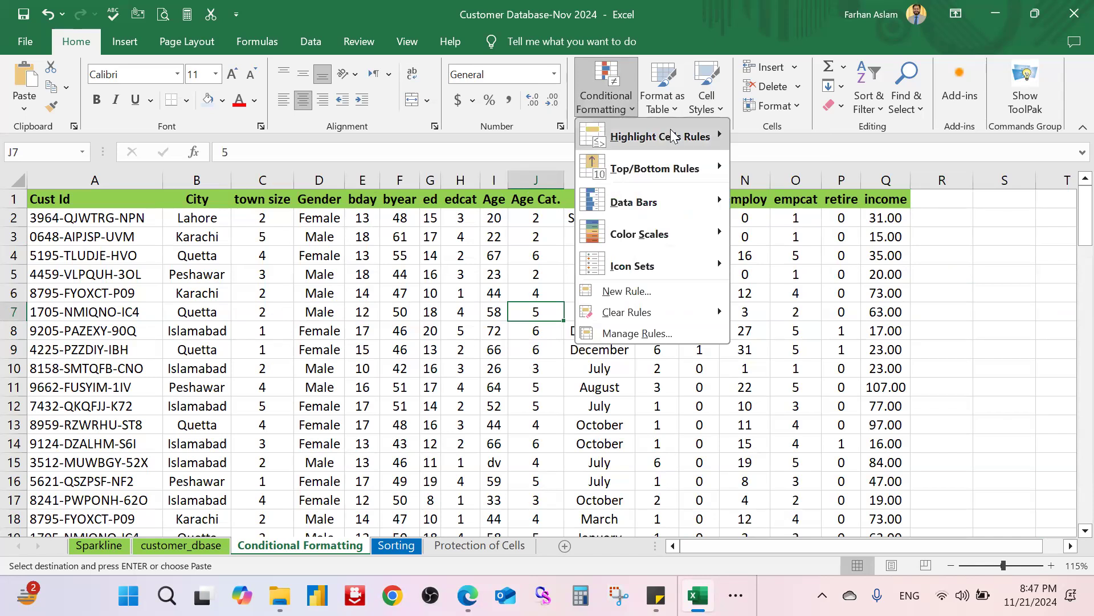
mouse_move(673, 136)
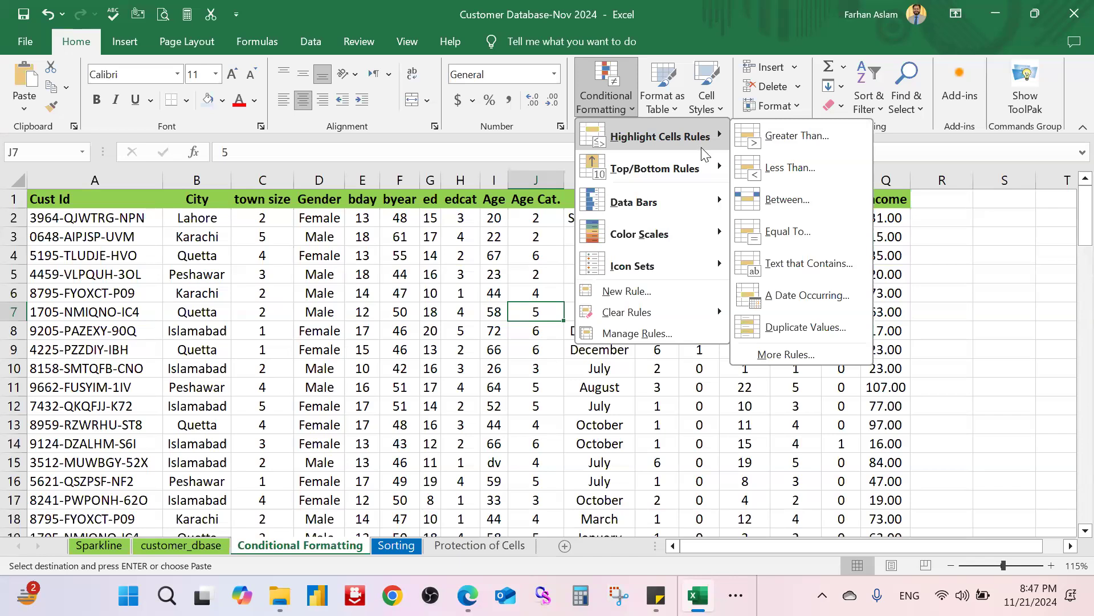
mouse_move(687, 154)
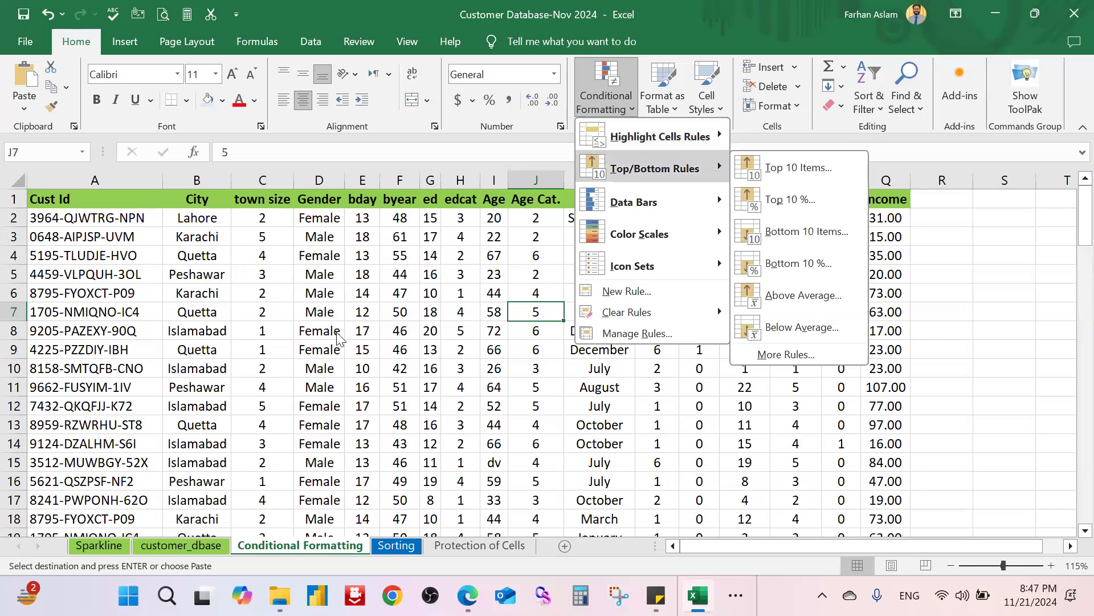
left_click(409, 323)
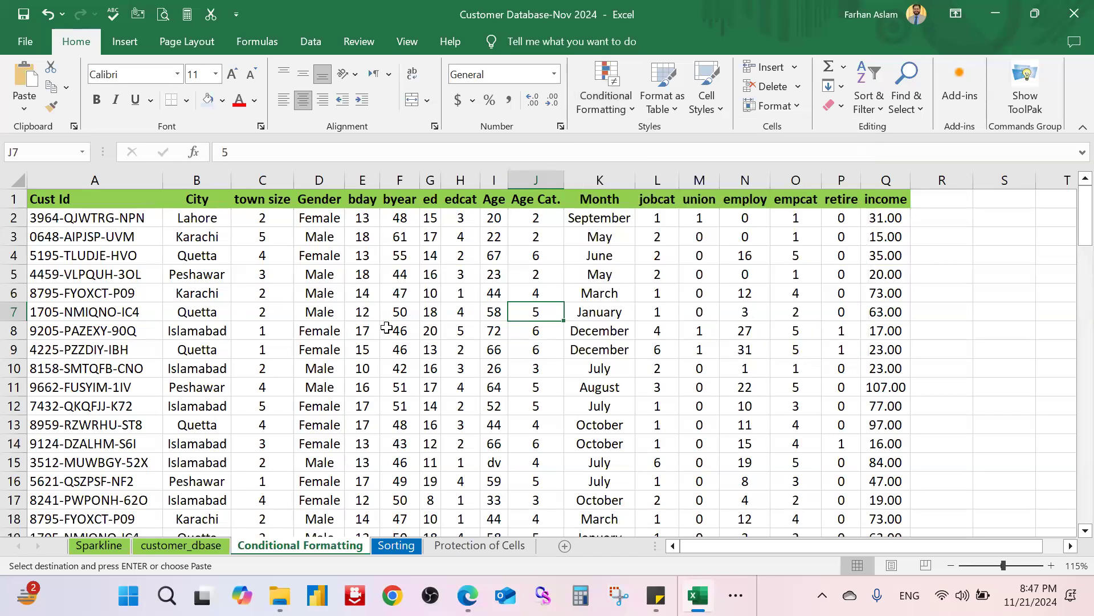
left_click(670, 294)
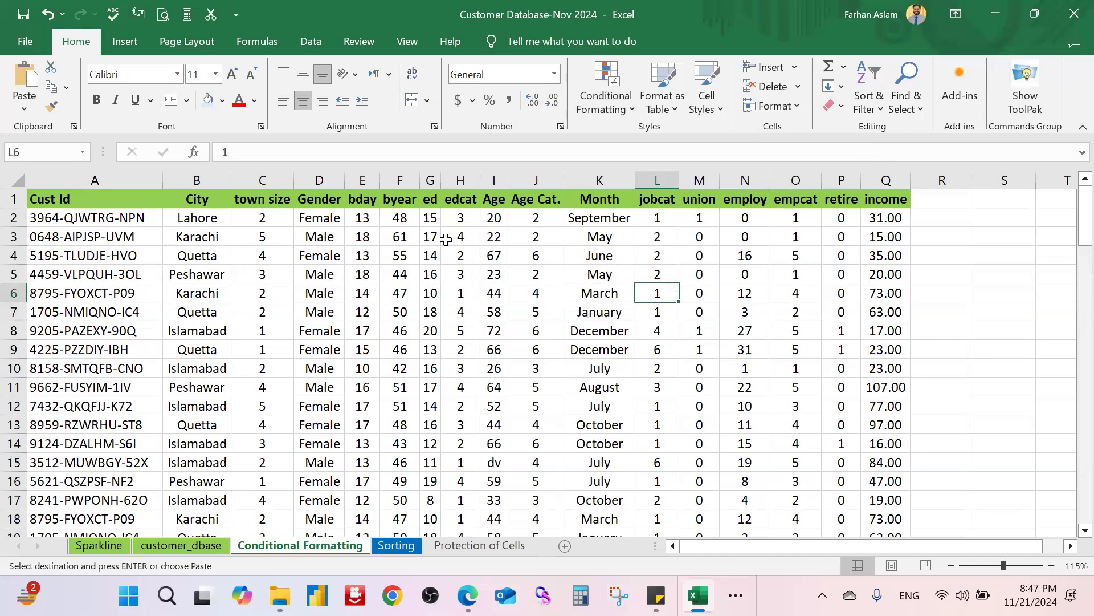
left_click(279, 219)
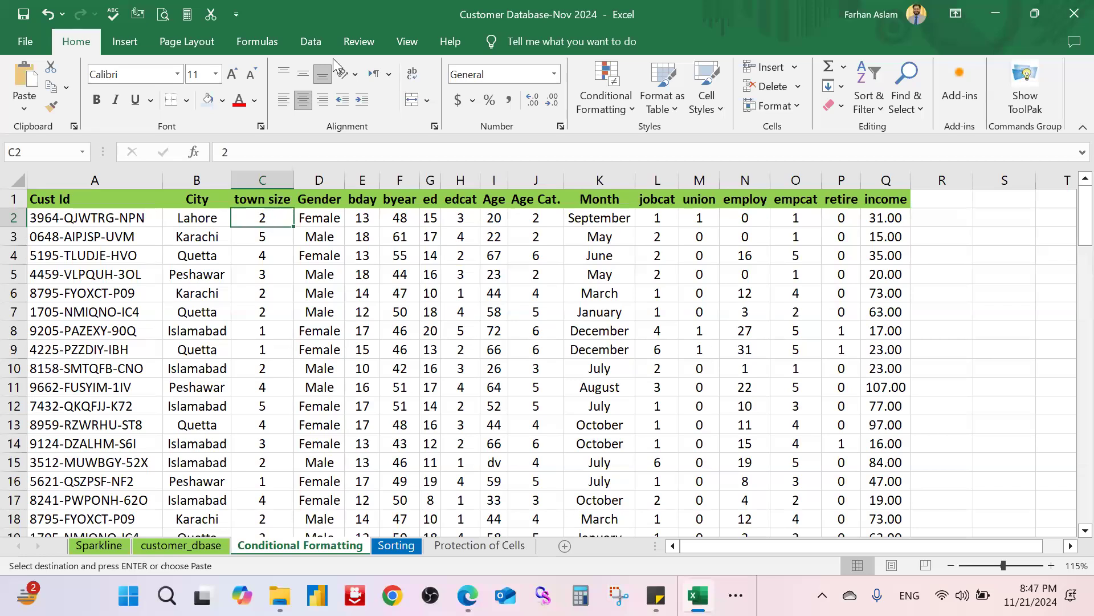
Step: Freeze panes so the header row stays visible while scrolling
left_click(399, 42)
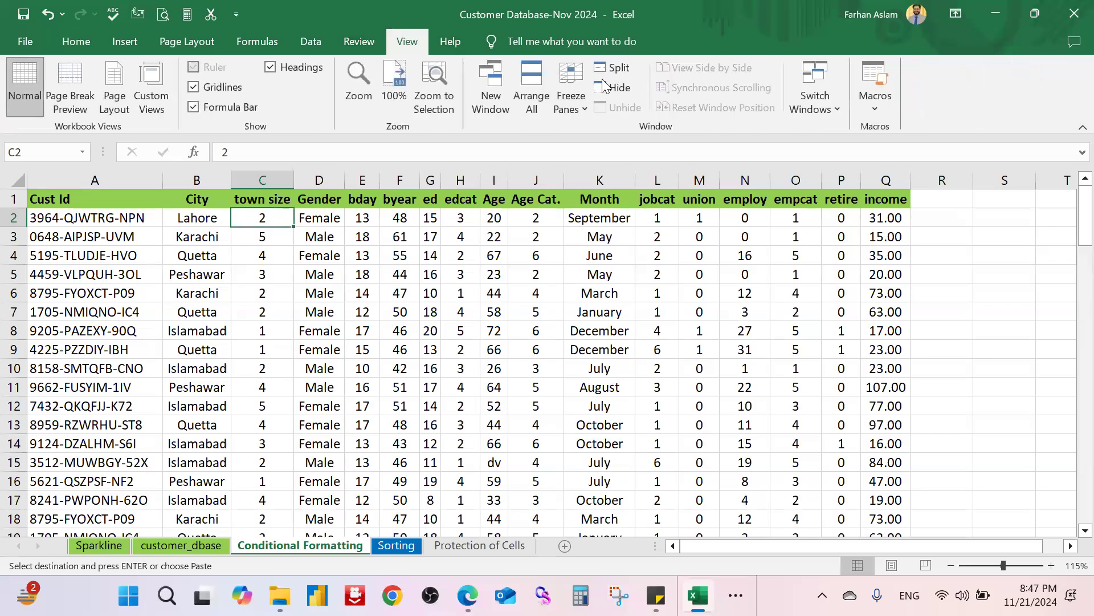
left_click(573, 101)
left_click(627, 145)
scroll(274, 278, "down", 3)
scroll(274, 277, "up", 3)
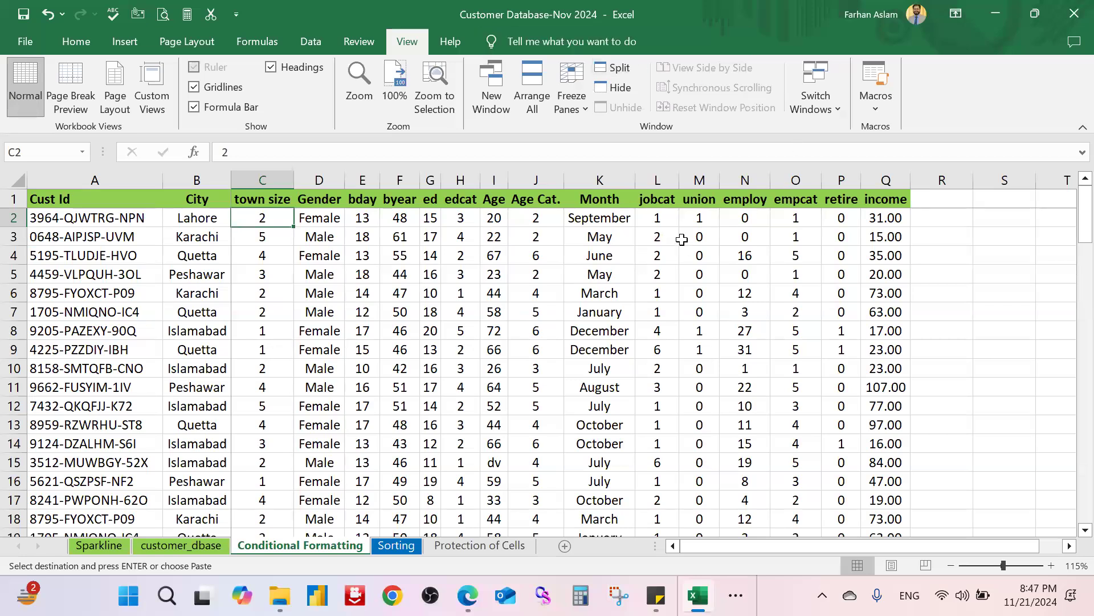
Step: Widen the Age column and select the ages from I2 down to I100
left_click_drag(509, 181, 530, 181)
left_click(506, 201)
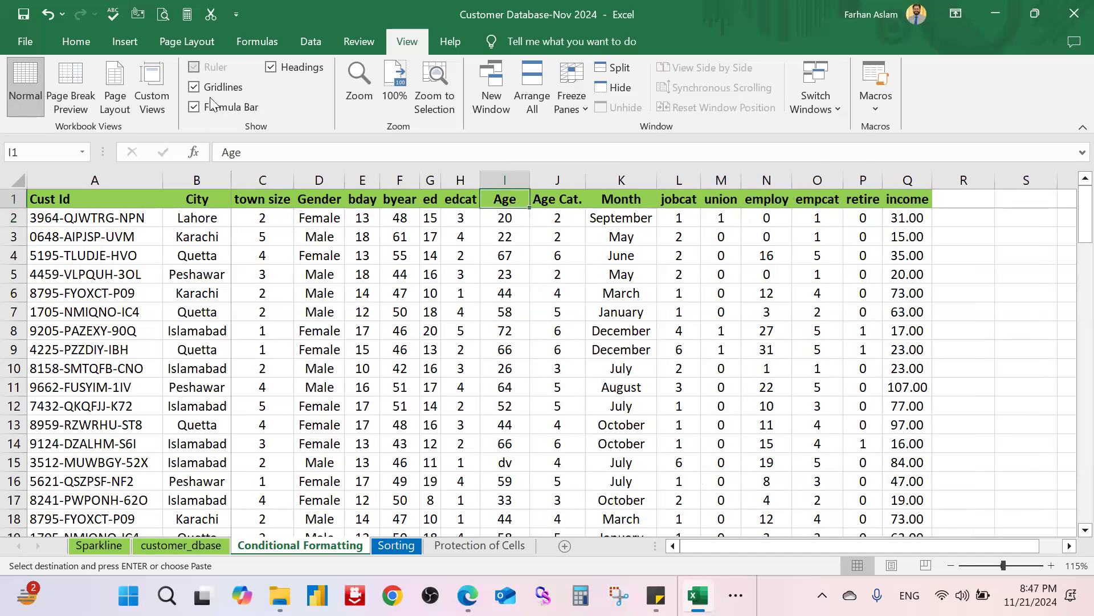
left_click(76, 42)
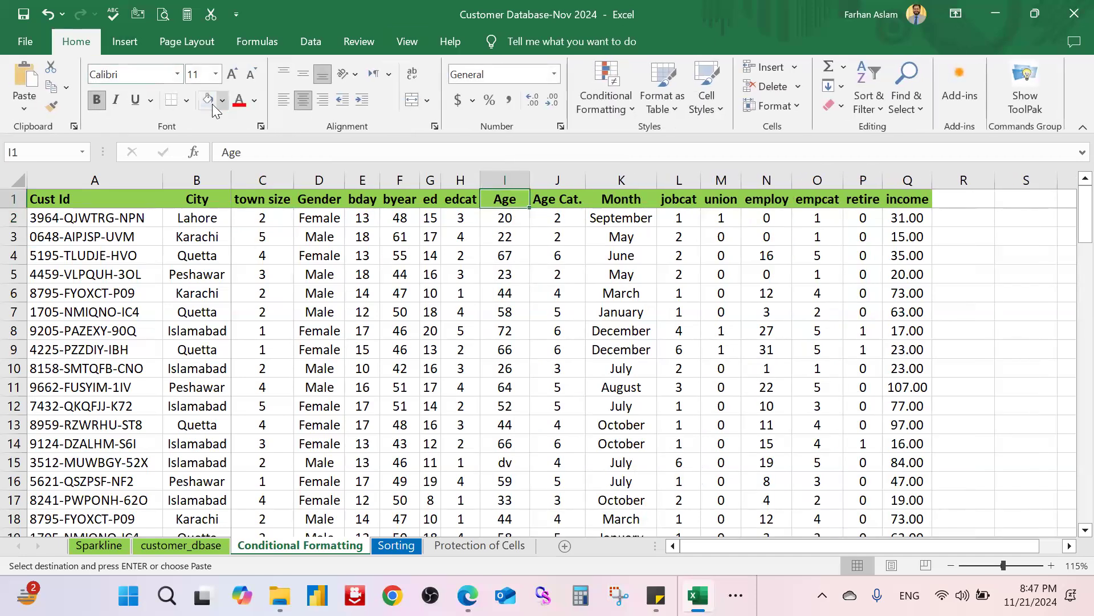
left_click(207, 102)
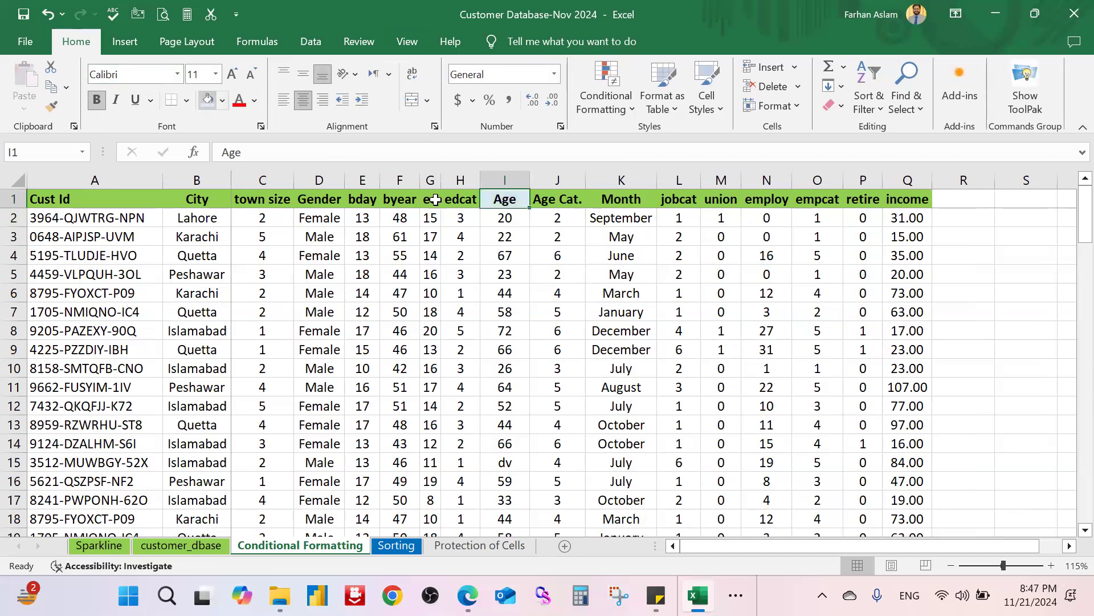
left_click(505, 274)
left_click(508, 217)
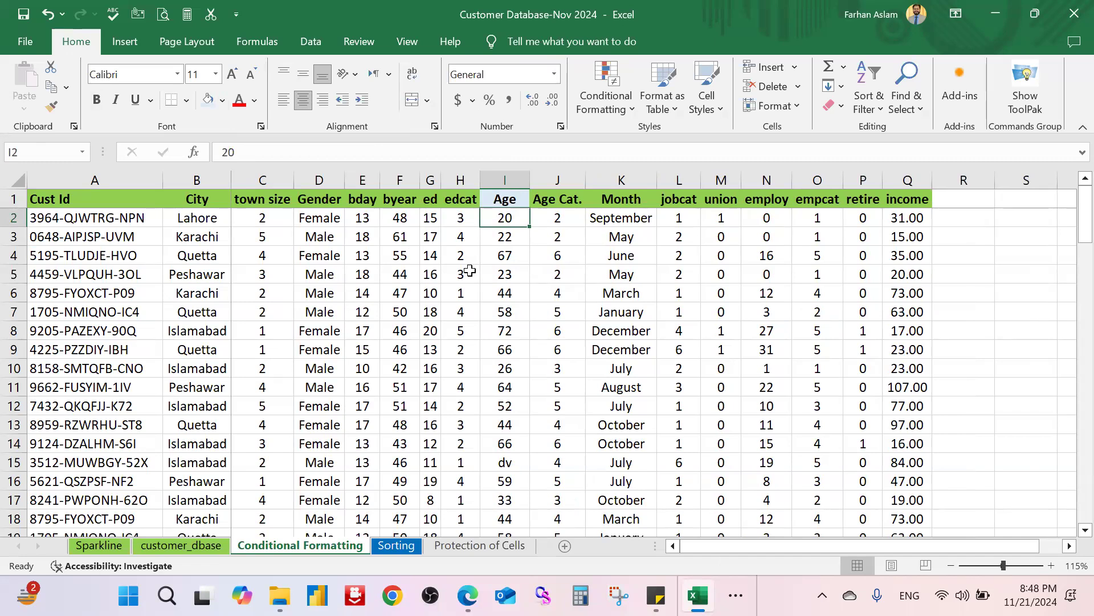
key("ctrl+shift+Down")
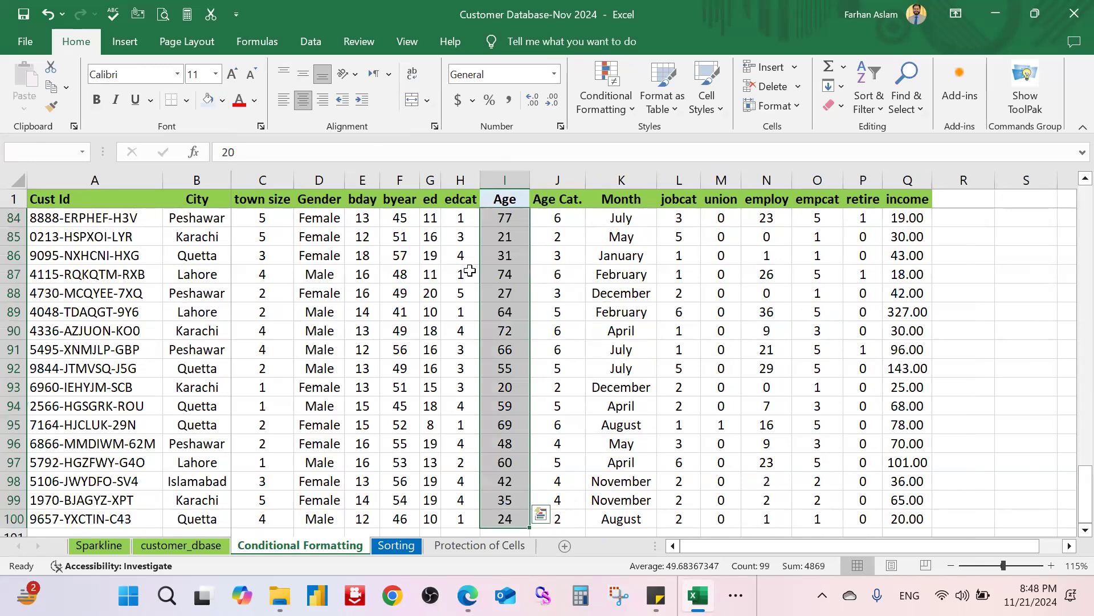
scroll(726, 275, "up", 3)
scroll(731, 280, "up", 17)
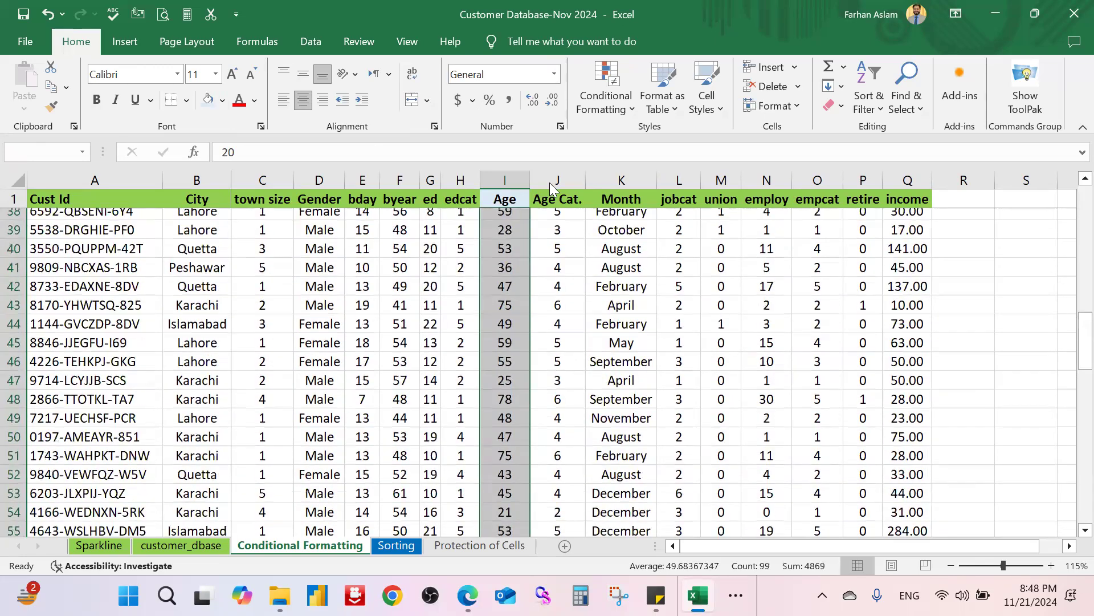
left_click(605, 101)
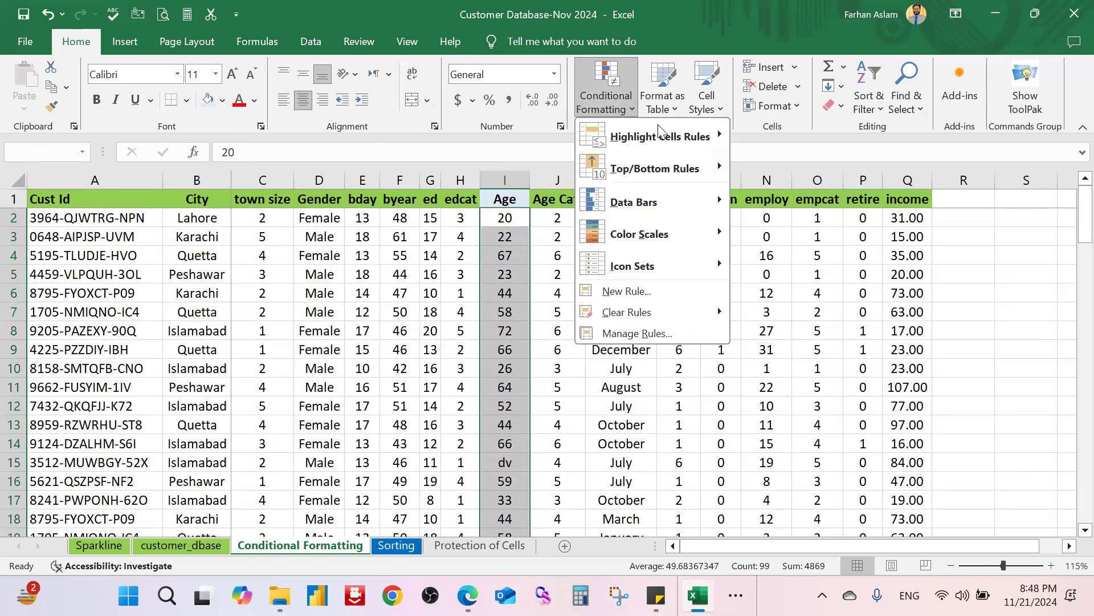
mouse_move(673, 133)
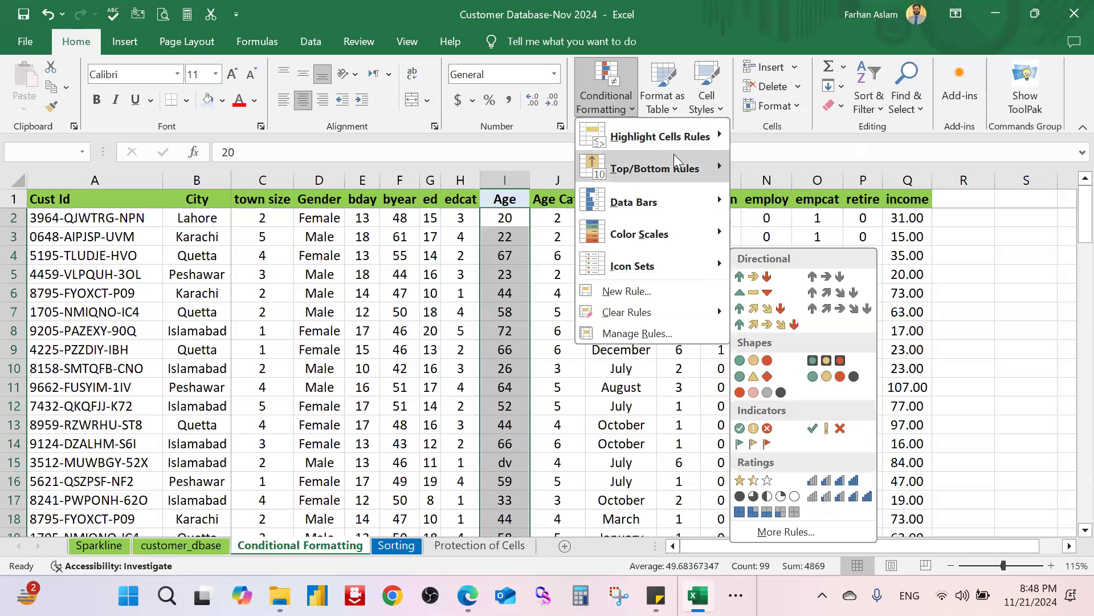
mouse_move(706, 146)
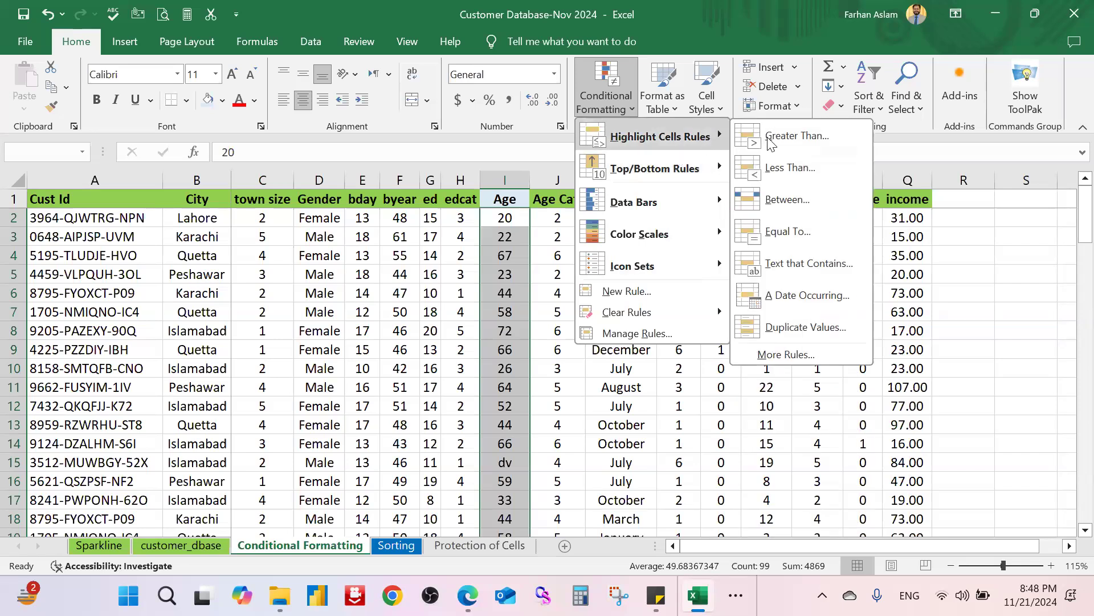
left_click(825, 144)
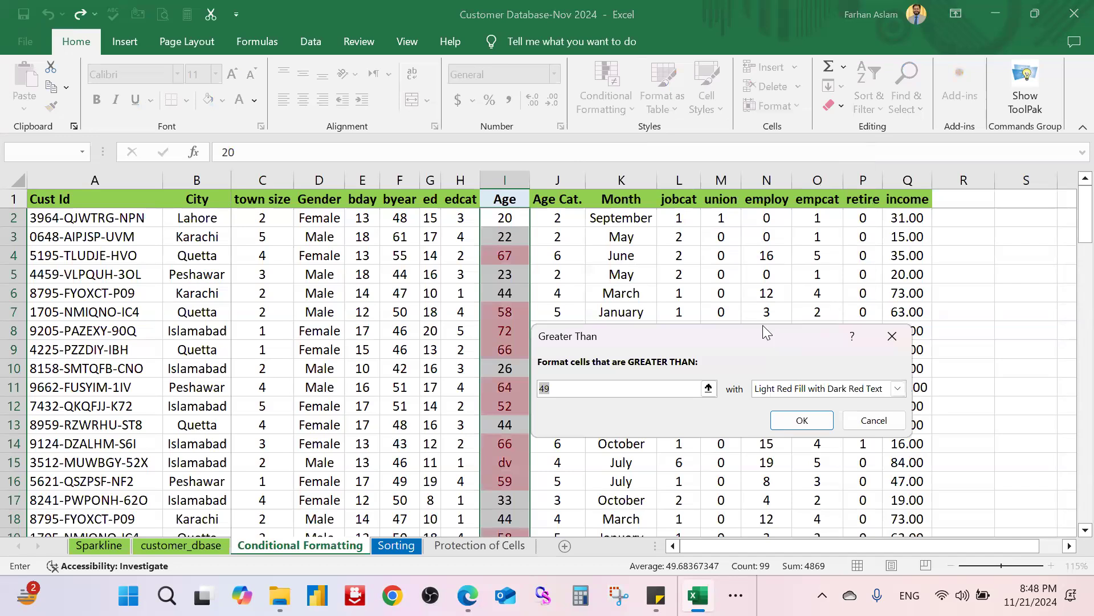
left_click_drag(764, 327, 815, 203)
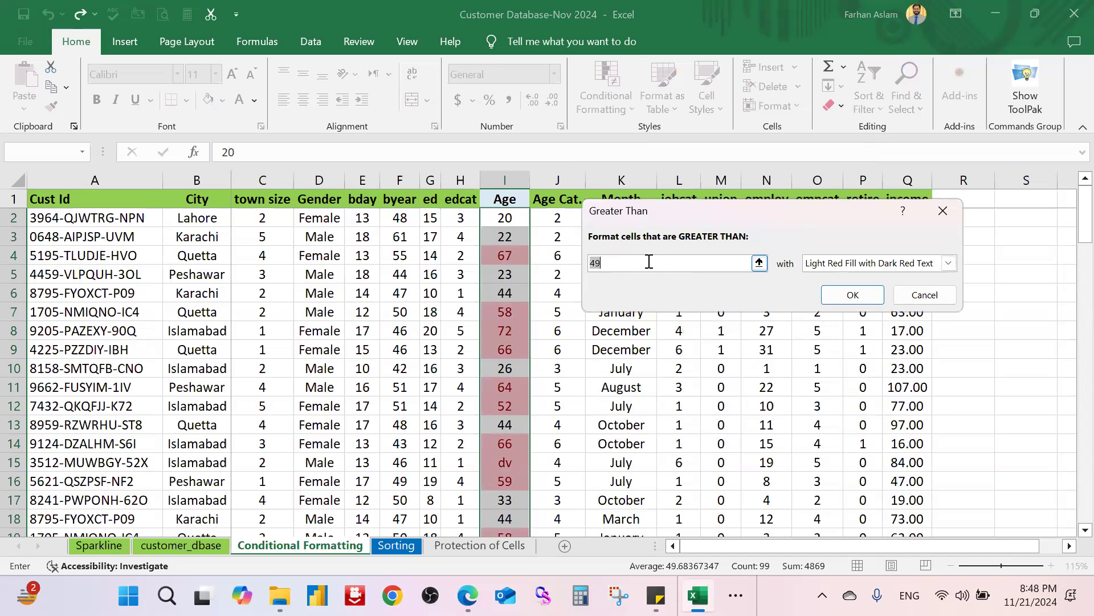
left_click(943, 211)
left_click(503, 458)
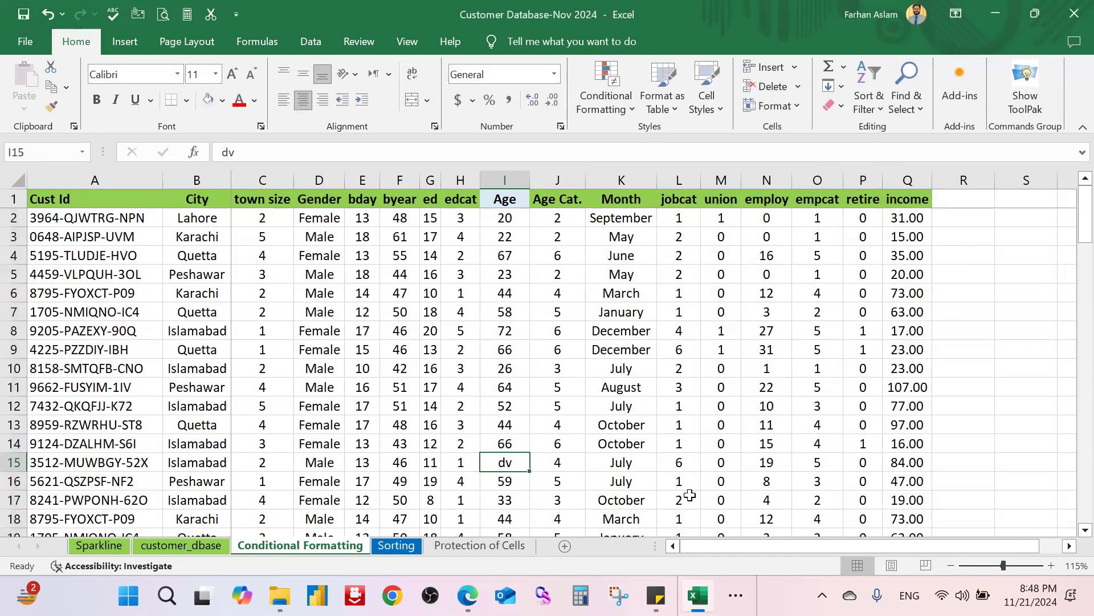
Step: Correct the stray age to 65 and select the ages I2:I100
type("65")
key("Return")
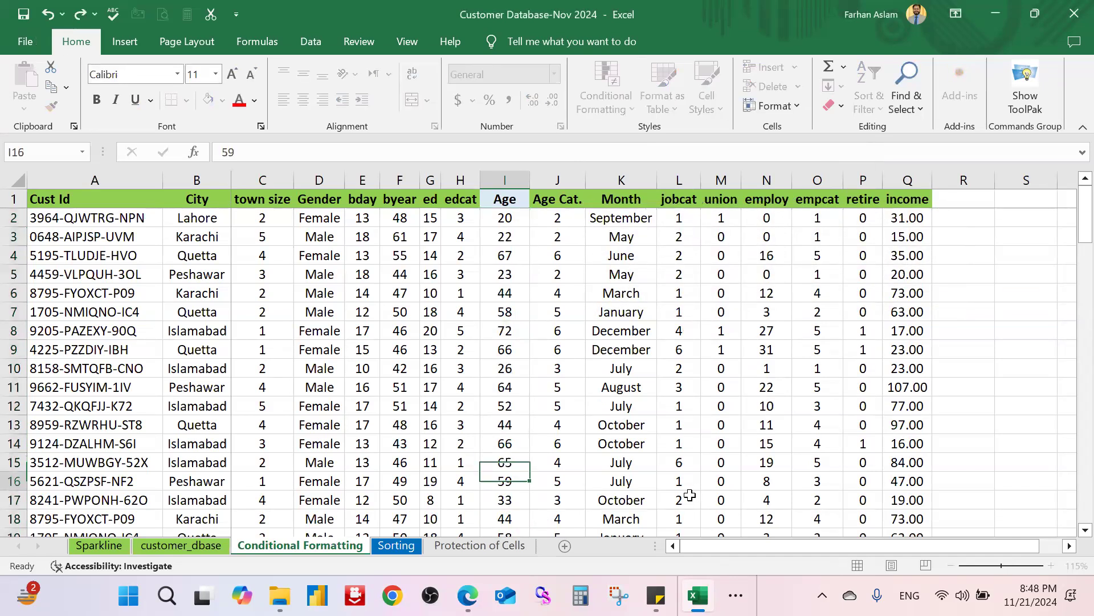
left_click(503, 218)
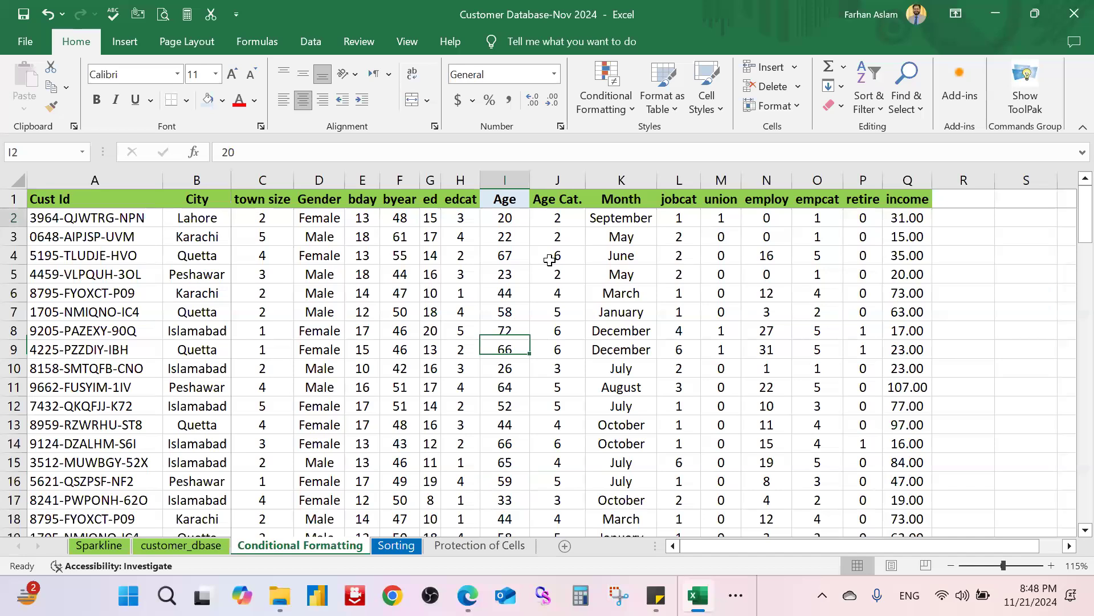
key("ctrl+shift+Down")
Step: Highlight ages greater than 49 with Light Red Fill and Dark Red Text
left_click(606, 100)
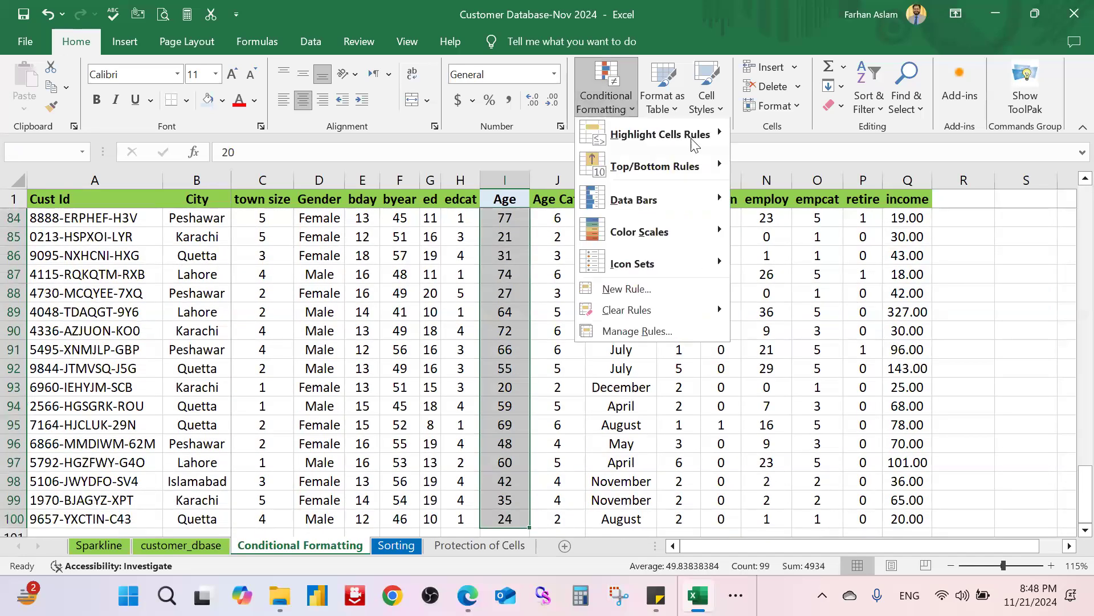
left_click(795, 135)
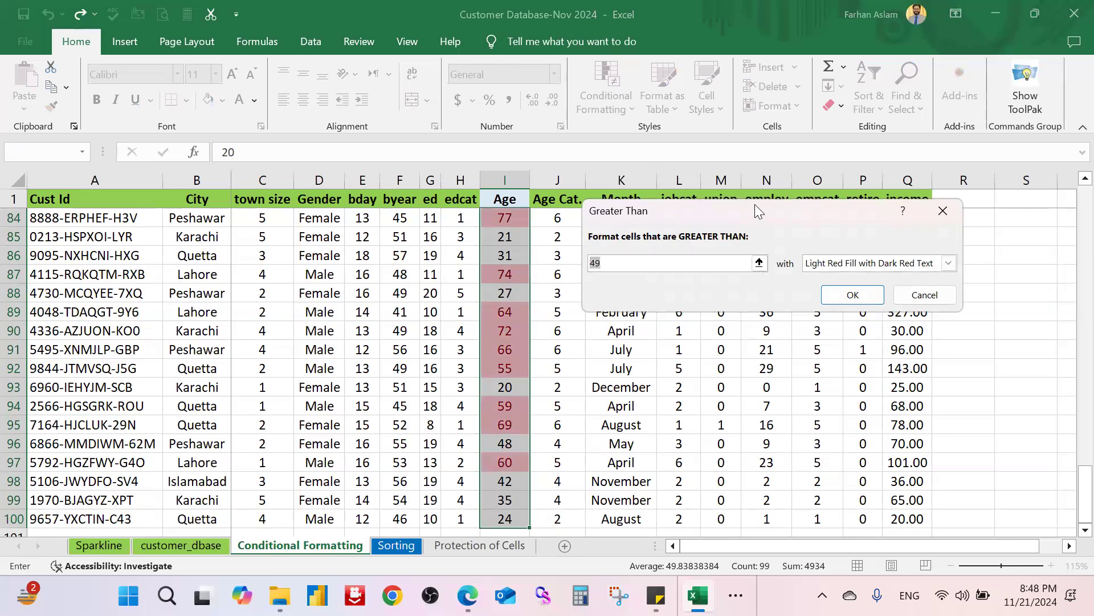
left_click_drag(754, 204, 751, 207)
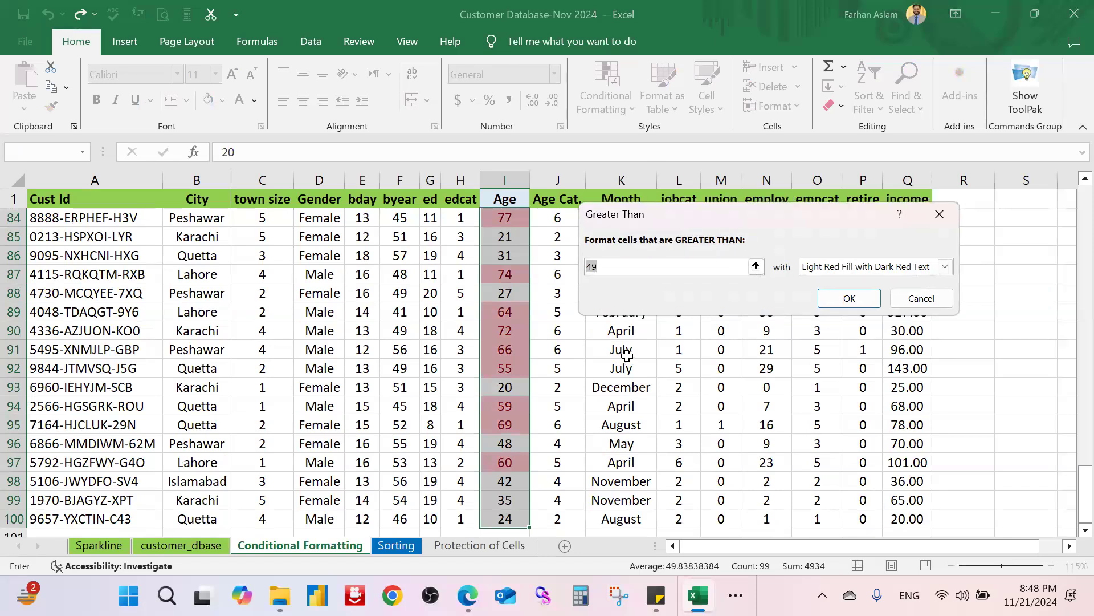
left_click(860, 297)
scroll(727, 318, "up", 6)
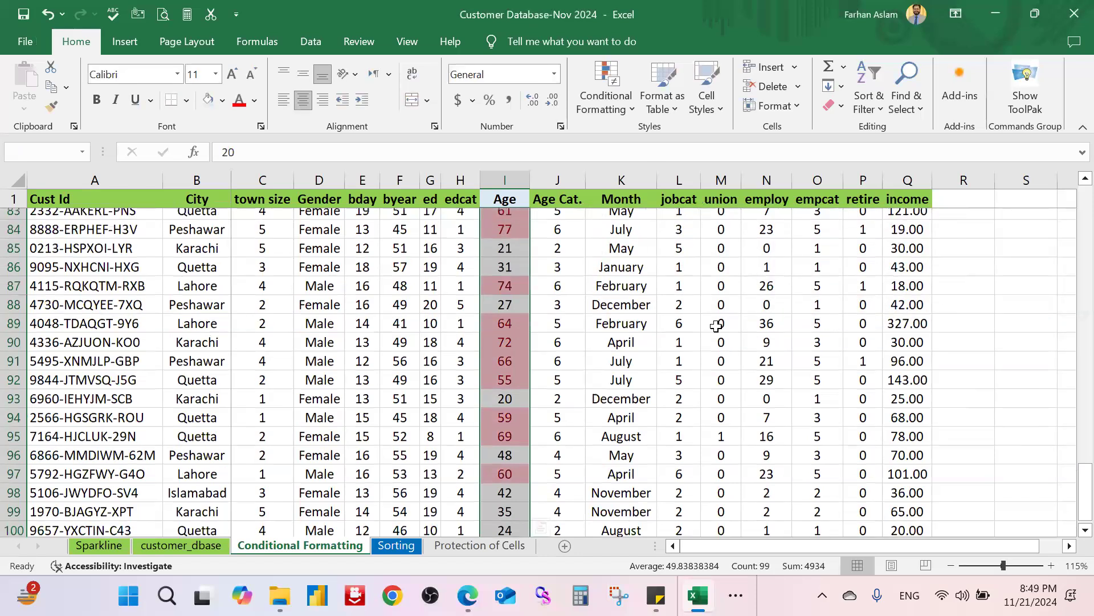
scroll(721, 296, "up", 16)
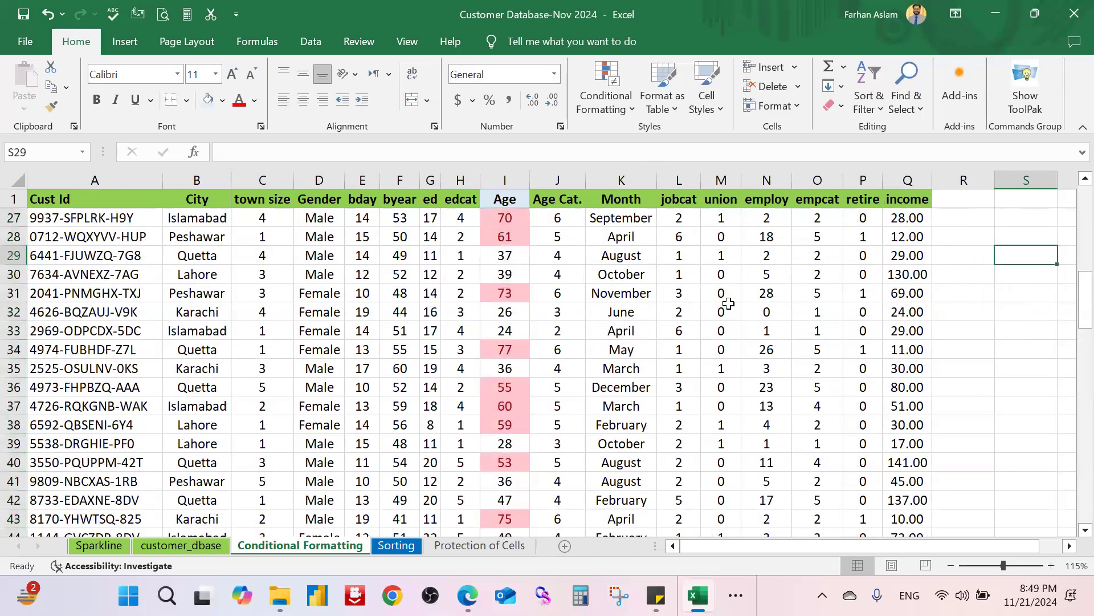
scroll(731, 309, "up", 5)
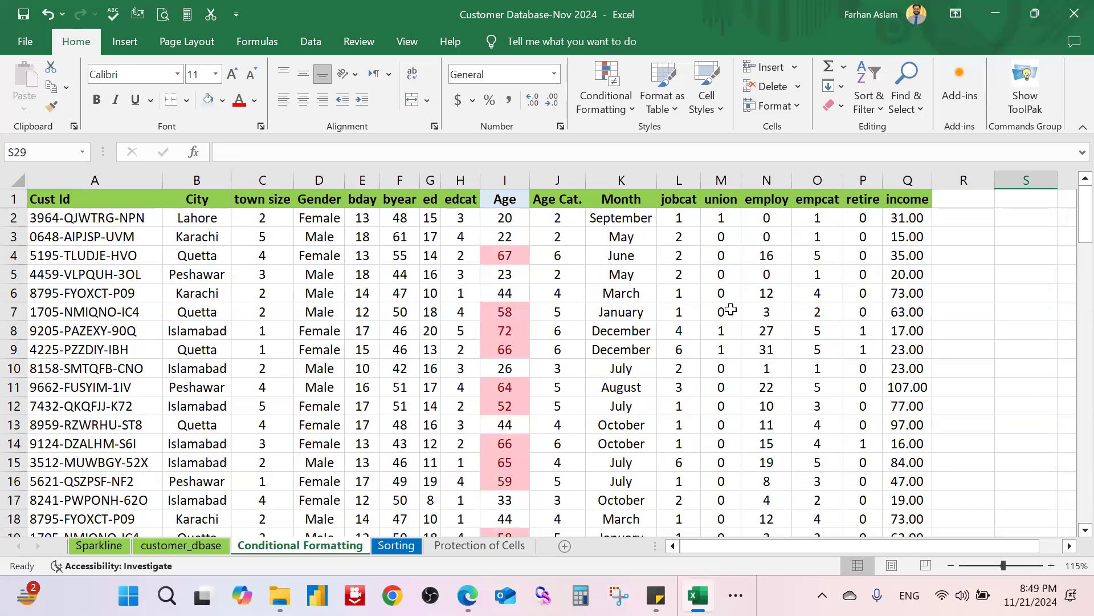
left_click(510, 255)
left_click(511, 313)
scroll(516, 319, "down", 1)
scroll(518, 325, "down", 3)
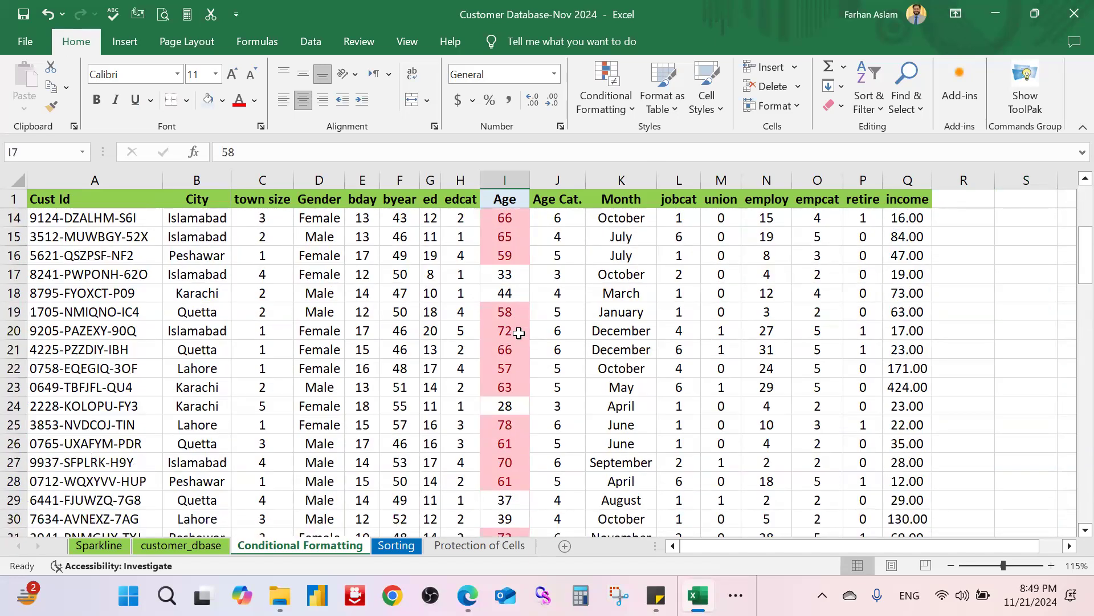
scroll(518, 333, "down", 3)
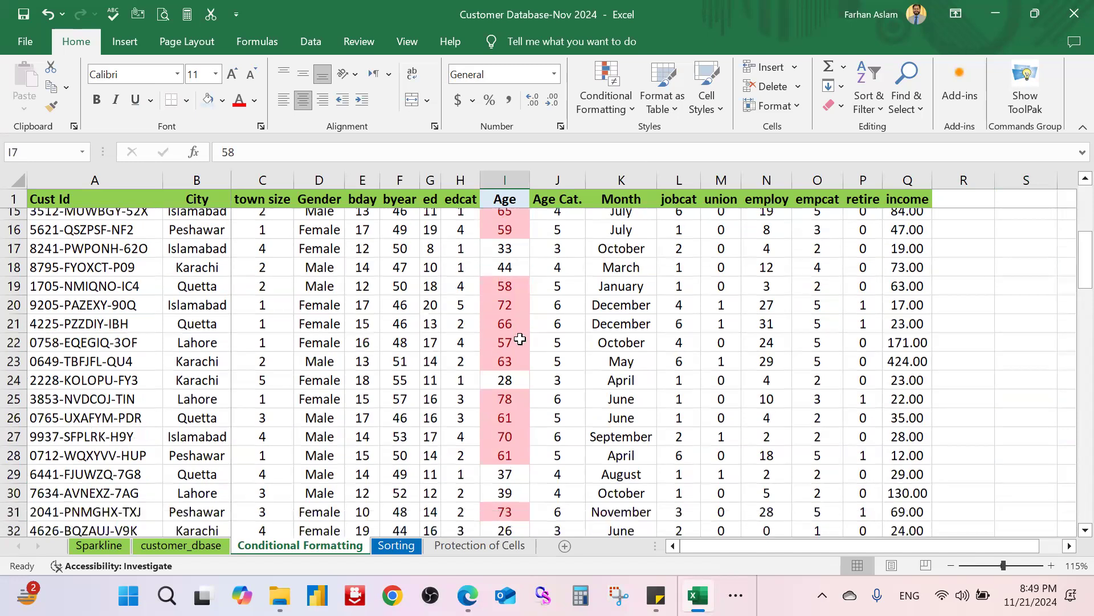
scroll(536, 358, "up", 1)
scroll(536, 358, "up", 5)
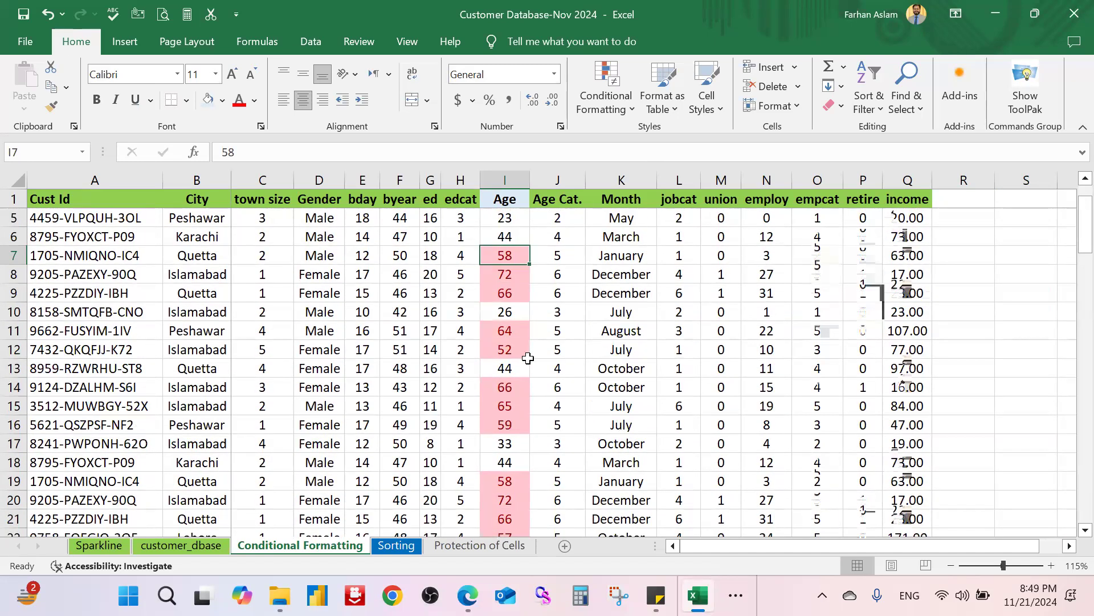
scroll(507, 223, "up", 1)
left_click(508, 223)
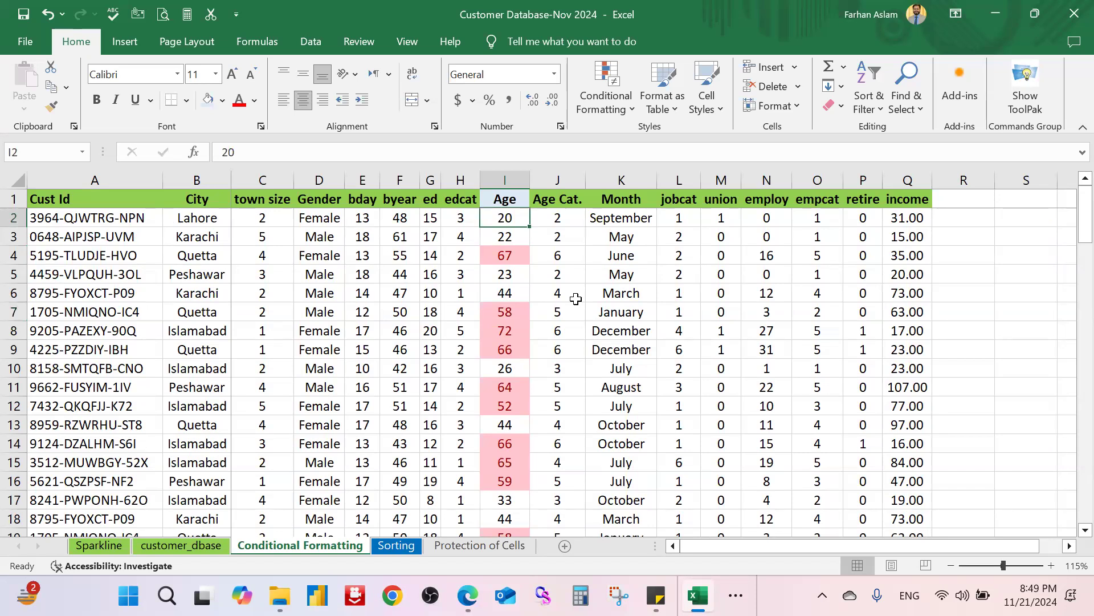
key("ctrl+shift+Down")
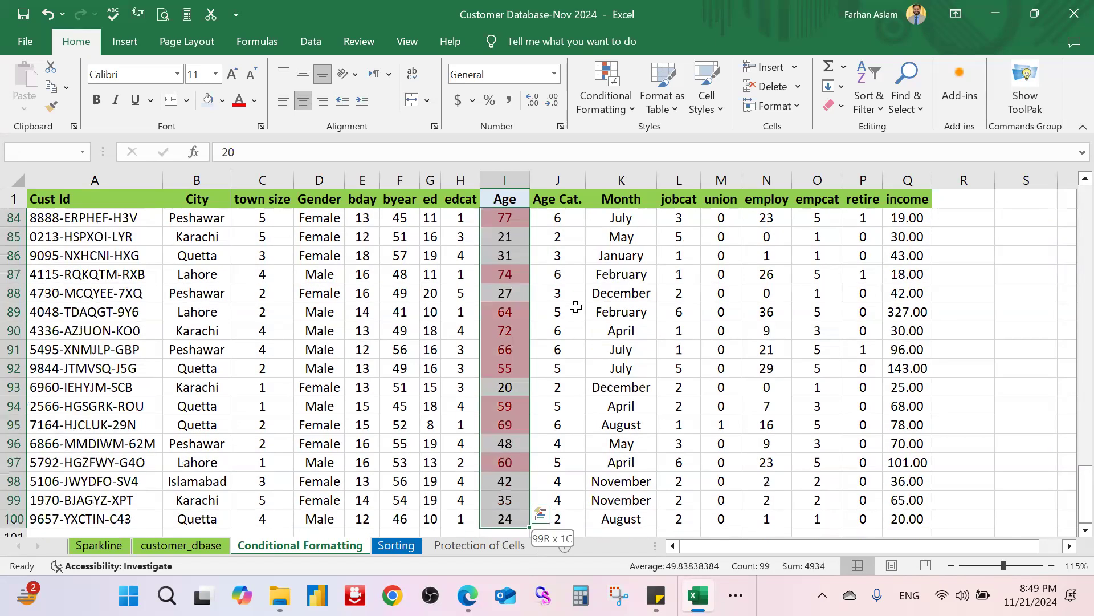
left_click(636, 102)
mouse_move(658, 133)
left_click(820, 233)
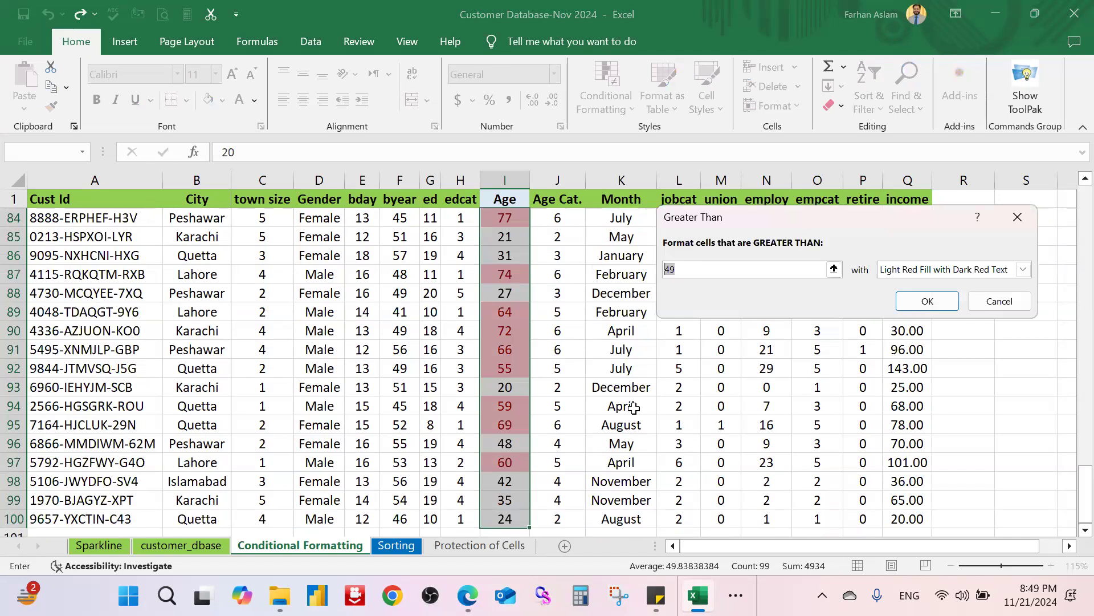
type("5")
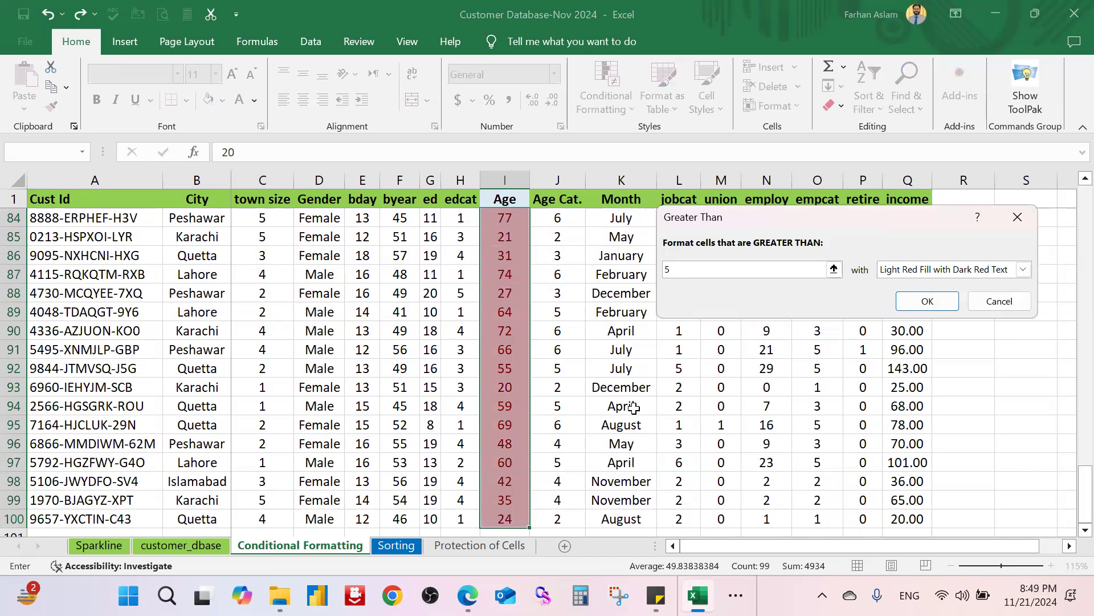
type("5")
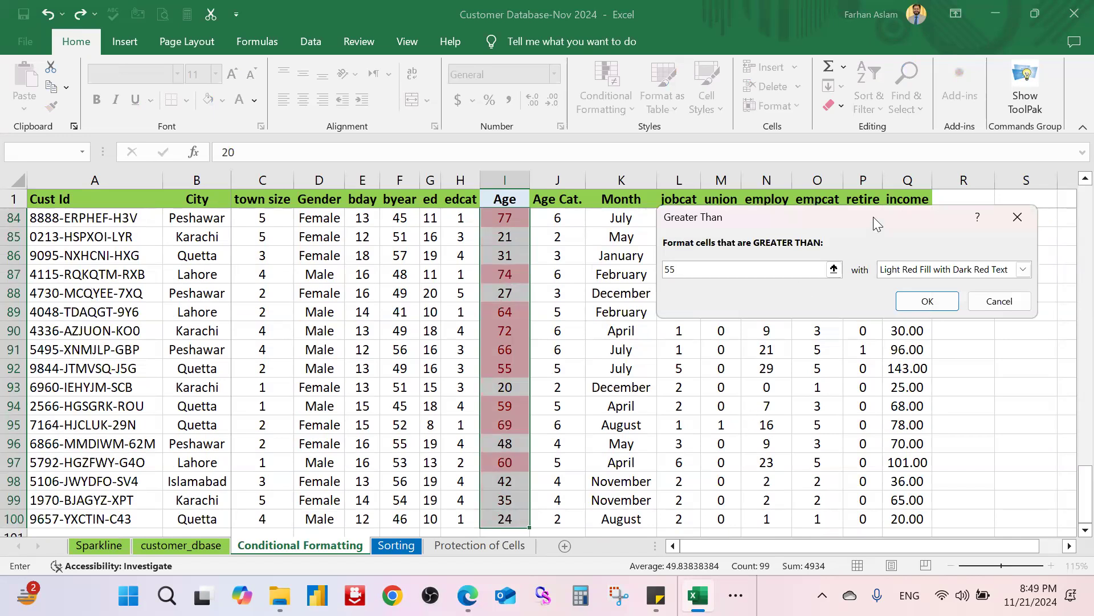
left_click_drag(859, 217, 787, 230)
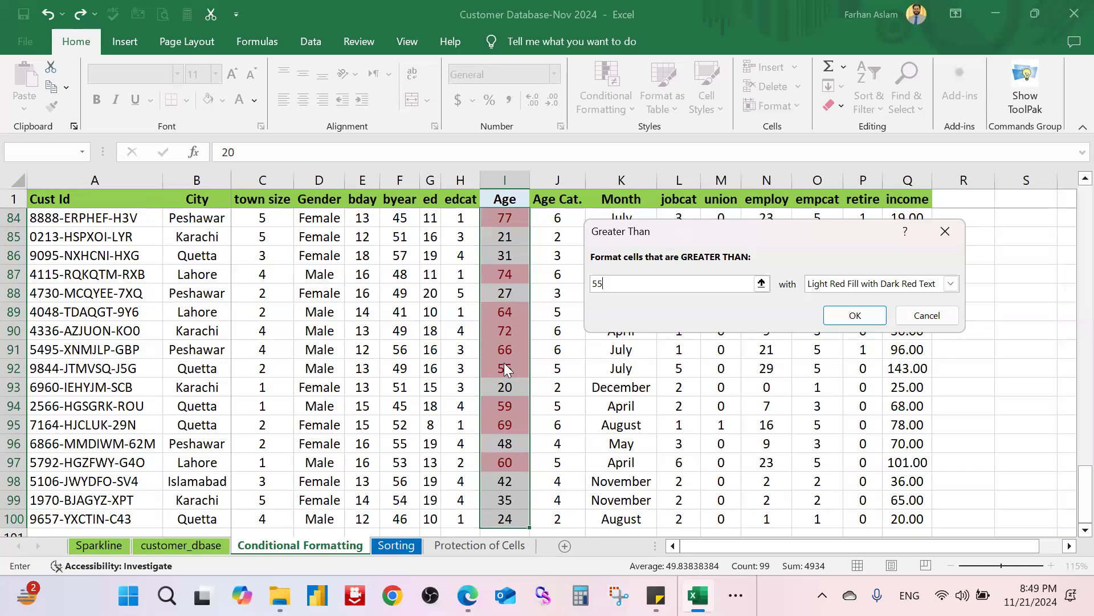
scroll(504, 370, "up", 3)
scroll(514, 354, "up", 15)
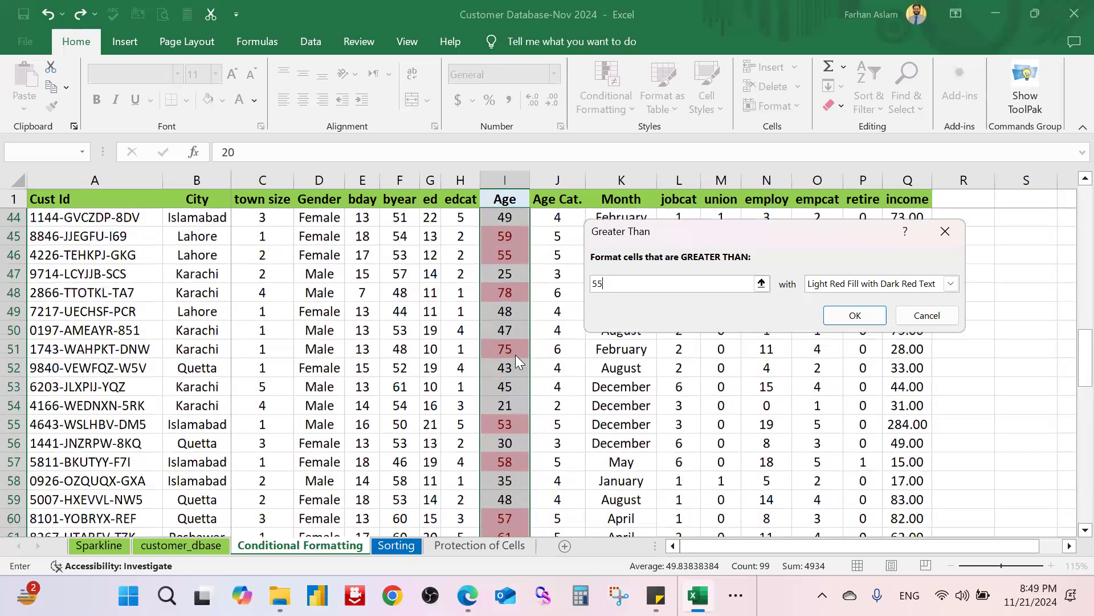
scroll(515, 355, "up", 7)
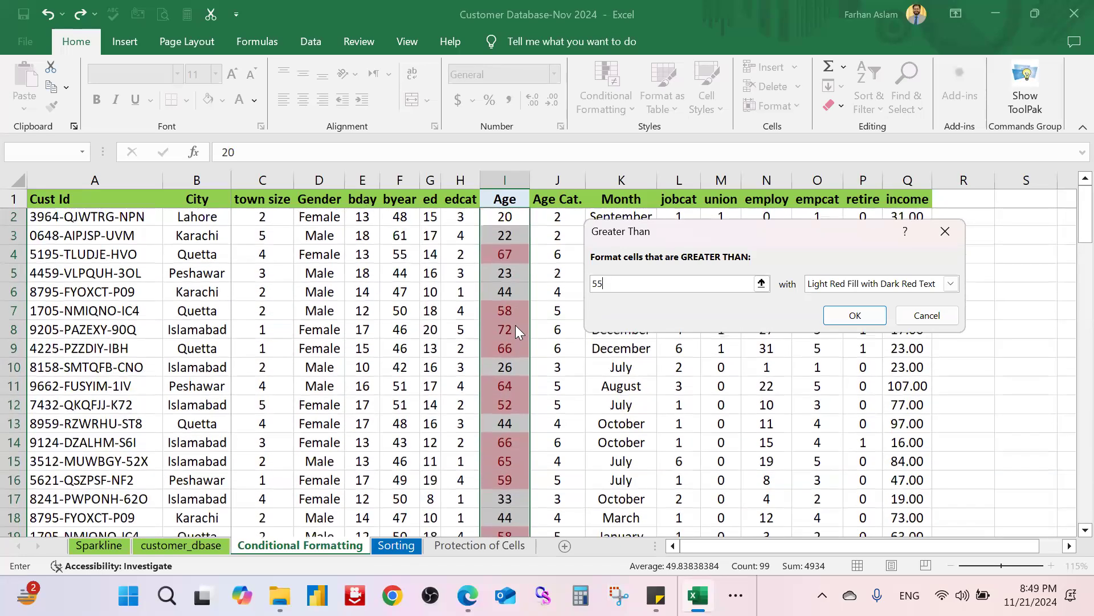
scroll(516, 329, "down", 3)
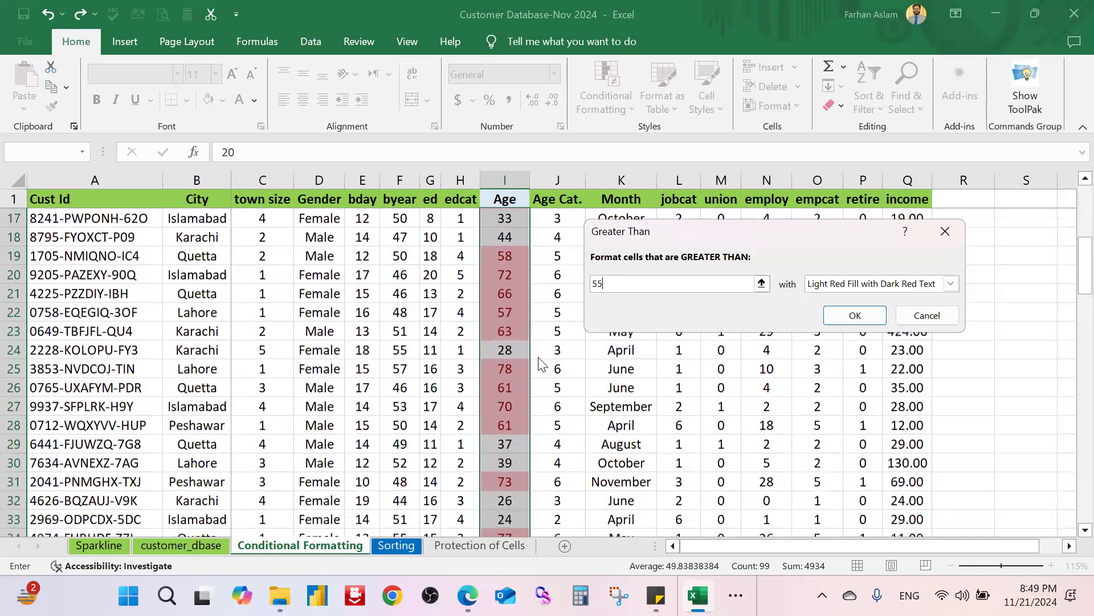
scroll(530, 373, "down", 4)
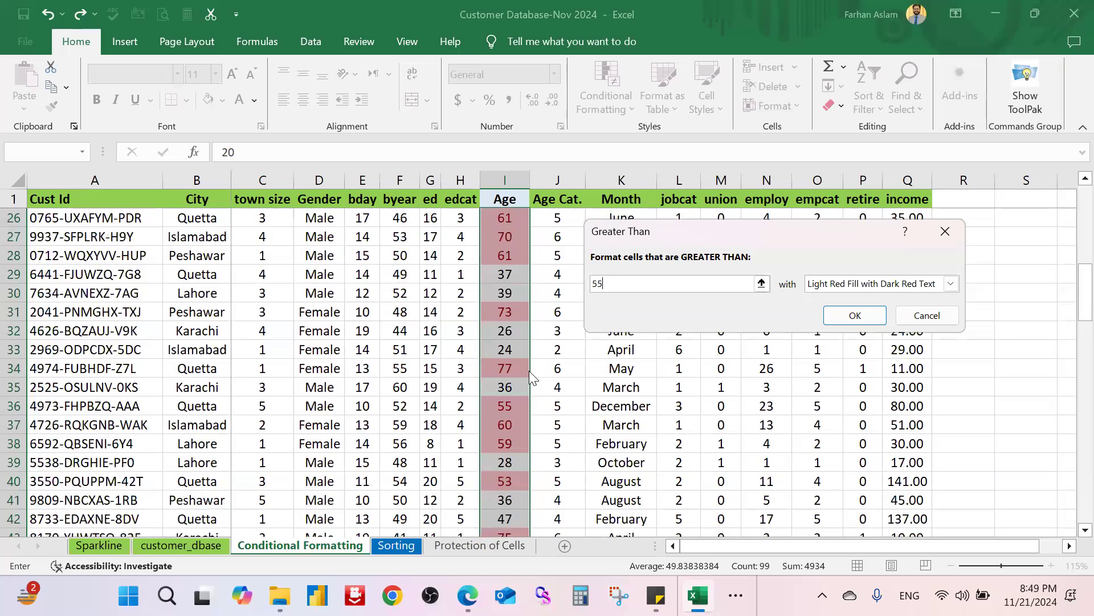
scroll(533, 387, "down", 2)
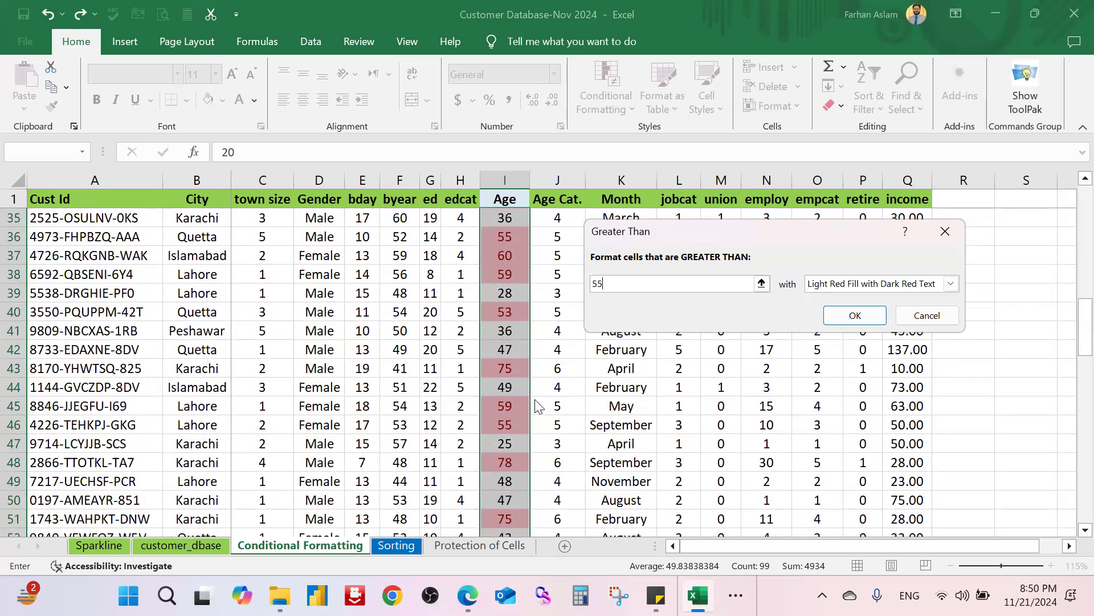
scroll(542, 402, "down", 3)
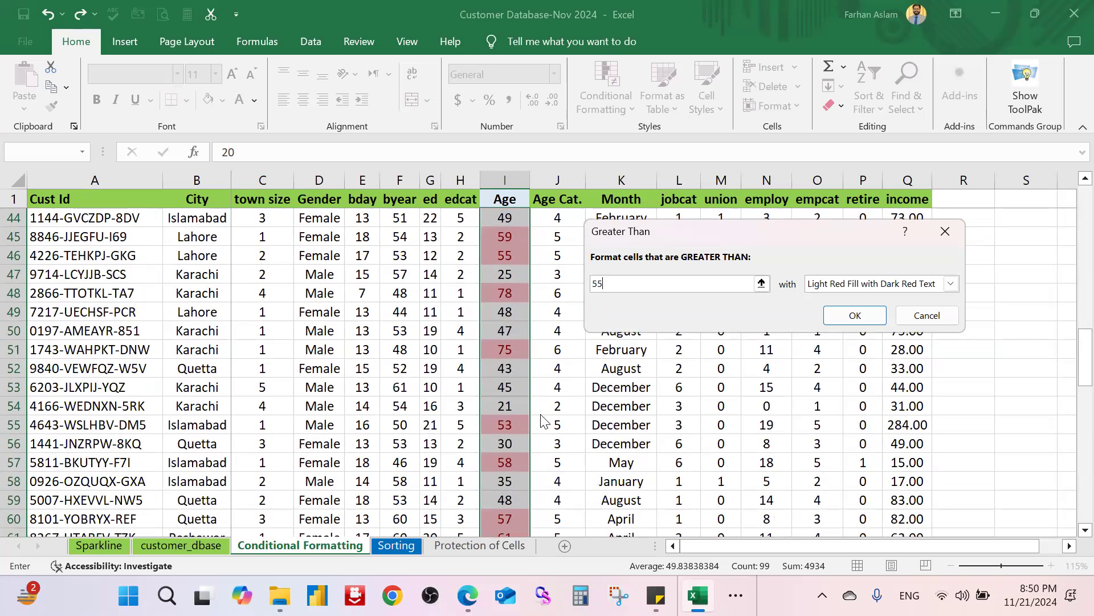
scroll(561, 408, "up", 4)
scroll(561, 408, "up", 10)
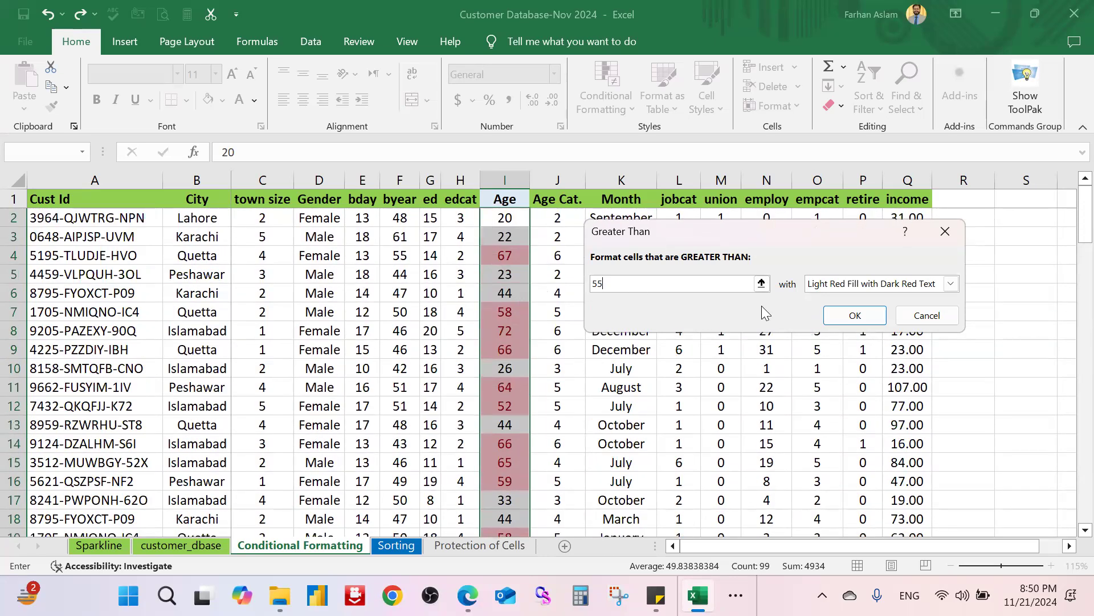
Step: Preview Green Fill, then a custom blue background, for ages above 55
left_click(918, 285)
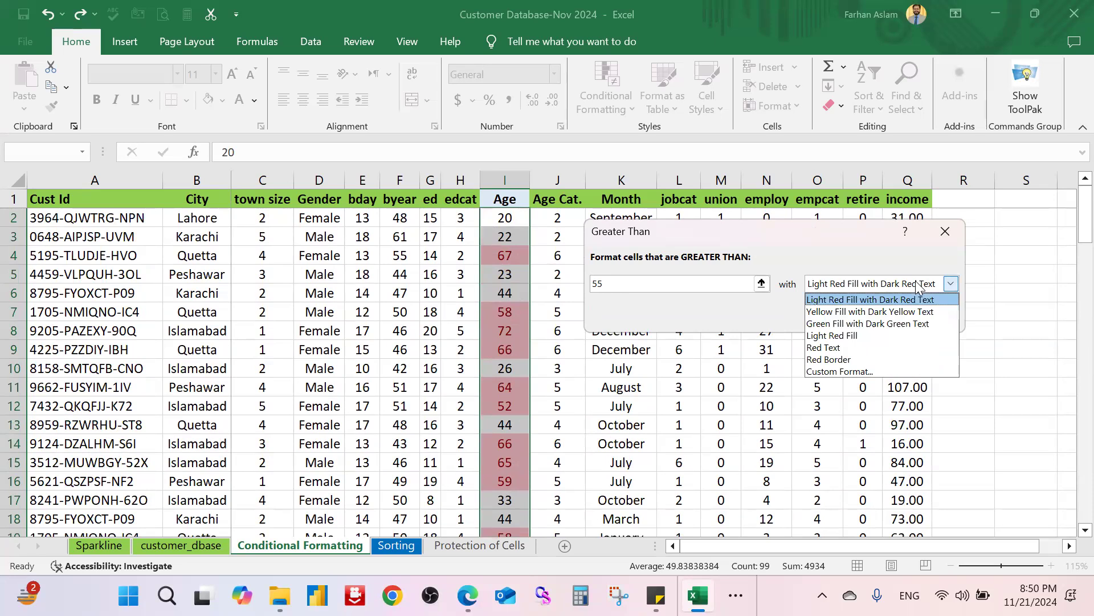
left_click(912, 323)
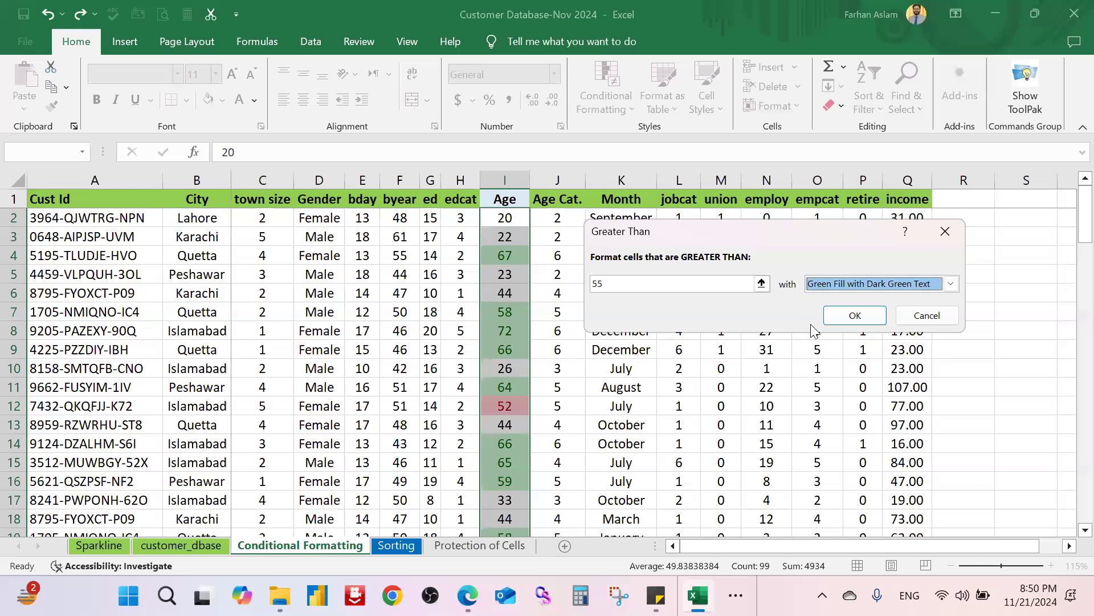
left_click(897, 285)
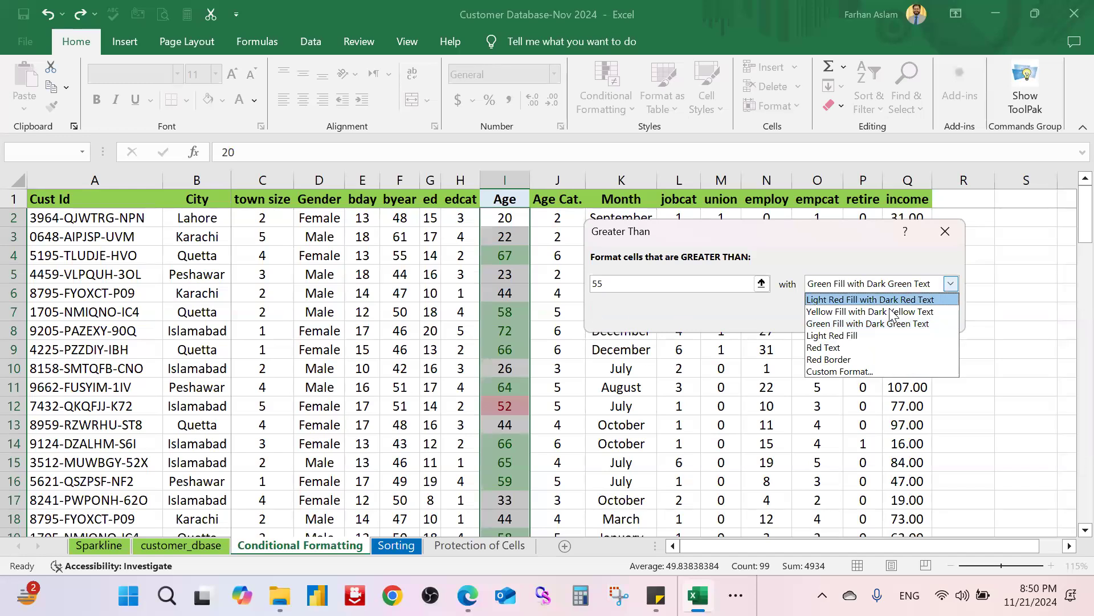
left_click(851, 371)
left_click(680, 43)
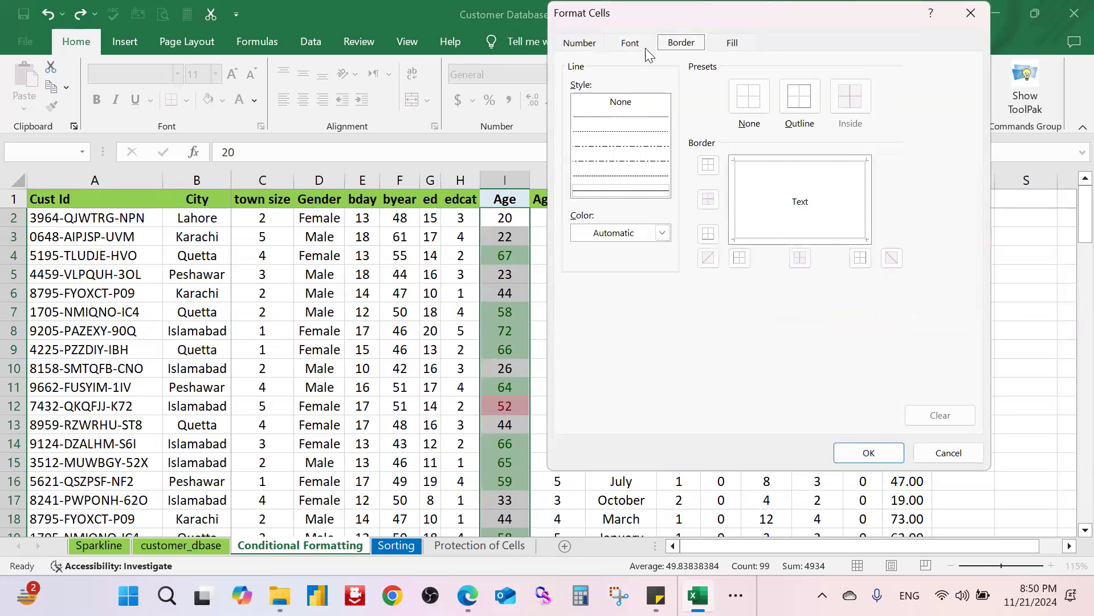
left_click(733, 43)
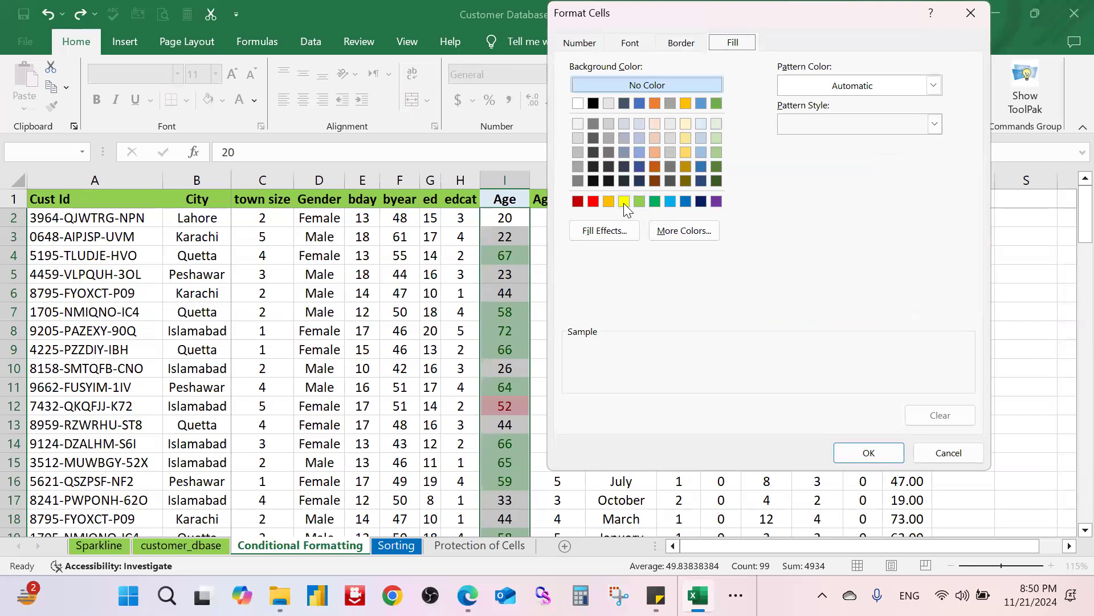
left_click(671, 201)
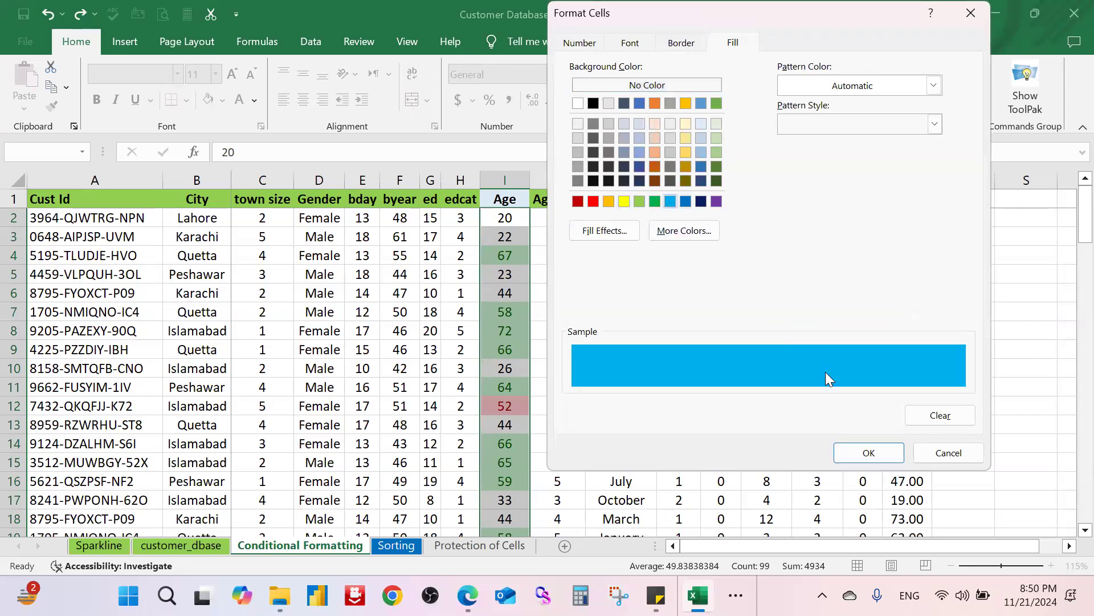
left_click(868, 453)
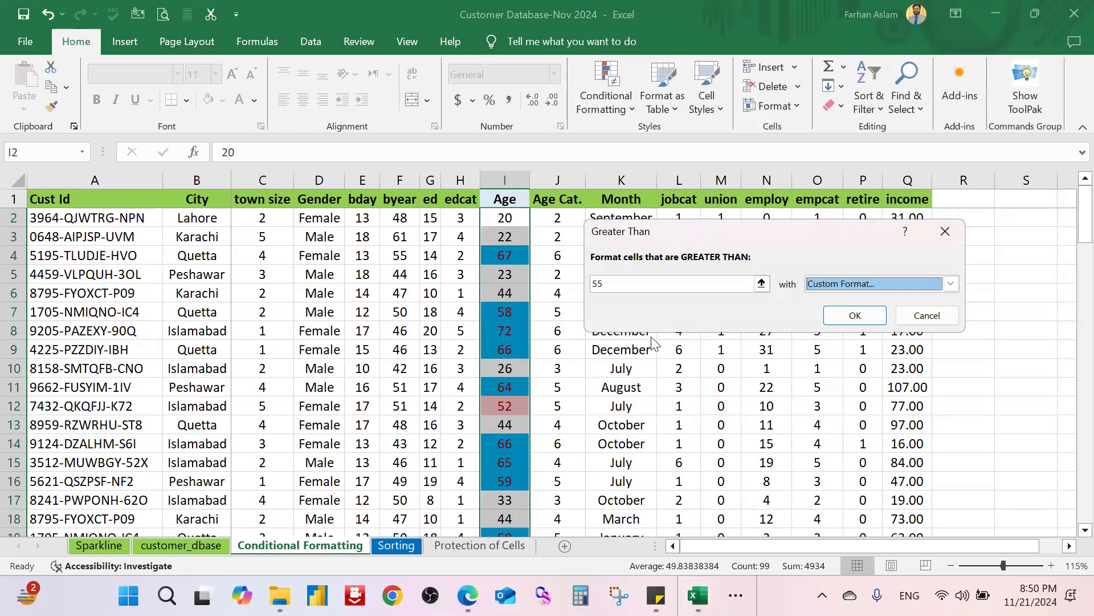
Step: Discard the Greater Than rule and undo the earlier Age highlighting
left_click(951, 233)
left_click(908, 255)
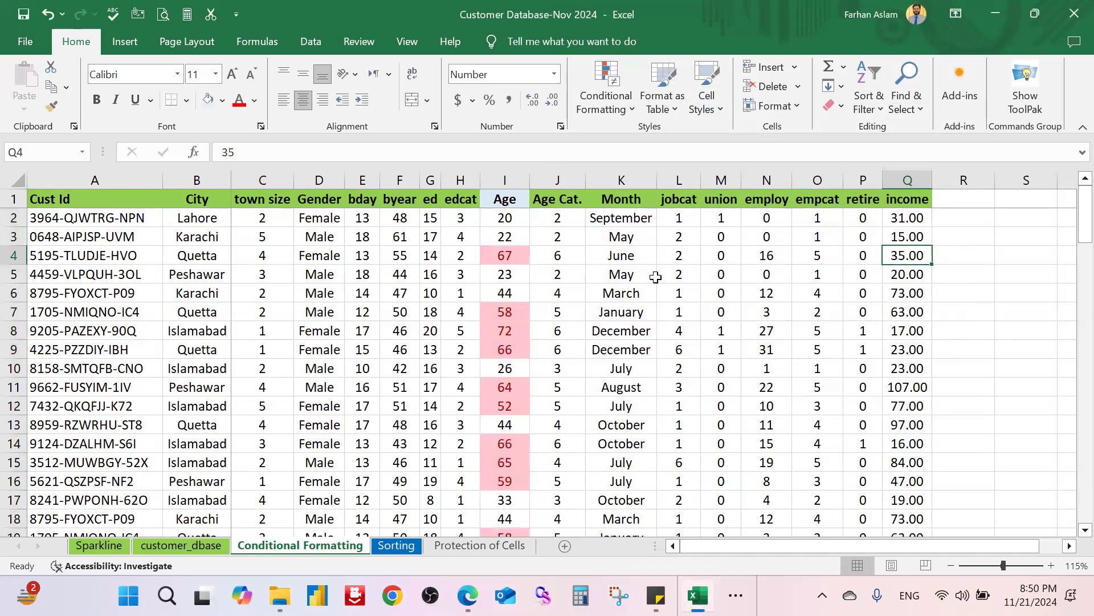
key("ctrl+z")
Step: Select the ages from I2 down to the bottom of the column
left_click(623, 275)
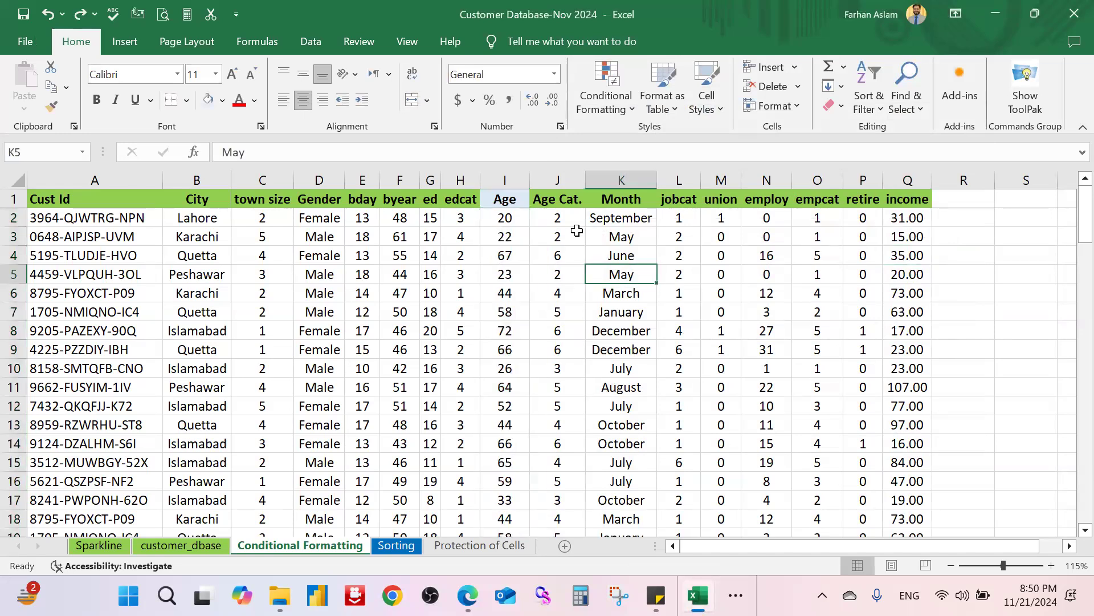
left_click(522, 222)
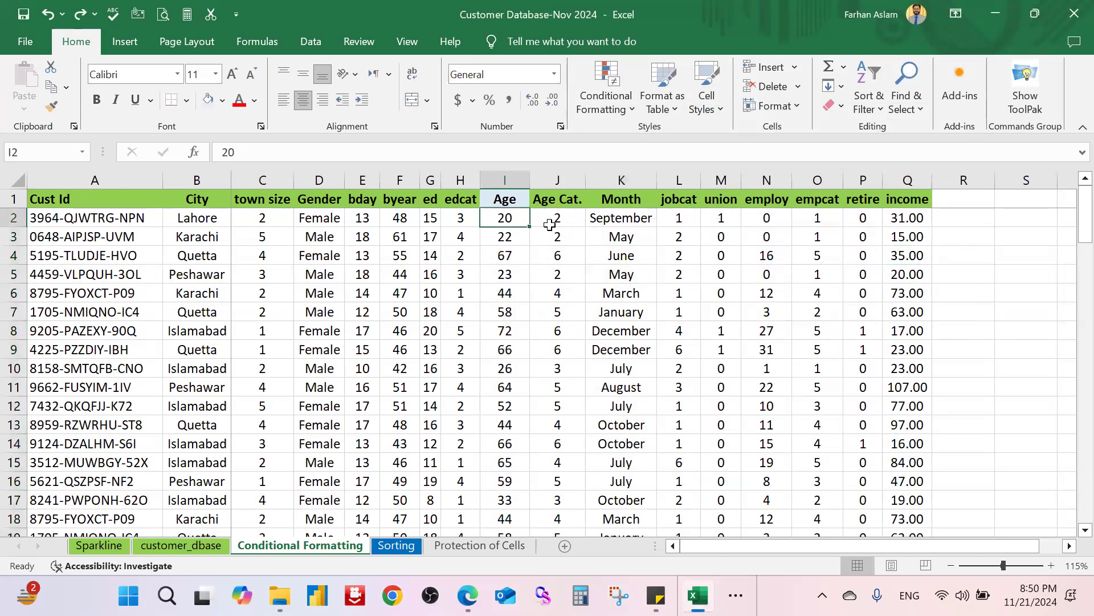
key("ctrl+shift+Down")
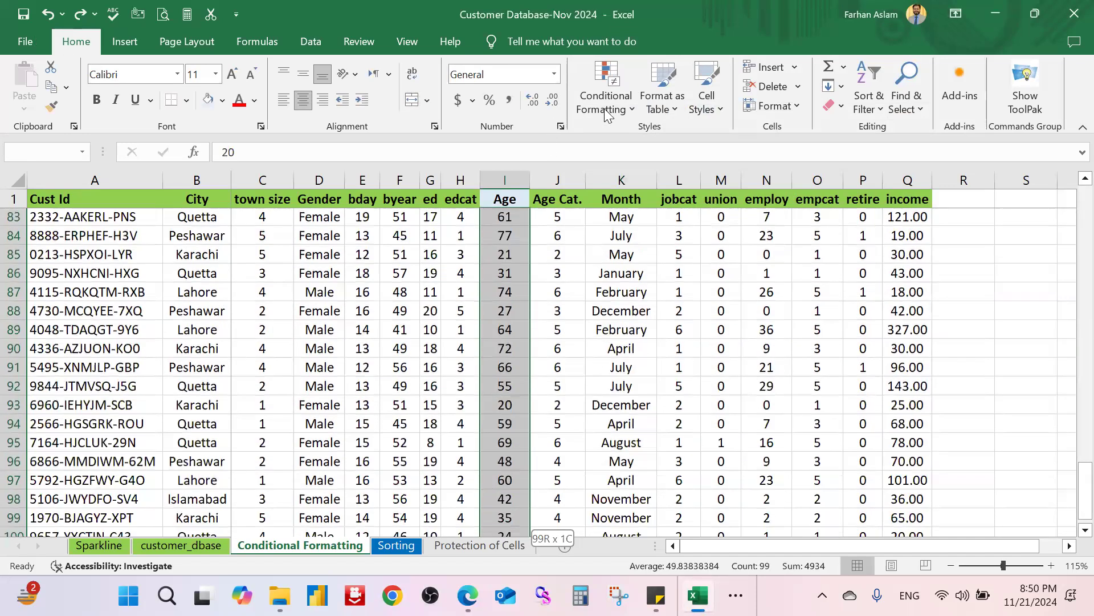
Step: Highlight ages less than 30 with Light Red Fill and dark red text
left_click(606, 97)
mouse_move(670, 141)
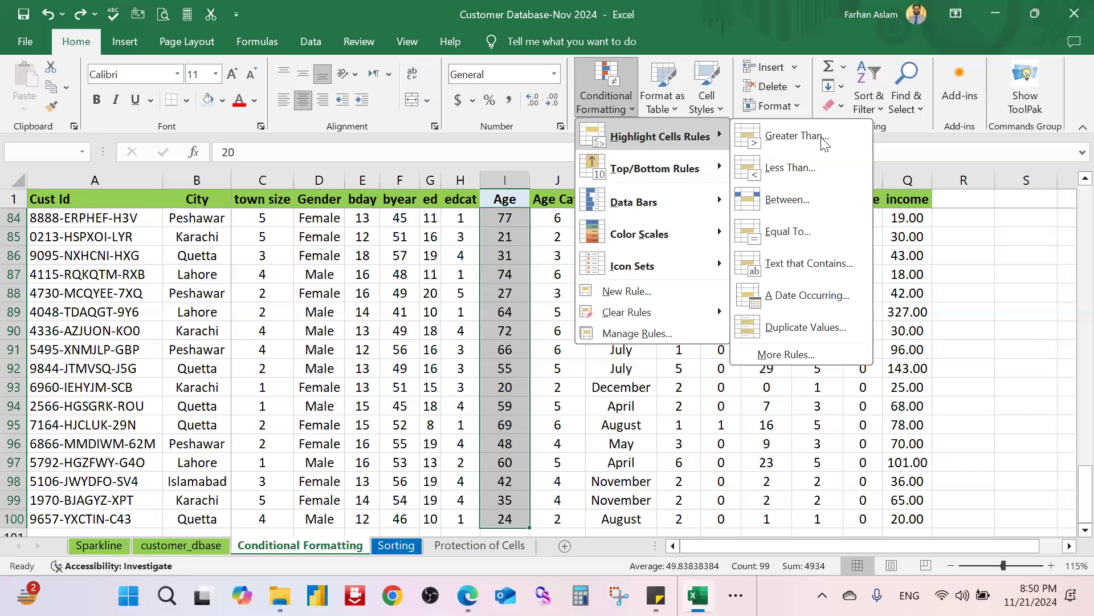
left_click(830, 167)
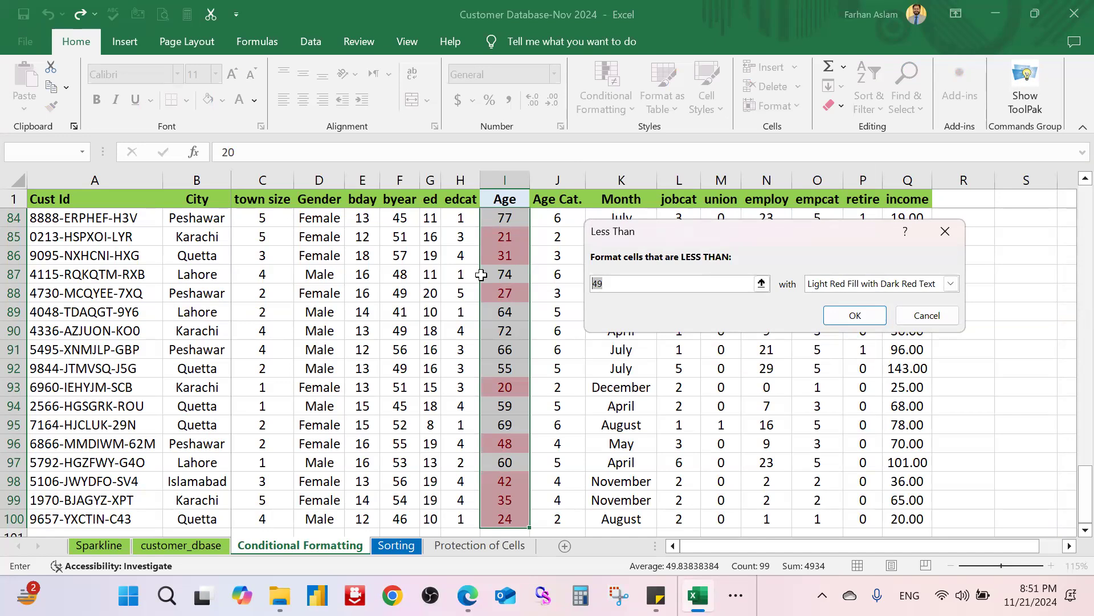
type("30")
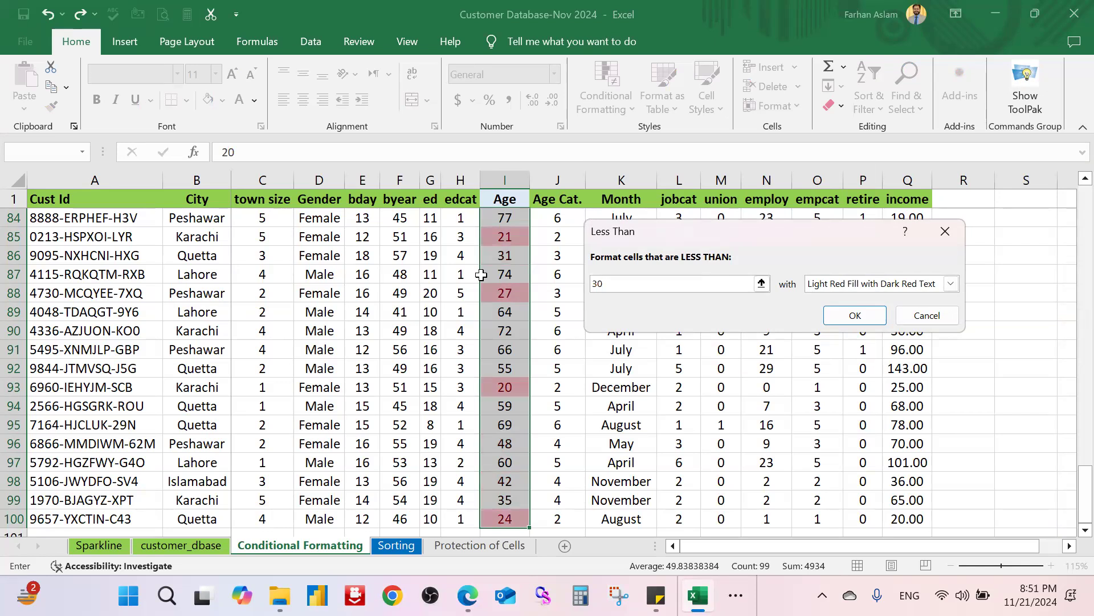
left_click(919, 291)
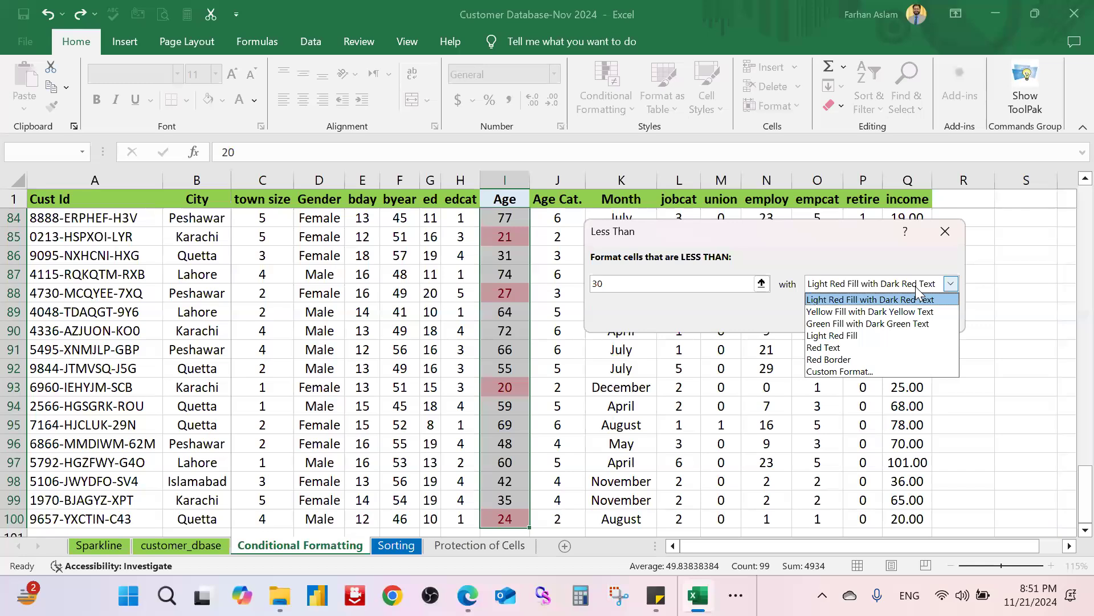
left_click(917, 289)
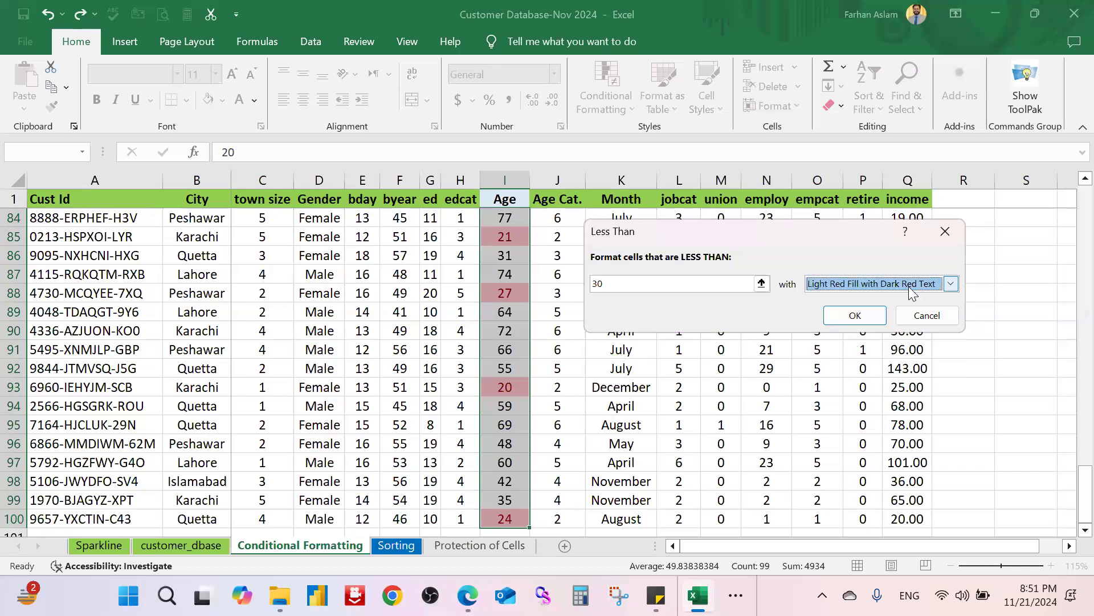
left_click(855, 315)
scroll(573, 352, "up", 1)
scroll(572, 353, "up", 20)
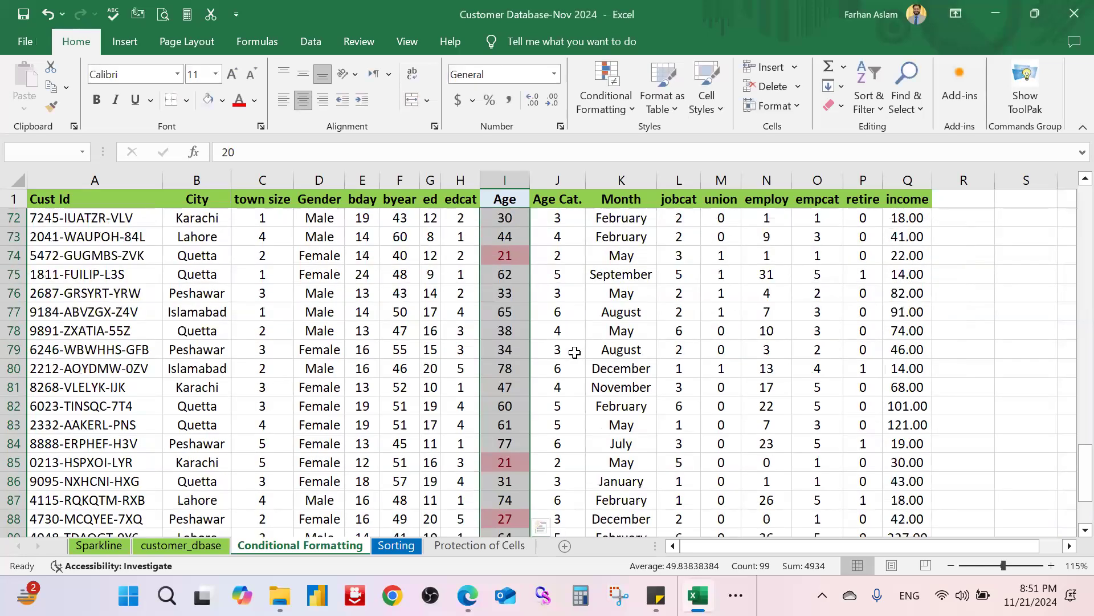
Step: Review the below-30 highlights, then undo the Less Than rule from cell I2
scroll(477, 300, "up", 3)
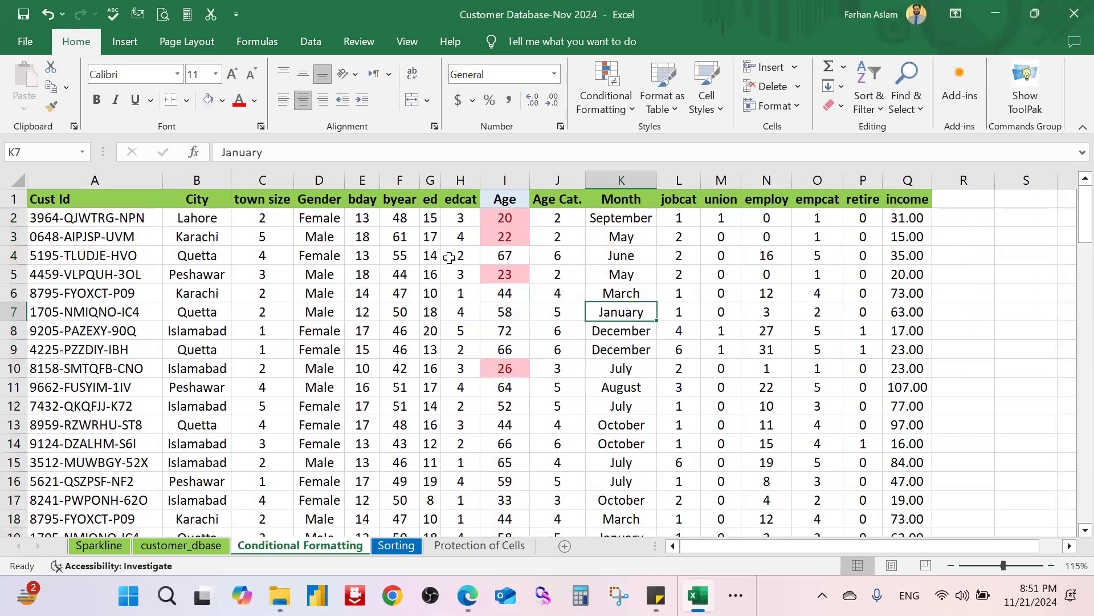
left_click(516, 215)
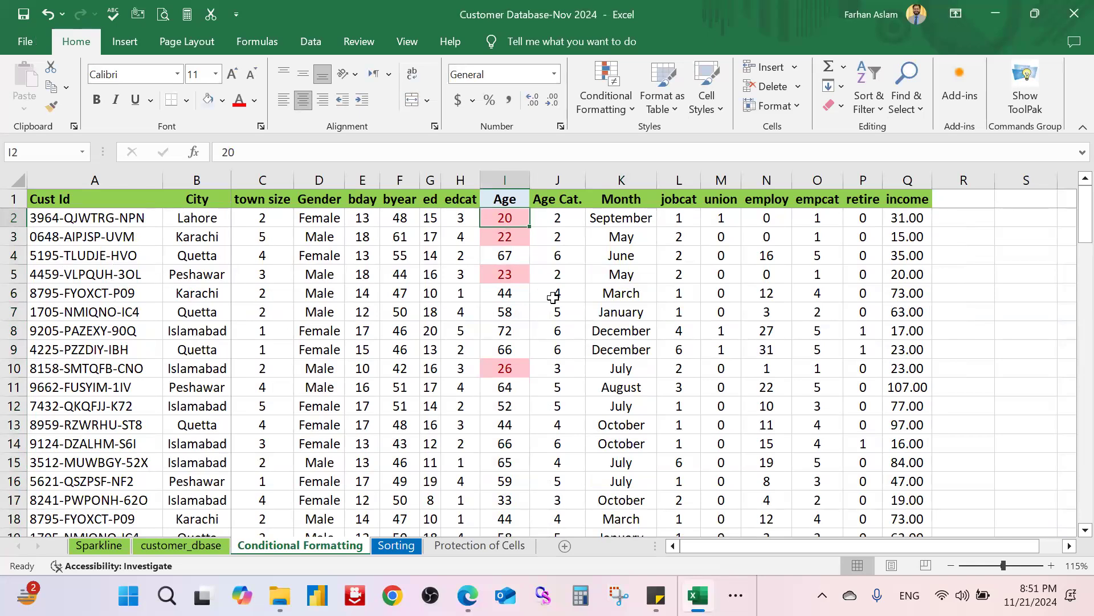
scroll(553, 351, "down", 2)
scroll(553, 352, "down", 8)
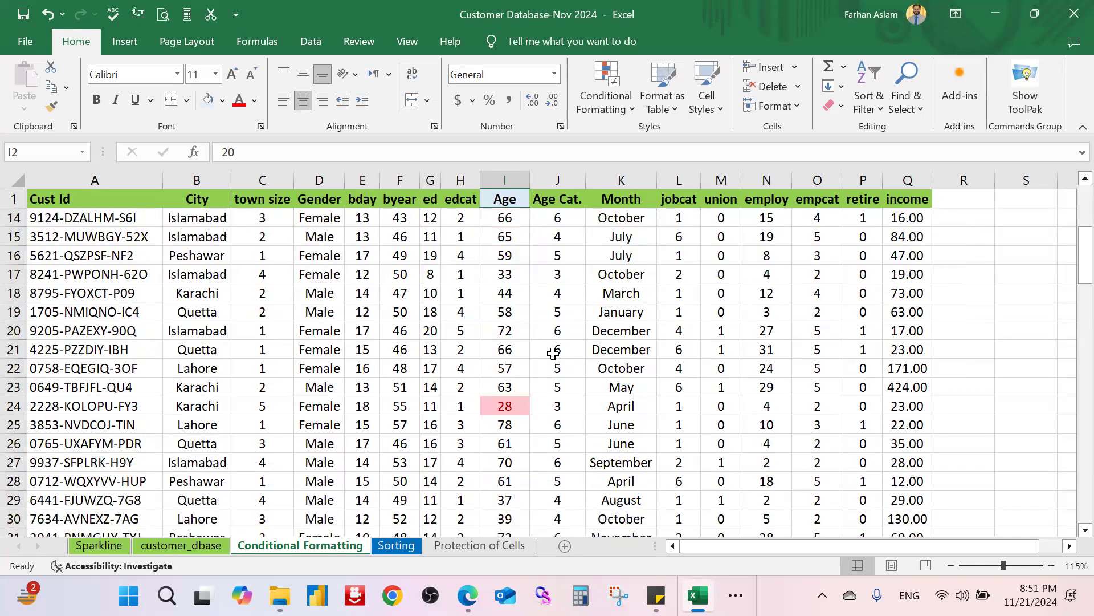
scroll(553, 352, "down", 4)
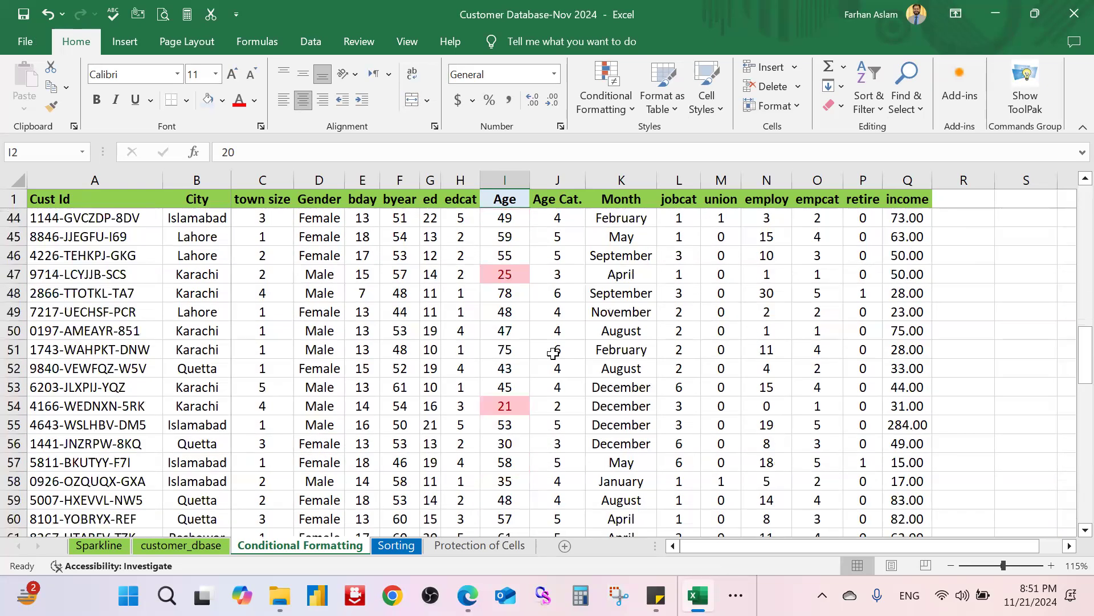
scroll(554, 353, "up", 14)
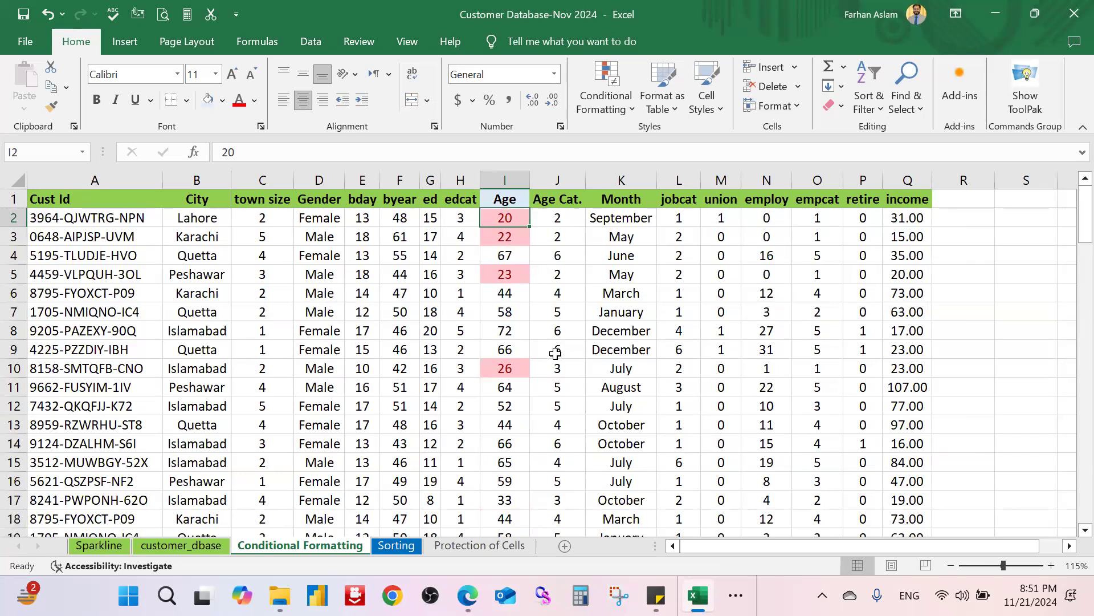
left_click(610, 354)
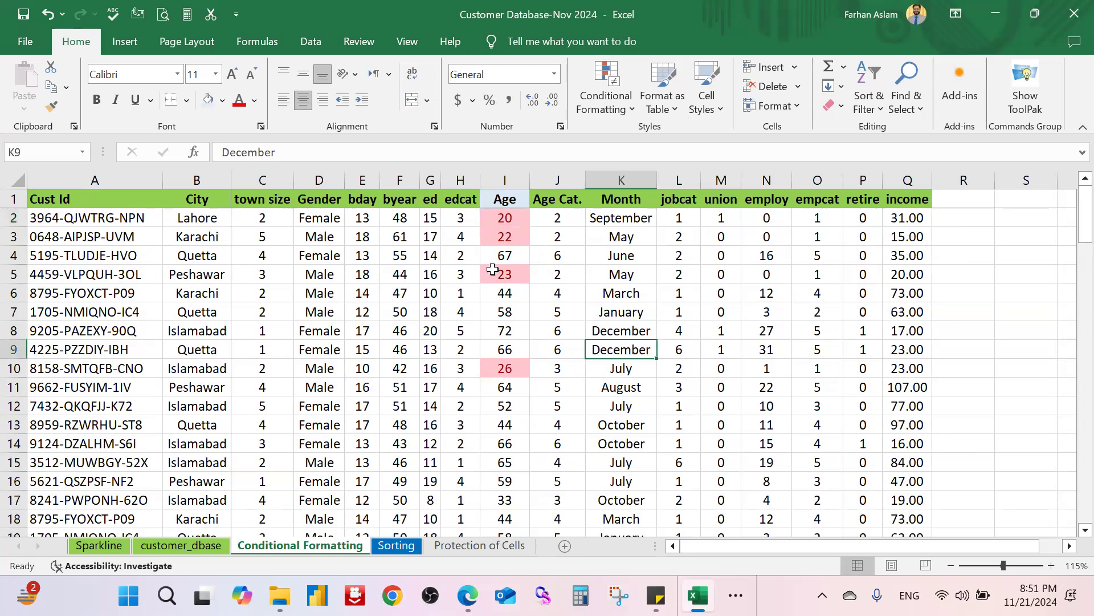
left_click(507, 216)
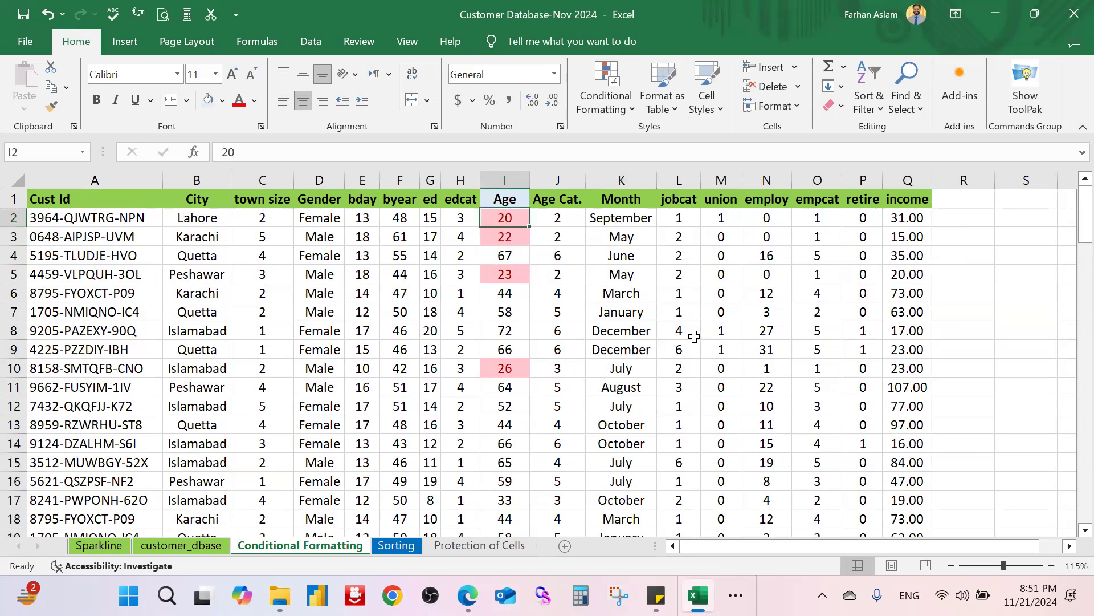
key("ctrl+z")
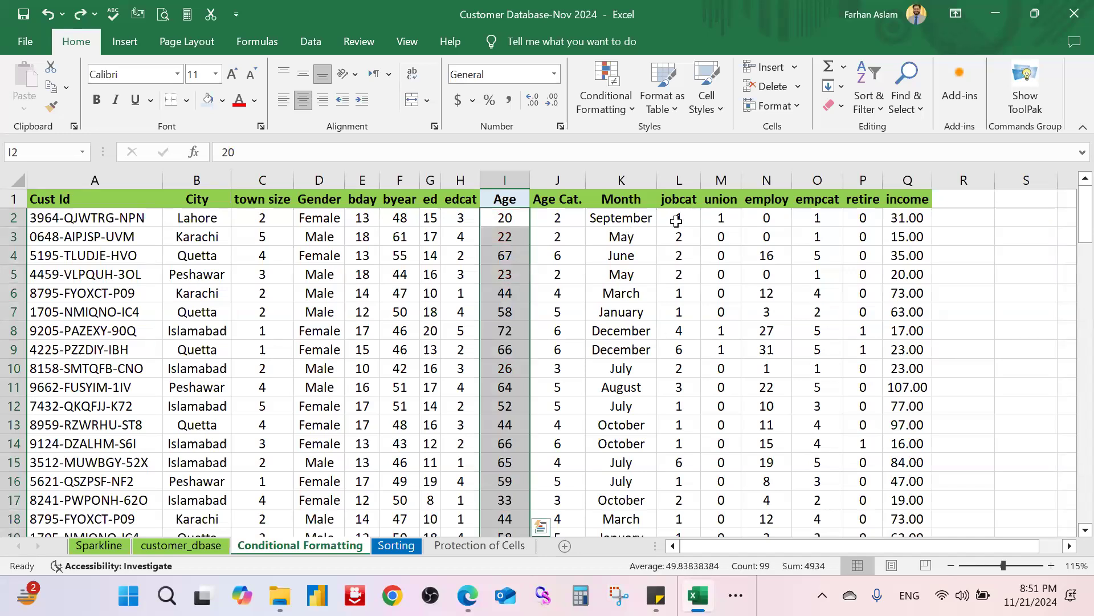
Step: Add a Between rule shading ages 30 to 60 in Light Red Fill with dark red text
left_click(626, 116)
mouse_move(677, 137)
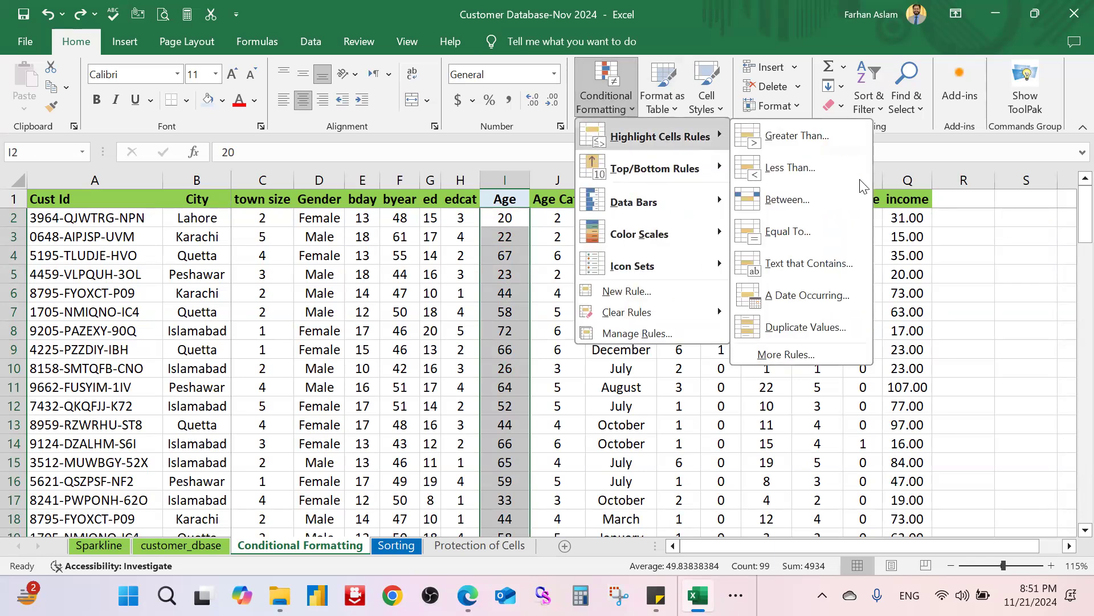
left_click(824, 202)
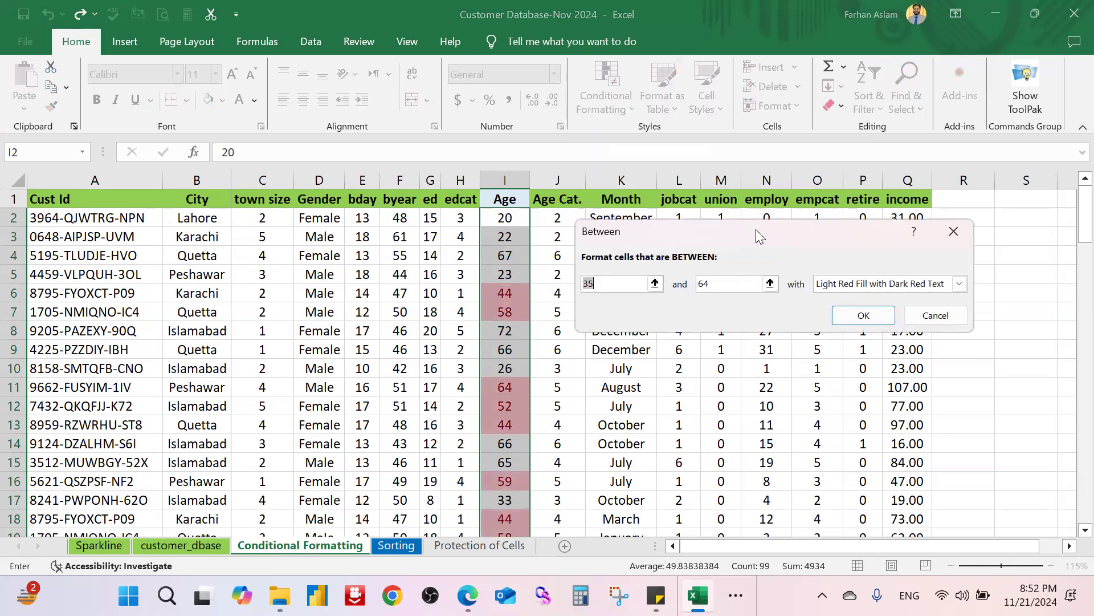
left_click_drag(755, 230, 753, 237)
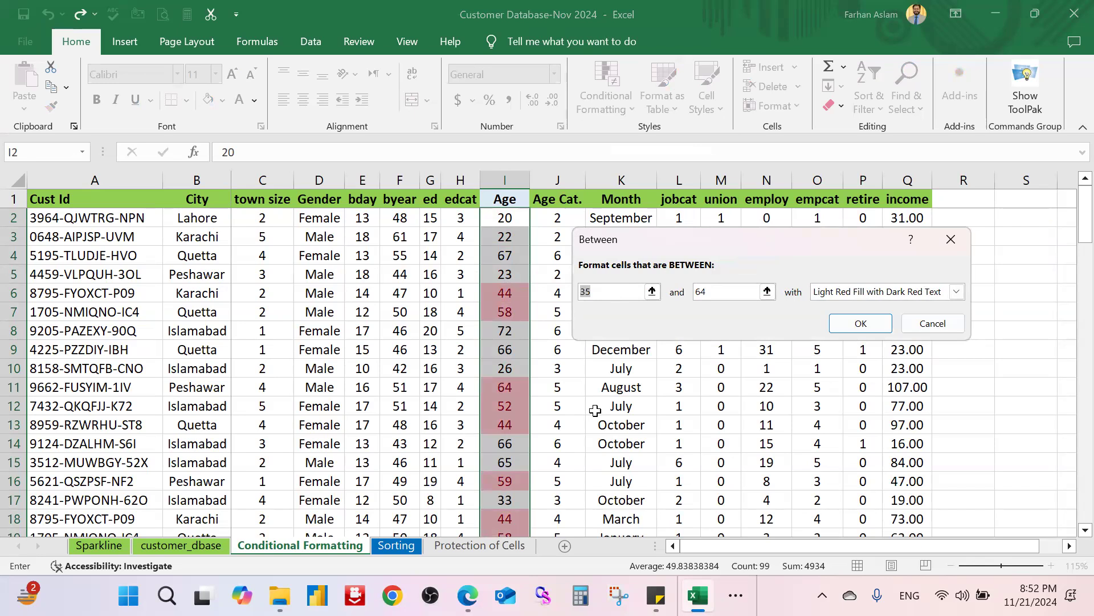
type("30")
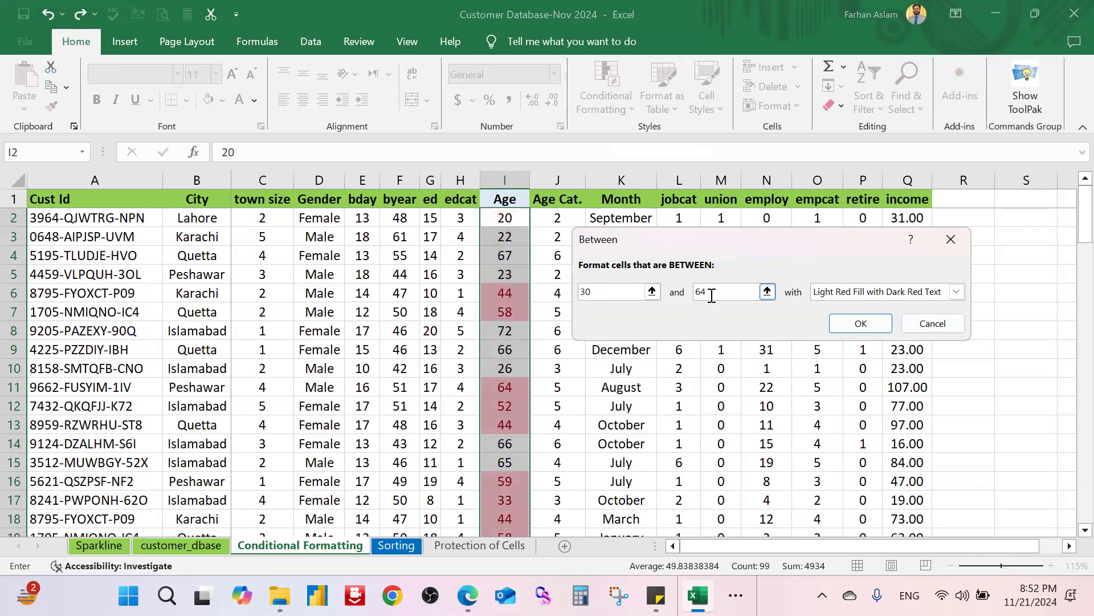
left_click_drag(719, 289, 684, 290)
type("60")
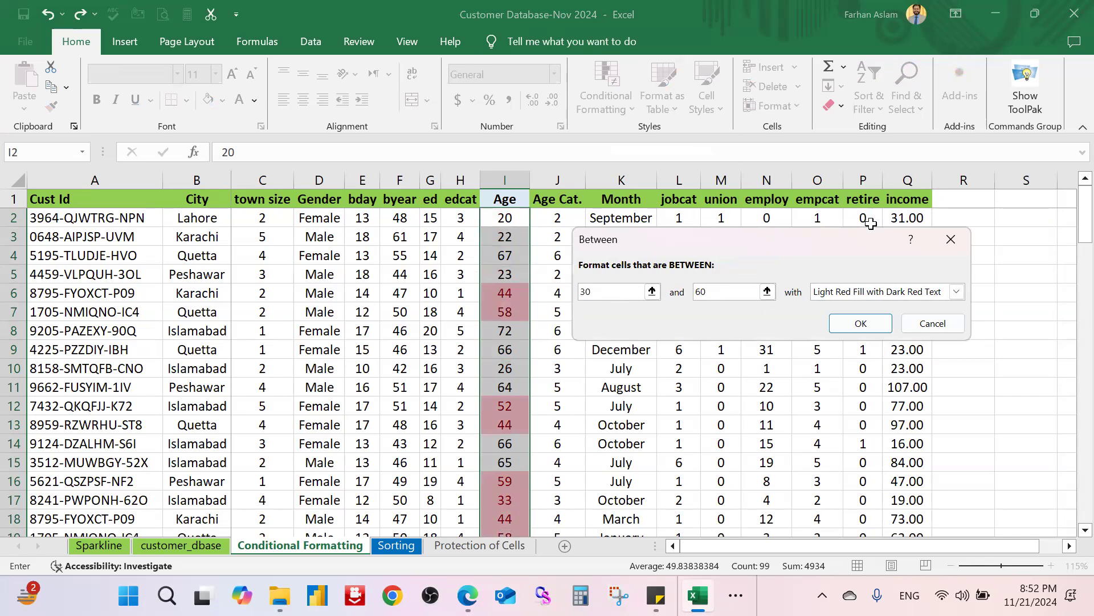
left_click(860, 323)
Step: Check the 30–60 highlighted ages, then select the Age values I2:I100
scroll(580, 357, "down", 2)
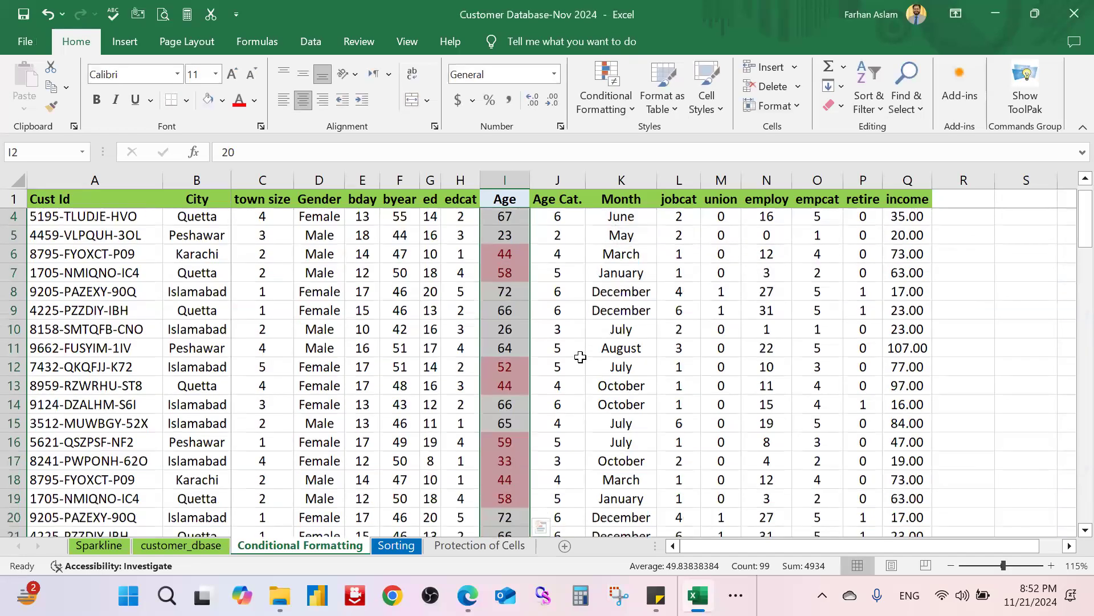
scroll(580, 357, "down", 3)
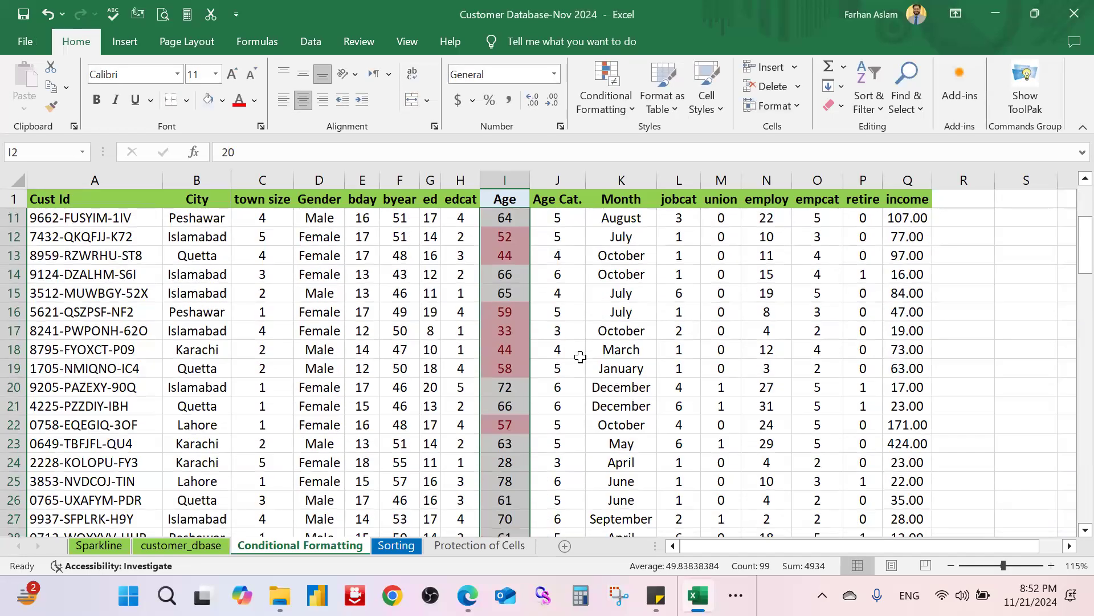
scroll(580, 356, "down", 2)
scroll(578, 360, "down", 1)
scroll(578, 361, "up", 5)
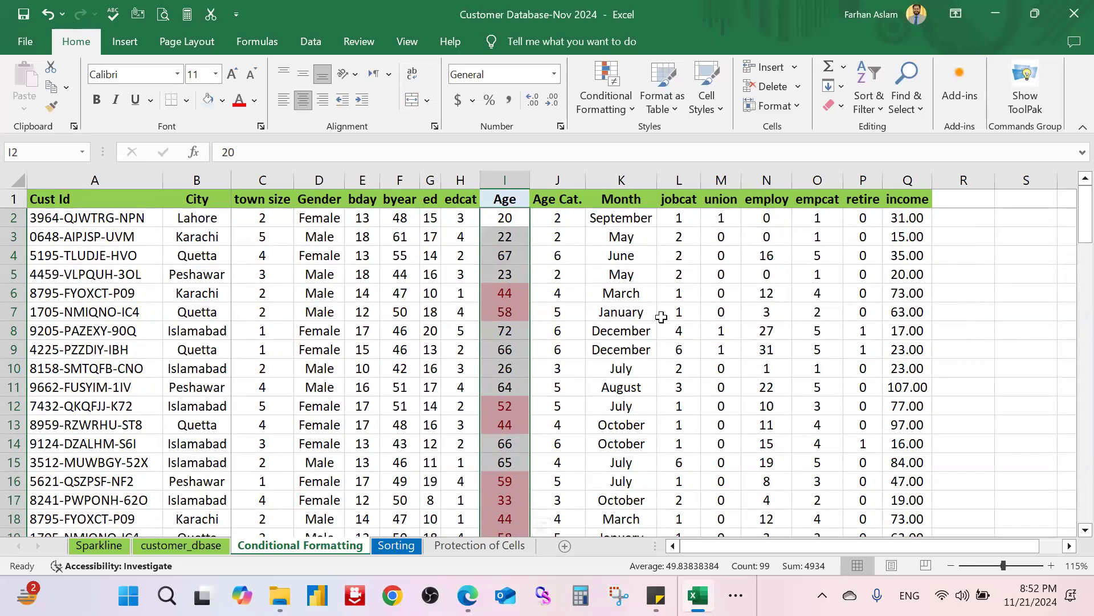
left_click(668, 314)
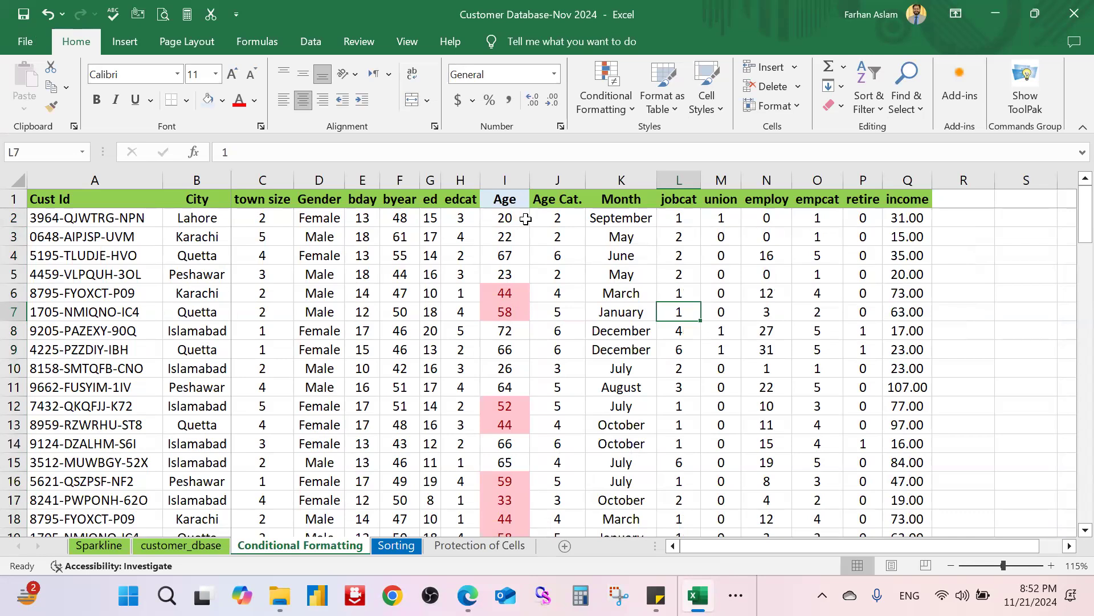
left_click(508, 218)
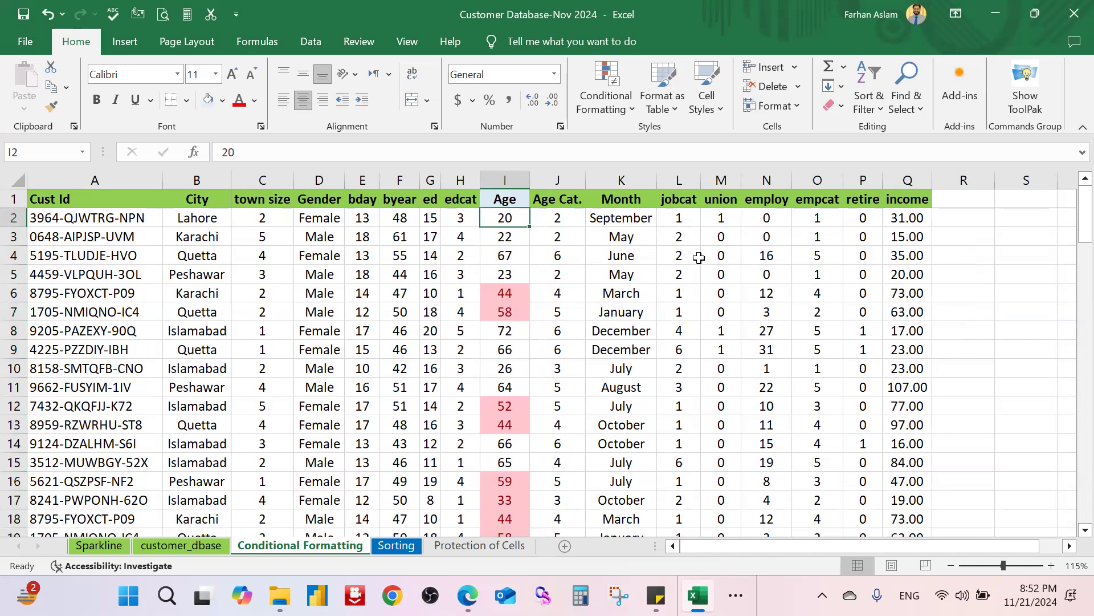
left_click(677, 315)
left_click(513, 295)
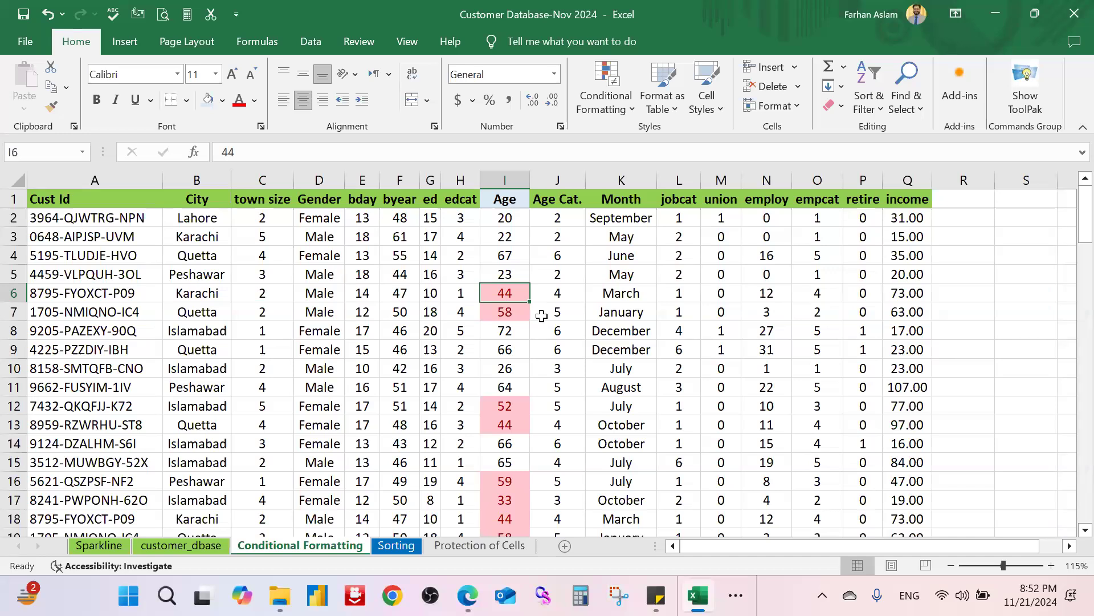
left_click(522, 225)
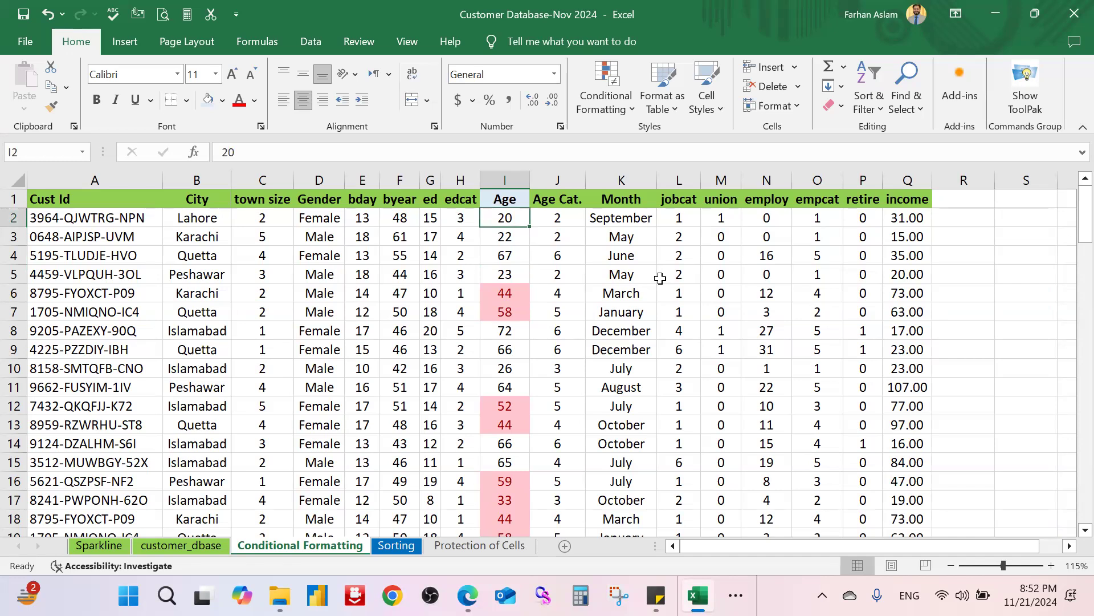
key("ctrl+shift+Down")
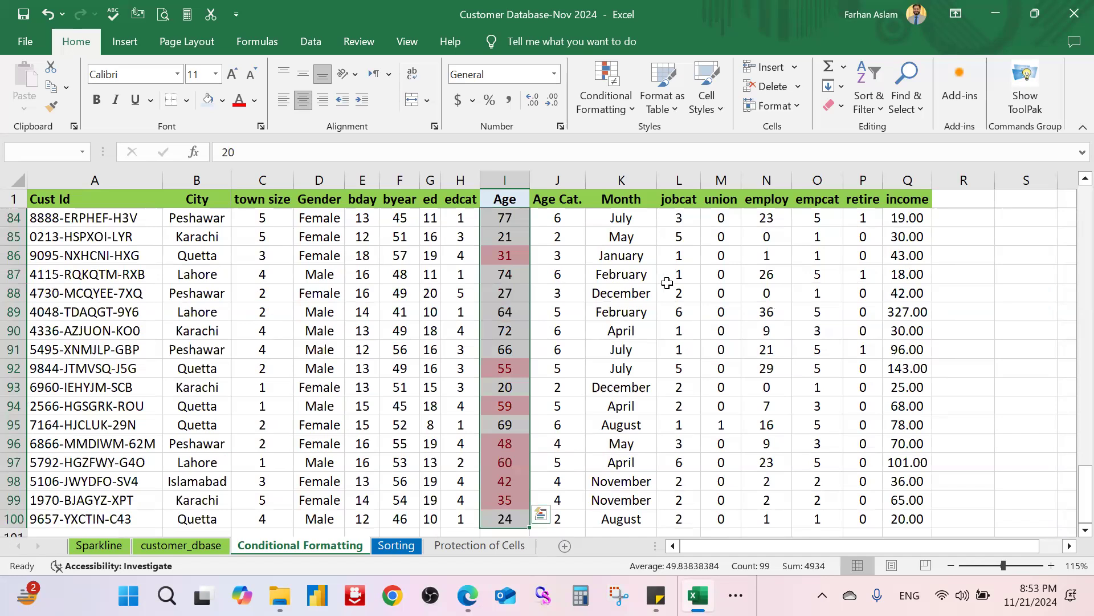
Step: Show the Clear Rules submenu under Conditional Formatting
left_click(620, 115)
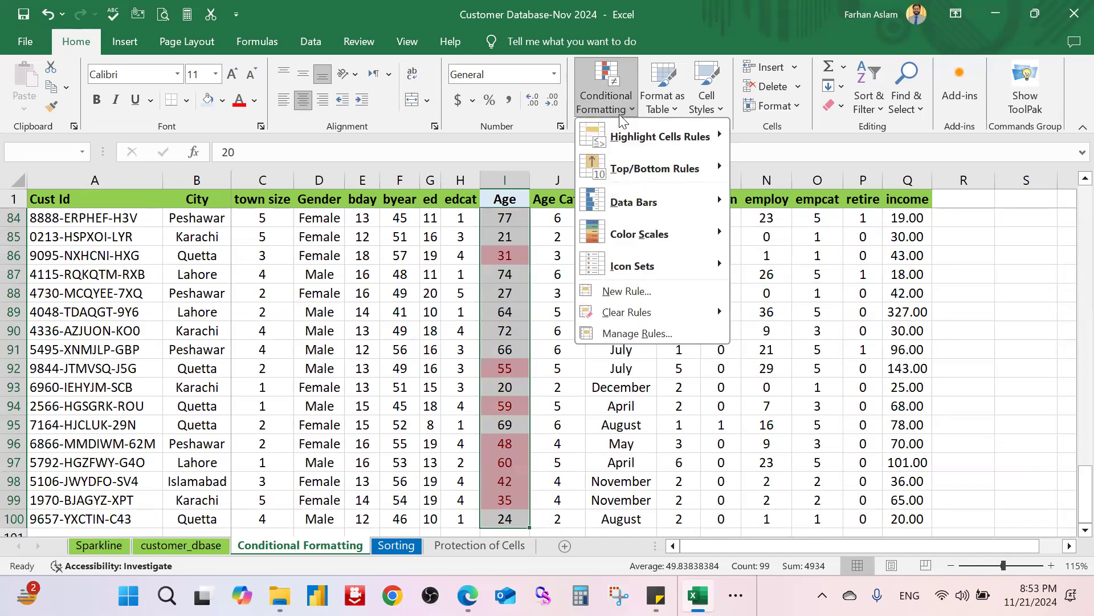
mouse_move(713, 318)
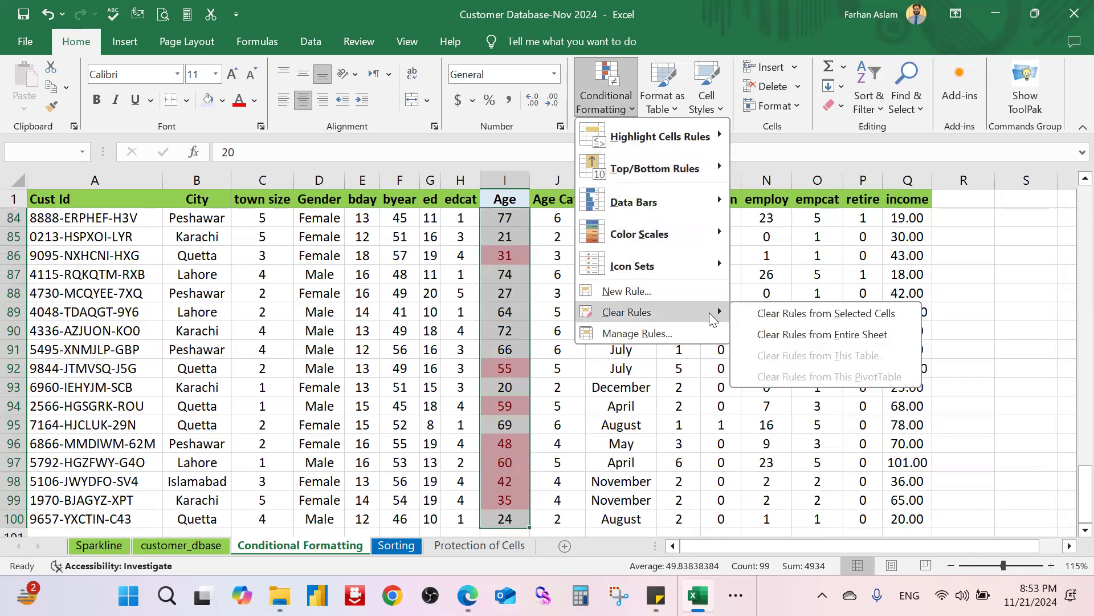
Step: Clear the rules from the selected Age cells and reselect I2:I100
left_click(900, 318)
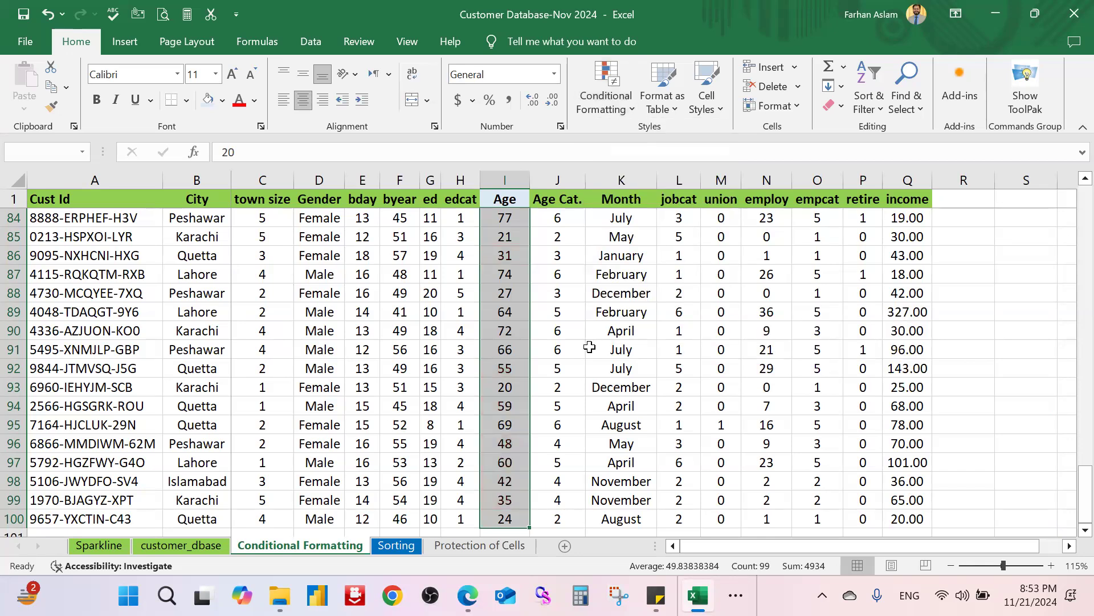
left_click(684, 334)
scroll(517, 318, "up", 20)
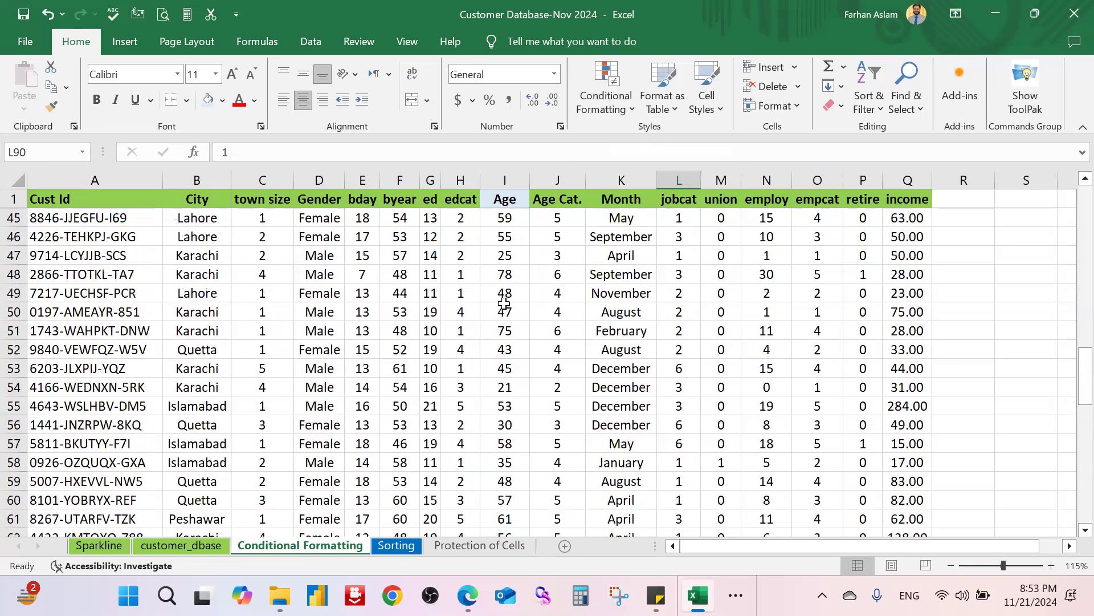
left_click(511, 222)
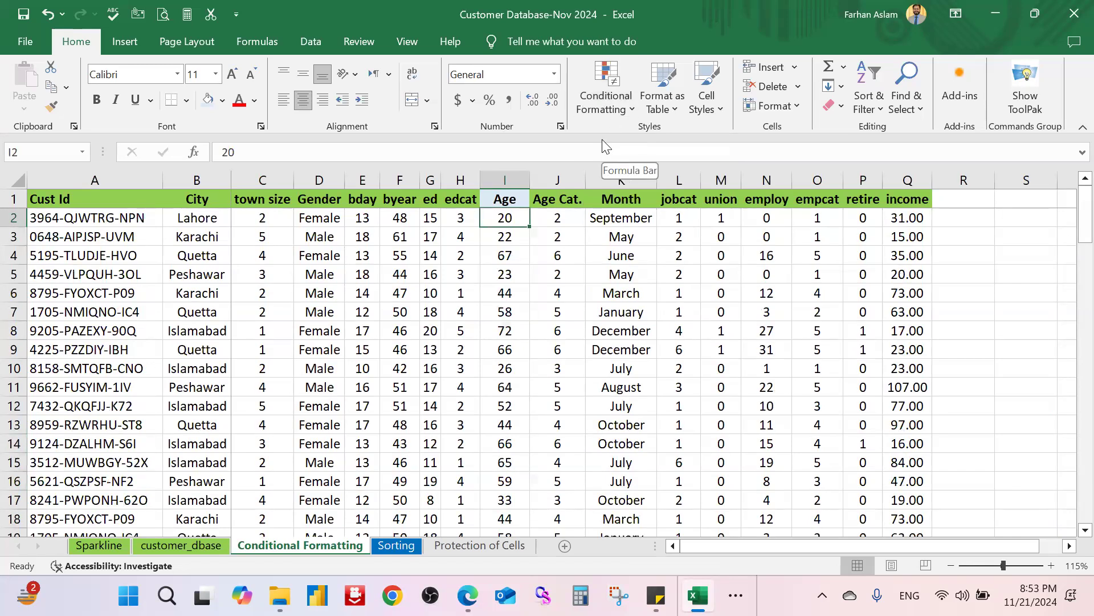
key("ctrl+shift+Down")
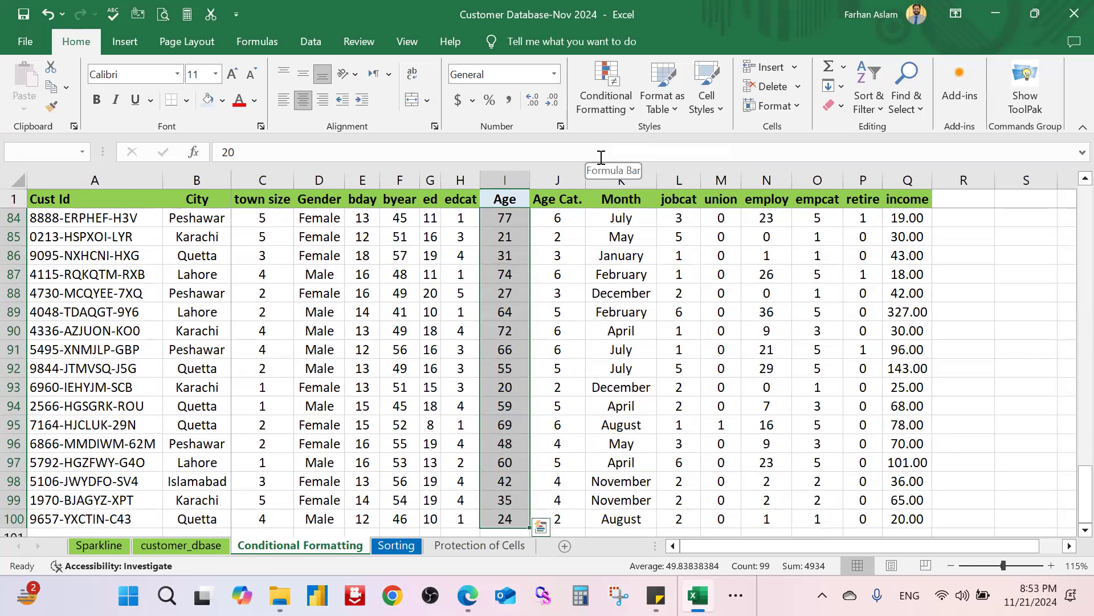
Step: Add an Equal To rule highlighting ages of 50 in light red
left_click(614, 112)
mouse_move(700, 145)
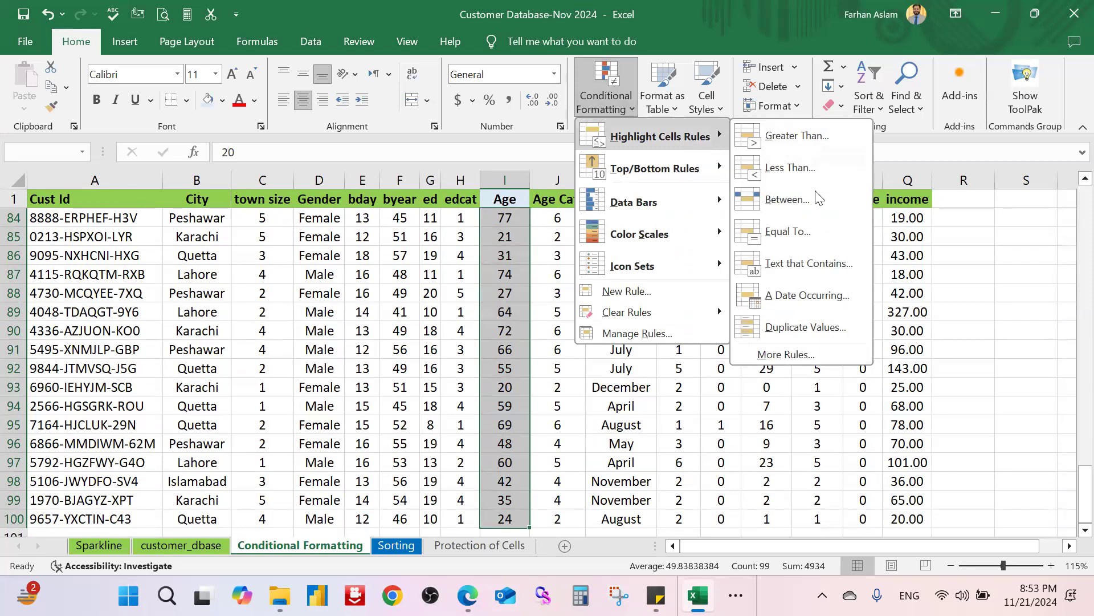
left_click(811, 235)
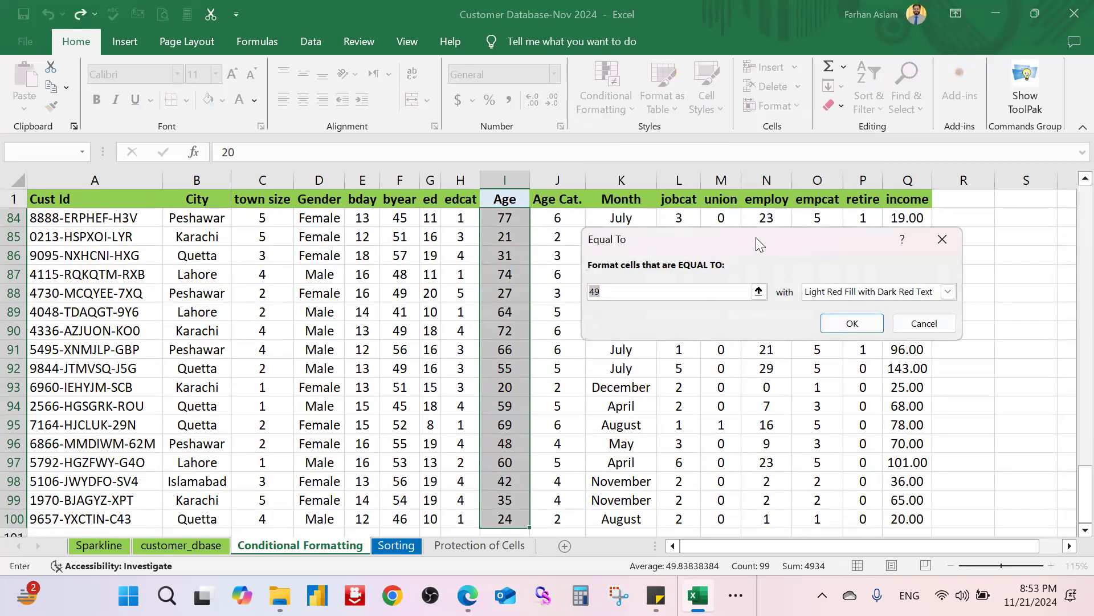
left_click_drag(826, 240, 901, 227)
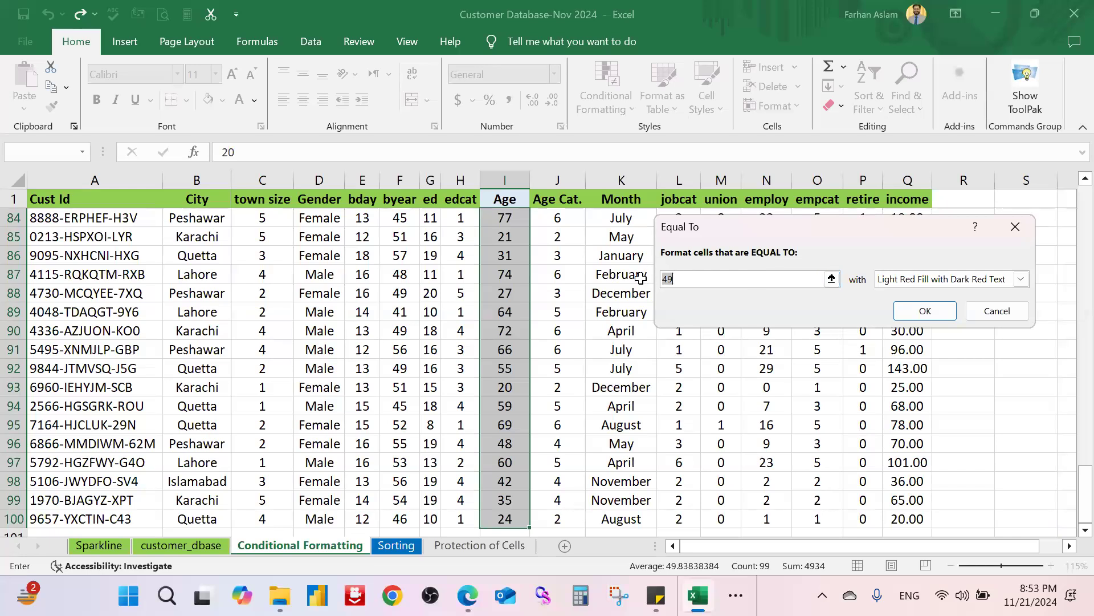
type("50")
left_click(925, 311)
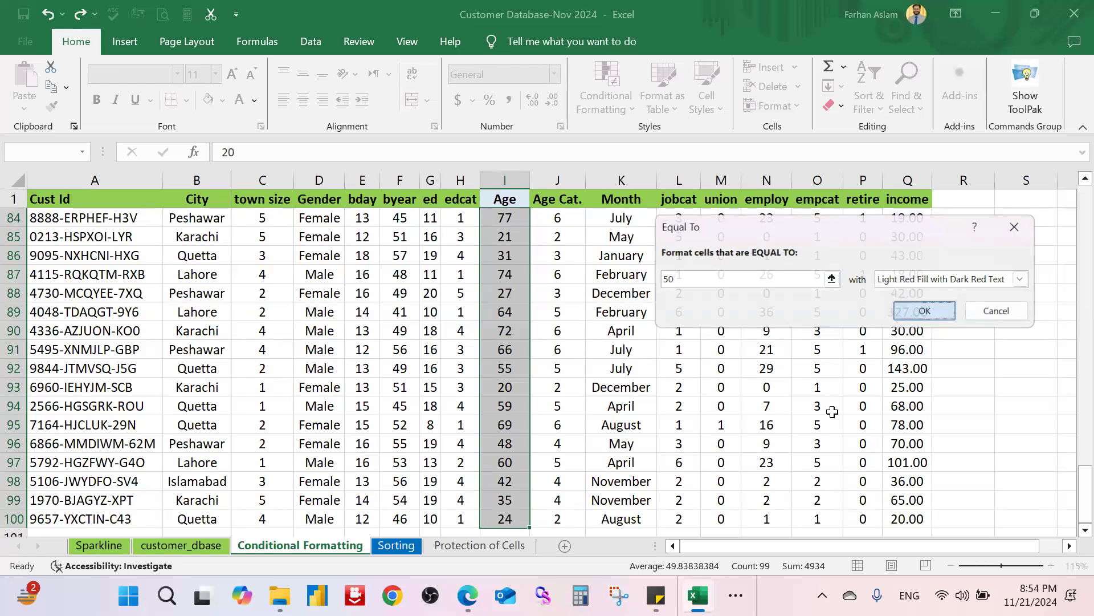
Step: Start entering 50 as the age in I13 to test the rule
scroll(621, 416, "up", 10)
scroll(621, 416, "up", 15)
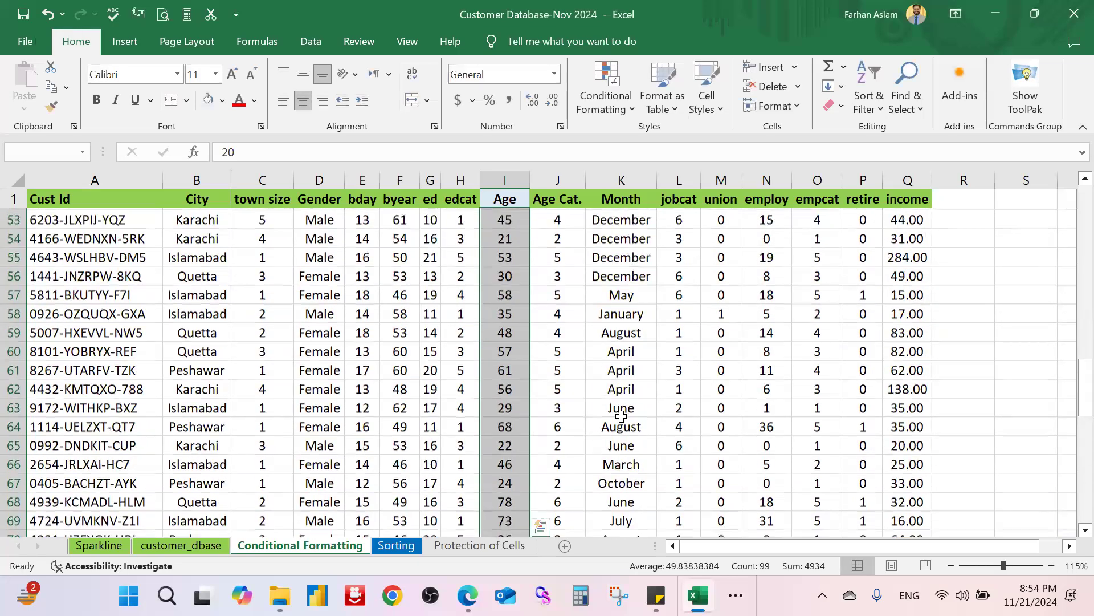
scroll(565, 406, "up", 3)
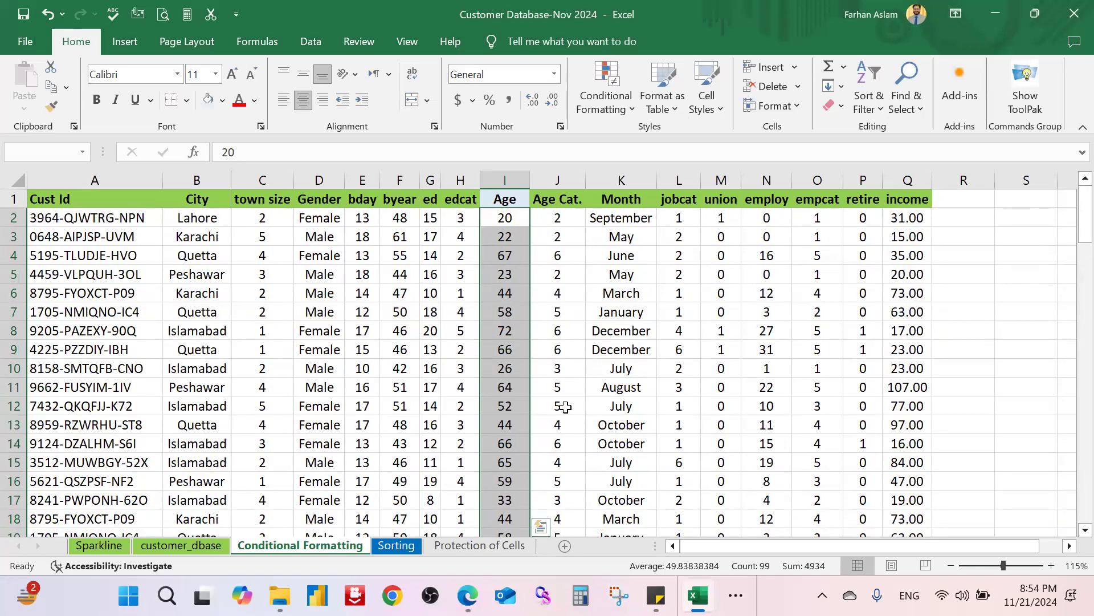
scroll(565, 407, "down", 19)
scroll(565, 409, "down", 12)
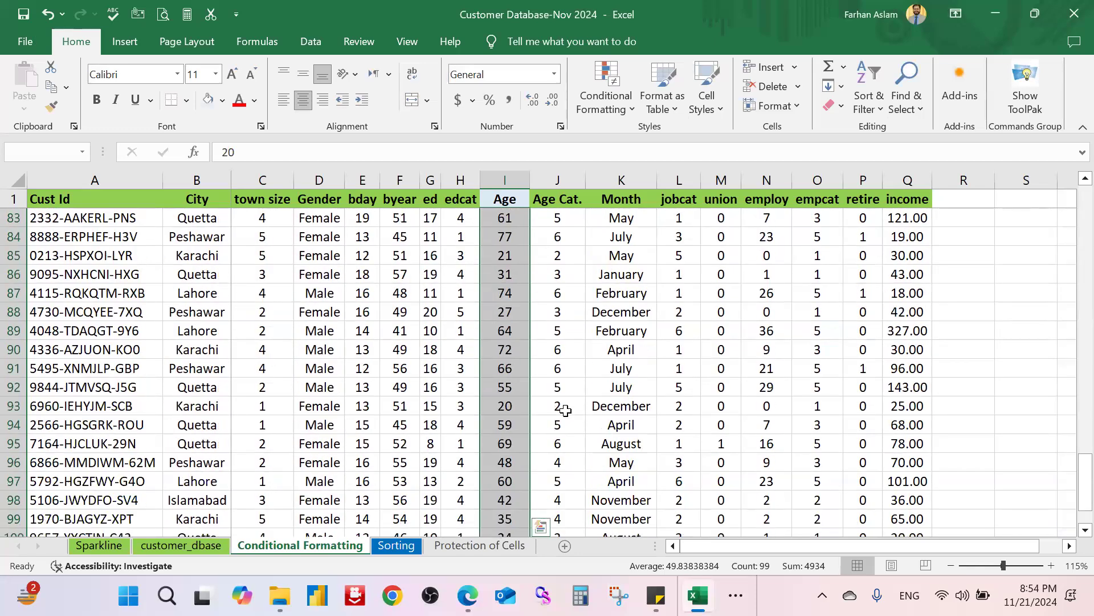
scroll(565, 409, "up", 5)
scroll(565, 410, "up", 20)
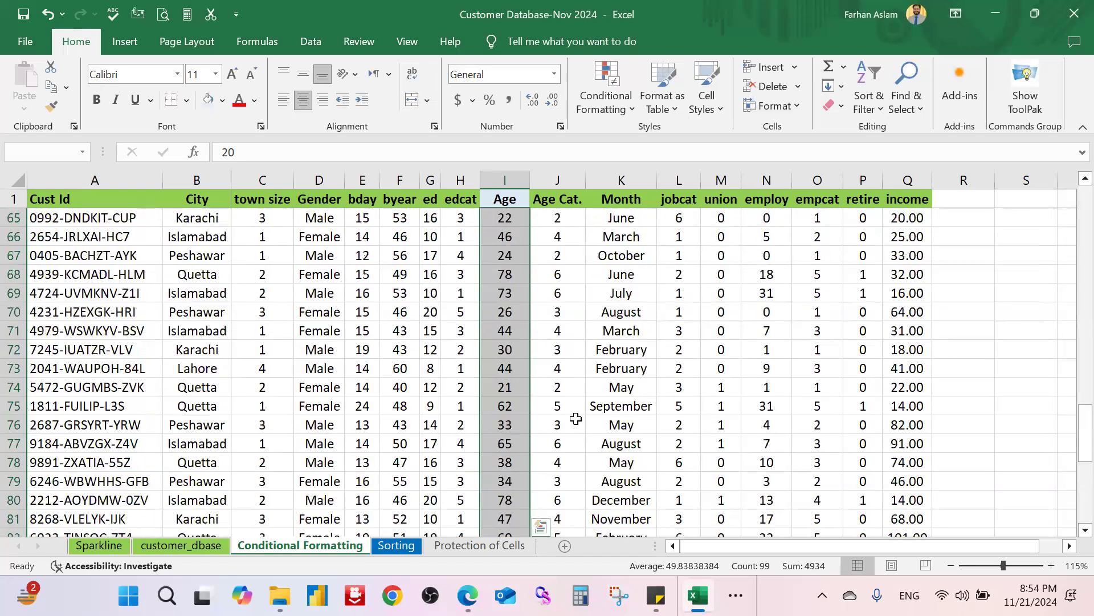
scroll(513, 426, "up", 1)
left_click(513, 427)
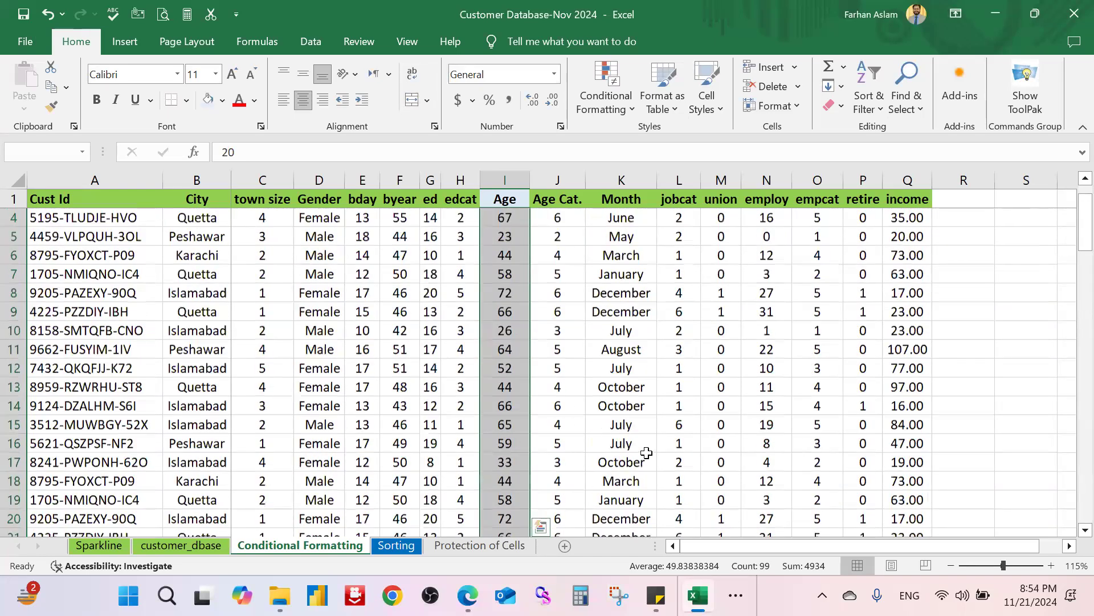
type("5")
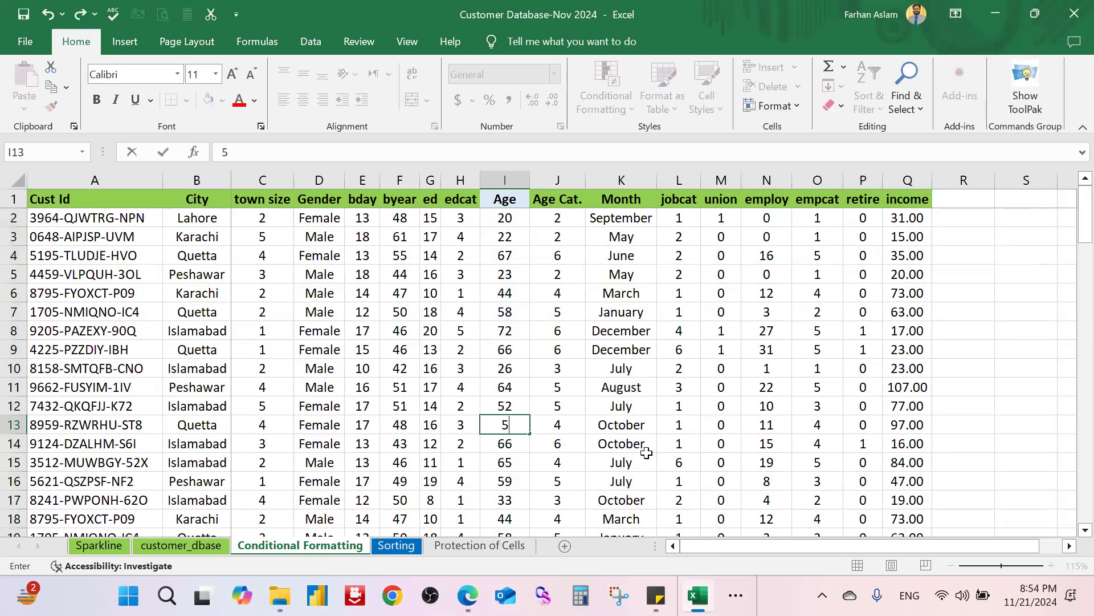
type("0")
Step: Commit 50 in I13 to see it highlighted, then undo it back to 44
key("Return")
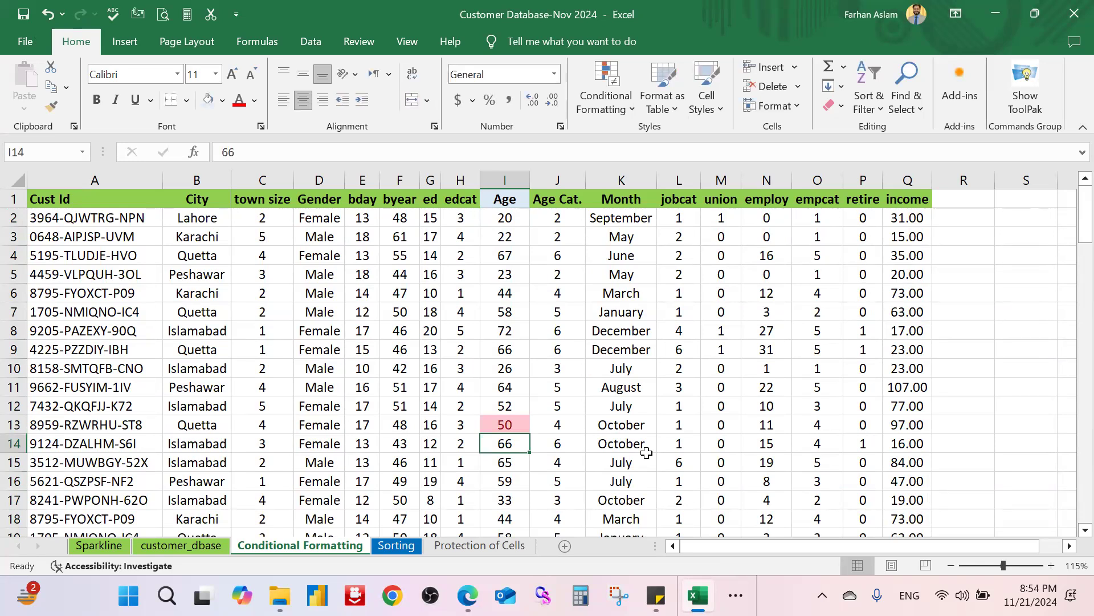
key("ctrl+z")
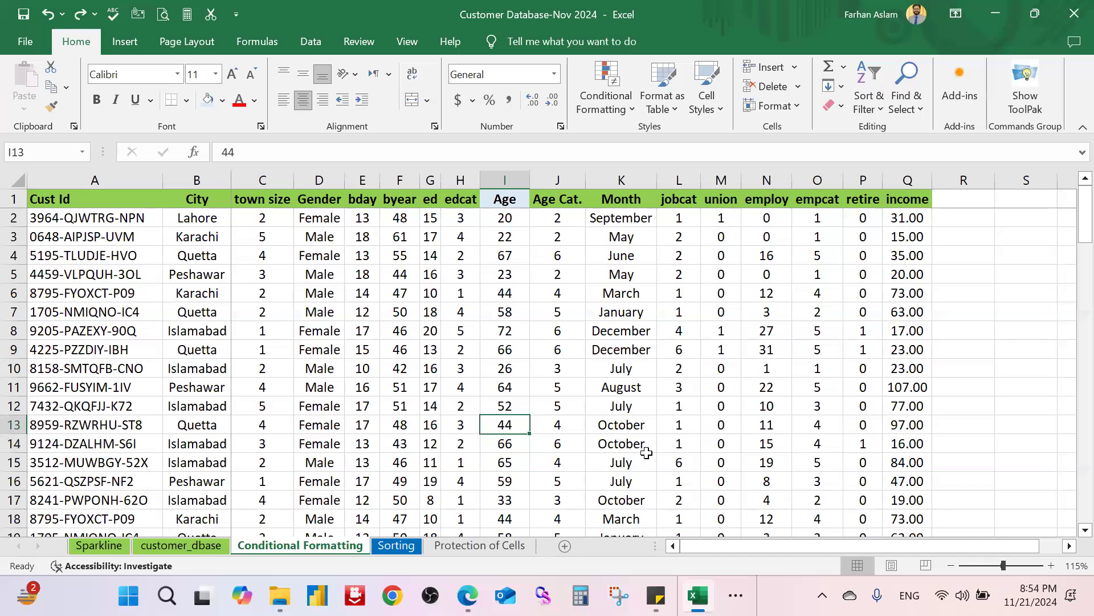
left_click(596, 326)
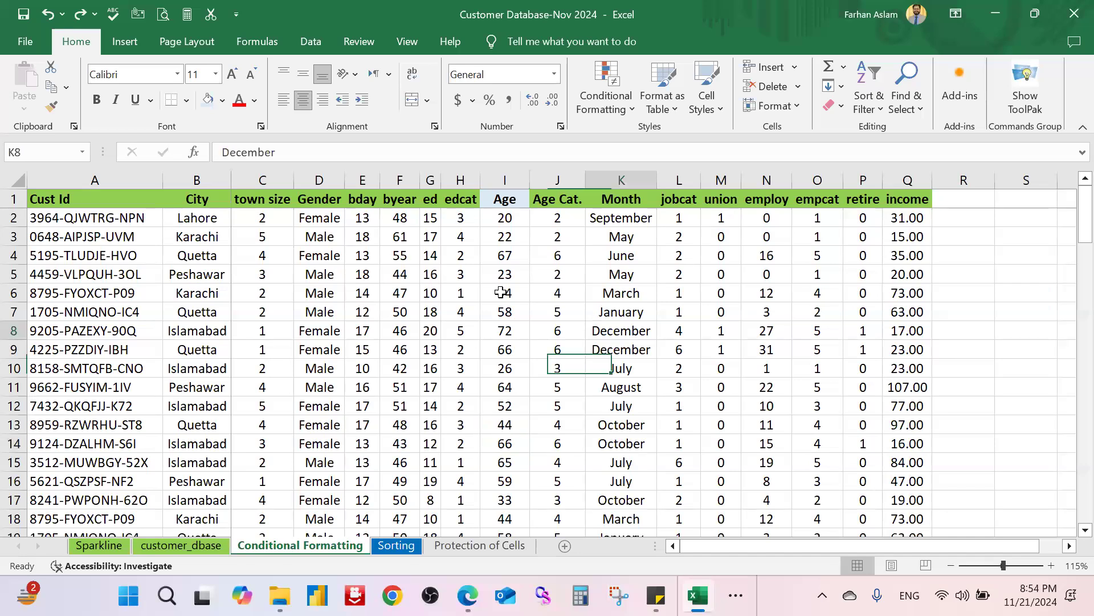
Step: Select the Age values from I2 down to I100
left_click(514, 216)
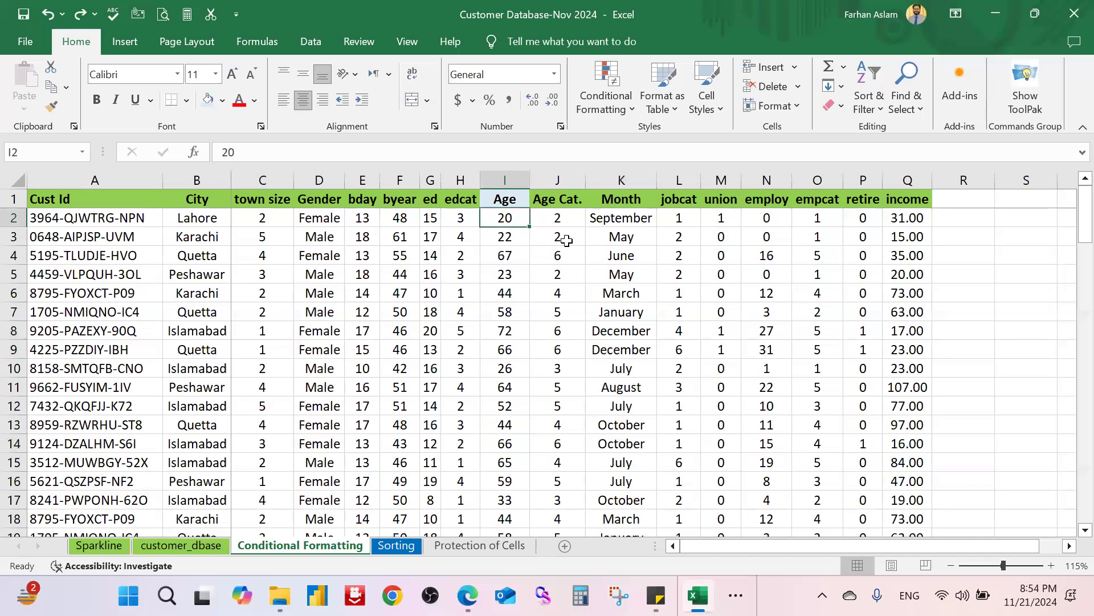
key("ctrl+shift+Down")
key("ctrl+BackSpace")
left_click(583, 249)
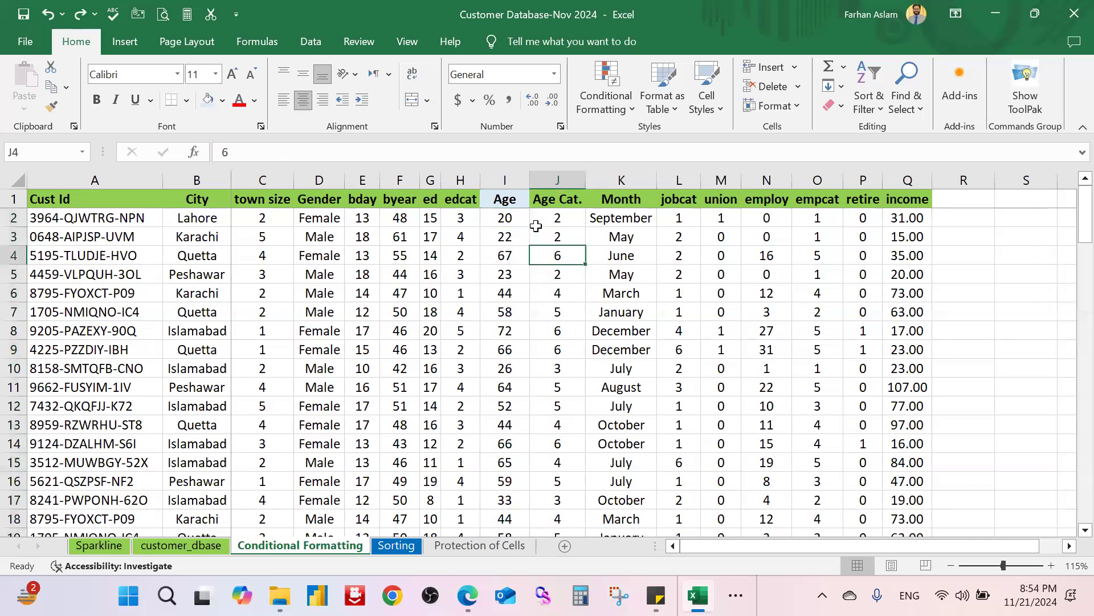
left_click(520, 221)
key("ctrl+shift+Down")
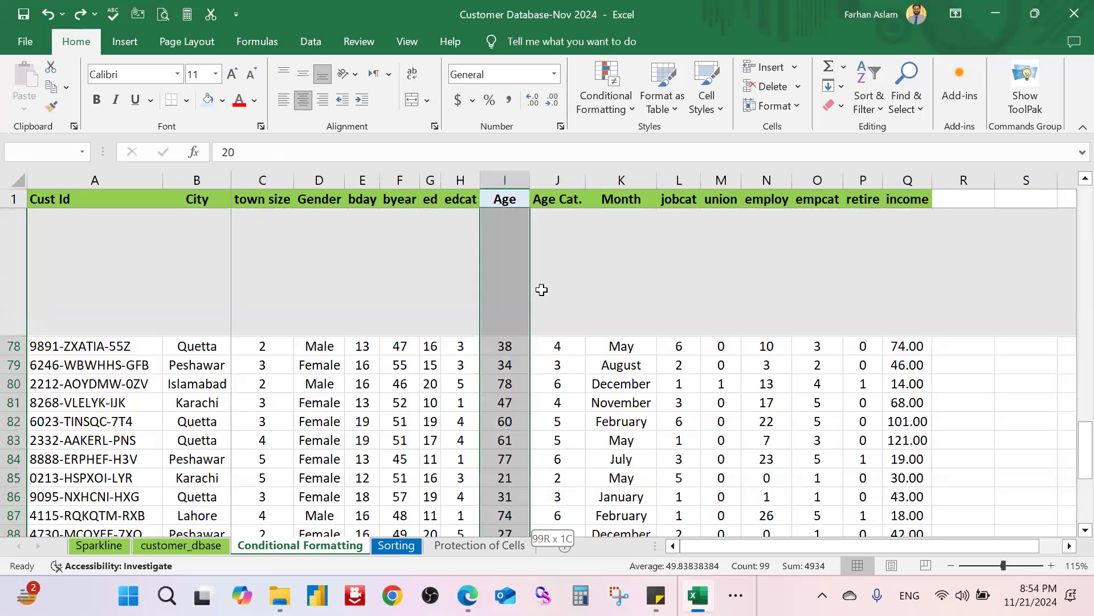
Step: Open the Text that Contains rule and close it without applying
left_click(606, 100)
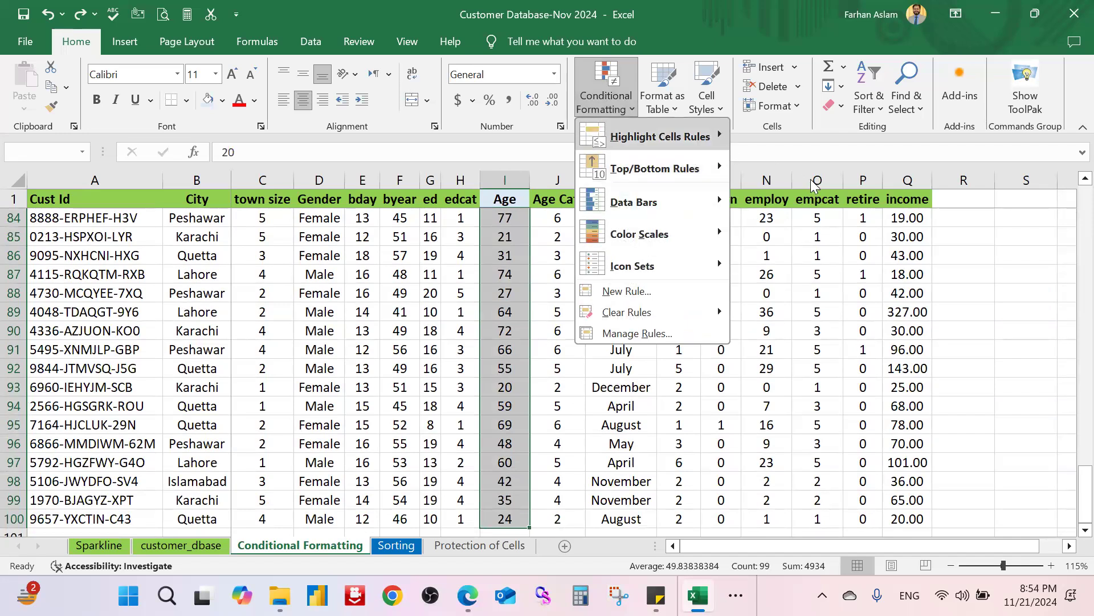
mouse_move(703, 142)
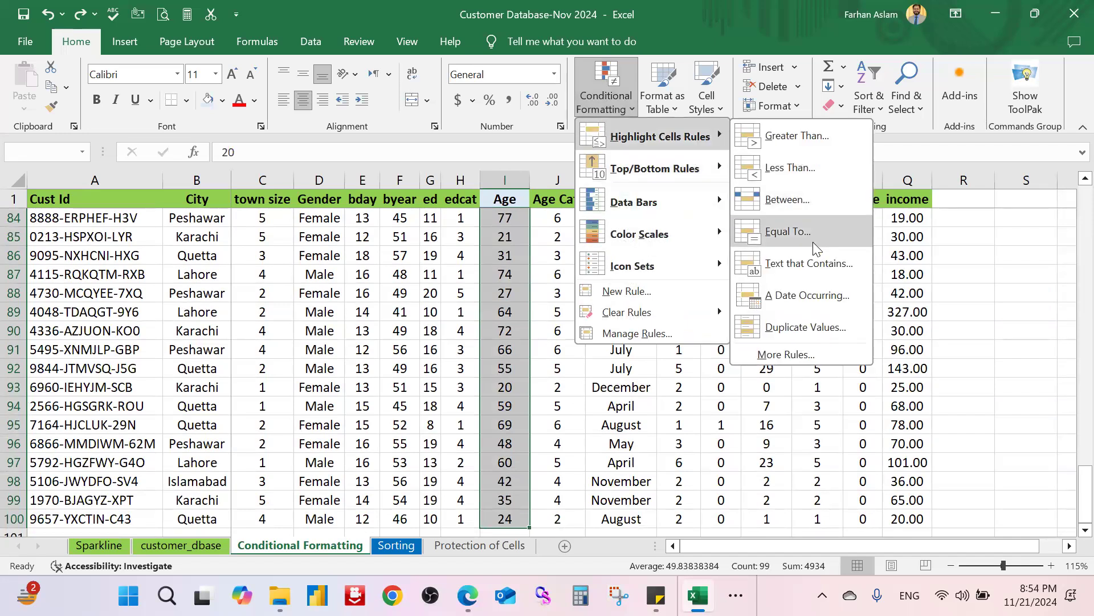
left_click(846, 265)
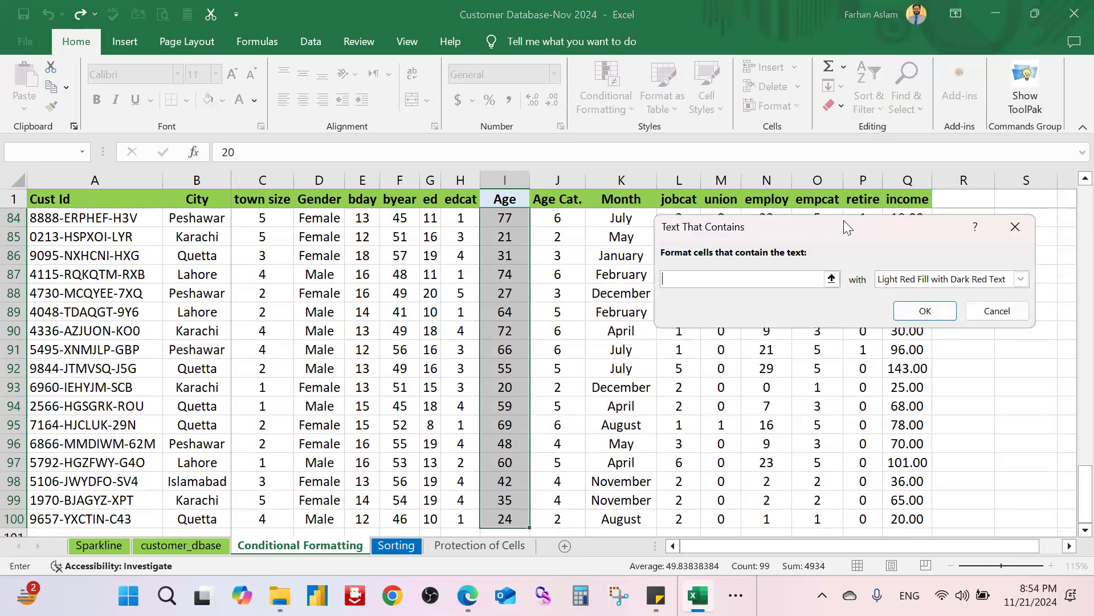
left_click(1015, 226)
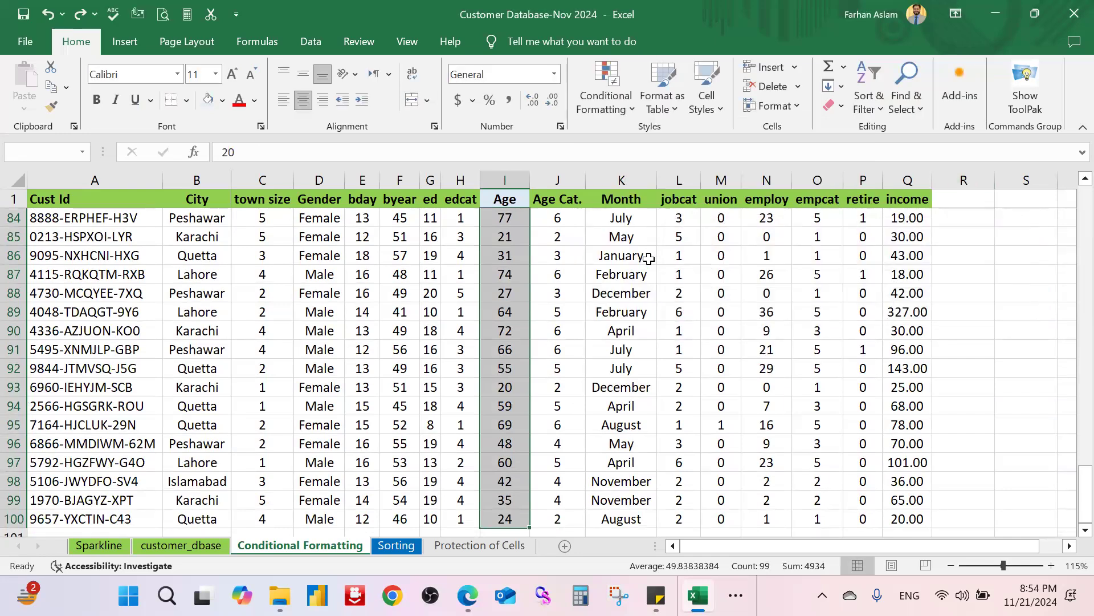
left_click(758, 256)
Step: Select the City entries from B2 down to B100
scroll(199, 262, "up", 11)
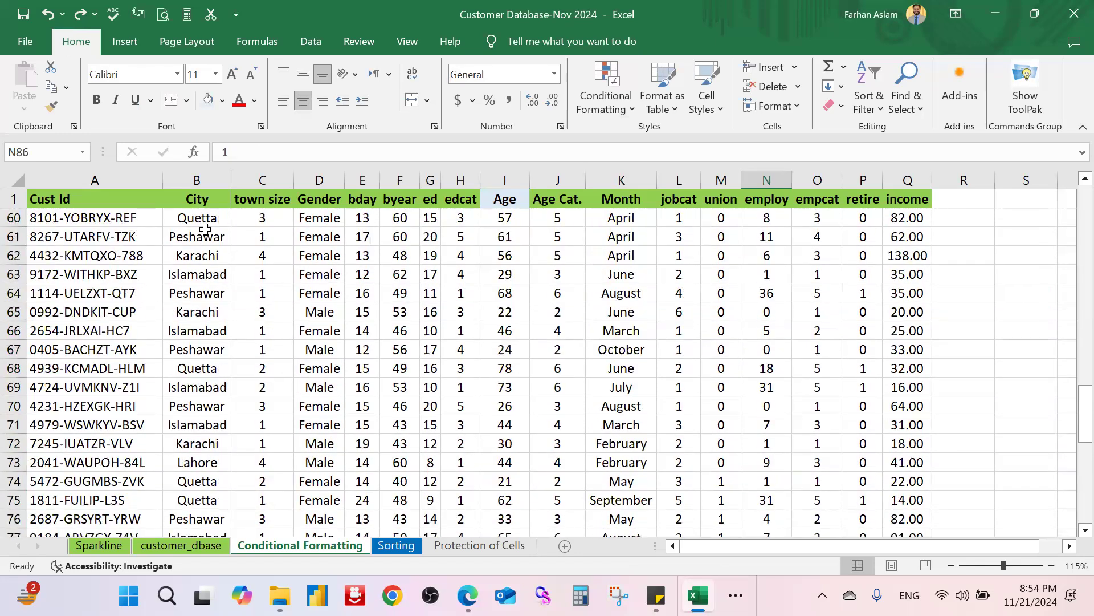
left_click(212, 219)
scroll(215, 239, "up", 16)
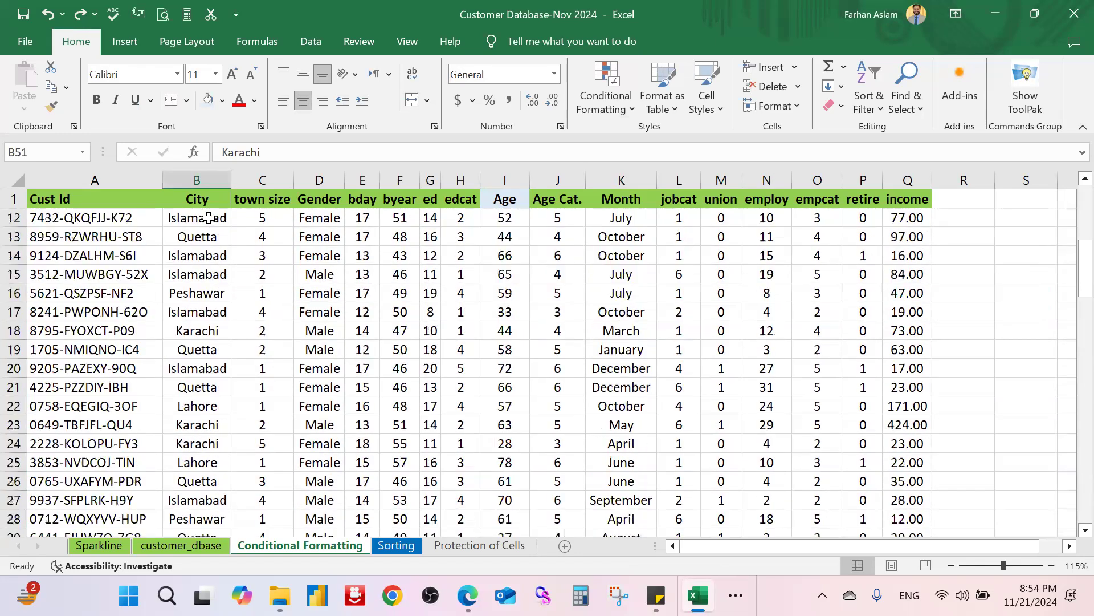
left_click(211, 219)
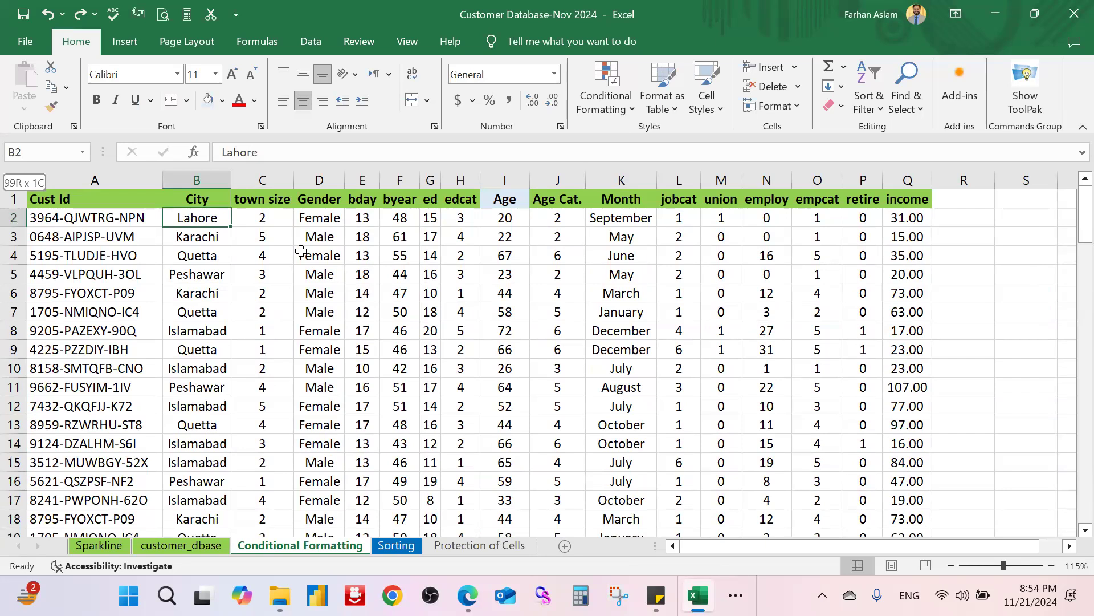
key("ctrl+shift+Down")
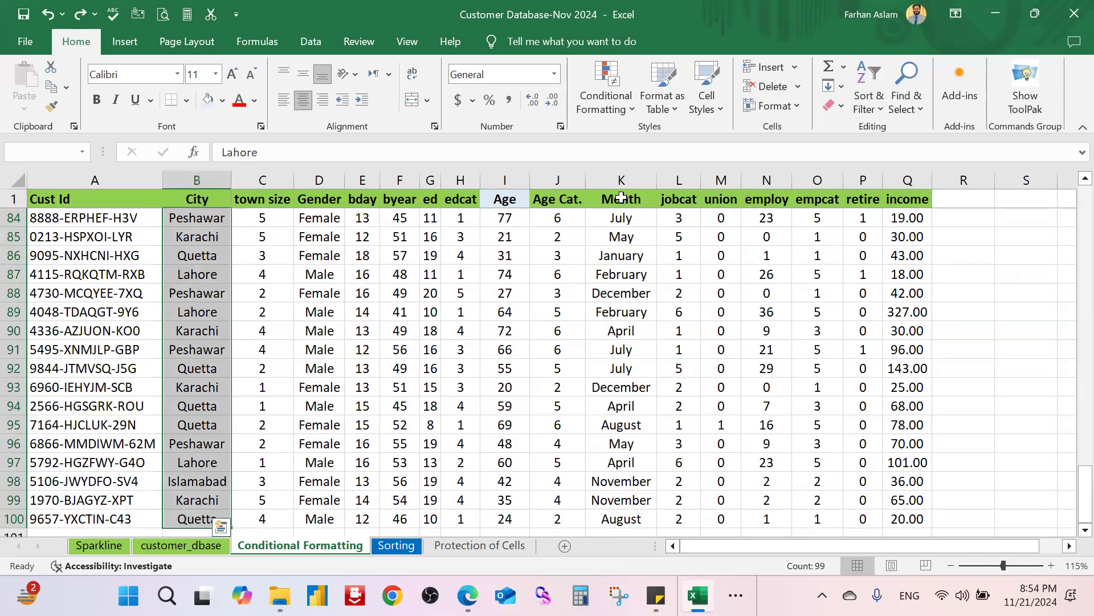
left_click(625, 98)
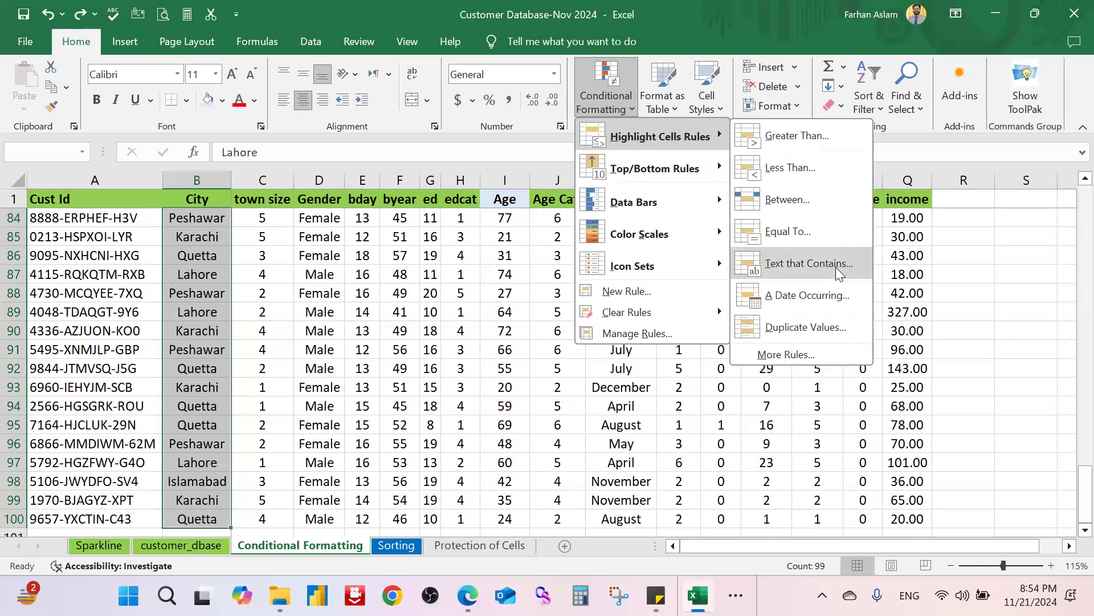
left_click(840, 274)
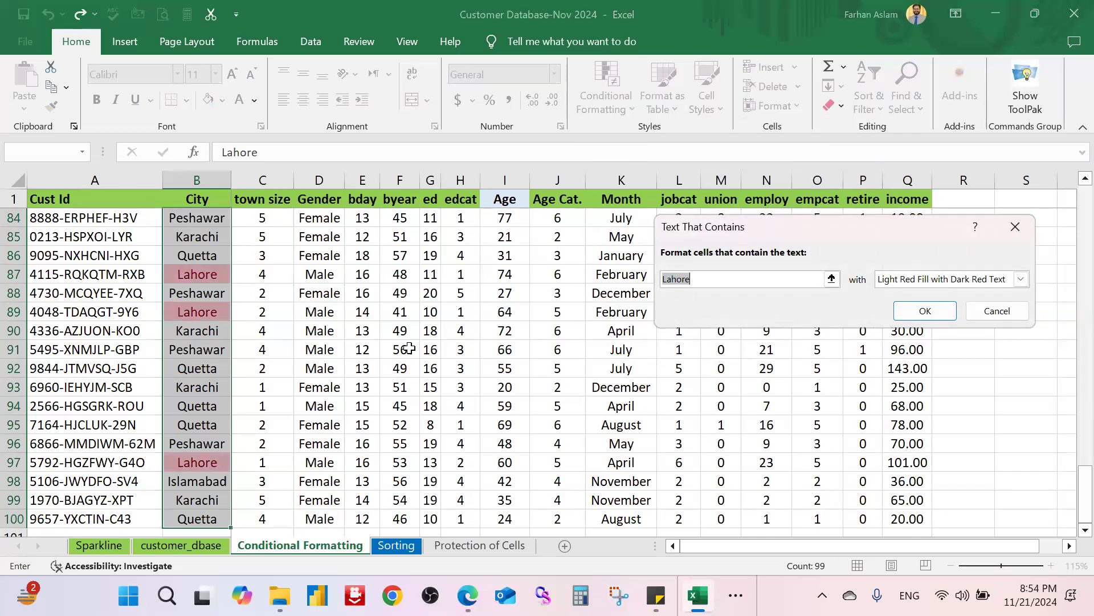
scroll(221, 321, "up", 13)
scroll(221, 321, "up", 14)
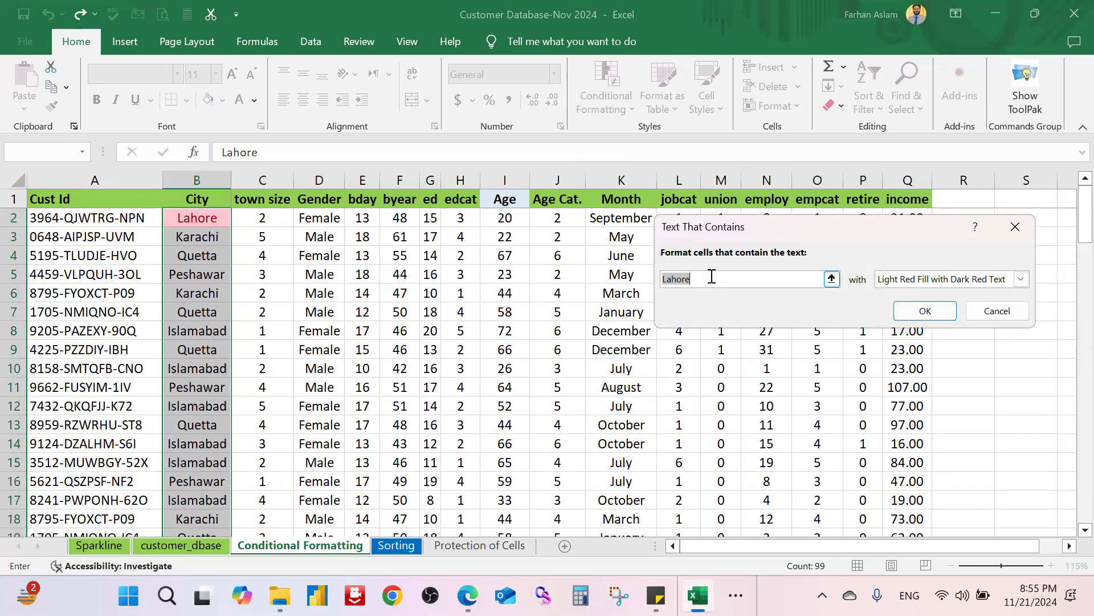
type("Quetta")
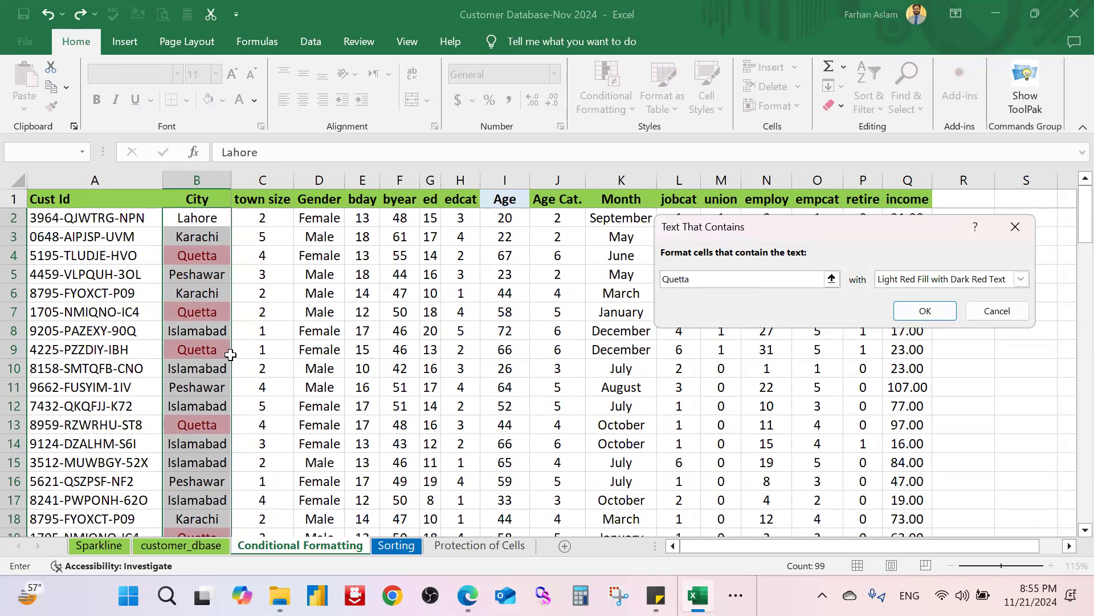
scroll(230, 357, "down", 3)
scroll(231, 357, "down", 5)
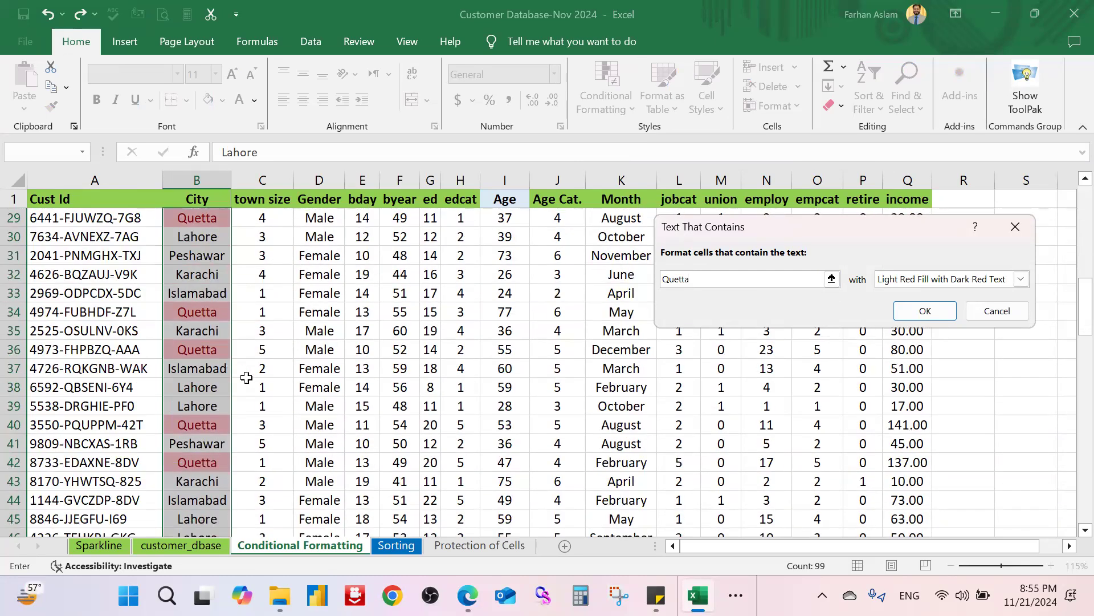
scroll(247, 380, "down", 1)
scroll(247, 379, "down", 6)
scroll(248, 378, "up", 16)
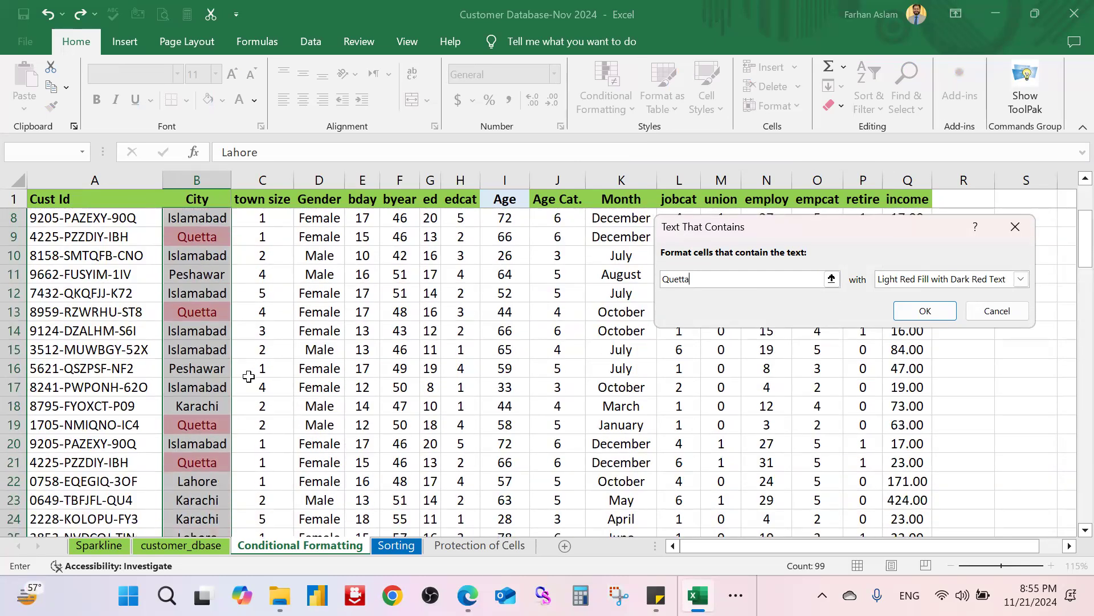
left_click(1017, 228)
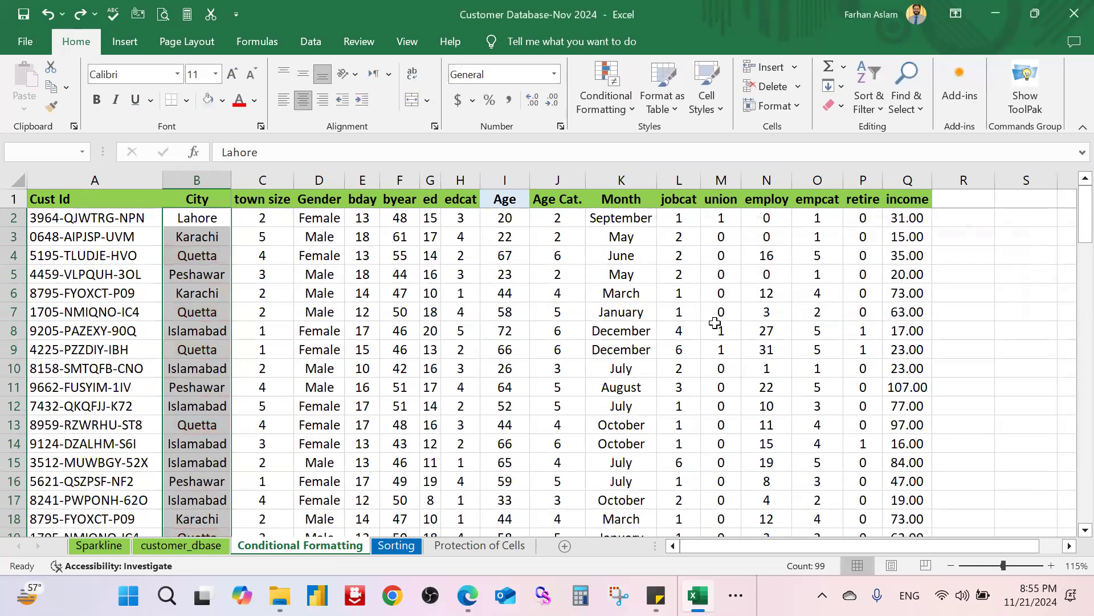
left_click(618, 108)
mouse_move(660, 137)
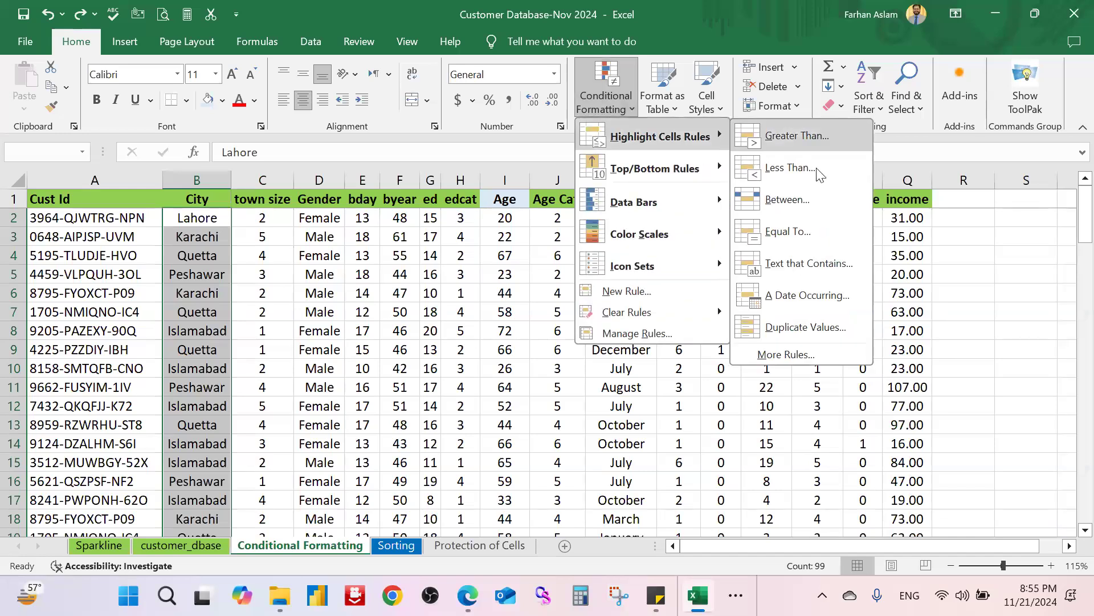
left_click(848, 303)
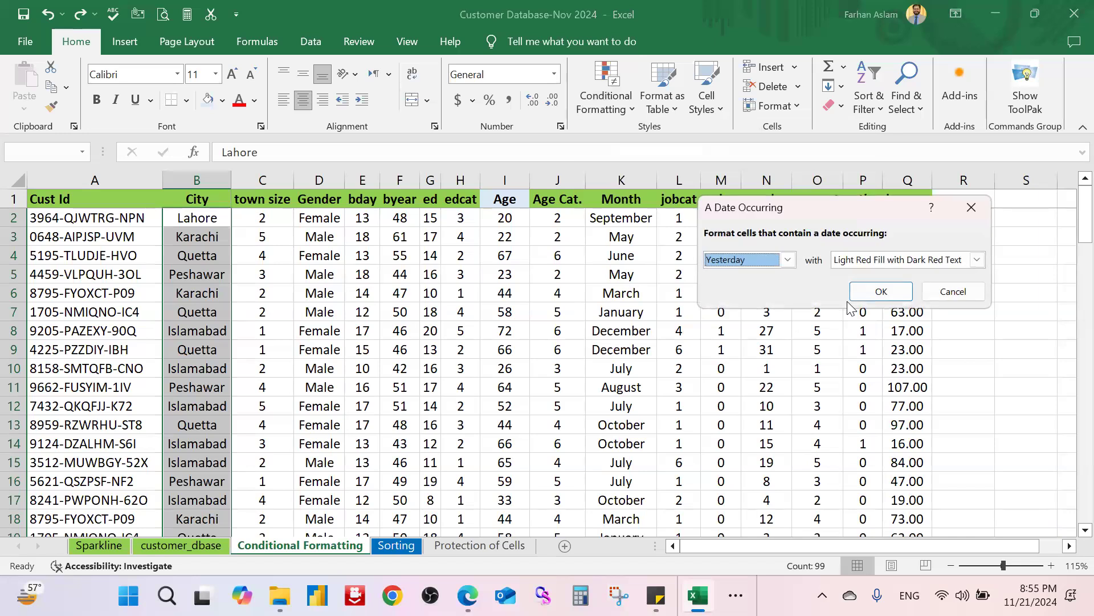
left_click(779, 263)
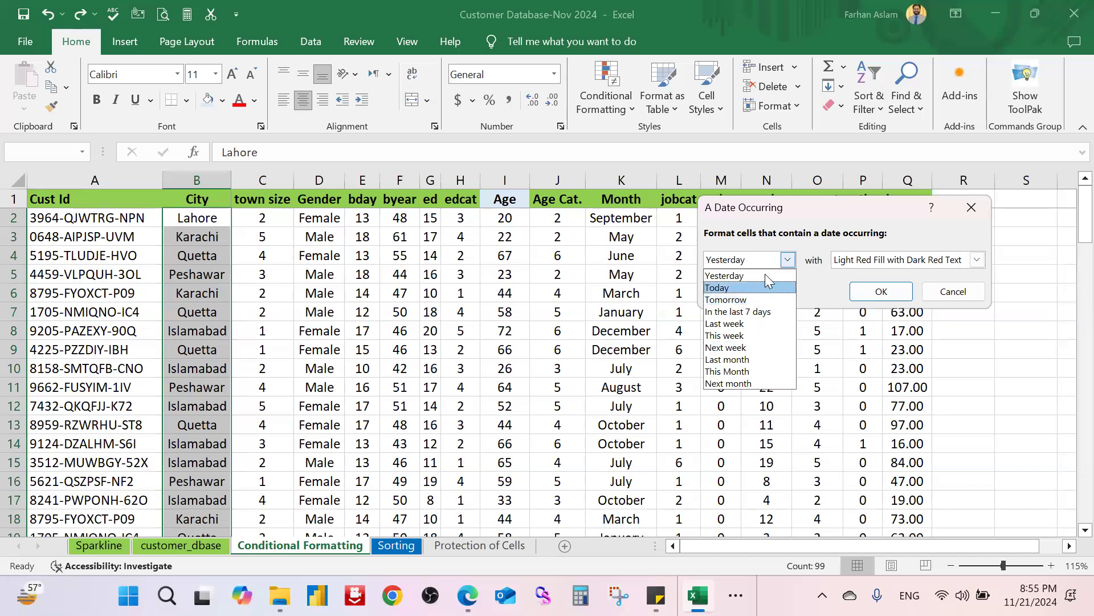
left_click(913, 262)
left_click(914, 262)
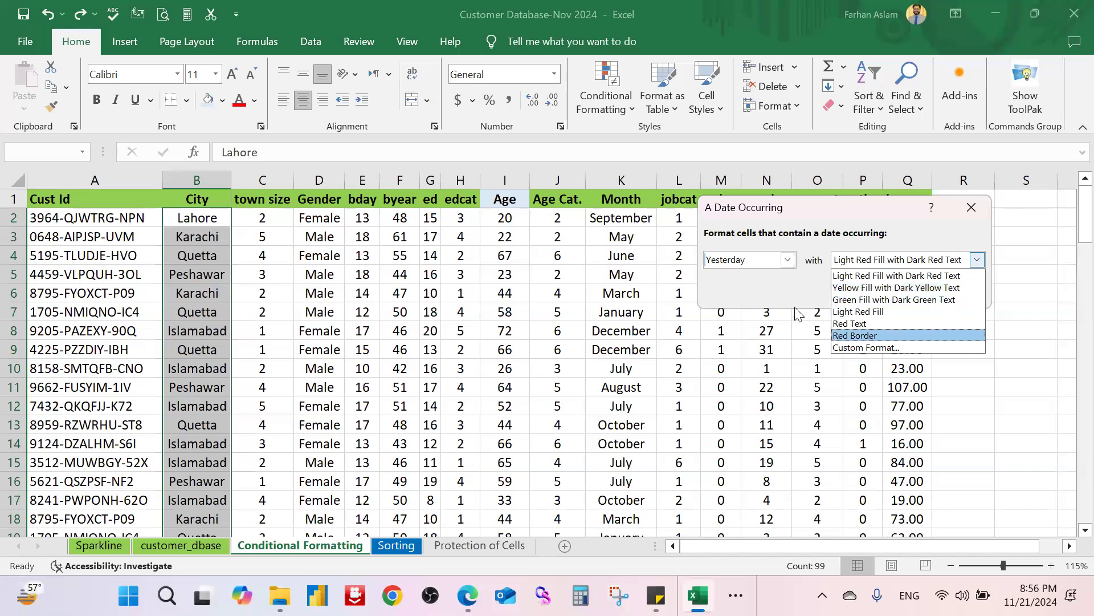
left_click(767, 305)
left_click(952, 292)
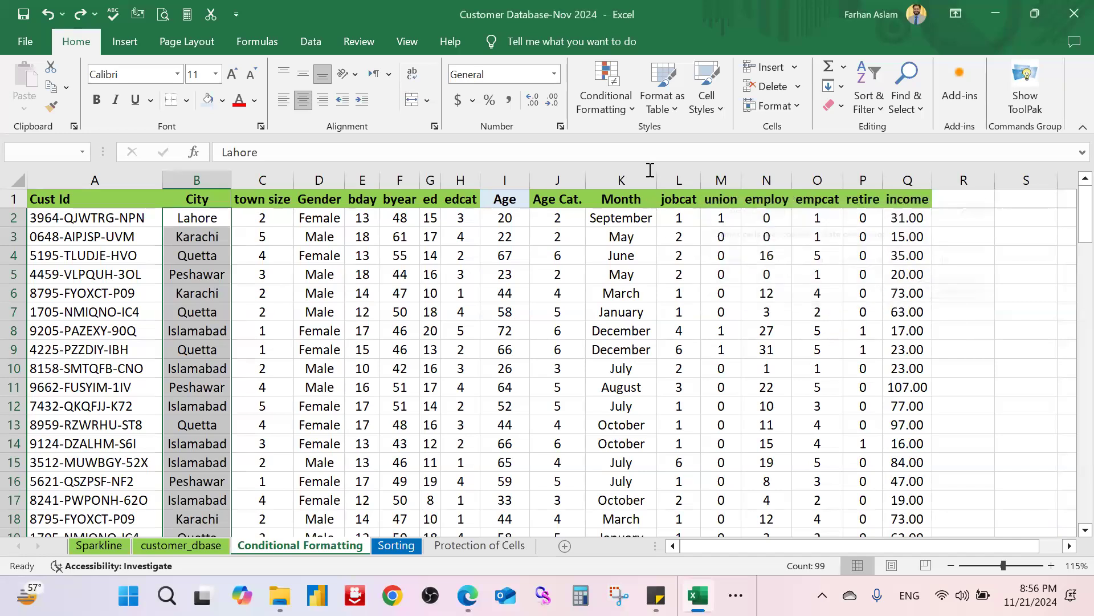
left_click(603, 94)
mouse_move(695, 136)
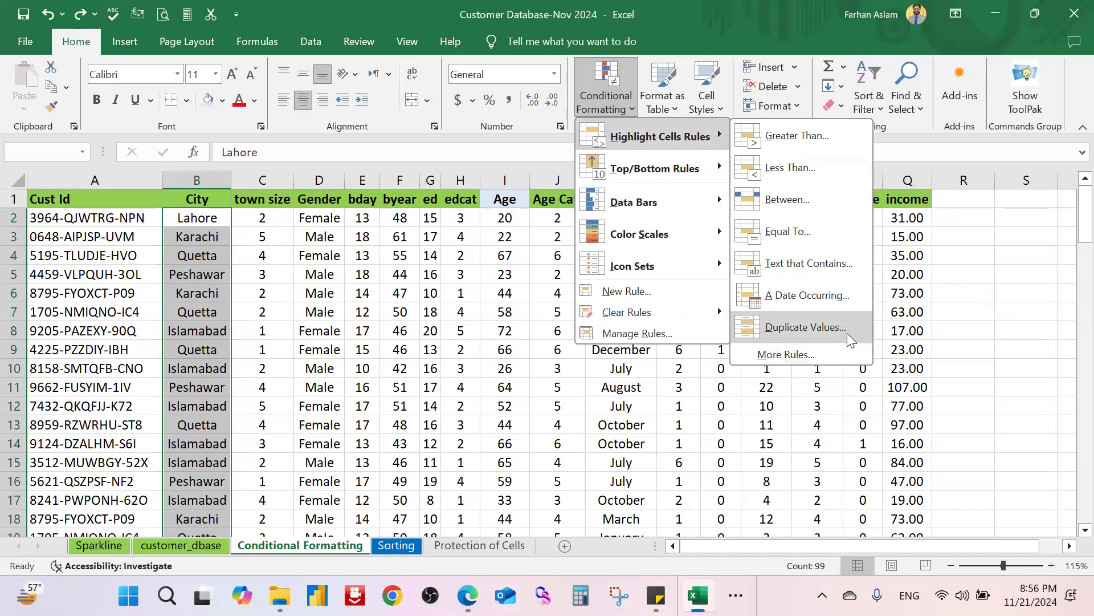
left_click(942, 250)
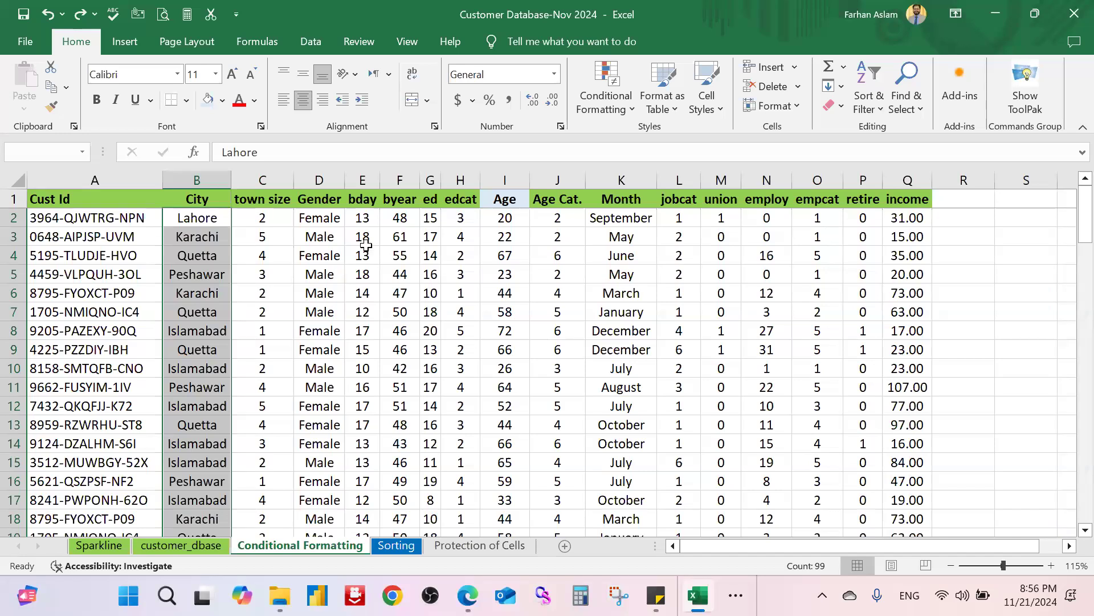
scroll(343, 296, "down", 4)
scroll(308, 290, "up", 4)
left_click(96, 380)
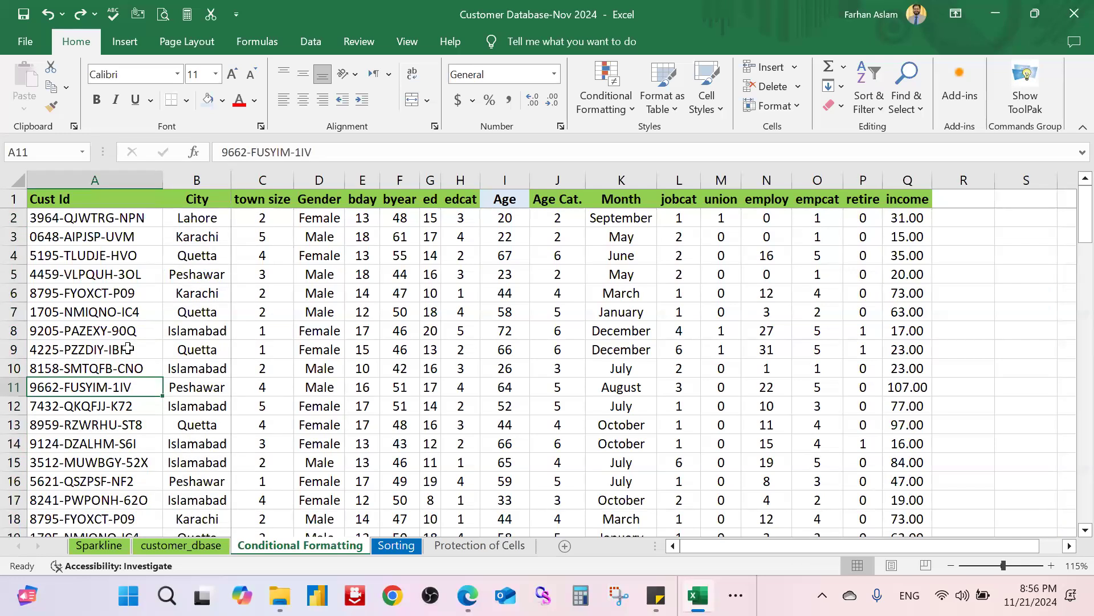
scroll(188, 348, "down", 5)
scroll(165, 346, "up", 5)
left_click(606, 97)
mouse_move(687, 136)
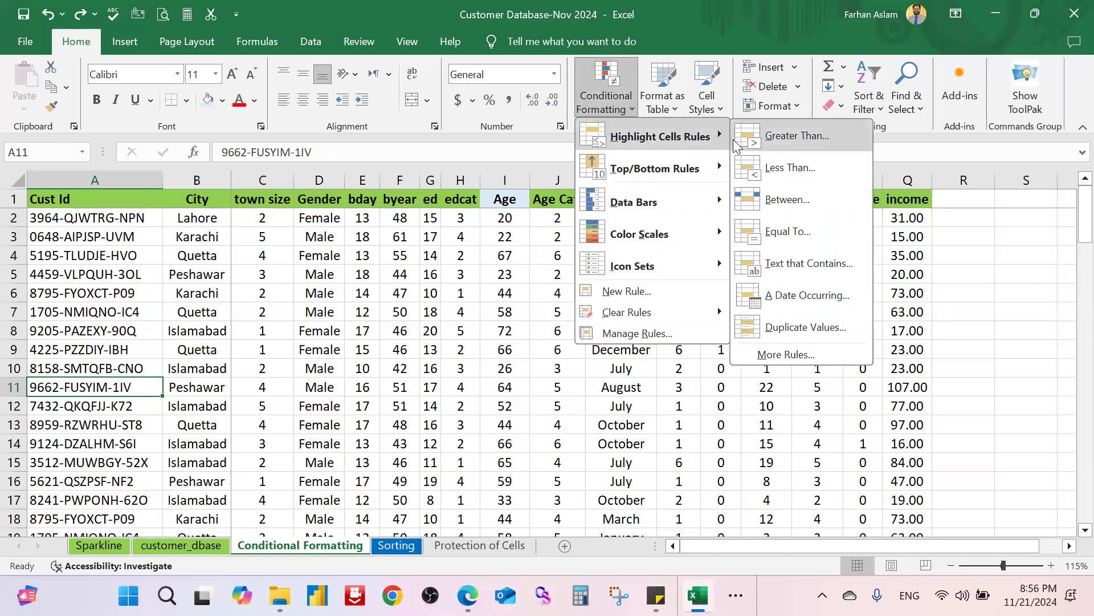
left_click(516, 448)
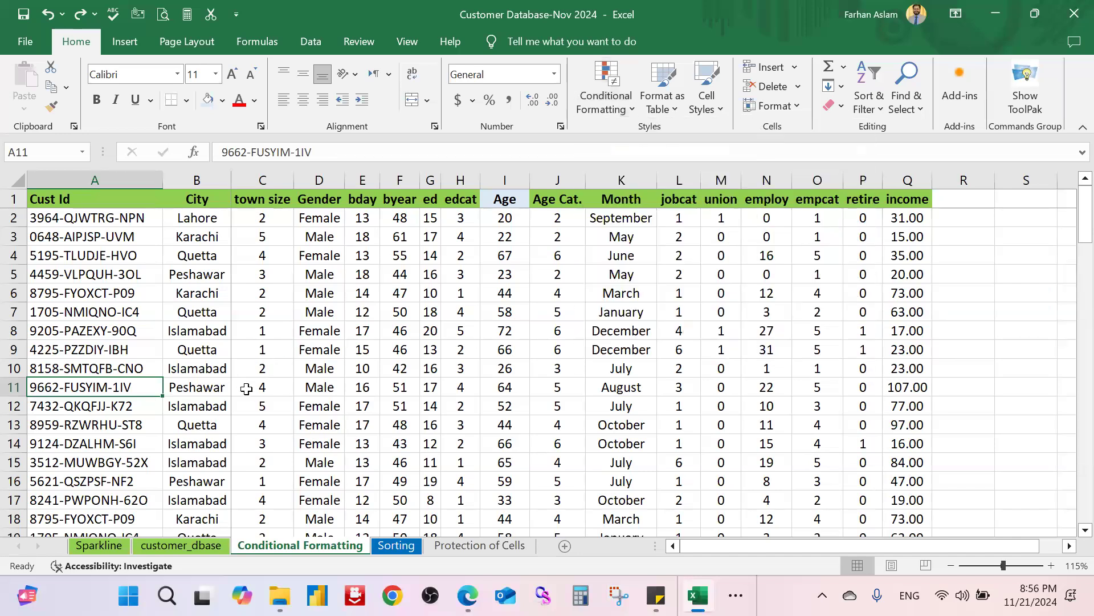
scroll(246, 388, "down", 1)
scroll(247, 388, "down", 20)
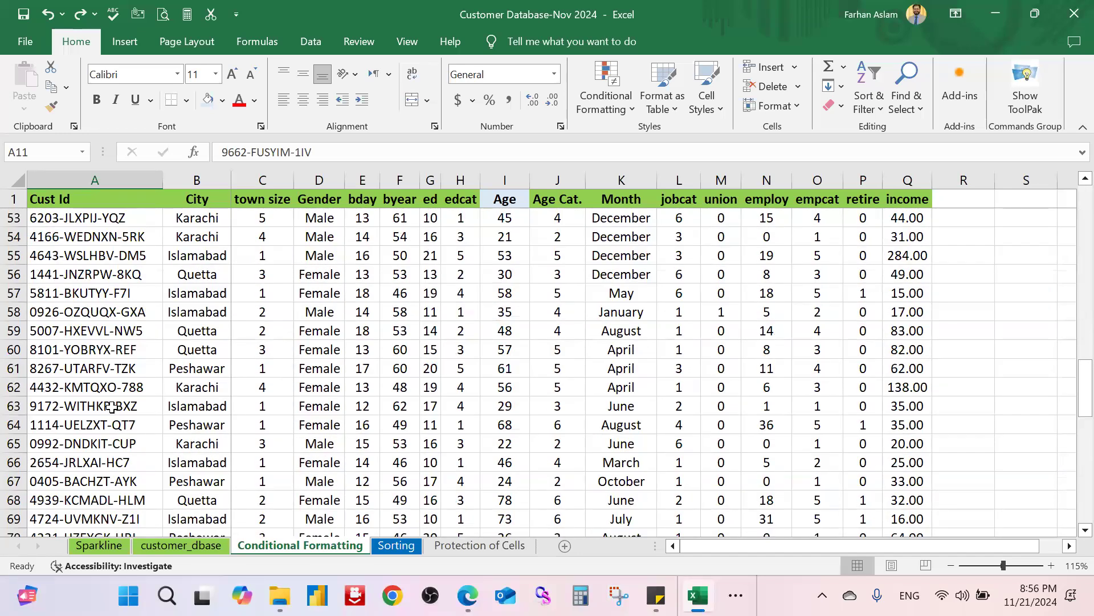
scroll(110, 406, "down", 3)
left_click(110, 406)
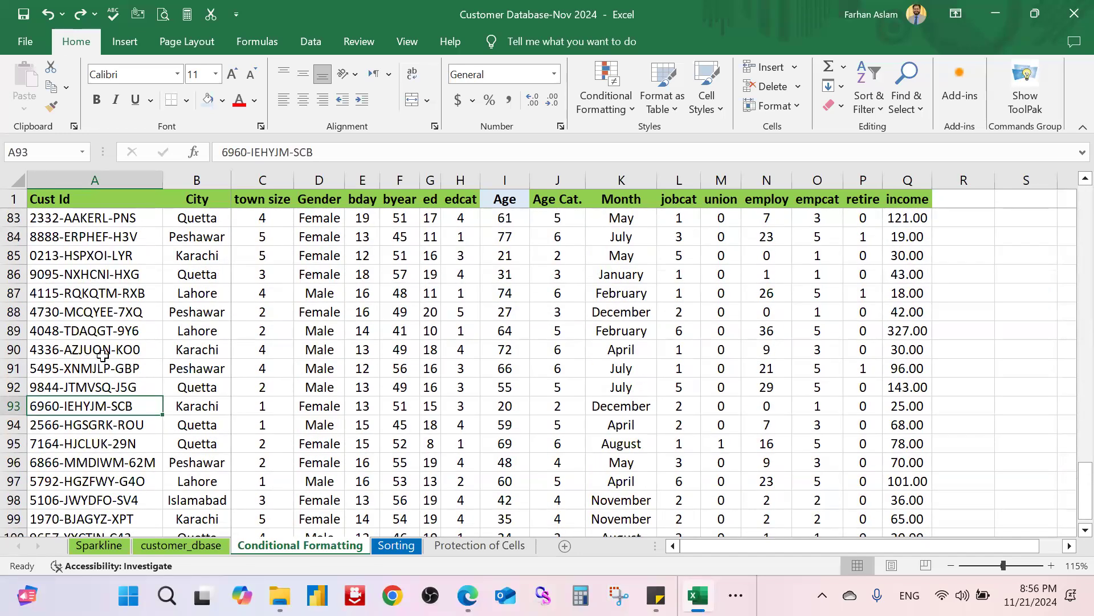
scroll(102, 354, "up", 13)
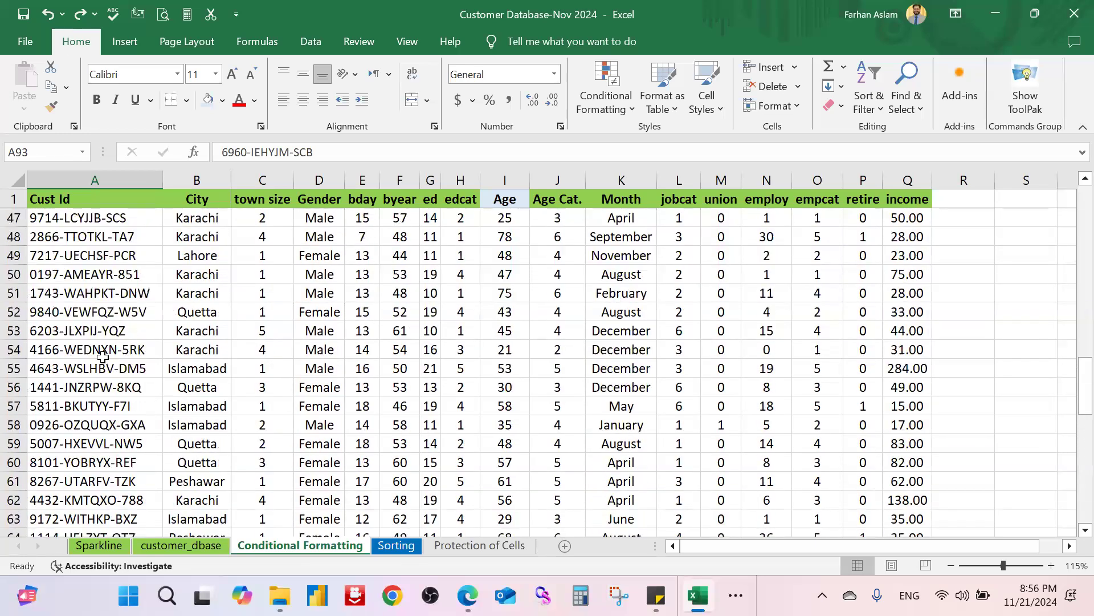
Step: Duplicate the Cust Id from A33 into A46
scroll(103, 356, "up", 8)
left_click(119, 255)
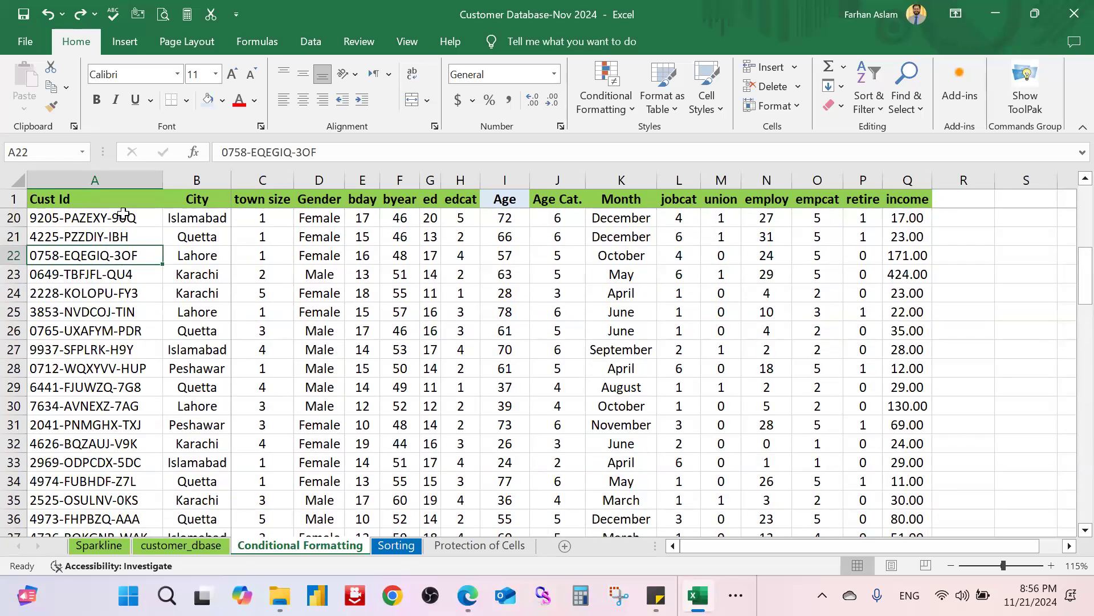
left_click(141, 221)
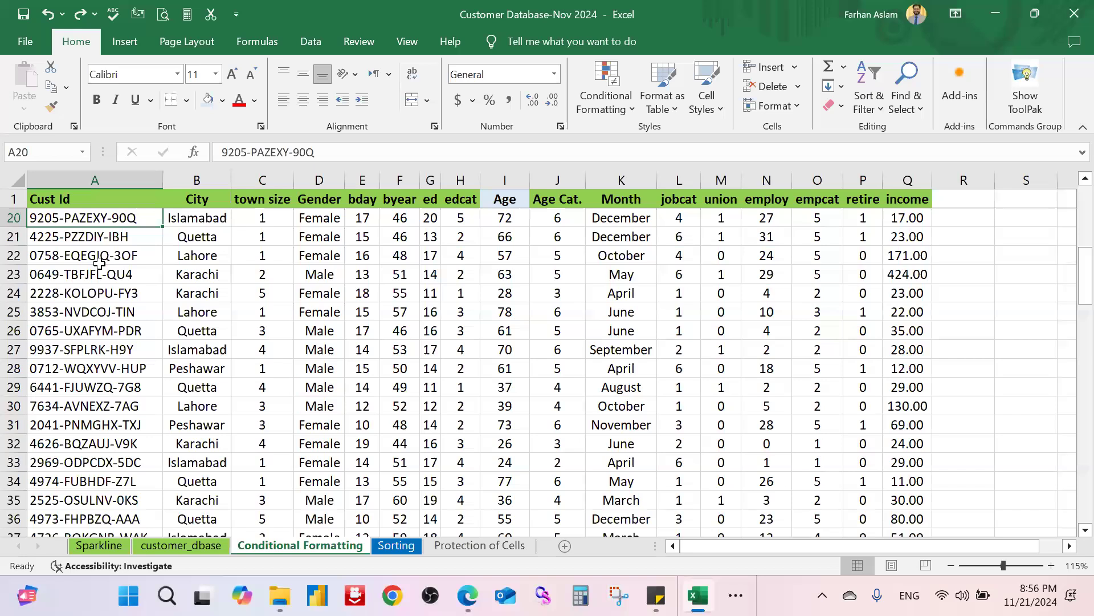
scroll(99, 262, "up", 6)
left_click(146, 221)
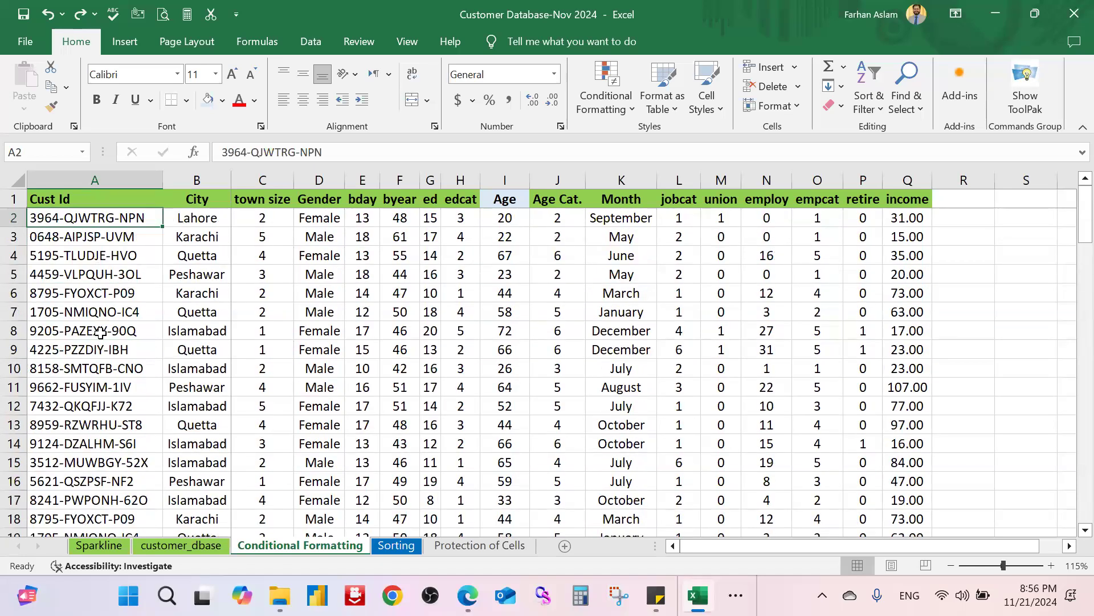
scroll(100, 332, "down", 7)
left_click(133, 404)
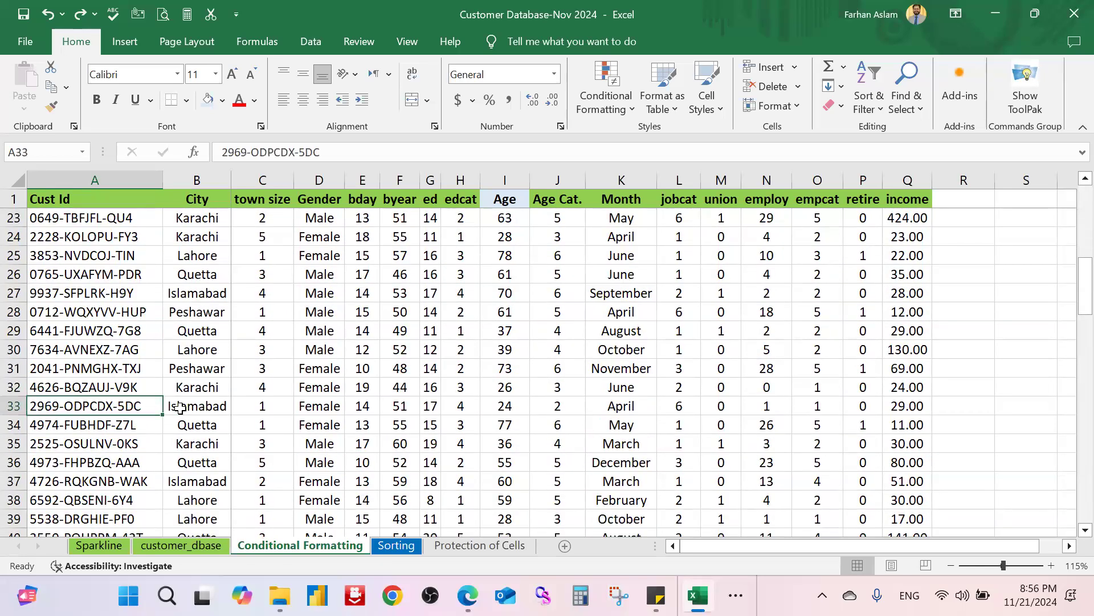
key("ctrl+c")
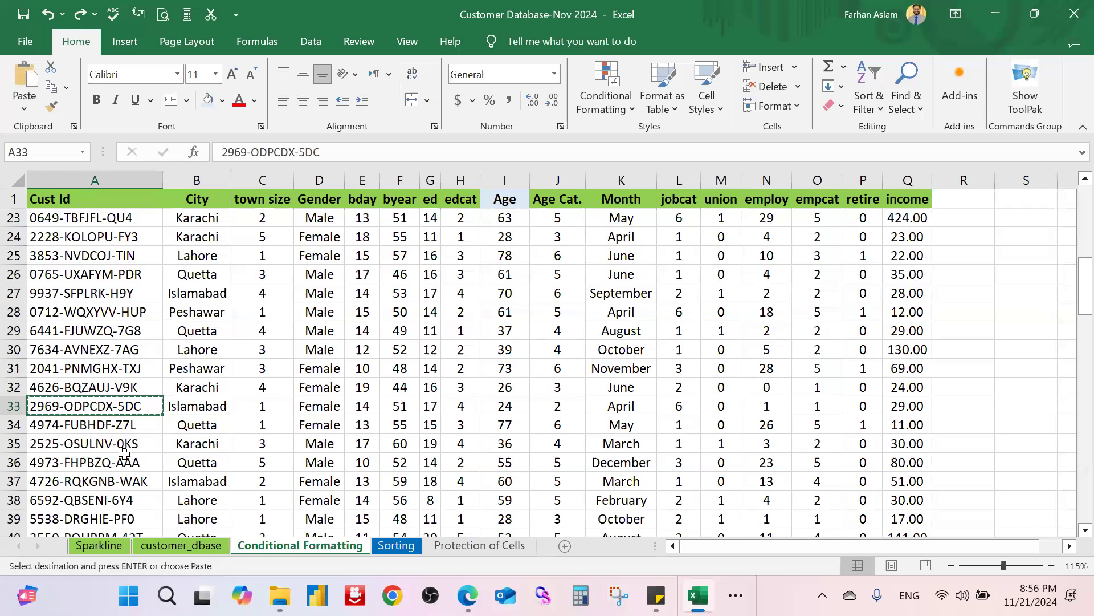
left_click(203, 103)
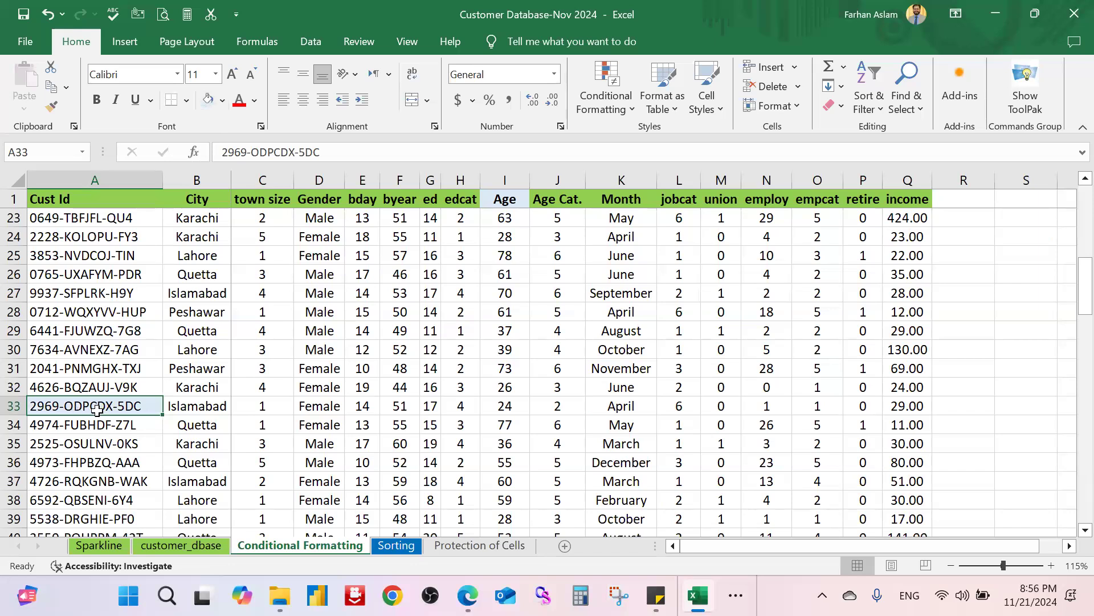
key("ctrl+c")
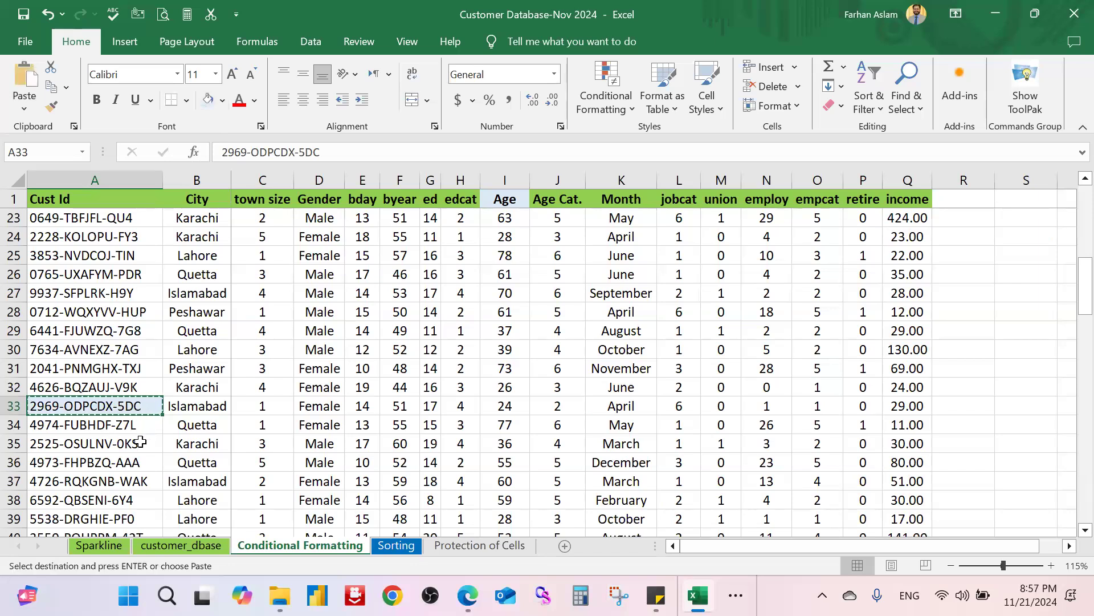
scroll(140, 442, "down", 4)
left_click(142, 425)
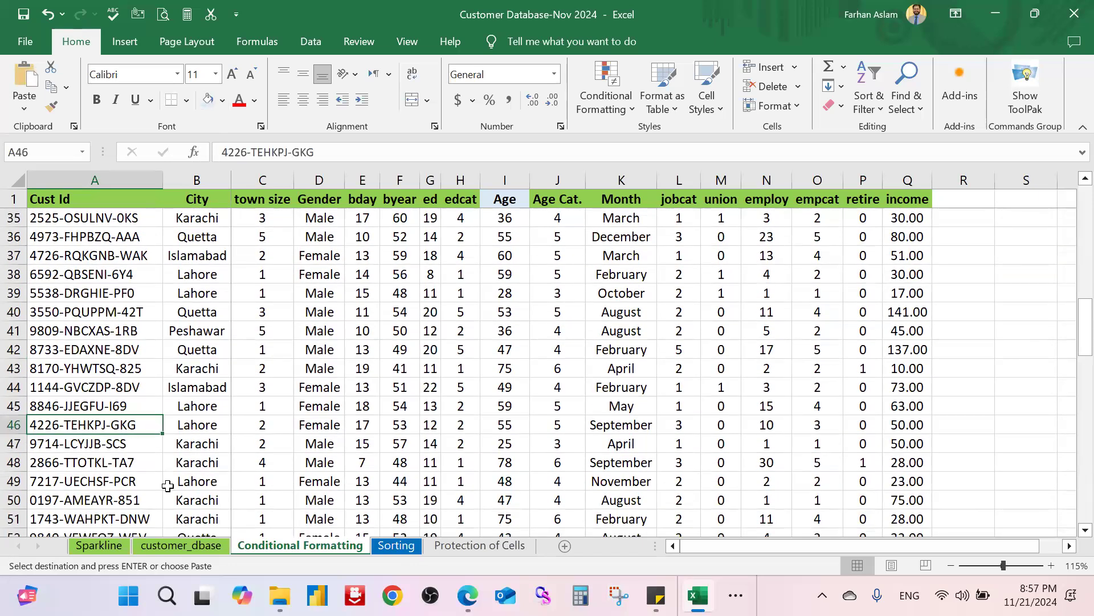
key("ctrl+v")
Step: Duplicate the Cust Ids from A56 into A78 and from A90 into A99
scroll(142, 484, "down", 4)
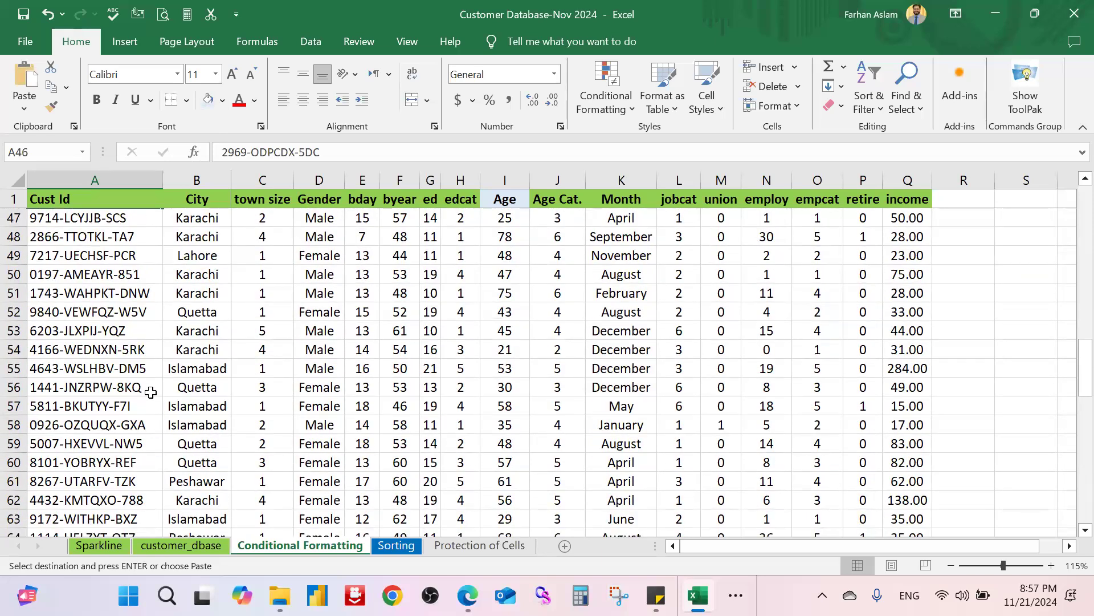
left_click(132, 392)
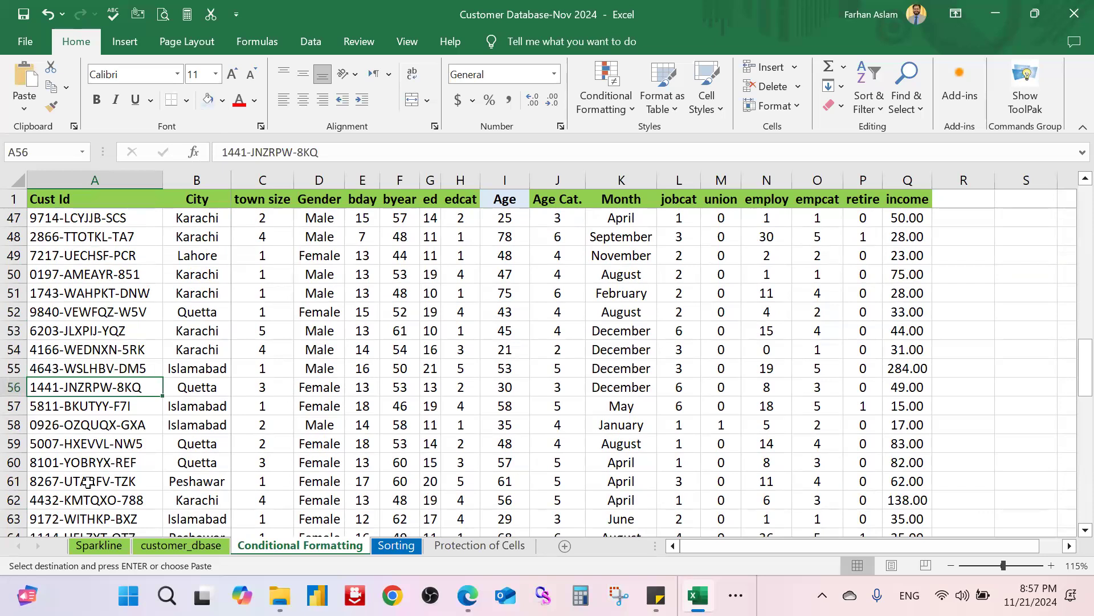
left_click(206, 100)
key("ctrl+c")
scroll(94, 462, "down", 6)
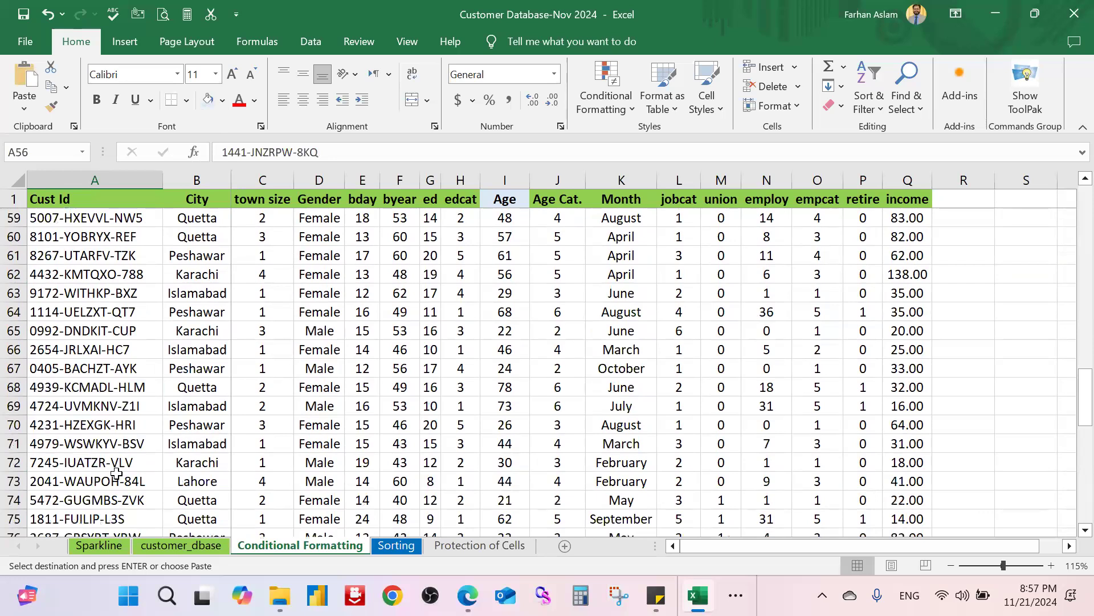
left_click(151, 459)
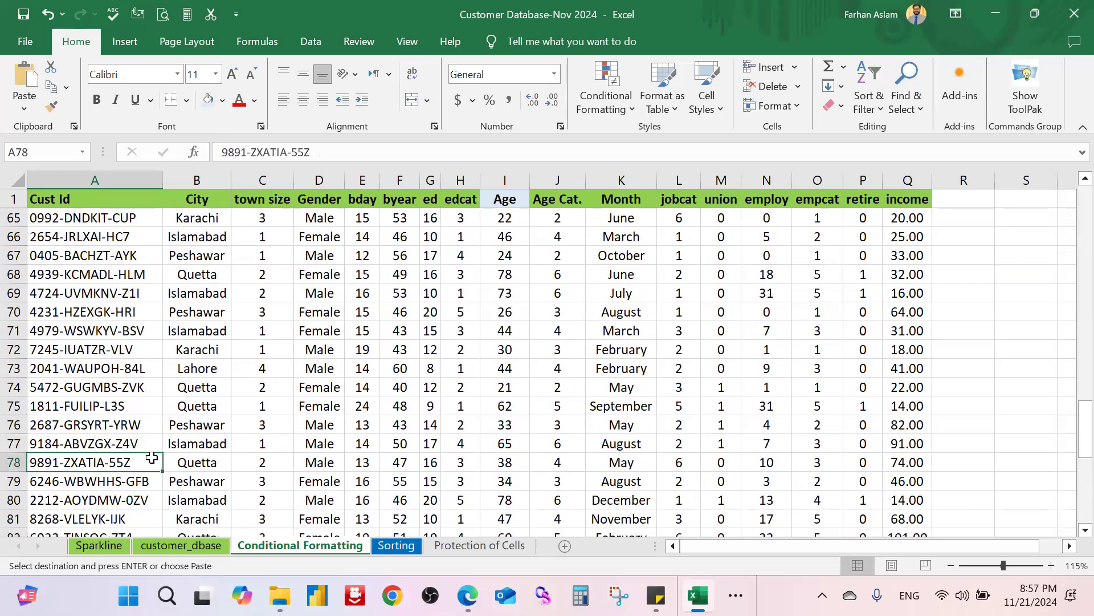
key("ctrl+v")
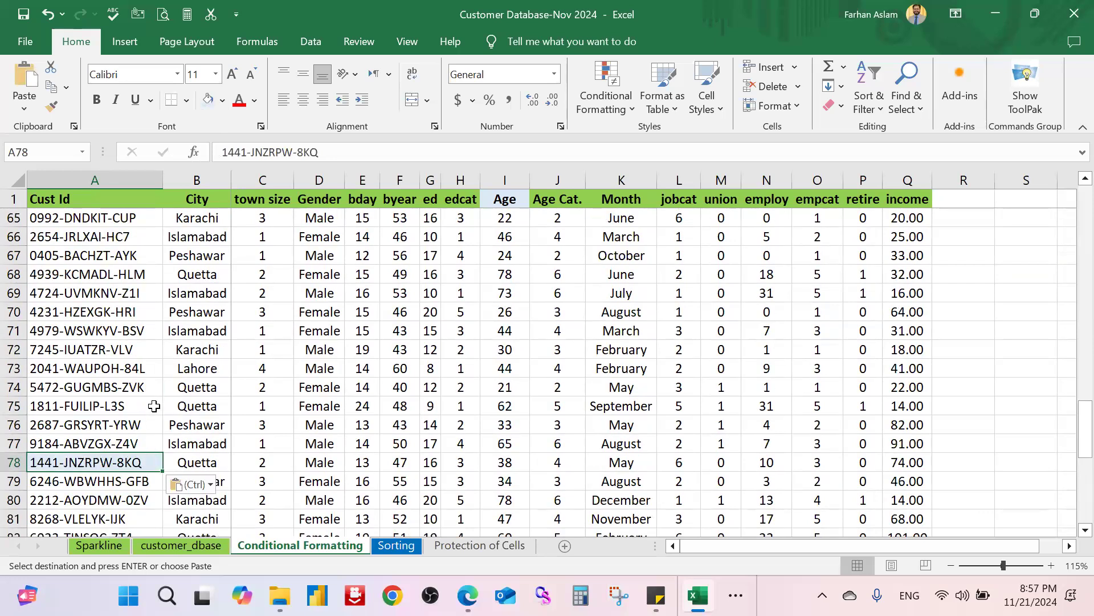
scroll(154, 406, "down", 5)
left_click(93, 406)
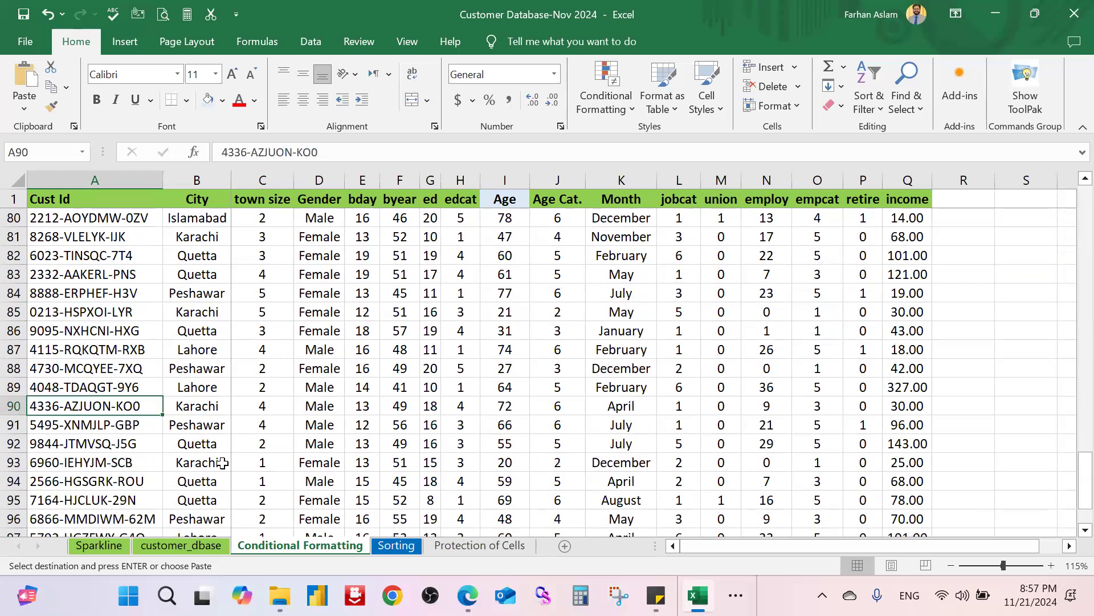
key("ctrl+c")
scroll(124, 477, "down", 3)
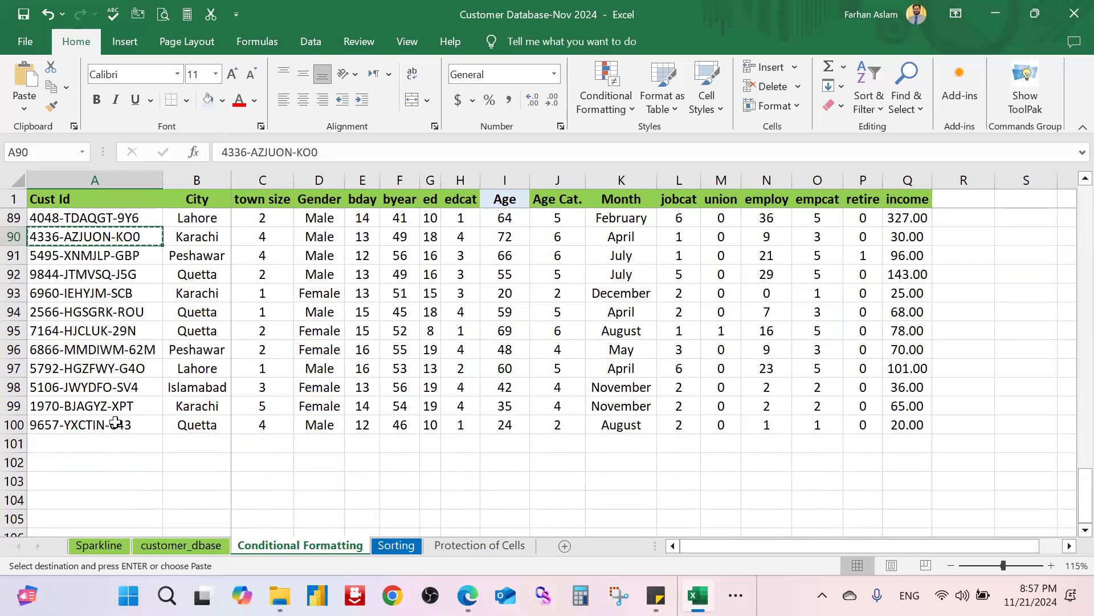
left_click(120, 405)
key("ctrl+v")
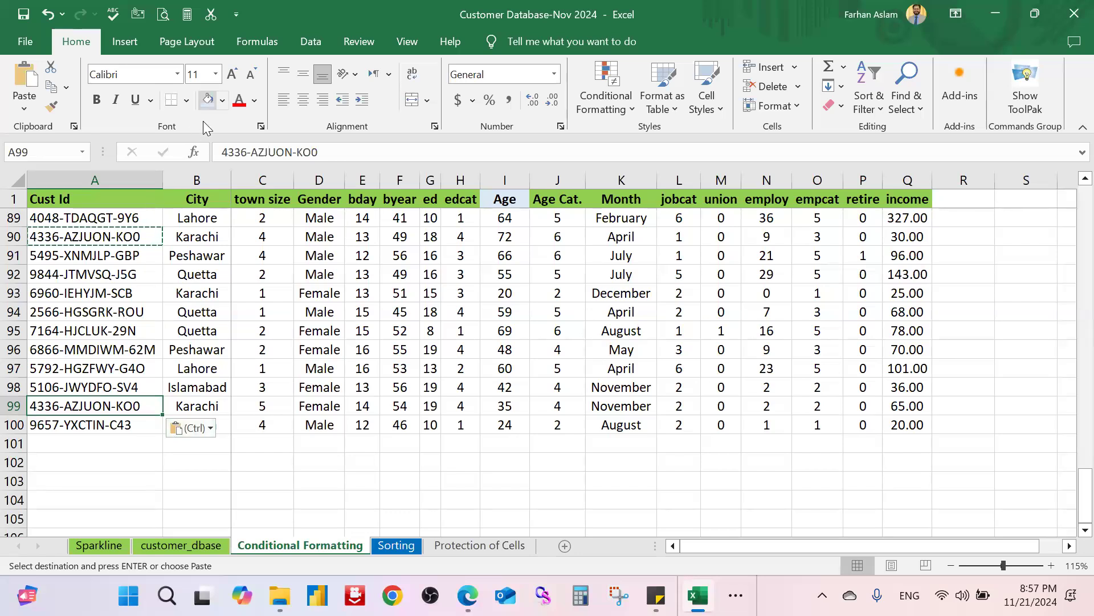
key("Escape")
Step: Select the Cust Id values from A2 down to A100
left_click(130, 237)
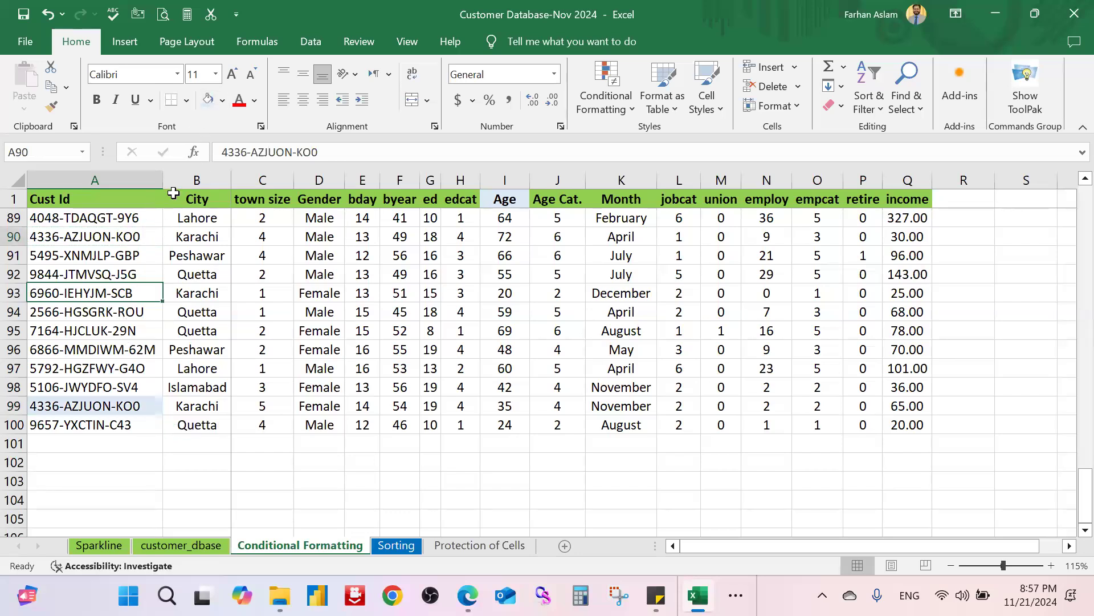
scroll(208, 324, "up", 7)
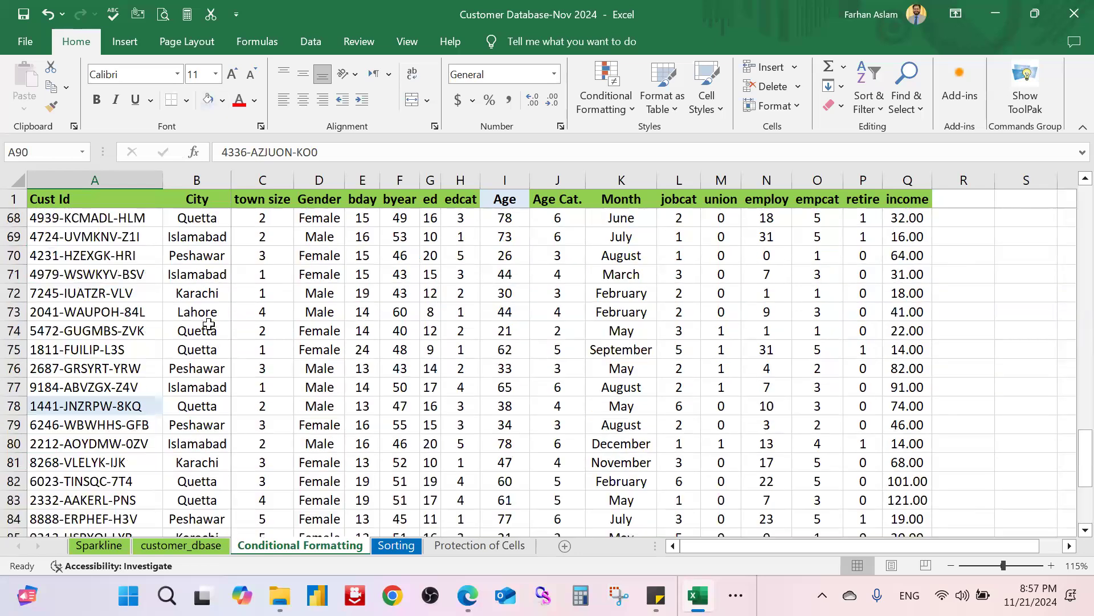
scroll(208, 324, "up", 20)
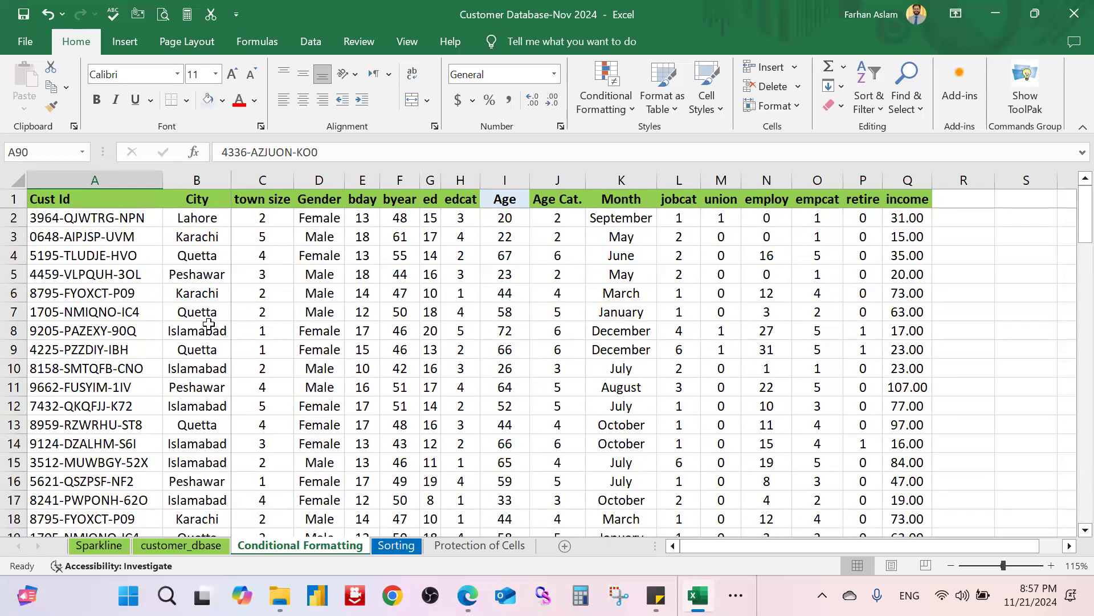
left_click(257, 277)
left_click(126, 219)
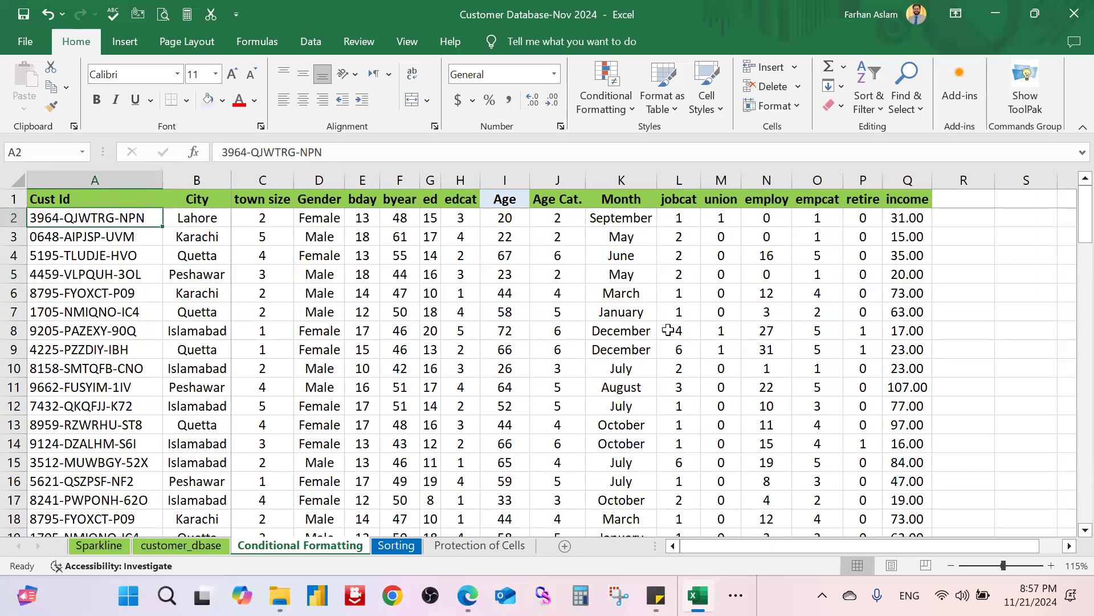
left_click(444, 391)
left_click(119, 218)
key("ctrl+shift+Down")
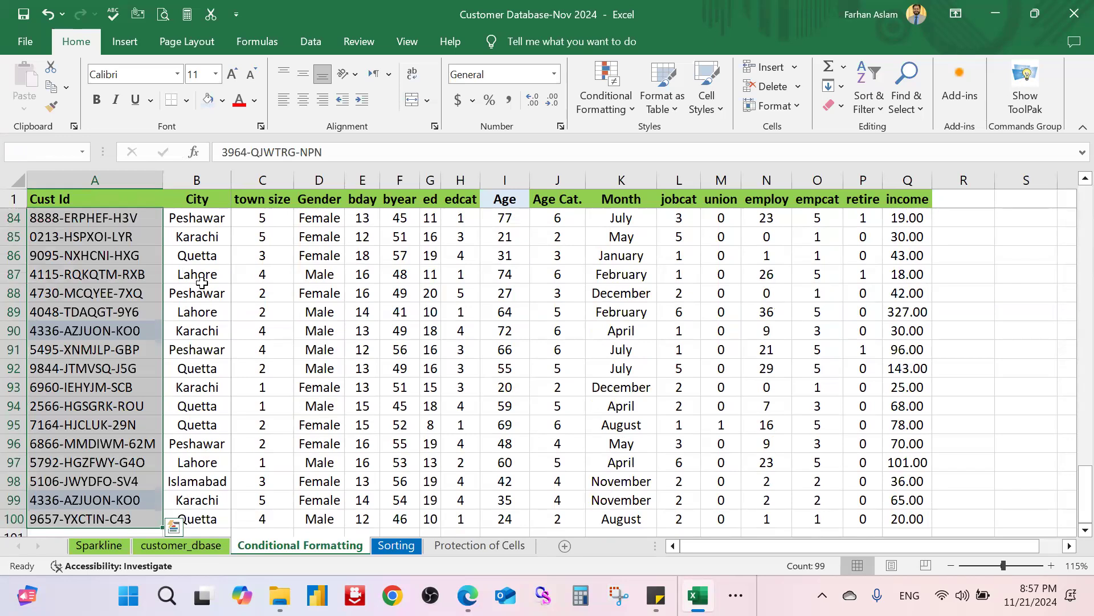
Step: Apply a Duplicate Values rule to column A's Cust Ids using Light Red Fill with Dark Red Text
left_click(607, 102)
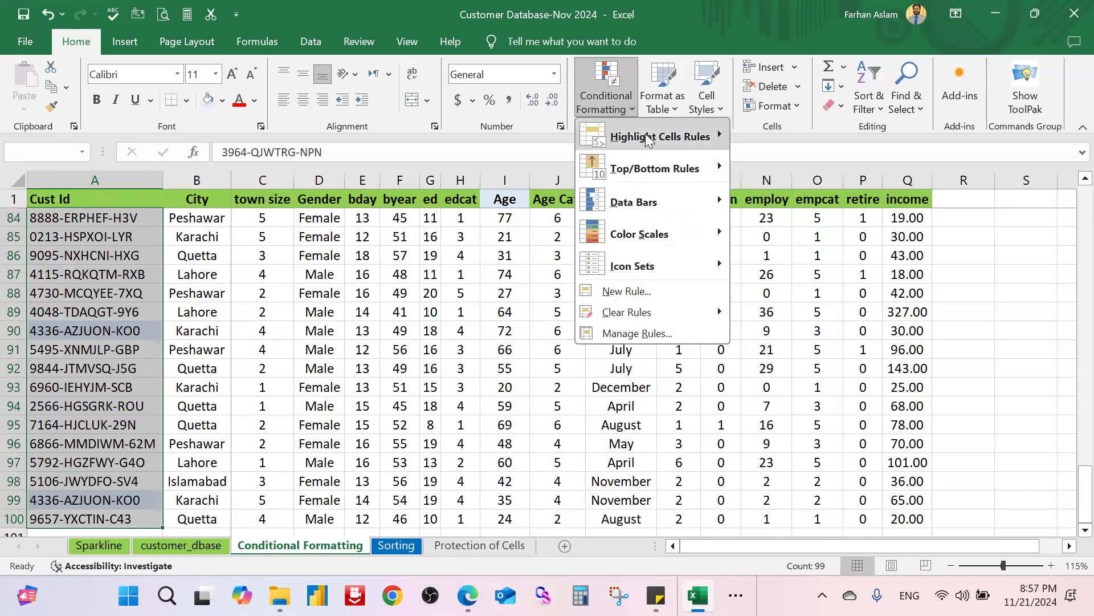
mouse_move(648, 140)
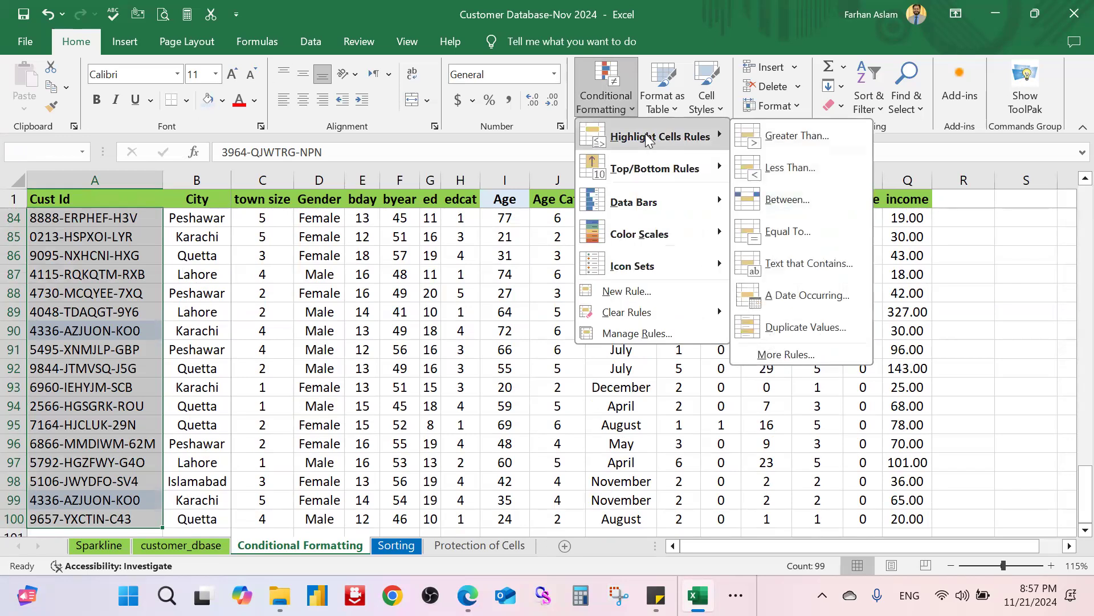
left_click(811, 337)
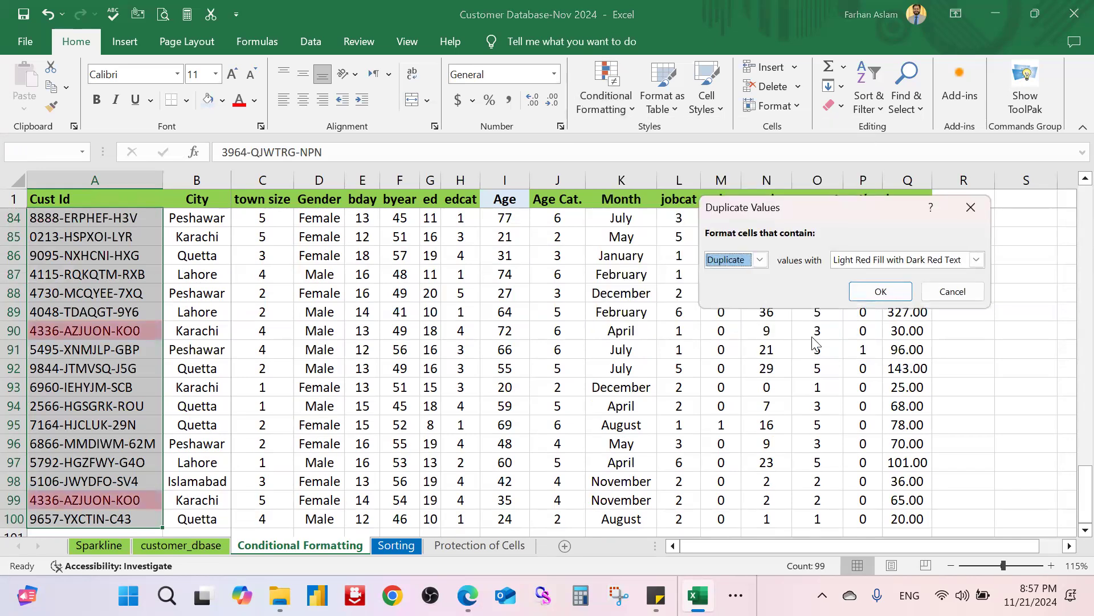
left_click(759, 260)
left_click(758, 260)
left_click(757, 262)
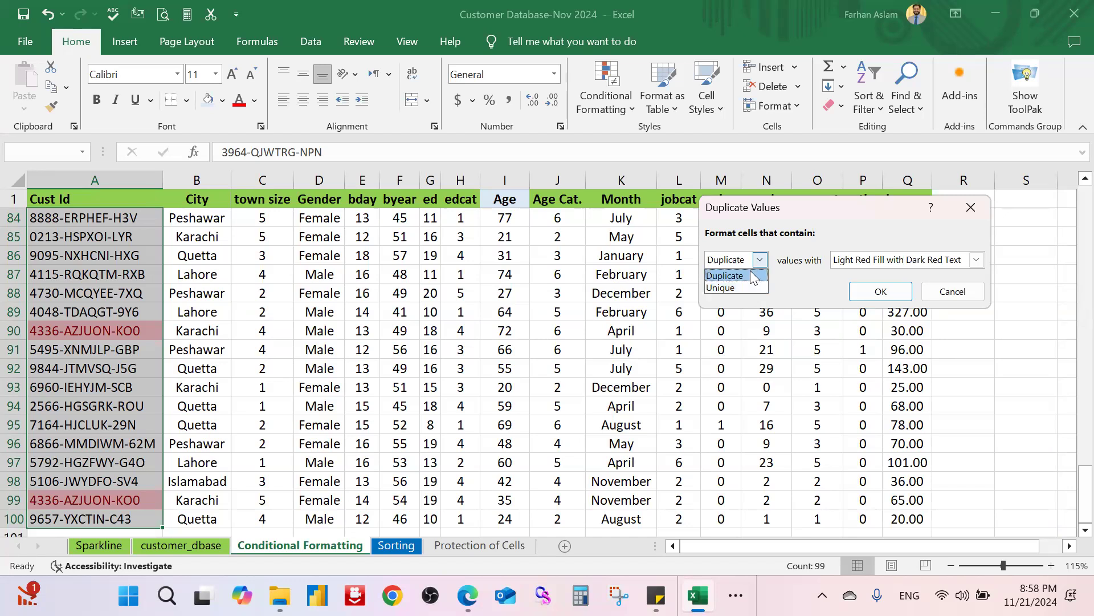
left_click(751, 275)
left_click(910, 261)
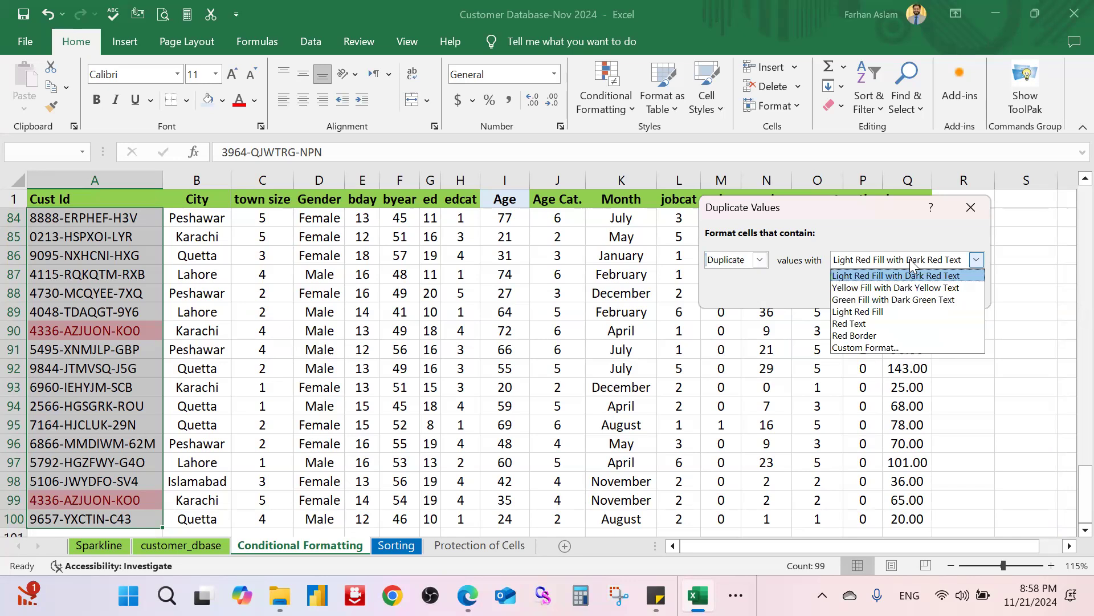
left_click(909, 260)
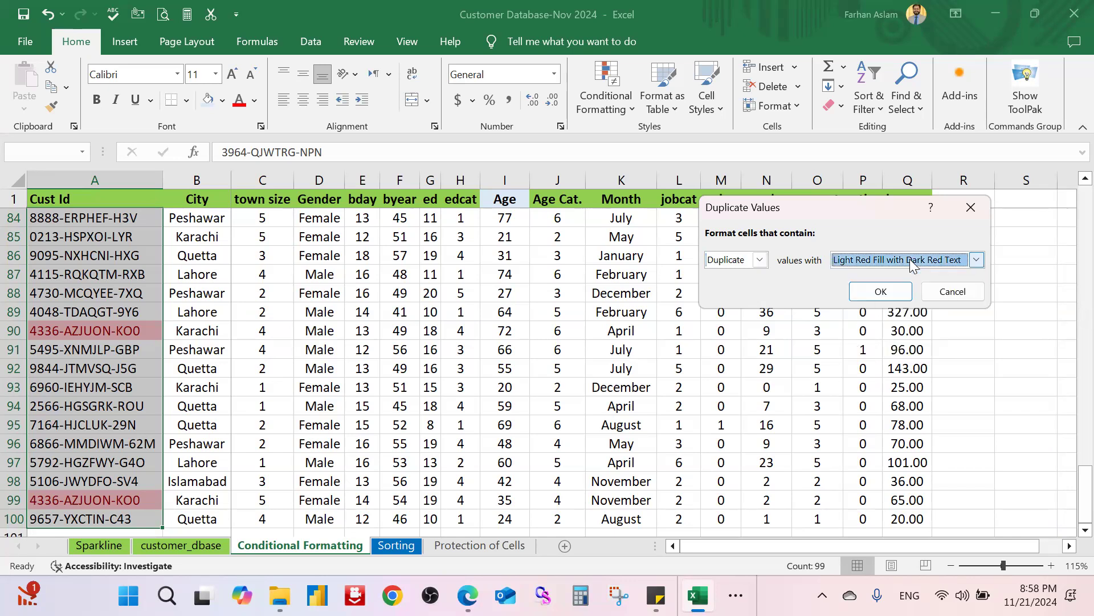
left_click(880, 291)
scroll(233, 403, "up", 6)
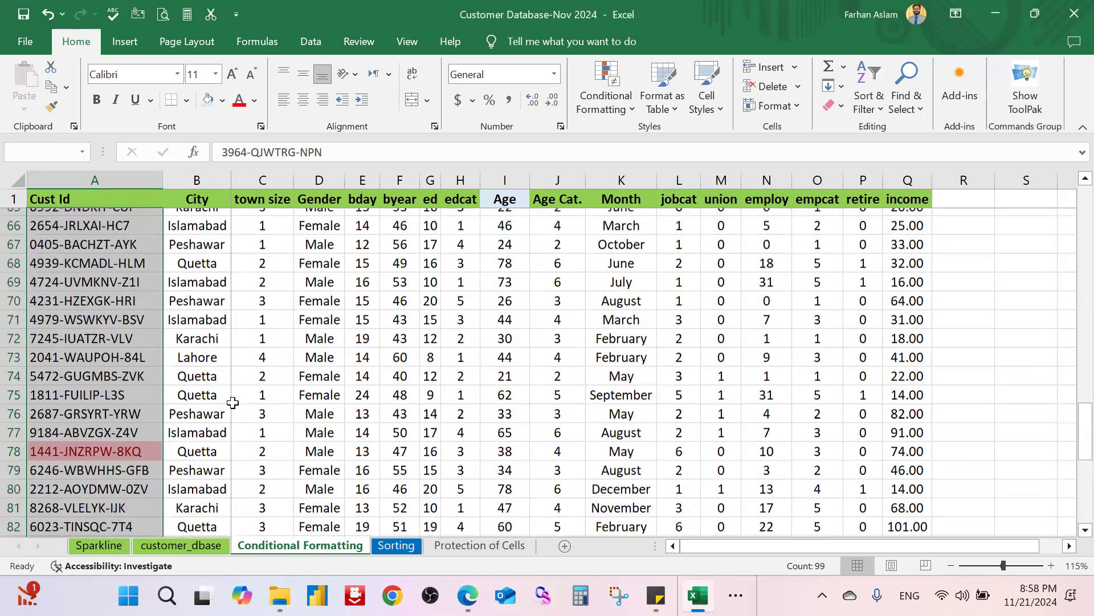
scroll(233, 403, "up", 20)
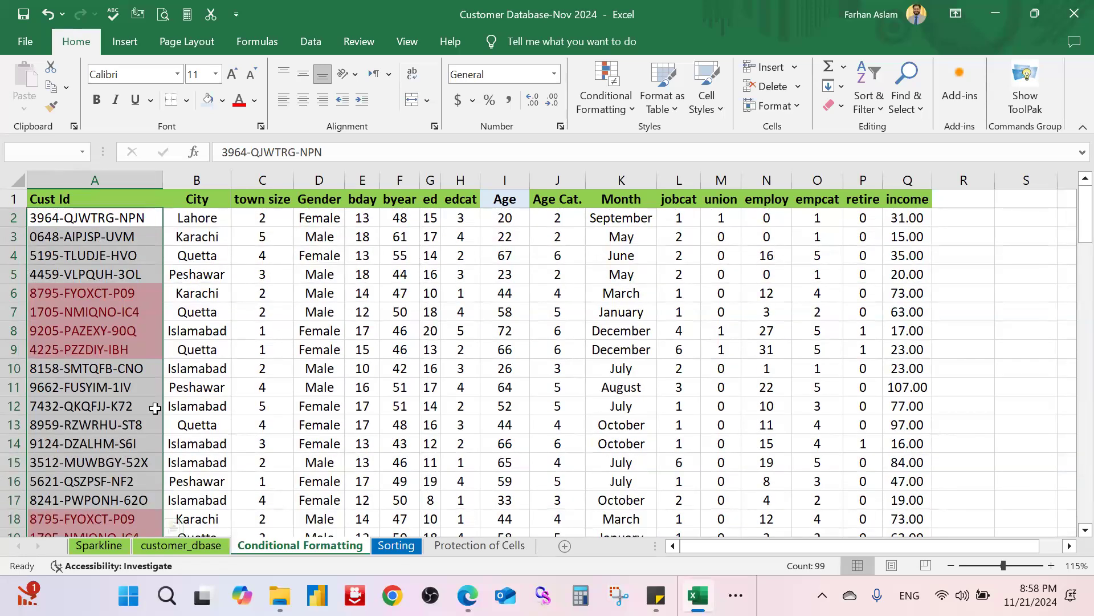
left_click(106, 297)
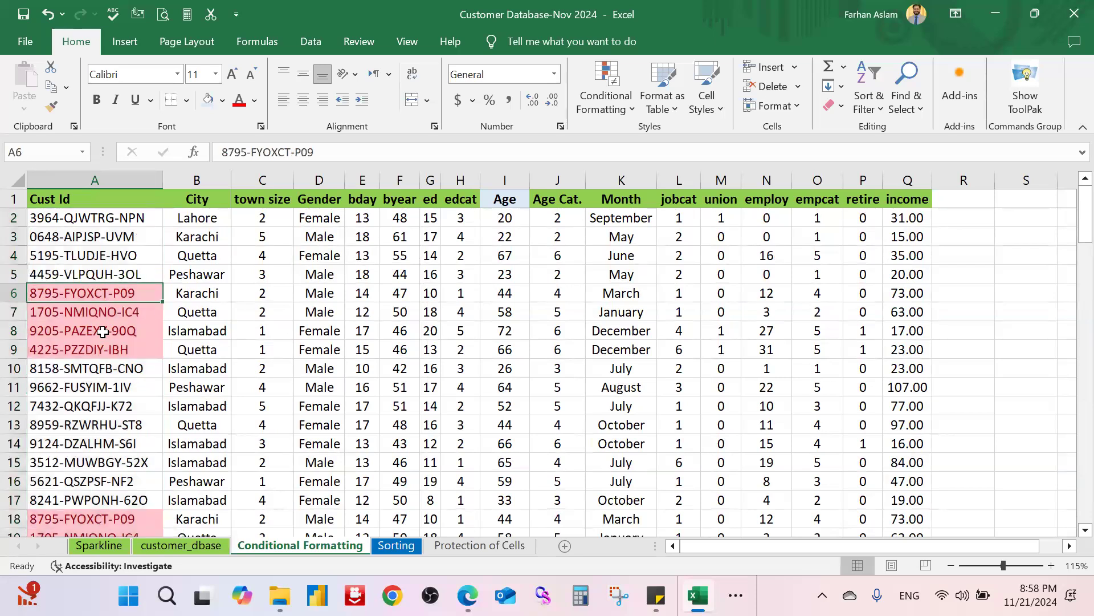
left_click_drag(109, 292, 52, 500)
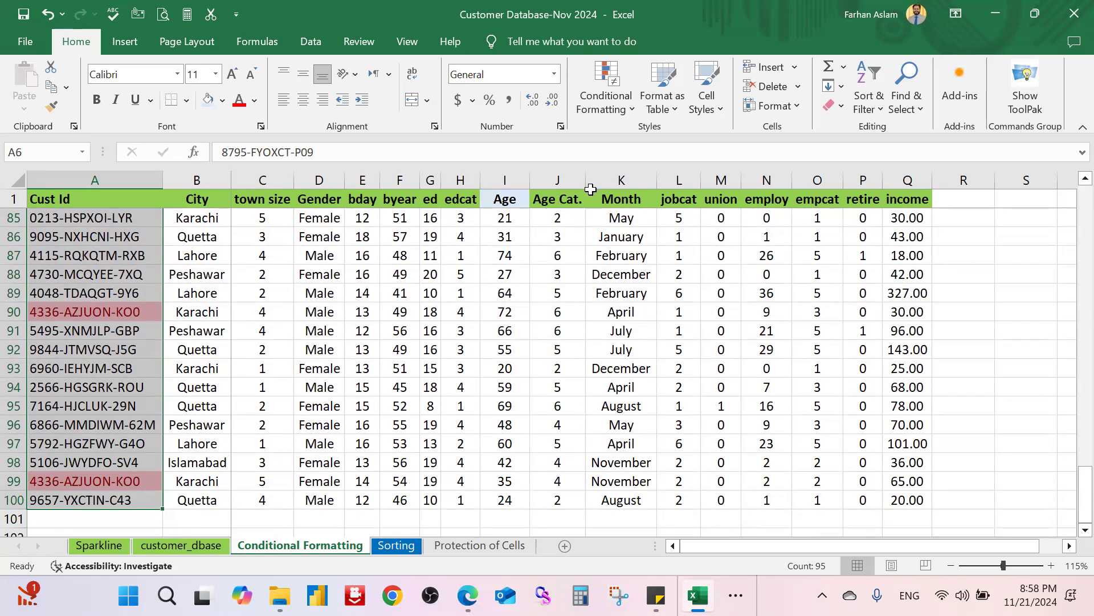
left_click(616, 97)
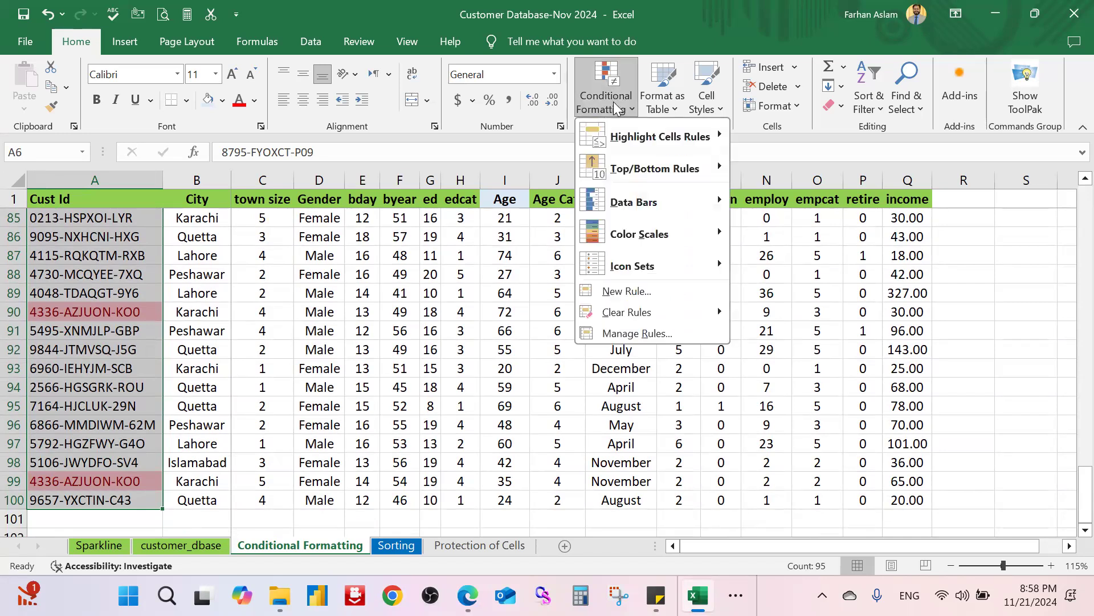
Step: Apply the Duplicate Values rule with the default Light Red Fill to the Cust Ids
mouse_move(695, 137)
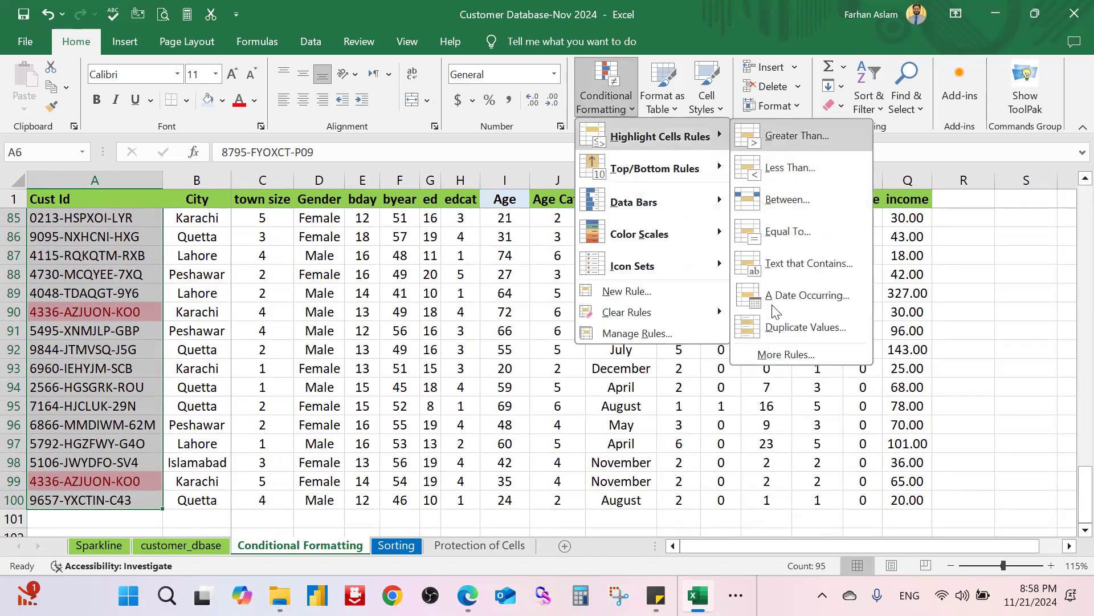
left_click(820, 329)
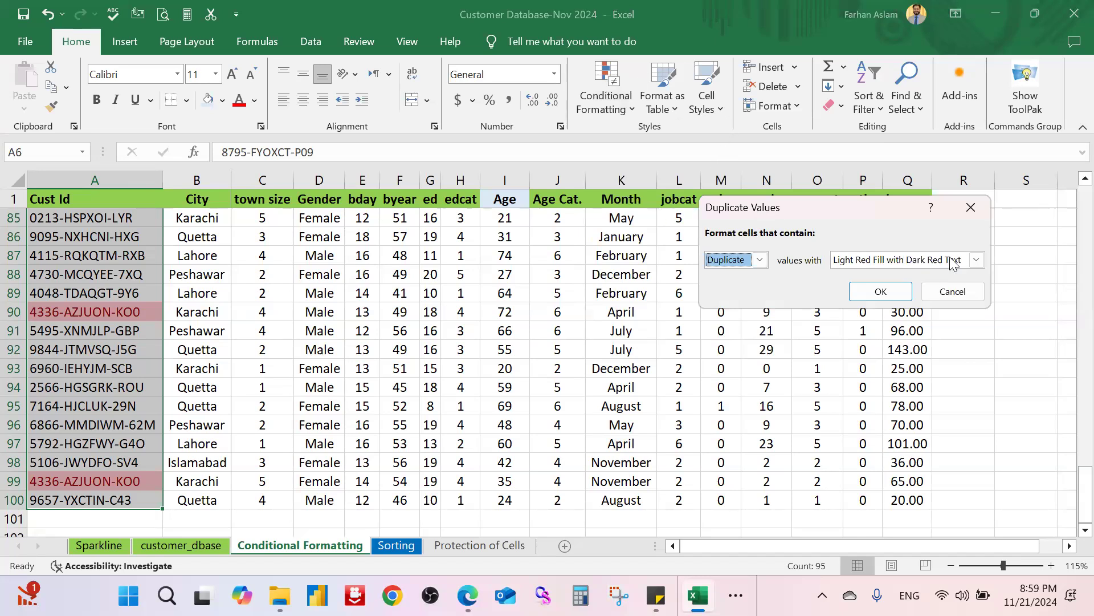
key("Return")
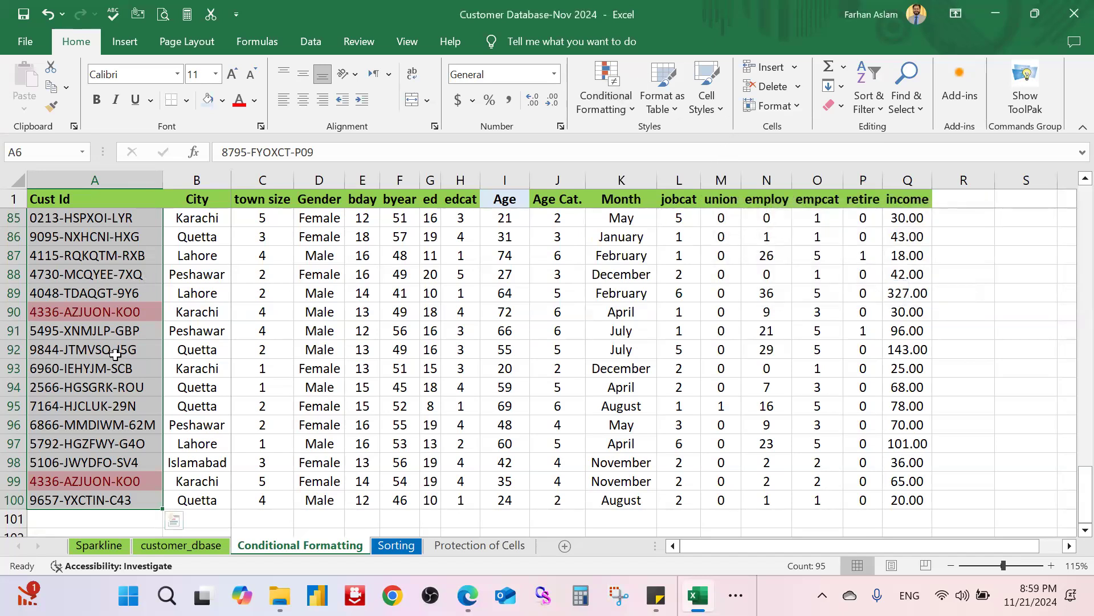
Step: Deselect the column, return to the first Cust Id, and switch to the customer_dbase sheet
scroll(118, 354, "up", 18)
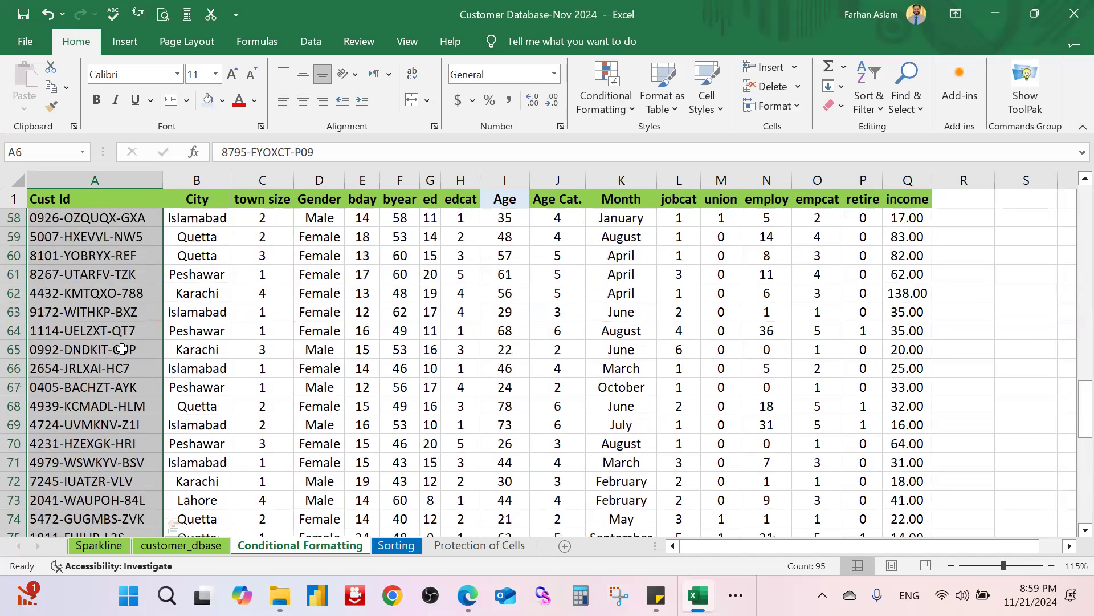
scroll(122, 350, "up", 10)
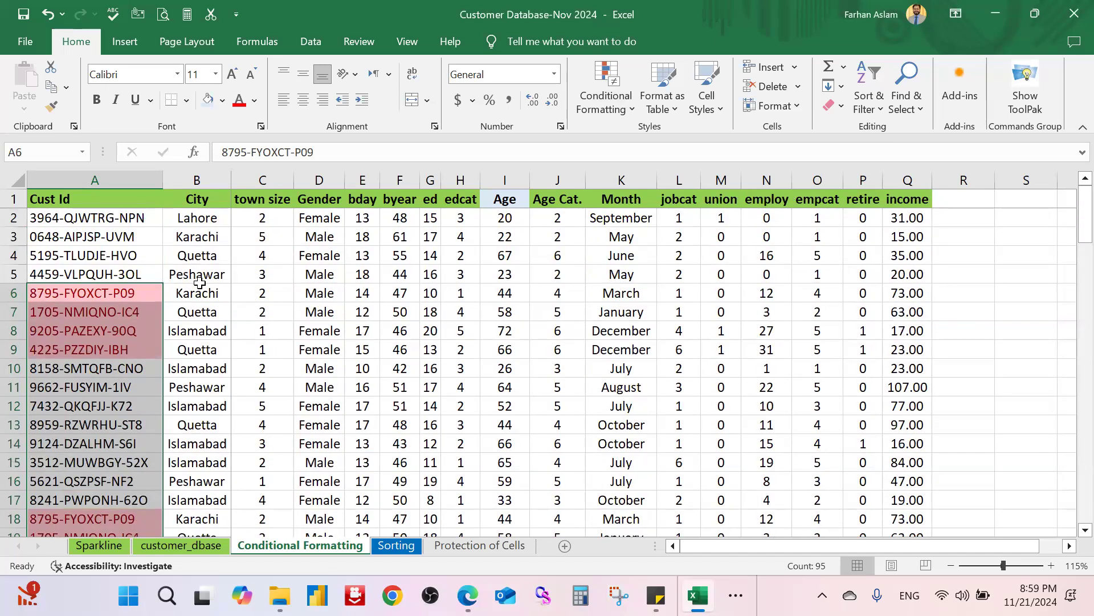
key("Right")
key("ctrl+Home")
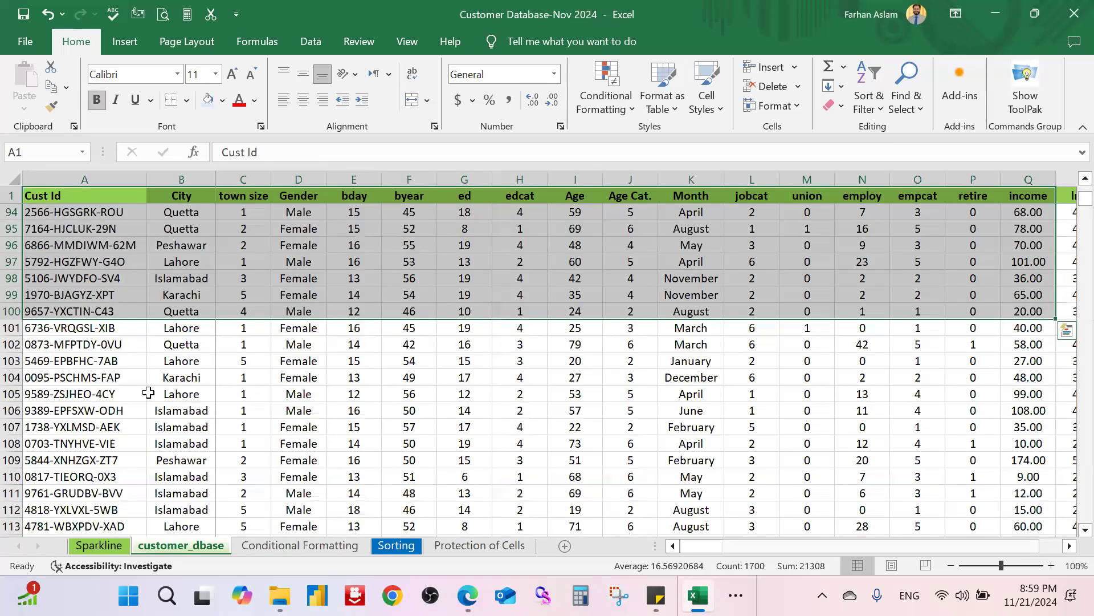
left_click(149, 392)
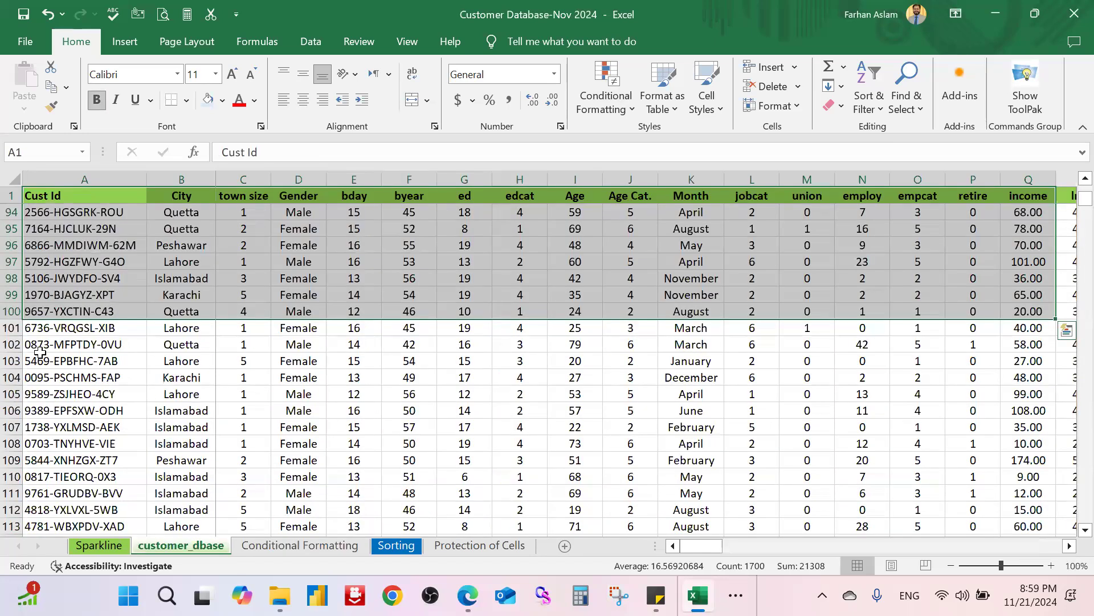
Step: Select Cust Ids A2:A5026 and highlight duplicates with Light Red Fill with Dark Red Text
scroll(91, 321, "up", 10)
scroll(100, 260, "up", 11)
left_click(100, 260)
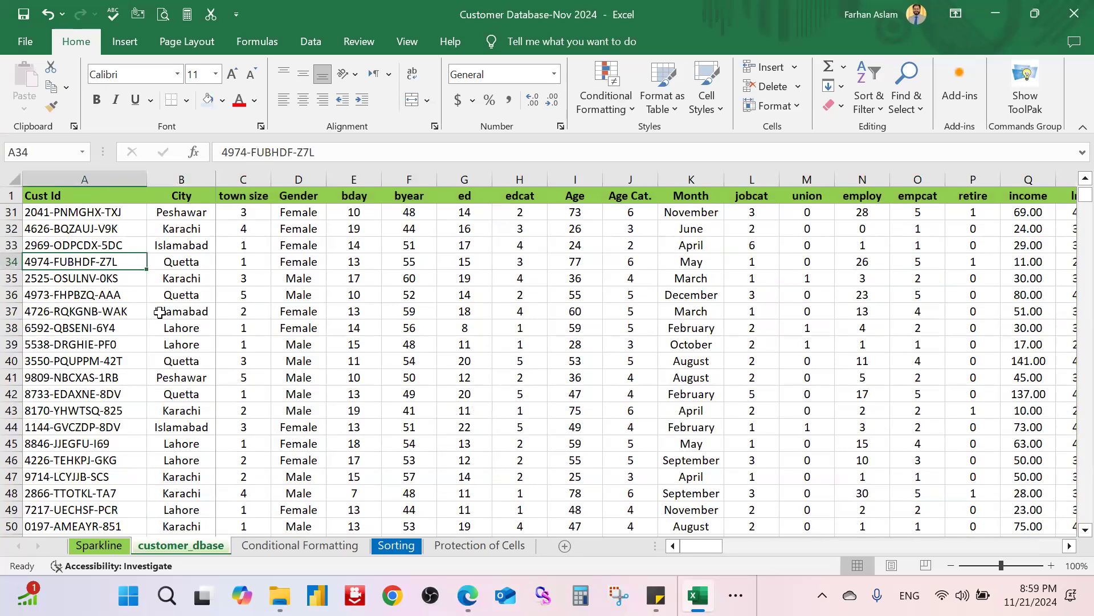
key("ctrl+Up")
key("Down")
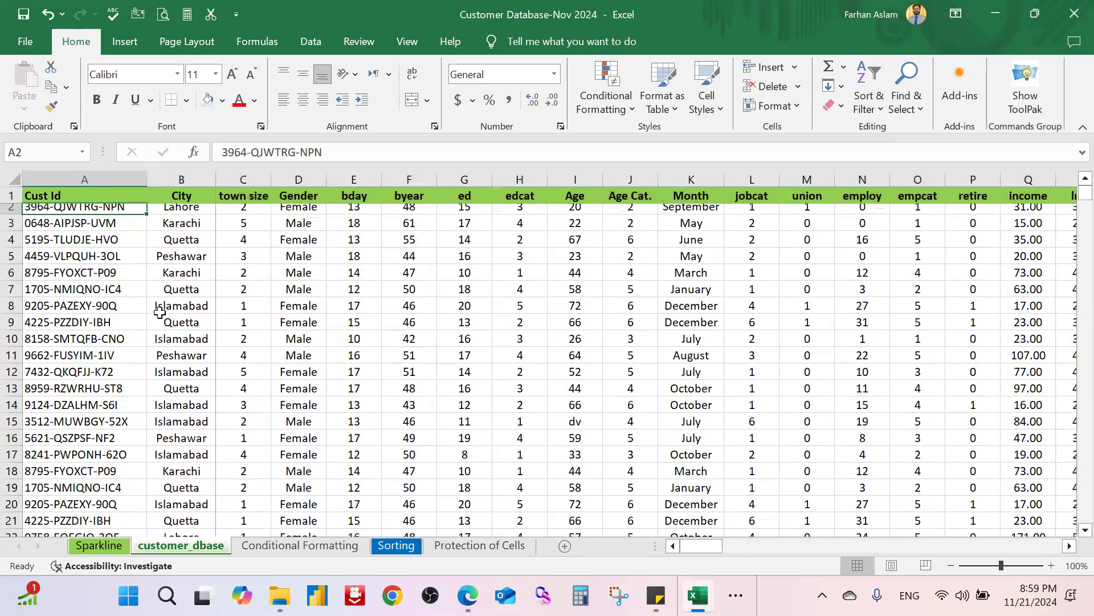
key("ctrl+shift+Down")
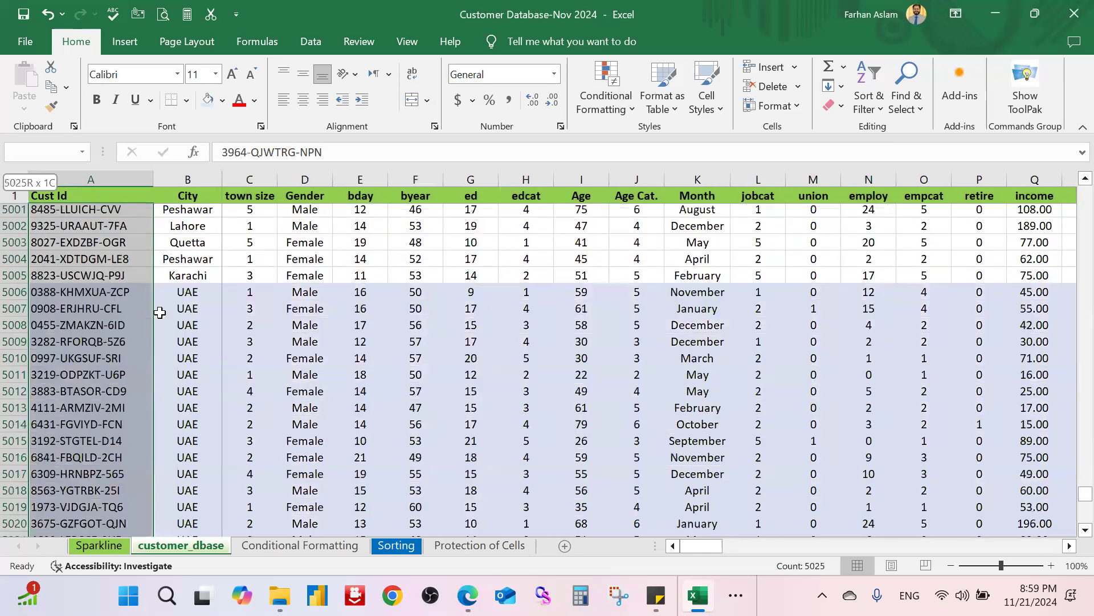
left_click(605, 108)
mouse_move(707, 147)
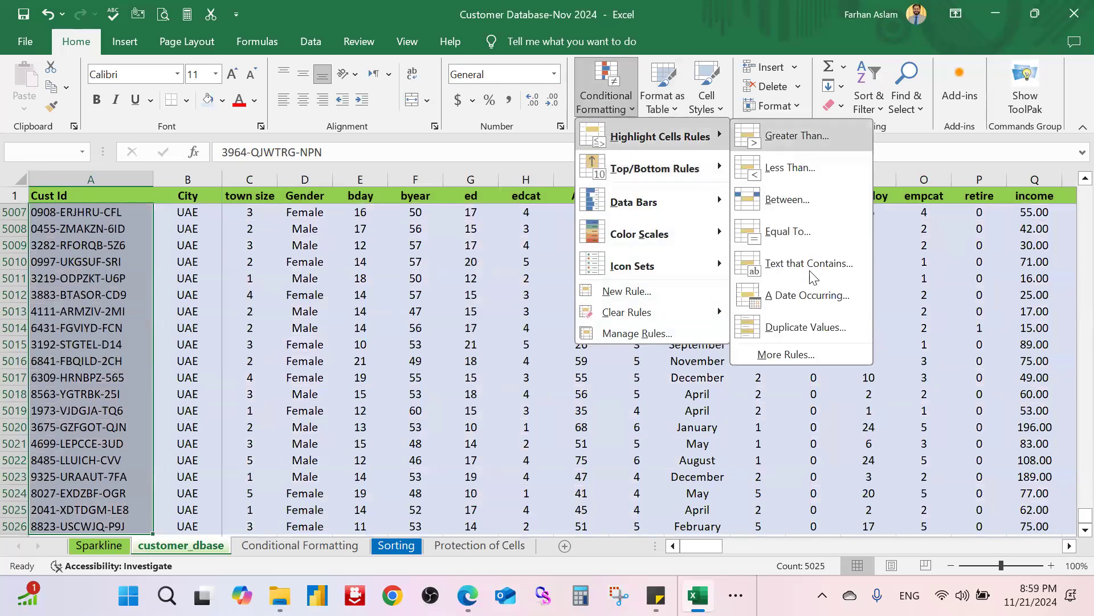
left_click(812, 333)
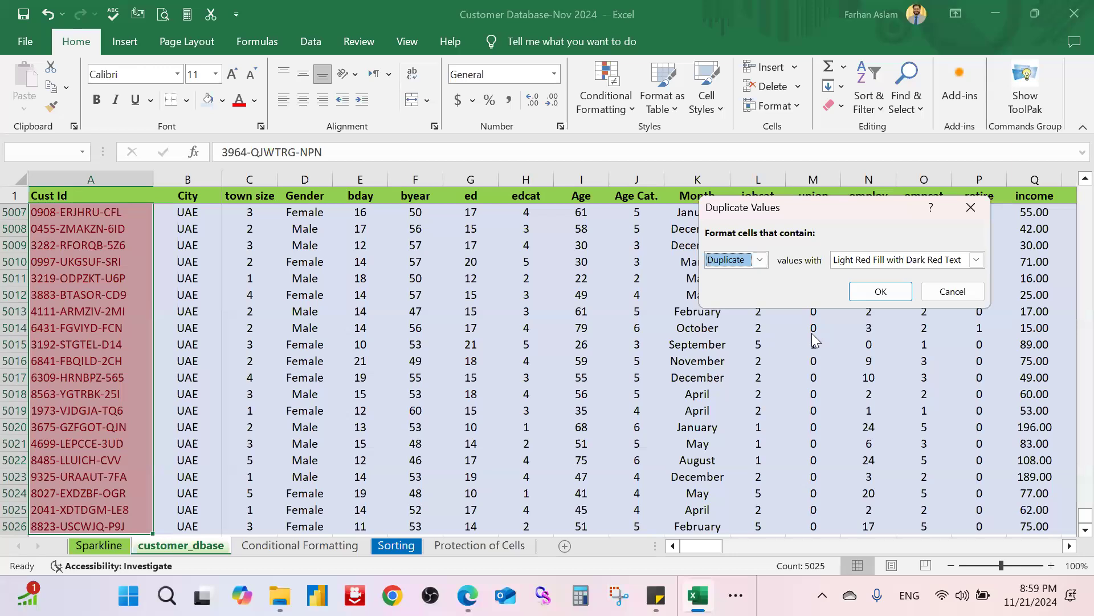
left_click(881, 292)
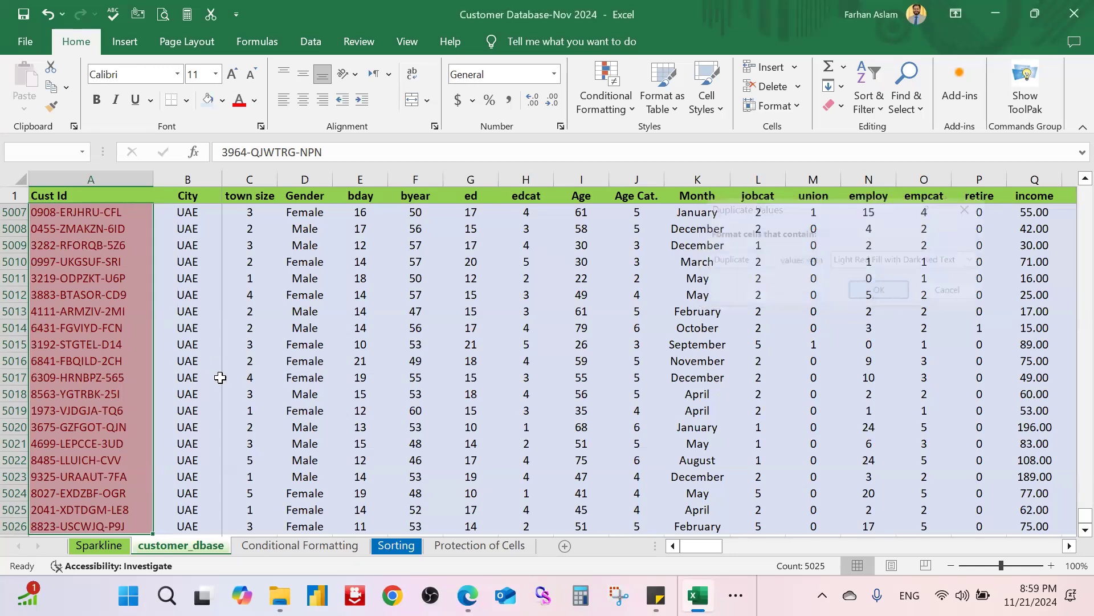
scroll(224, 380, "up", 4)
scroll(224, 380, "up", 19)
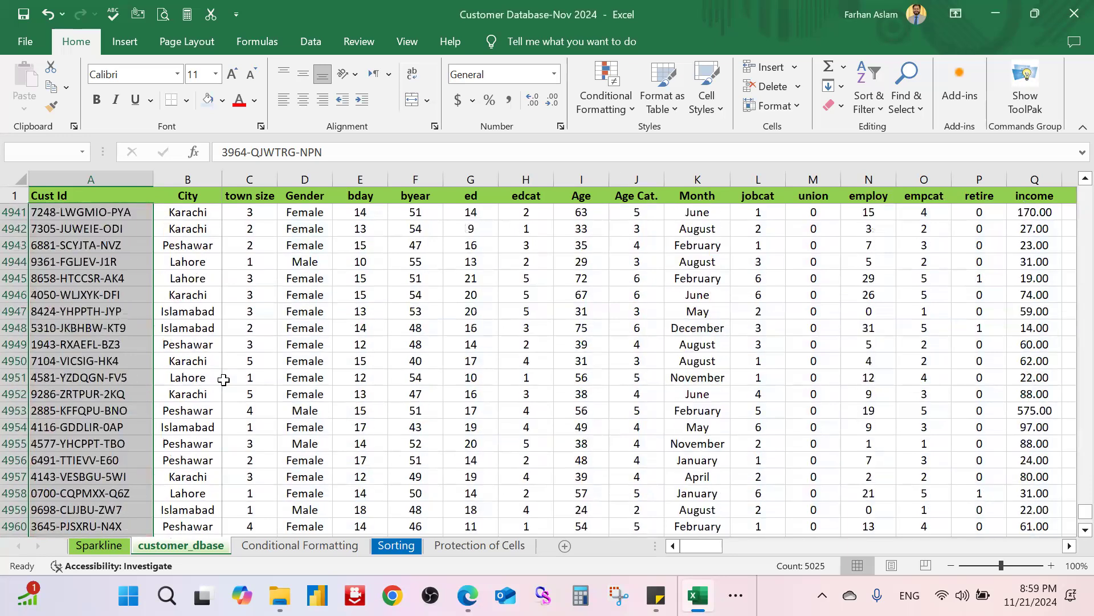
scroll(223, 379, "down", 15)
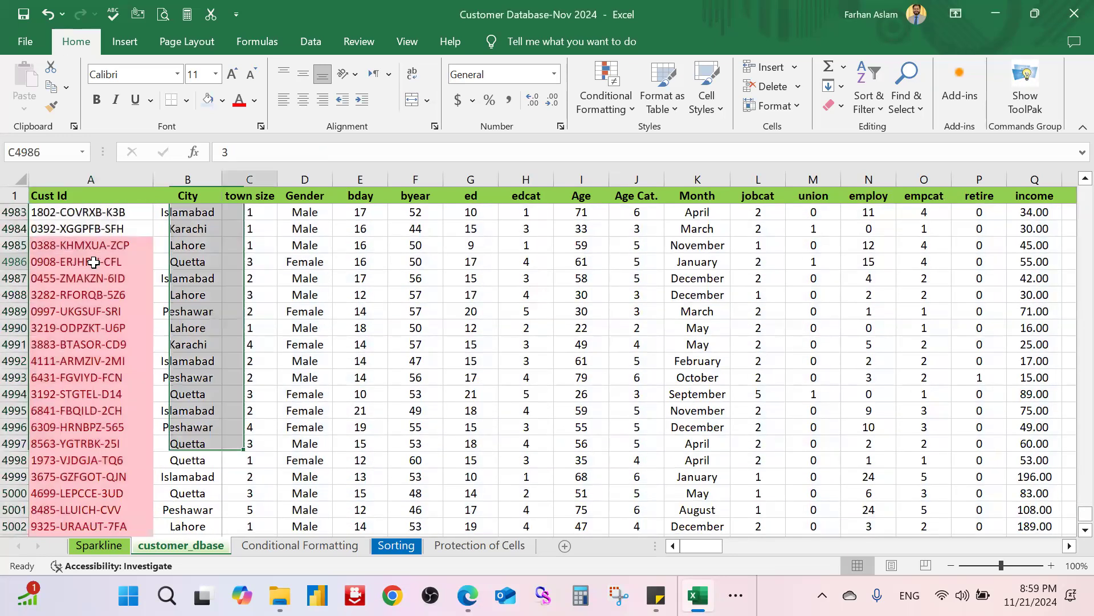
Step: Select the trailing rows 4985 through 5026
left_click(249, 261)
left_click_drag(15, 245, 15, 493)
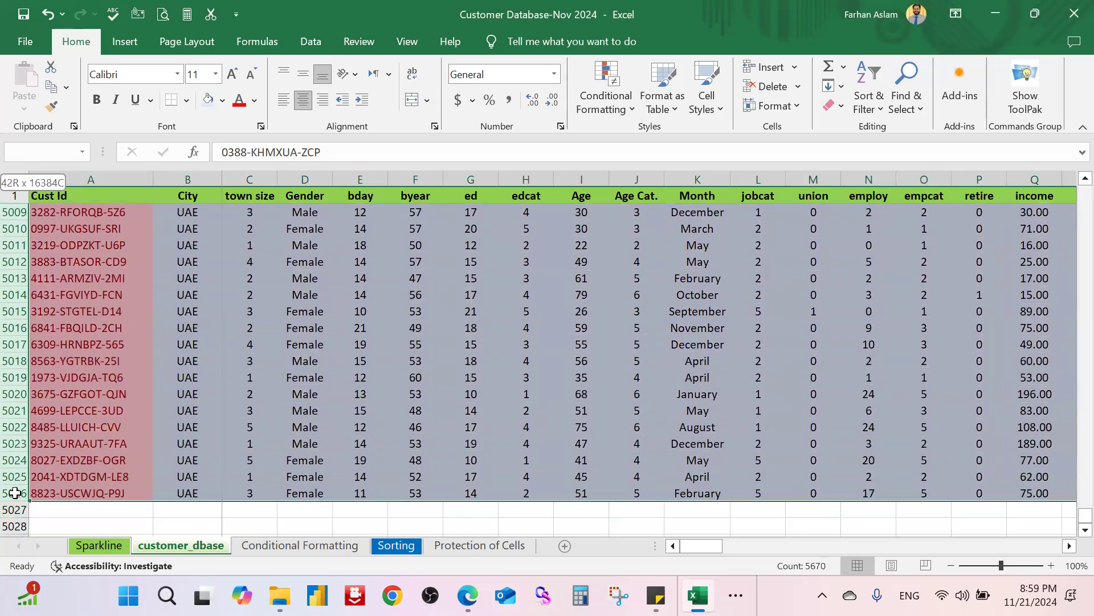
left_click_drag(12, 420, 11, 420)
Step: Clear the contents of rows 4985–5026 so the customer data ends at row 4984
right_click(12, 368)
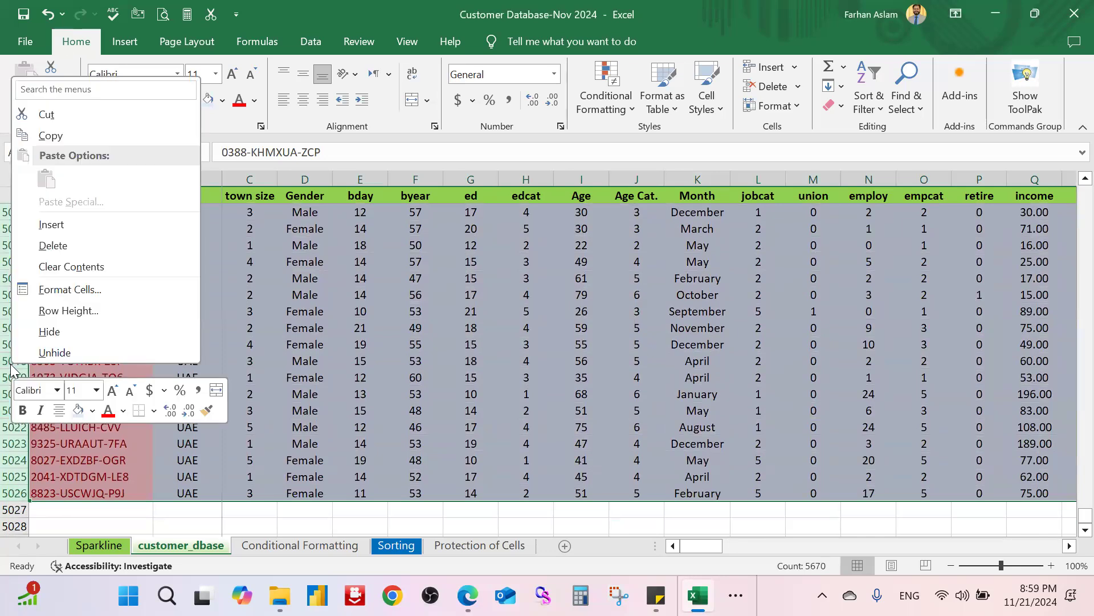
key("Escape")
scroll(160, 307, "up", 10)
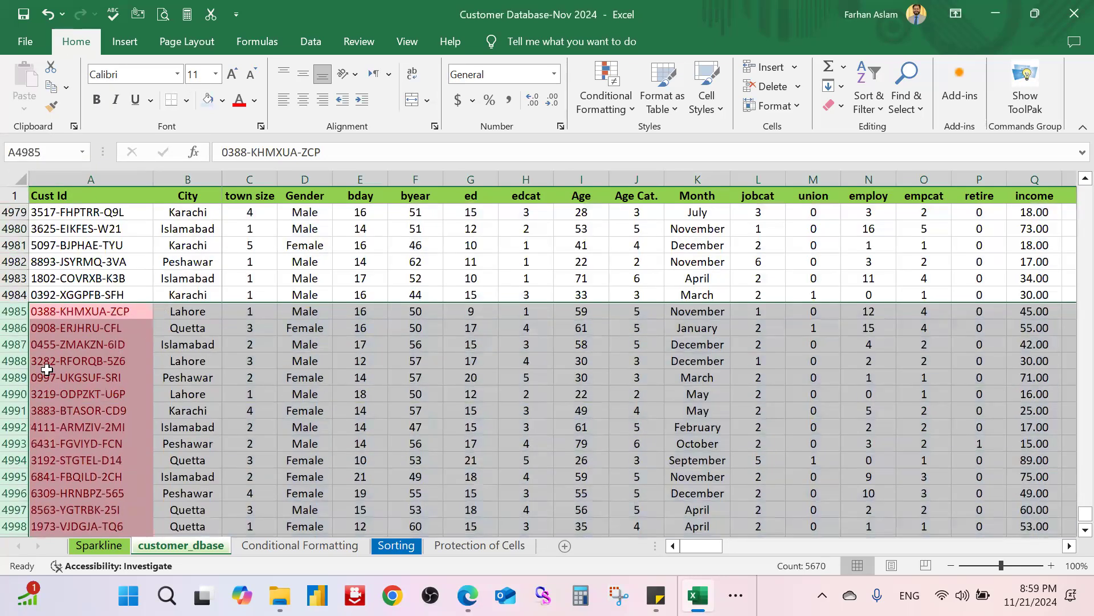
scroll(8, 349, "up", 16)
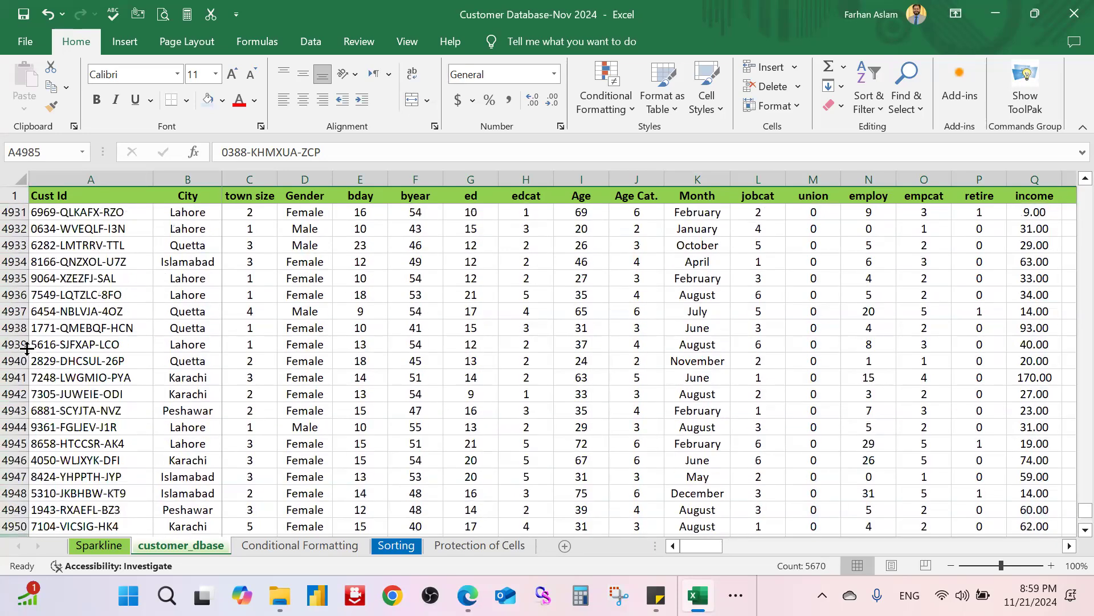
scroll(47, 352, "down", 16)
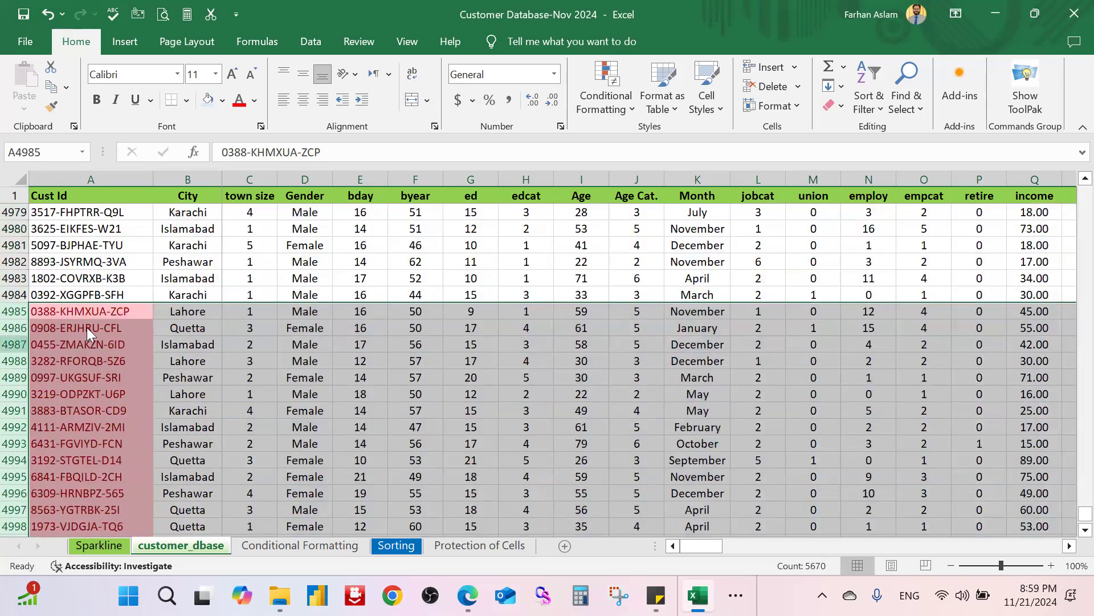
right_click(86, 327)
left_click(105, 222)
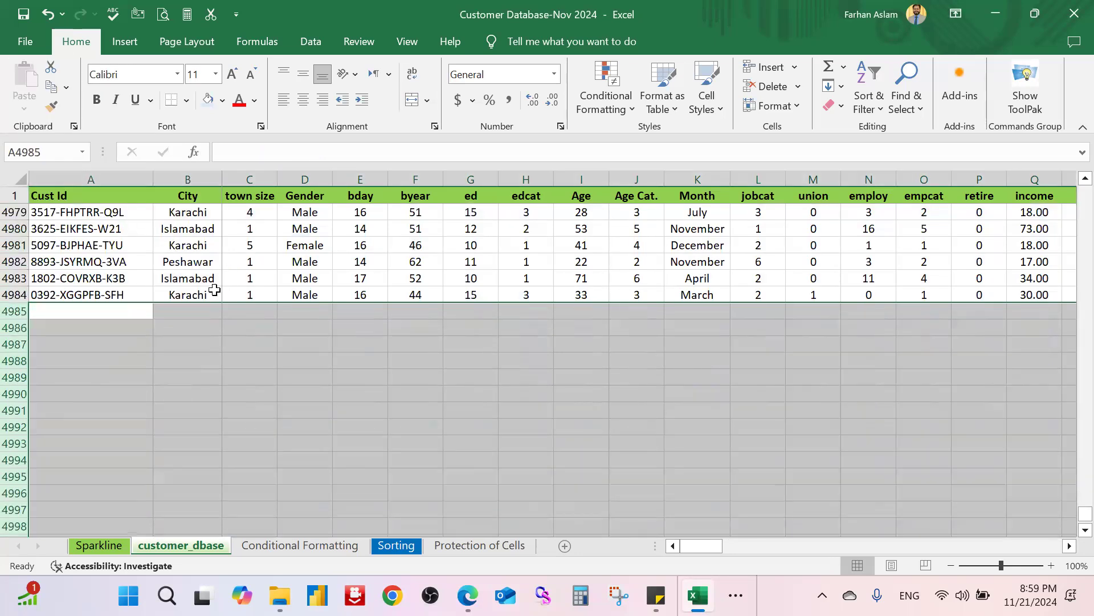
scroll(296, 307, "up", 20)
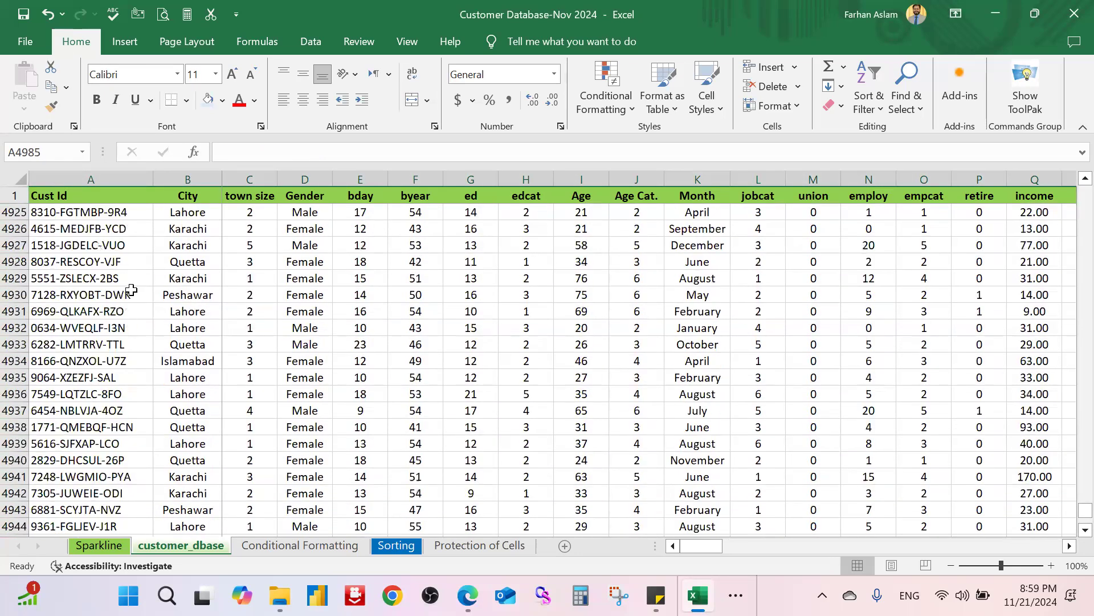
scroll(359, 308, "up", 4)
left_click(116, 279)
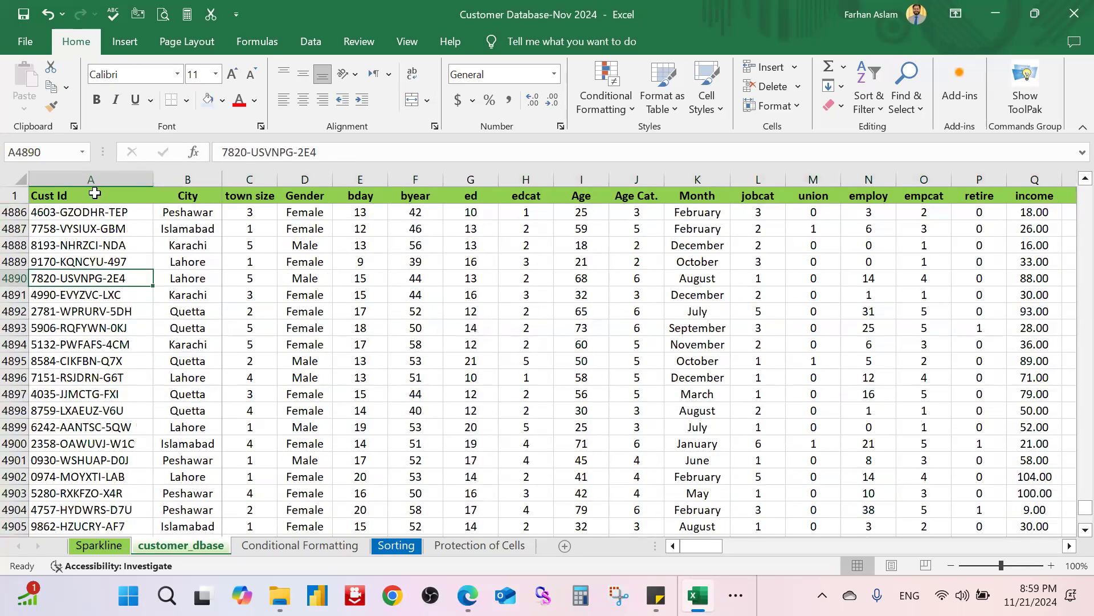
key("ctrl+Up")
key("ctrl+Home")
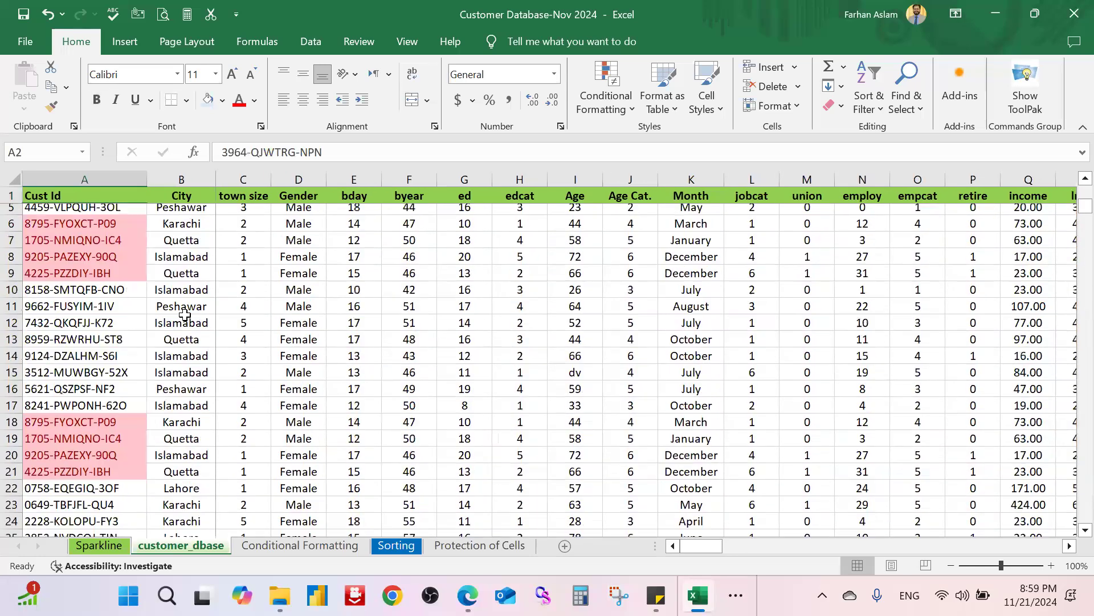
key("Down")
key("Down")
key("Down")
key("Down")
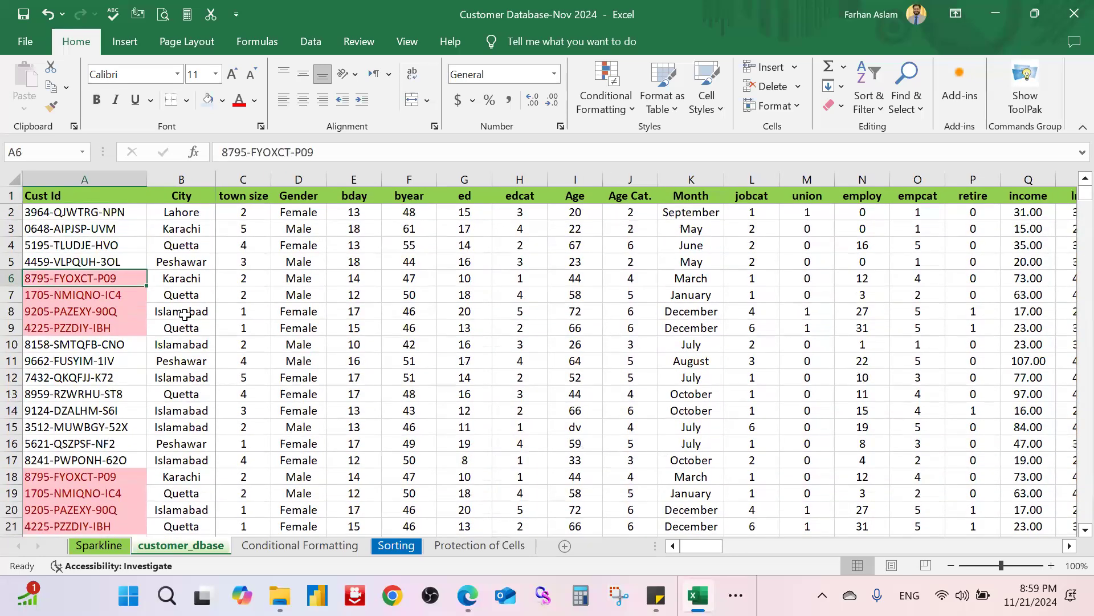
key("ctrl+Down")
key("ctrl+Up")
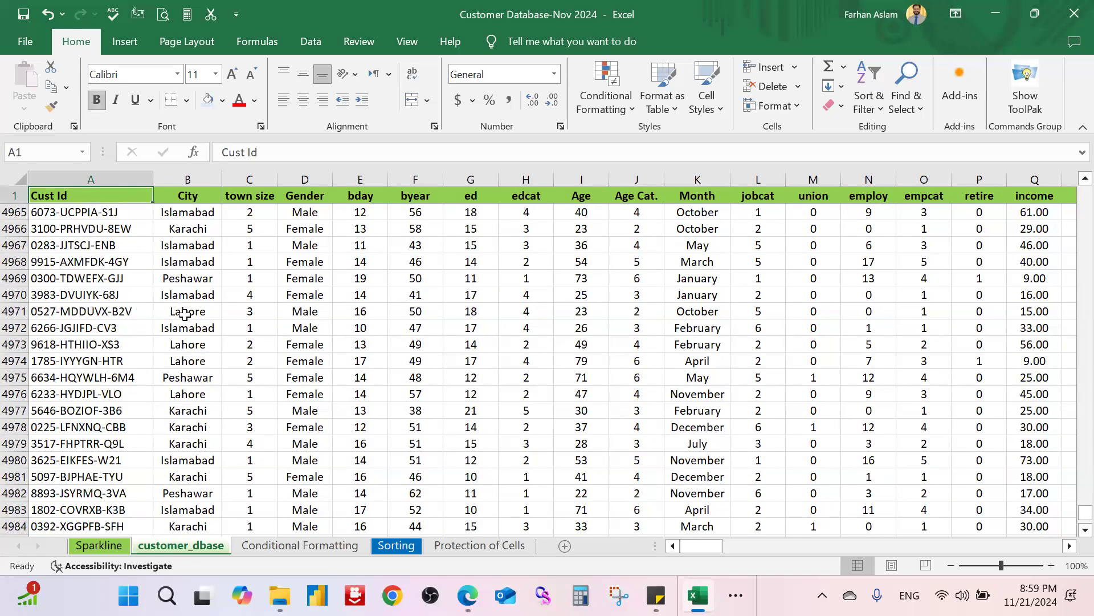
key("ctrl+Home")
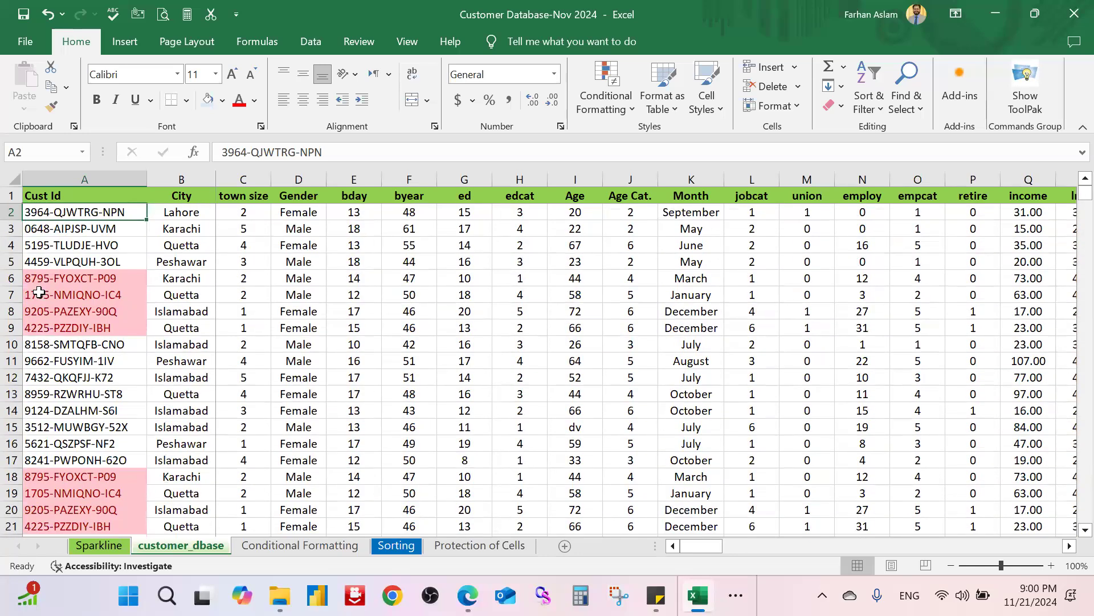
scroll(140, 276, "down", 15)
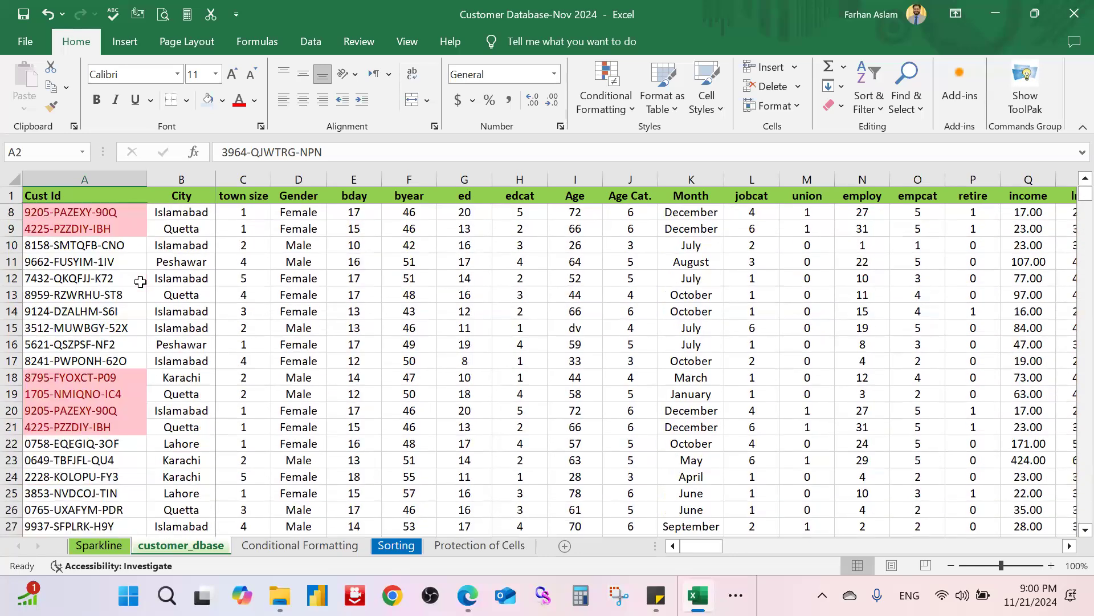
scroll(141, 281, "down", 10)
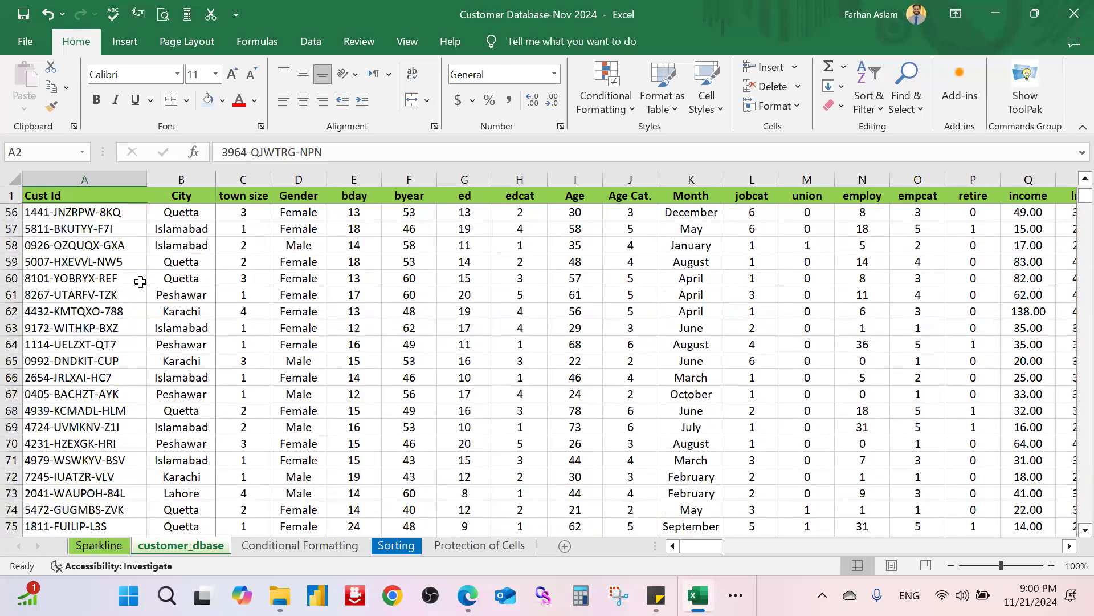
scroll(1071, 221, "up", 3)
scroll(1070, 221, "up", 5)
left_click_drag(1085, 197, 1085, 222)
left_click_drag(1070, 264, 1071, 168)
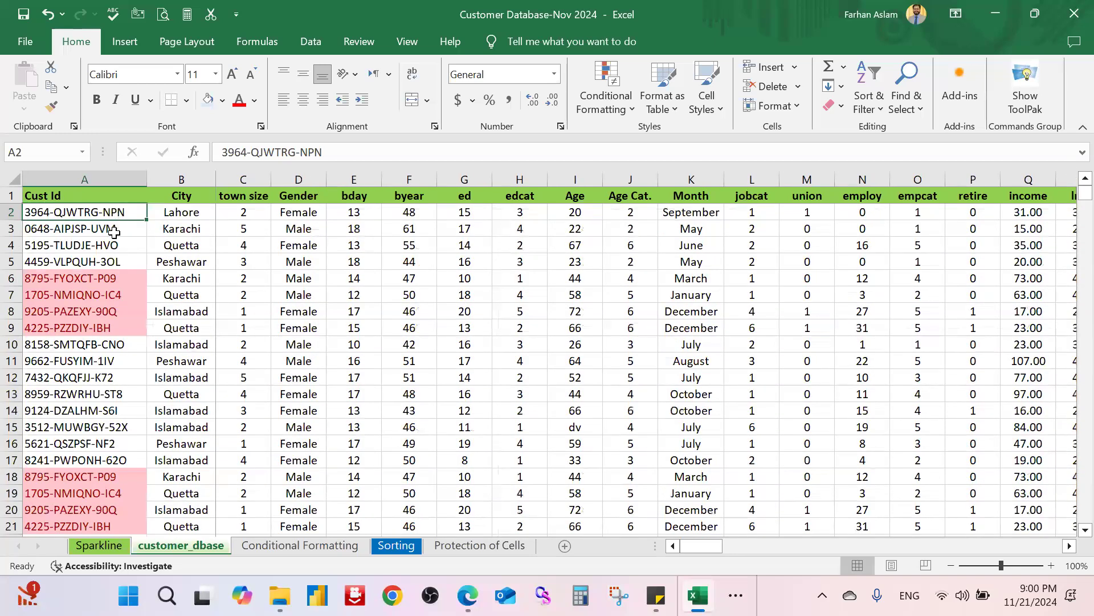
left_click(249, 330)
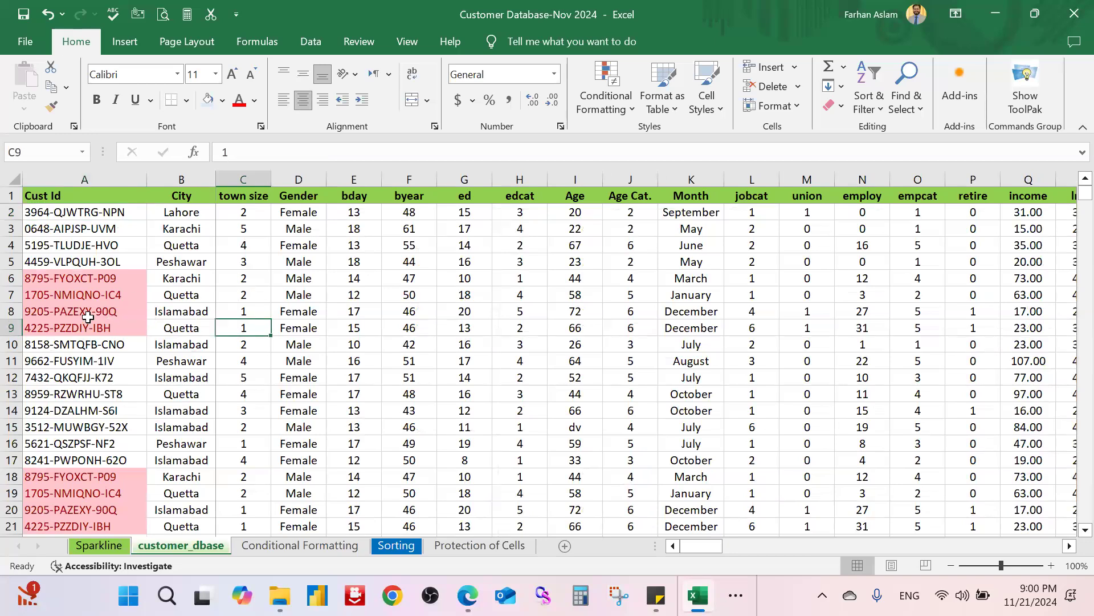
Step: Fill row 8, a repeated Islamabad record, with yellow and return to cell A2
left_click(12, 311)
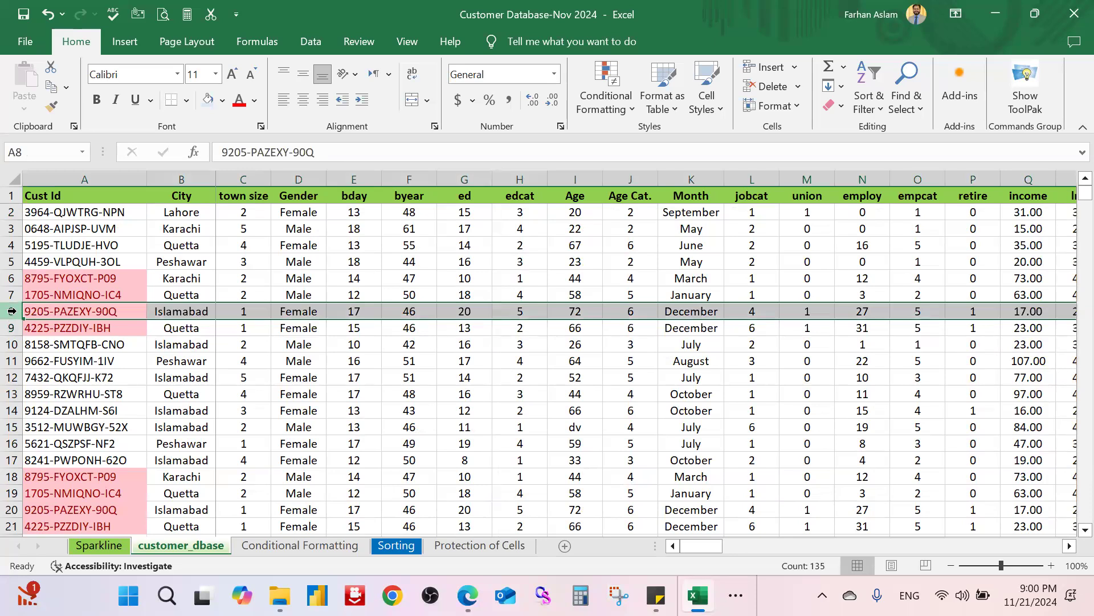
left_click(222, 102)
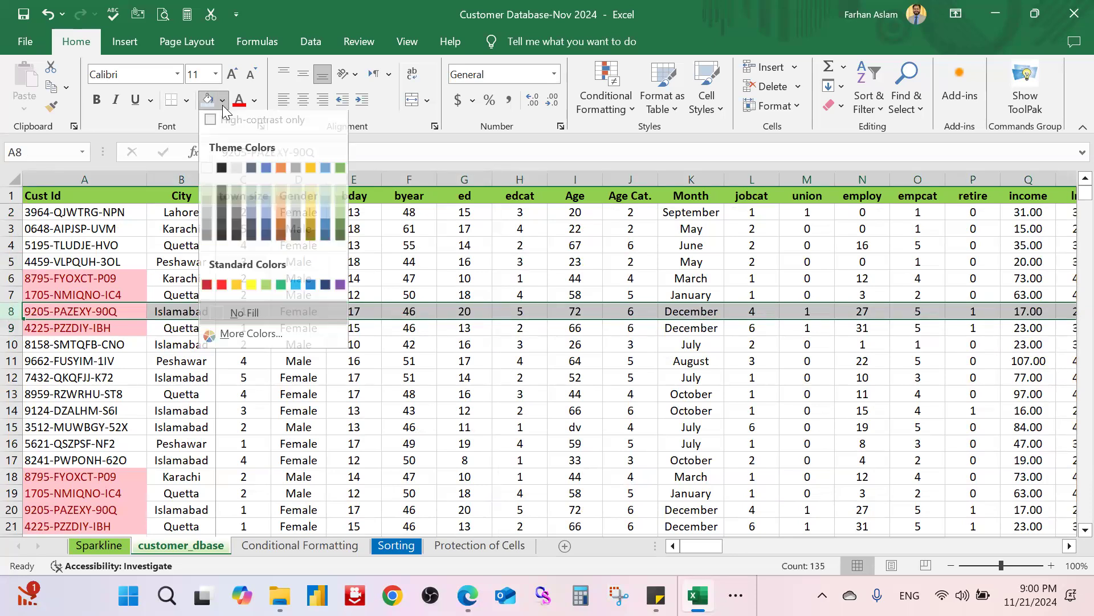
left_click(252, 284)
left_click(377, 389)
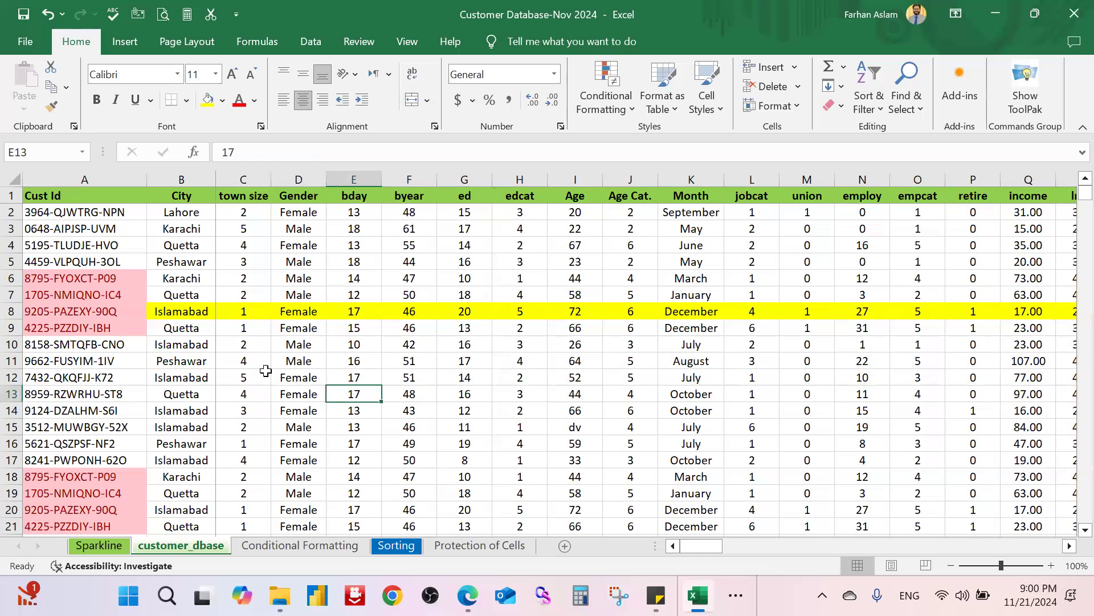
left_click(117, 218)
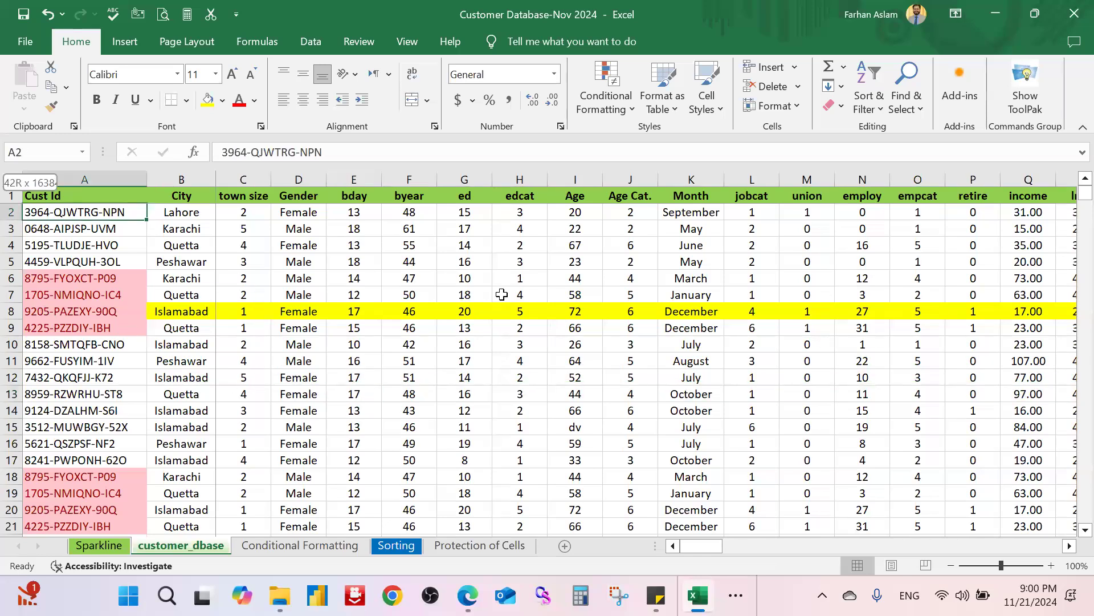
Step: Sort the whole customer table with the light red Cust Id cell color on top
key("ctrl+shift+Down")
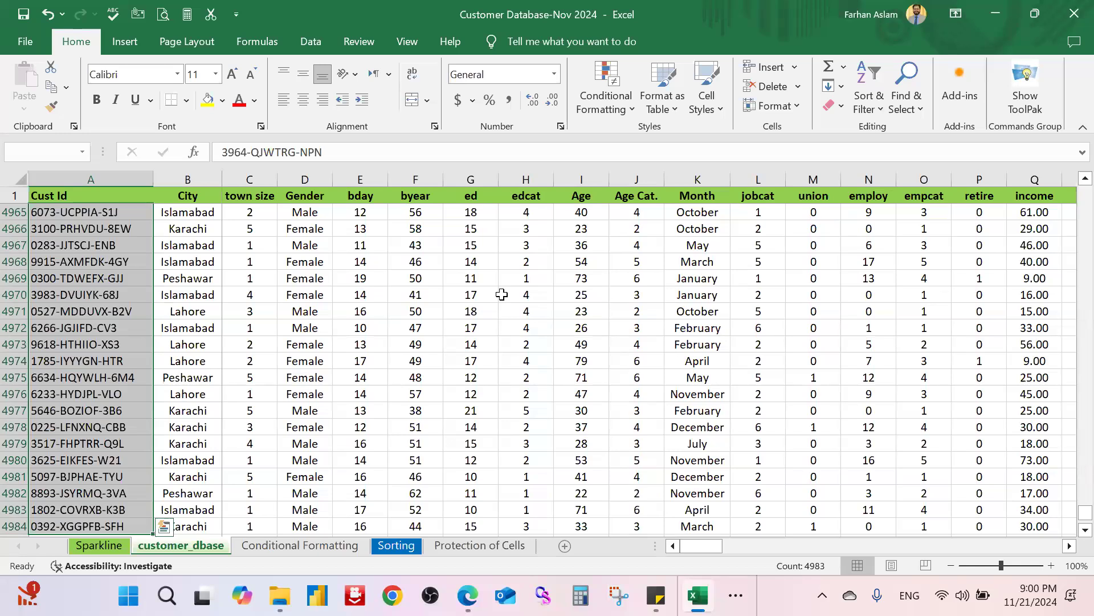
right_click(81, 278)
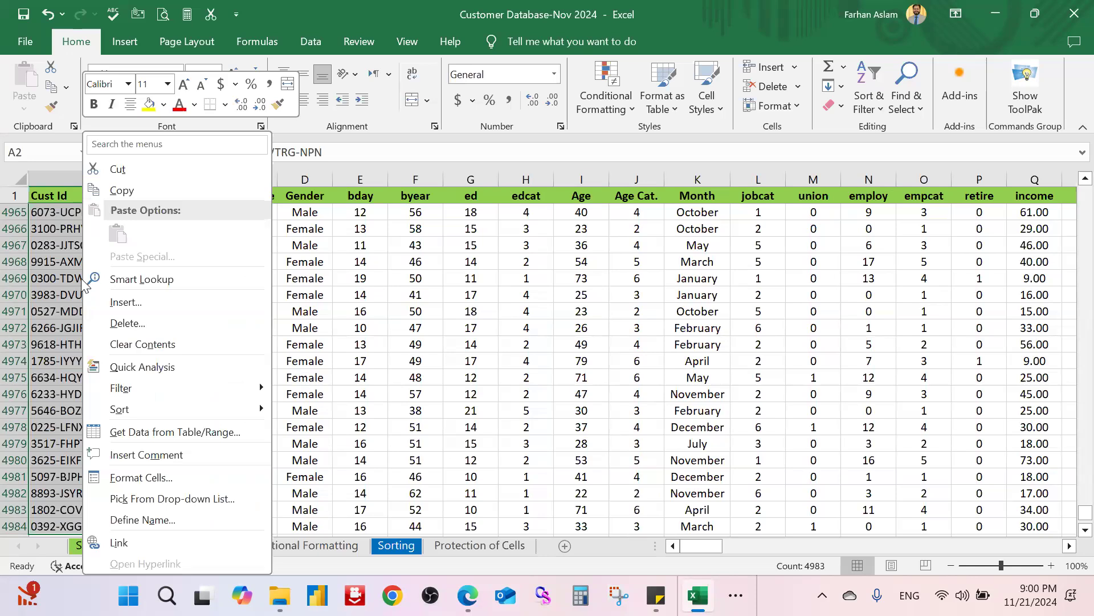
mouse_move(236, 411)
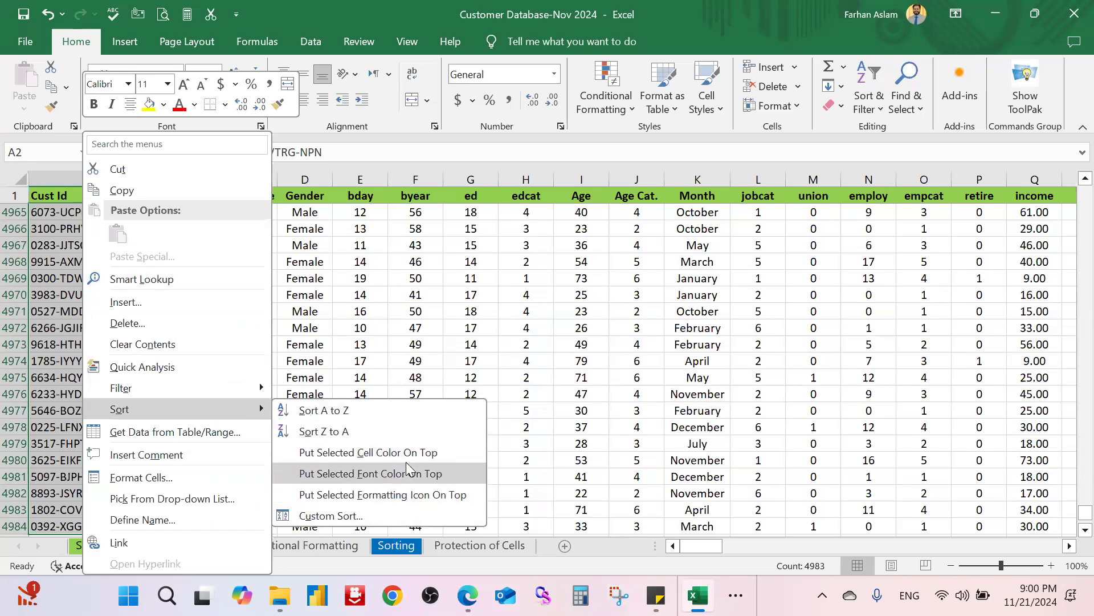
left_click(448, 454)
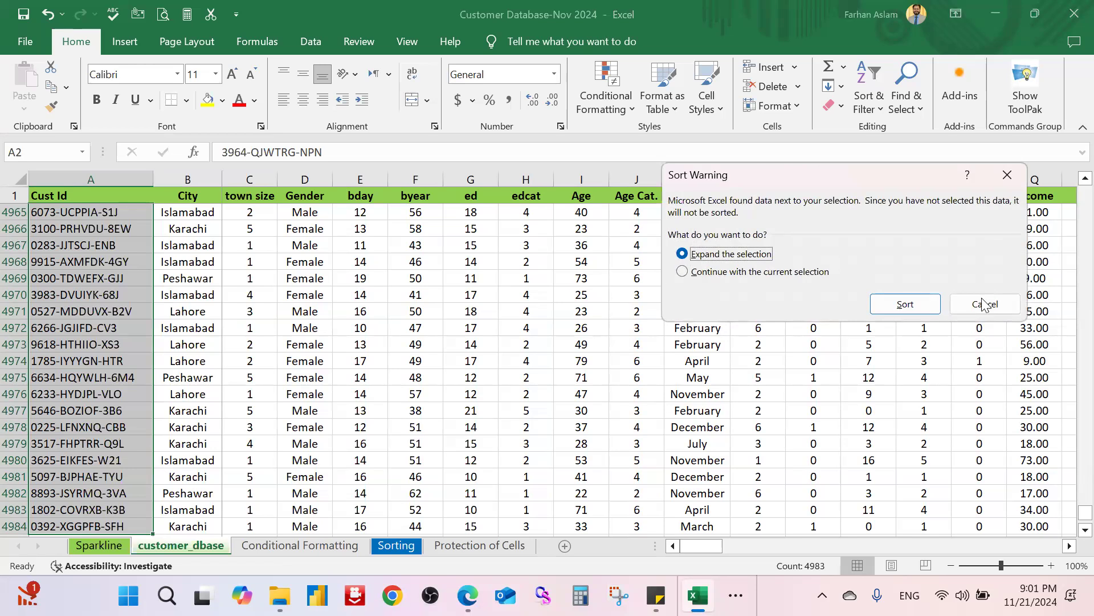
left_click(905, 304)
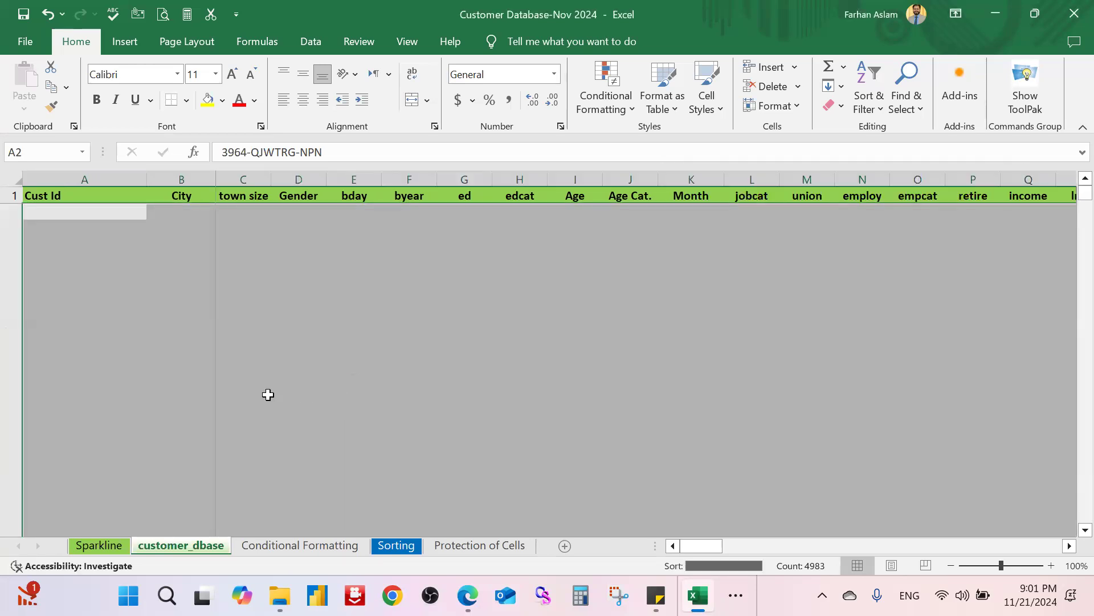
scroll(230, 391, "down", 6)
scroll(231, 391, "up", 6)
scroll(230, 392, "down", 6)
scroll(231, 391, "up", 6)
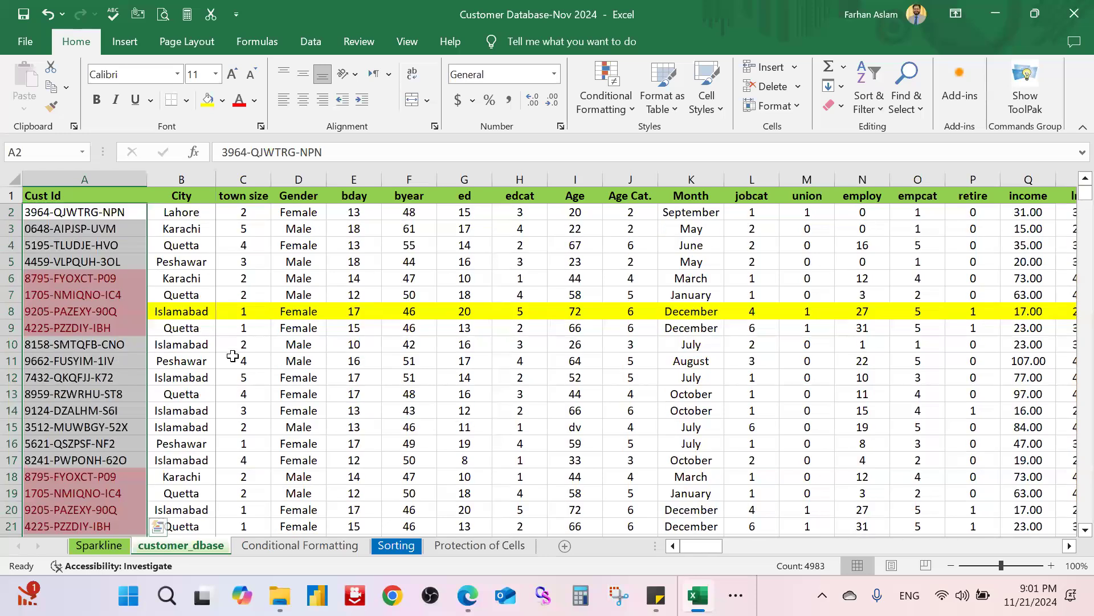
Step: Add filter buttons to every column of the customer_dbase header row
left_click(82, 231)
left_click(64, 200)
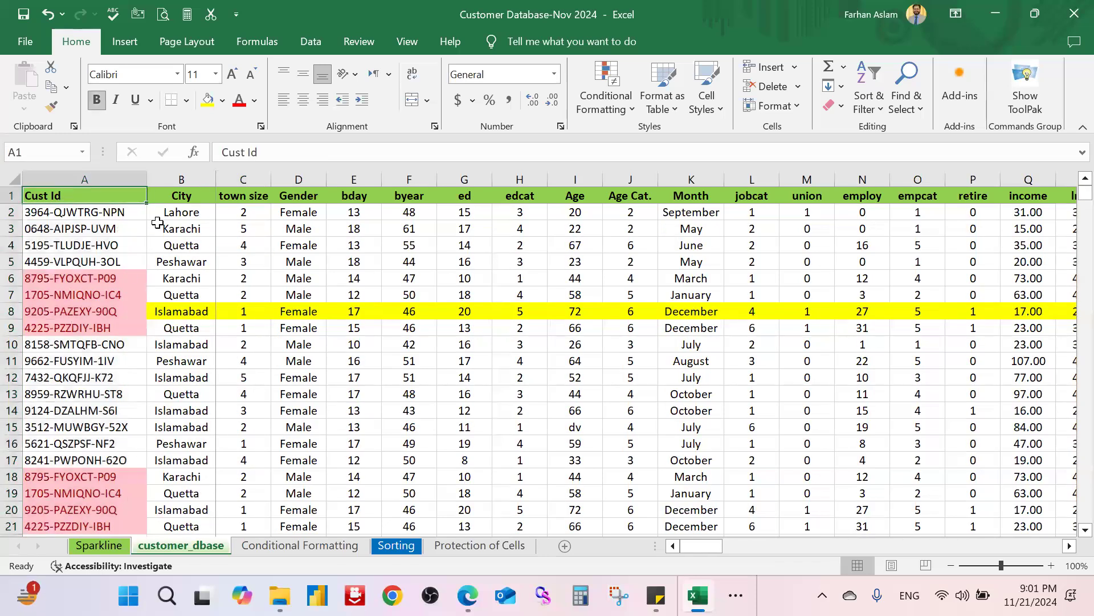
key("ctrl+shift+Right")
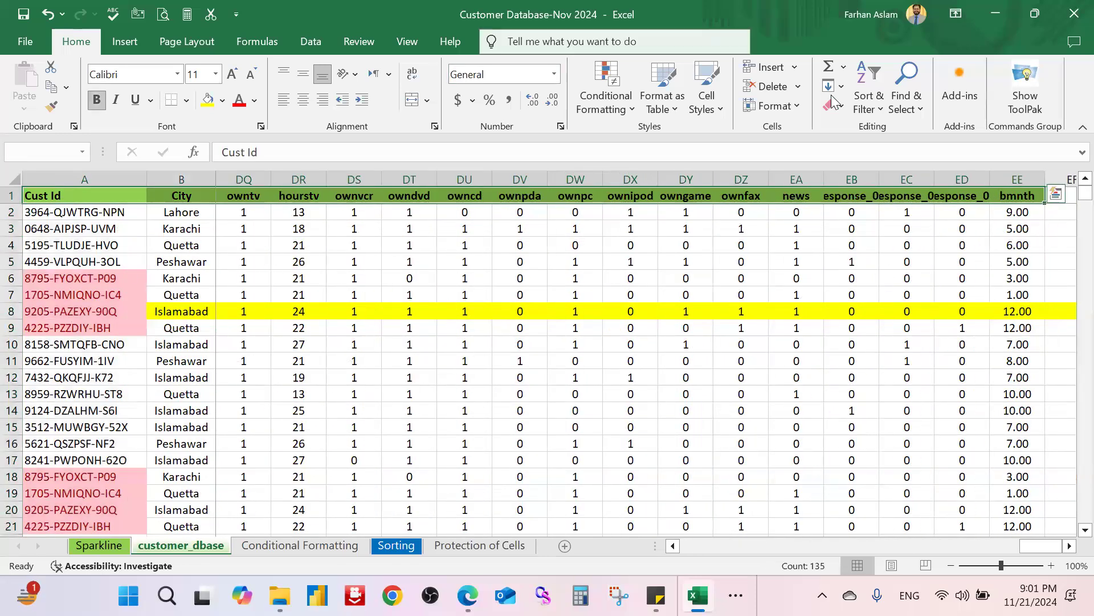
left_click(868, 97)
left_click(889, 195)
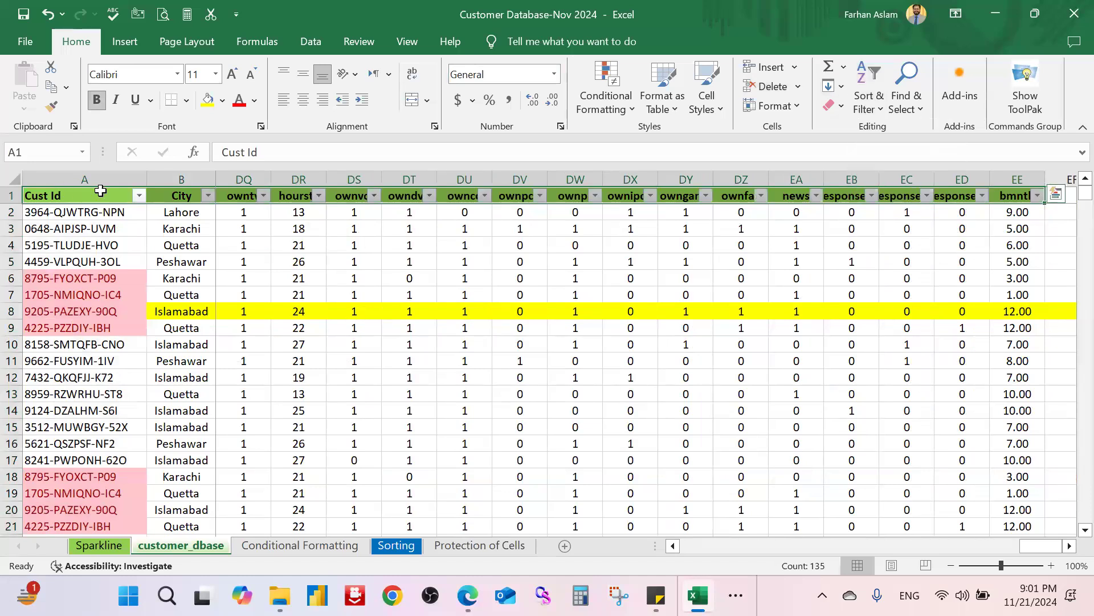
Step: Filter Cust Id by the light red cell color, then switch to the Conditional Formatting sheet
left_click(139, 195)
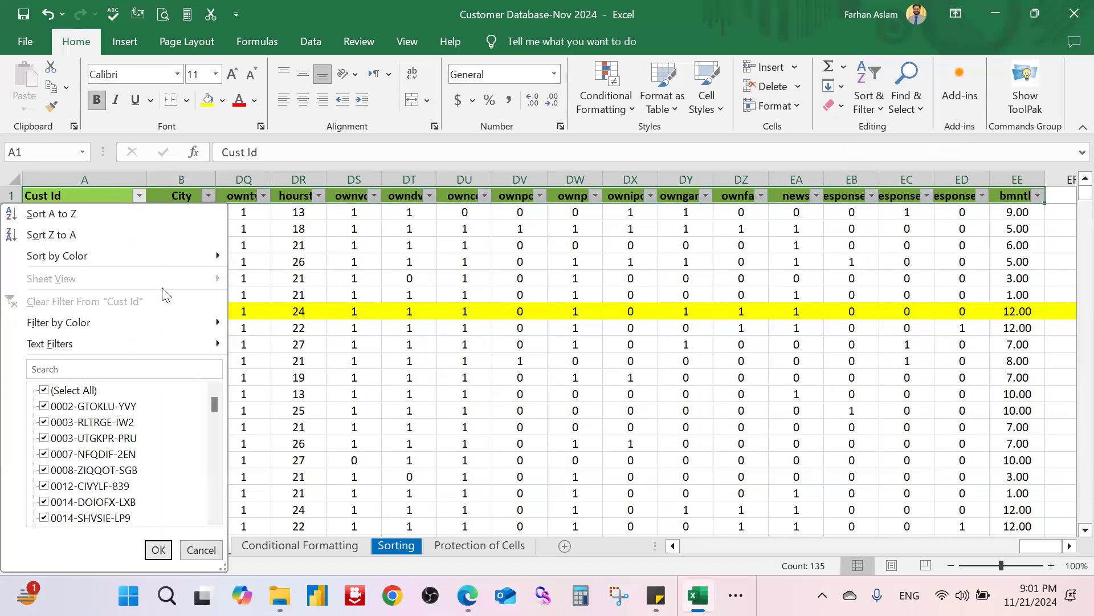
mouse_move(185, 322)
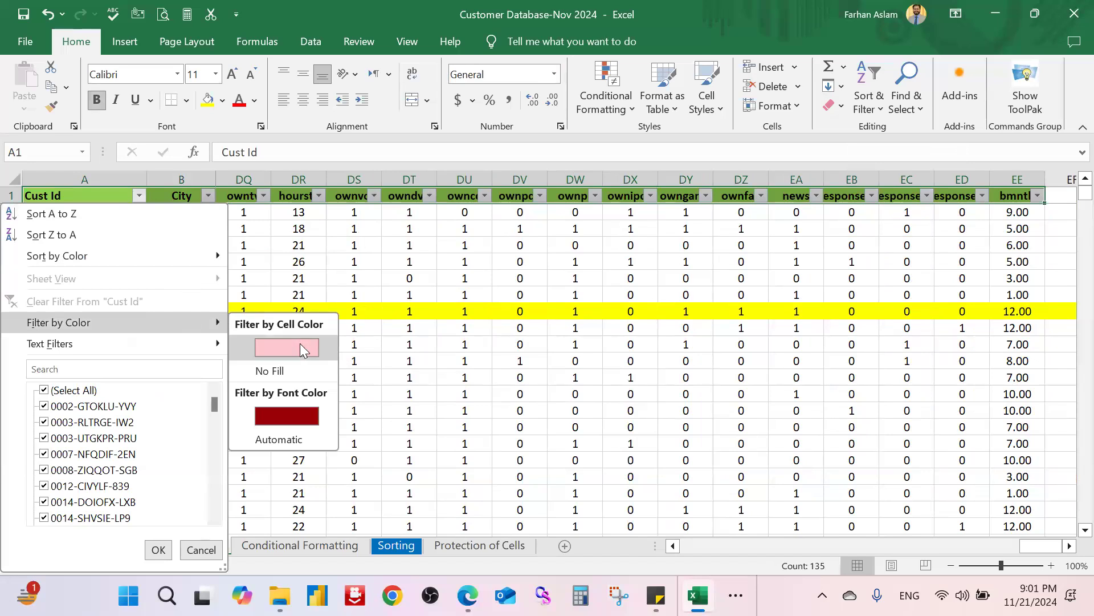
left_click(300, 343)
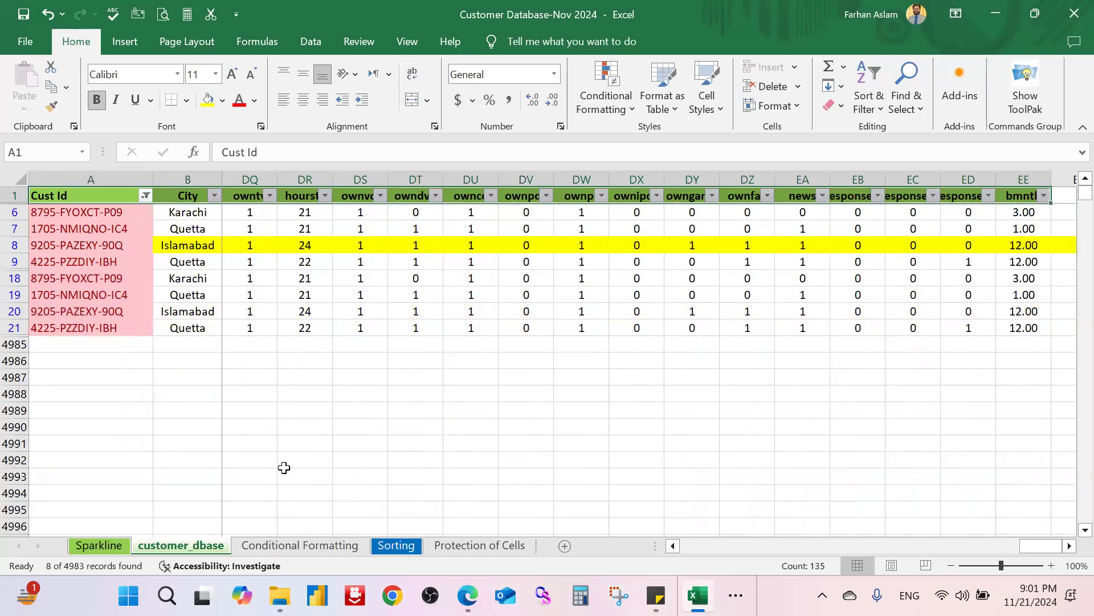
left_click(299, 546)
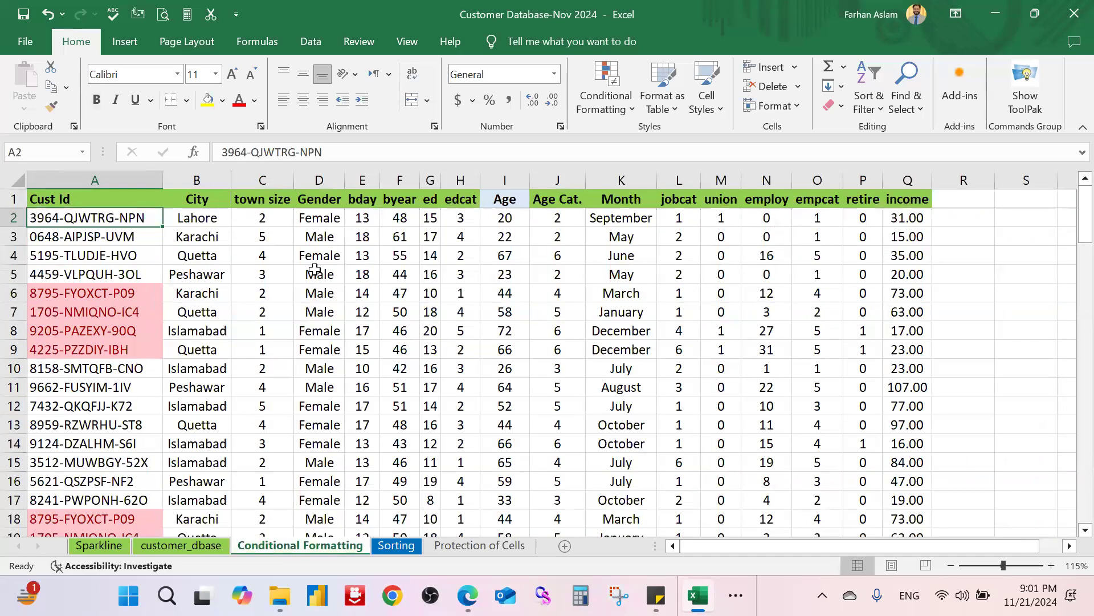
key("ctrl+shift+Down")
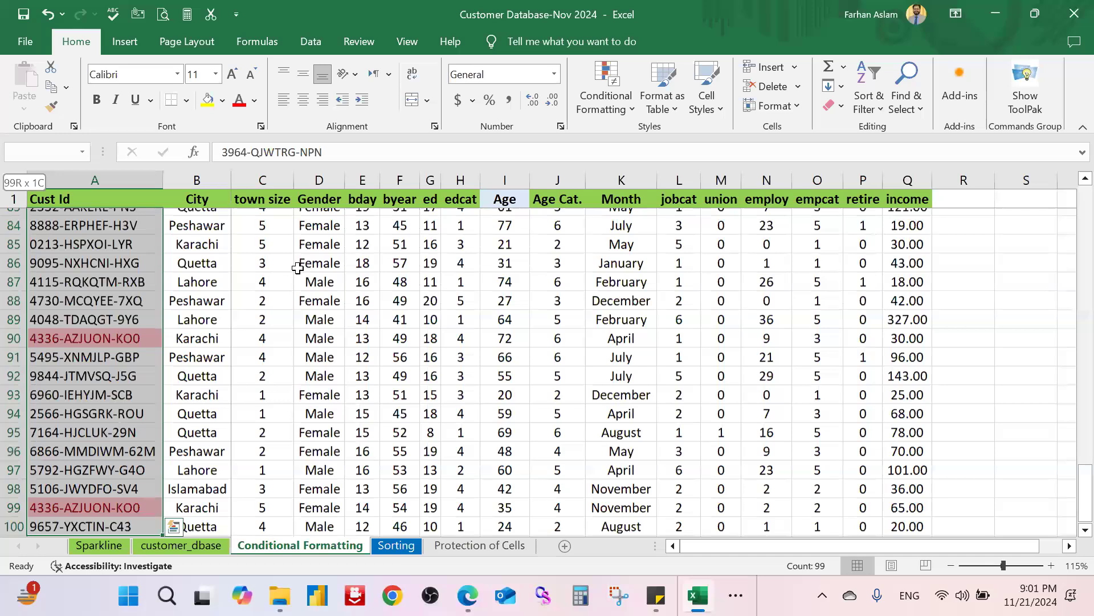
scroll(317, 271, "up", 20)
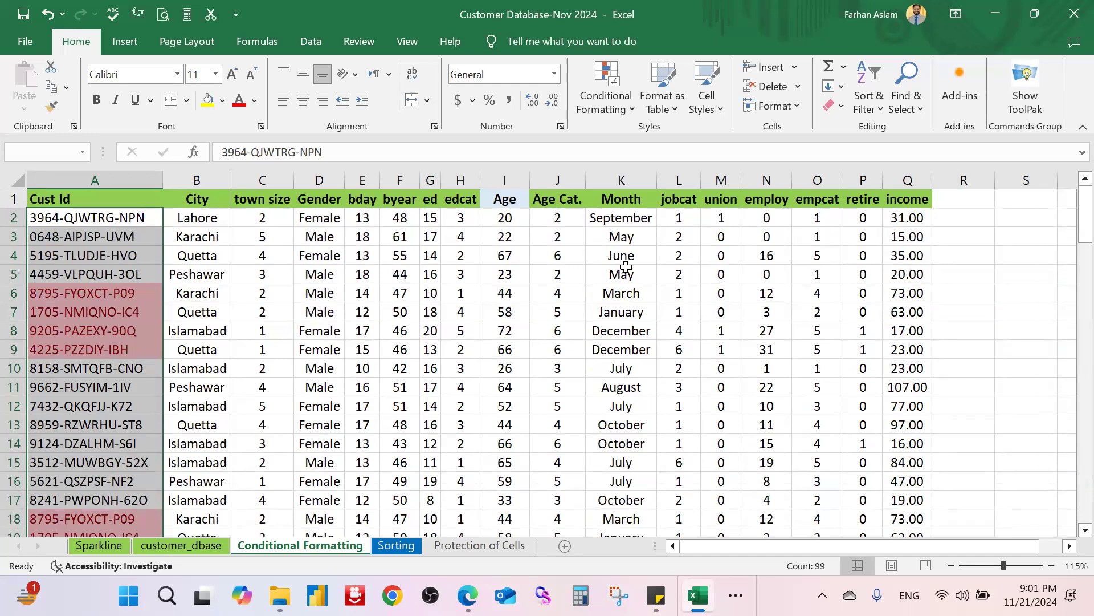
left_click(100, 293)
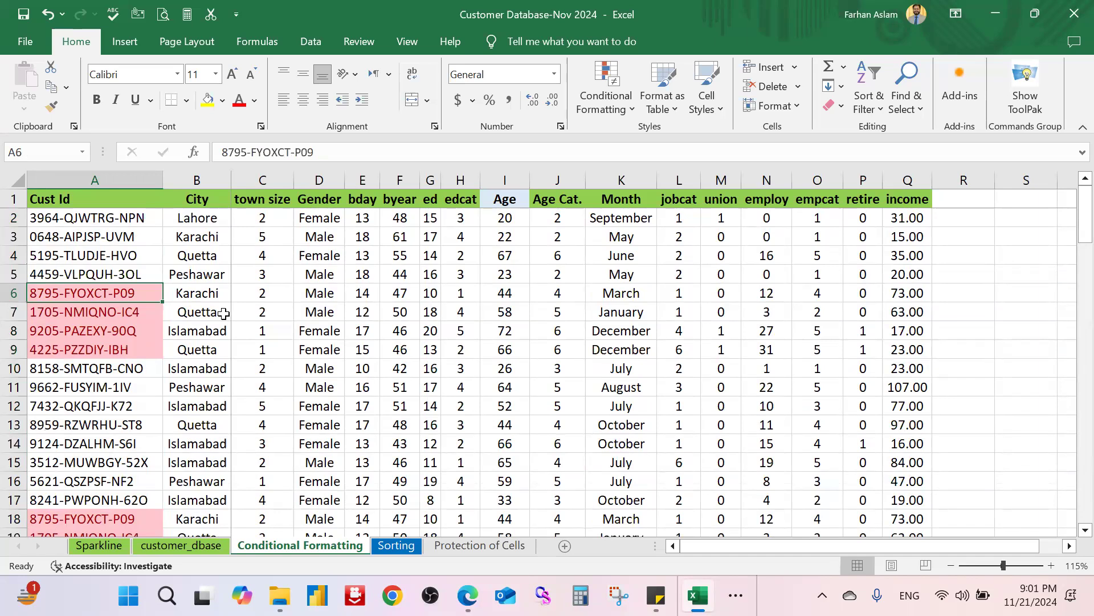
left_click(225, 252)
left_click(138, 217)
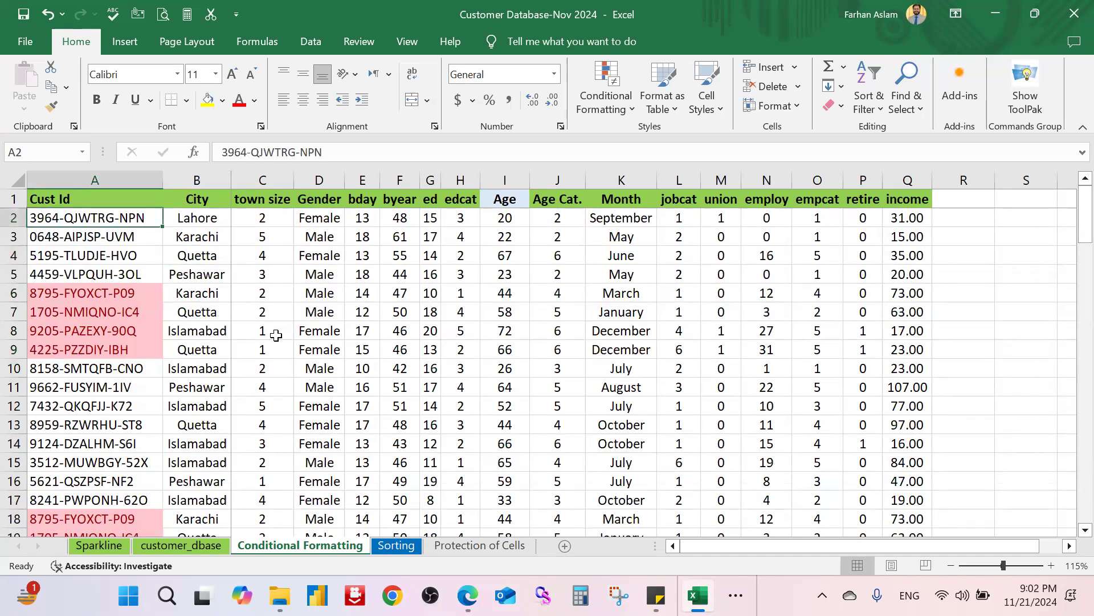
left_click(627, 107)
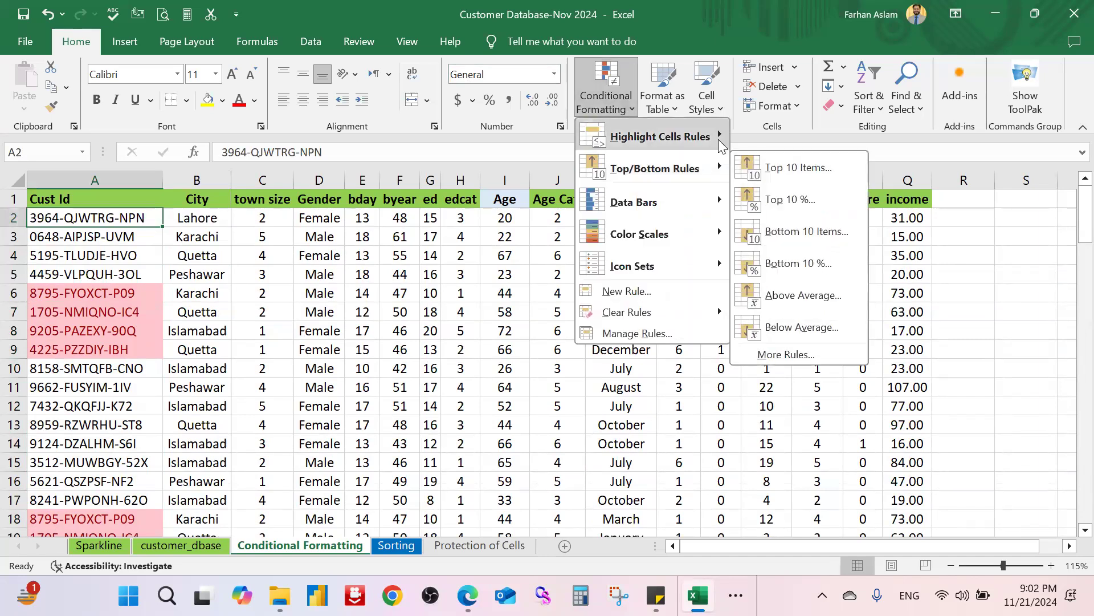
mouse_move(722, 140)
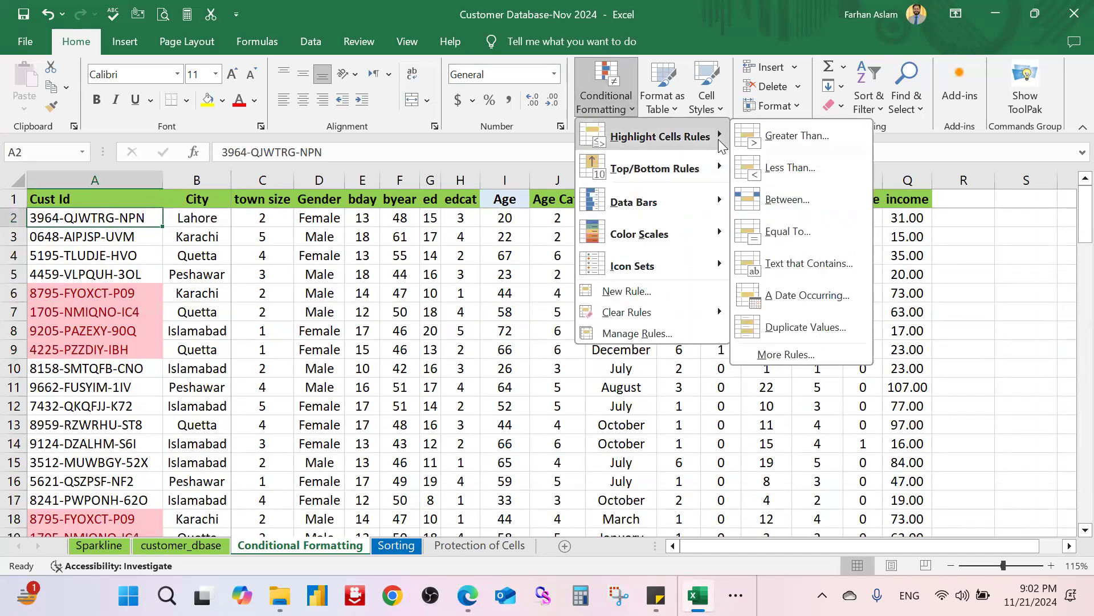
left_click(864, 326)
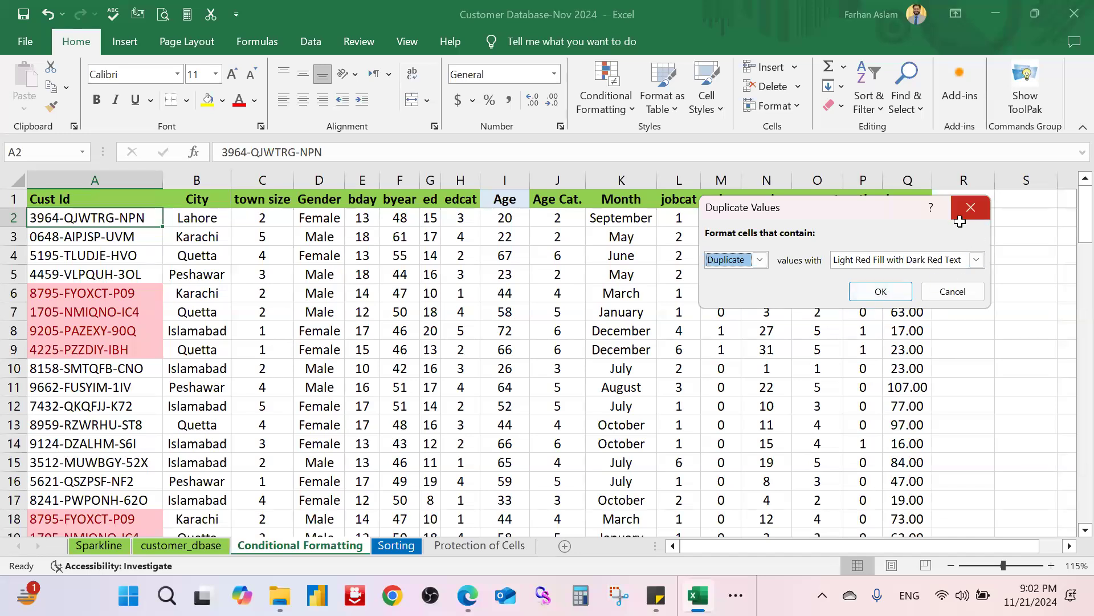
left_click(971, 207)
left_click(223, 252)
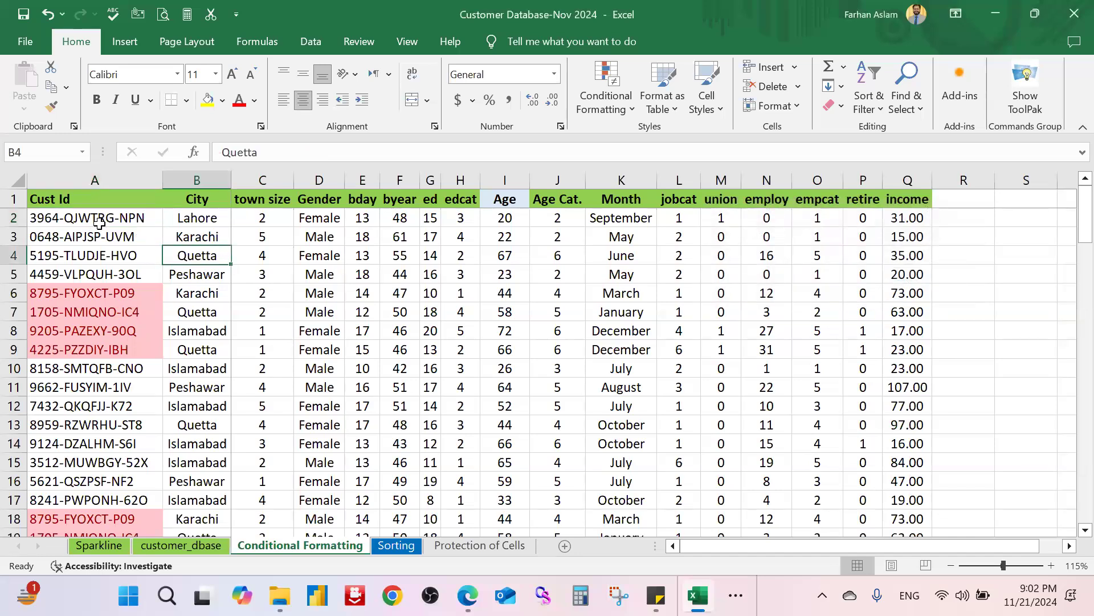
key("ctrl+Home")
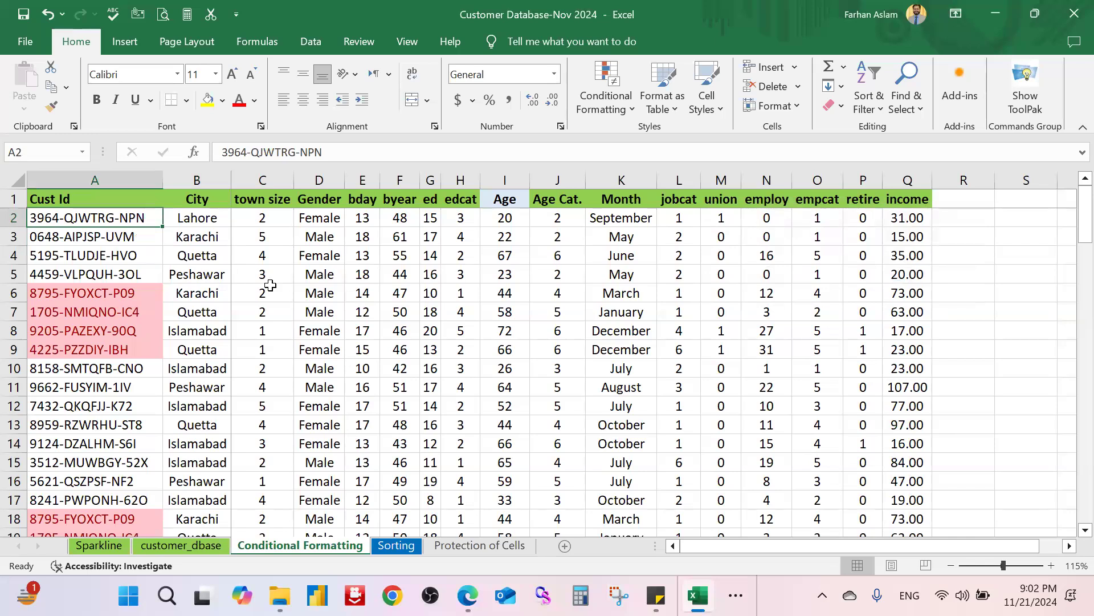
Step: Select the Cust Id values down to row 100 and show the Data tab tools
key("ctrl+shift+Down")
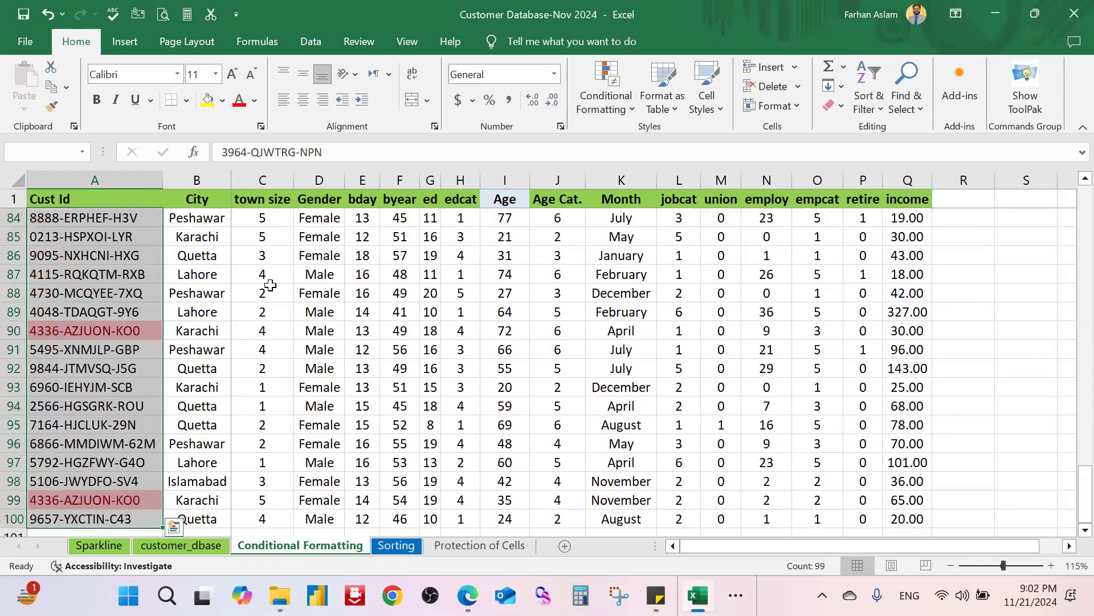
scroll(142, 286, "up", 20)
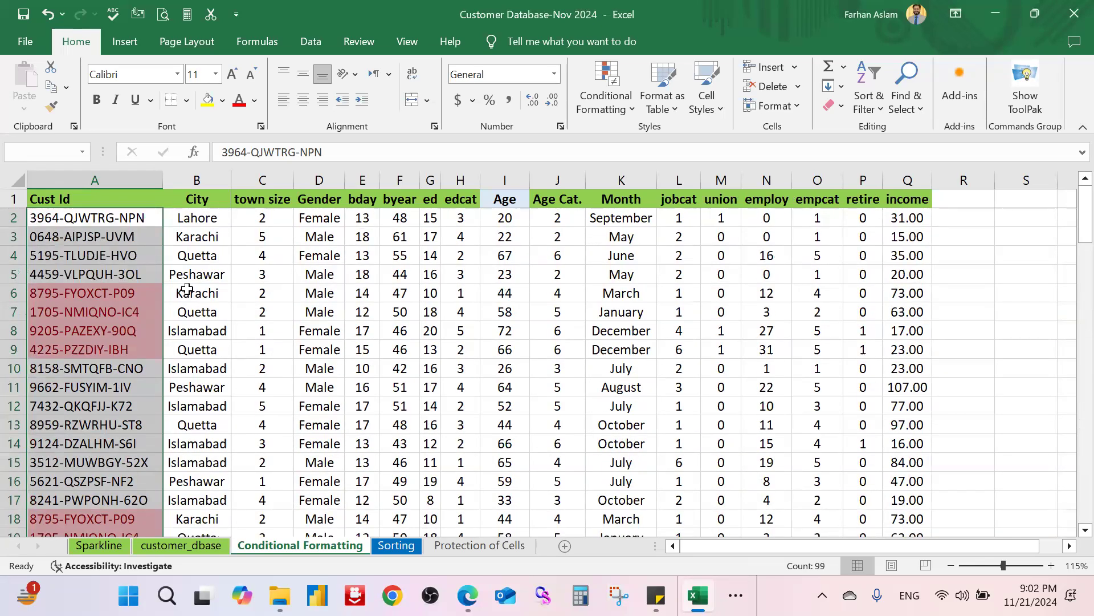
left_click(313, 46)
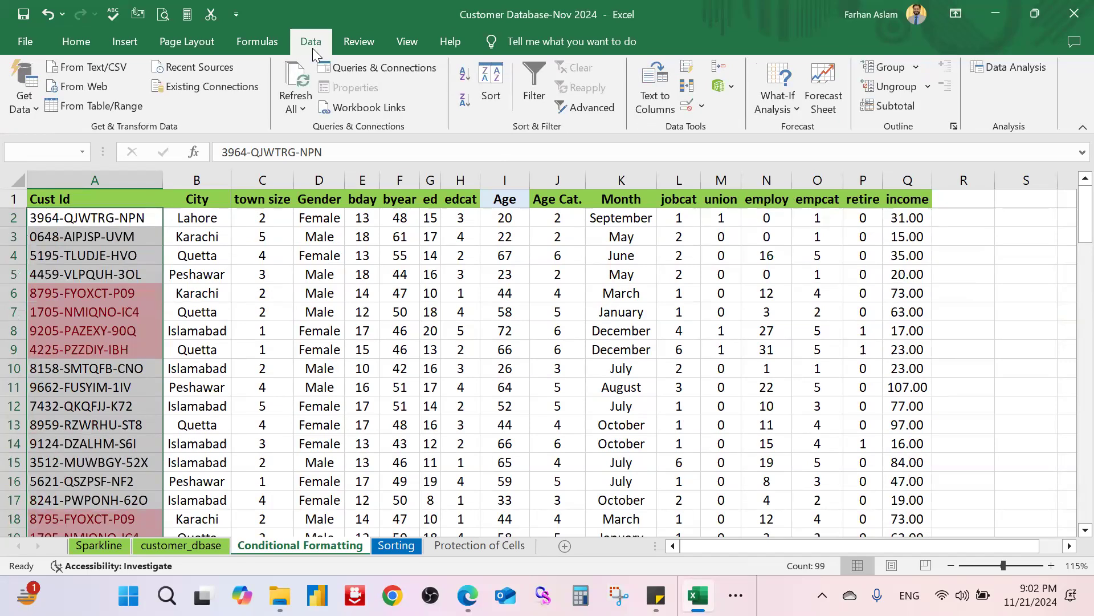
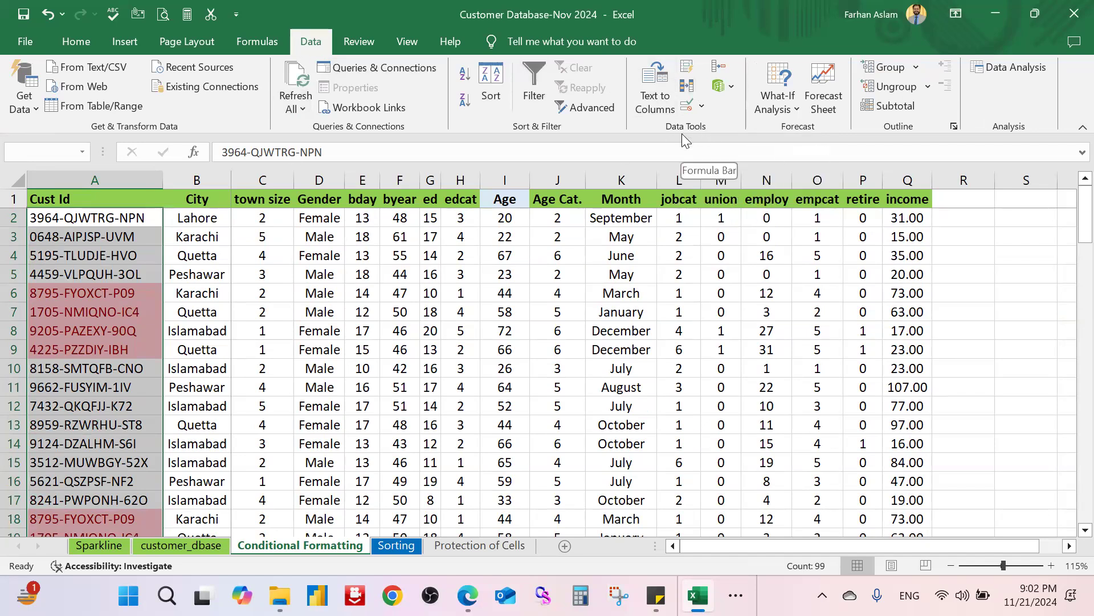
Step: Remove duplicates across all columns of the expanded customer table, deleting 4 rows and leaving 95 unique records
left_click(688, 87)
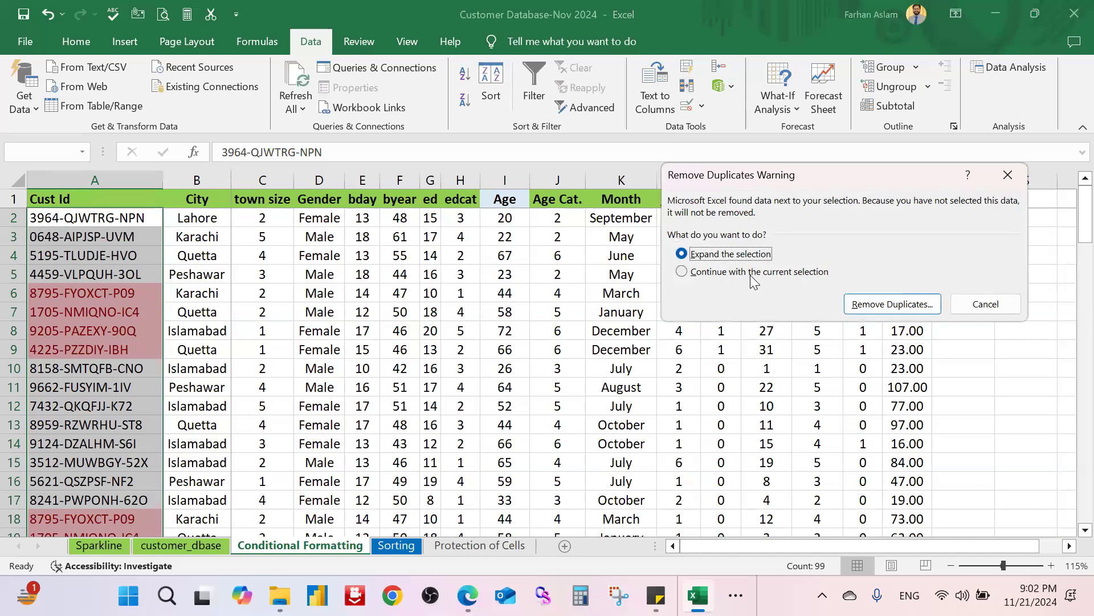
left_click(907, 305)
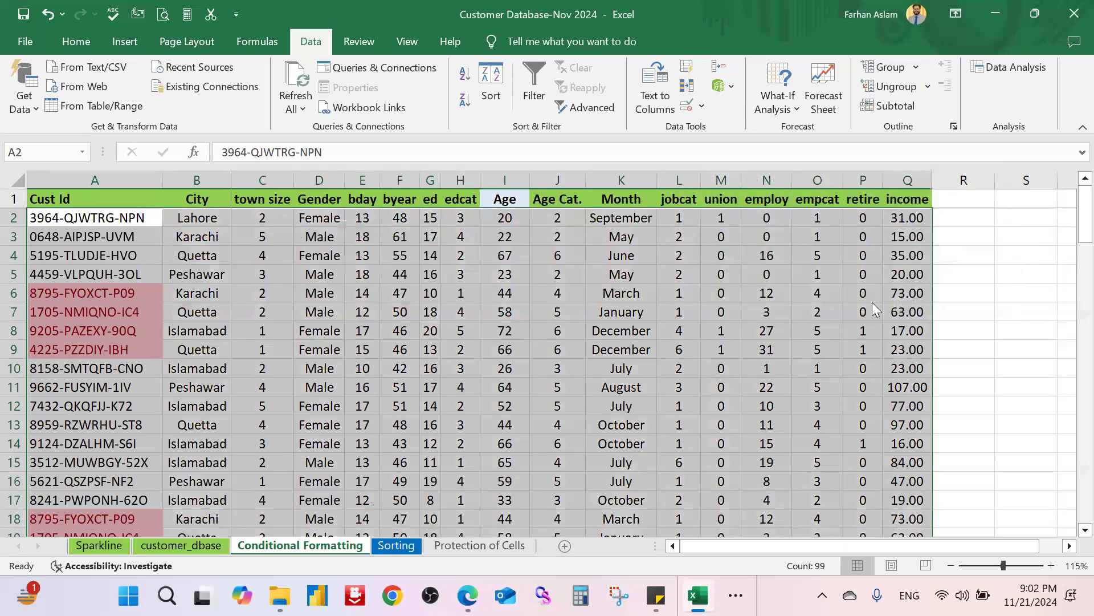
scroll(784, 291, "down", 4)
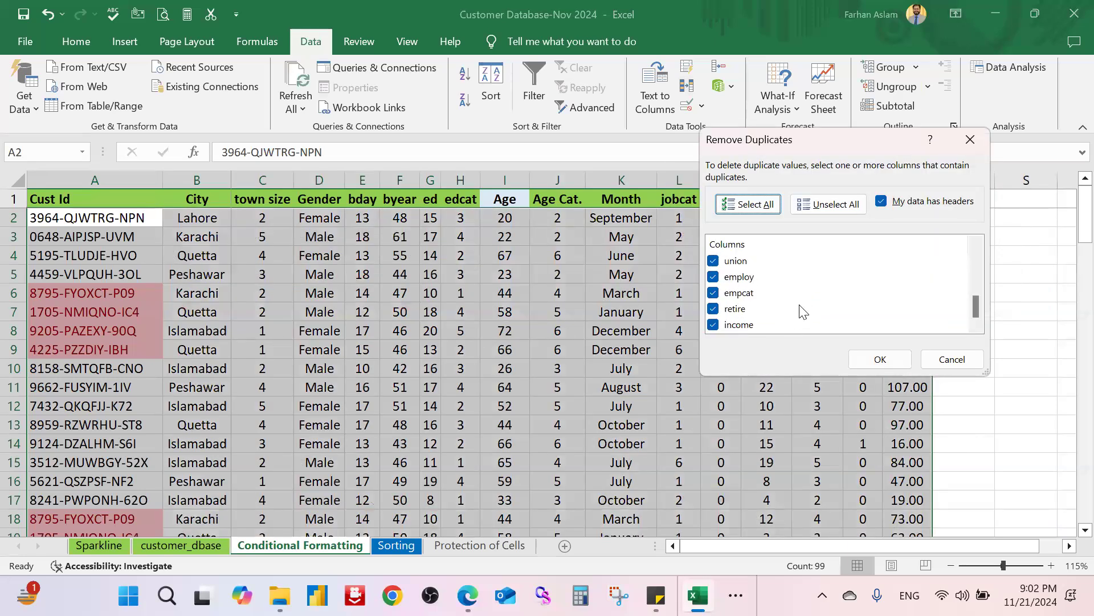
scroll(801, 312, "up", 4)
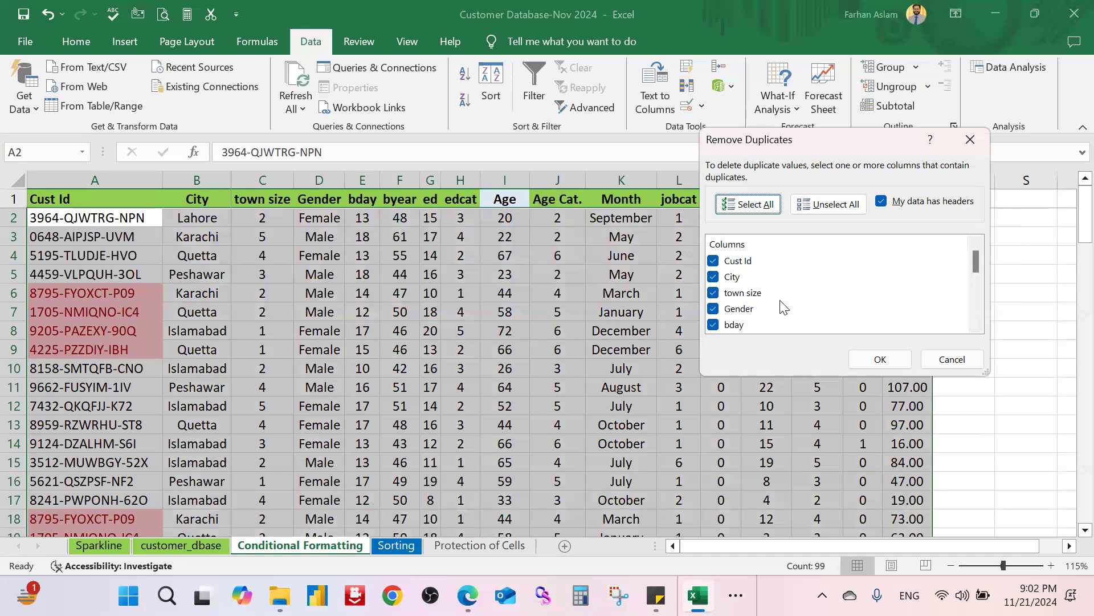
left_click(876, 362)
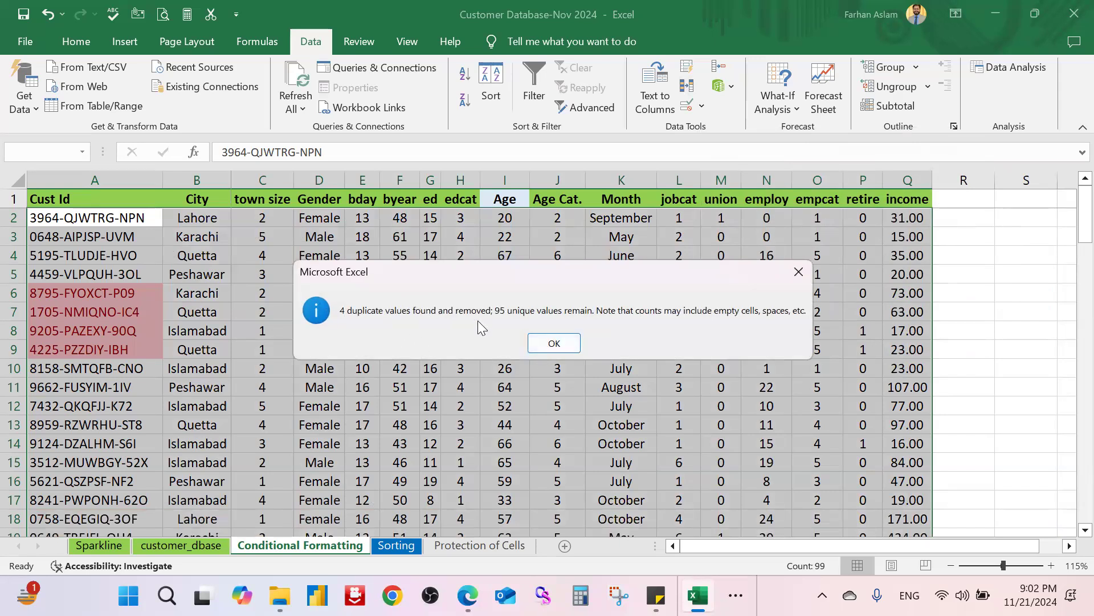
left_click(573, 344)
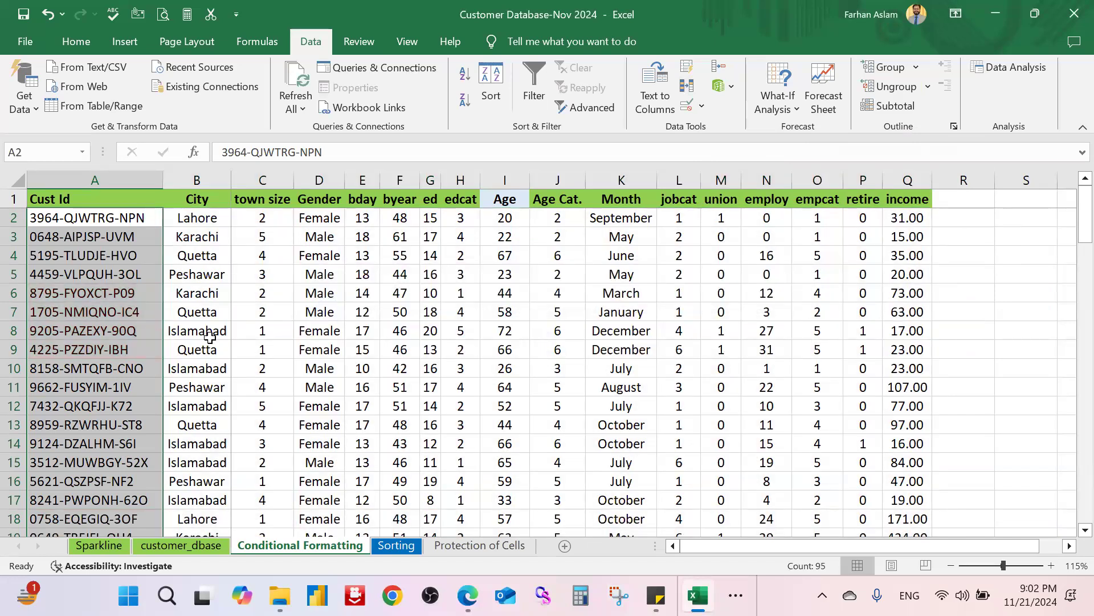
scroll(174, 284, "down", 4)
scroll(174, 283, "down", 15)
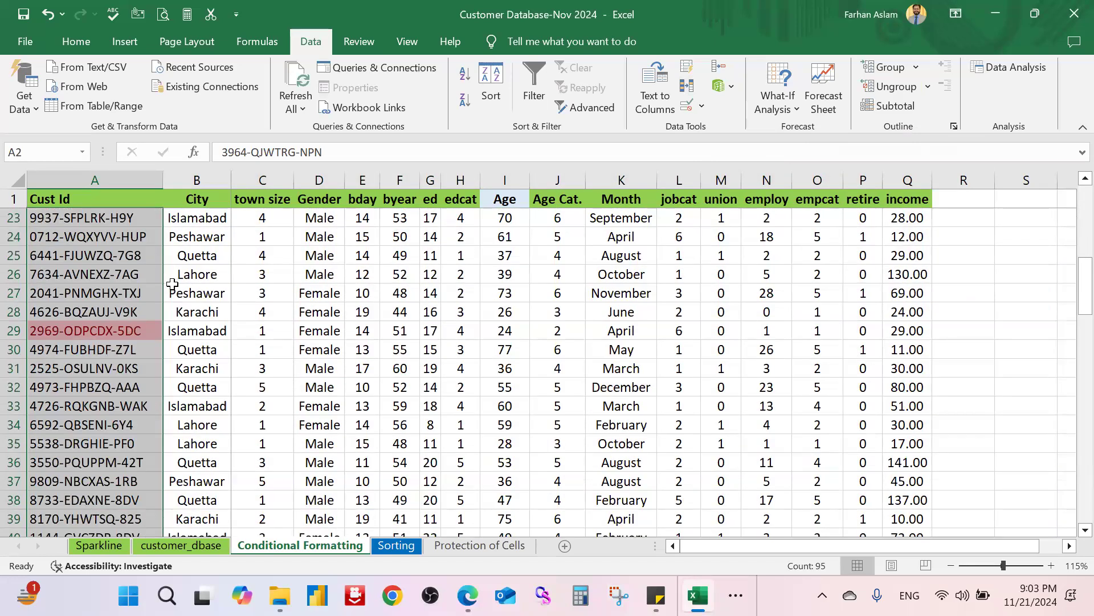
scroll(172, 284, "down", 12)
scroll(171, 291, "up", 9)
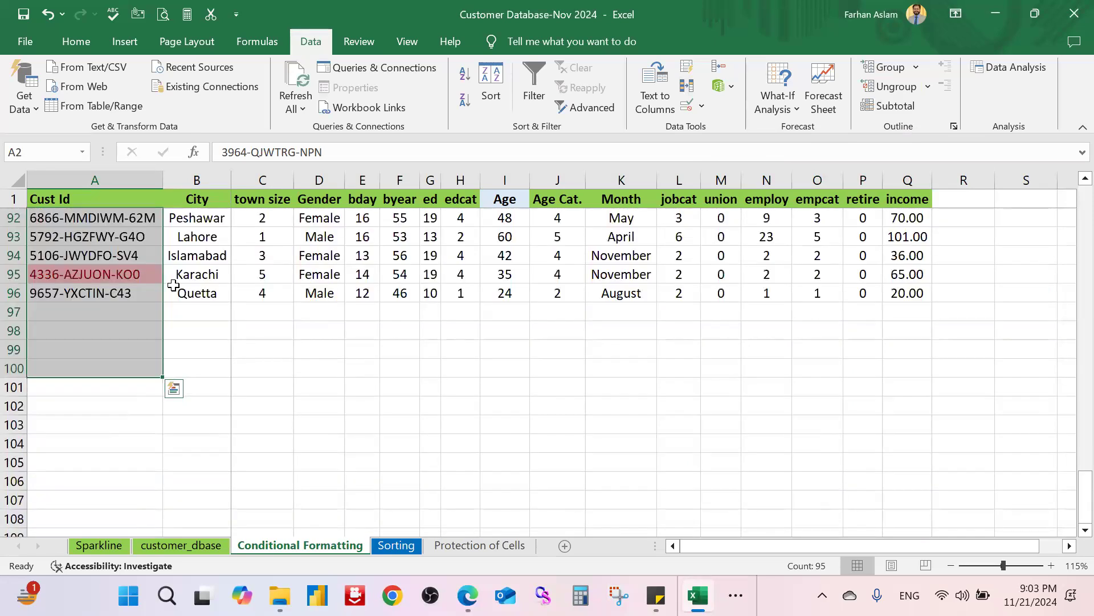
scroll(172, 296, "up", 9)
scroll(173, 294, "up", 13)
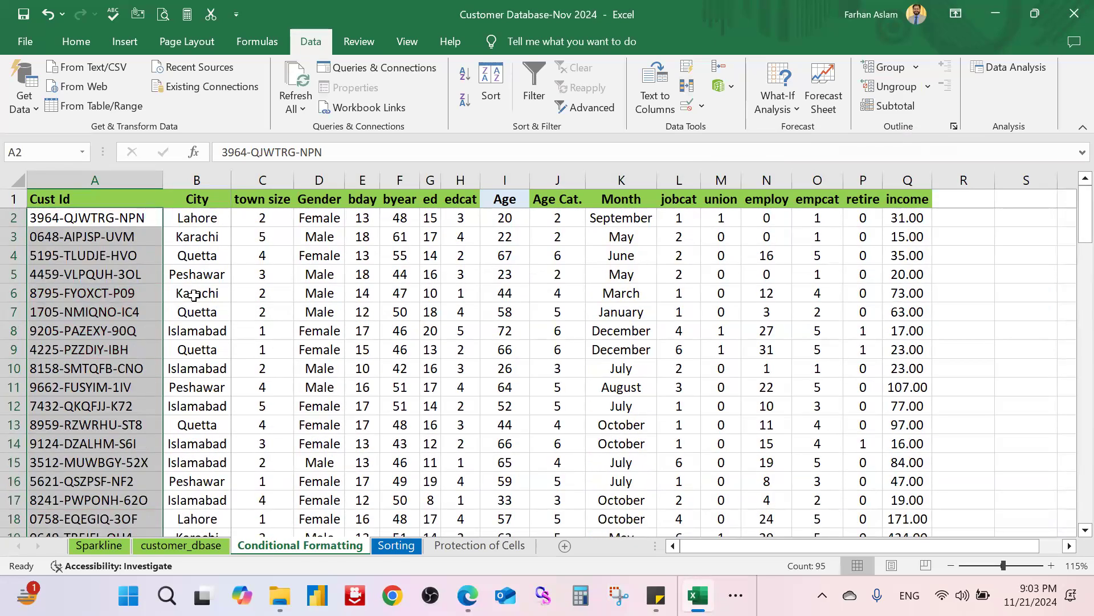
left_click(205, 260)
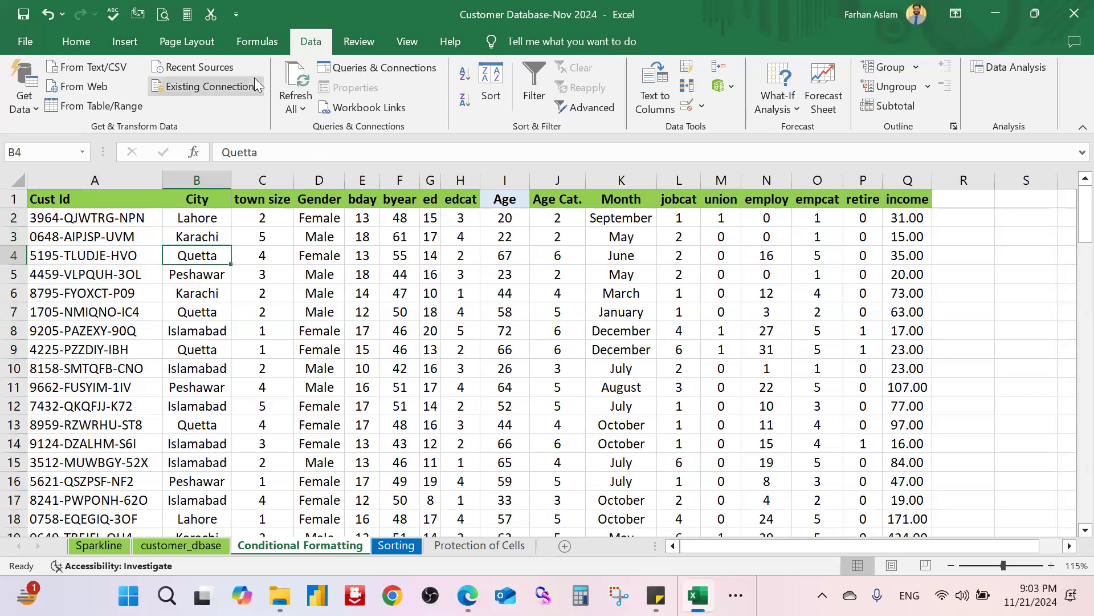
Step: Switch to the Home ribbon and open and close the Conditional Formatting menu without choosing anything
left_click(77, 38)
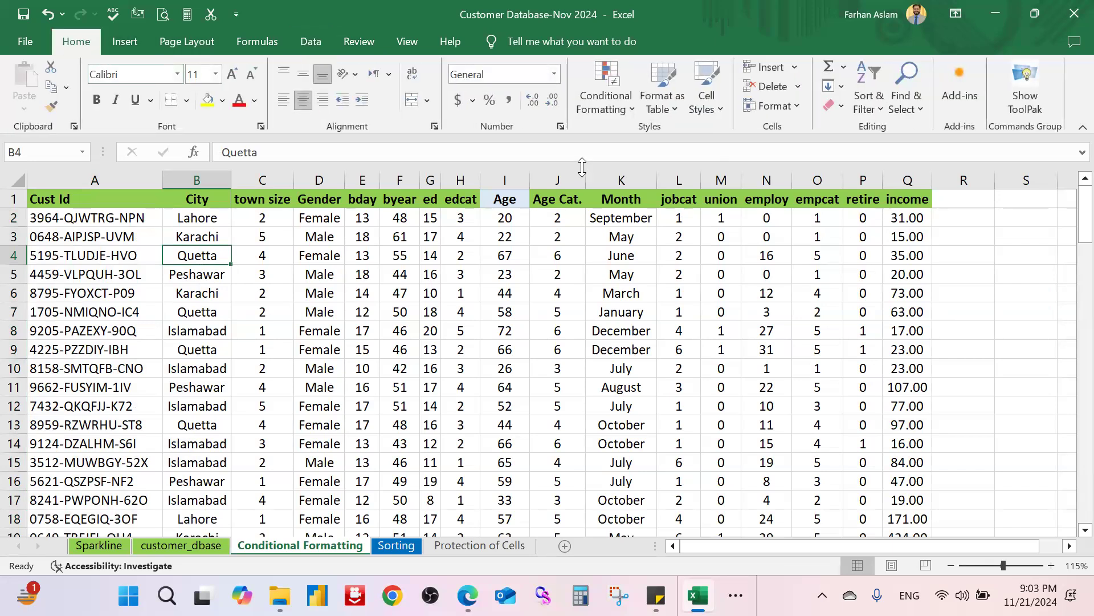
left_click(615, 108)
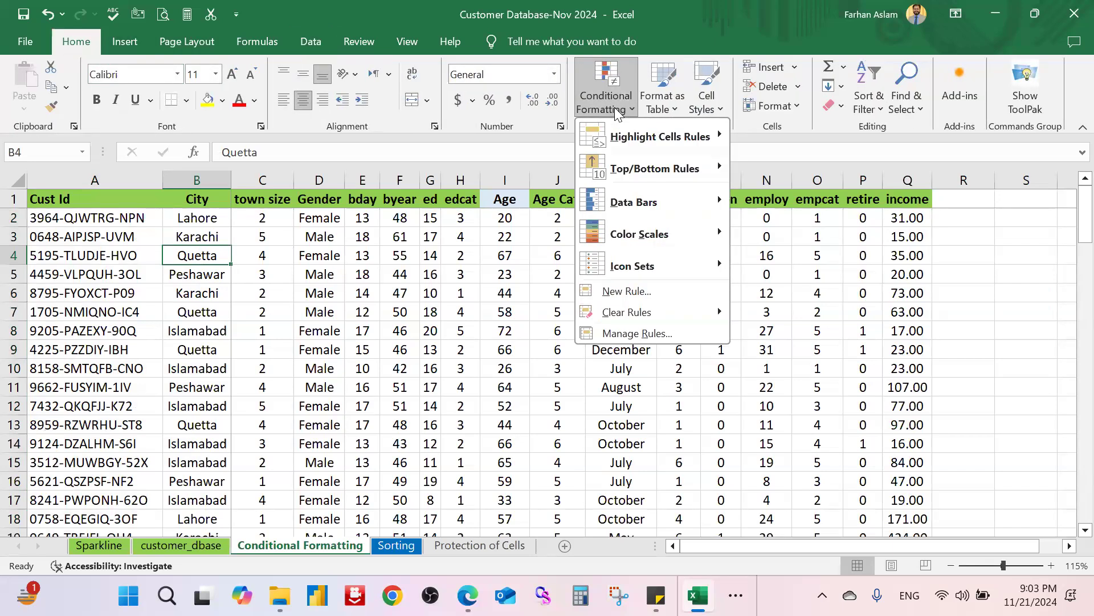
left_click(615, 107)
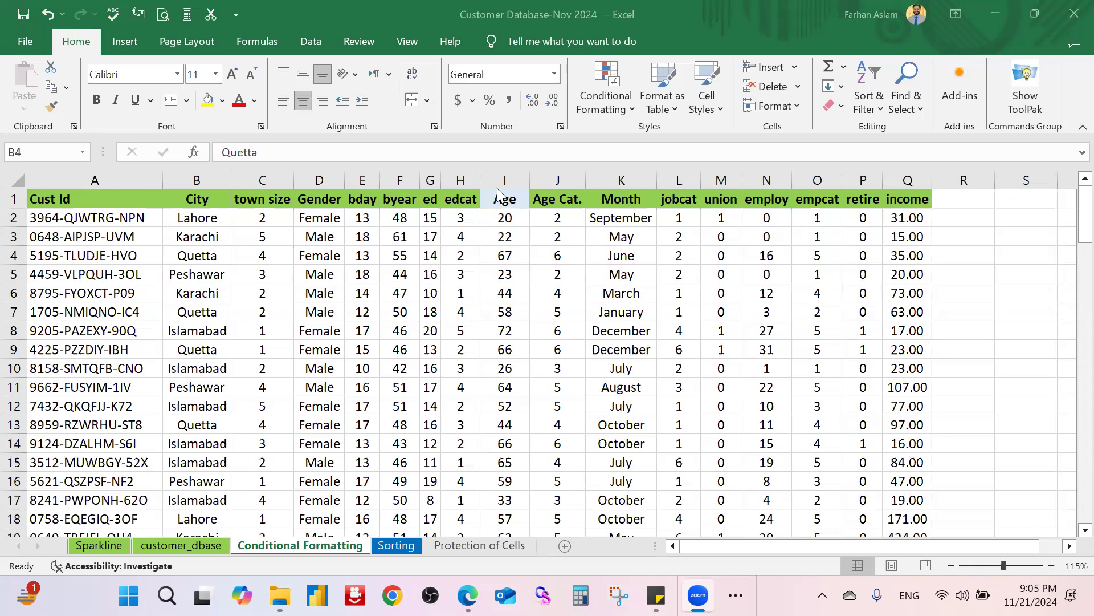
Step: Select the Cust Id entries from A2 down to A96 and show the Sort & Filter options
left_click(78, 204)
left_click(85, 220)
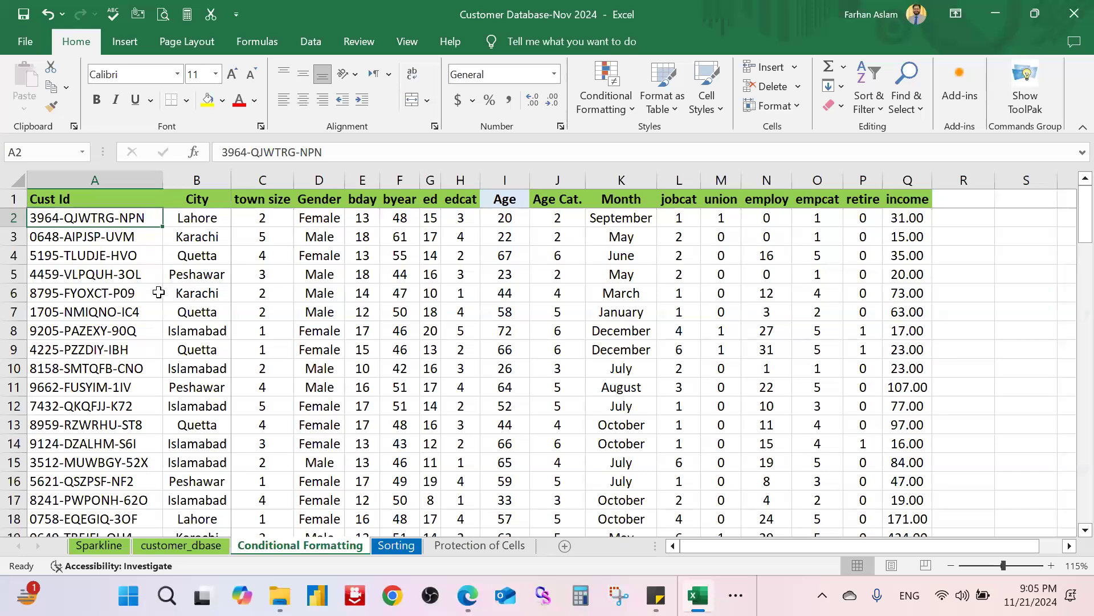
key("ctrl+shift+Down")
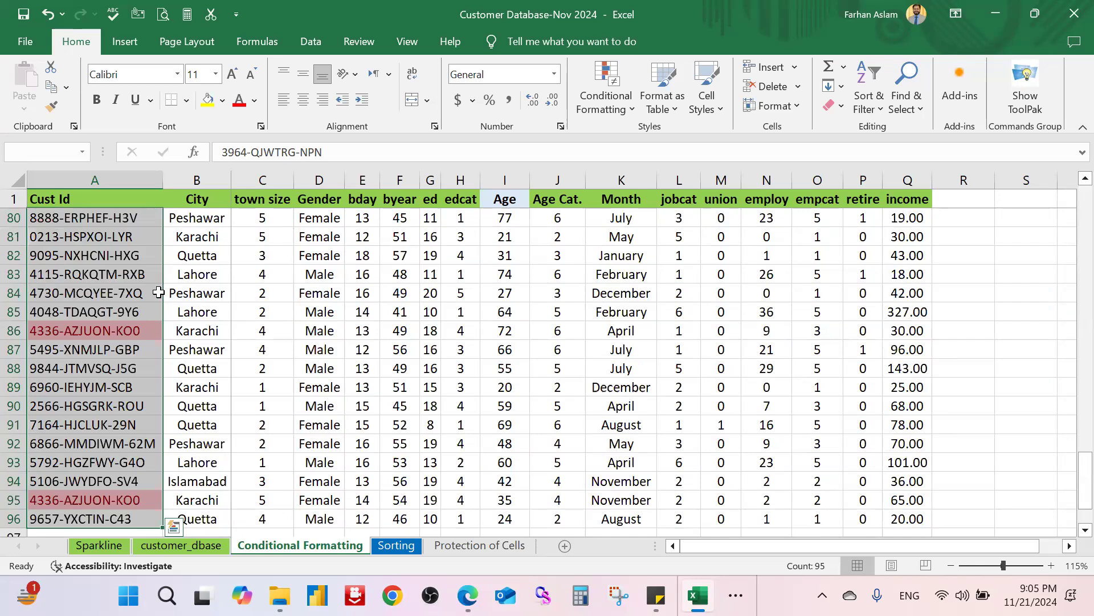
left_click(882, 107)
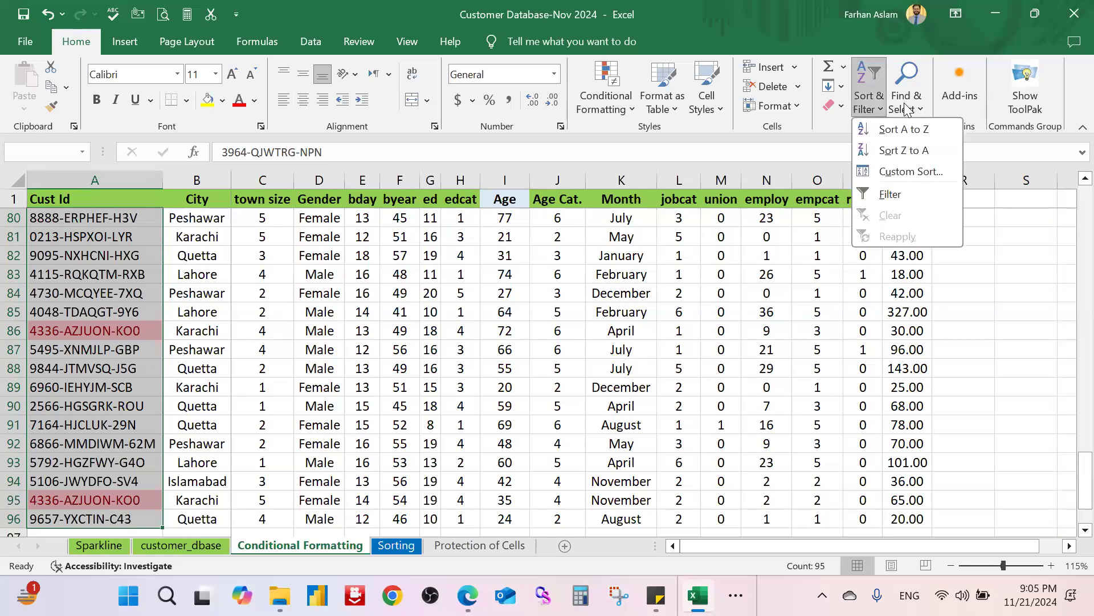
Step: Open Find and Replace on its Replace tab and move the dialog toward the centre
left_click(906, 107)
left_click(941, 150)
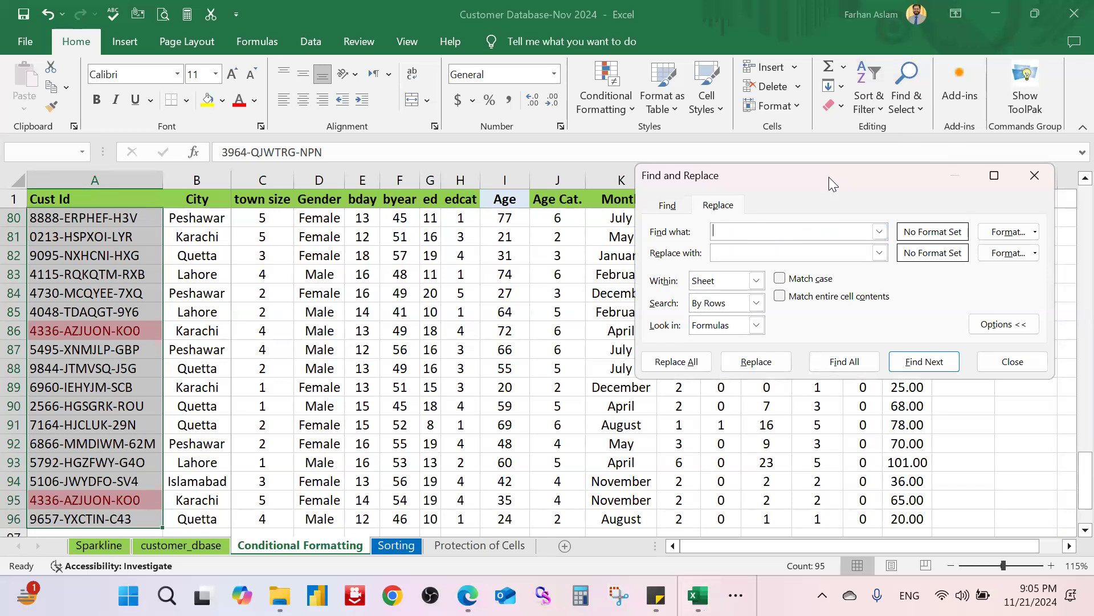
left_click_drag(829, 177, 420, 295)
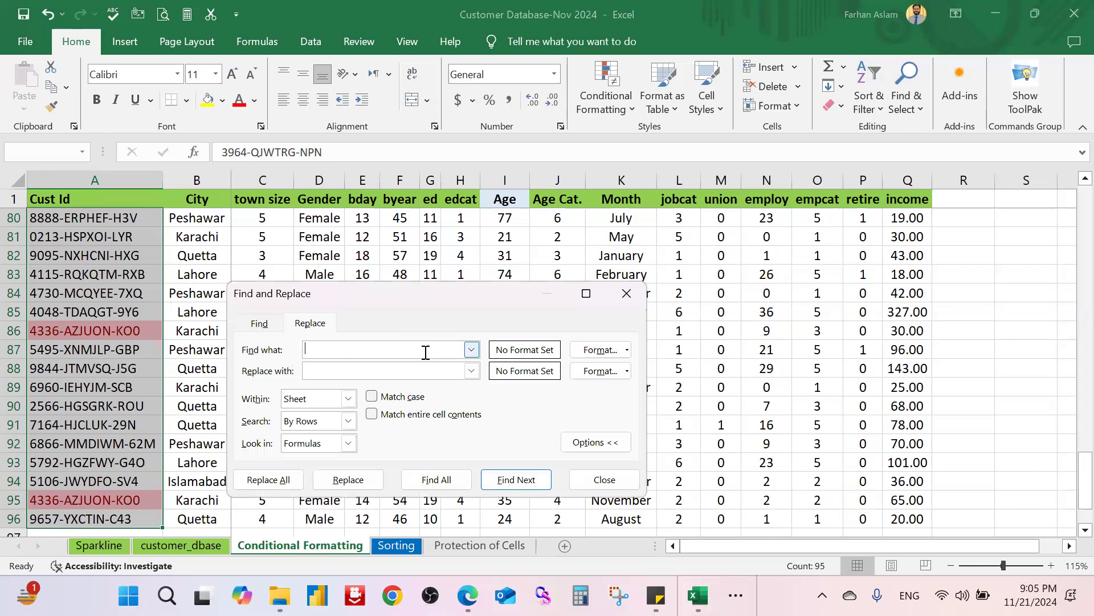
Step: Close the Find and Replace dialog and deselect the Cust Id column by picking cell H84
left_click(626, 297)
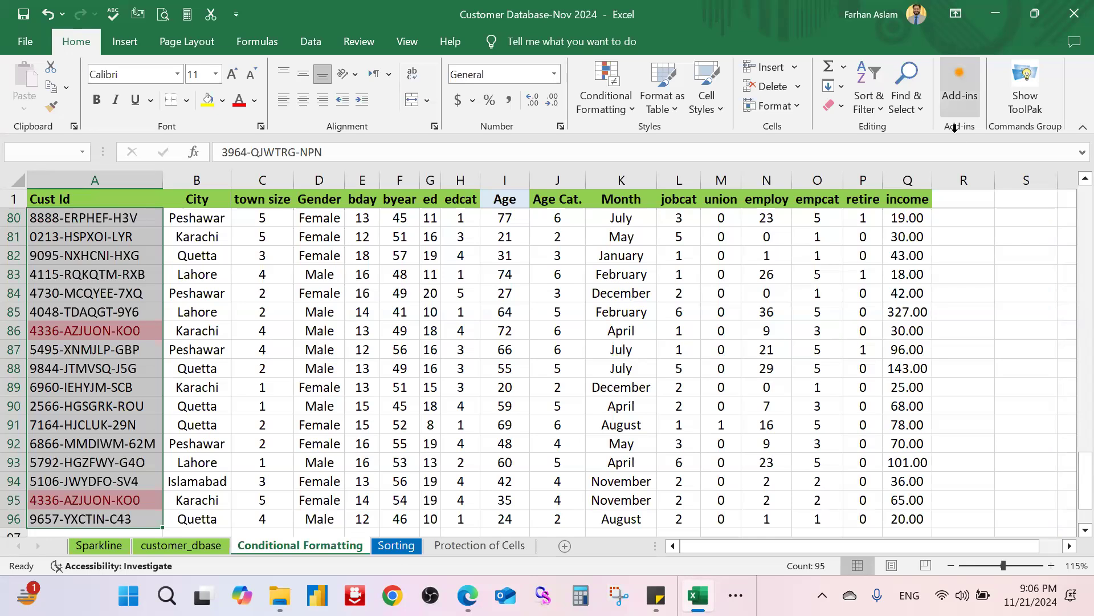
left_click(454, 293)
scroll(308, 302, "up", 20)
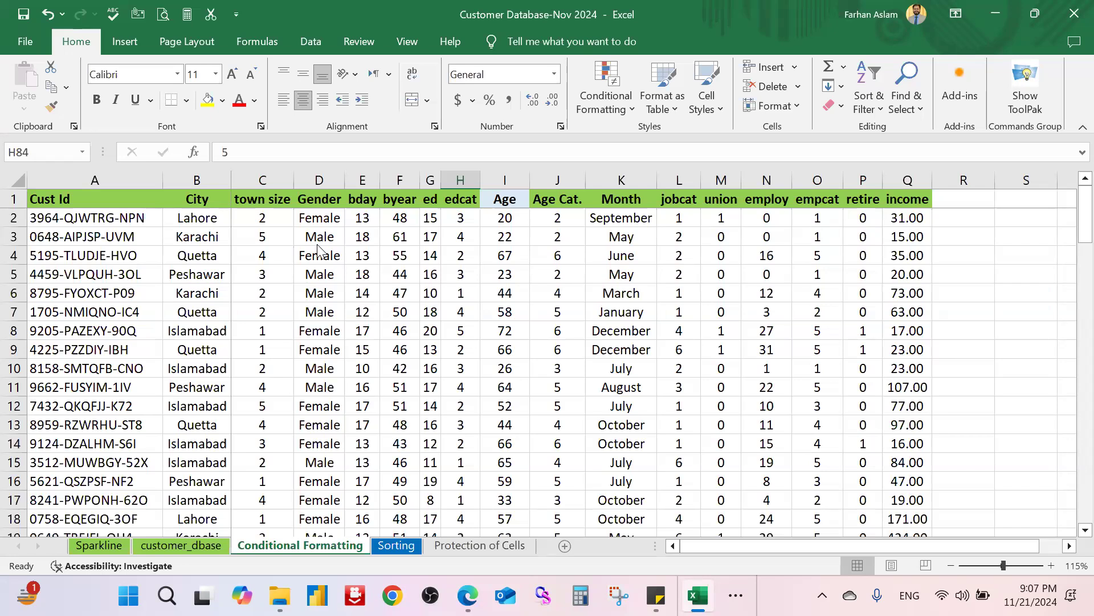
left_click(457, 325)
left_click(122, 221)
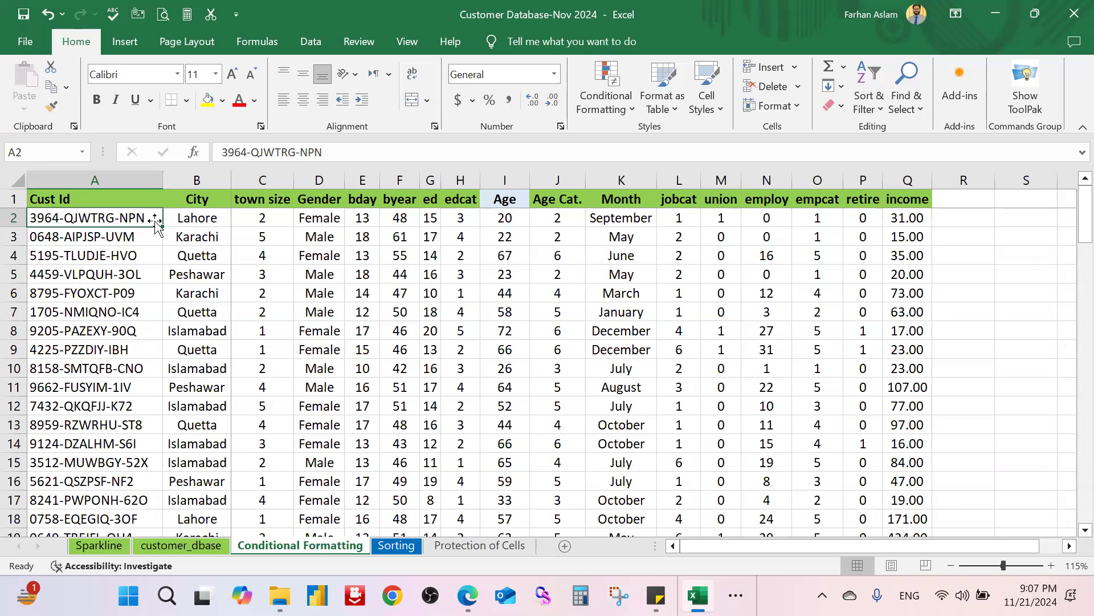
scroll(118, 291, "down", 10)
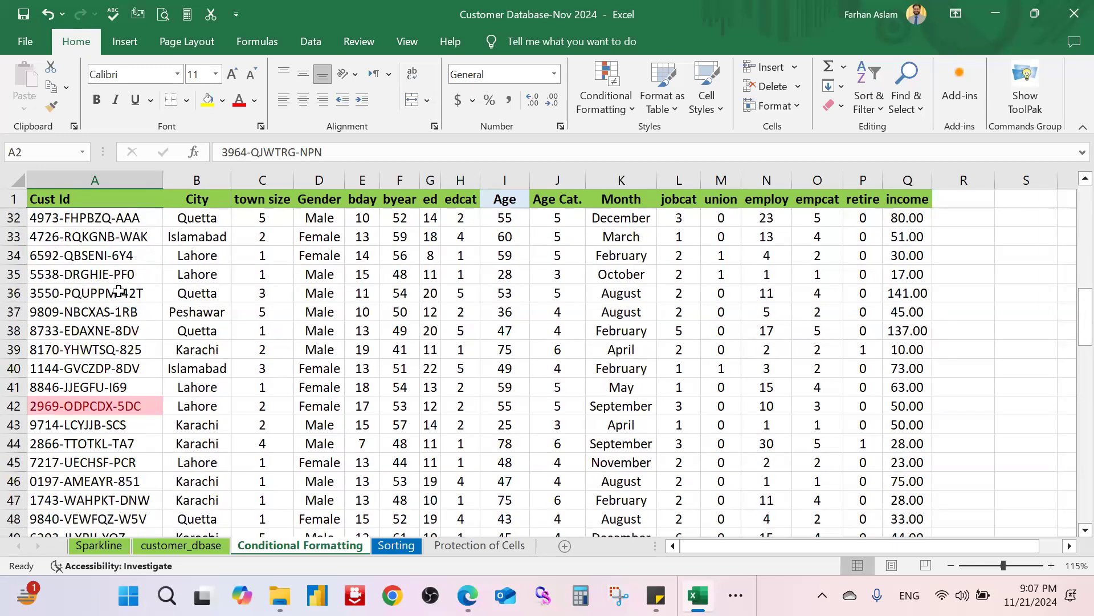
scroll(119, 291, "up", 7)
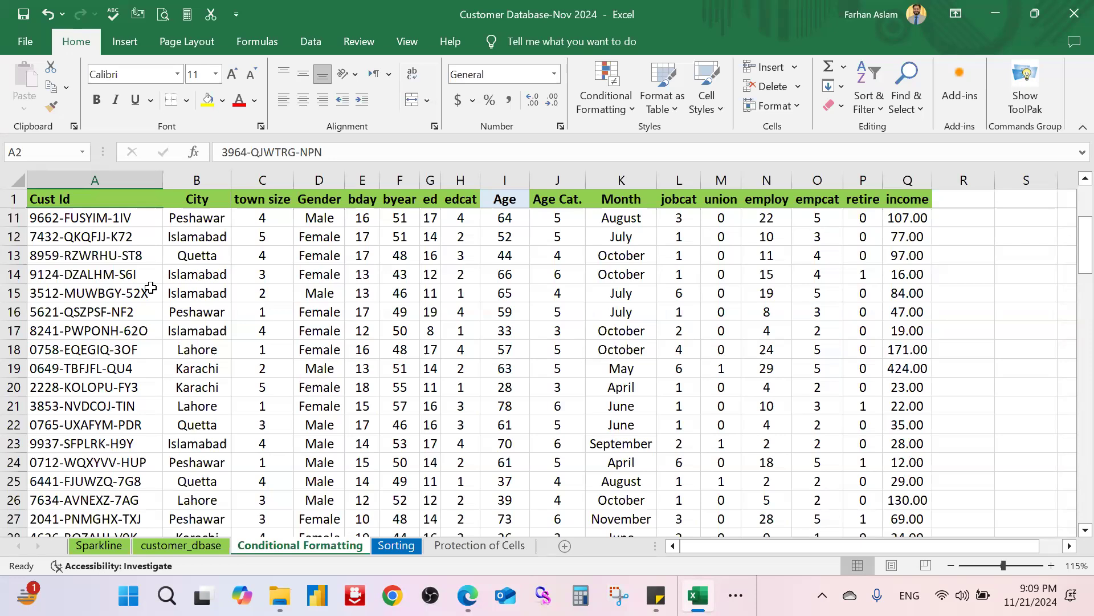
scroll(103, 301, "up", 3)
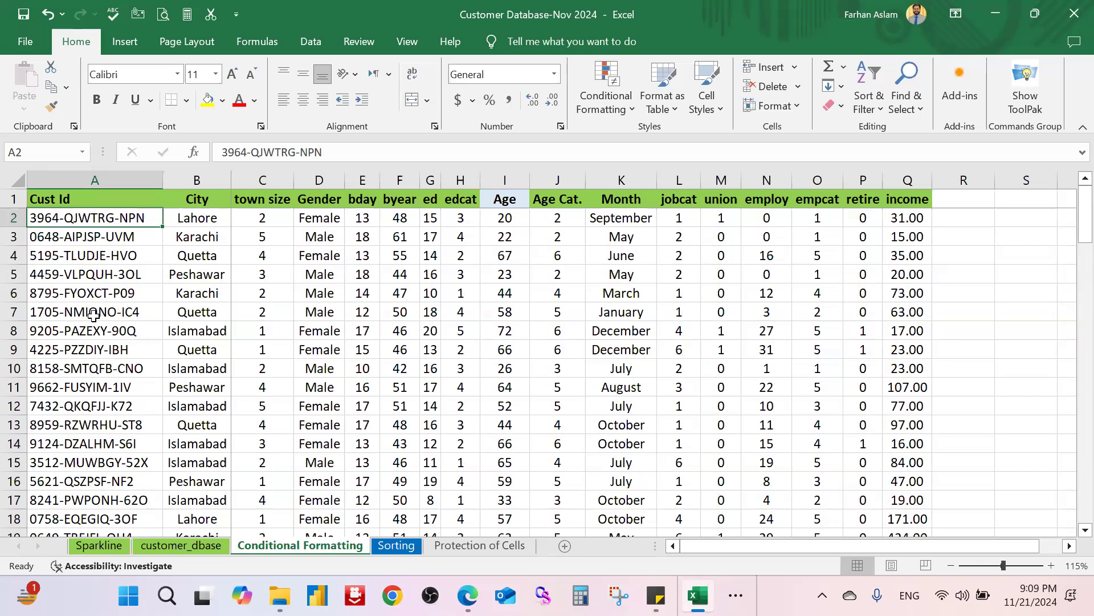
left_click(94, 314)
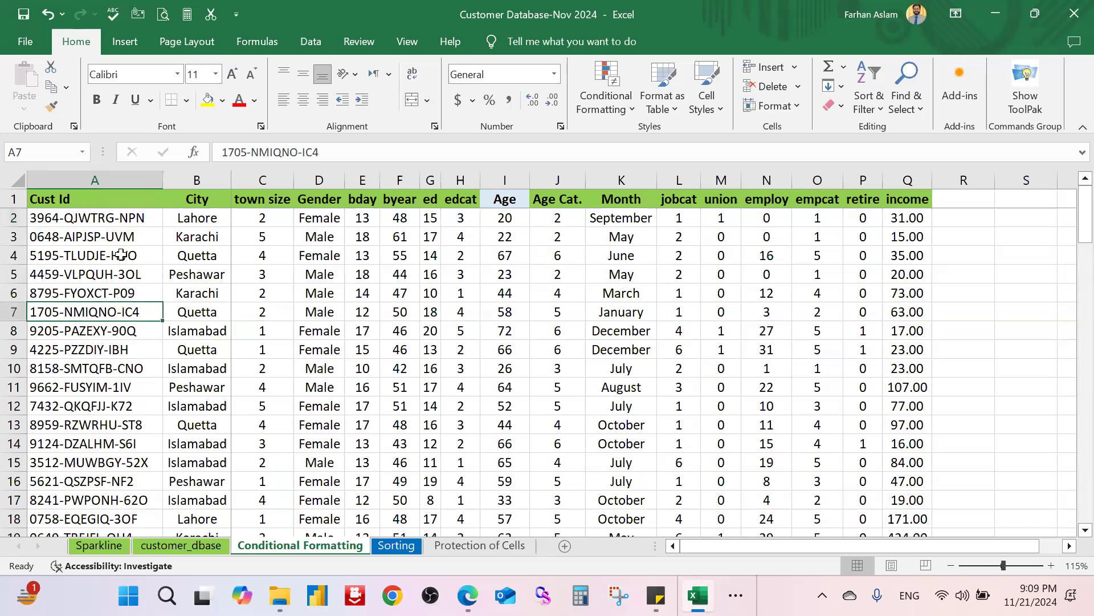
left_click(118, 219)
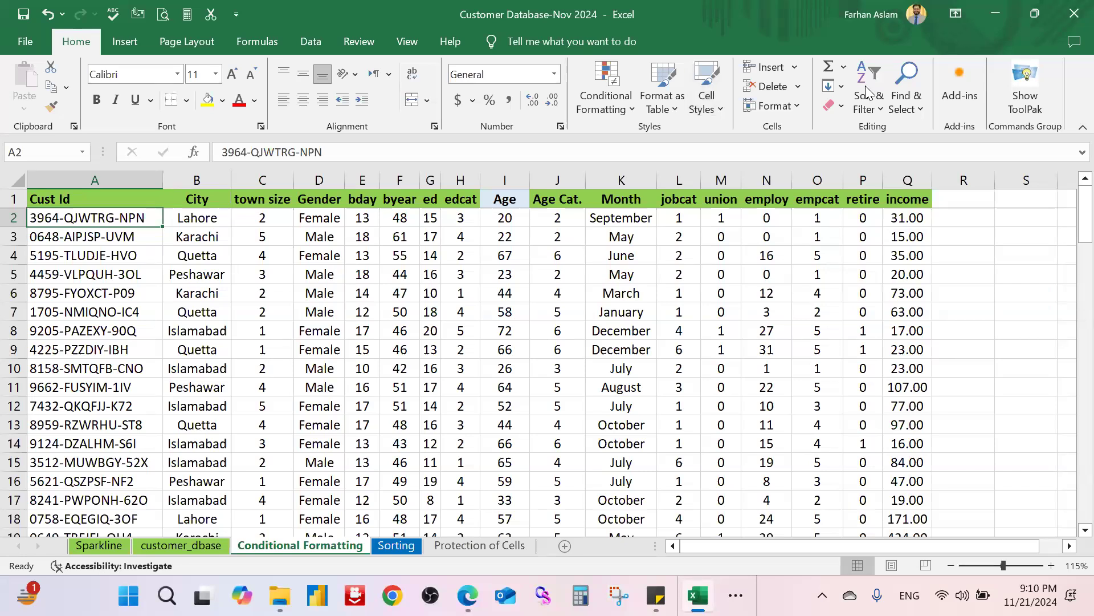
Step: Look through the View, Review and Data ribbon tabs of the workbook
left_click(449, 49)
left_click(408, 41)
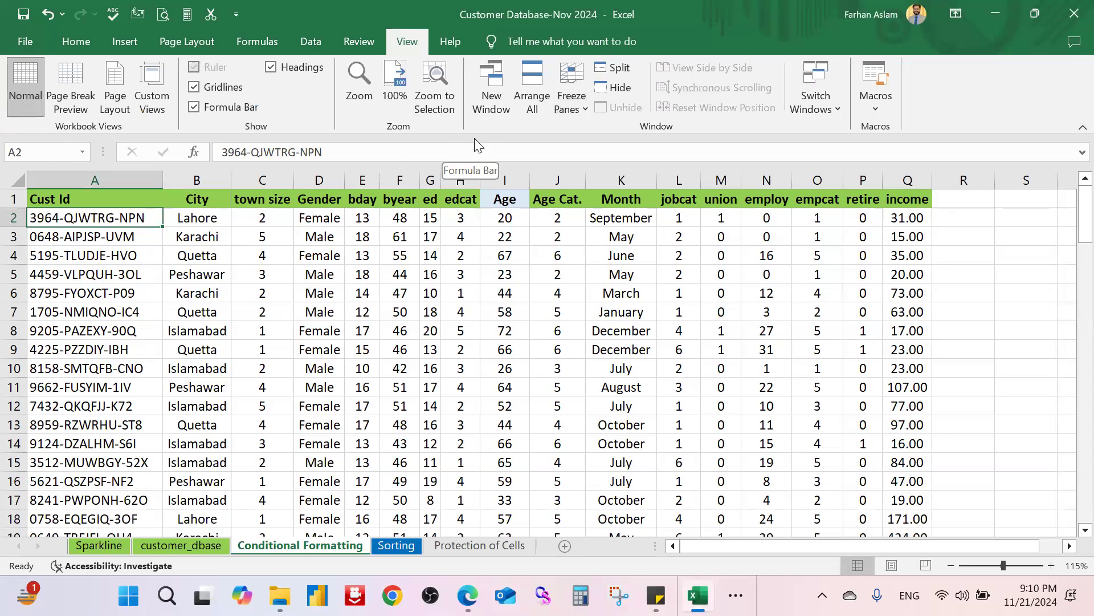
left_click(372, 46)
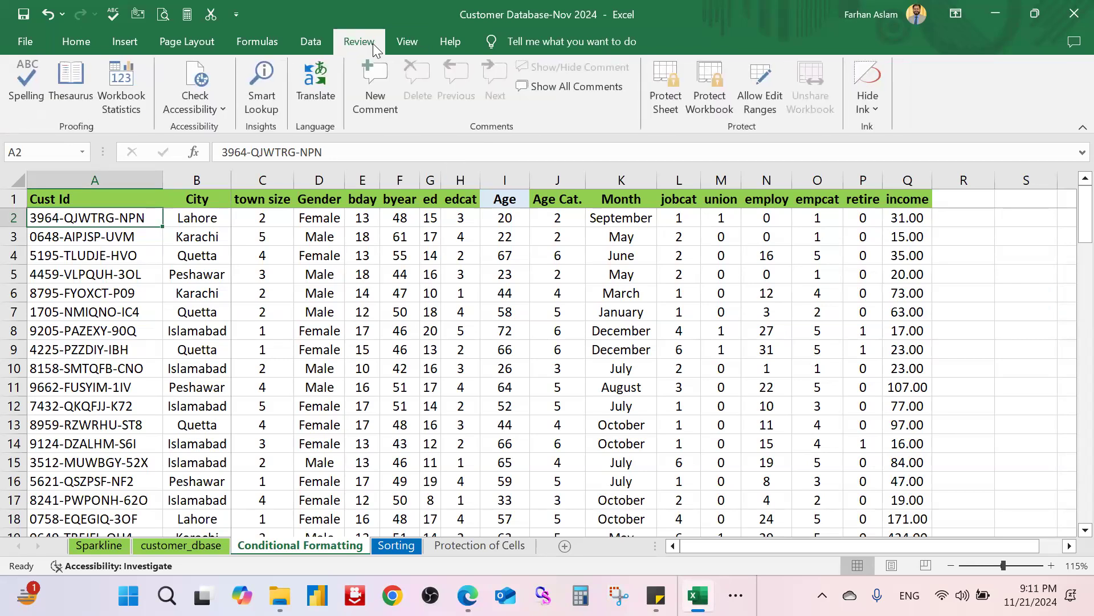
left_click(421, 47)
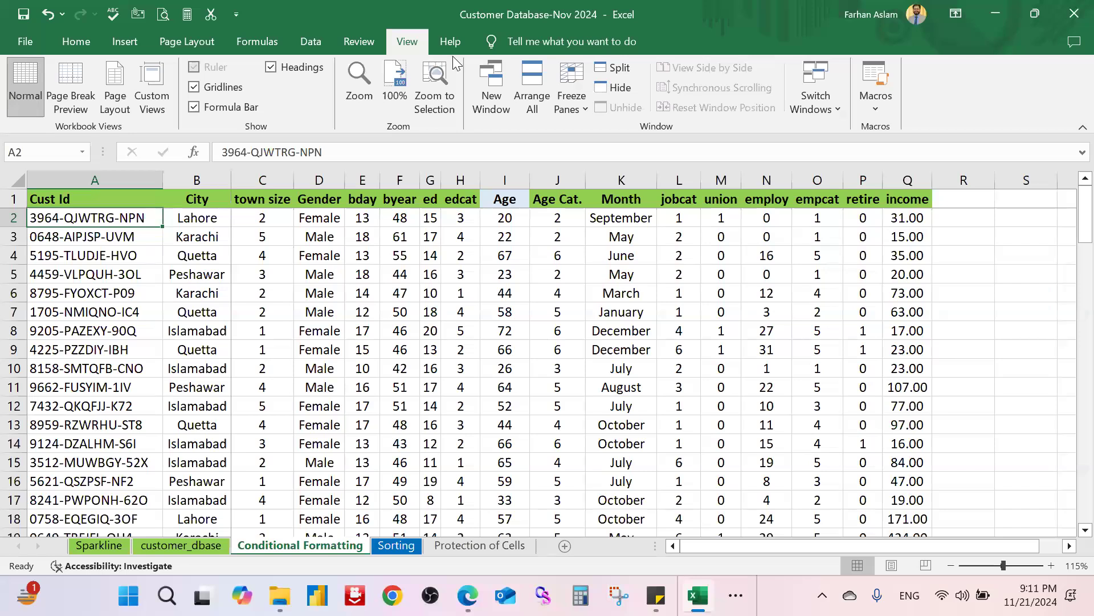
left_click(307, 42)
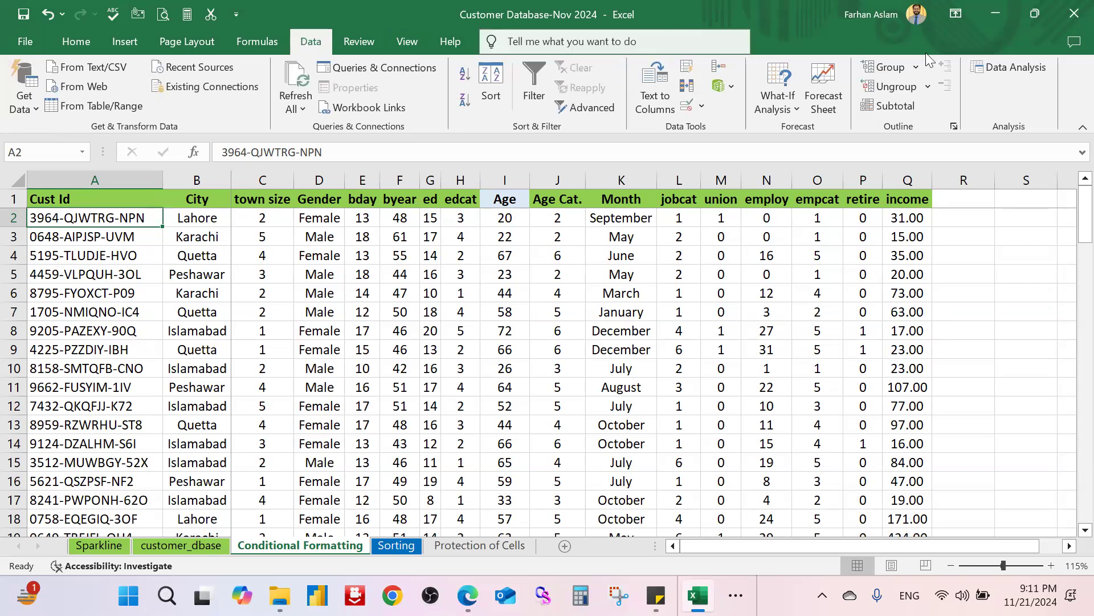
Step: Select cells H7 and I8, then switch to the customer_dbase sheet
left_click(458, 311)
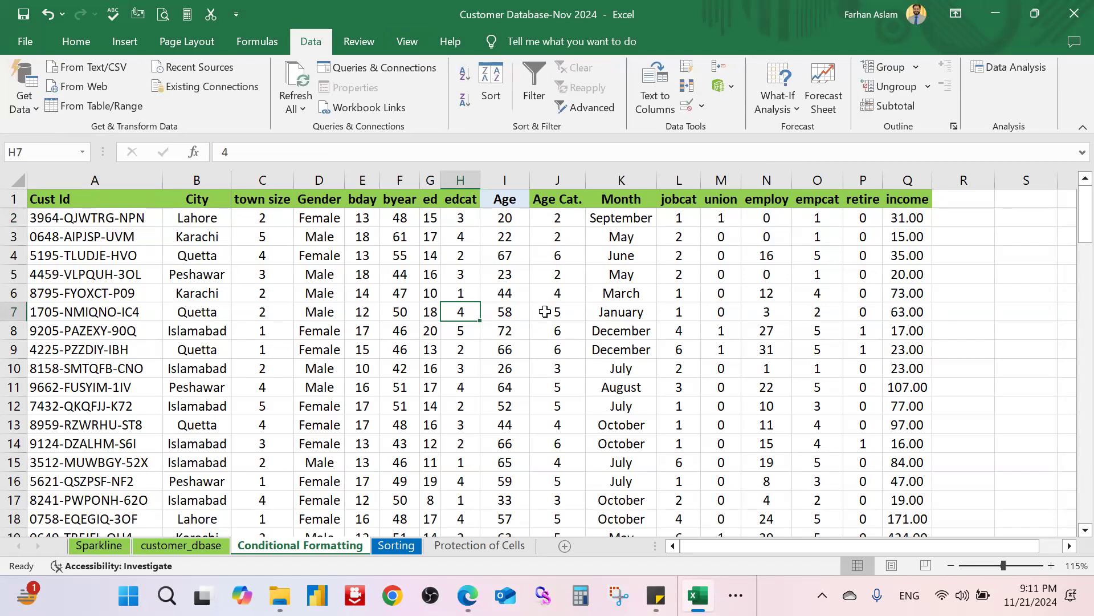
left_click(491, 335)
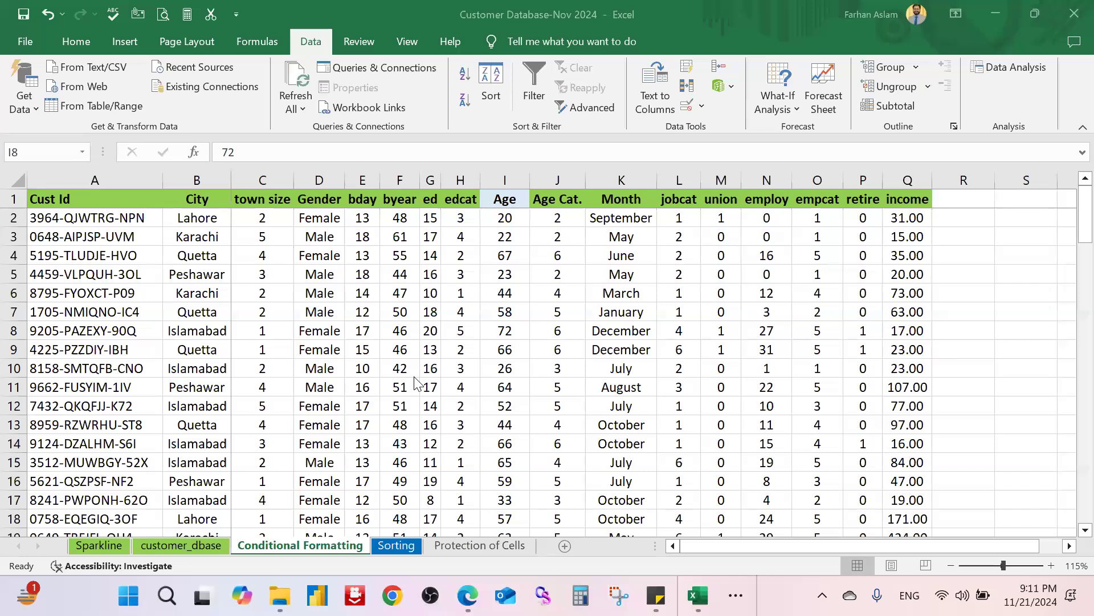
scroll(415, 377, "down", 6)
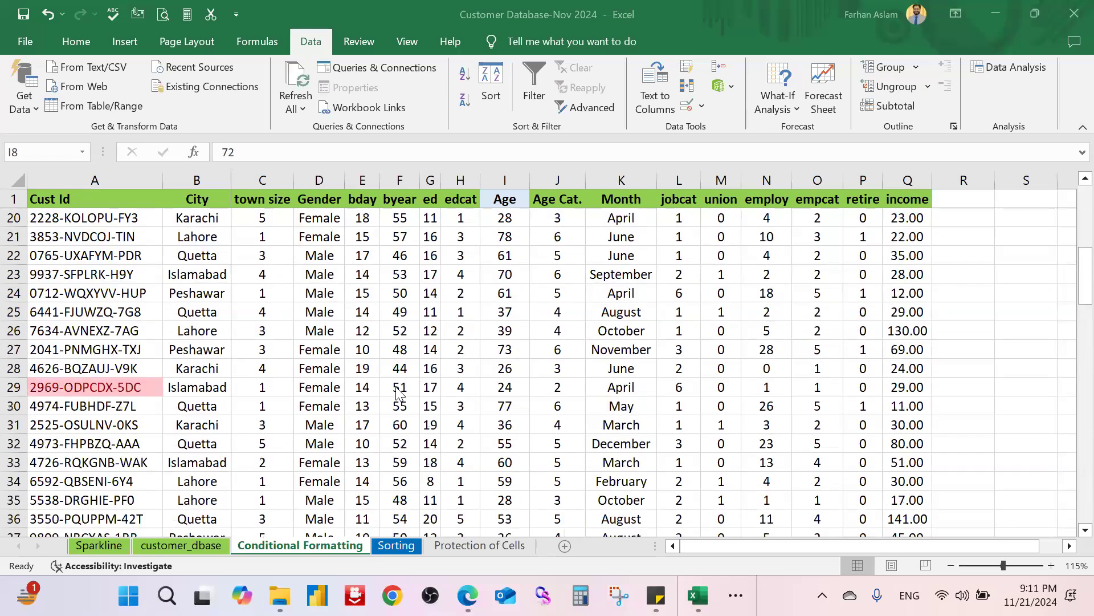
left_click(190, 543)
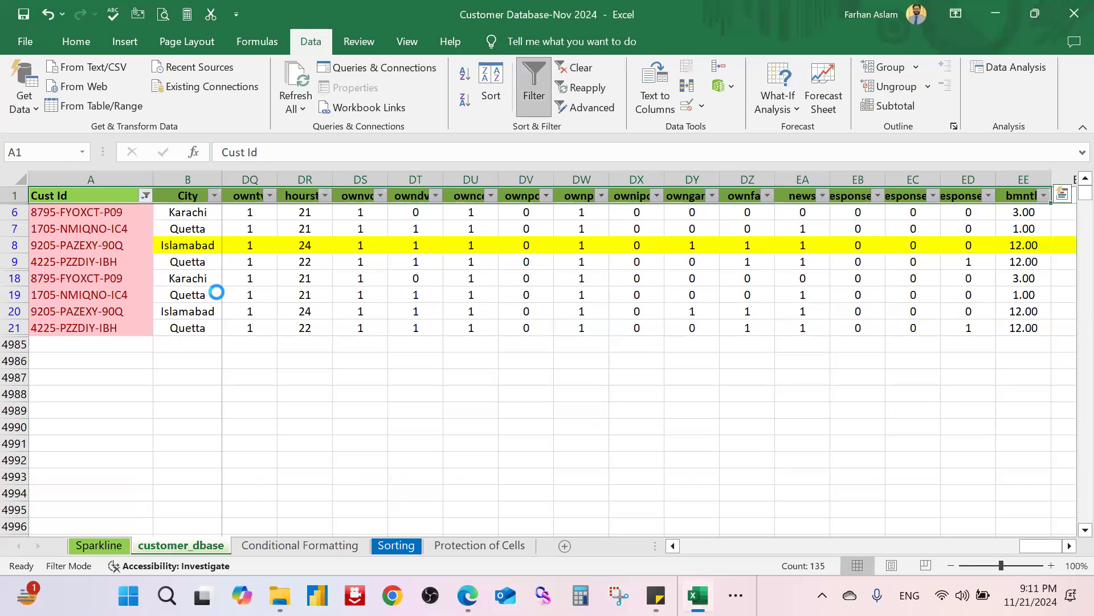
Step: Check (Select All) in the Cust Id filter so every customer row shows, then view the Review and View tabs
left_click(63, 393)
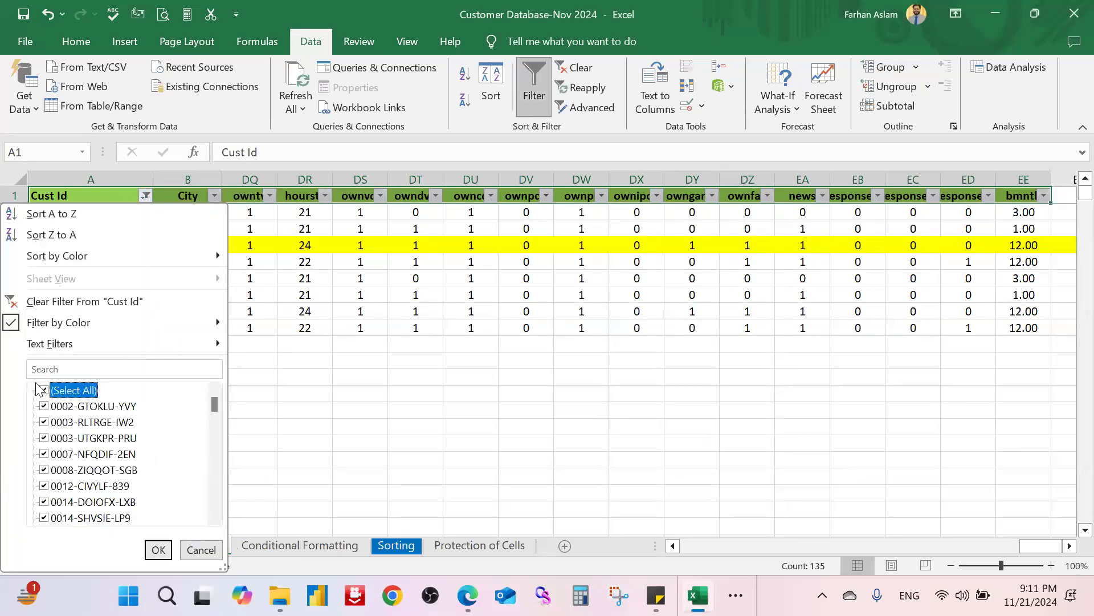
left_click(158, 550)
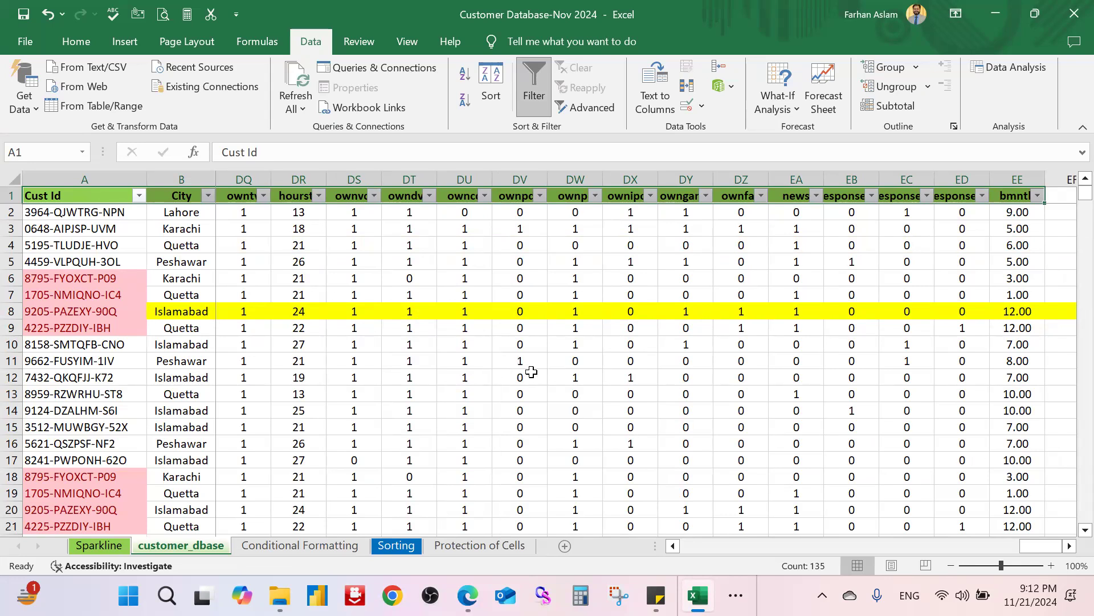
left_click(353, 46)
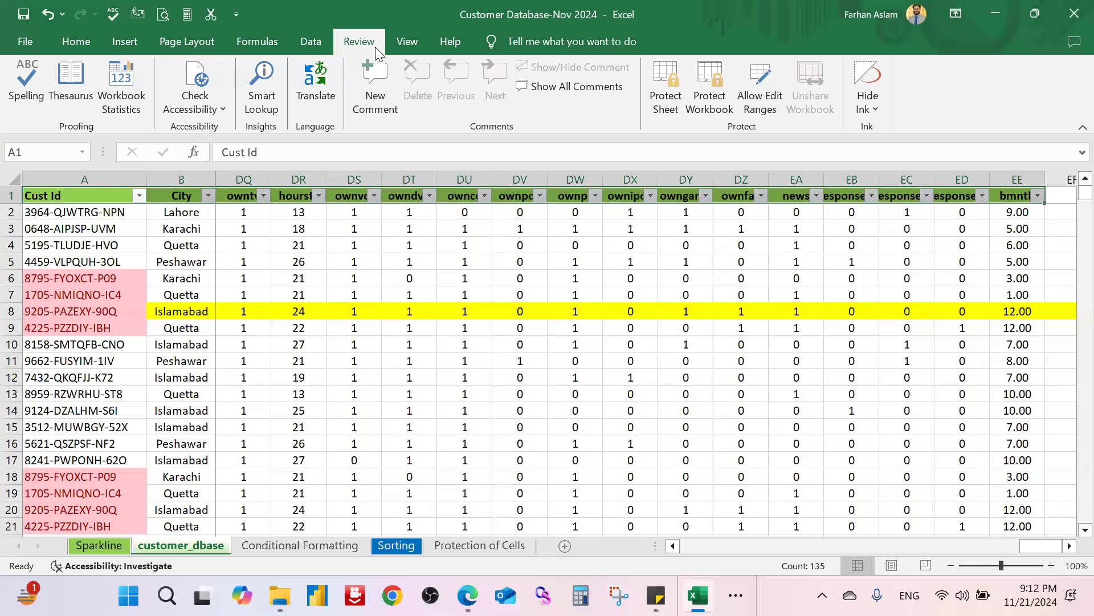
left_click(407, 45)
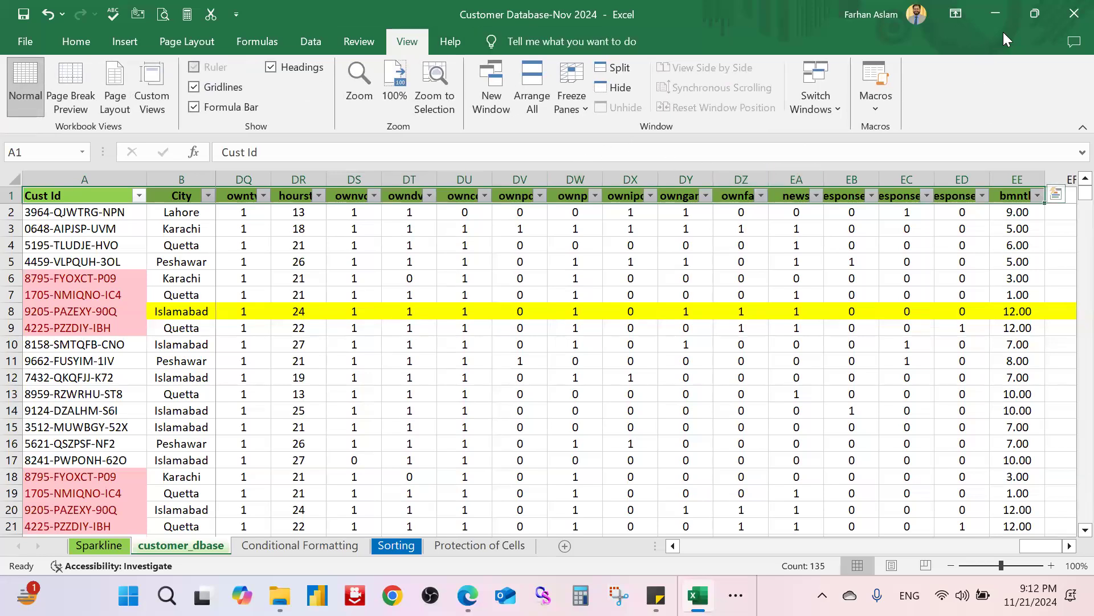
Step: Minimize Excel and the Google Drive browser window to reveal the Planner folder
left_click(996, 12)
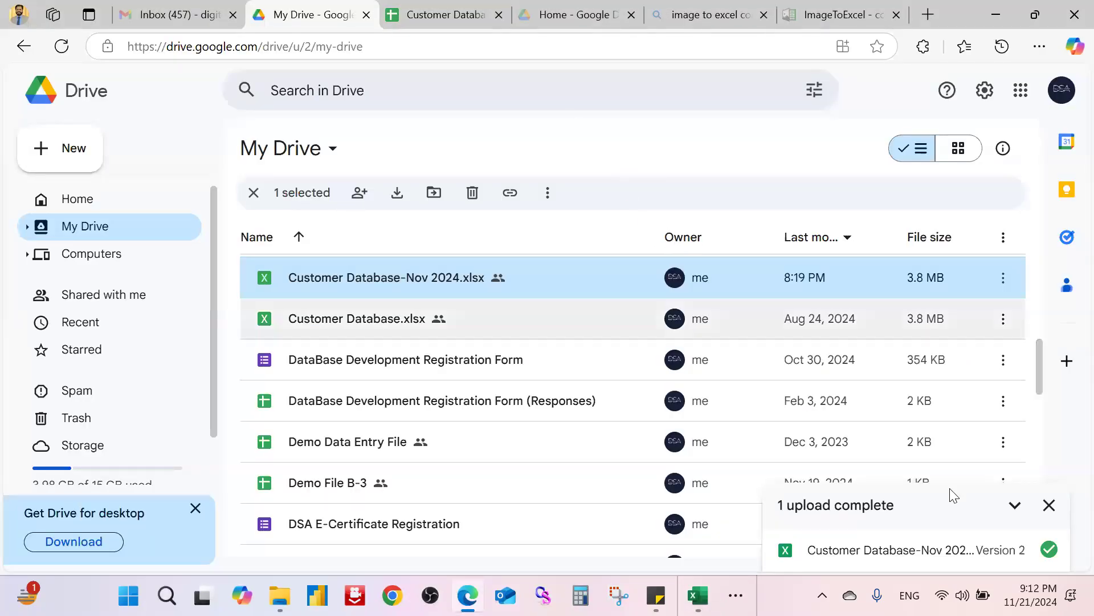
left_click(996, 15)
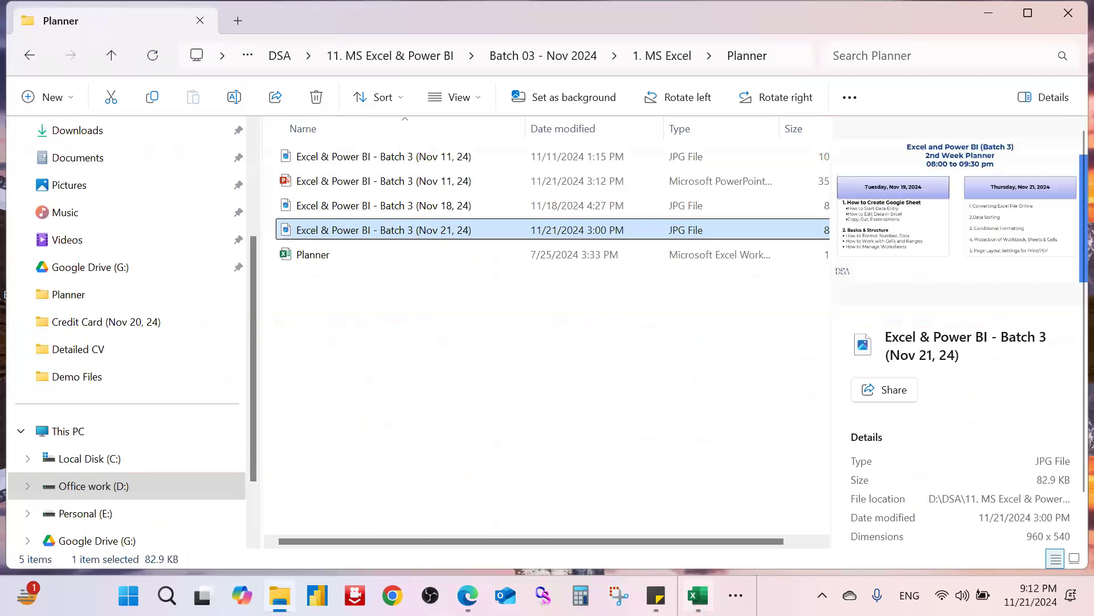
mouse_move(698, 595)
left_click(695, 511)
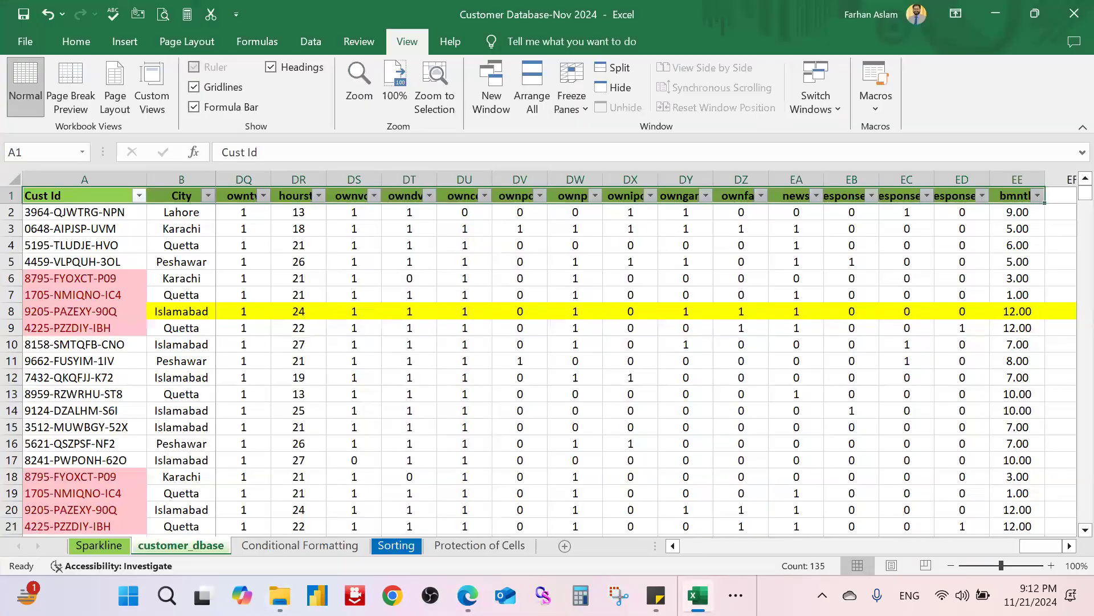
left_click(456, 361)
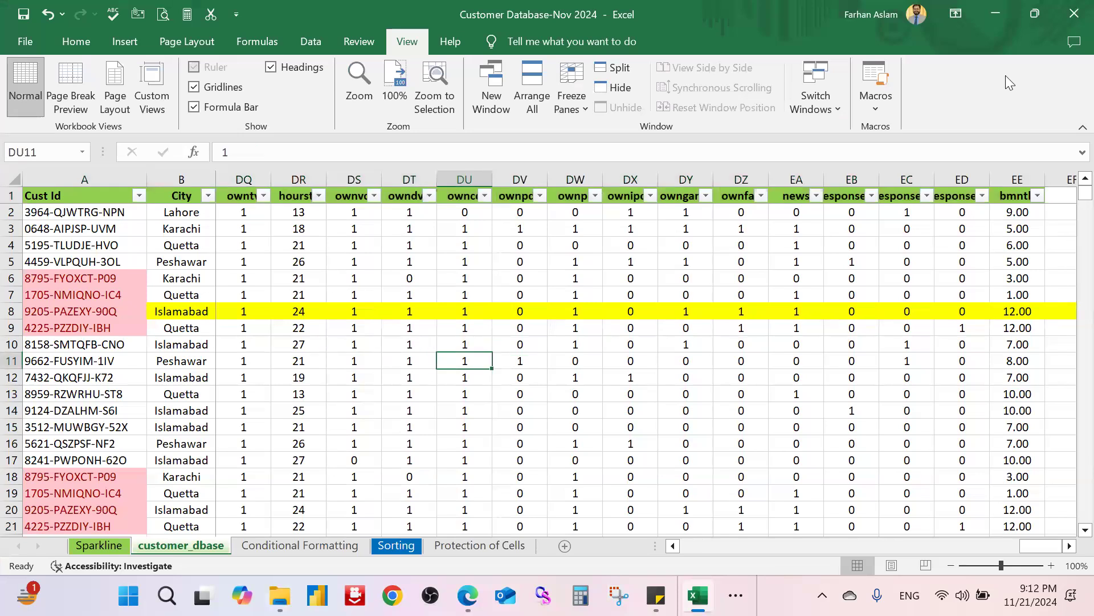
left_click(1006, 24)
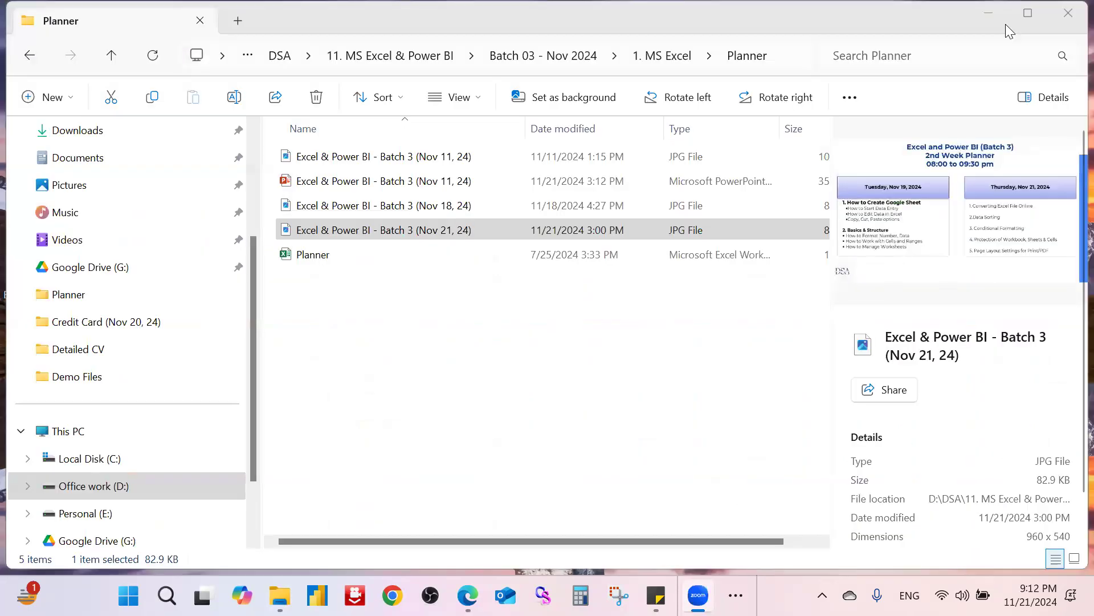
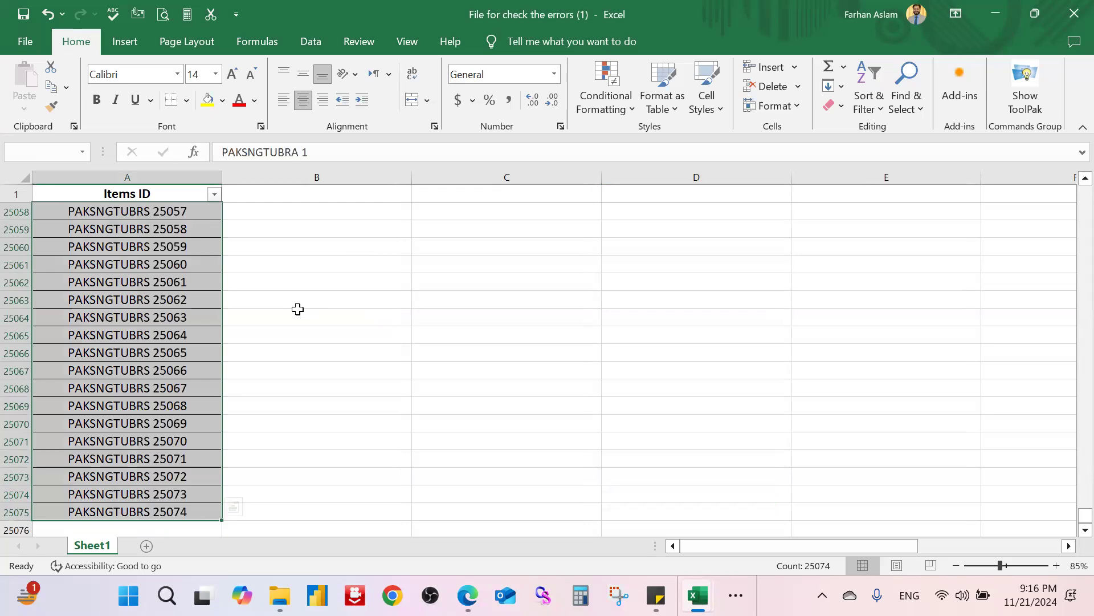
Step: Open the Conditional Formatting menu for the selected Items ID values A2:A25075
left_click(614, 108)
Step: Flag duplicate Items IDs with Light Red Fill and Dark Red Text, then click cell A25043
mouse_move(675, 141)
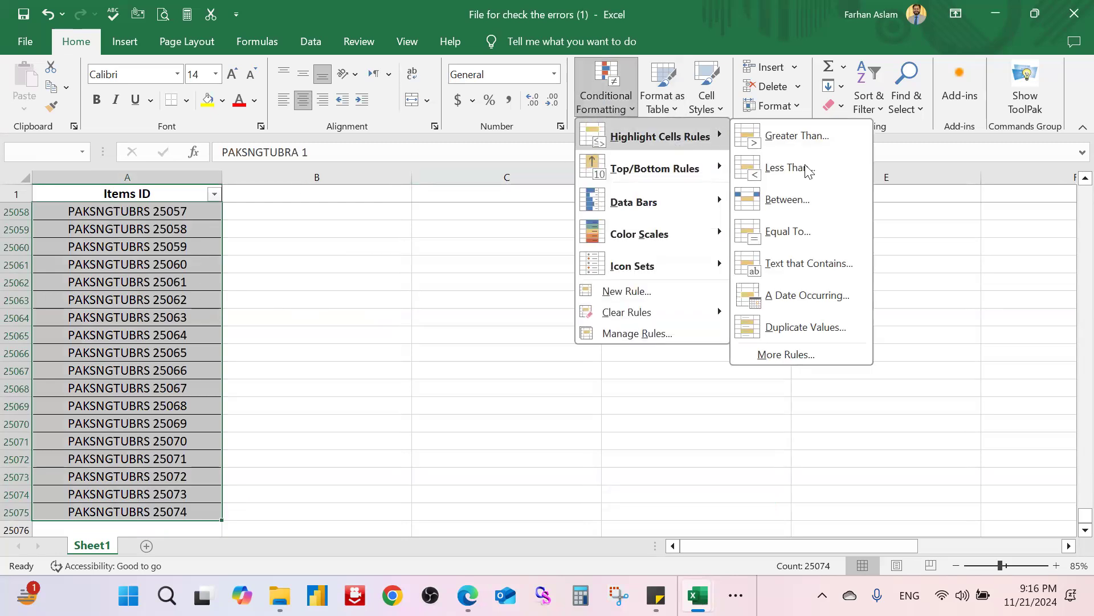
left_click(798, 328)
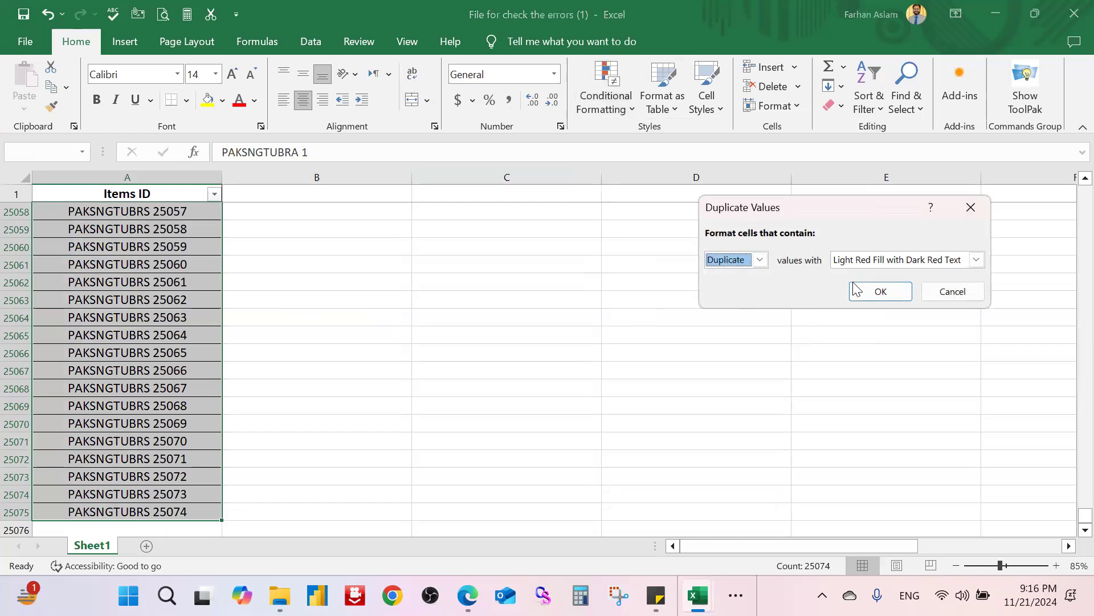
left_click(882, 292)
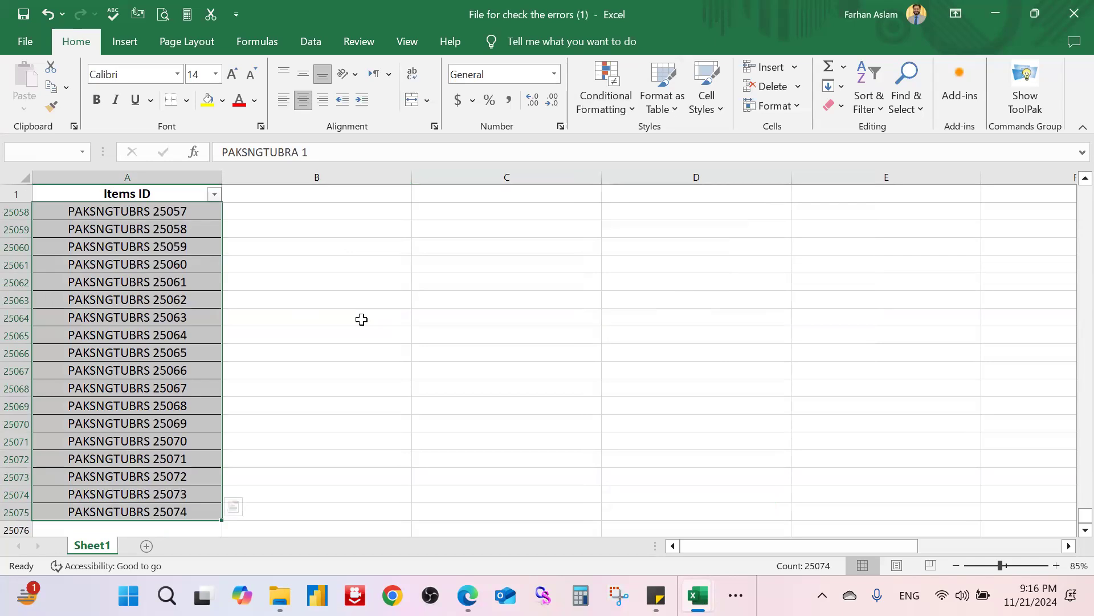
scroll(194, 344, "up", 7)
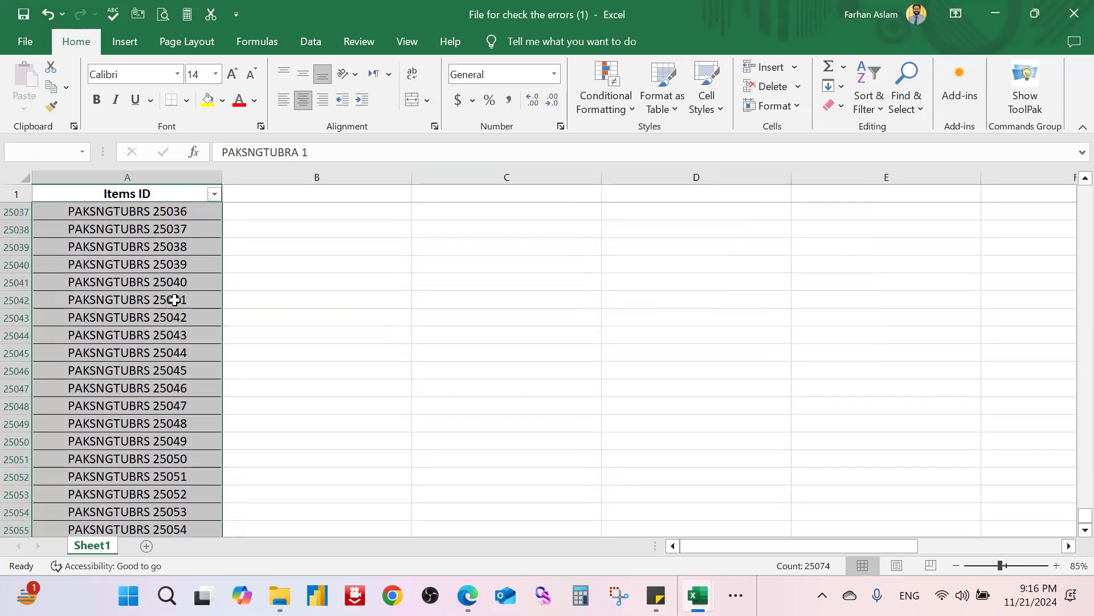
left_click(174, 312)
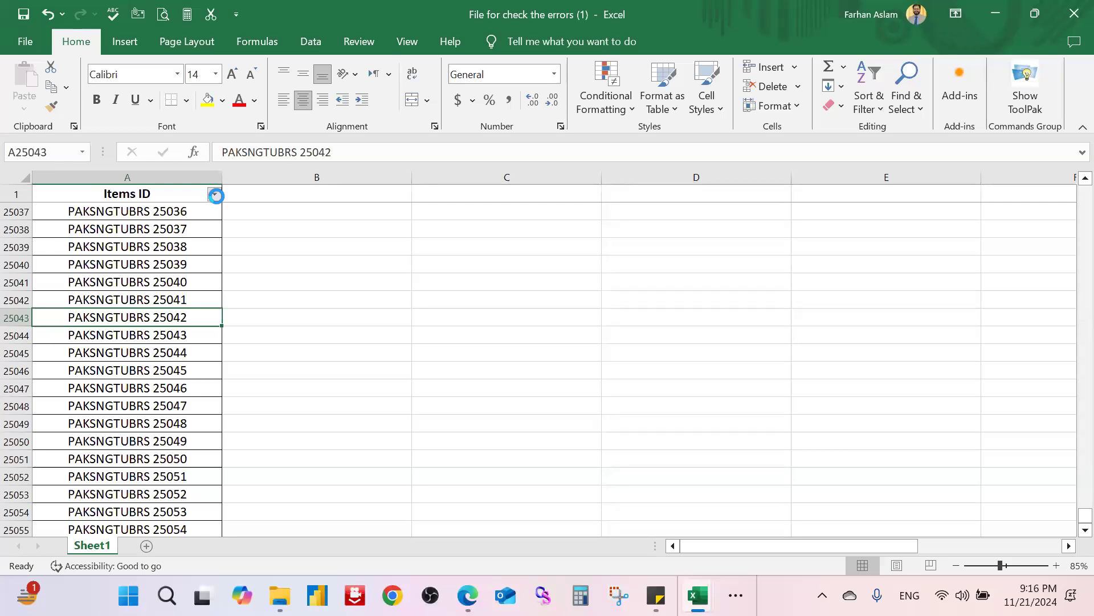
left_click(215, 196)
Step: Custom-sort the Items ID column with Sort On set to Cell Color
mouse_move(213, 258)
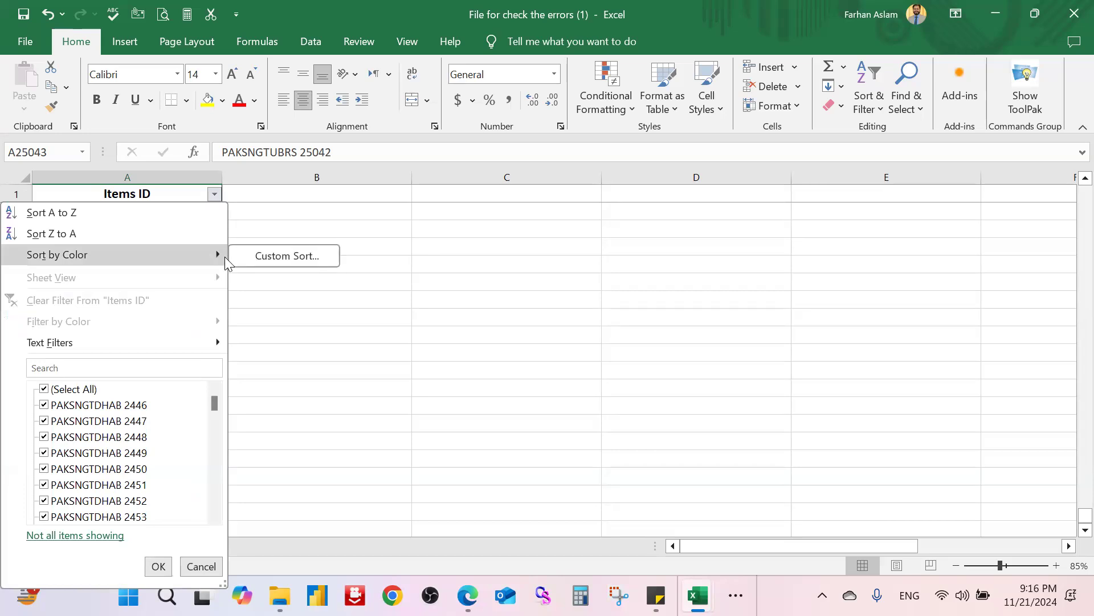
left_click(294, 262)
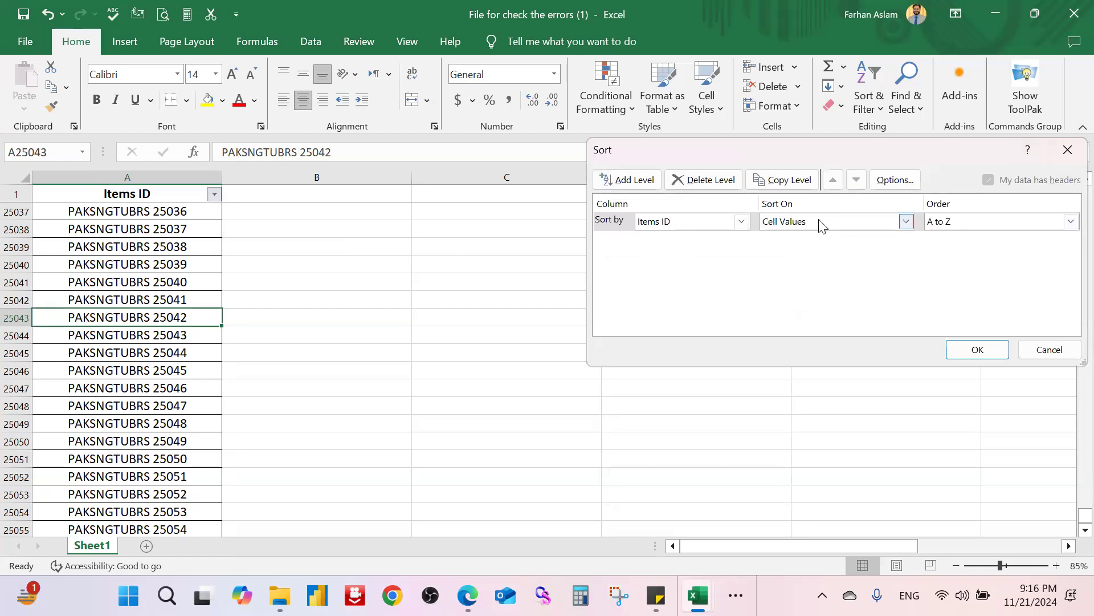
left_click(724, 221)
left_click(724, 221)
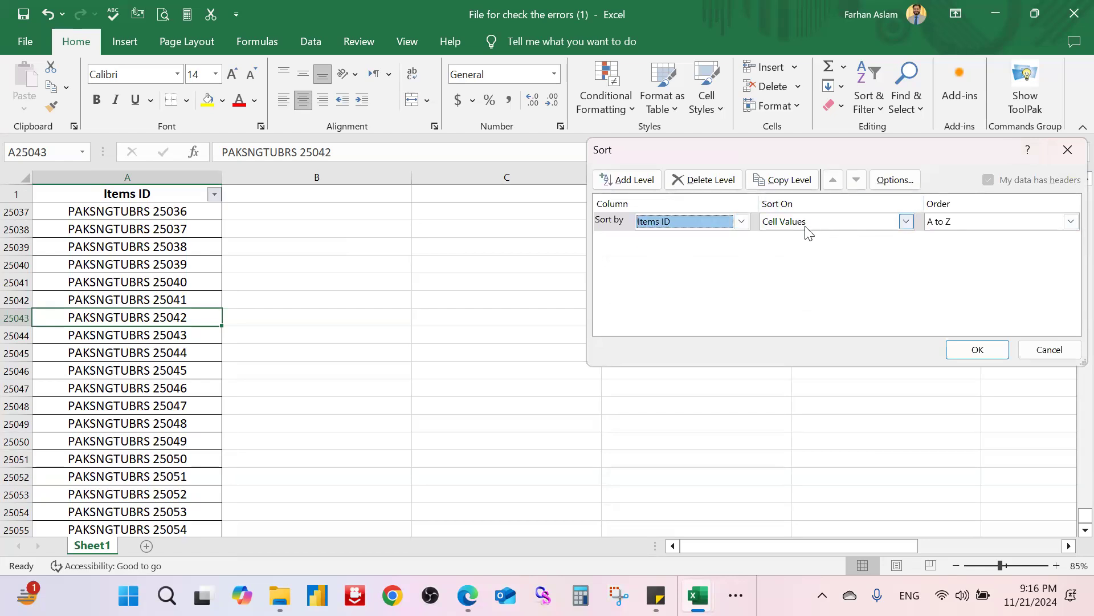
left_click(806, 228)
left_click(803, 249)
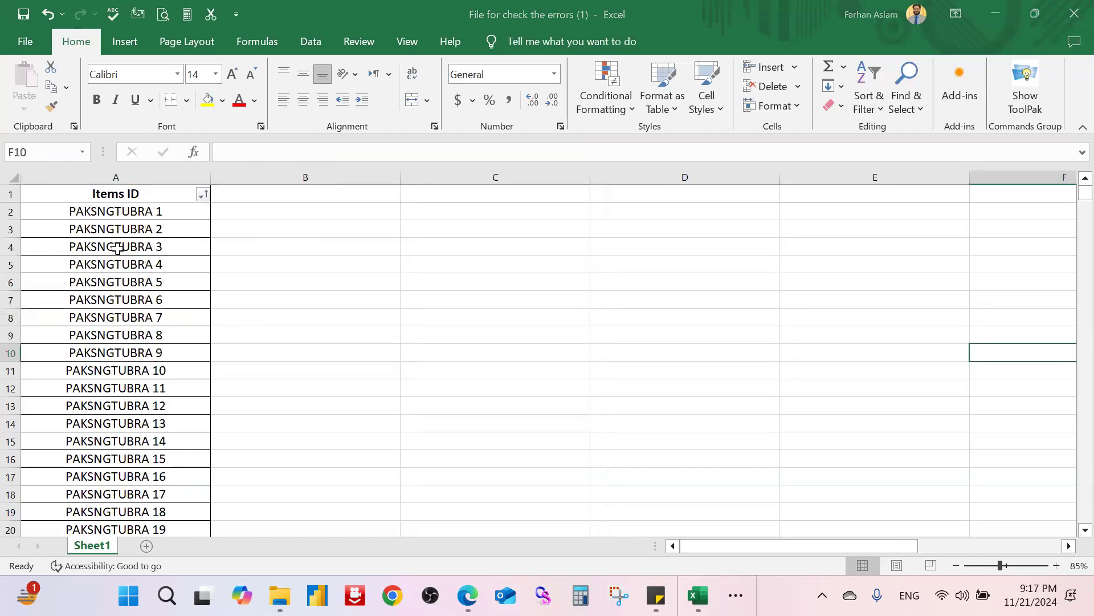
left_click(151, 213)
left_click(204, 194)
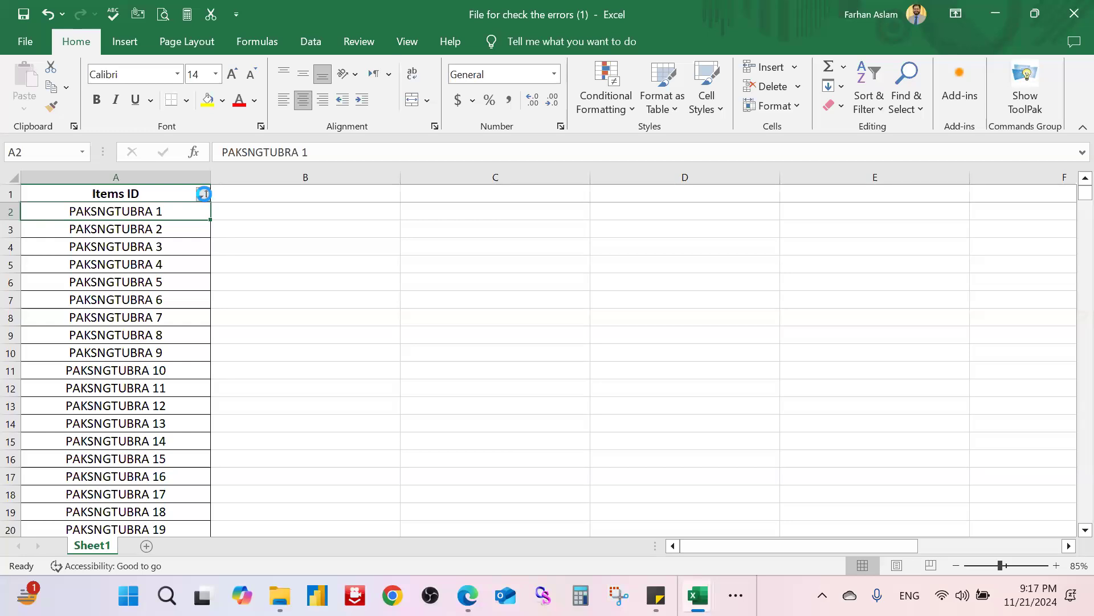
left_click(204, 194)
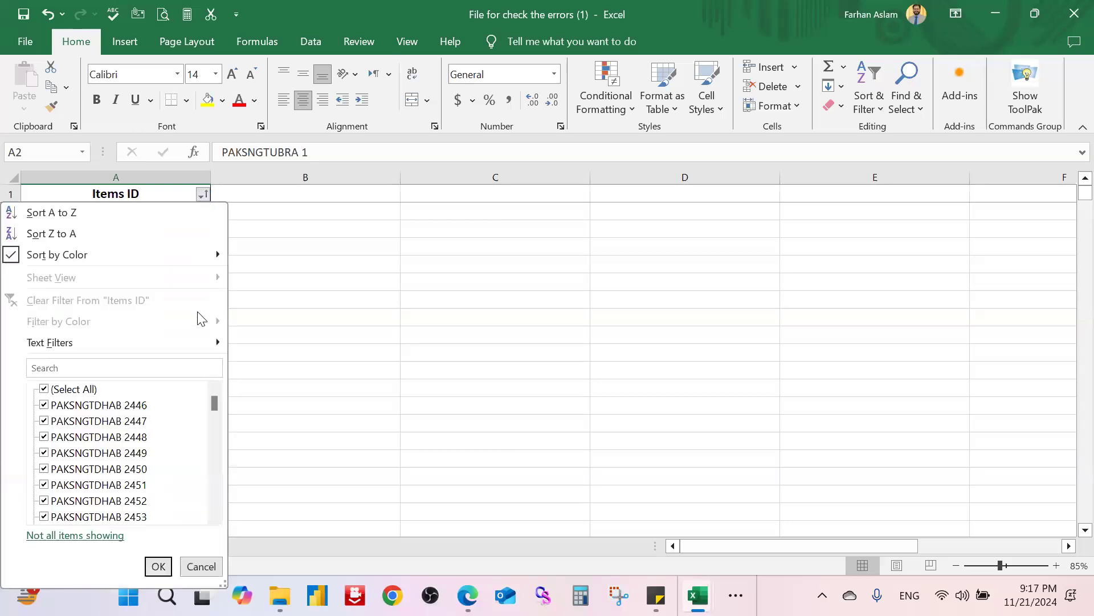
mouse_move(202, 263)
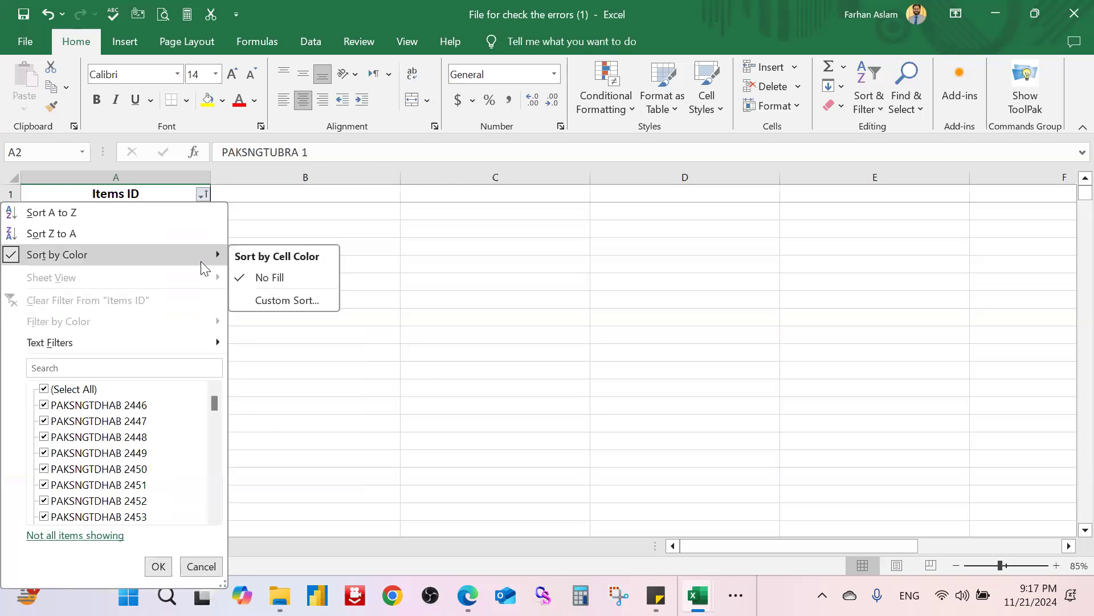
left_click(364, 329)
scroll(153, 303, "down", 4)
scroll(153, 303, "up", 4)
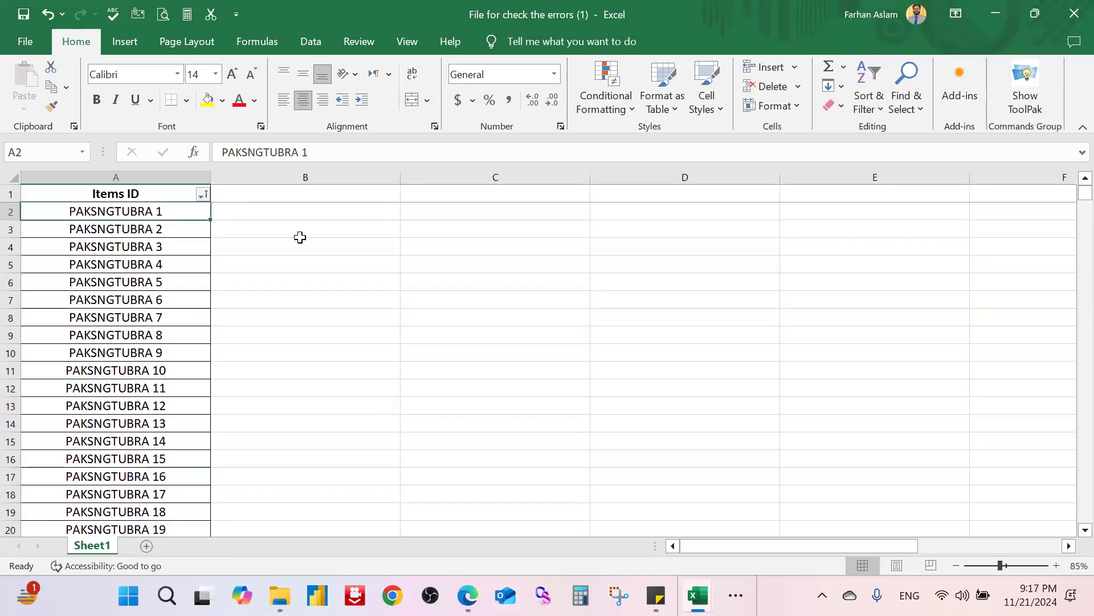
key("ctrl+Down")
key("ctrl+Up")
key("Down")
key("ctrl+Down")
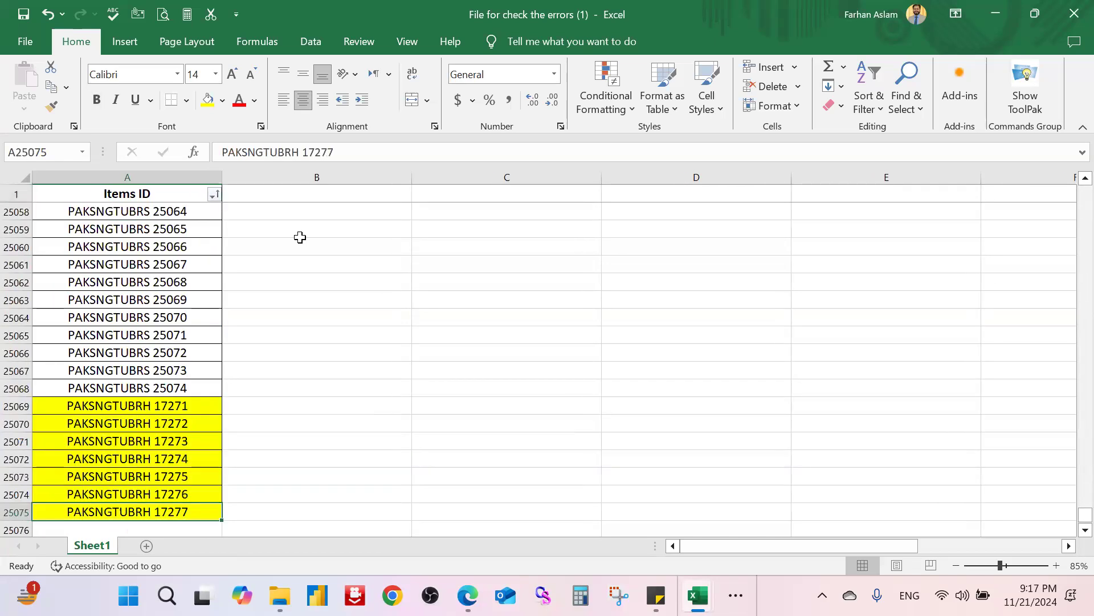
key("Down")
key("Up")
key("Up")
key("Up")
key("Up")
key("Up")
key("Up")
key("Up")
key("Up")
key("Down")
key("ctrl+Up")
key("Down")
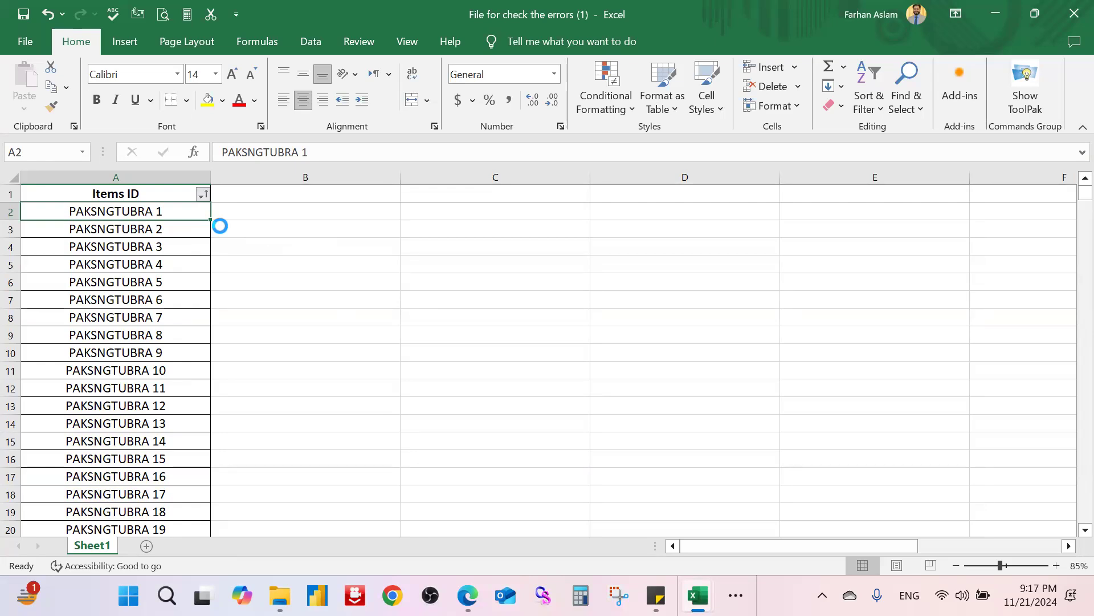
Step: Run Remove Duplicates on the Items ID column and confirm none were found
left_click(344, 249)
key("ctrl+shift+Down")
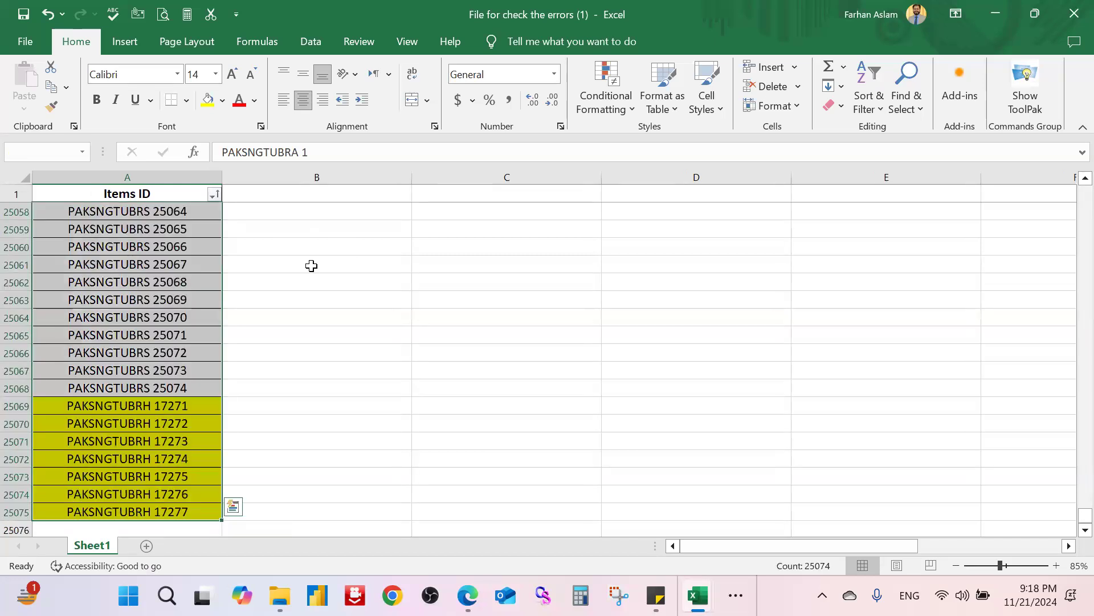
left_click(308, 42)
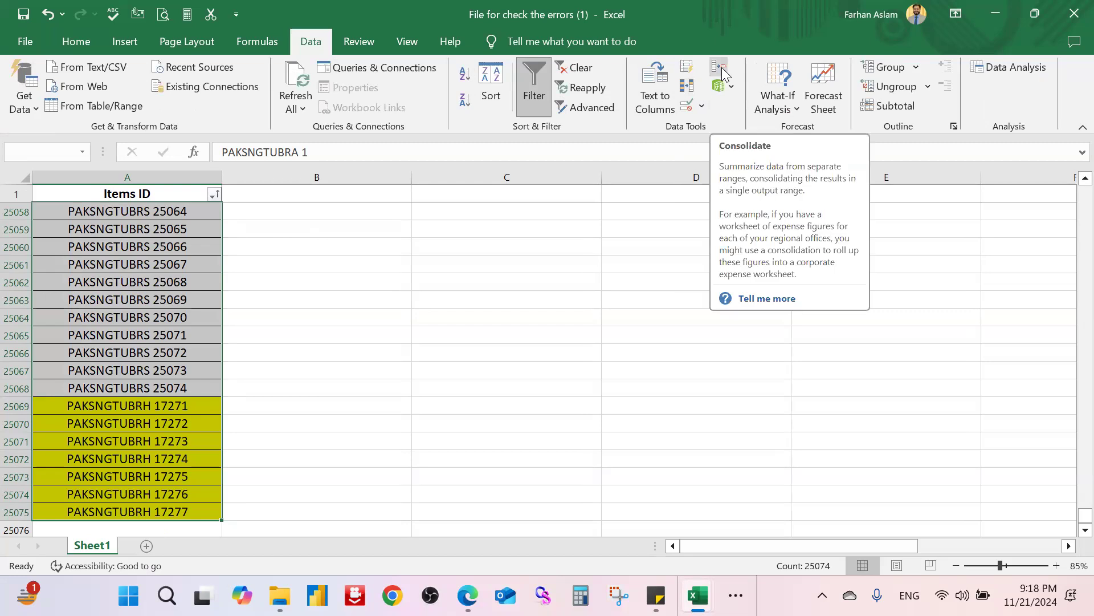
left_click(687, 86)
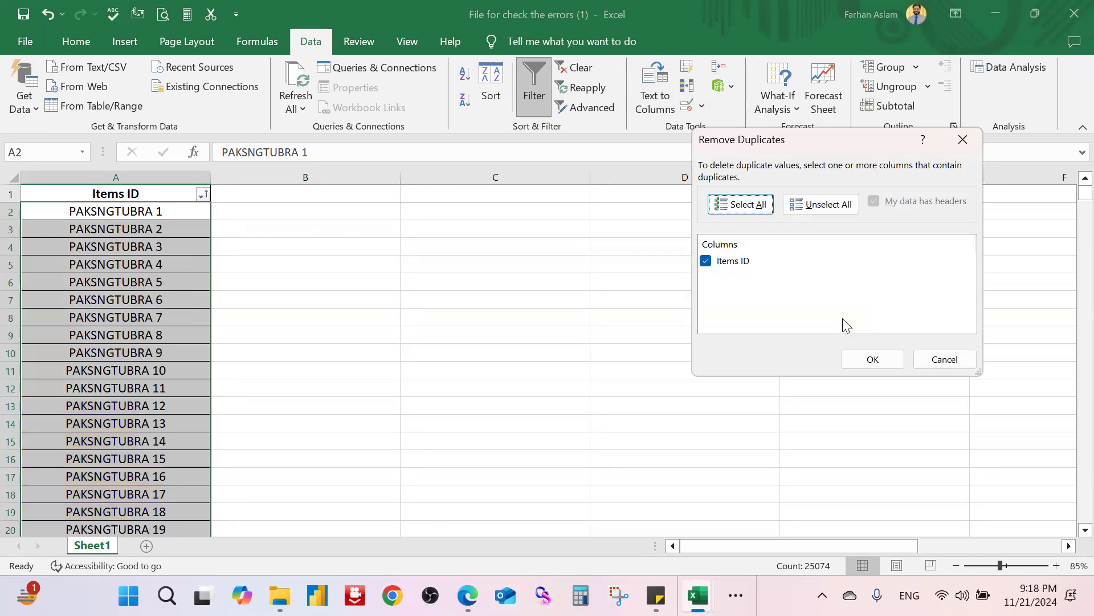
left_click(873, 360)
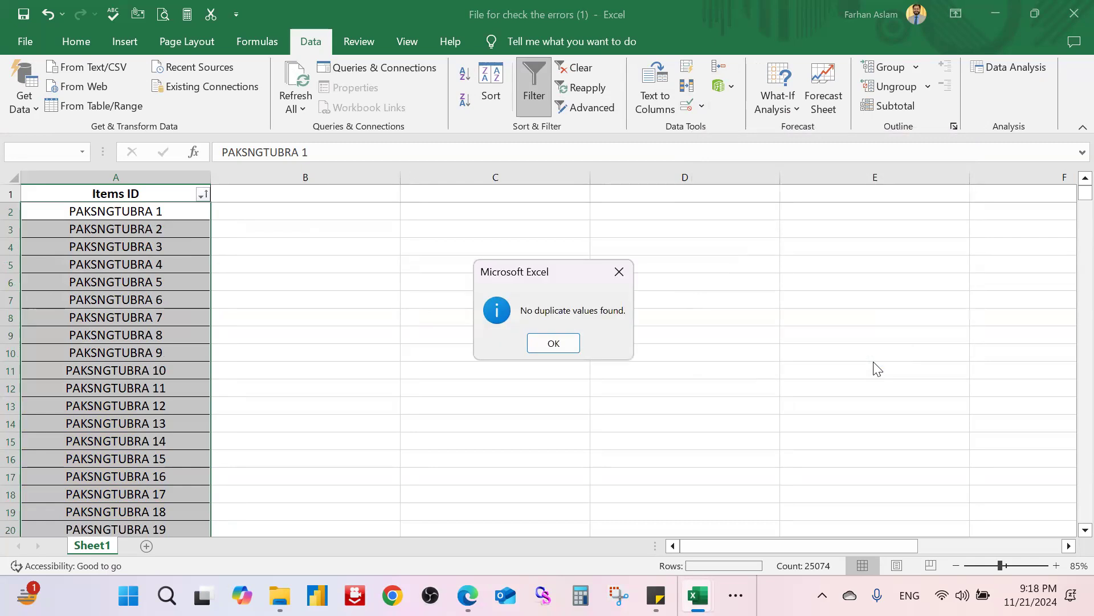
left_click(570, 347)
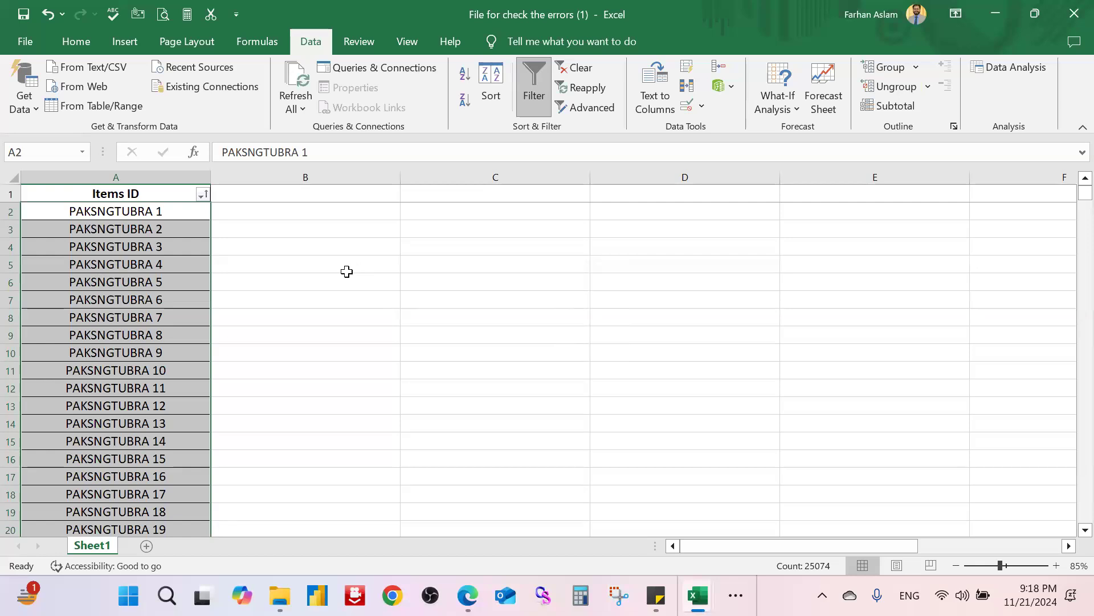
Step: Repeat Remove Duplicates on Items ID, again finding no duplicates, and deselect
left_click(688, 88)
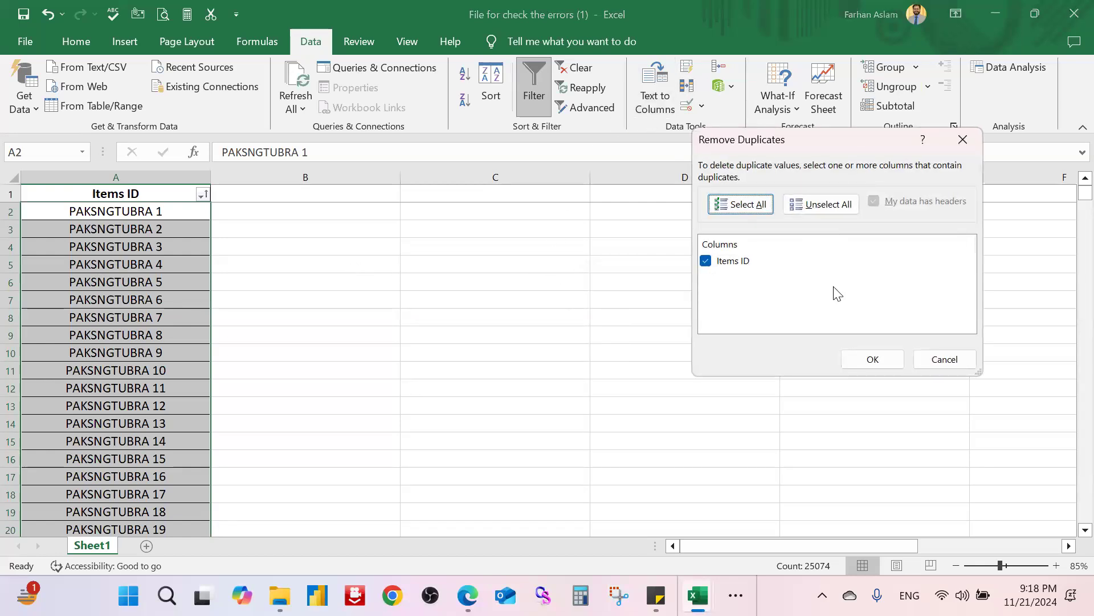
left_click(850, 357)
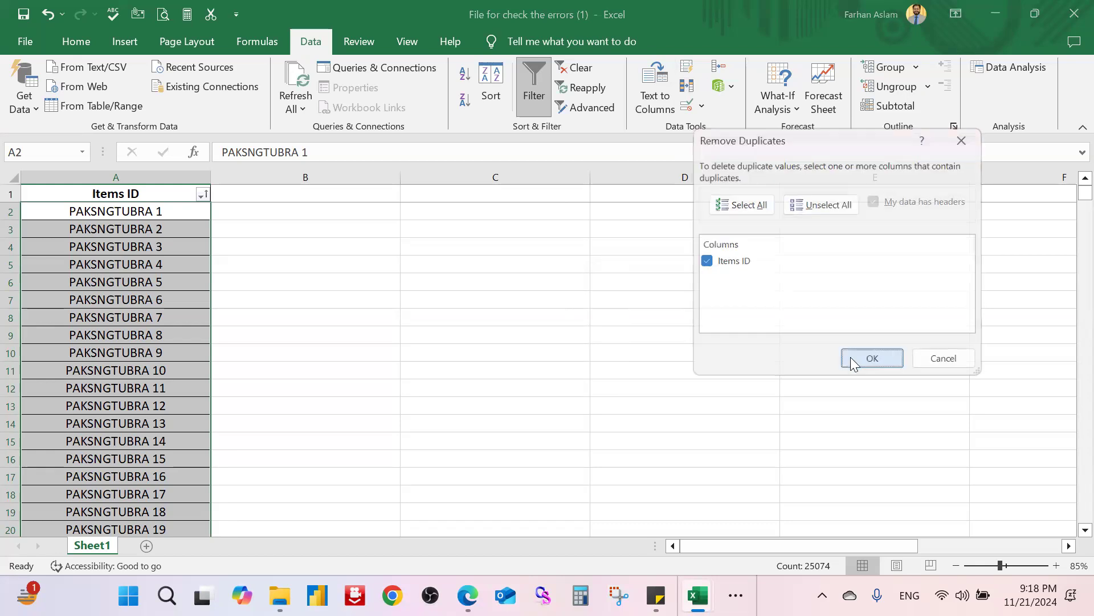
left_click(554, 343)
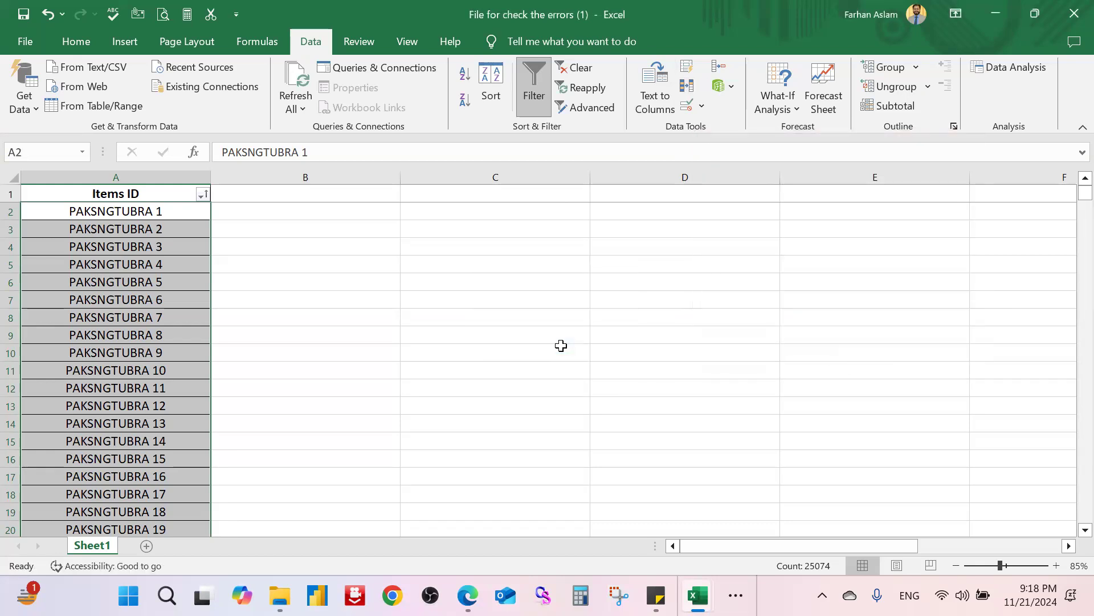
left_click(562, 346)
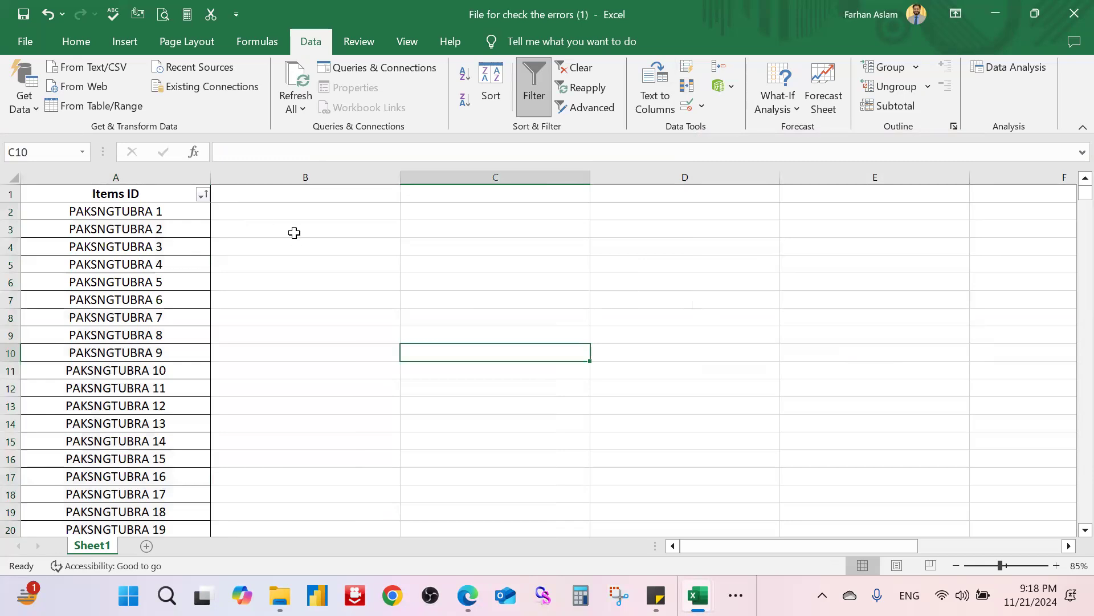
Step: Undo the colour sort and copy ID PAKSNGTUBRS 25062 near the bottom of column A
scroll(188, 301, "down", 20)
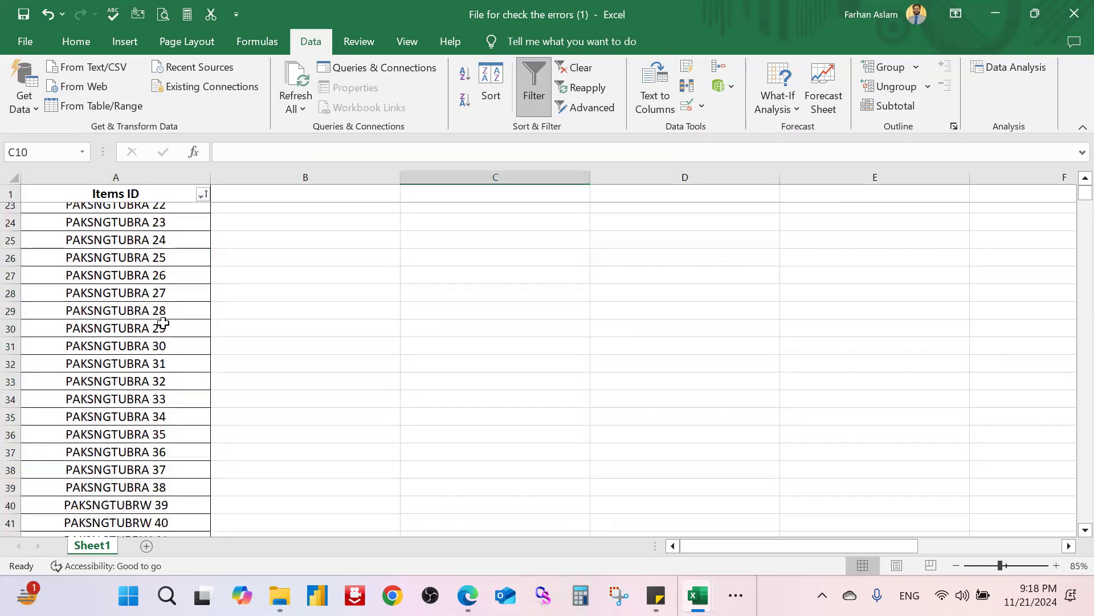
scroll(156, 319, "down", 5)
scroll(165, 302, "up", 20)
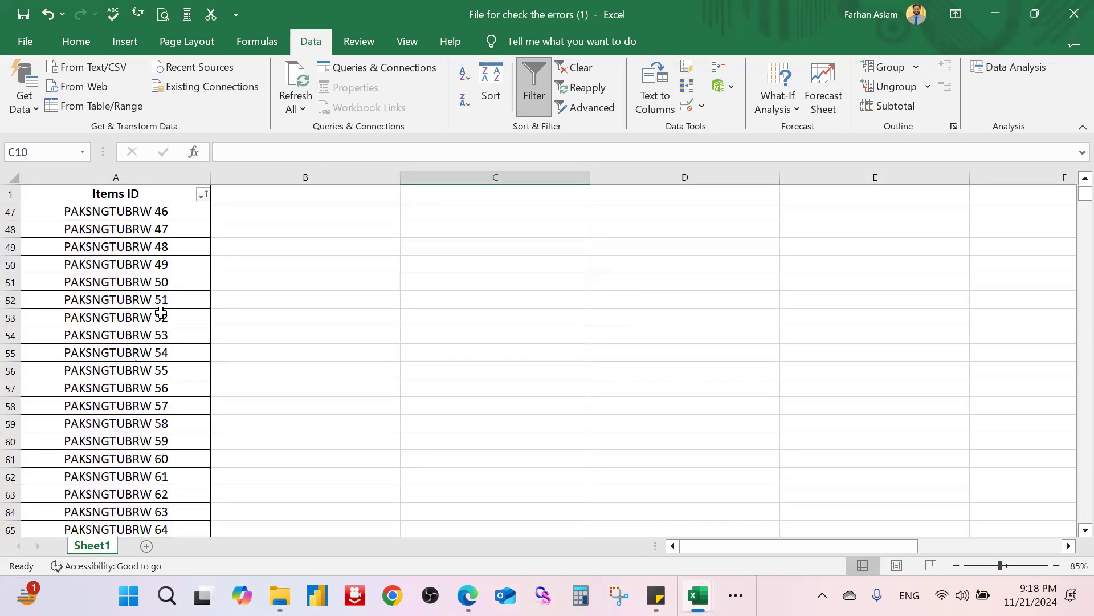
key("ctrl+z")
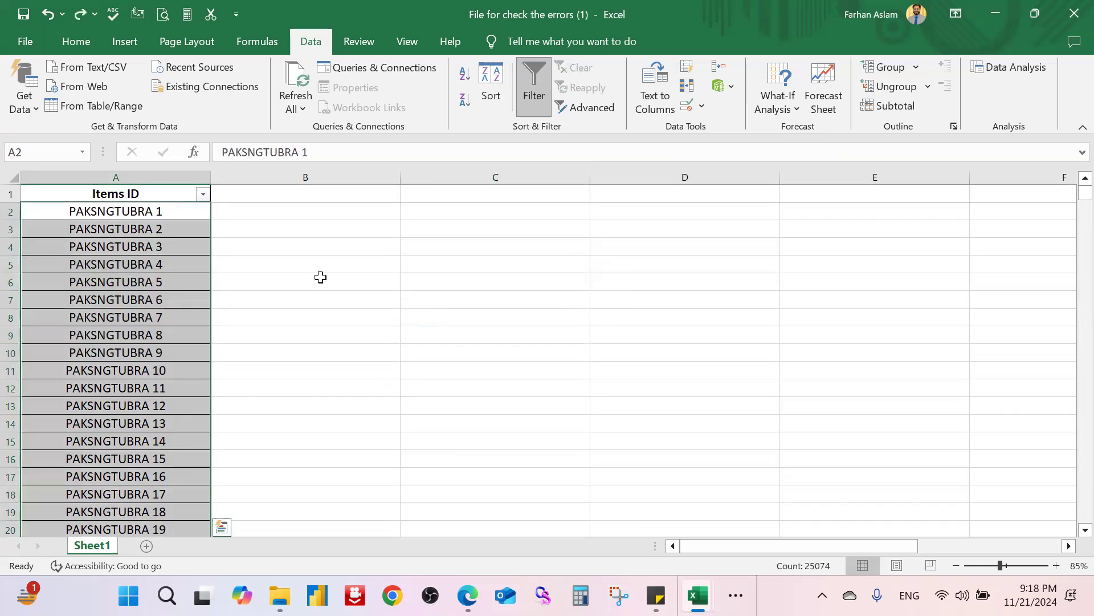
left_click(320, 277)
left_click(98, 312)
key("ctrl+Down")
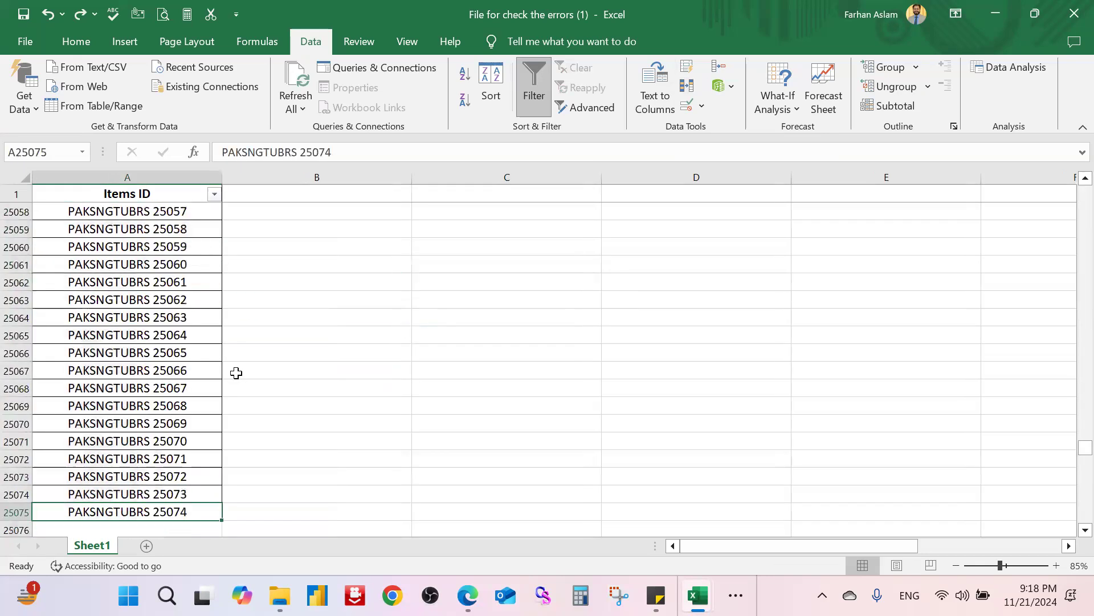
key("Up")
key("Up")
key("Up")
left_click(195, 295)
key("ctrl+c")
Step: Paste PAKSNGTUBRS 25062 into A25034, A25007, A24974 and A24947 as duplicates
scroll(193, 265, "up", 9)
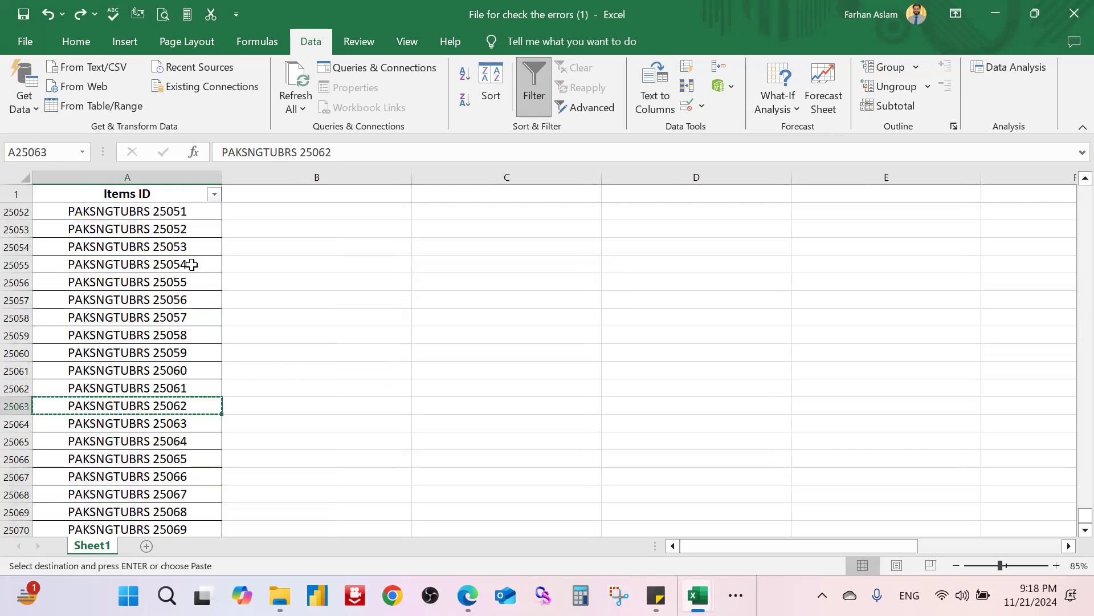
left_click(192, 265)
key("ctrl+v")
left_click(276, 315)
scroll(217, 300, "up", 9)
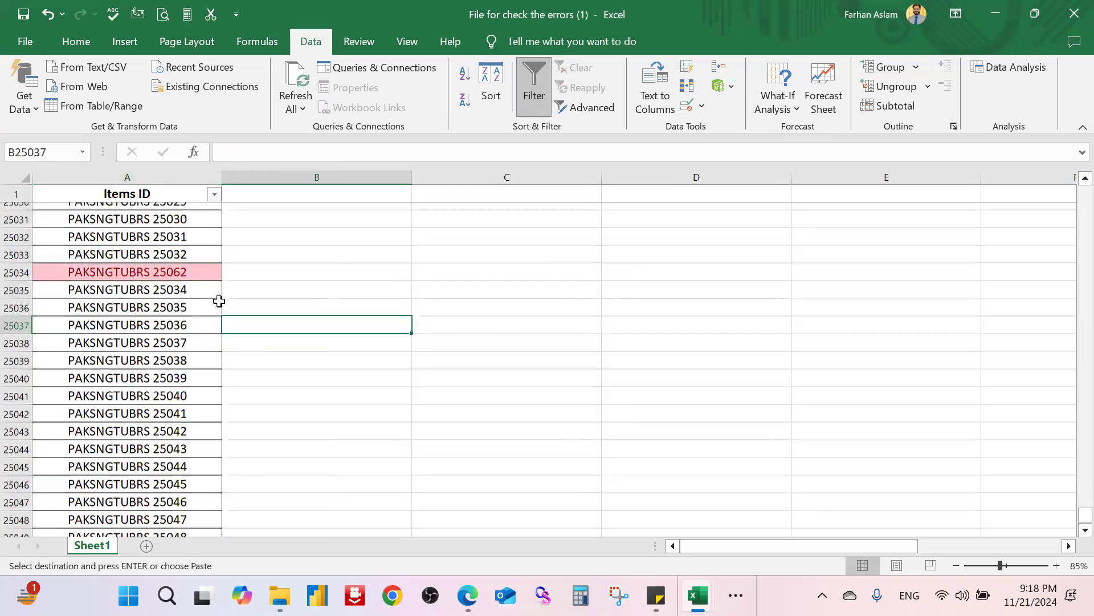
left_click(174, 265)
key("ctrl+v")
scroll(173, 302, "up", 3)
scroll(173, 301, "up", 8)
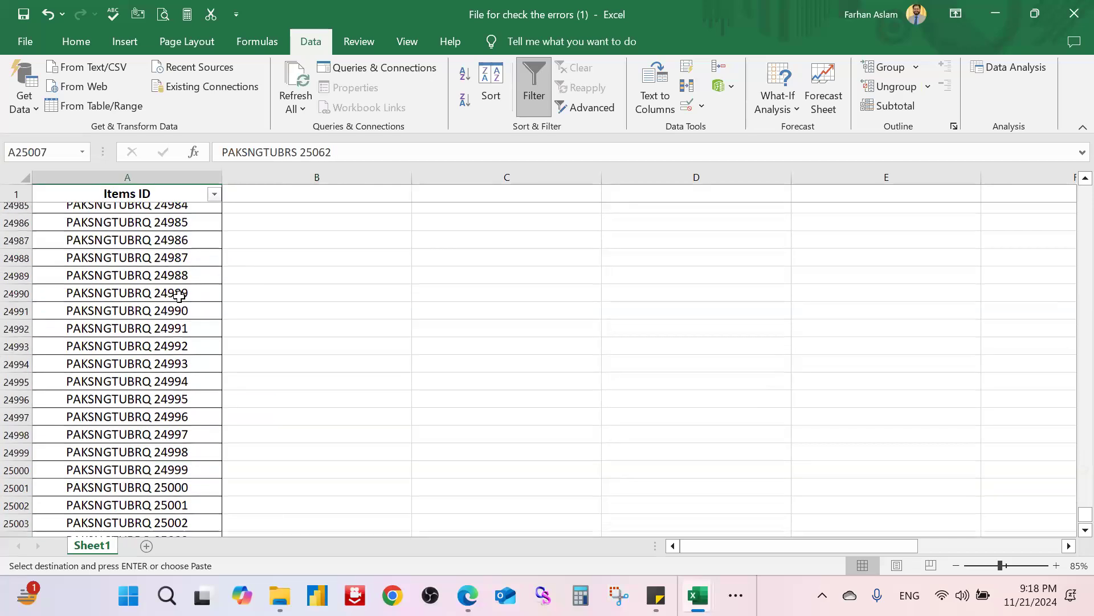
left_click(216, 263)
key("ctrl+v")
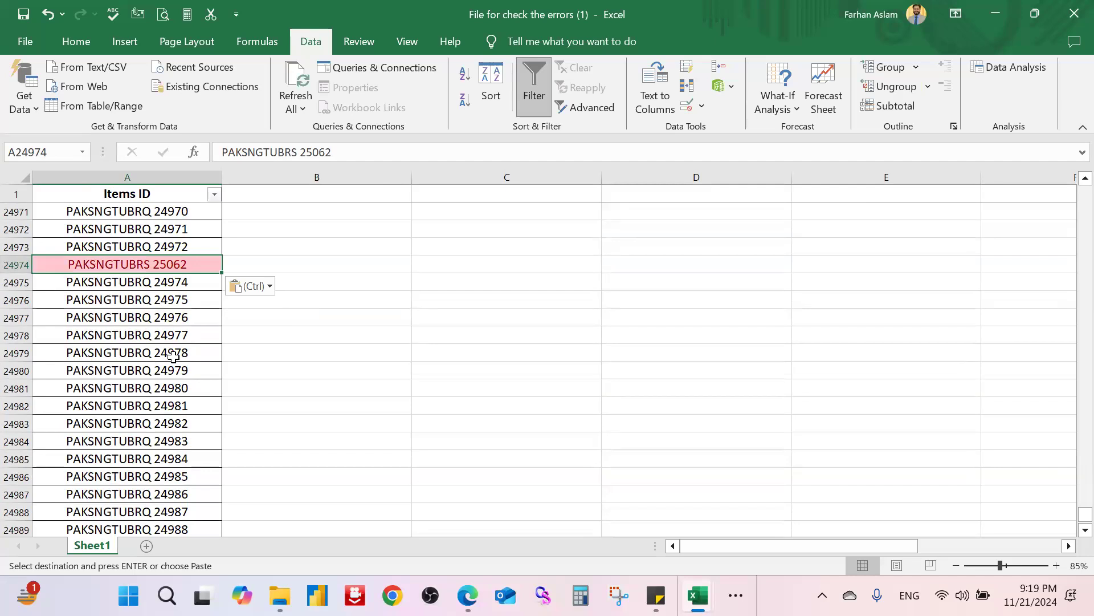
scroll(174, 356, "up", 9)
left_click(211, 263)
key("ctrl+v")
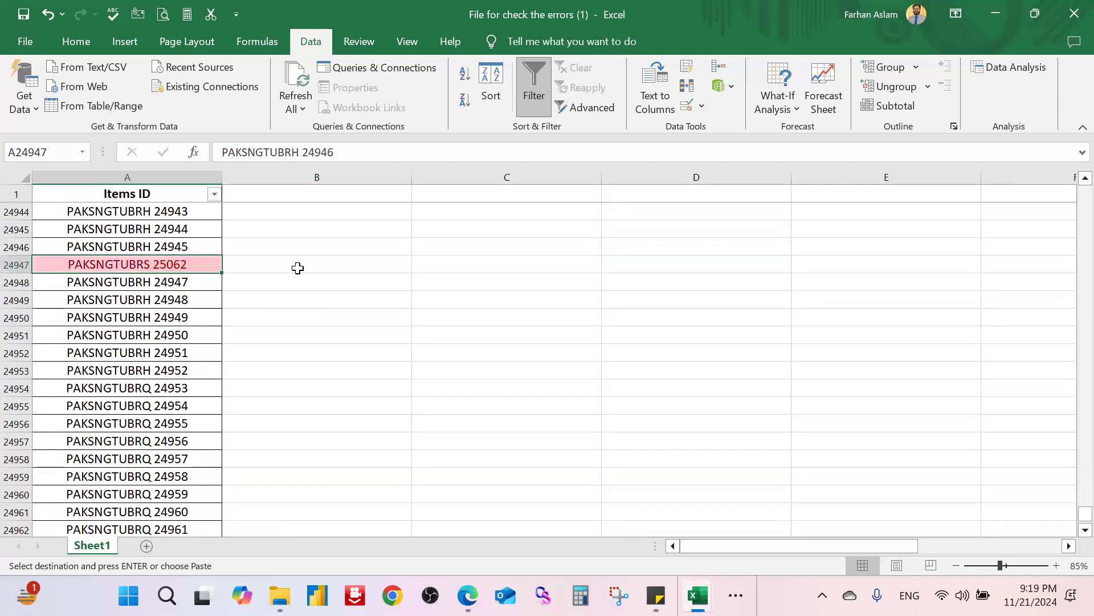
left_click(285, 266)
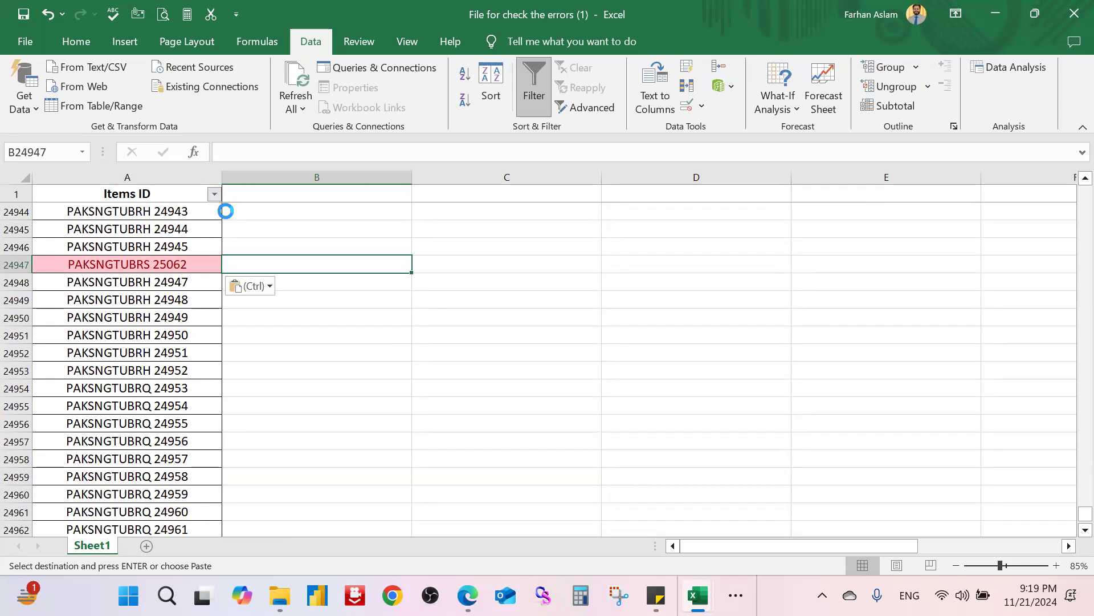
Step: Browse and search the Items ID filter list, then close it without changes
mouse_move(221, 261)
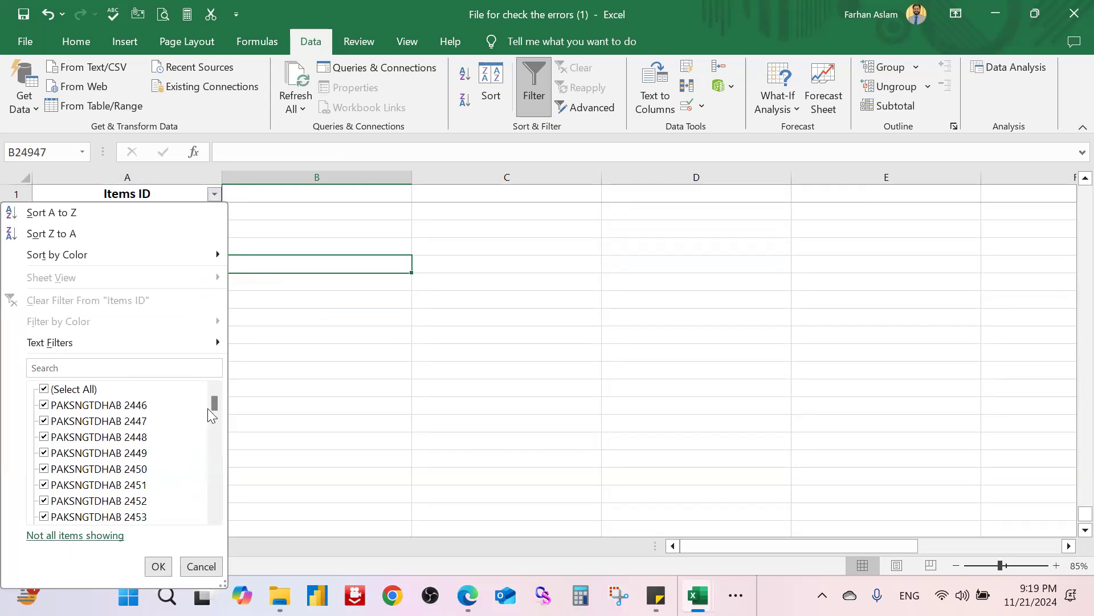
left_click_drag(215, 406, 228, 379)
left_click(144, 366)
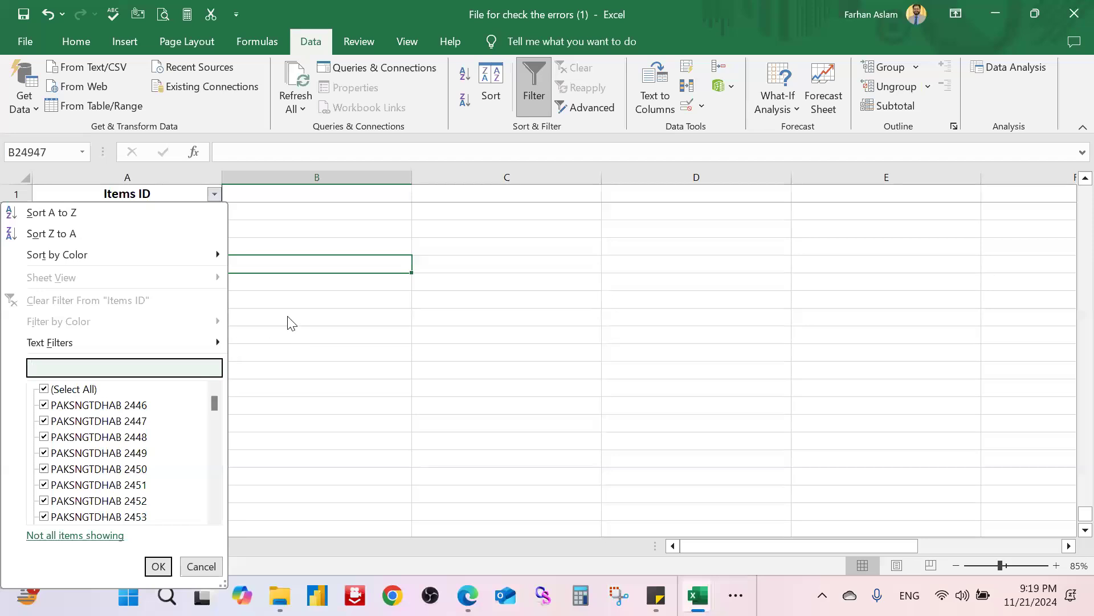
key("Escape")
scroll(181, 300, "up", 4)
scroll(181, 300, "up", 20)
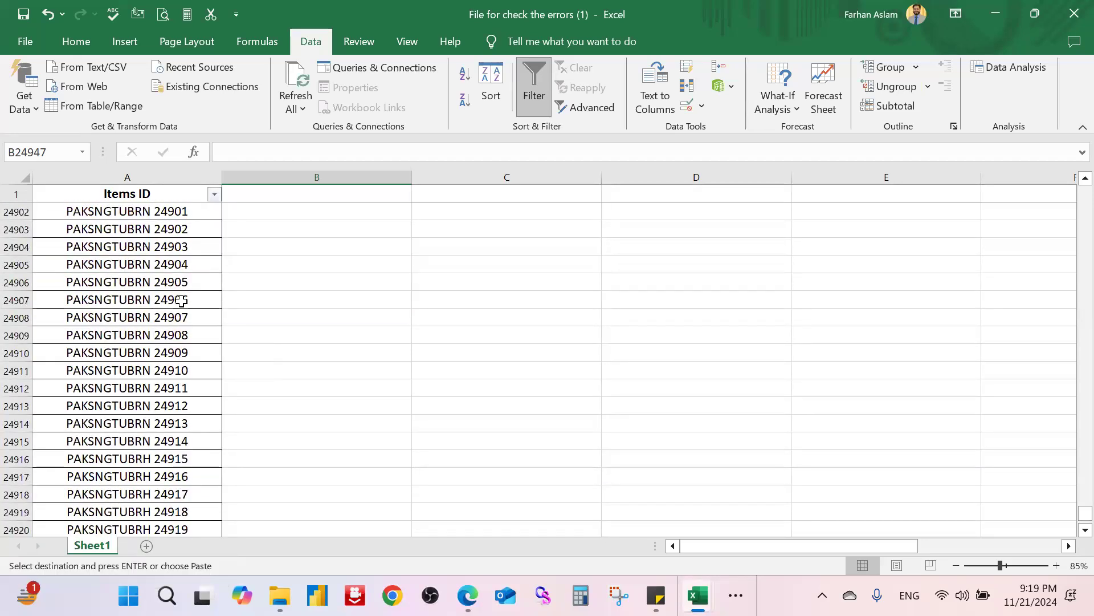
scroll(182, 304, "down", 19)
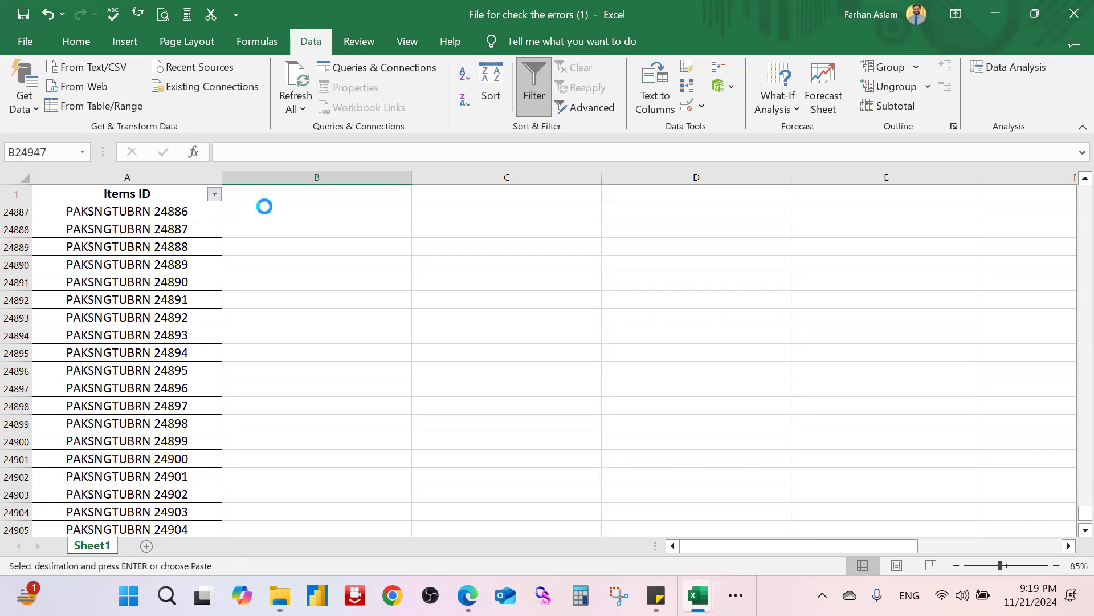
mouse_move(207, 254)
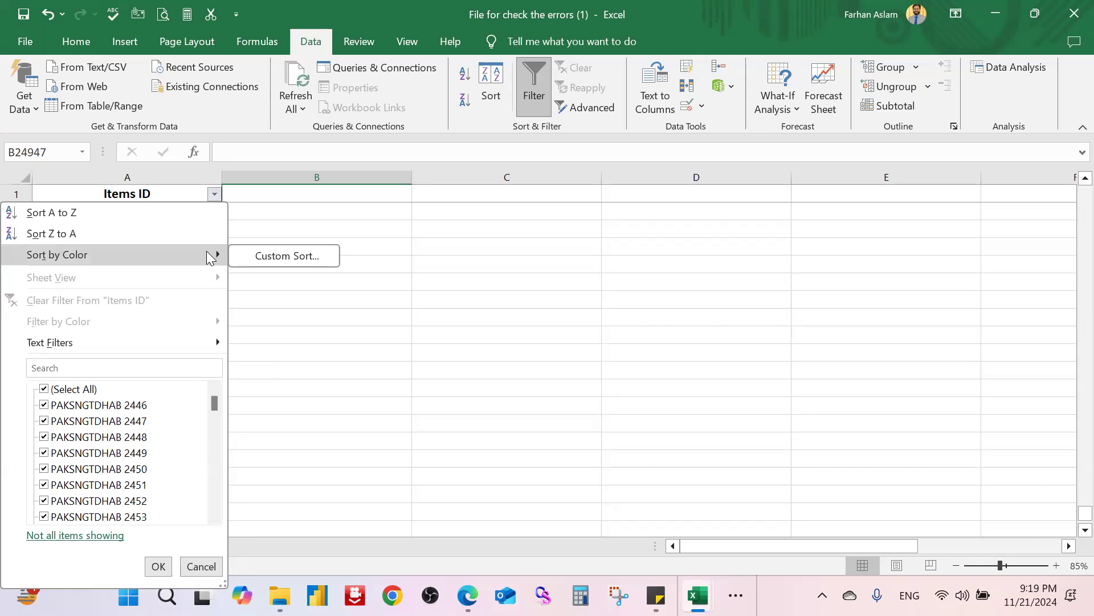
left_click(453, 373)
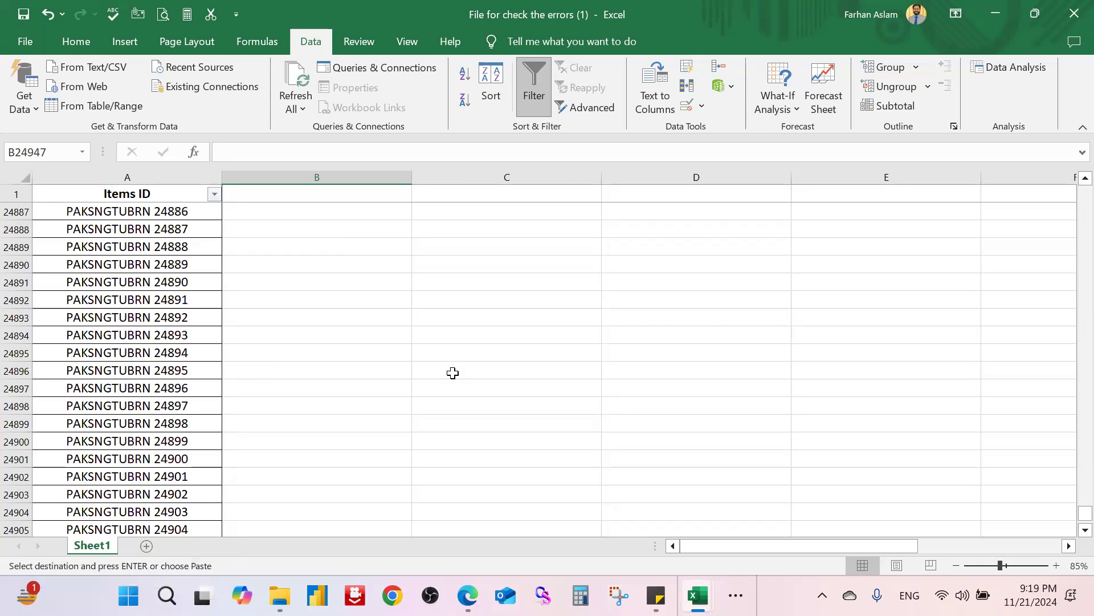
Step: Click empty cells in column C and show the Home formatting commands
left_click(452, 266)
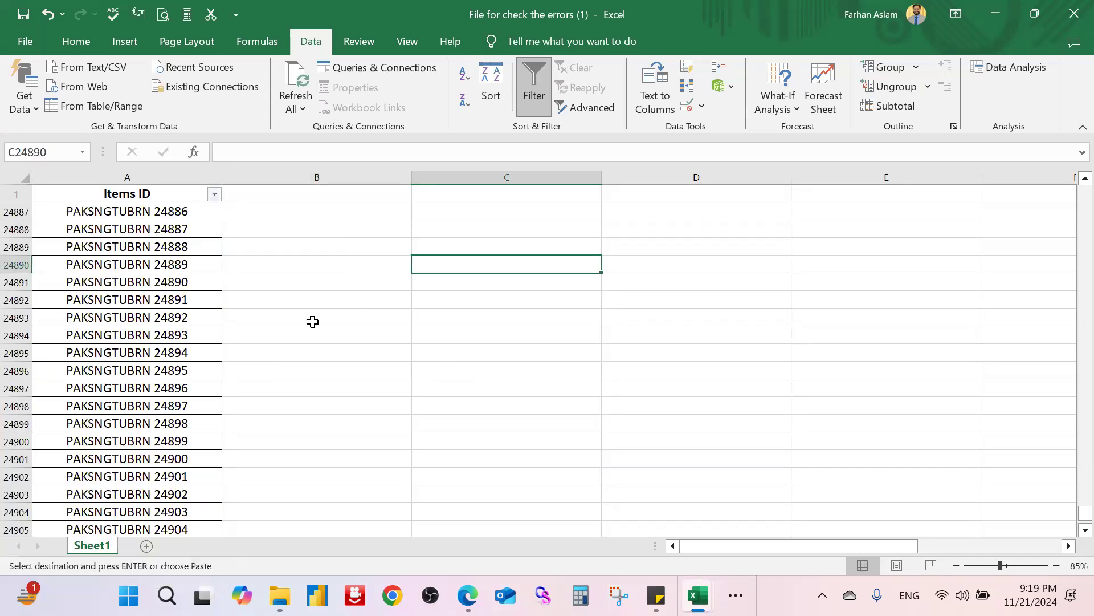
left_click(76, 41)
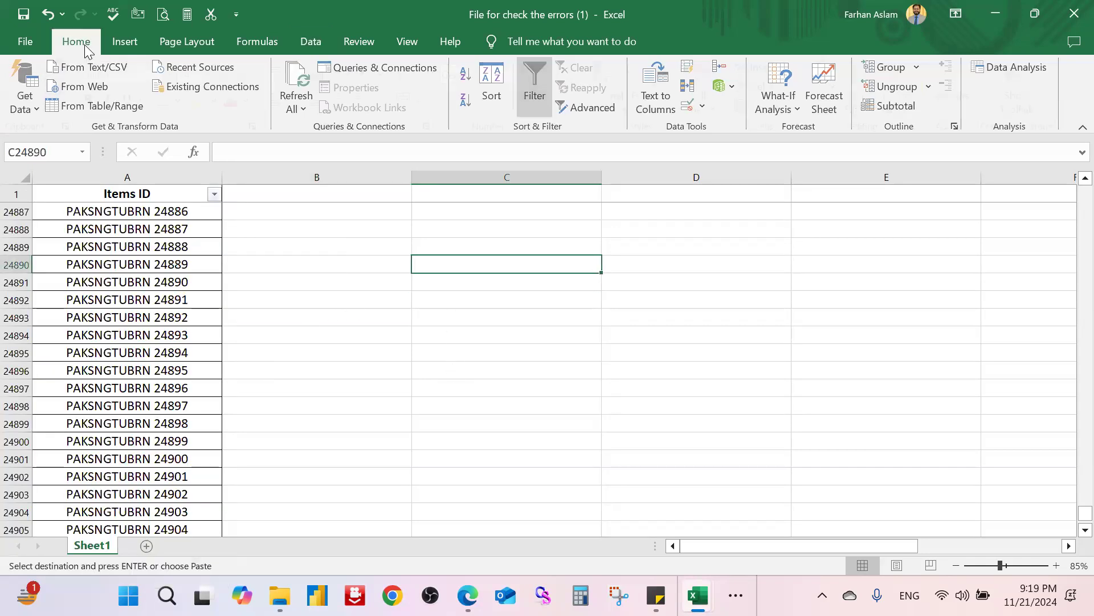
left_click(427, 366)
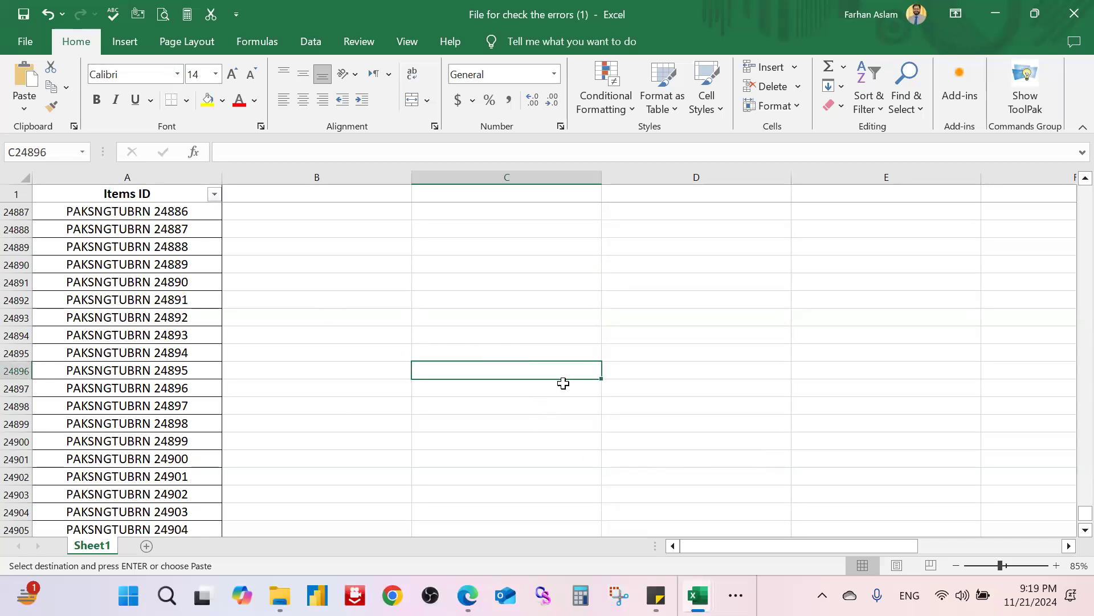
left_click(212, 194)
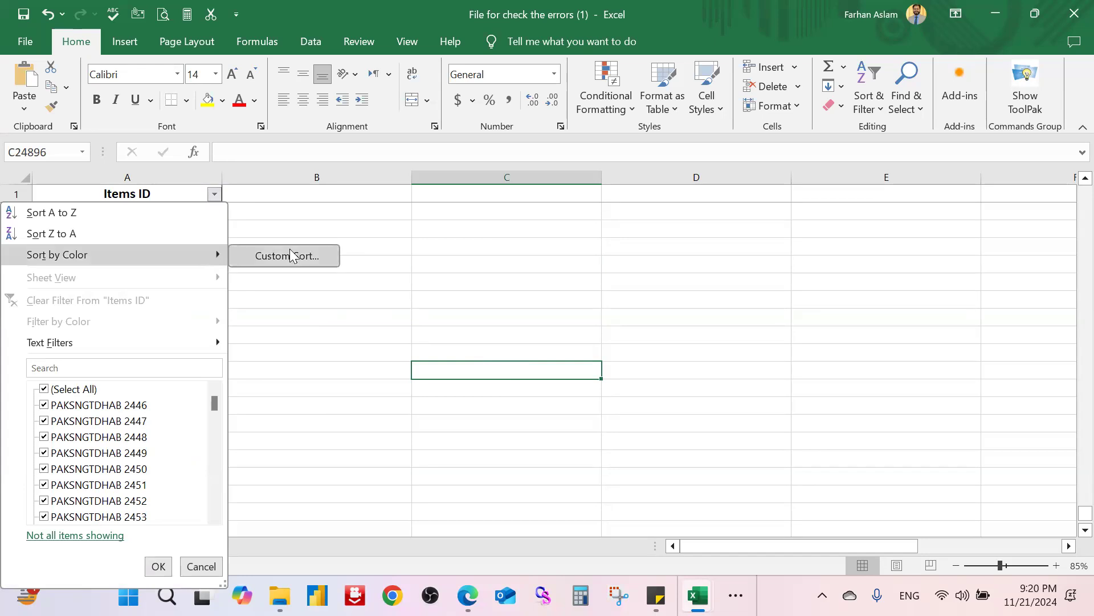
left_click(291, 255)
left_click_drag(907, 152, 687, 179)
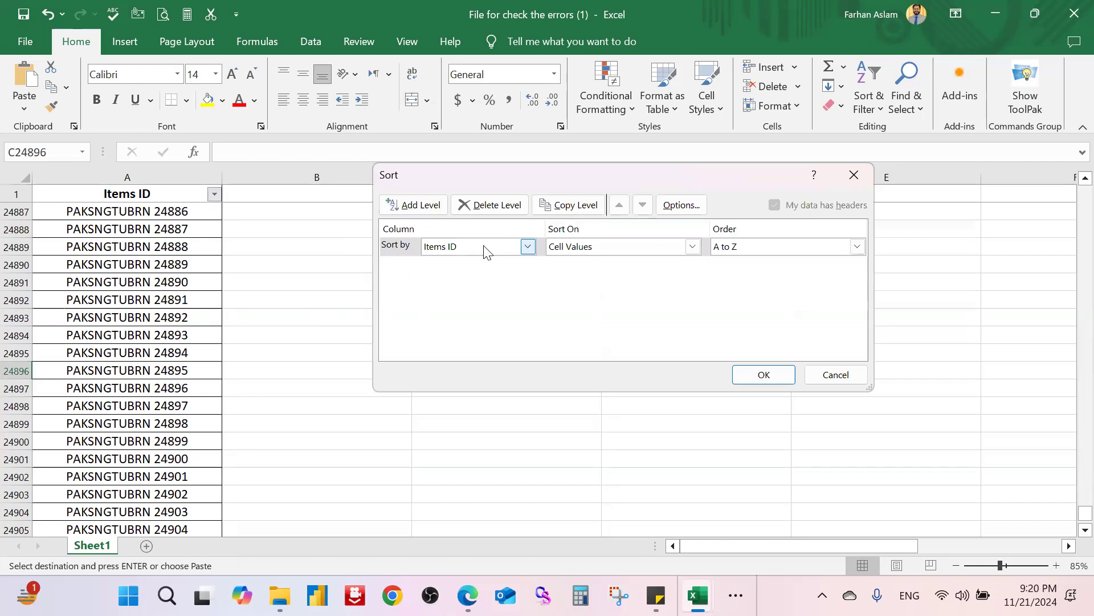
left_click(854, 175)
left_click(411, 317)
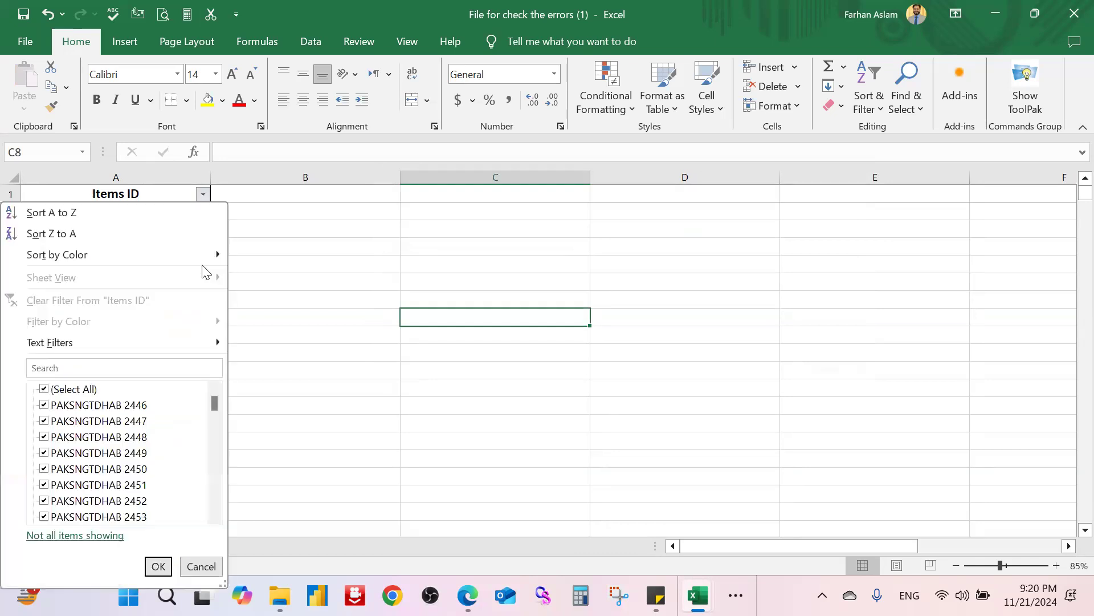
left_click(375, 264)
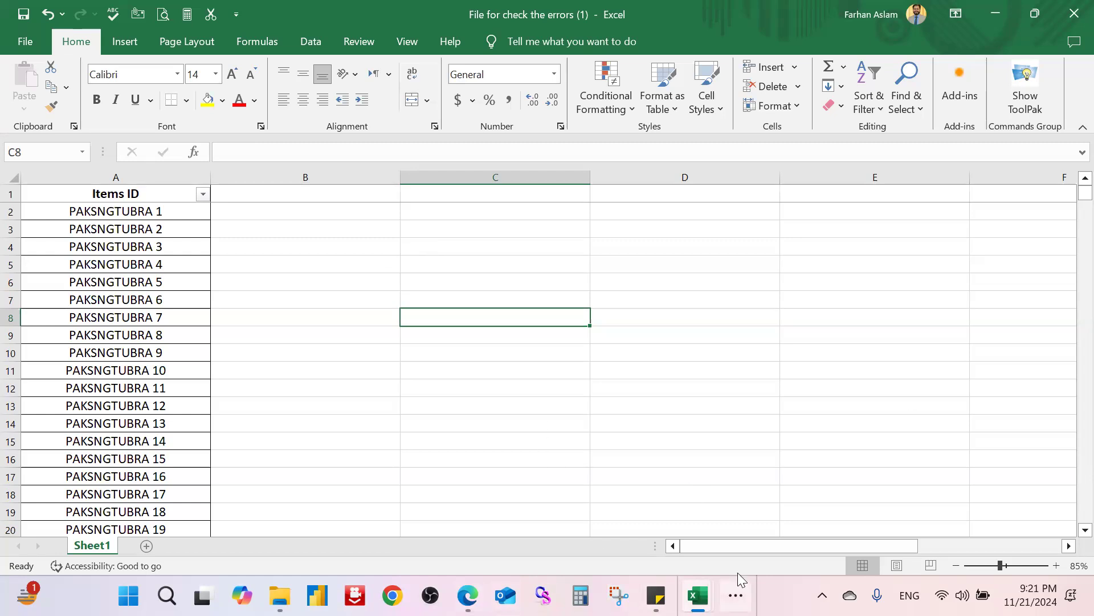
left_click(736, 595)
left_click(774, 542)
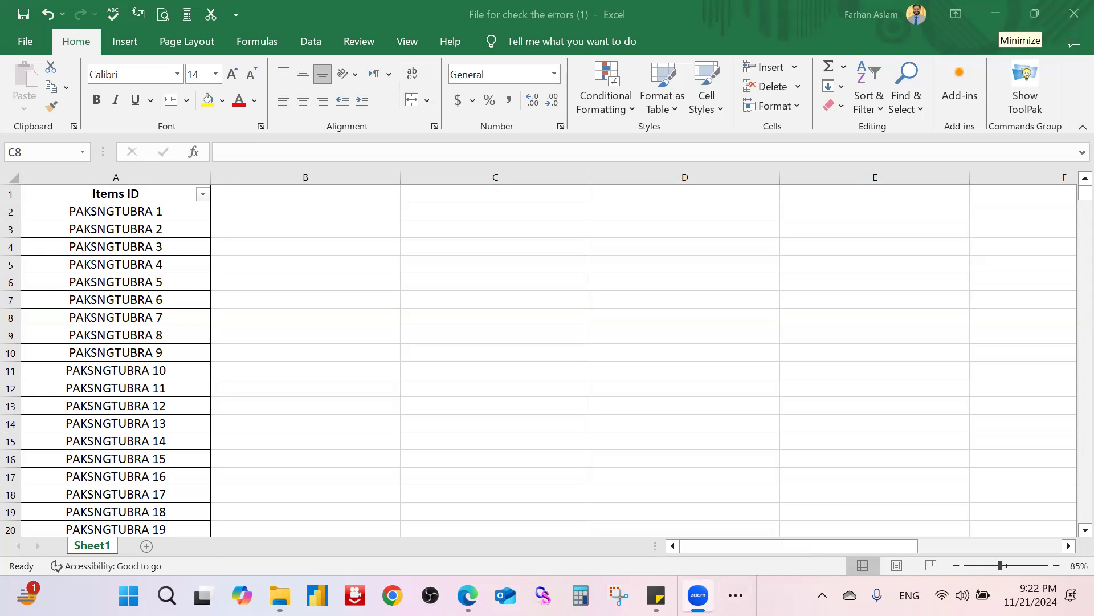
Step: Switch to the Customer Database workbook from the Excel taskbar previews
left_click(998, 19)
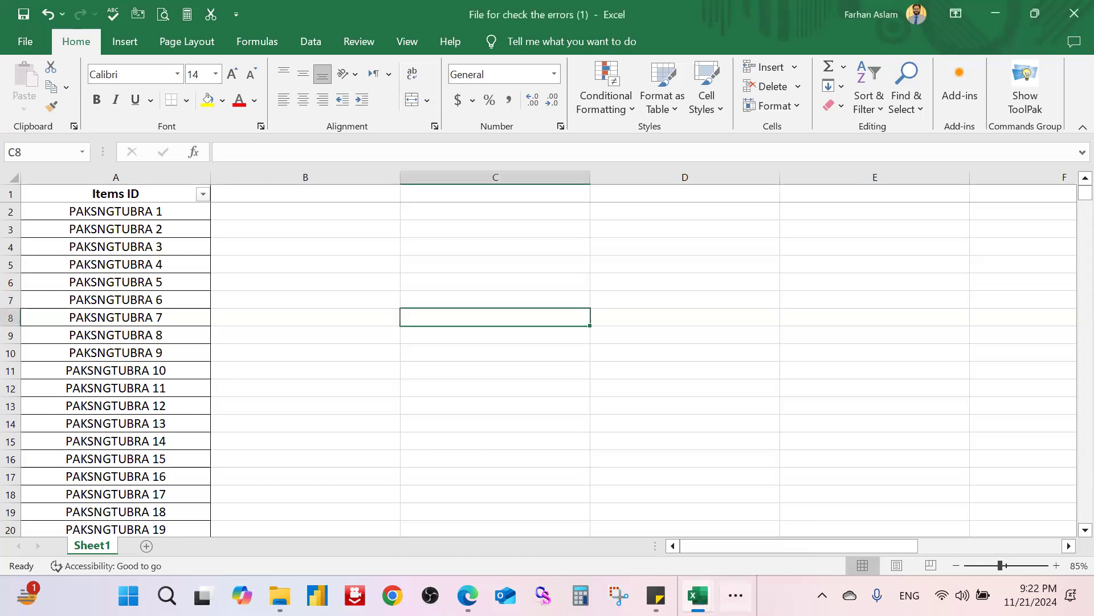
left_click(698, 595)
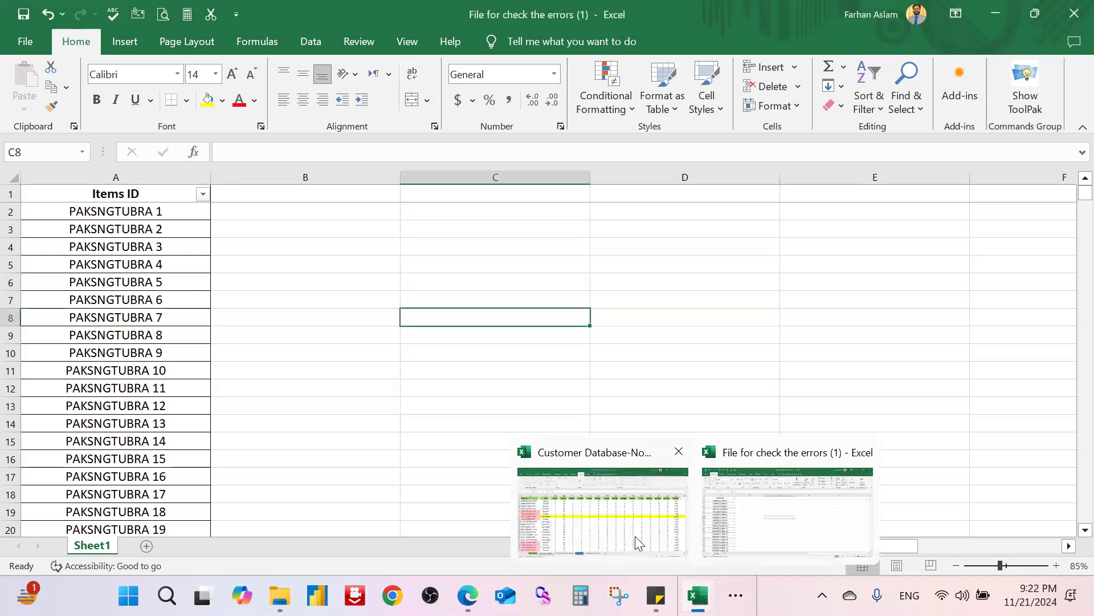
left_click(635, 542)
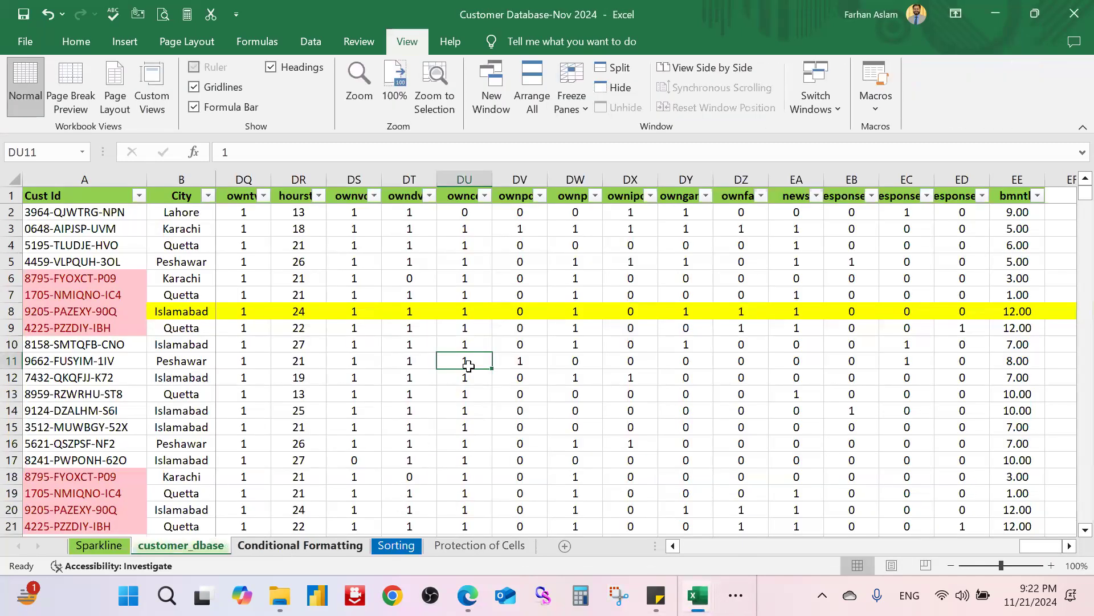
Step: Open the Conditional Formatting sheet and browse the Conditional Formatting menu without choosing
left_click(300, 545)
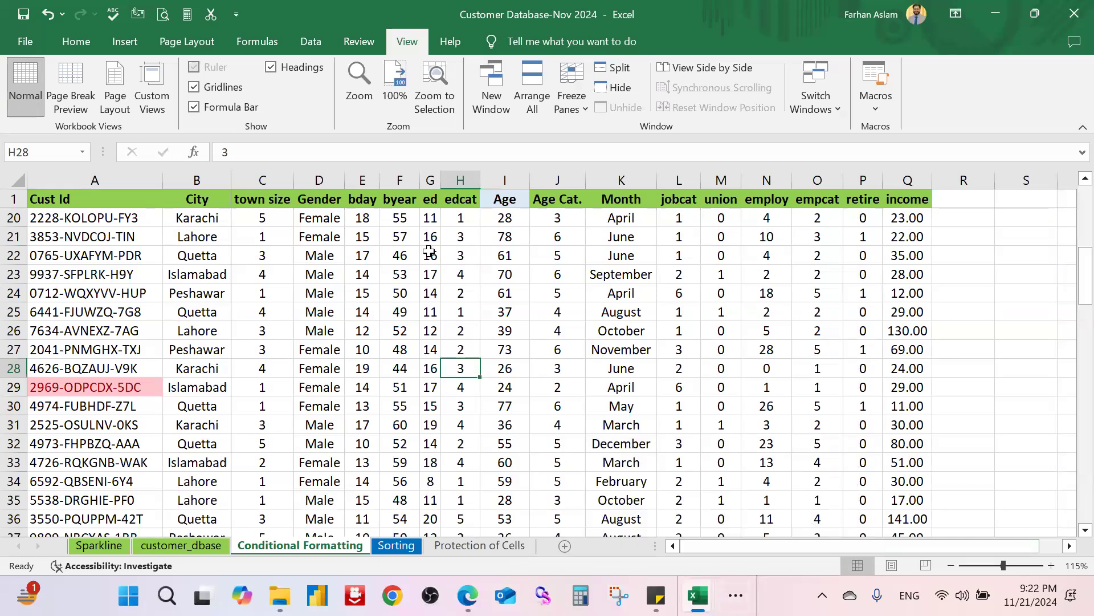
left_click(262, 311)
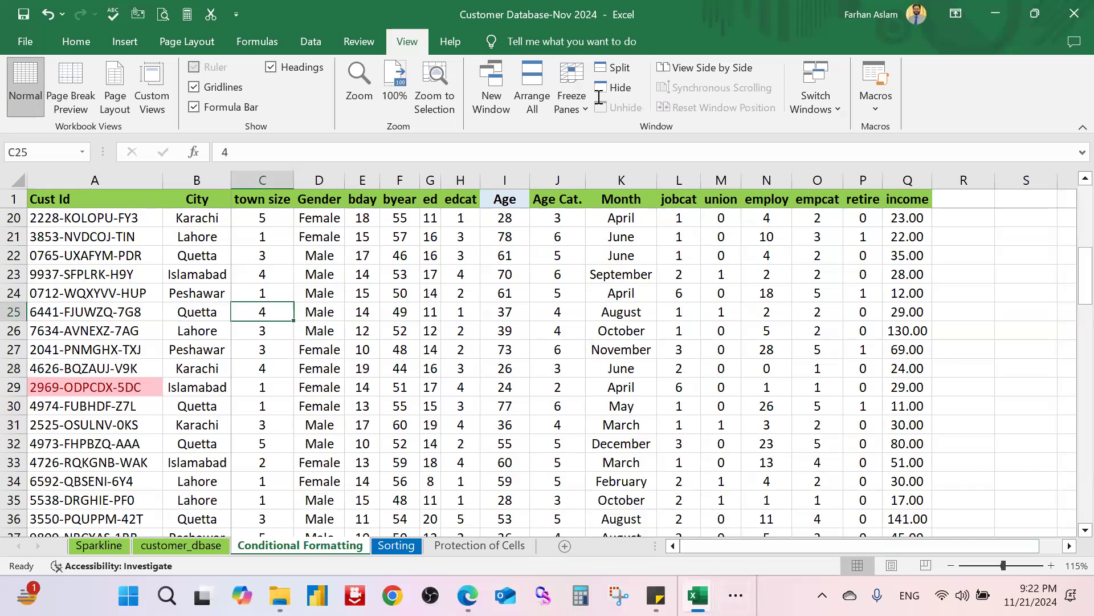
left_click(73, 40)
left_click(606, 97)
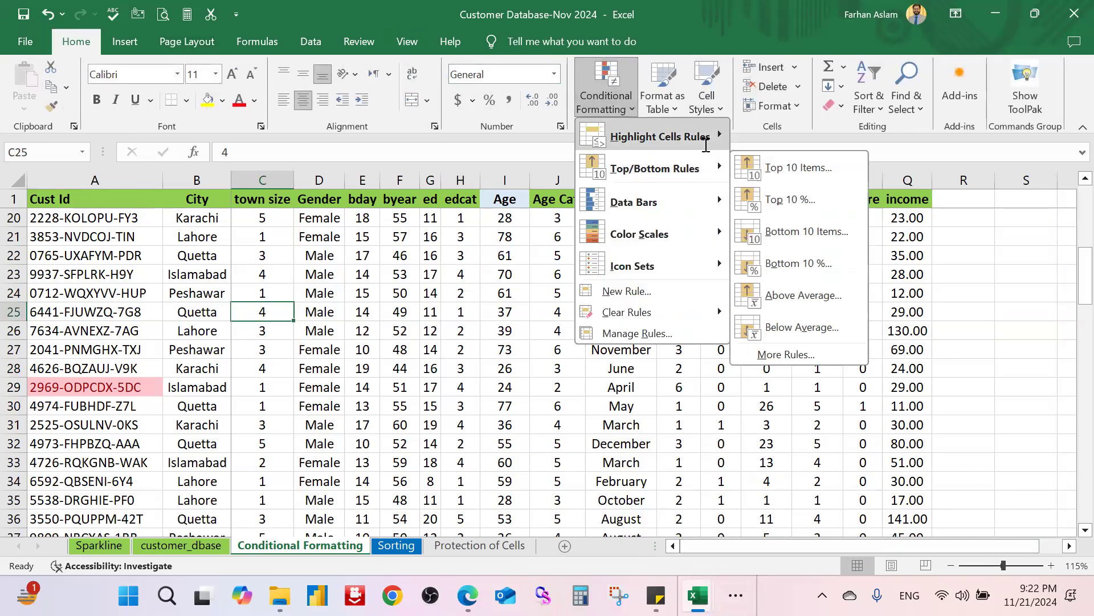
mouse_move(718, 137)
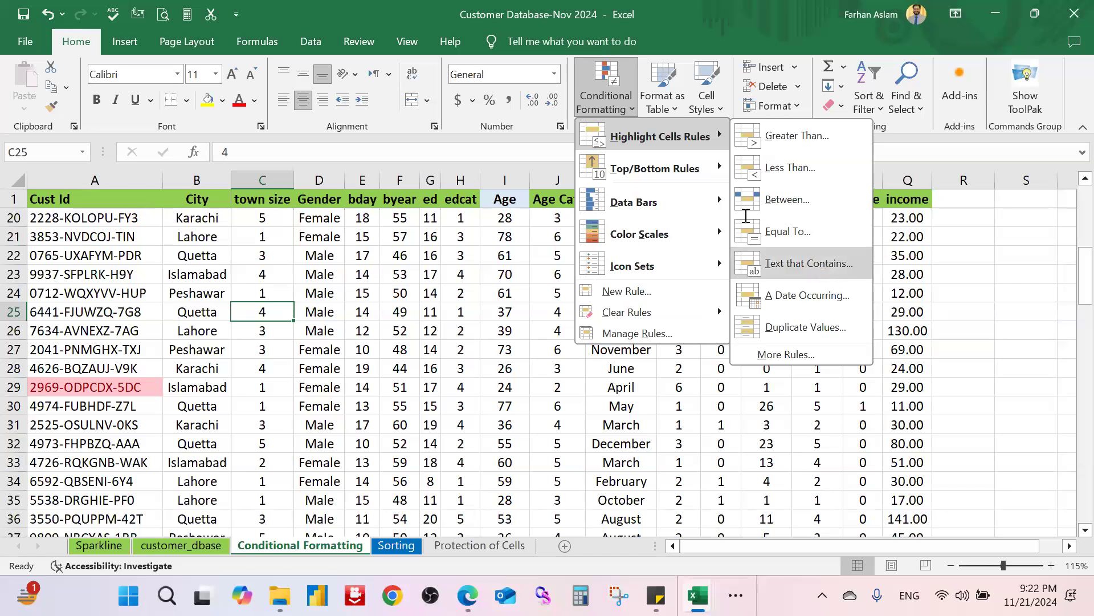
mouse_move(708, 176)
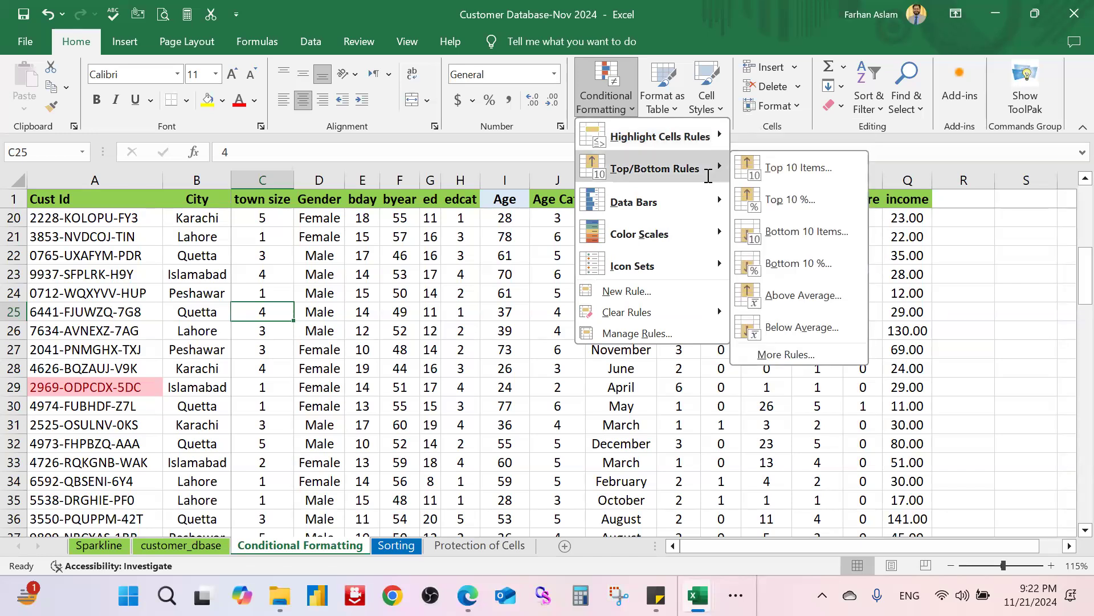
left_click(402, 268)
Step: Select the income values Q2:Q96
scroll(522, 260, "up", 5)
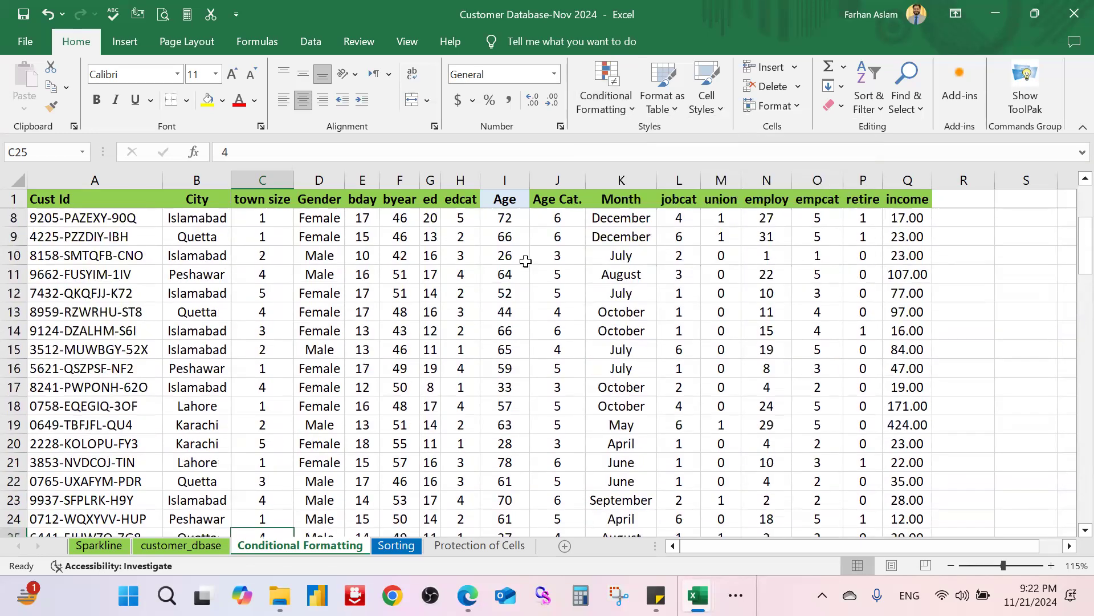
scroll(524, 263, "up", 1)
left_click(510, 217)
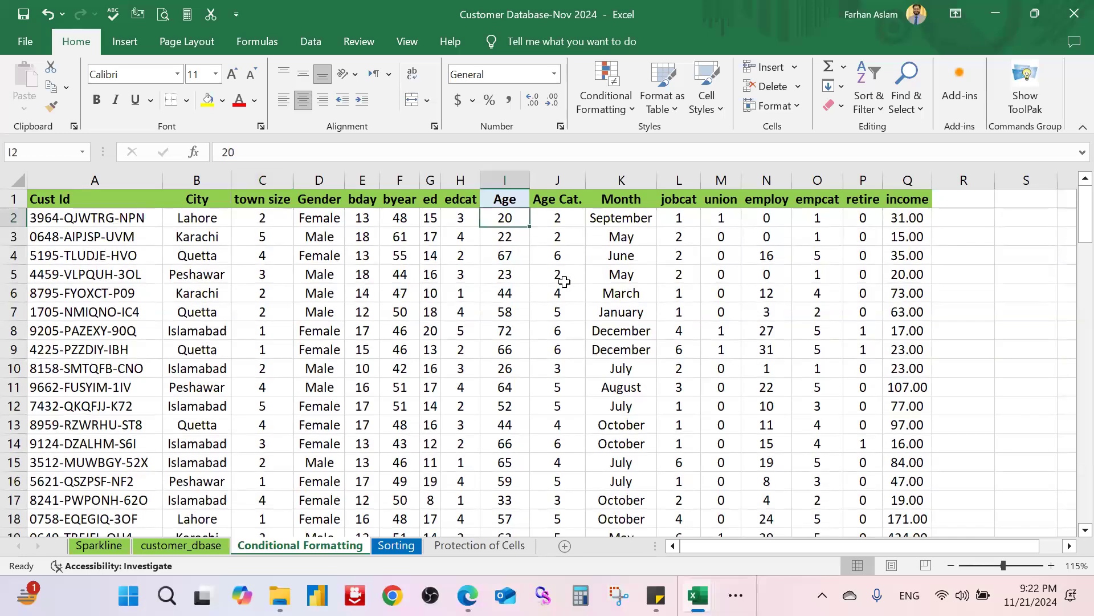
key("Right")
key("ctrl+Right")
key("ctrl+Left")
key("Right")
key("Right")
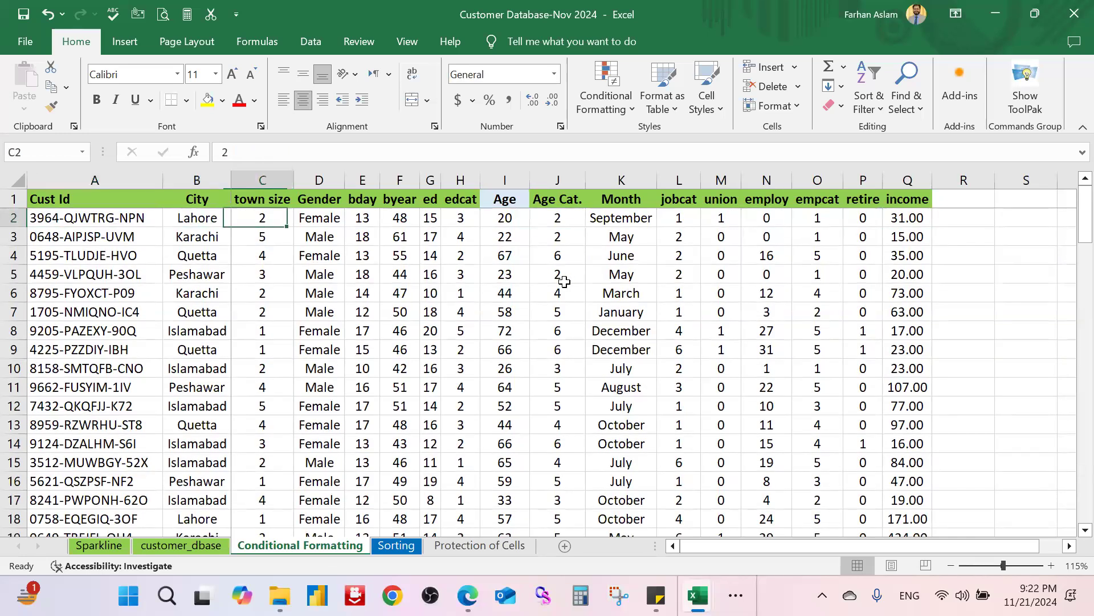
key("Right")
key("End")
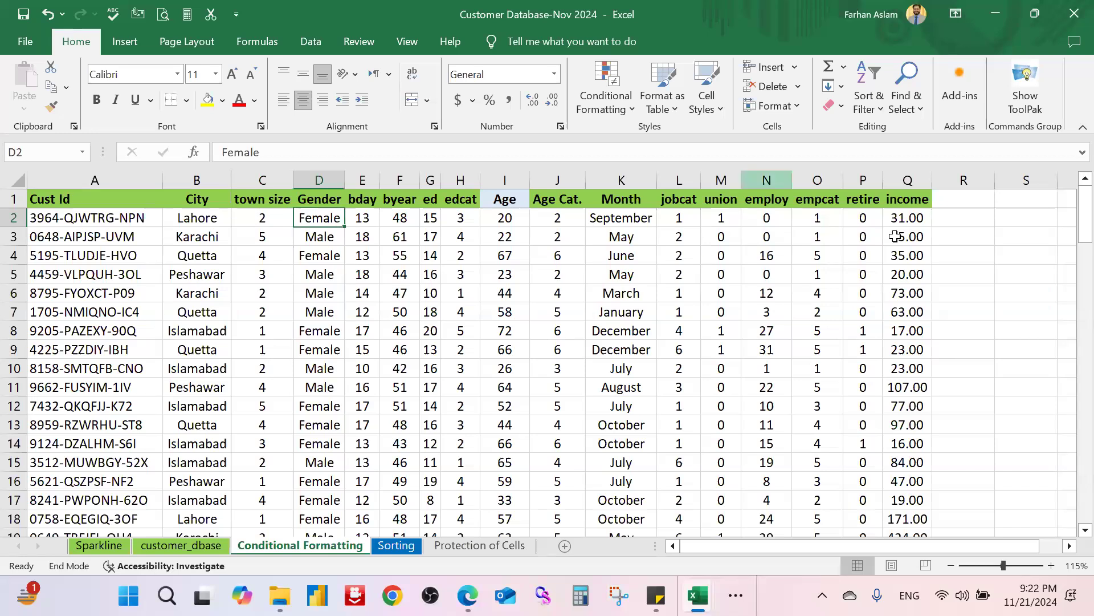
left_click(907, 218)
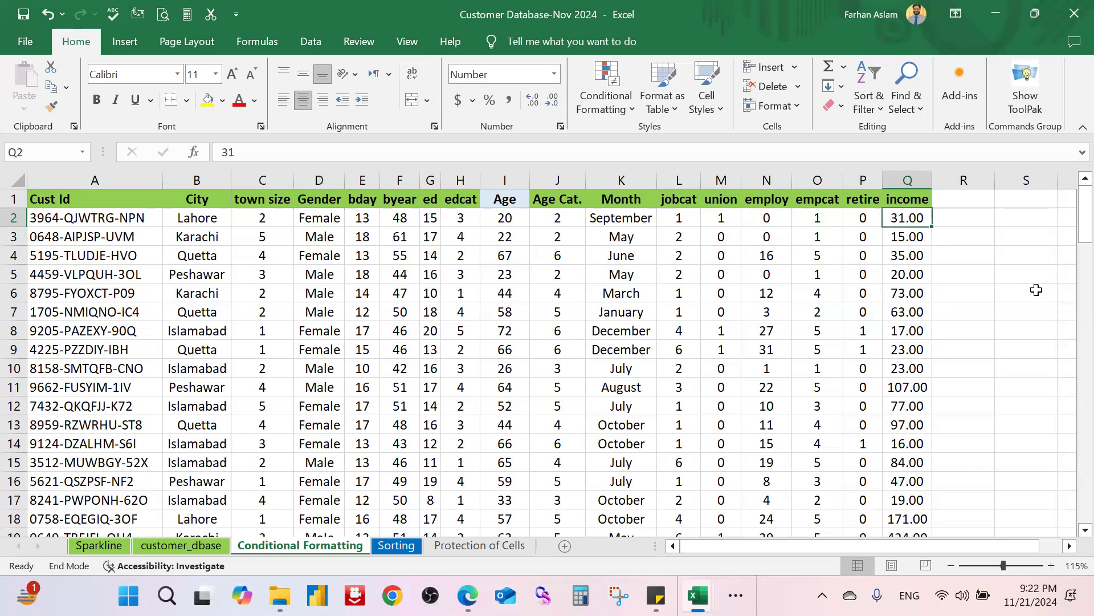
key("ctrl+shift+Down")
Step: Try a Top 10 Items rule on income, then cancel it
left_click(606, 100)
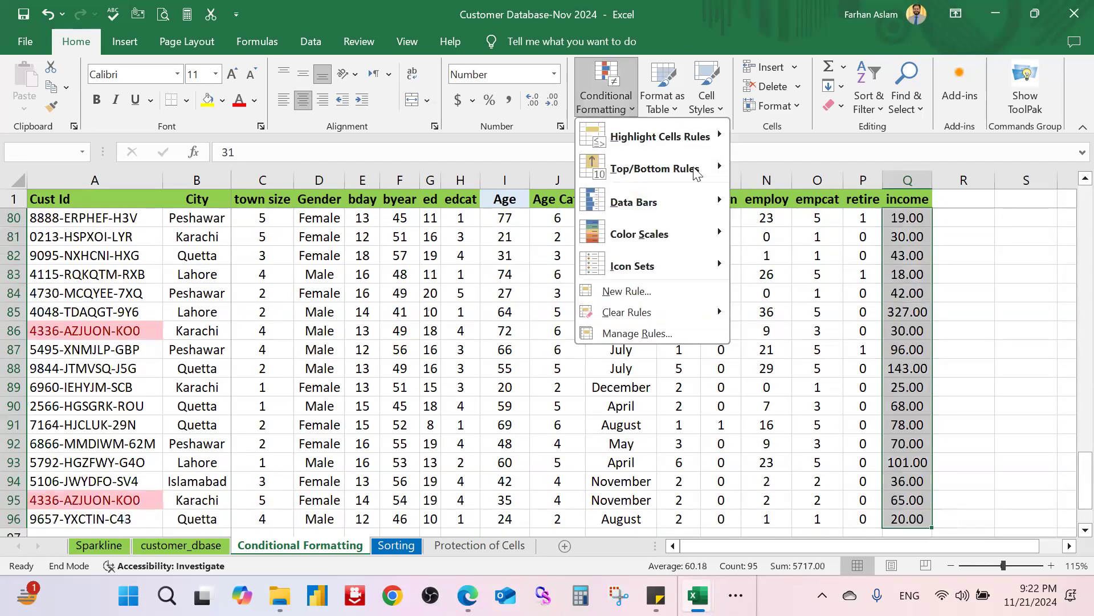
mouse_move(695, 173)
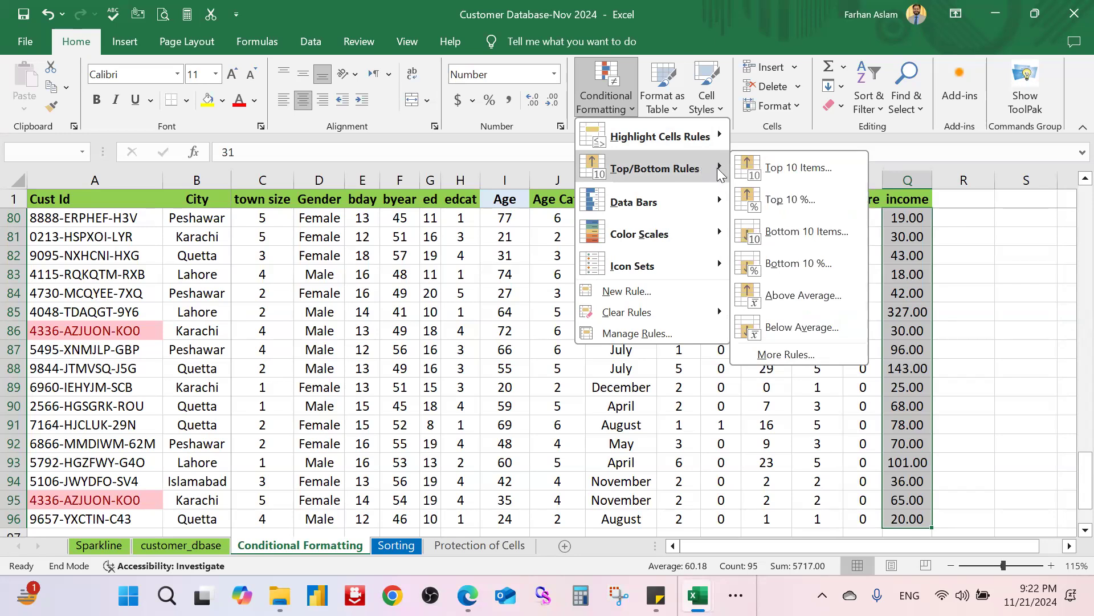
left_click(816, 169)
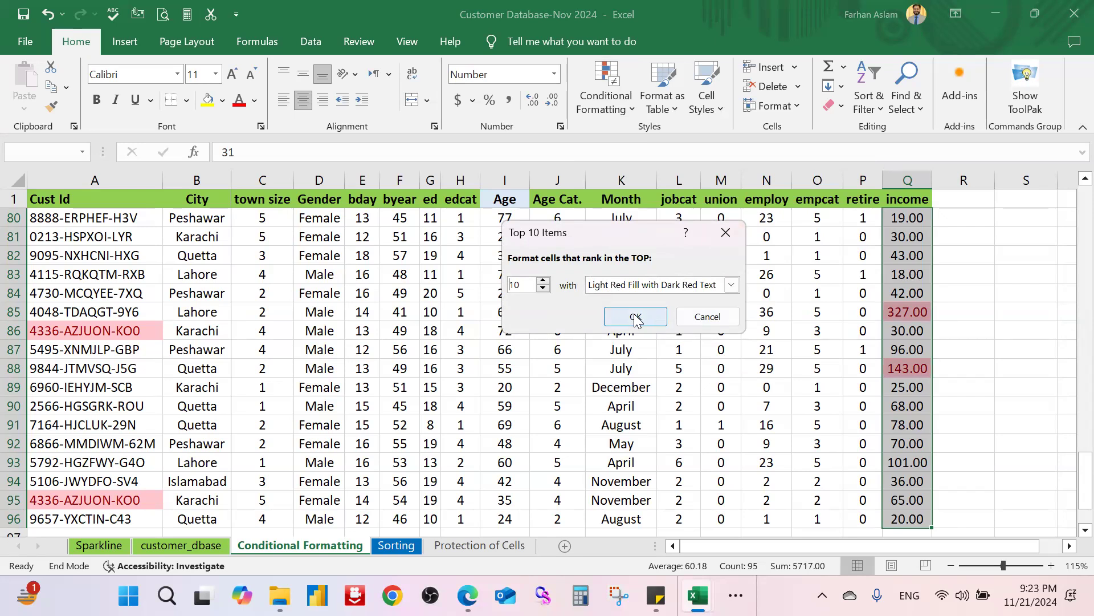
left_click(726, 233)
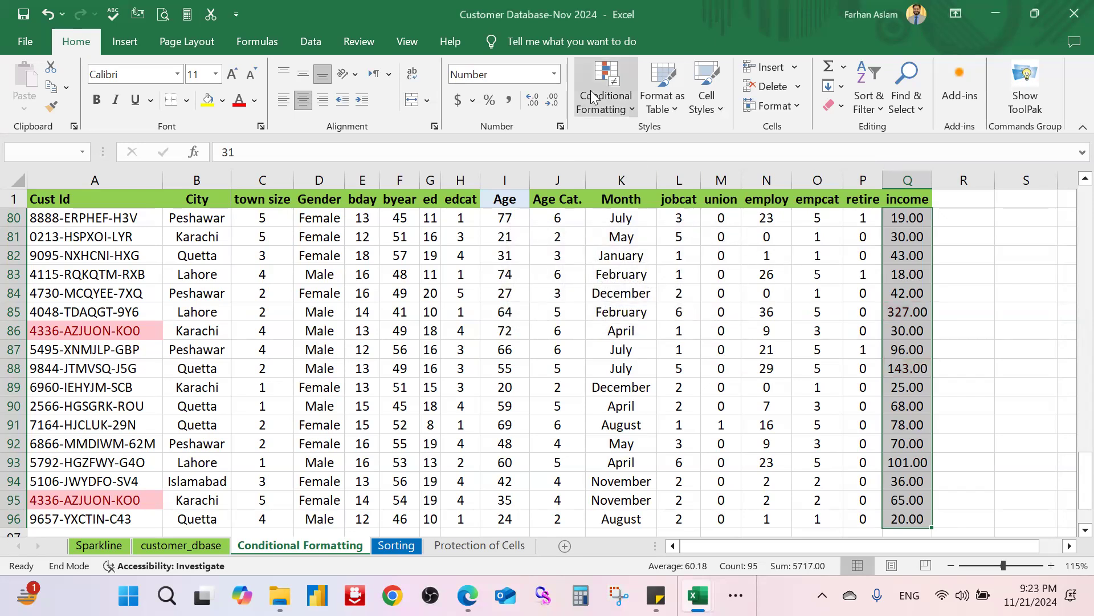
Step: Highlight the 10 lowest incomes with Light Red Fill and Dark Red Text
left_click(606, 96)
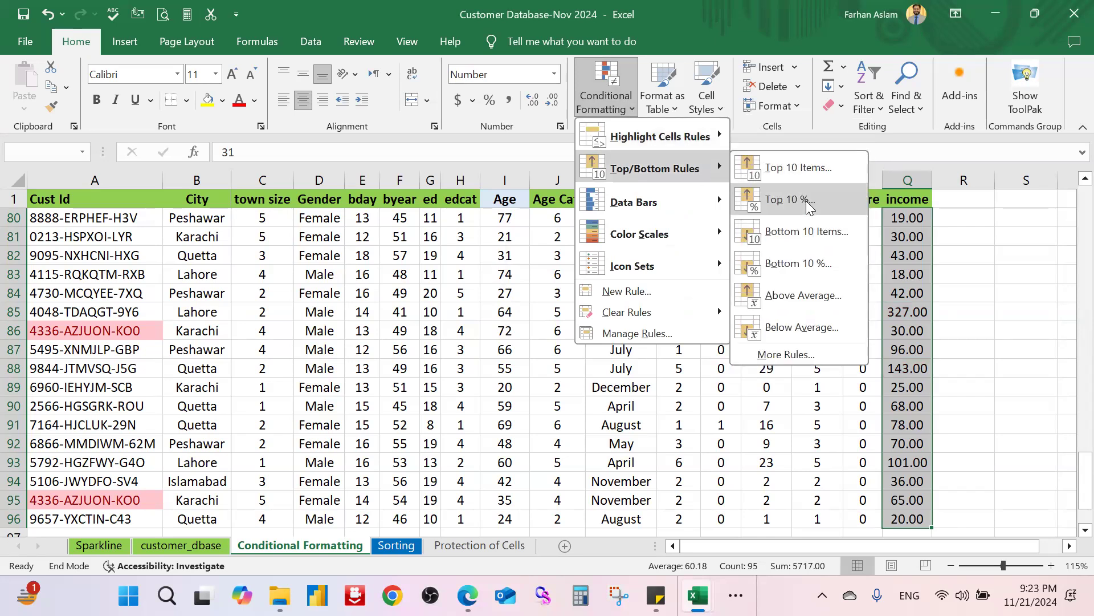
left_click(821, 233)
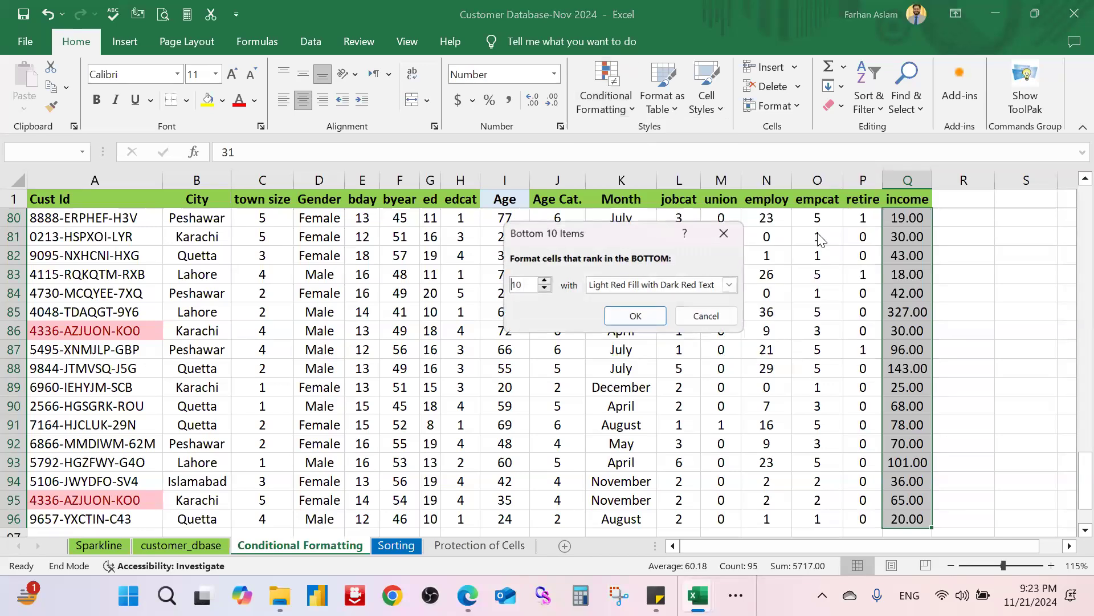
left_click(636, 317)
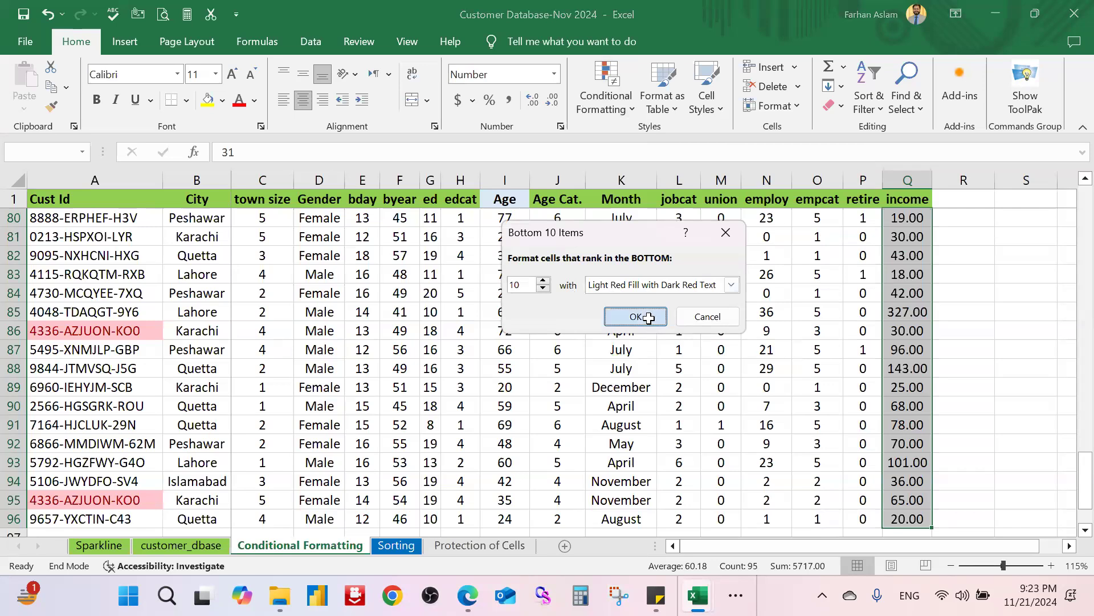
Step: Scroll through the highlighted incomes and reselect Q2:Q96
scroll(887, 317, "down", 4)
scroll(887, 317, "up", 20)
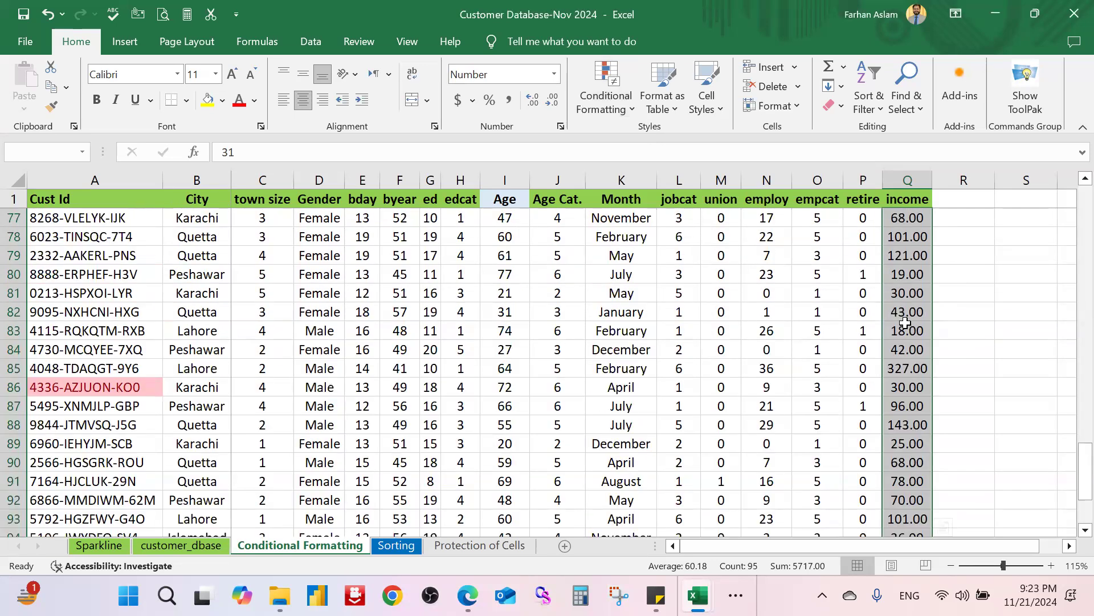
scroll(917, 319, "up", 4)
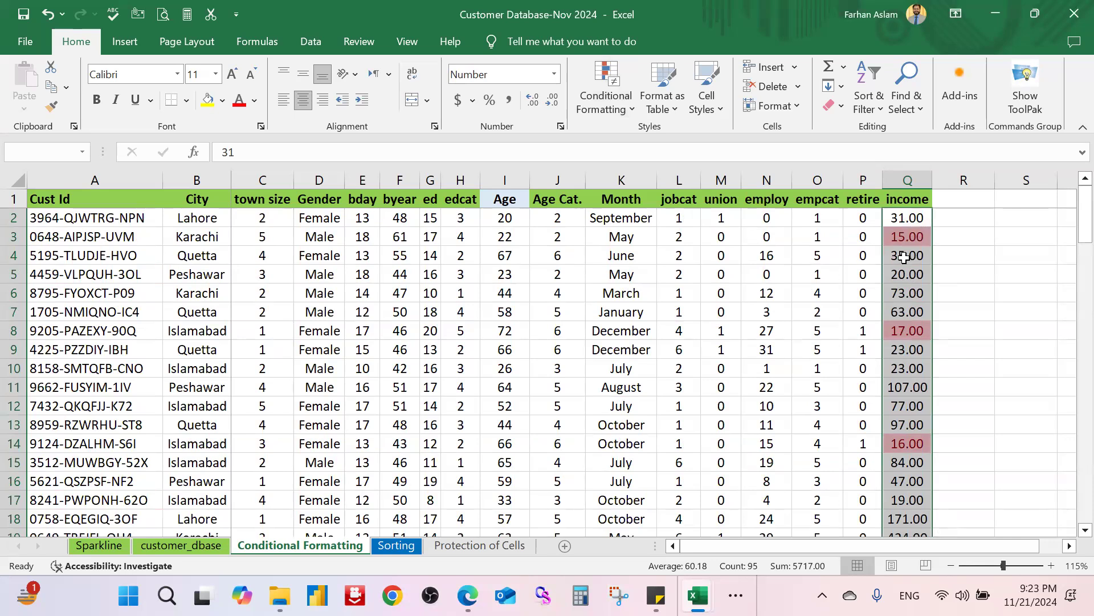
scroll(908, 293, "down", 2)
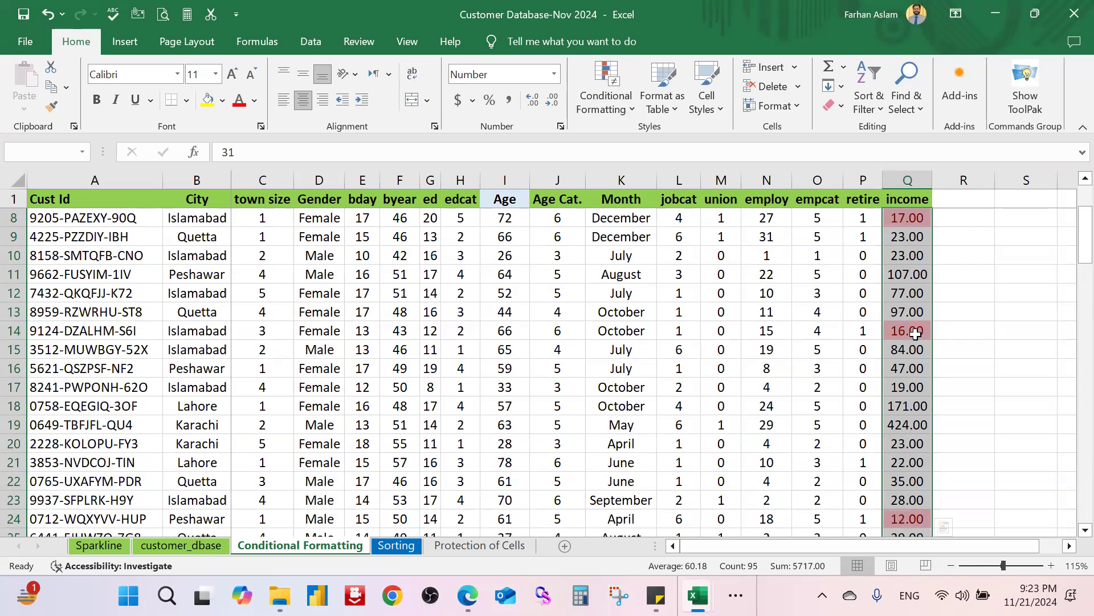
scroll(901, 255, "up", 2)
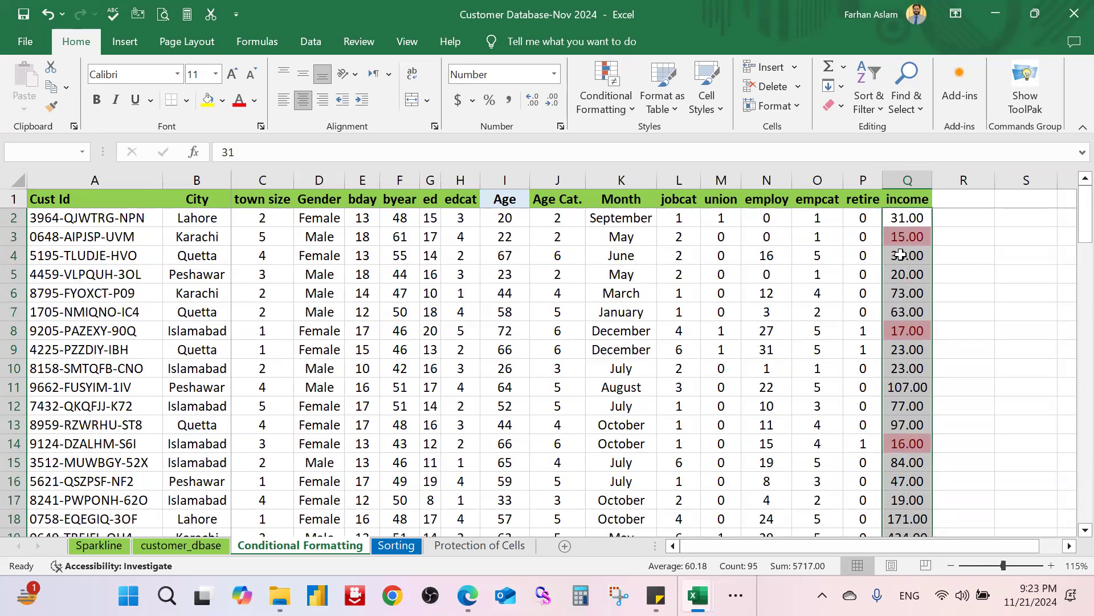
left_click(900, 220)
key("ctrl+shift+Down")
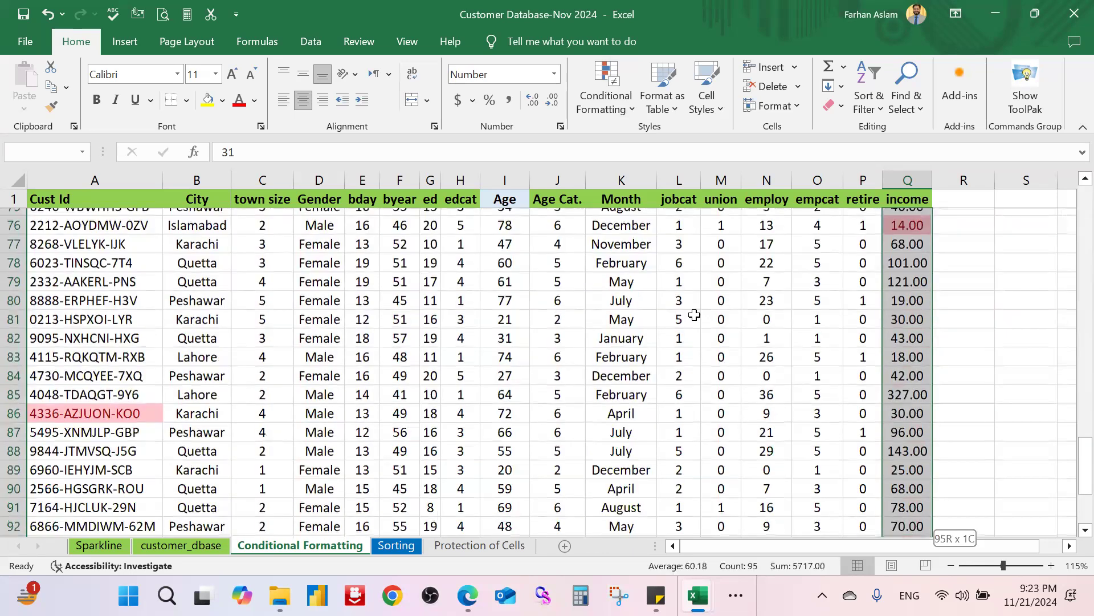
Step: Highlight above-average income values in light red
left_click(606, 91)
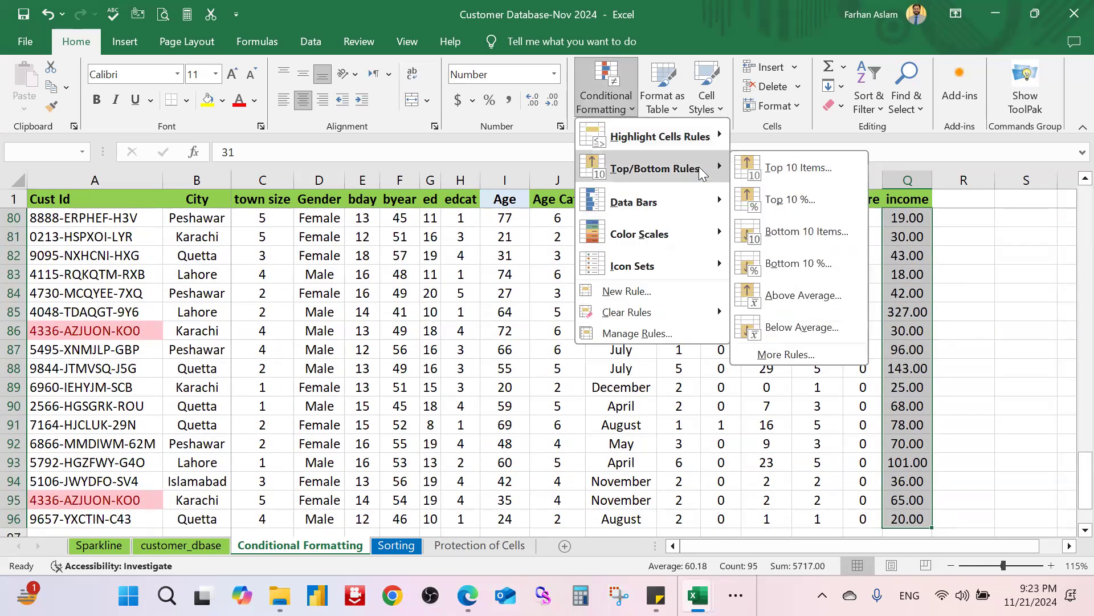
left_click(839, 295)
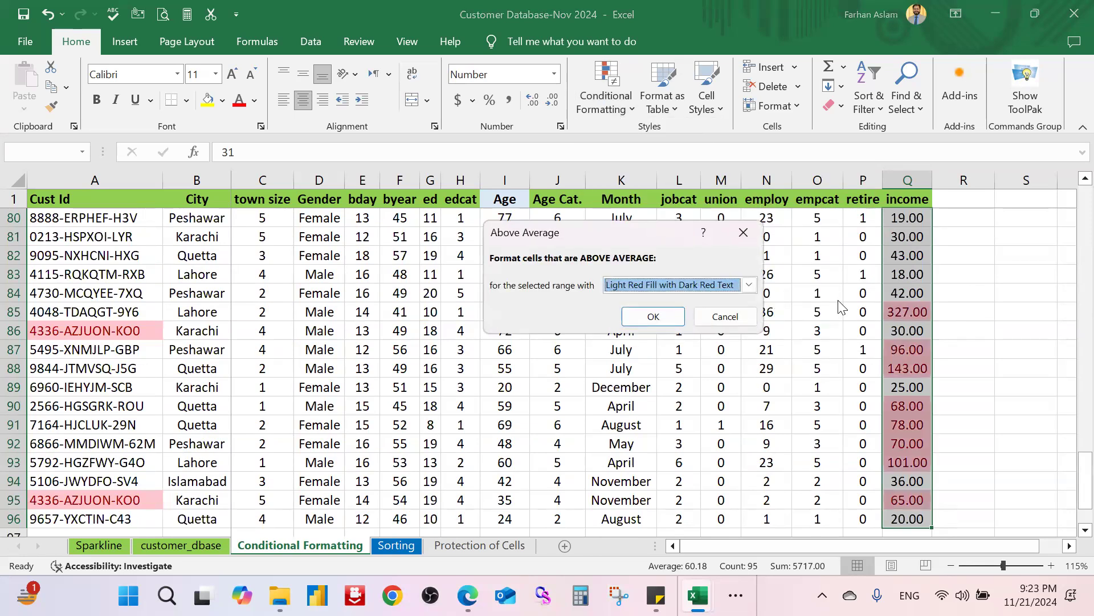
left_click(669, 316)
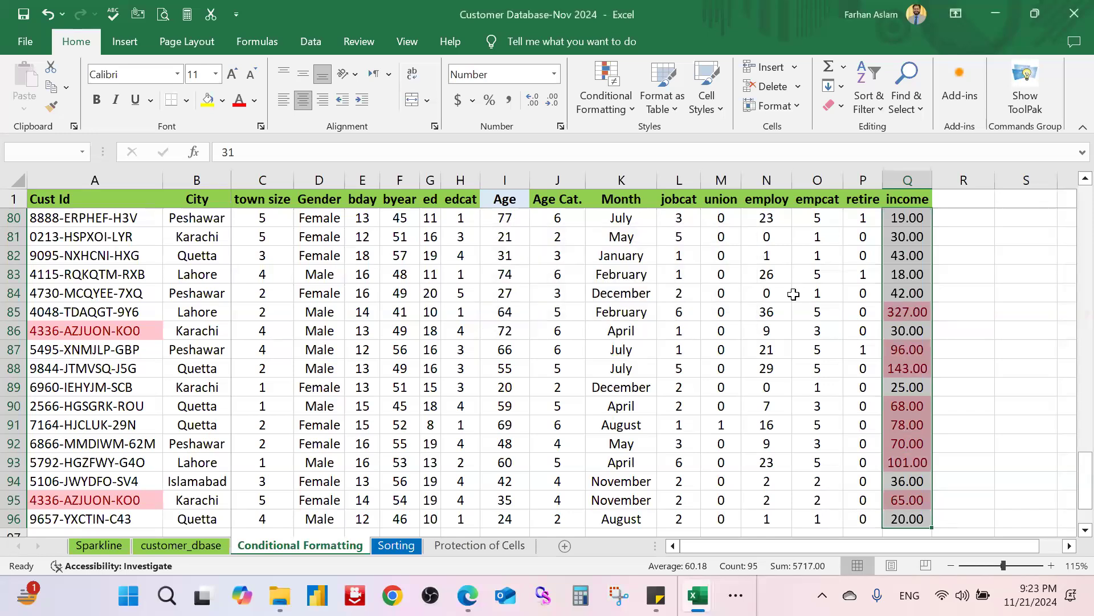
Step: Browse other Top/Bottom rules like Below Average without applying, then deselect the income column
left_click(607, 103)
mouse_move(656, 169)
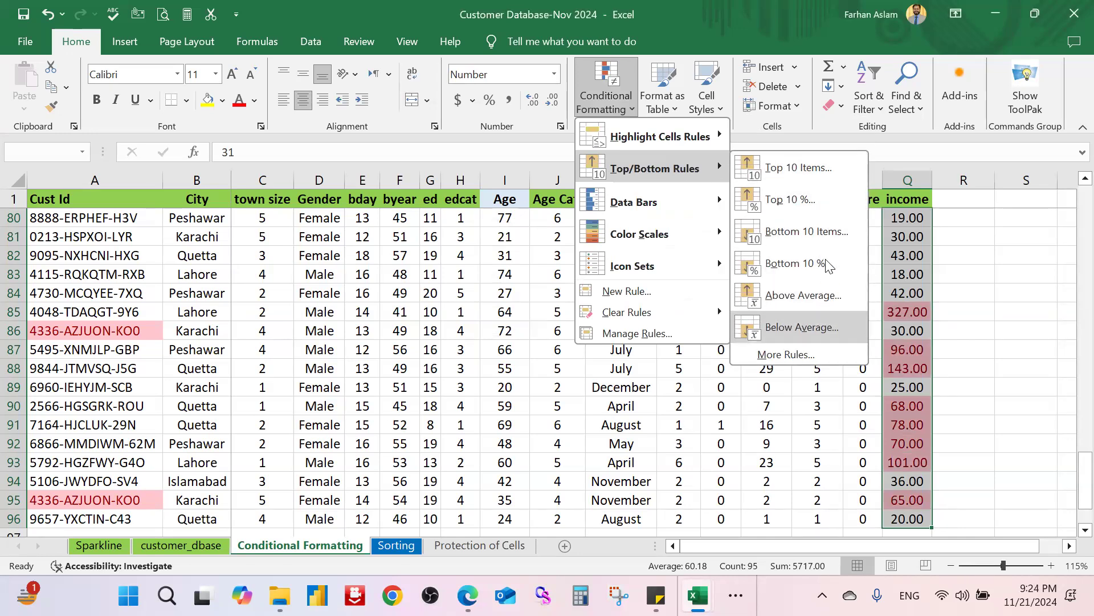
left_click(398, 254)
scroll(563, 301, "up", 20)
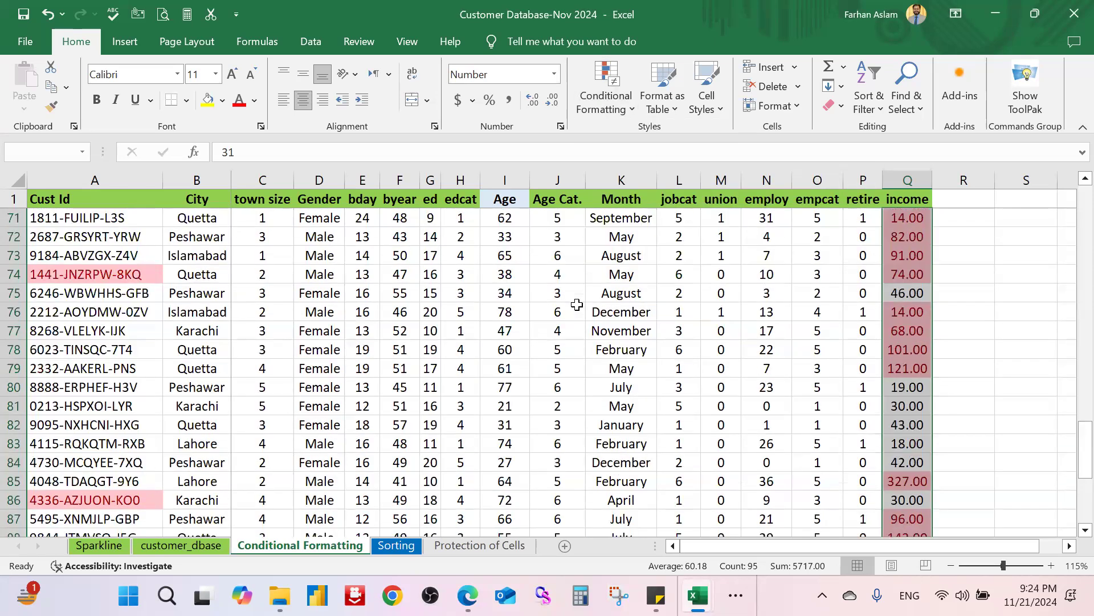
scroll(578, 306, "up", 6)
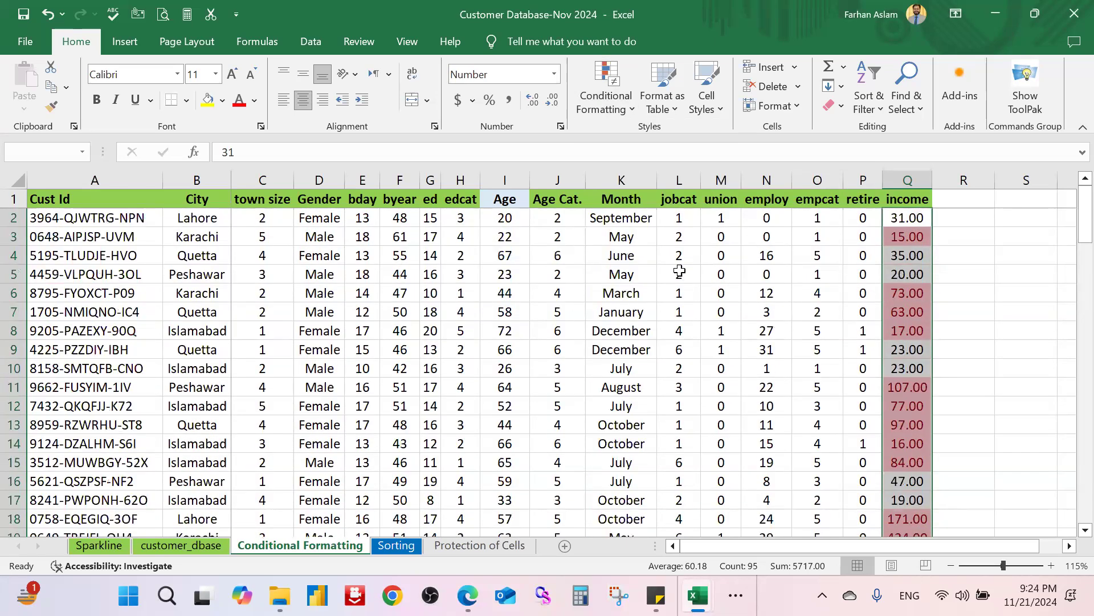
left_click(691, 254)
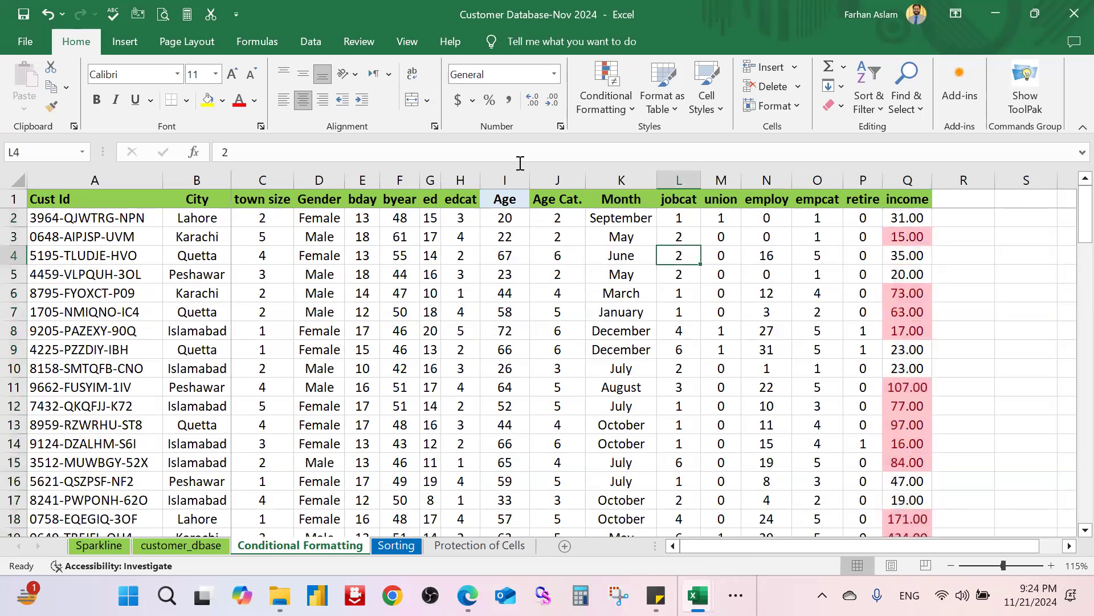
Step: Preview Data Bars without applying, then reselect income values Q2:Q96
left_click(606, 100)
mouse_move(680, 197)
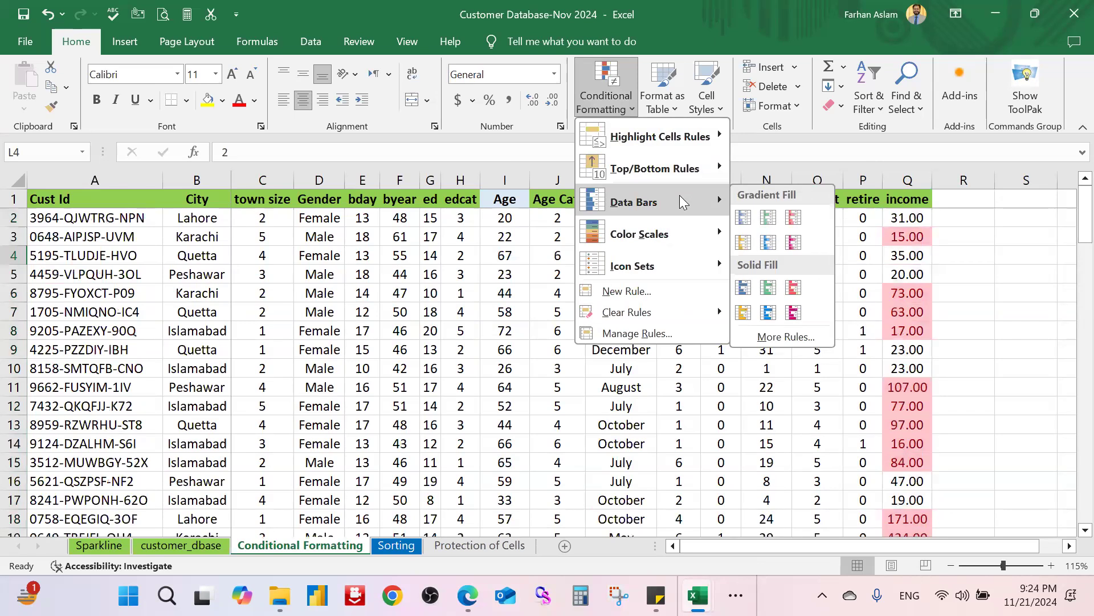
left_click(970, 210)
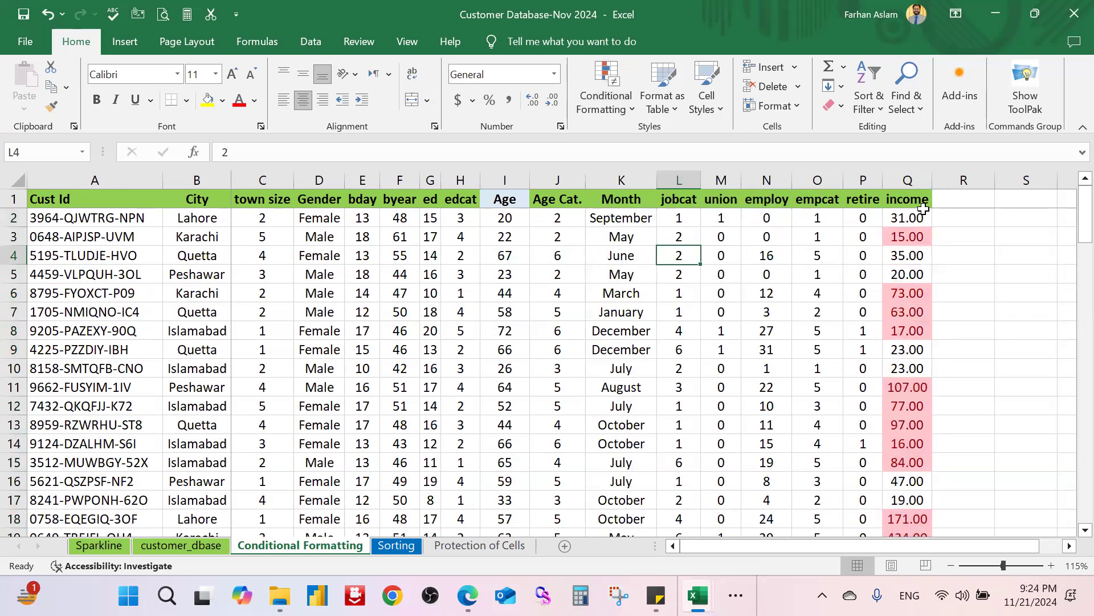
left_click(918, 214)
key("ctrl+shift+Down")
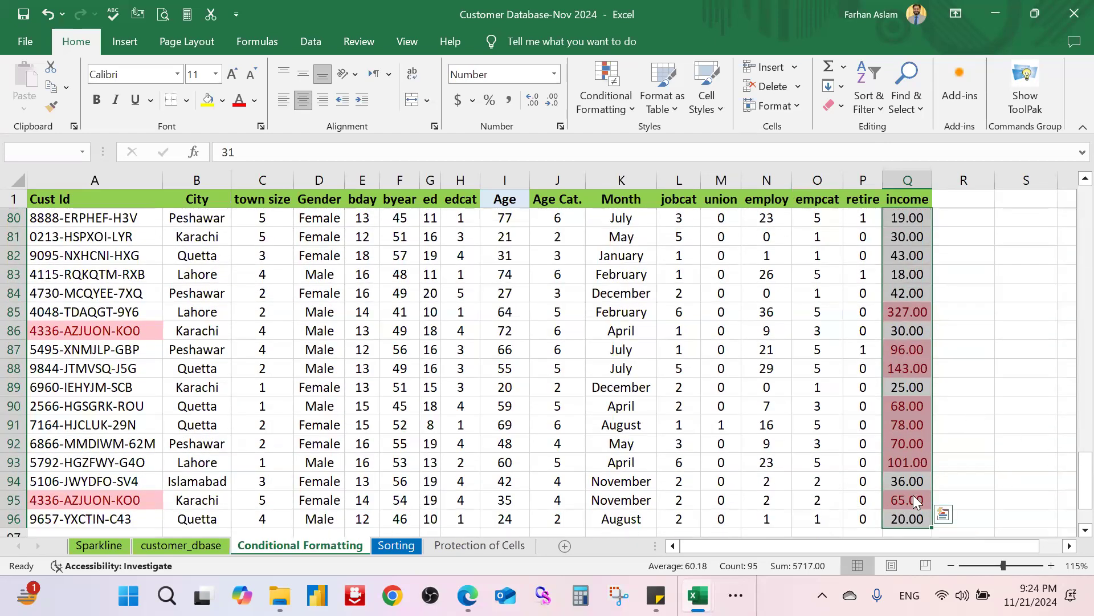
scroll(927, 538, "right", 6)
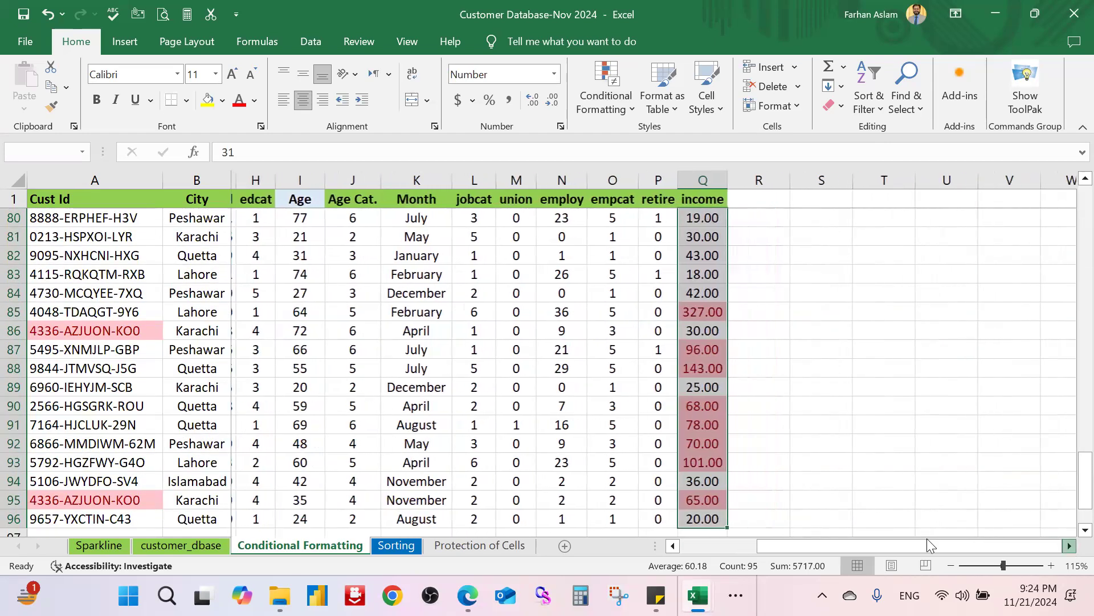
scroll(927, 538, "right", 1)
Step: Clear the conditional formatting rules from the selected income cells
left_click(606, 100)
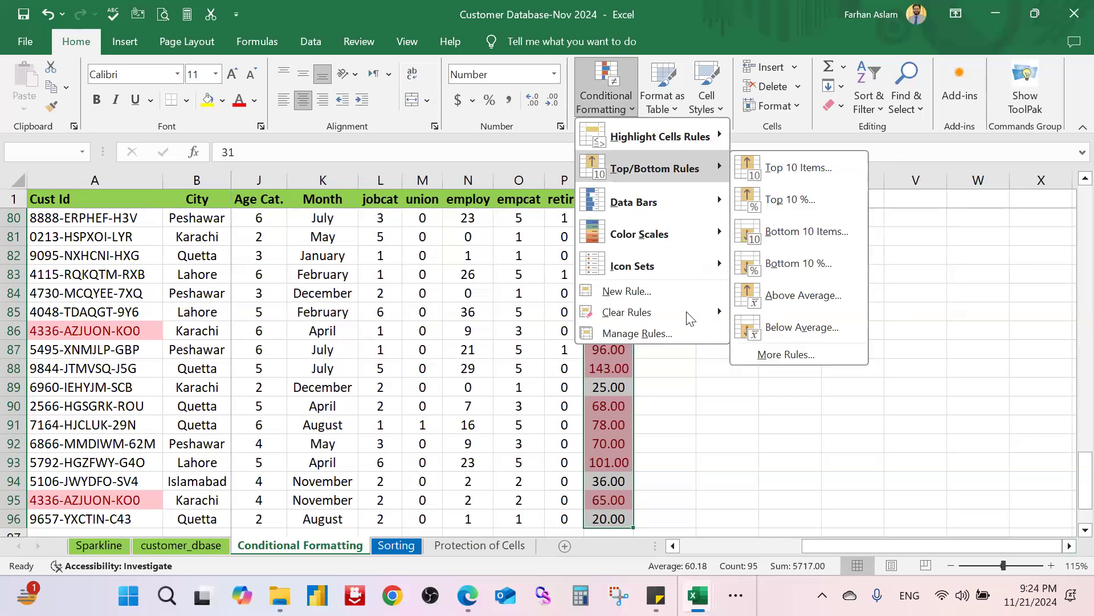
mouse_move(697, 314)
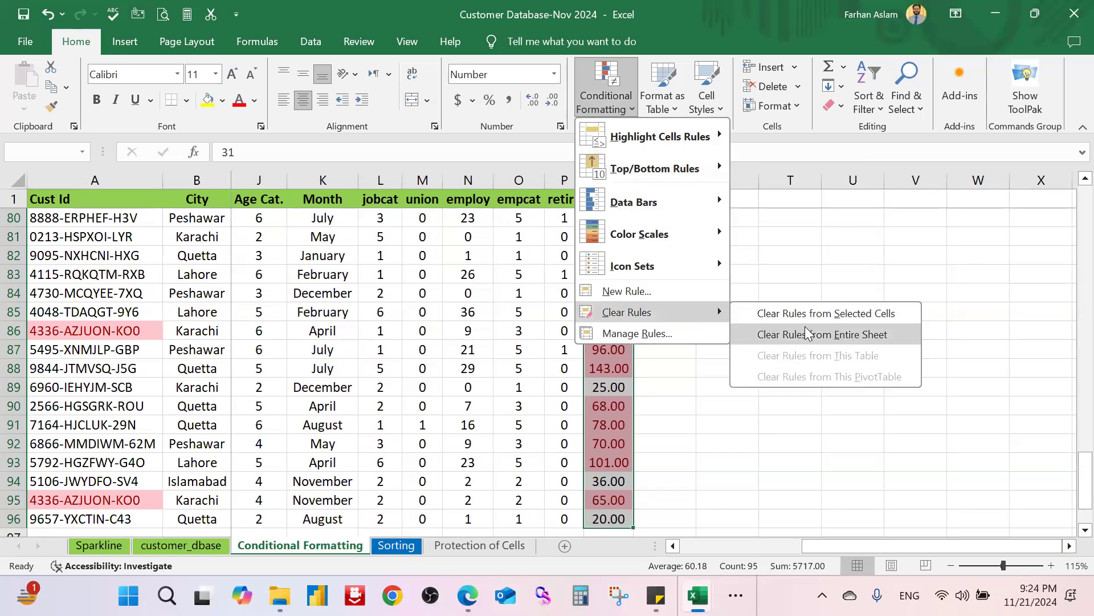
left_click(824, 313)
Step: Reselect the income values Q2:Q96 and preview the Data Bars styles
left_click(764, 292)
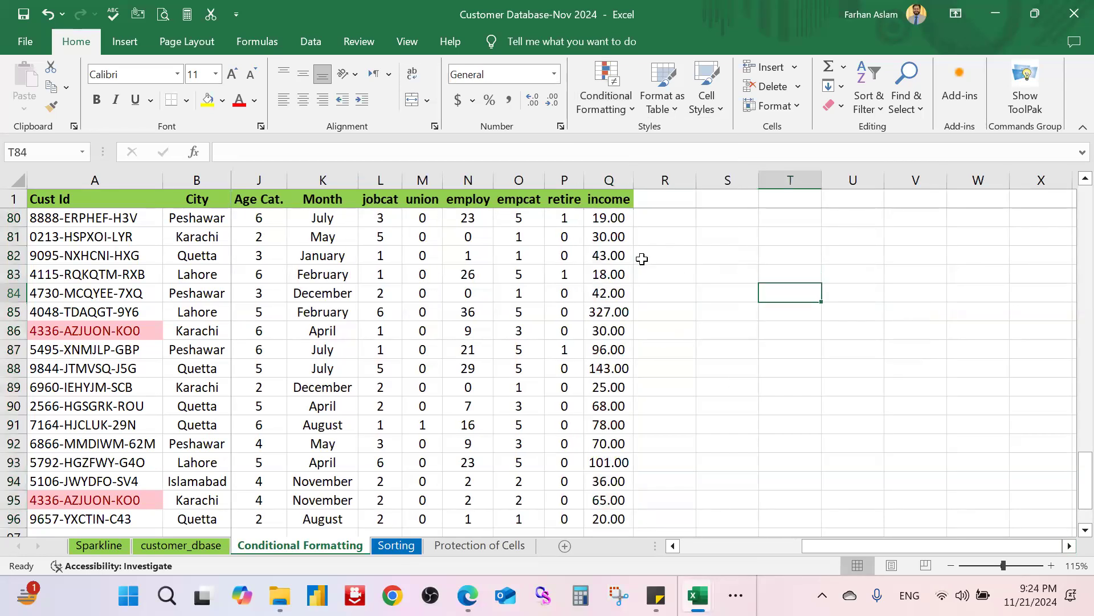
scroll(627, 239, "up", 6)
left_click(617, 229)
left_click(622, 201)
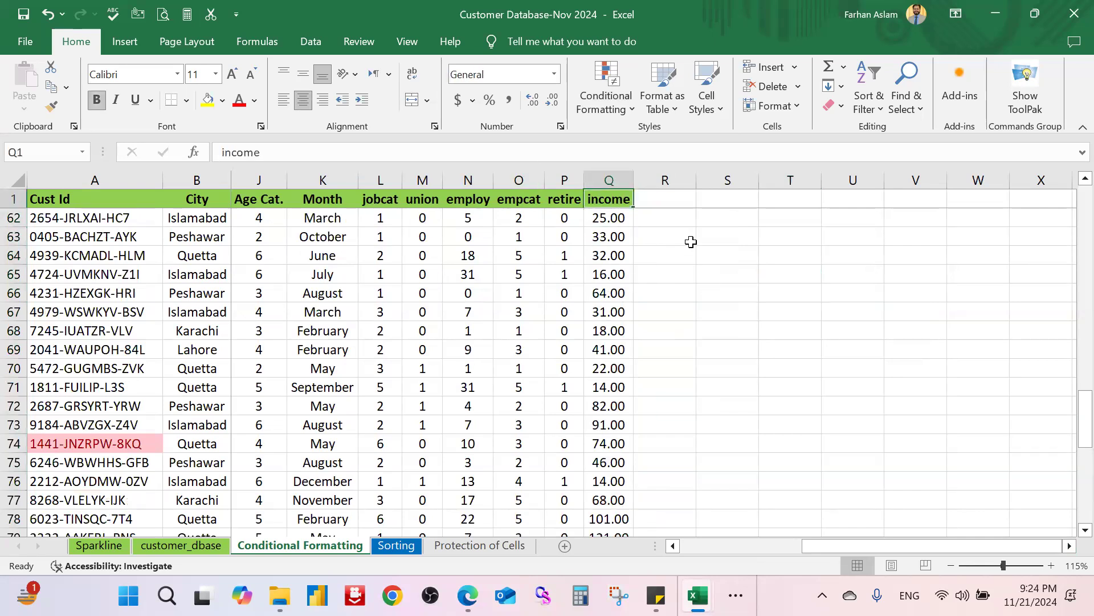
key("Down")
key("ctrl+shift+Down")
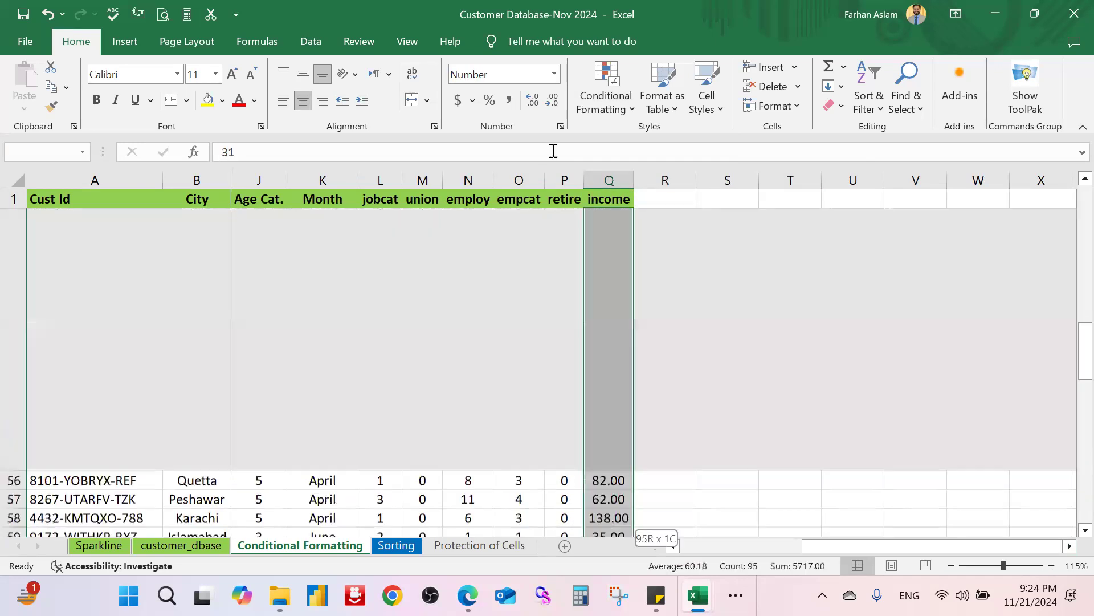
left_click(603, 106)
mouse_move(656, 202)
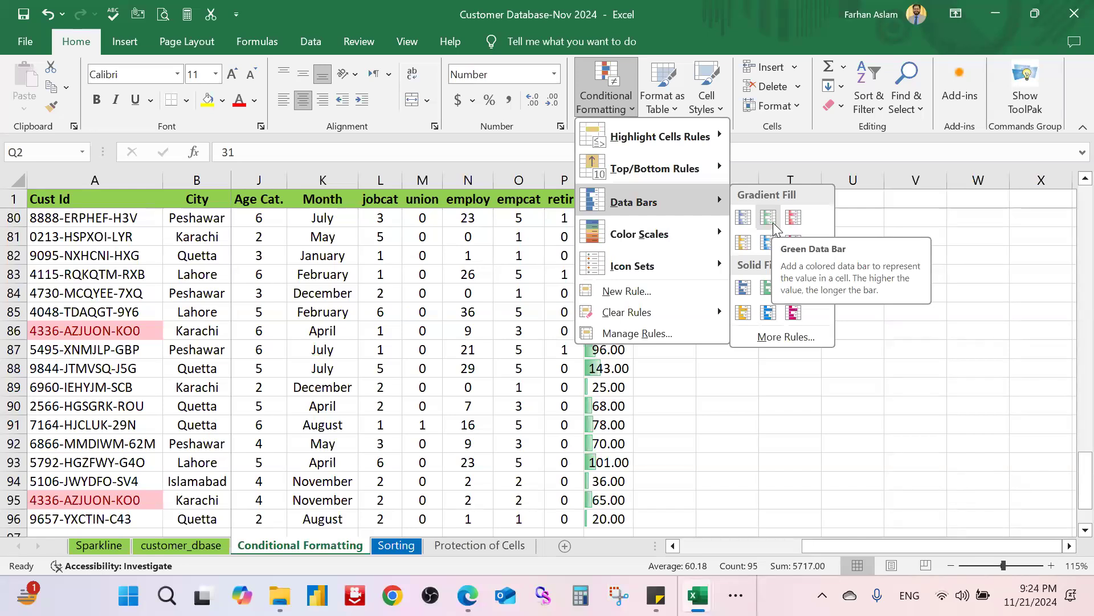
Step: Apply blue Gradient Fill data bars to the income values and inspect them
left_click(744, 218)
left_click(845, 331)
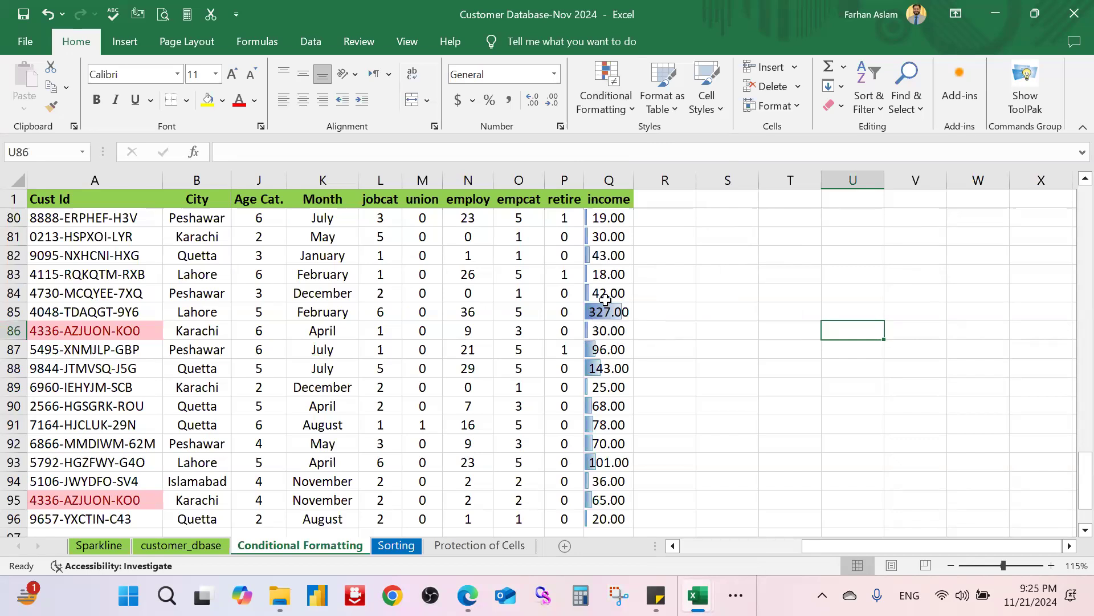
left_click(610, 218)
scroll(623, 274, "down", 1)
scroll(624, 273, "down", 3)
scroll(625, 276, "up", 20)
scroll(625, 279, "up", 9)
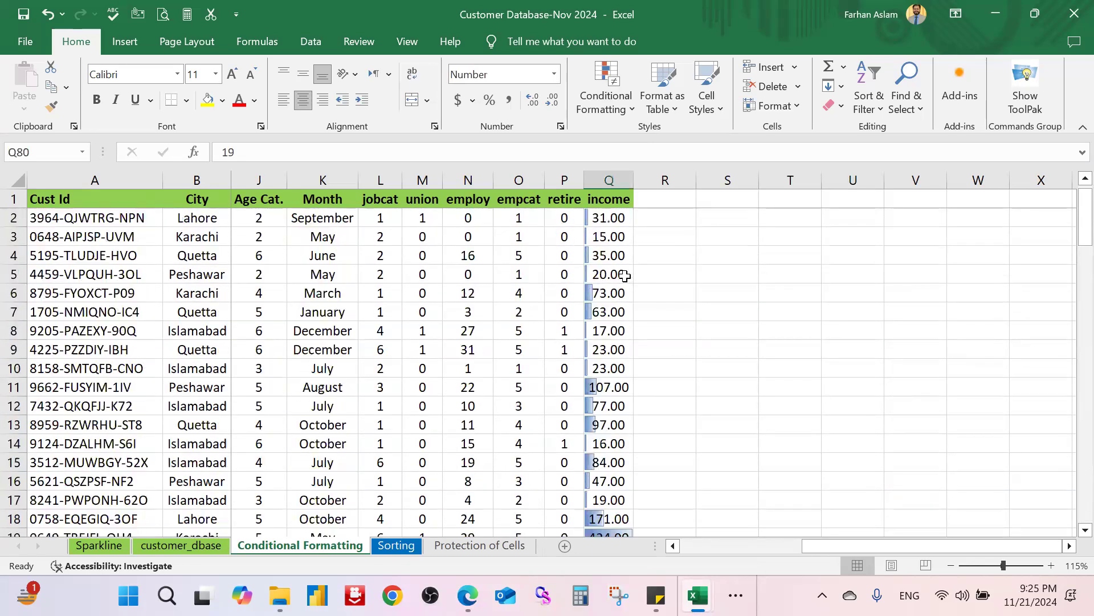
scroll(625, 274, "down", 2)
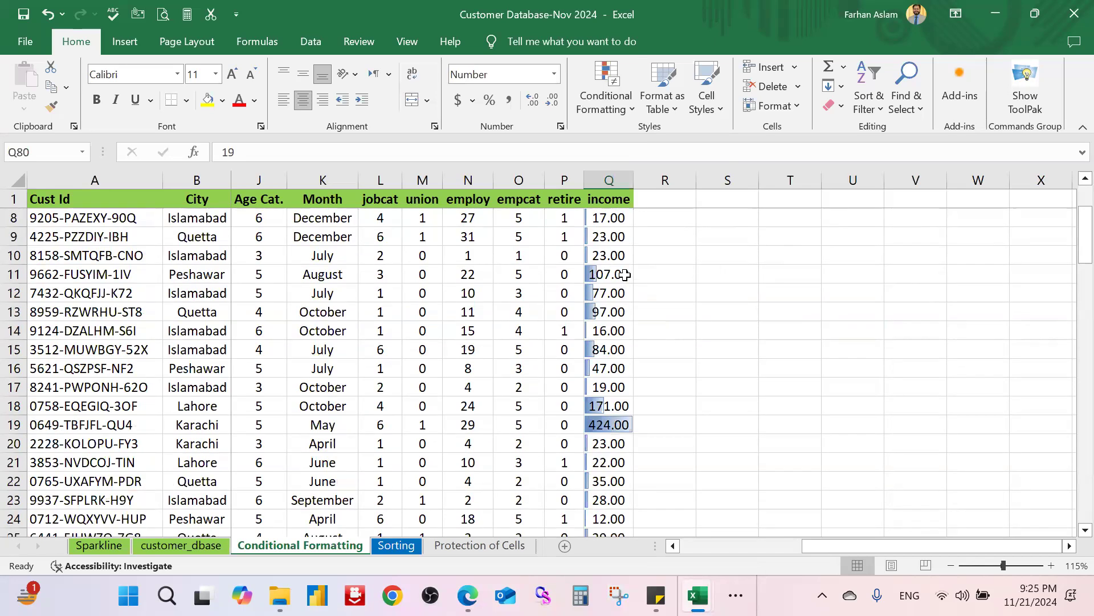
scroll(567, 252, "up", 2)
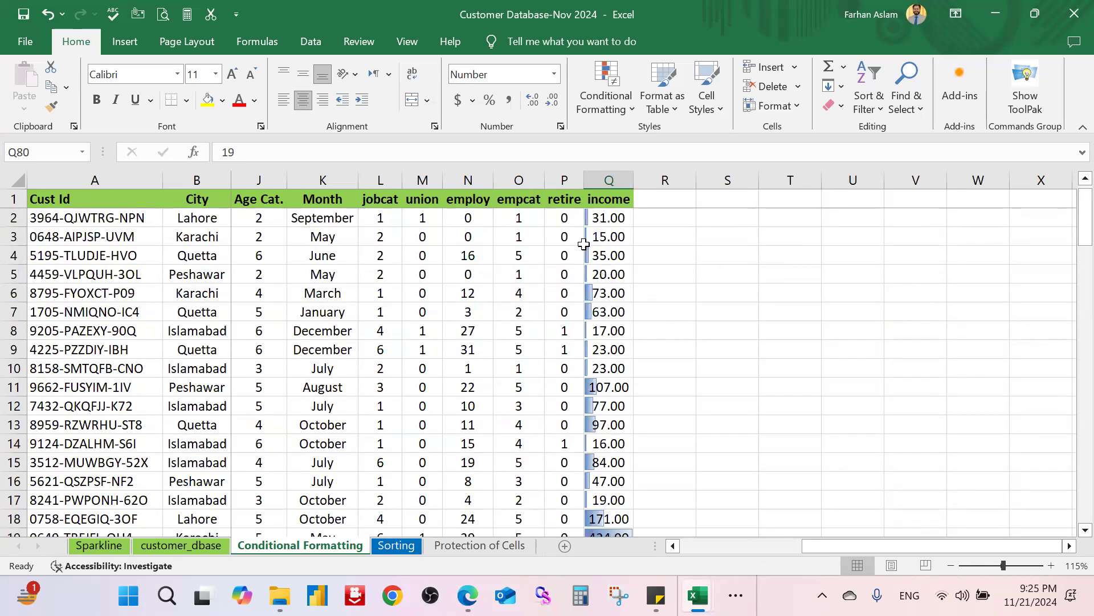
Step: Reselect income values Q2:Q96 for the next conditional format
left_click(599, 218)
key("ctrl+shift+Down")
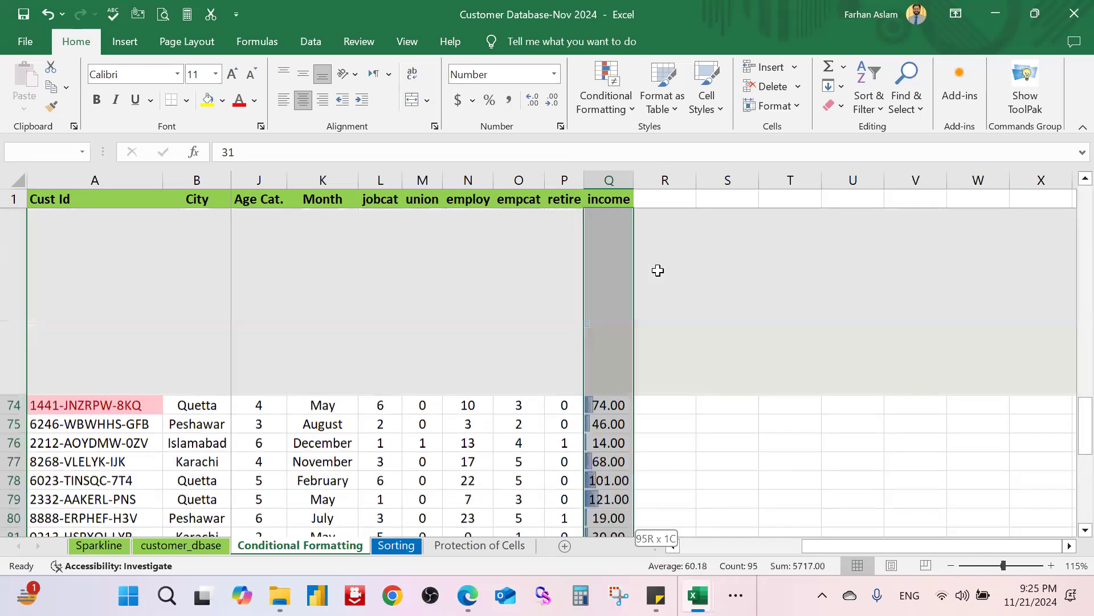
left_click(605, 91)
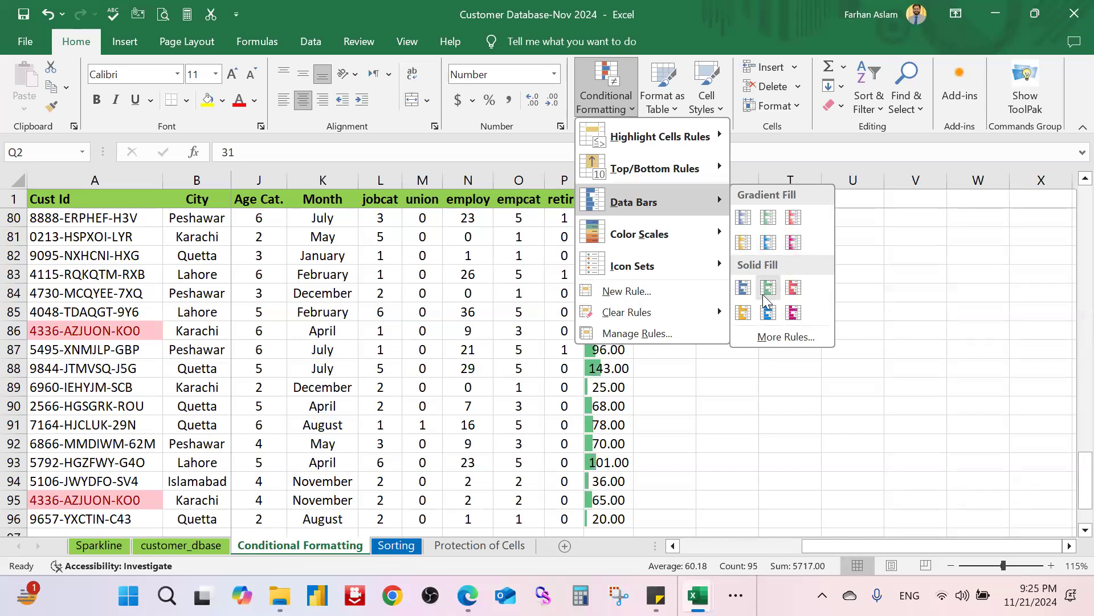
Step: Apply pink Solid Fill data bars to the income values and inspect them
left_click(792, 288)
left_click(790, 273)
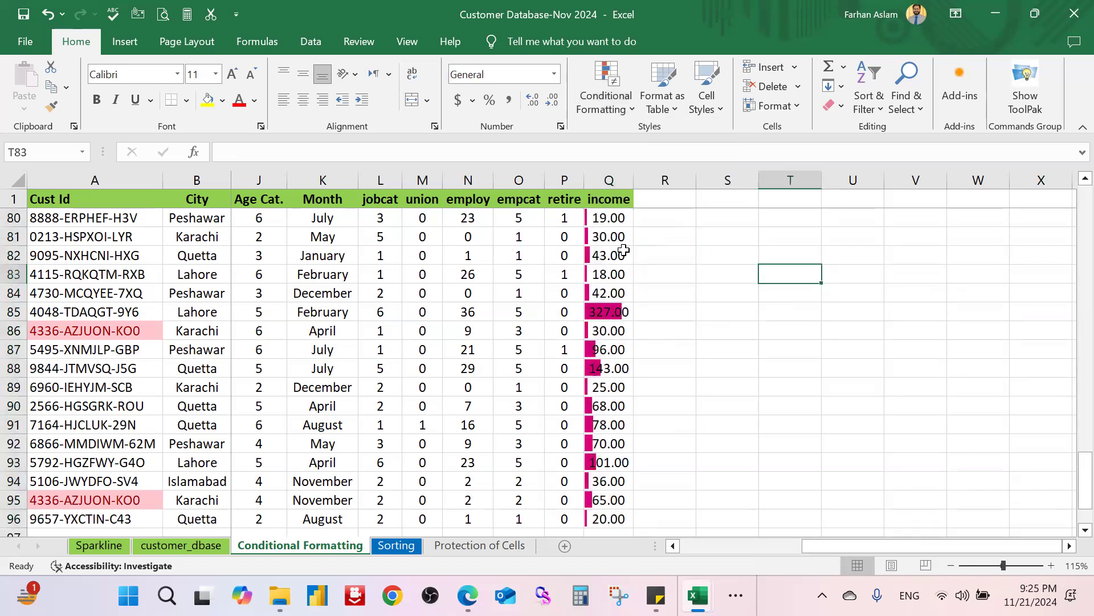
left_click(619, 222)
scroll(620, 231, "up", 16)
scroll(620, 231, "up", 10)
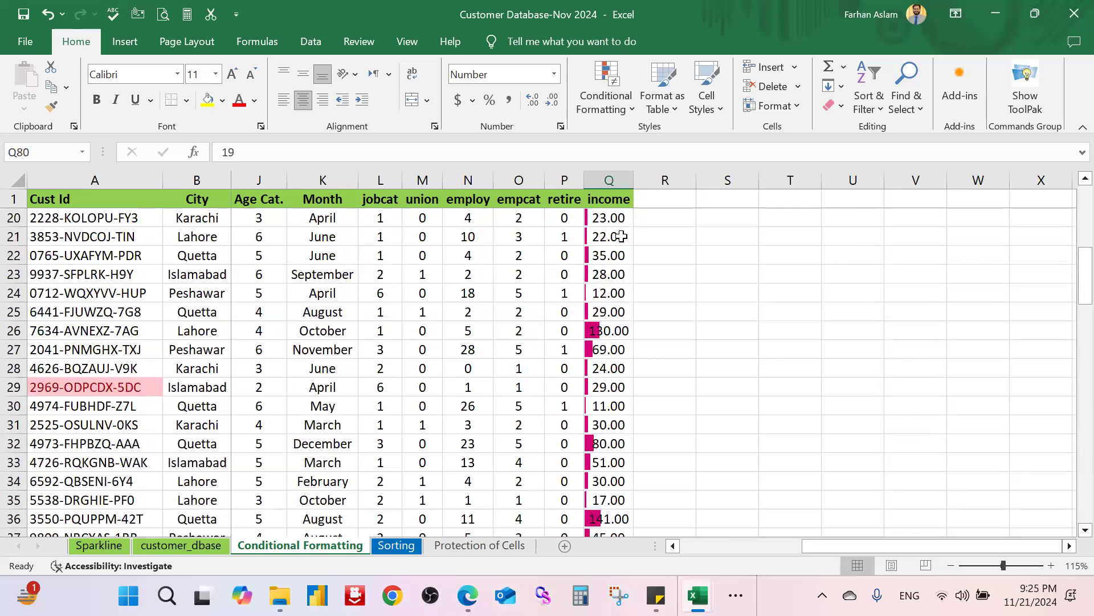
Step: Reselect Q2:Q96 and bring up the Clear Rules options
left_click(615, 219)
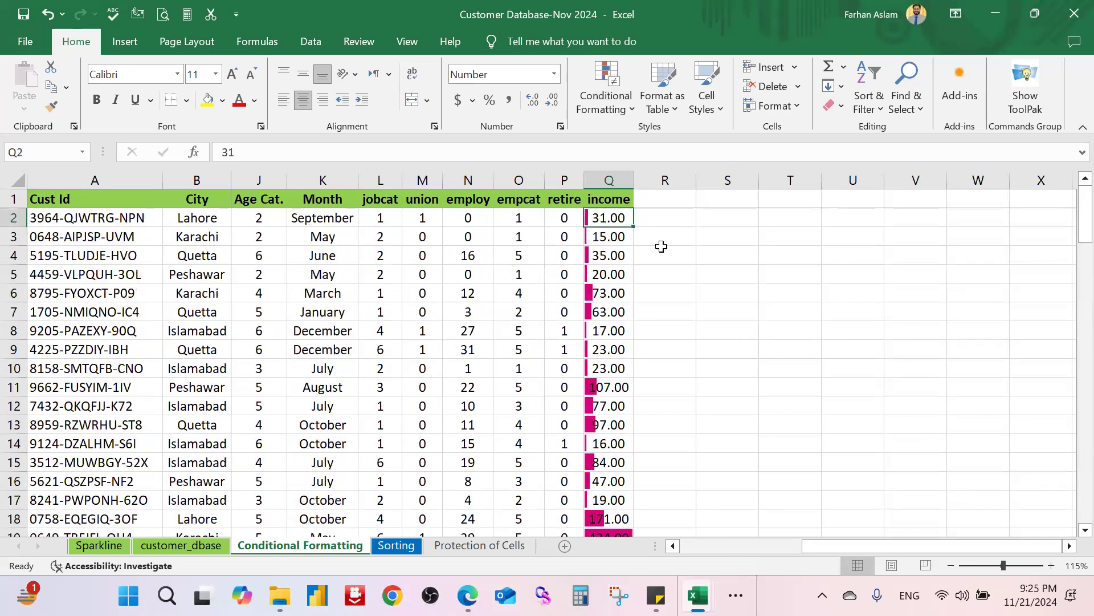
key("ctrl+shift+Down")
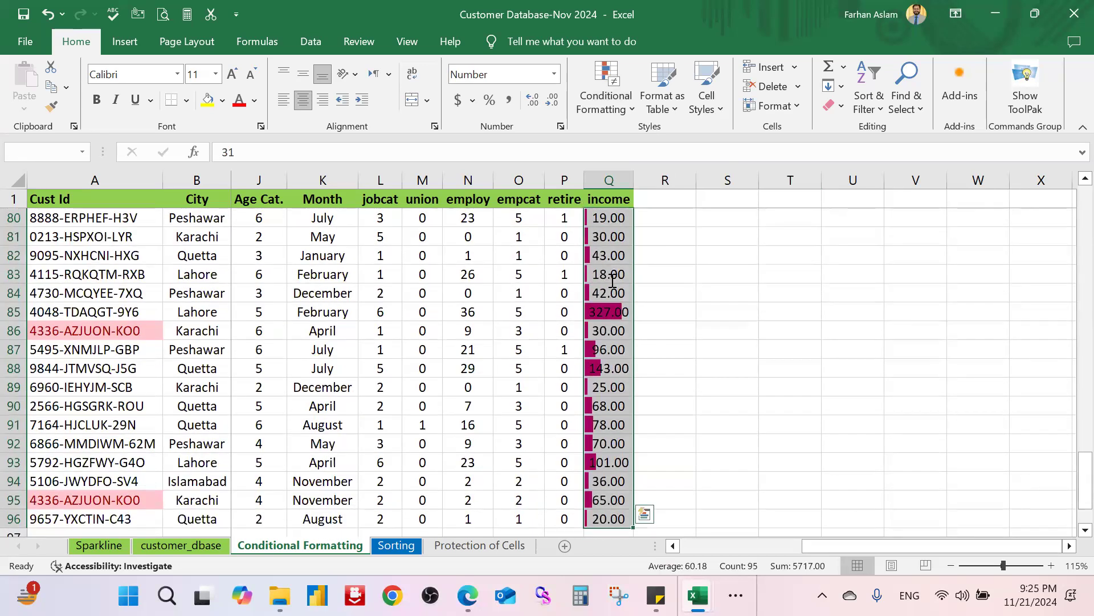
left_click(613, 108)
mouse_move(699, 309)
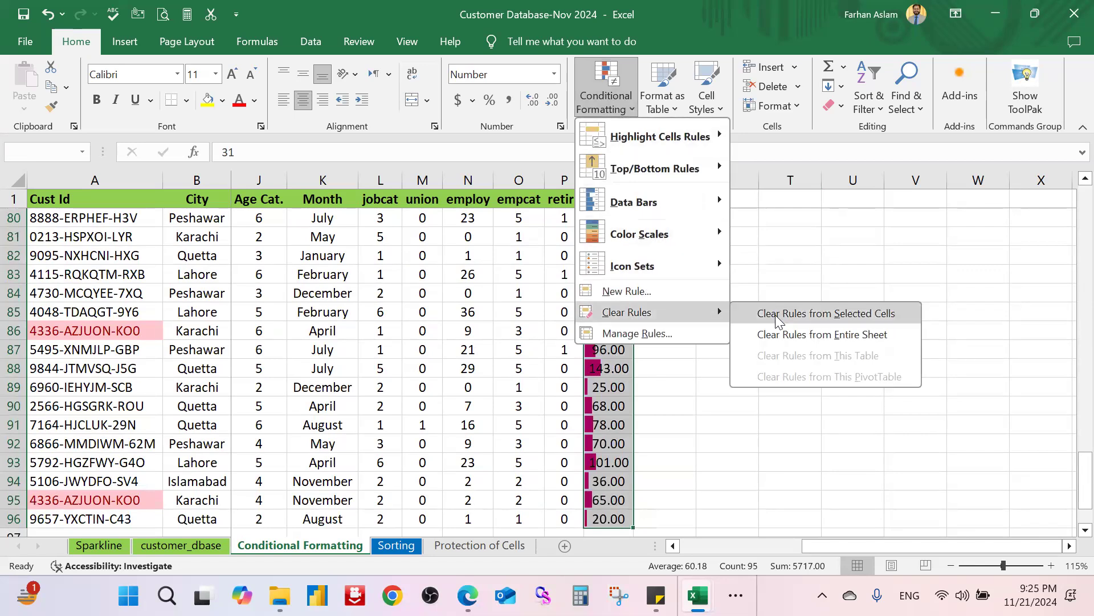
Step: Replace the data bars with the Green-Yellow-Red colour scale
left_click(814, 313)
left_click(630, 106)
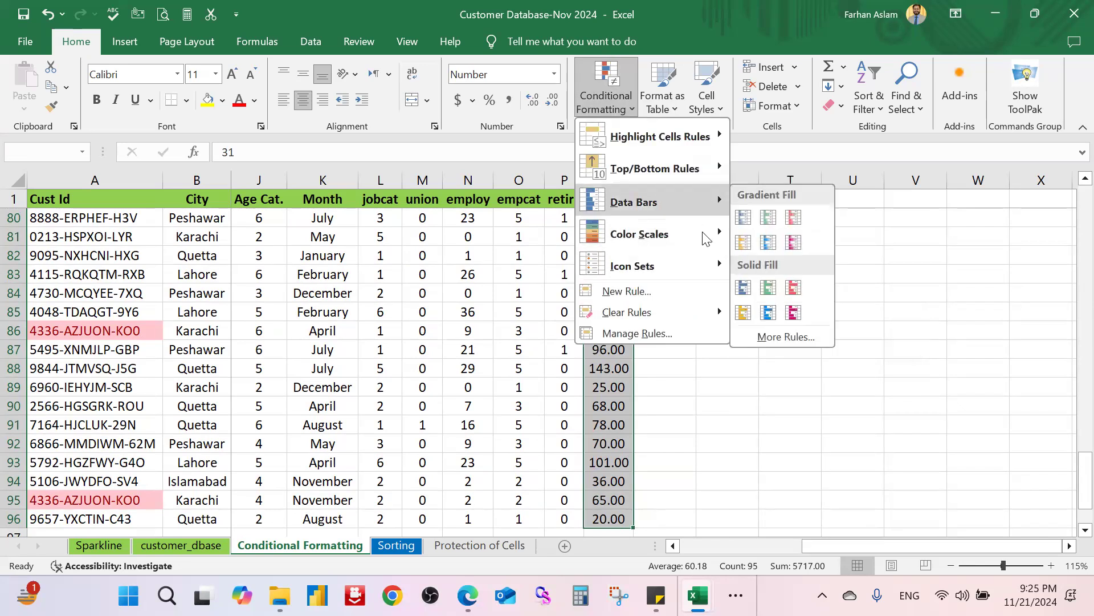
mouse_move(707, 239)
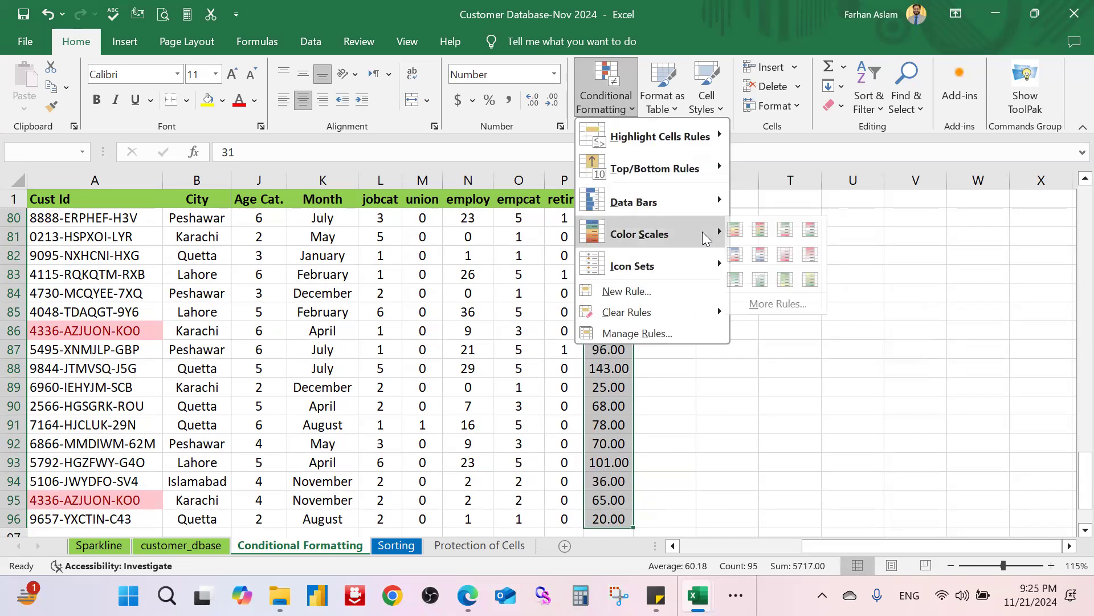
left_click(743, 229)
Step: Check the shading on values like 12.00 and 16.00, then reselect Q2:Q96
scroll(749, 377, "up", 20)
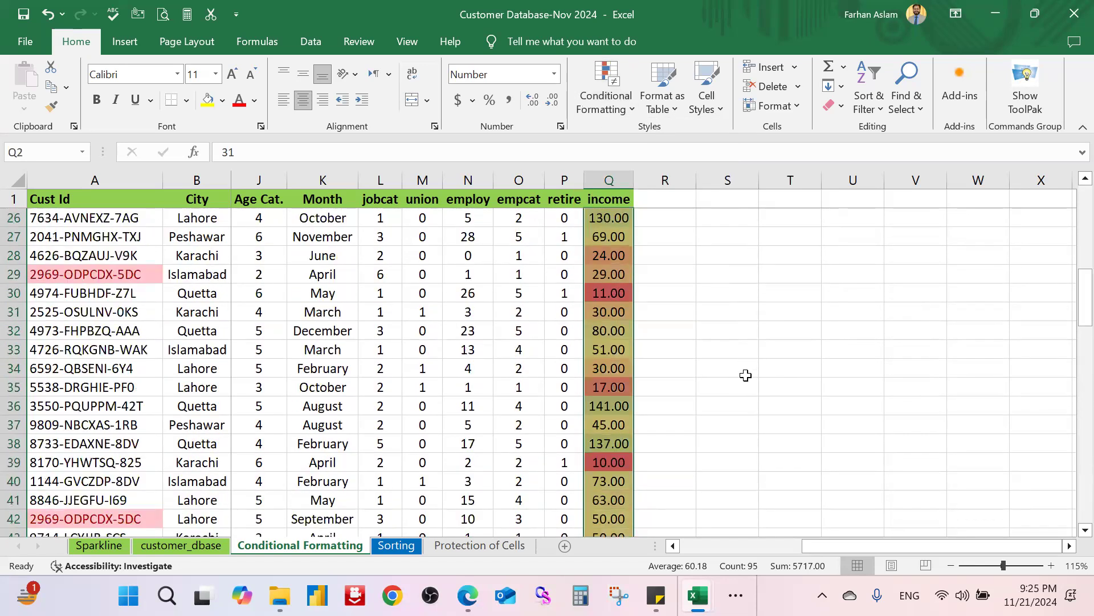
scroll(745, 375, "up", 2)
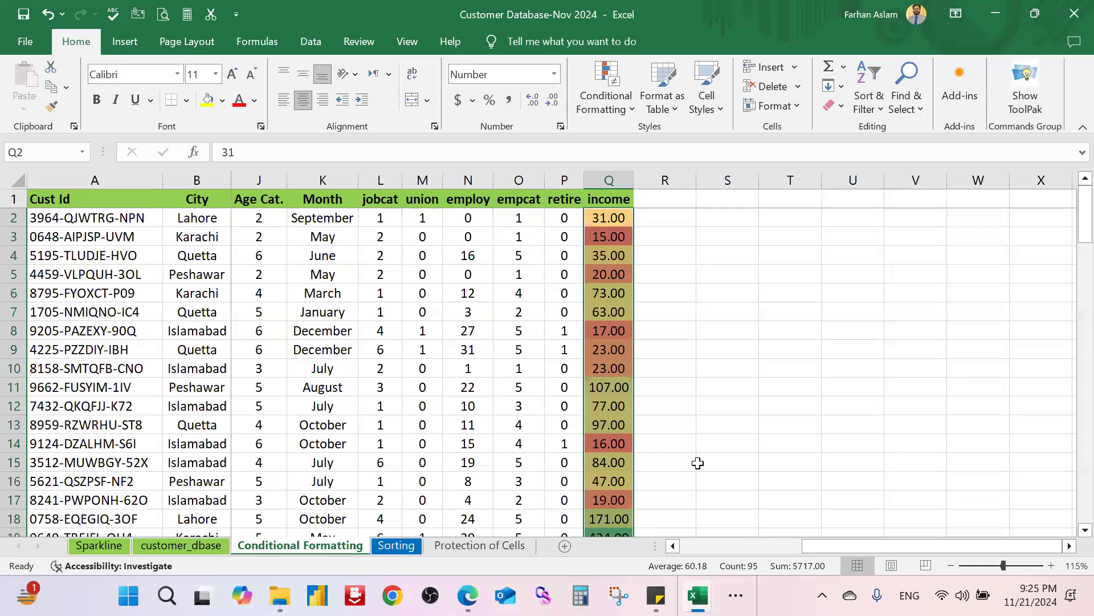
scroll(698, 463, "down", 2)
scroll(619, 481, "down", 1)
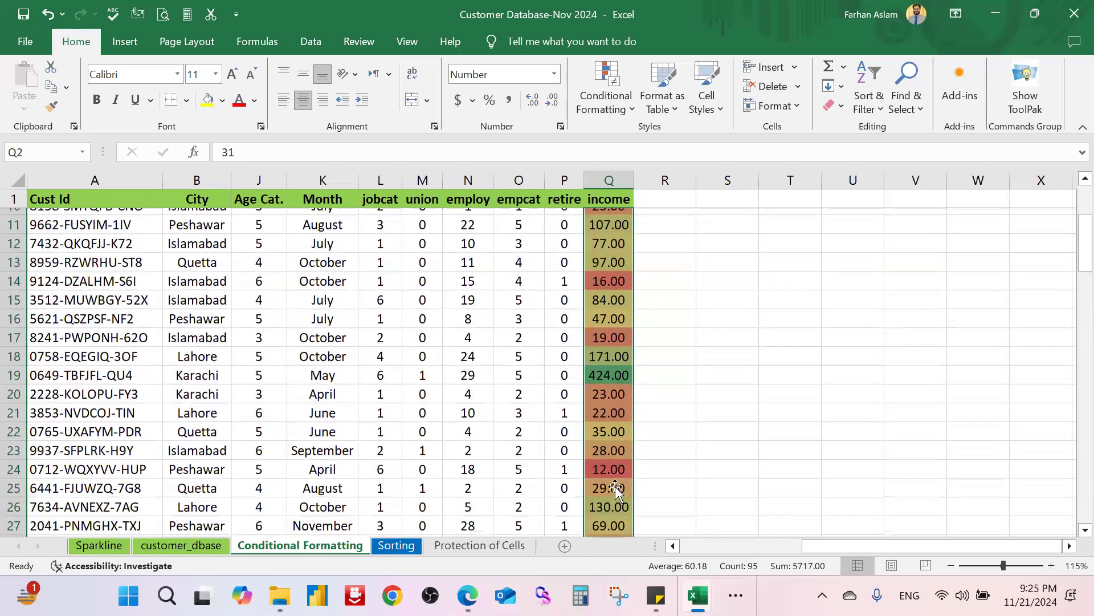
left_click(611, 464)
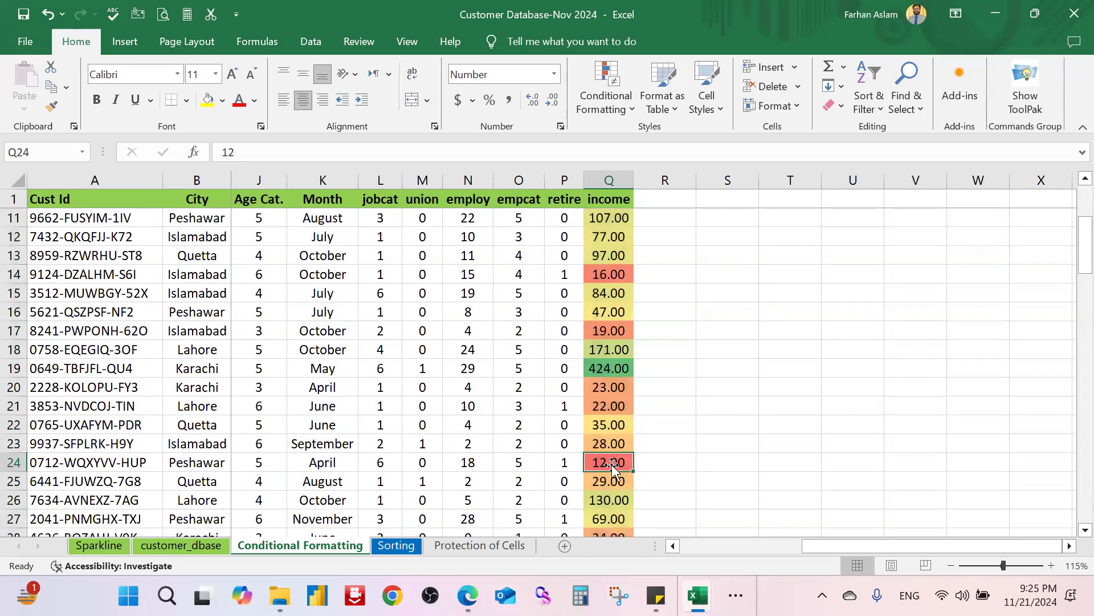
left_click(610, 274)
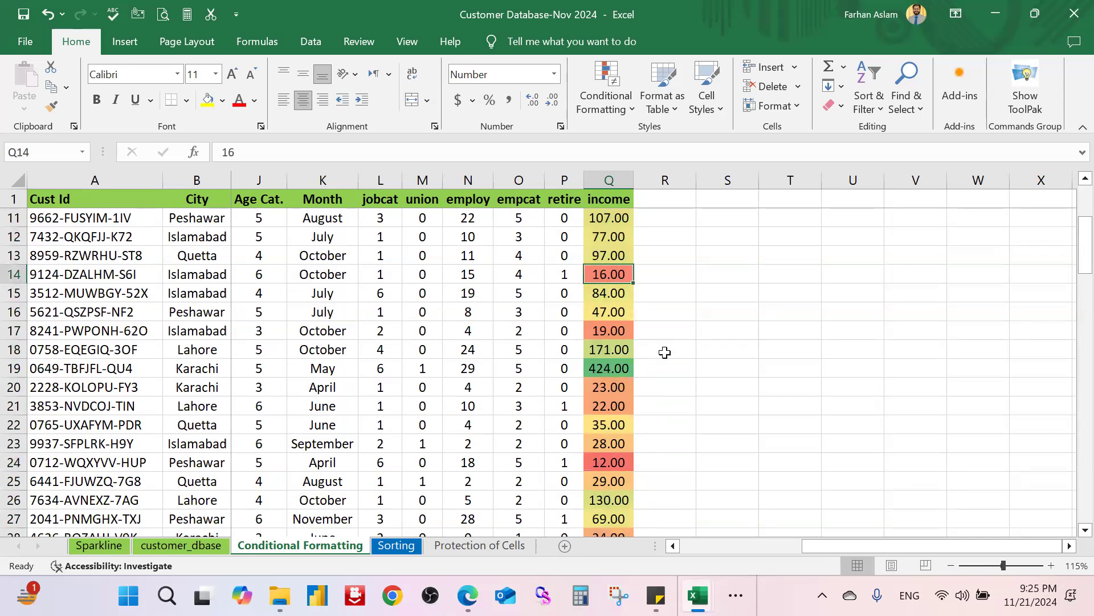
scroll(650, 349, "up", 2)
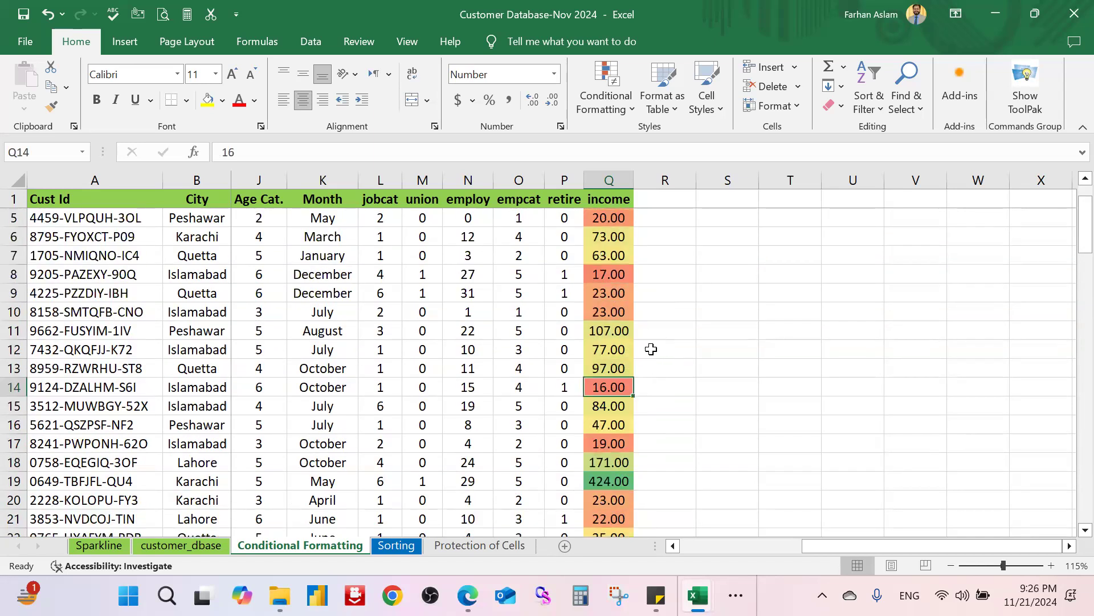
scroll(651, 349, "up", 1)
left_click(606, 217)
key("ctrl+shift+Down")
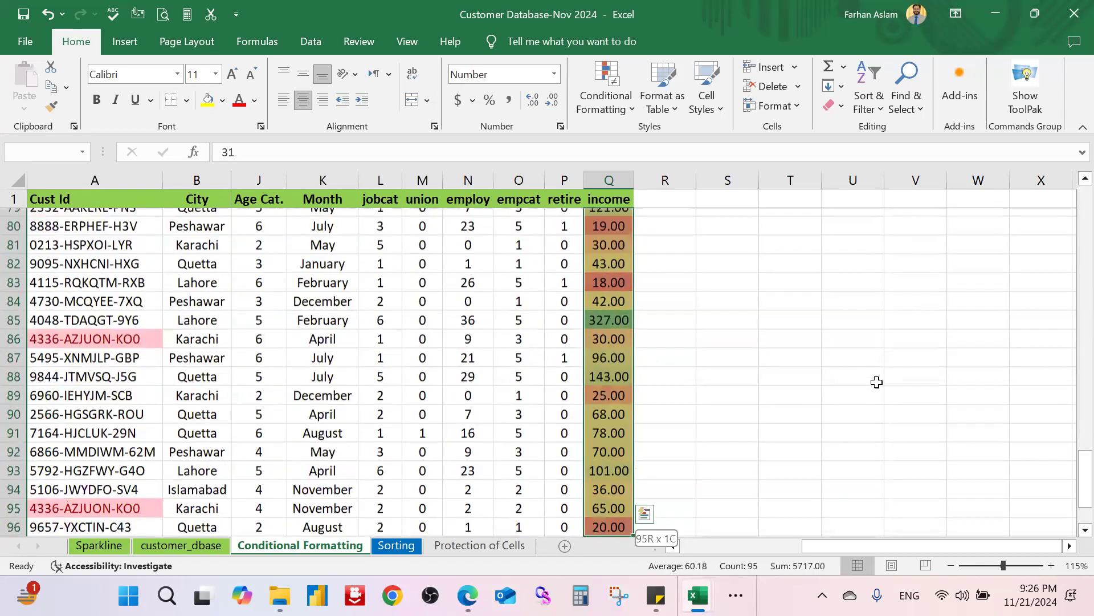
Step: Start a new colour-scale rule and move its dialog aside to show income
left_click(626, 115)
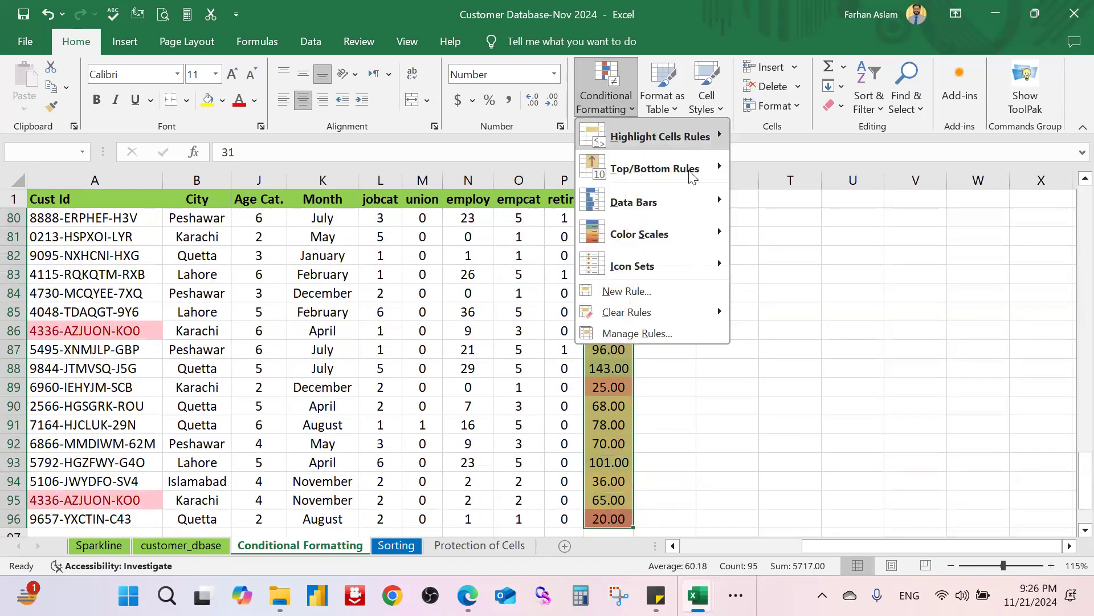
mouse_move(703, 198)
mouse_move(713, 234)
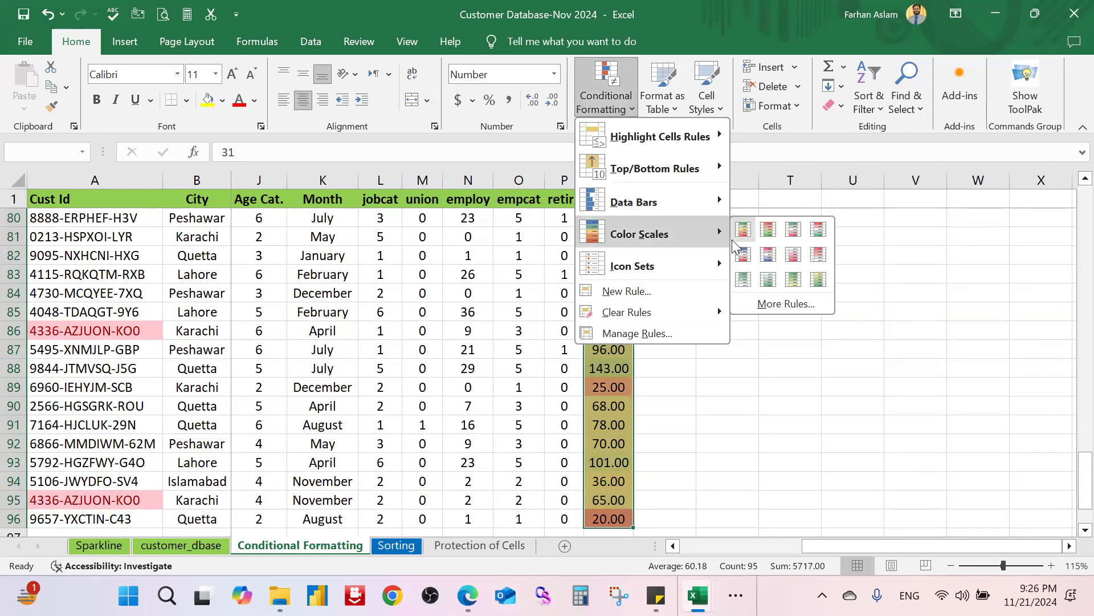
left_click(786, 303)
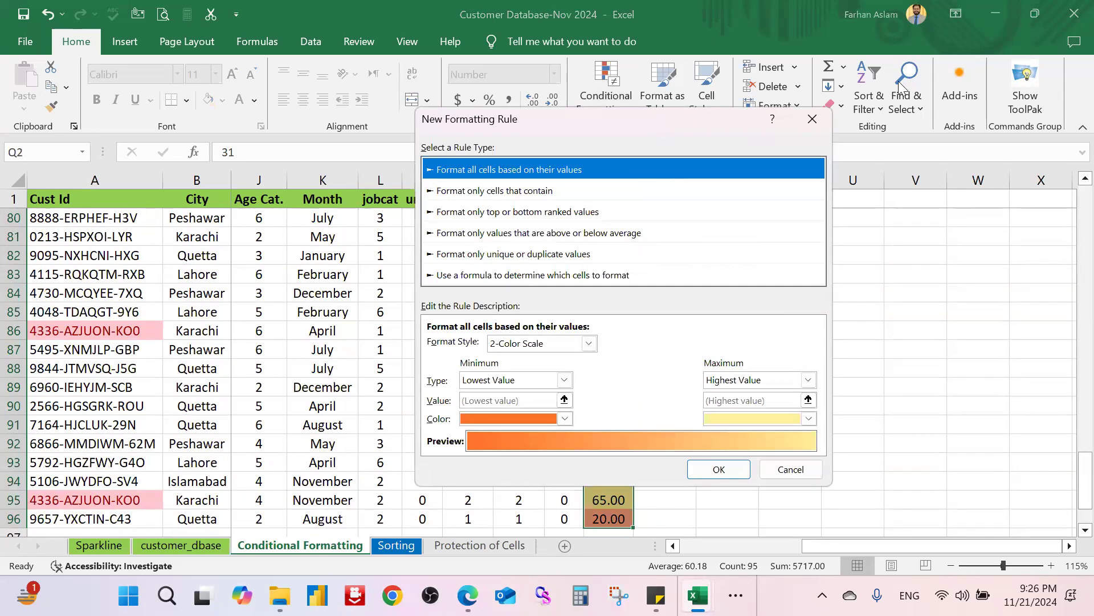
left_click_drag(663, 120, 899, 81)
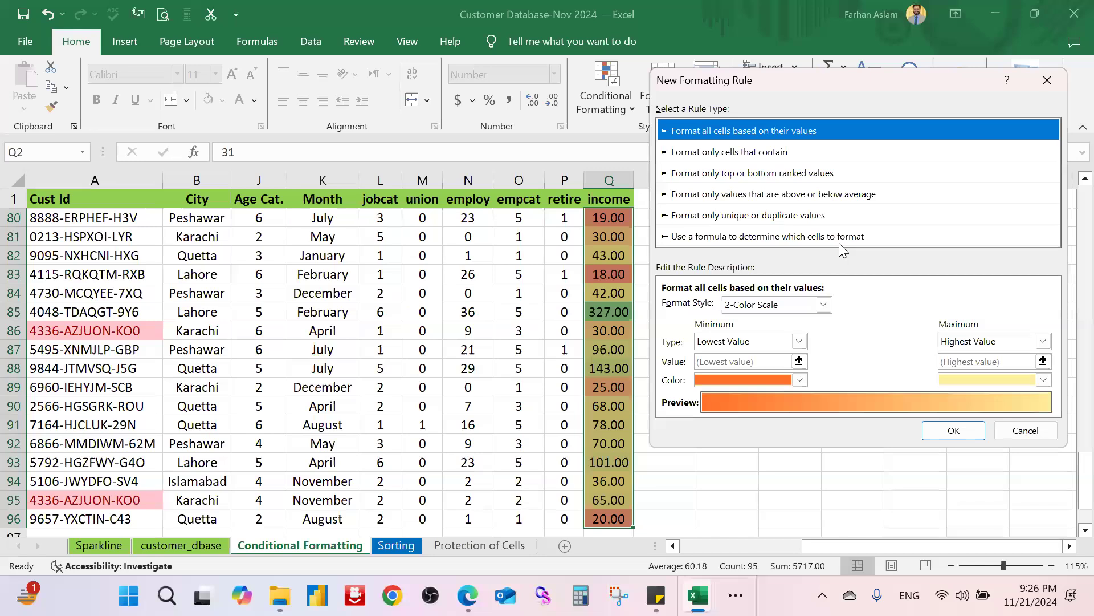
Step: Keep 'Format all cells based on their values', set 3-Color Scale, and apply it
left_click(821, 246)
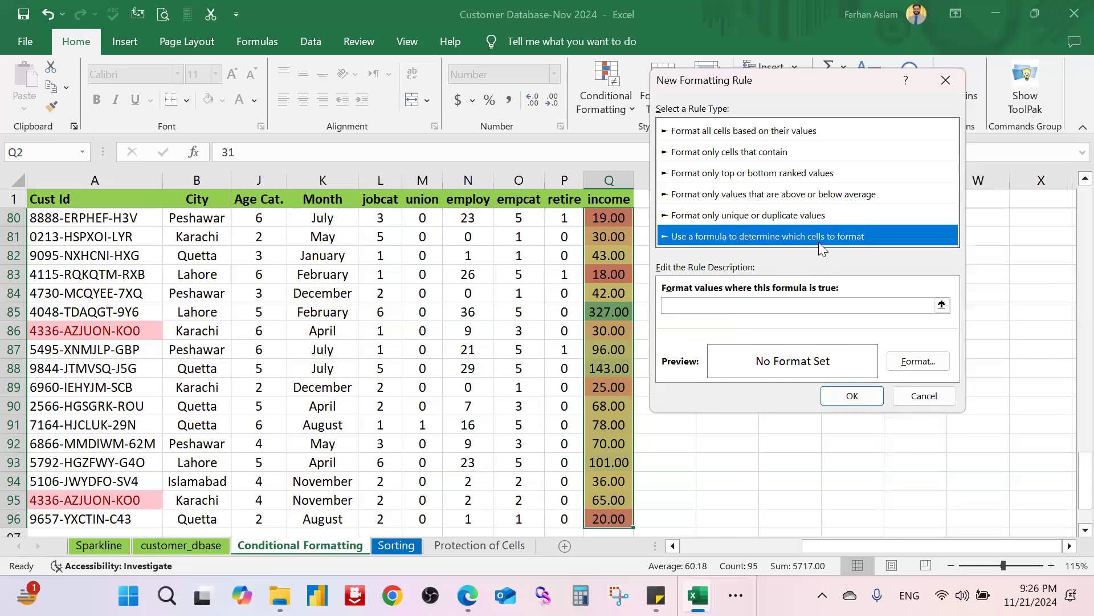
left_click(799, 178)
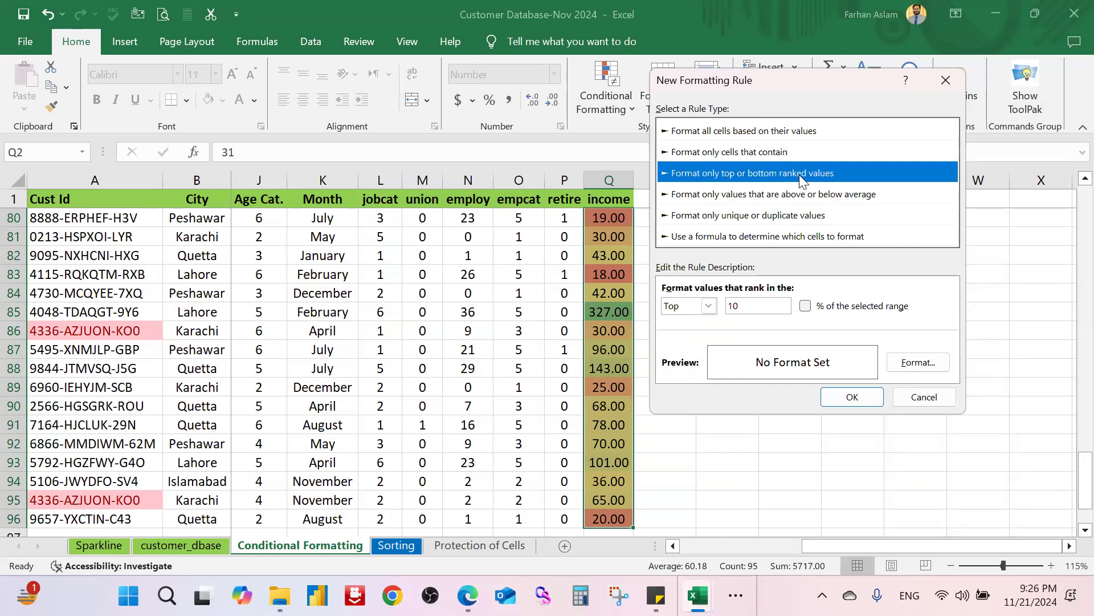
left_click(767, 154)
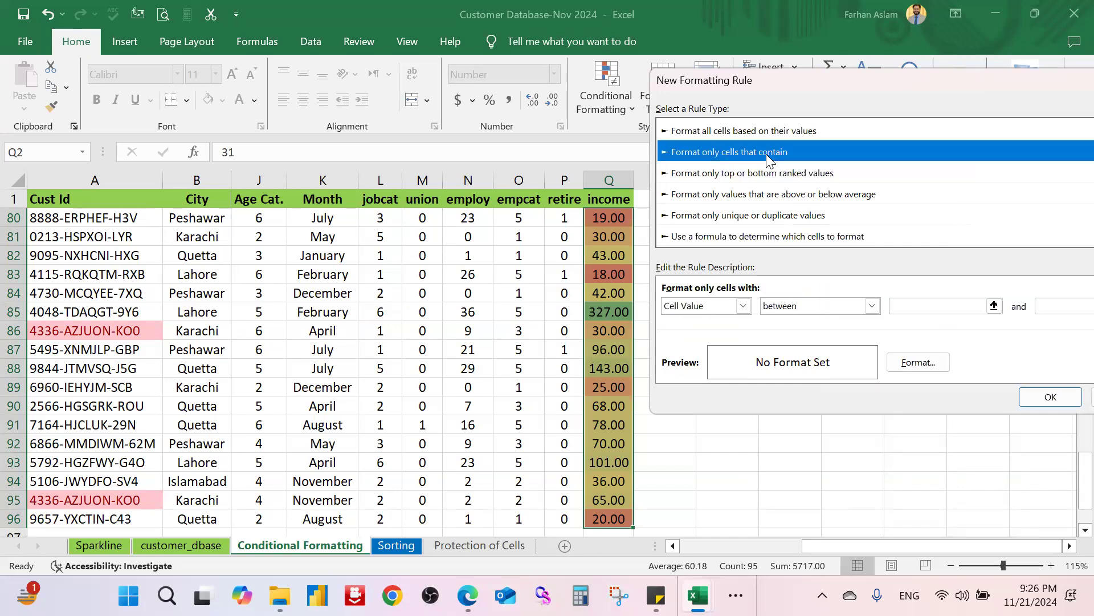
left_click(769, 133)
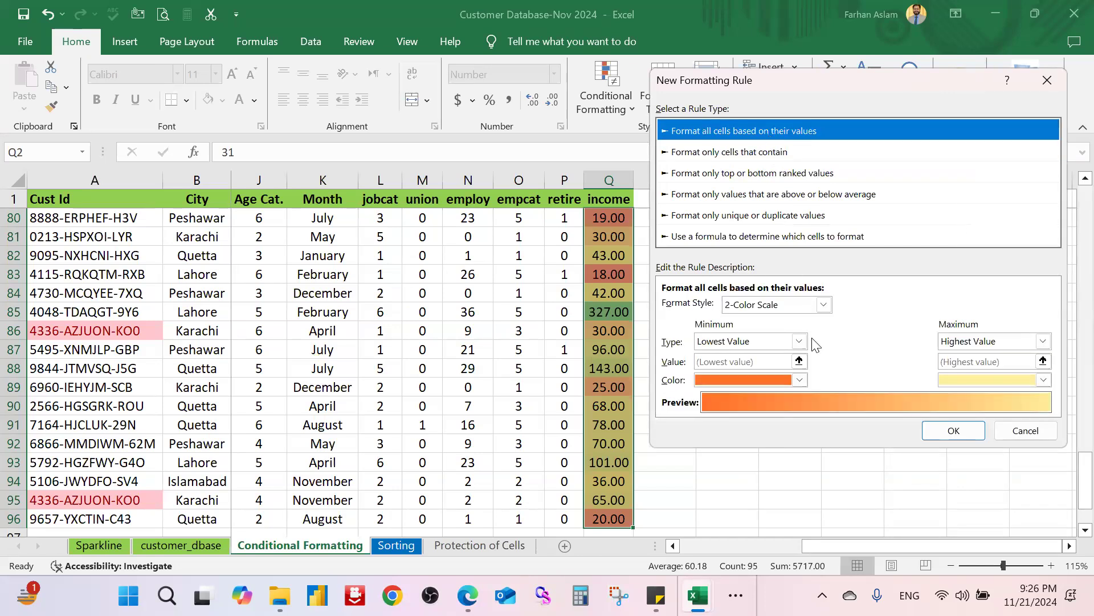
left_click(802, 306)
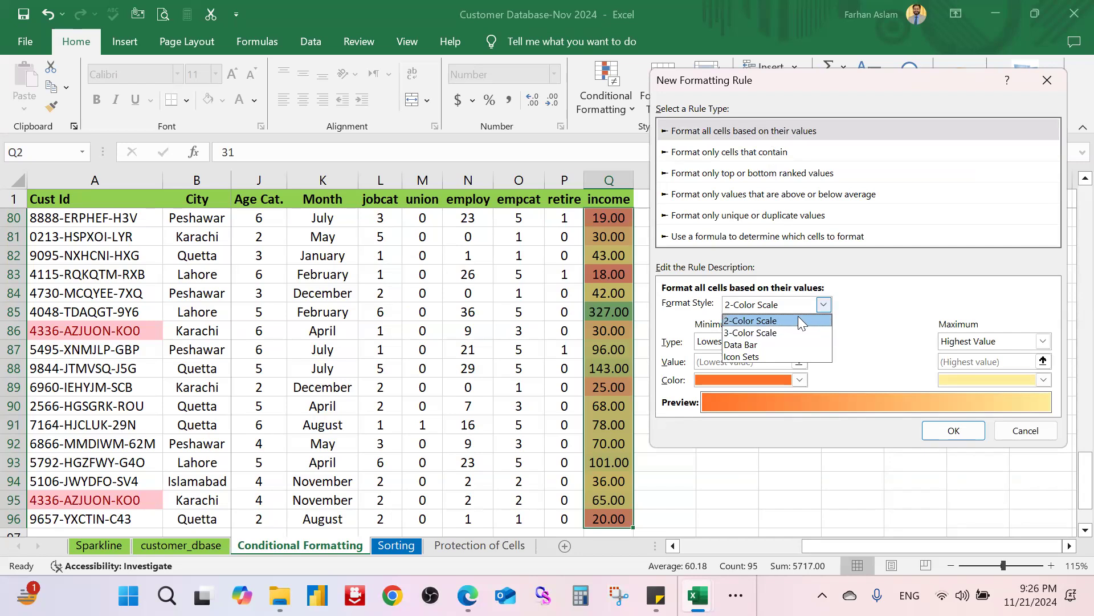
left_click(796, 332)
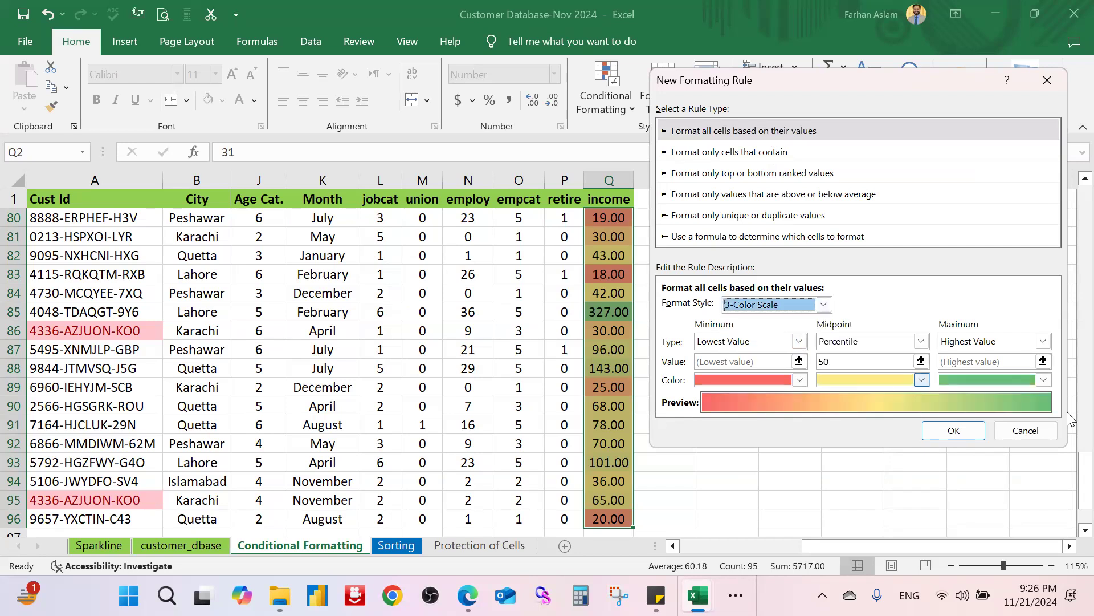
left_click(954, 430)
Step: Select income values Q2:Q96 and clear their colour-scale rules
left_click(791, 368)
scroll(833, 325, "up", 5)
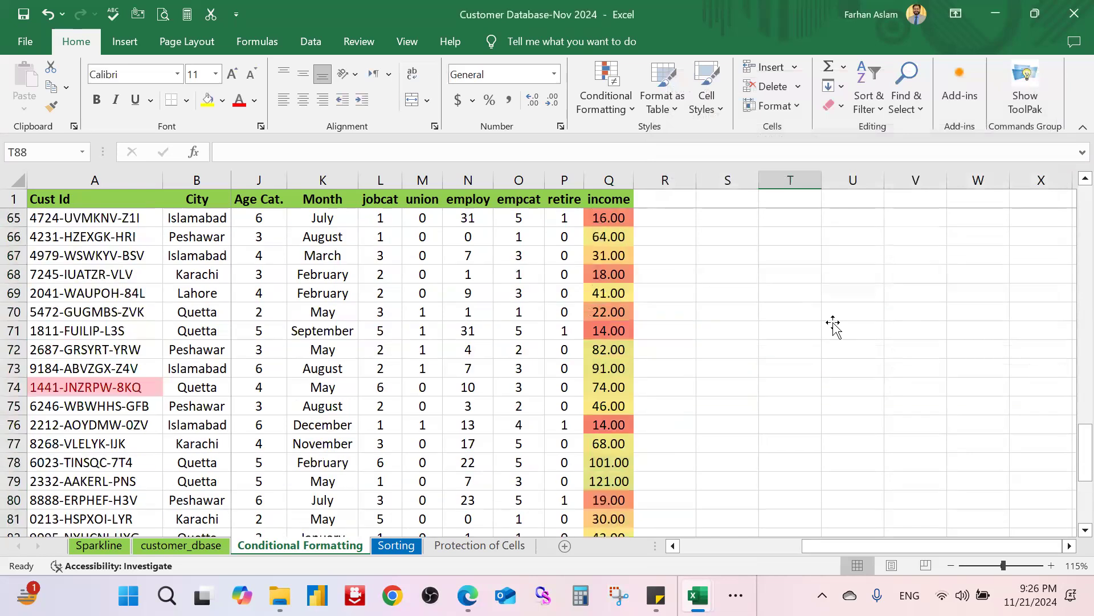
scroll(833, 325, "up", 20)
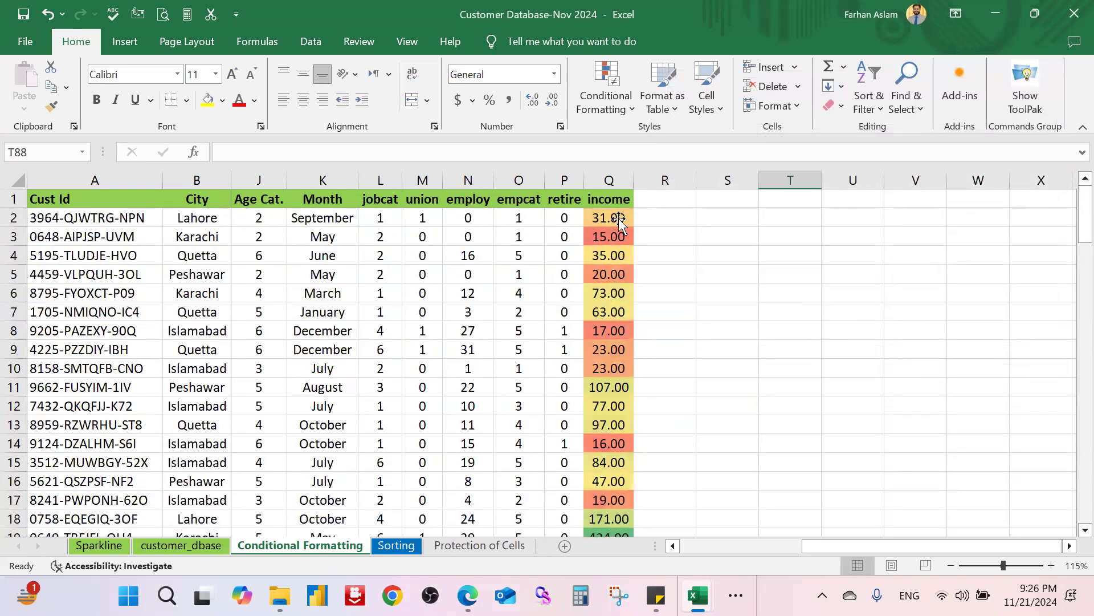
left_click(620, 222)
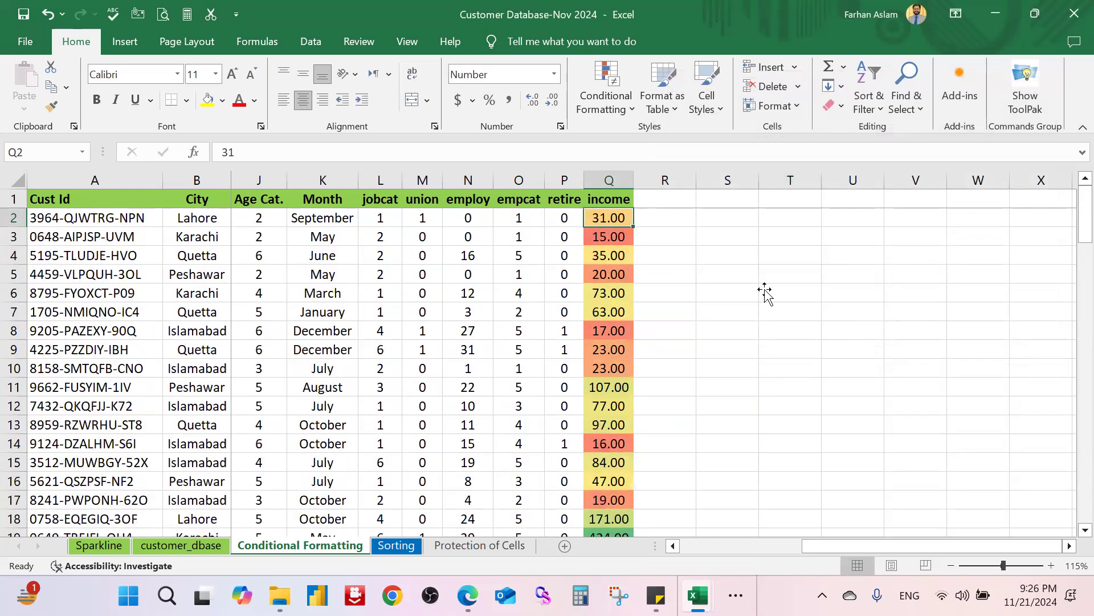
key("ctrl+shift+Down")
left_click(606, 86)
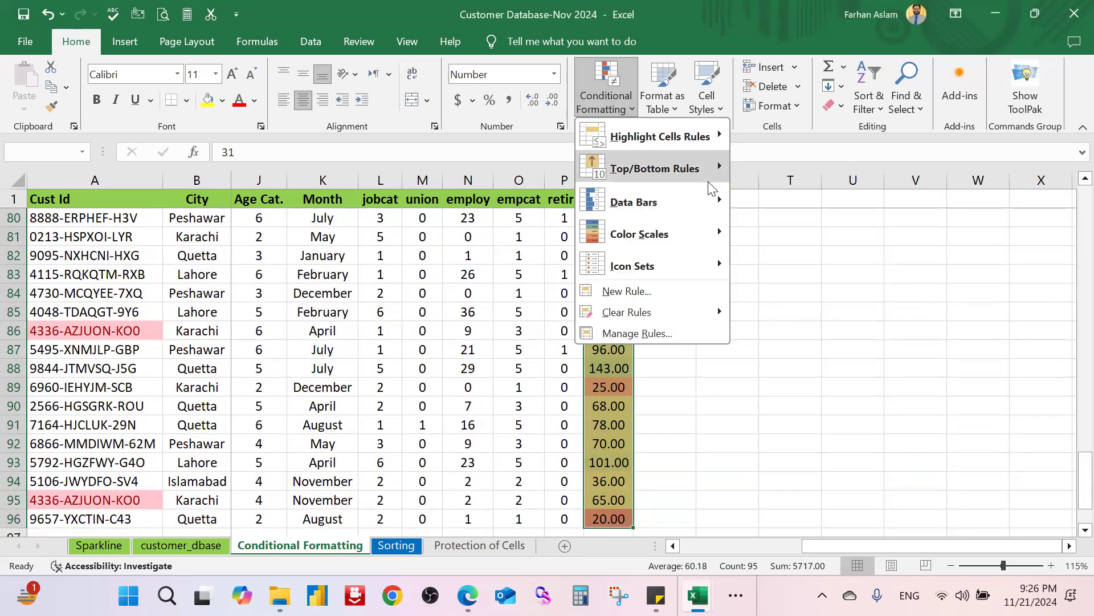
mouse_move(710, 313)
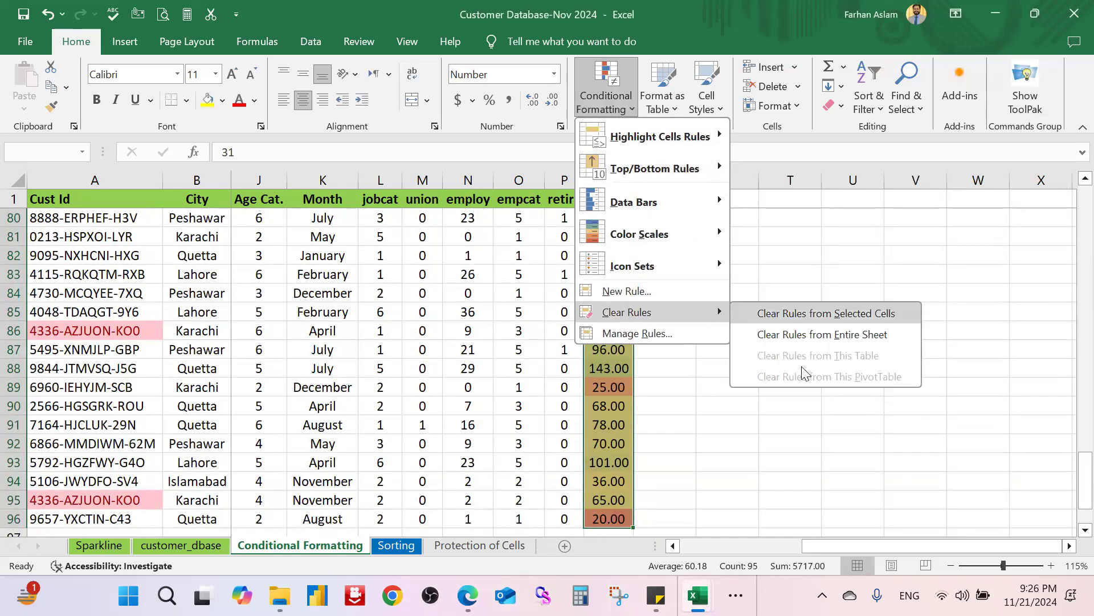
left_click(848, 313)
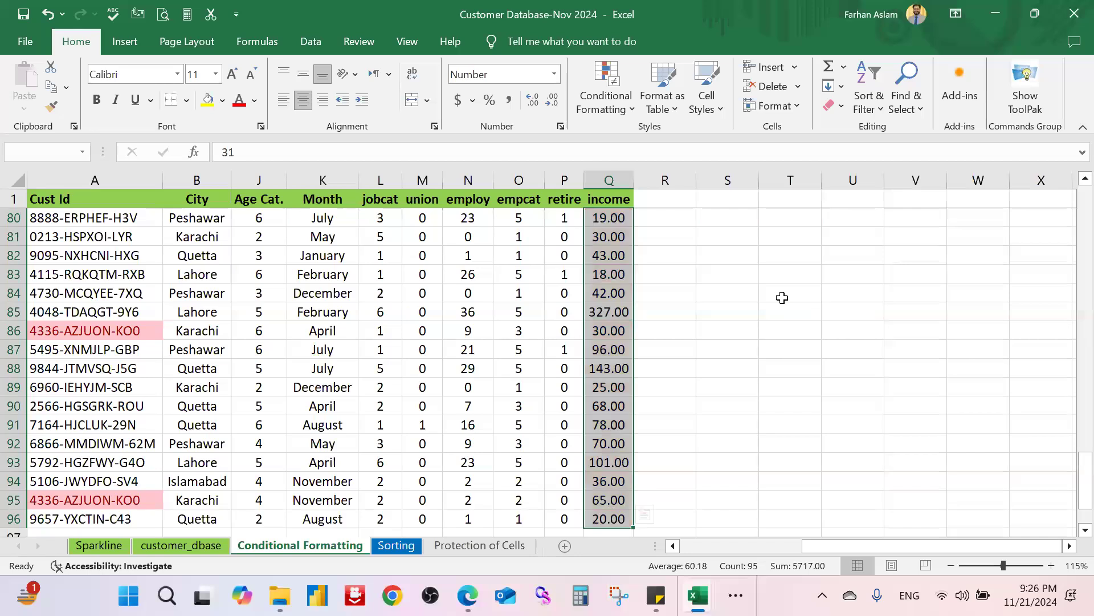
Step: Show the Icon Sets gallery under Conditional Formatting
left_click(605, 100)
mouse_move(707, 234)
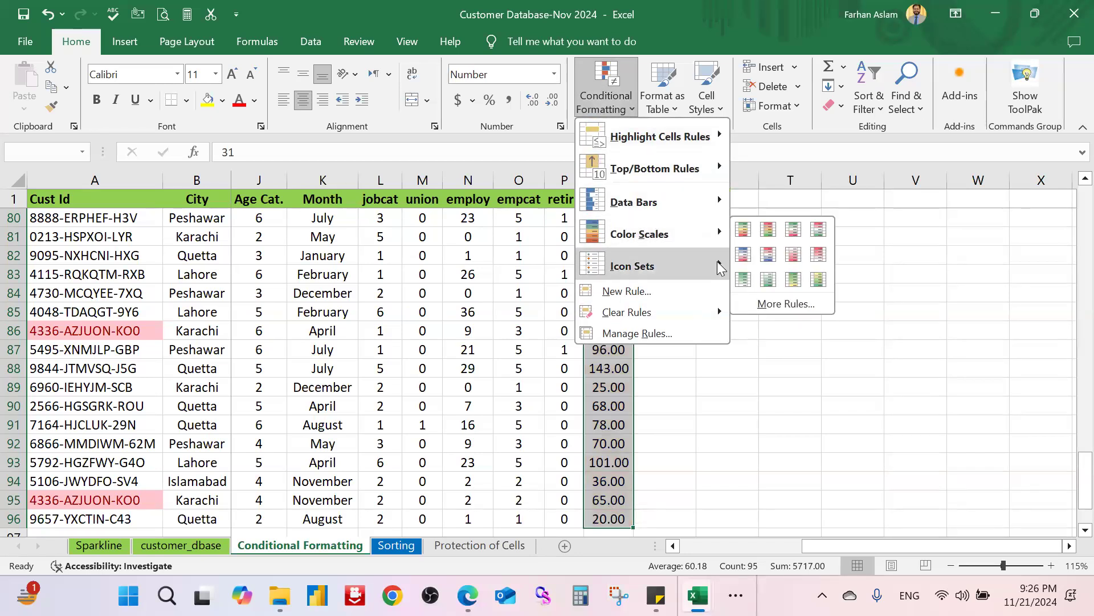
mouse_move(717, 261)
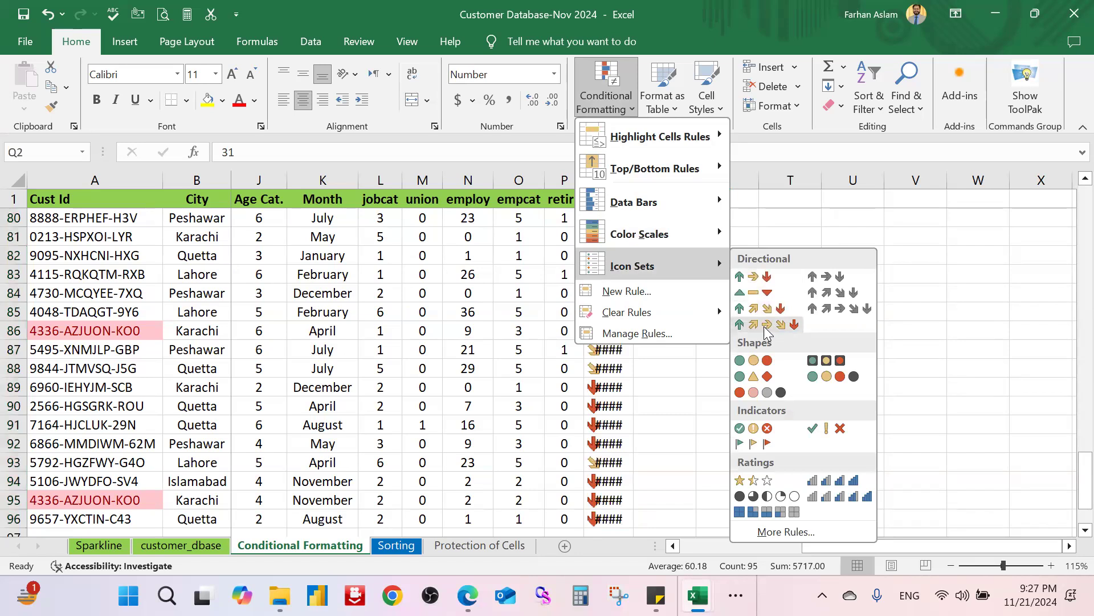
Step: Apply 3 Traffic Lights (Rimmed) icons and widen column Q to fit the values
left_click(835, 363)
left_click(728, 274)
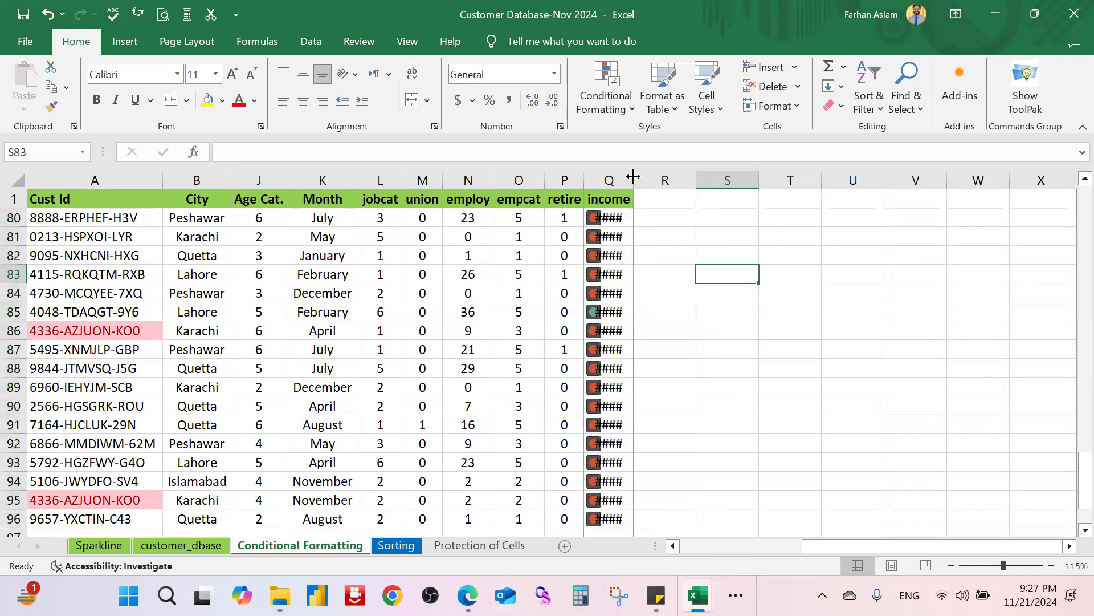
double_click(634, 176)
left_click_drag(645, 176, 675, 179)
left_click(736, 367)
left_click(735, 238)
Step: Scroll through the traffic-light icons, then reselect income values Q2:Q96
scroll(684, 257, "up", 11)
scroll(629, 278, "up", 15)
scroll(643, 250, "down", 11)
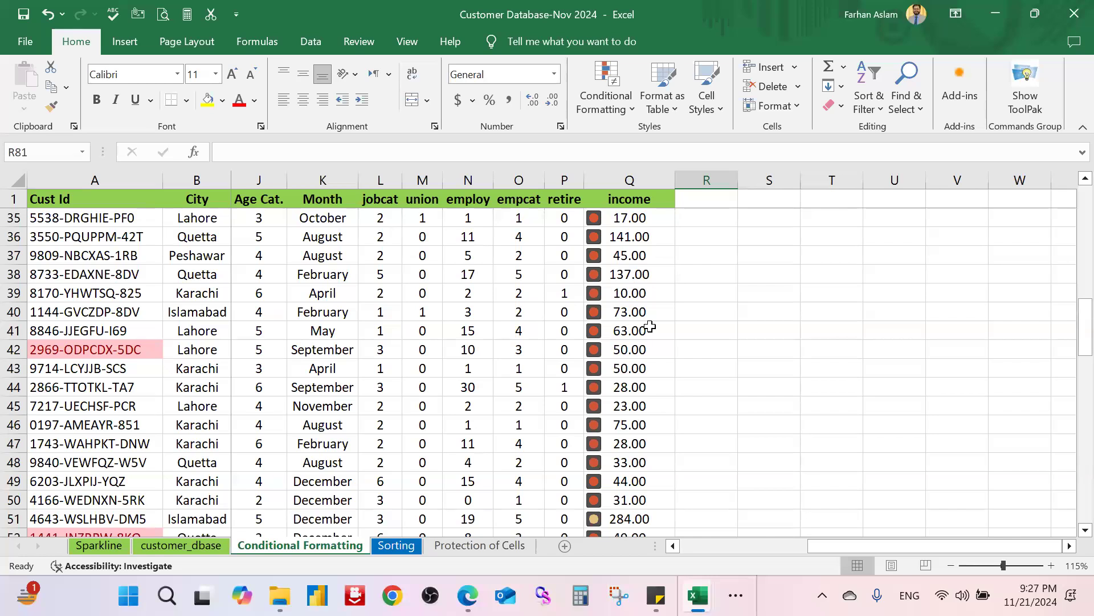
scroll(652, 327, "down", 3)
scroll(655, 319, "up", 14)
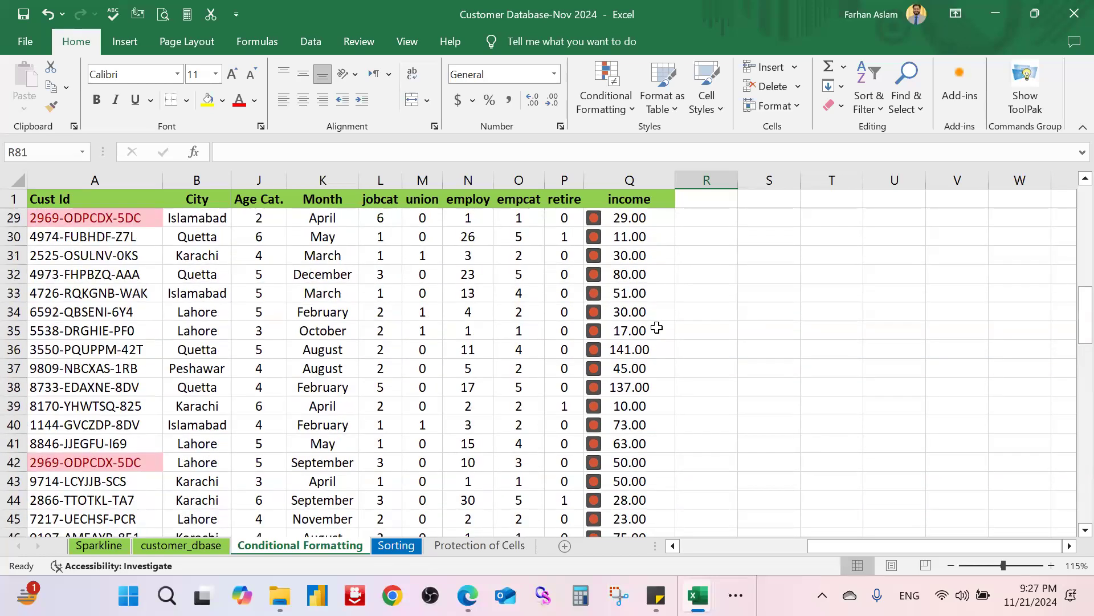
left_click(664, 224)
key("ctrl+shift+Down")
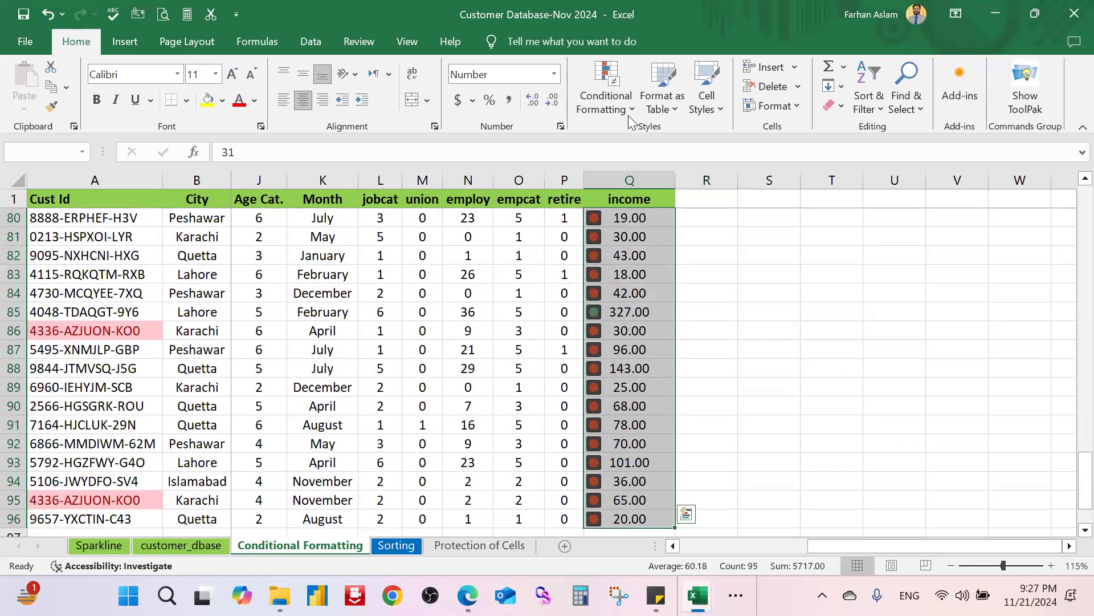
left_click(627, 106)
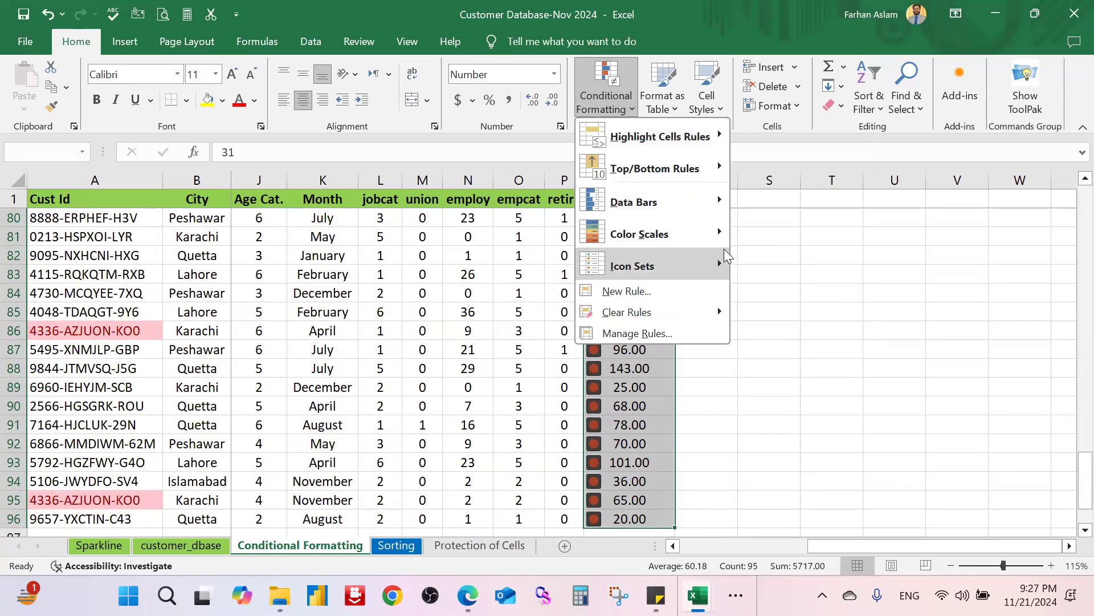
Step: Apply 3 Arrows (Colored) icons to income and check value 171 in Q18
mouse_move(727, 256)
left_click(751, 278)
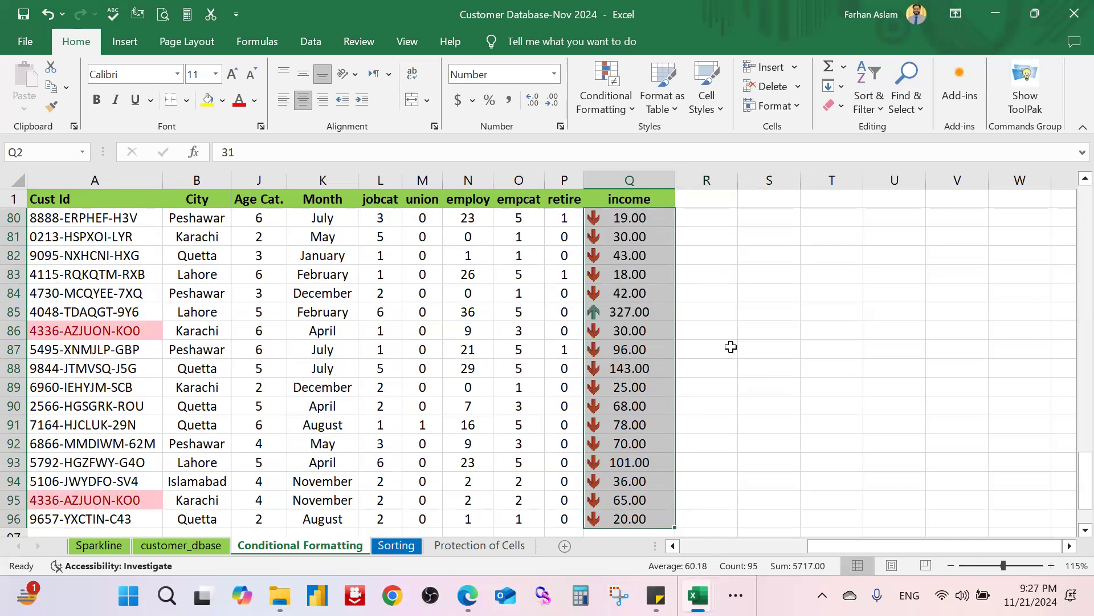
scroll(731, 346, "up", 20)
scroll(728, 356, "down", 3)
scroll(728, 355, "down", 3)
scroll(729, 356, "up", 2)
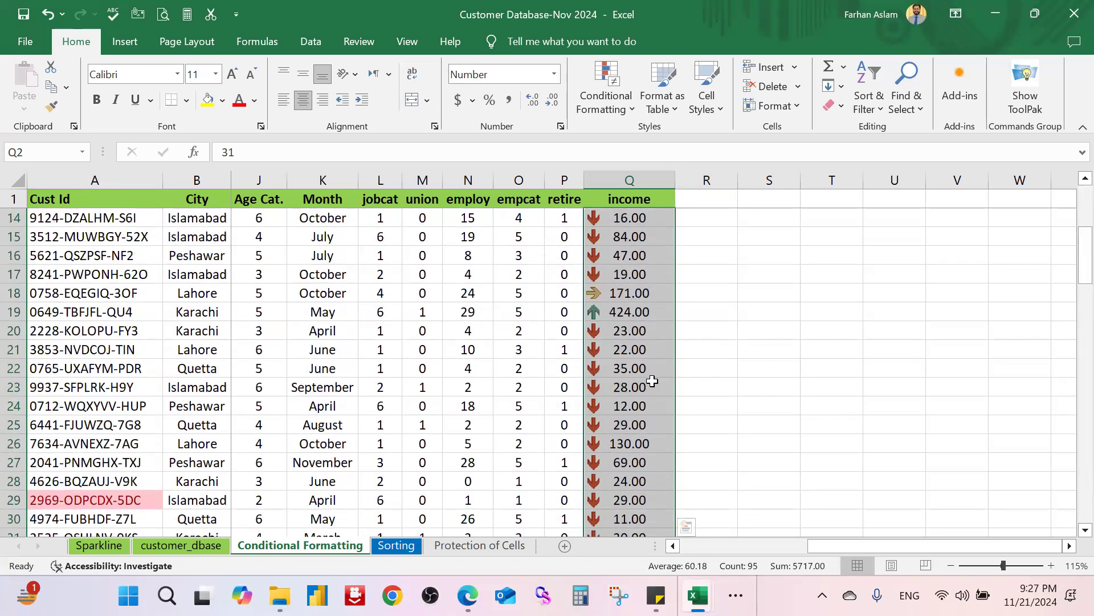
left_click(625, 293)
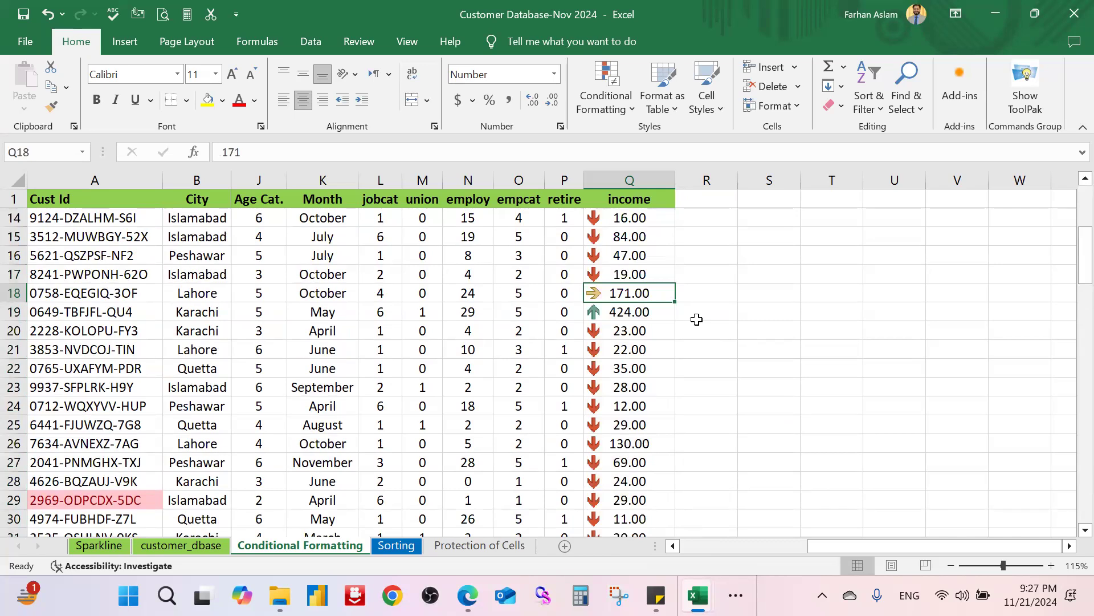
Step: Reselect income values Q2:Q96 for the next icon rule
scroll(693, 333, "up", 4)
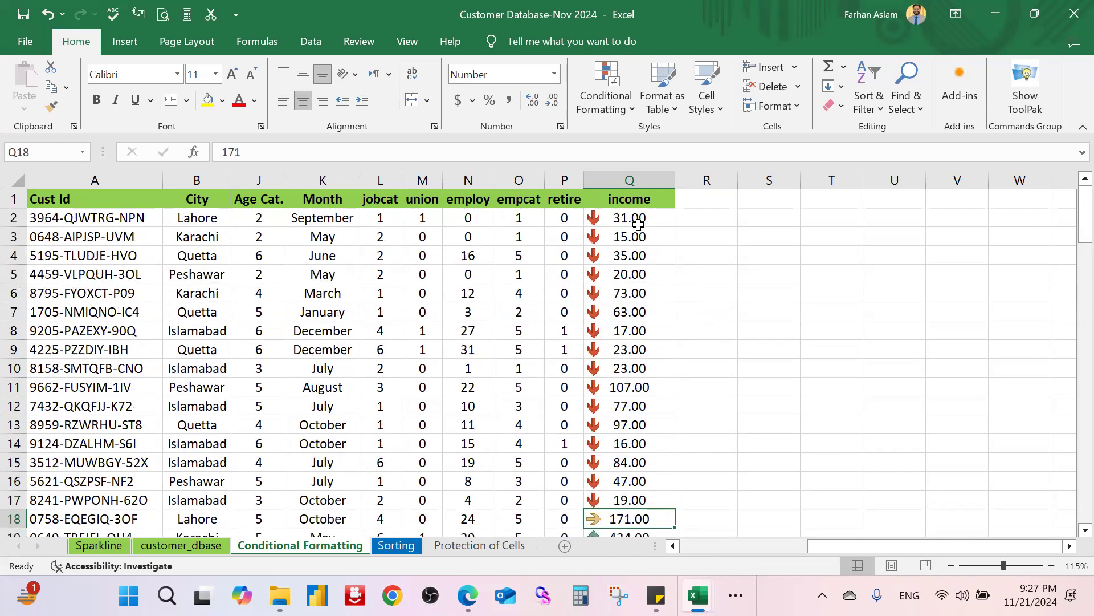
left_click(639, 224)
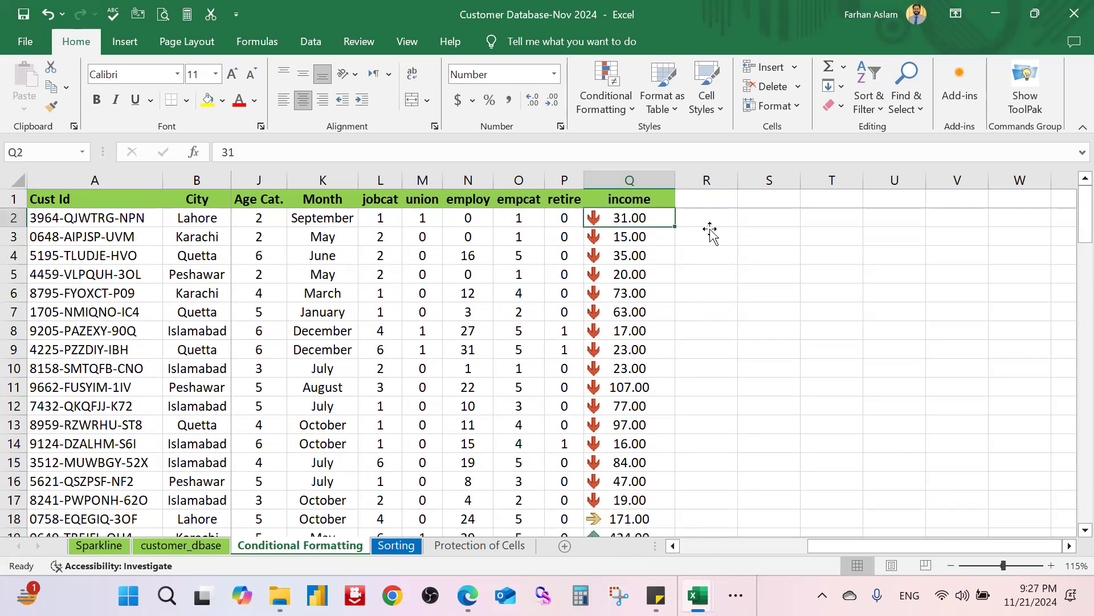
key("ctrl+shift+Down")
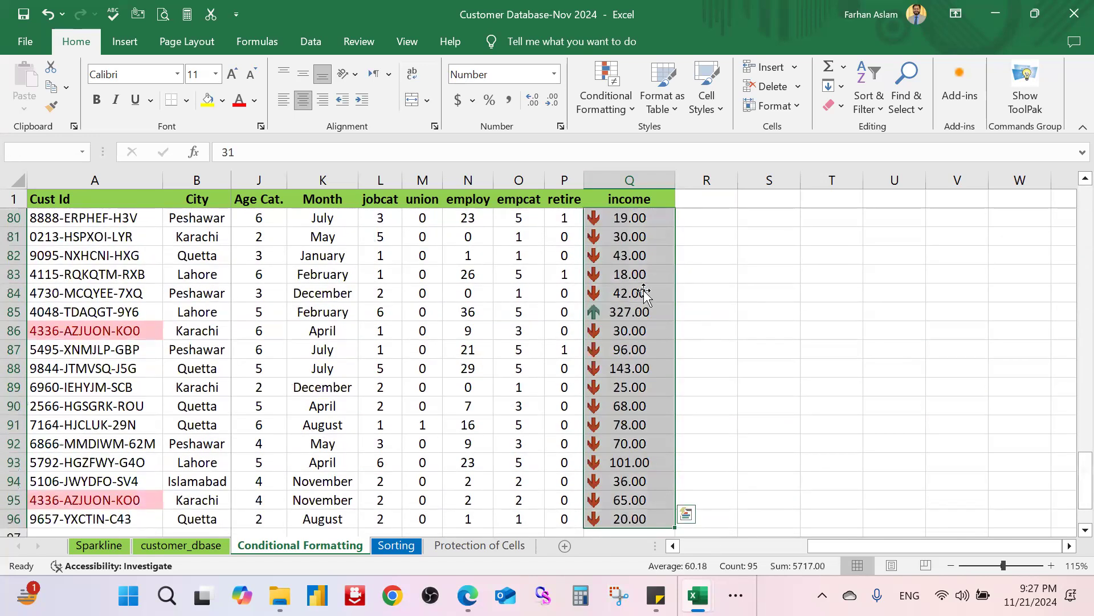
left_click(612, 107)
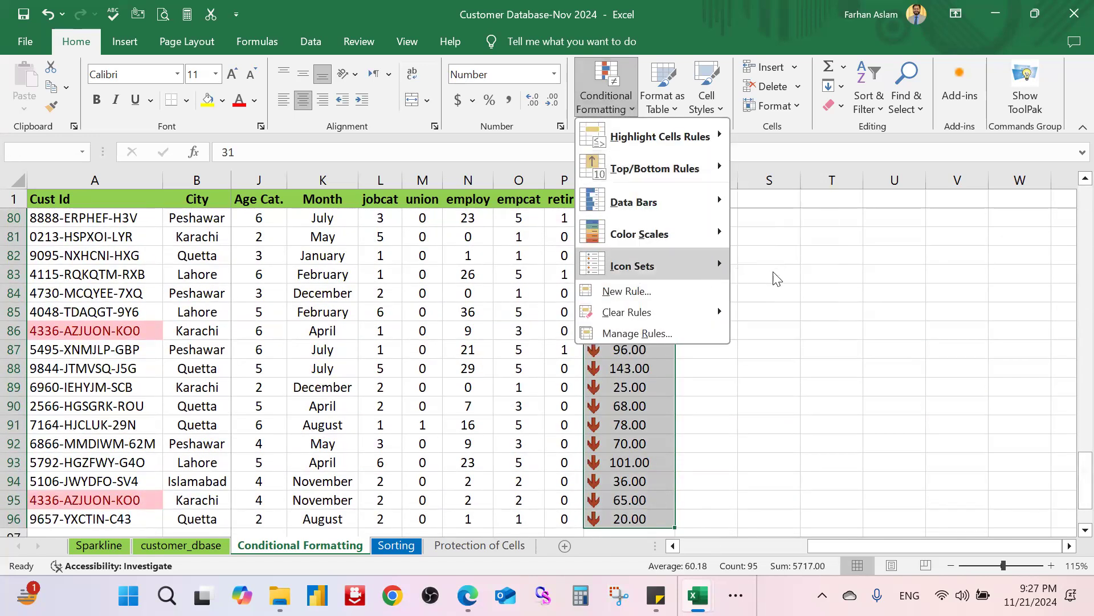
Step: Start a custom icon-set rule and set the top icon's threshold to Number 300
mouse_move(703, 271)
left_click(820, 537)
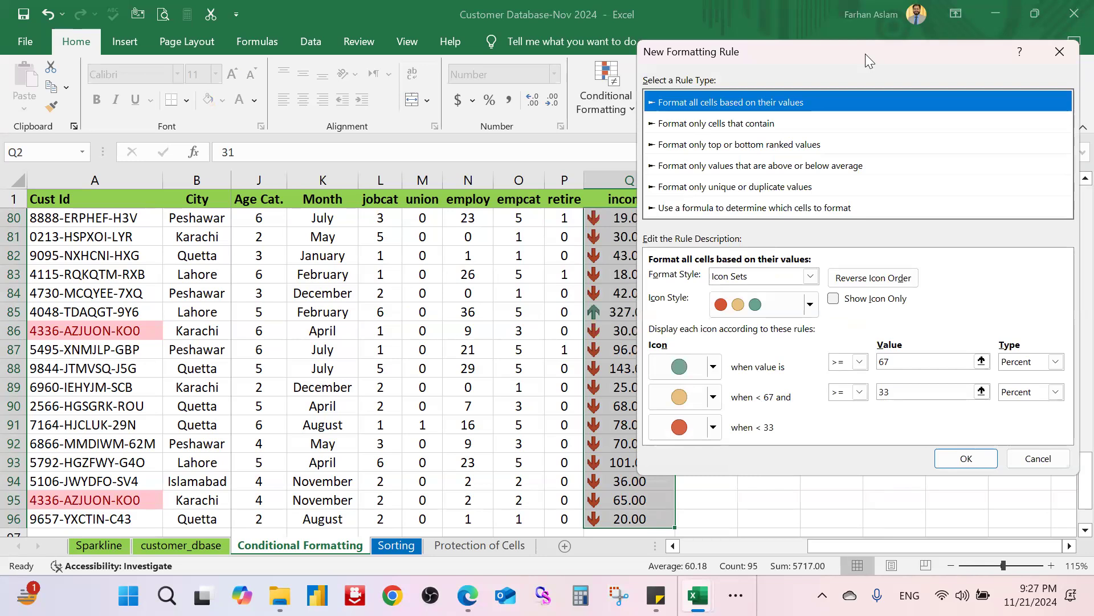
left_click_drag(866, 53, 891, 59)
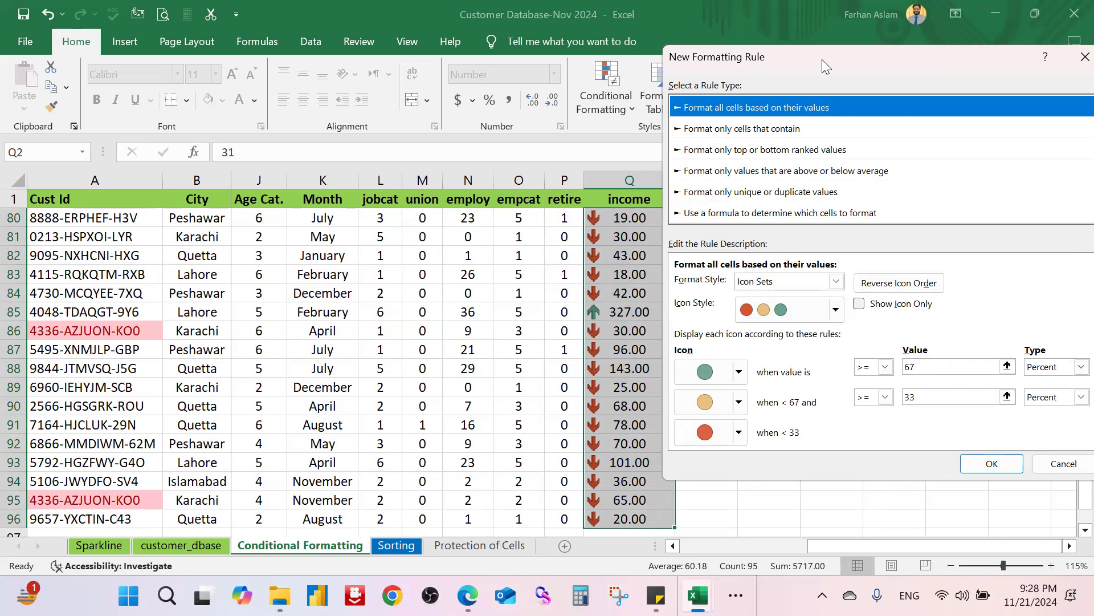
left_click_drag(822, 59, 228, 86)
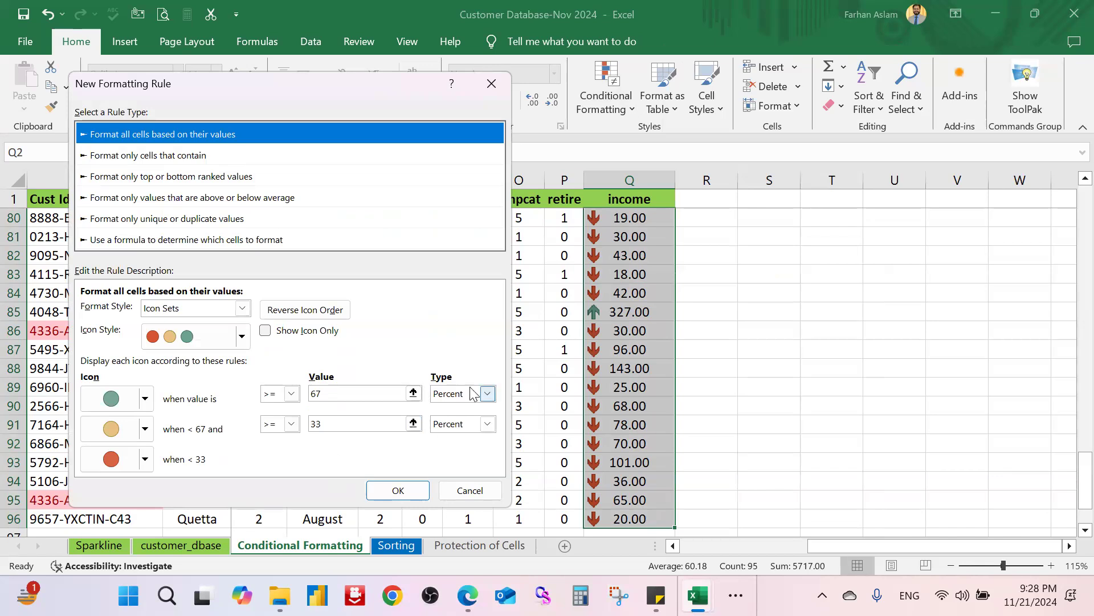
left_click(488, 394)
left_click(466, 408)
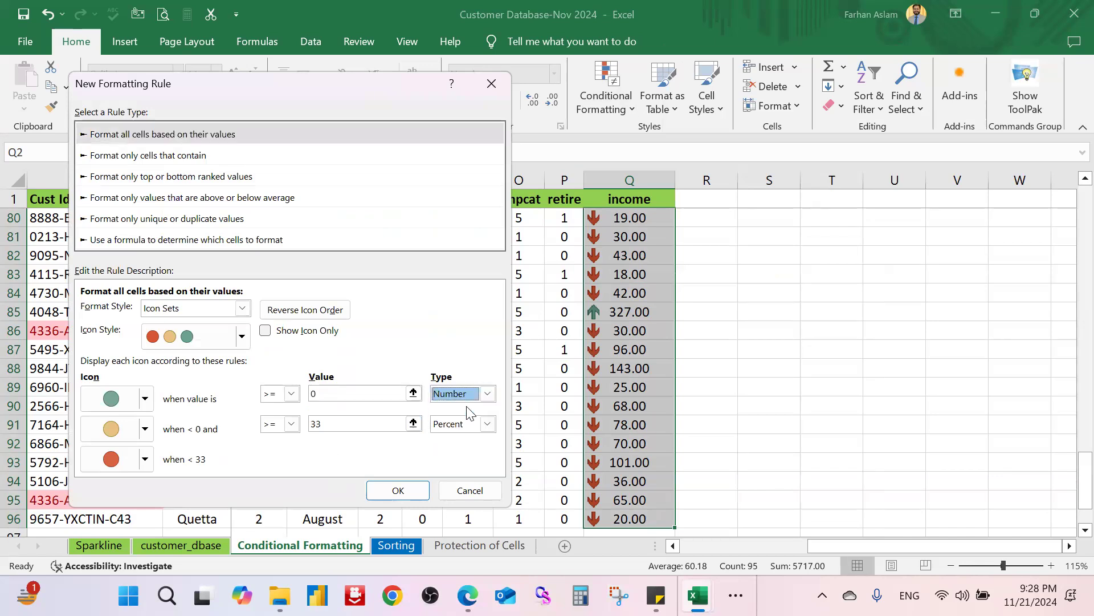
left_click_drag(377, 395, 275, 397)
type("300")
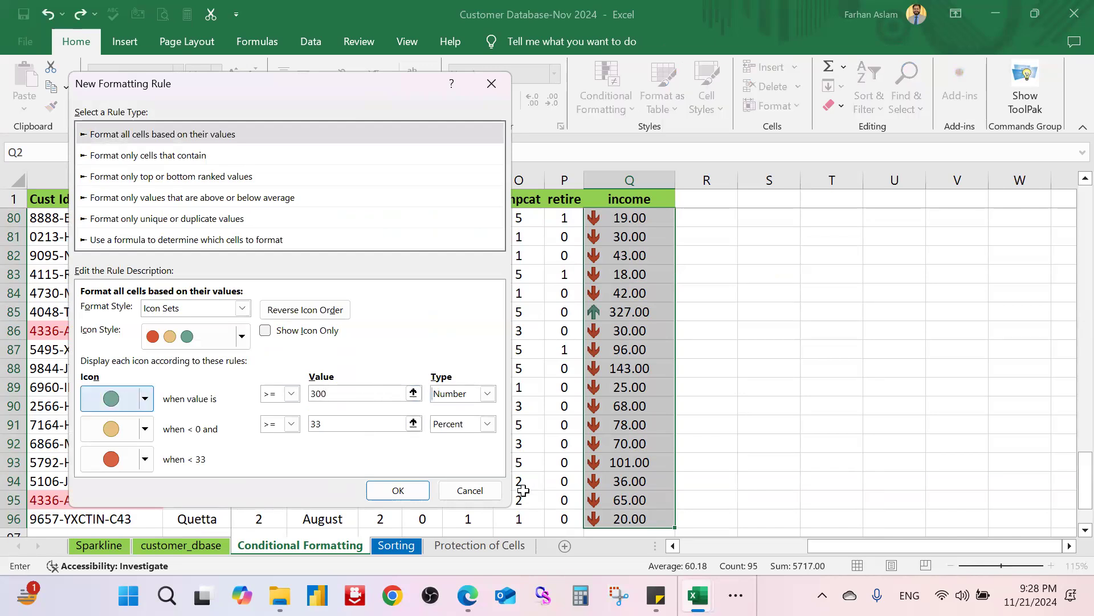
Step: Set the middle threshold to Number 200 with a yellow circle, and apply the rule
left_click(487, 424)
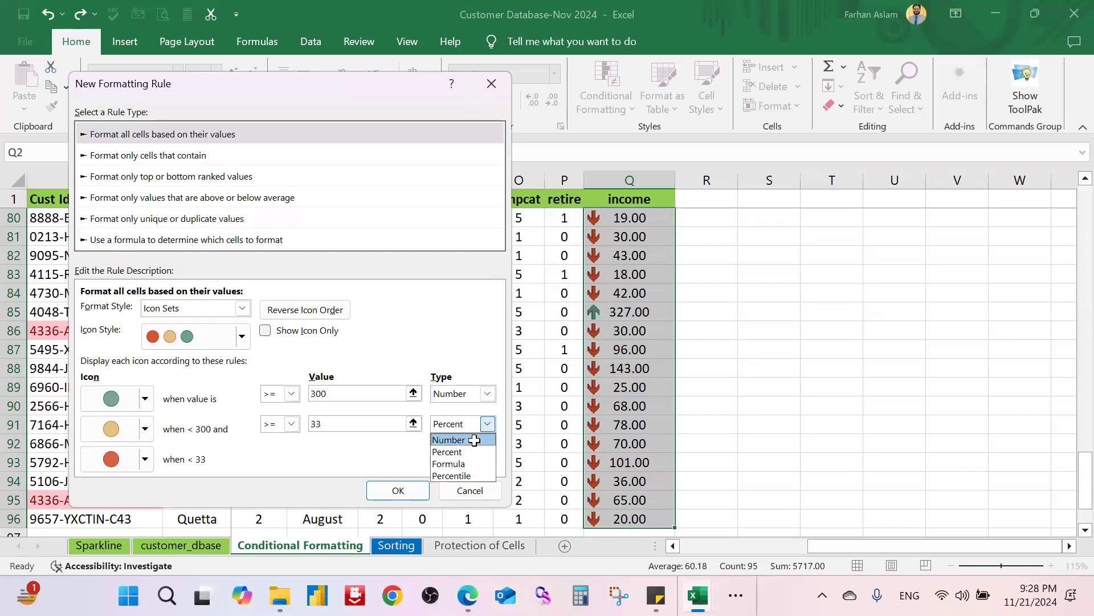
left_click(468, 443)
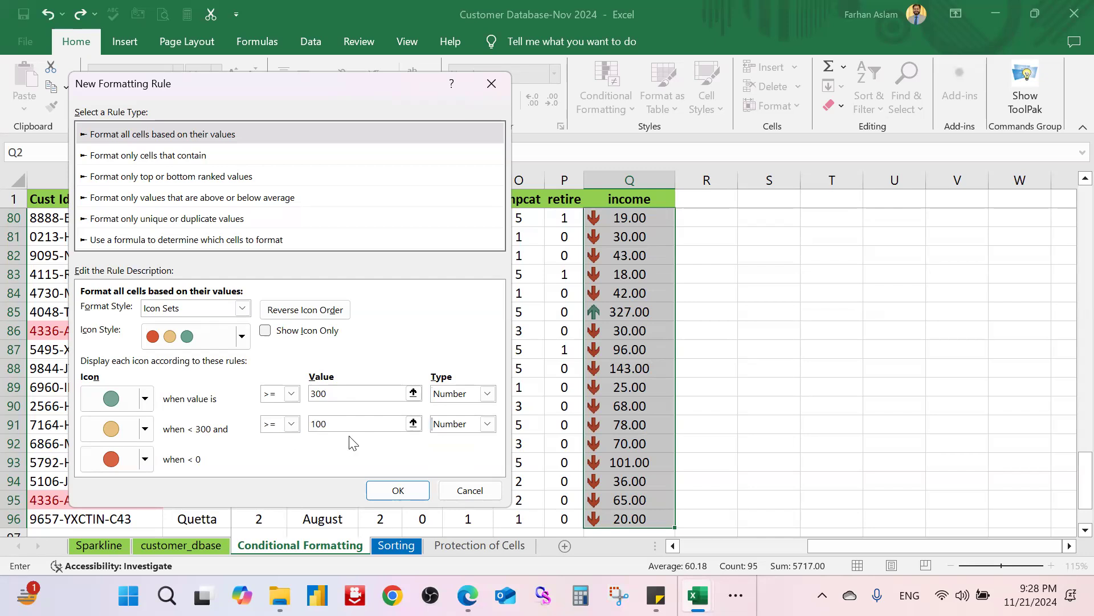
left_click(146, 429)
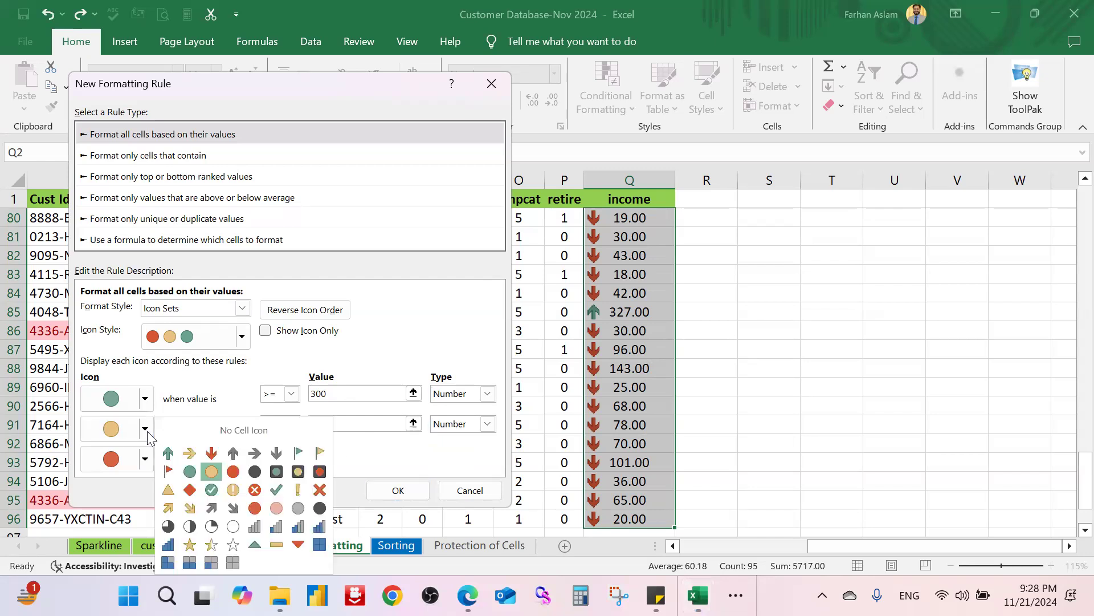
left_click(146, 433)
left_click(146, 430)
left_click(233, 472)
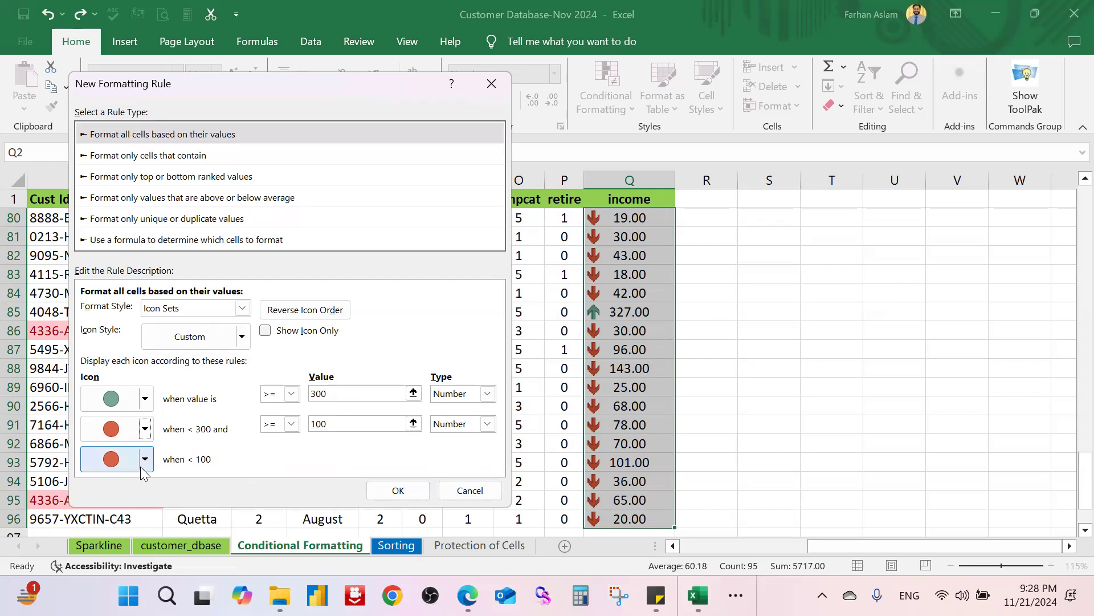
left_click_drag(353, 427, 298, 425)
type("20")
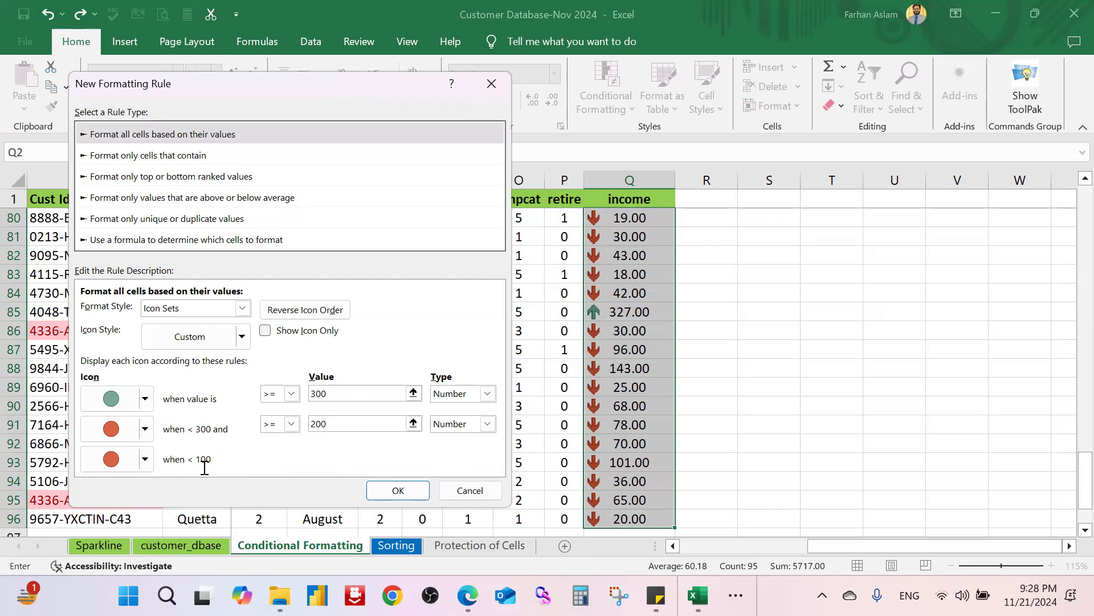
left_click(146, 430)
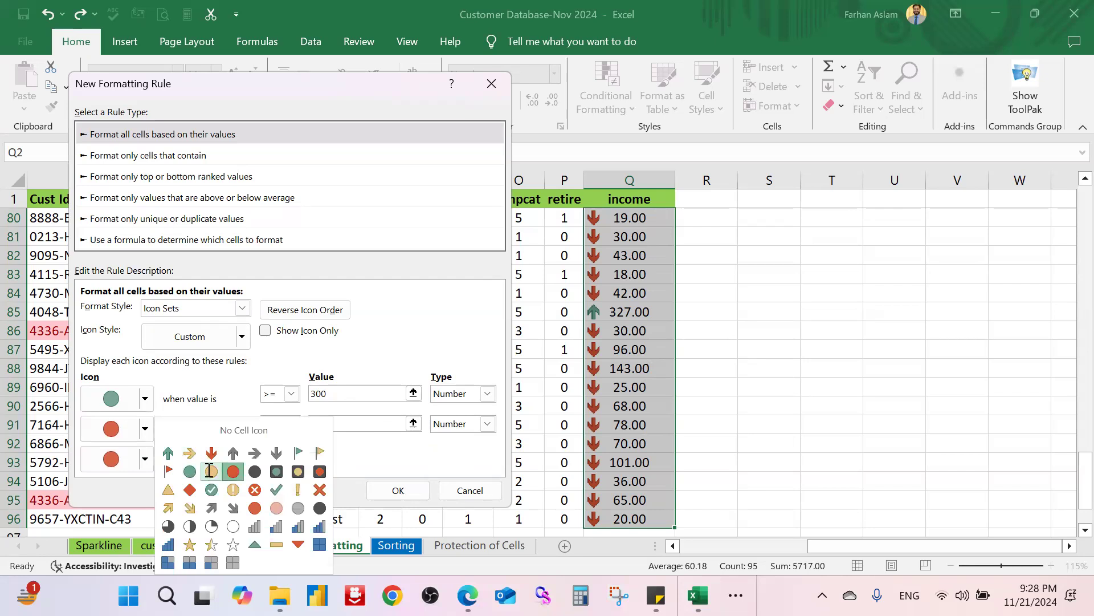
left_click(211, 471)
left_click(406, 489)
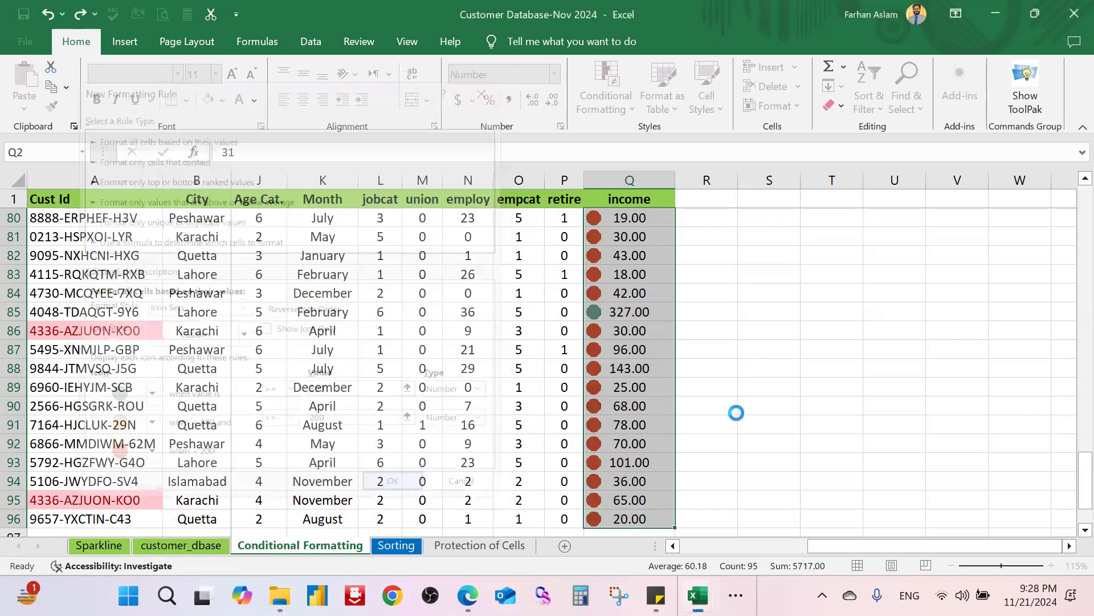
Step: Edit the circle icon rule through Manage Rules to Show Icon Only
scroll(746, 410, "up", 20)
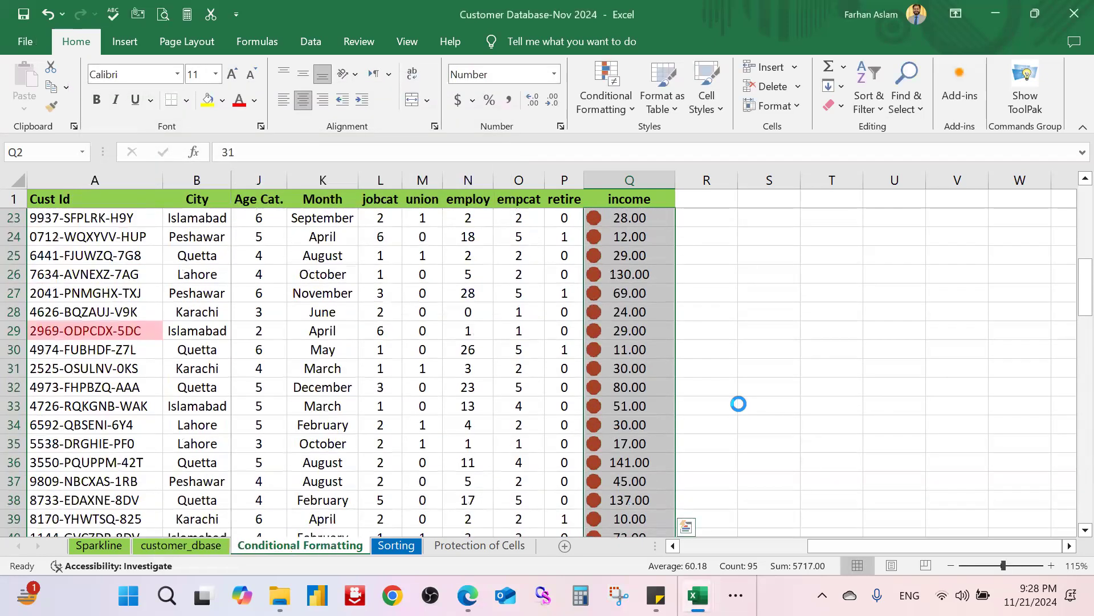
scroll(739, 404, "down", 5)
scroll(738, 408, "up", 5)
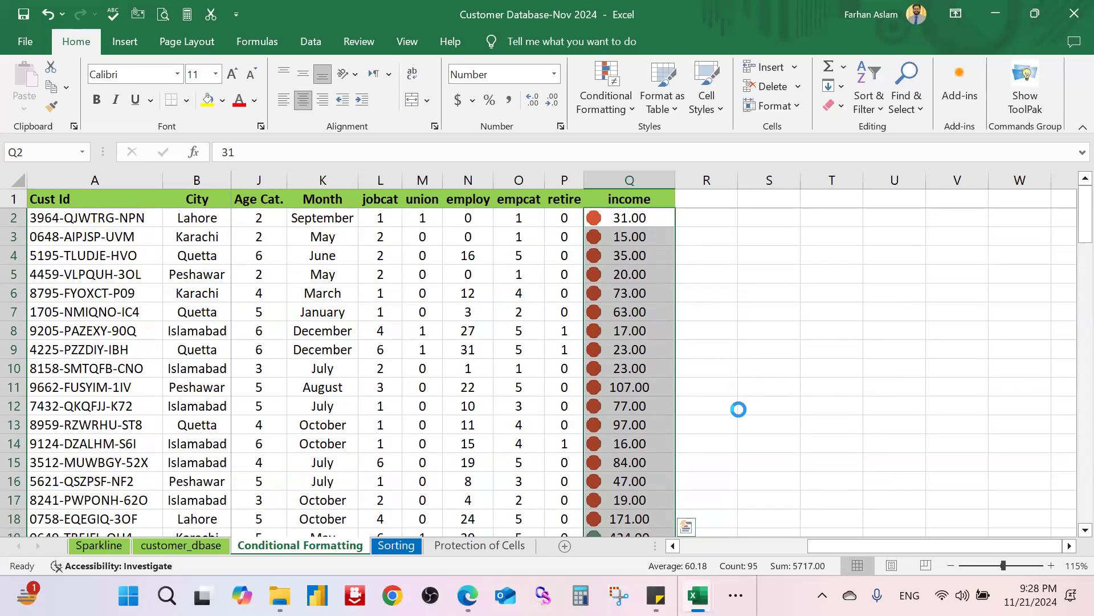
left_click(622, 106)
left_click(943, 343)
left_click(609, 109)
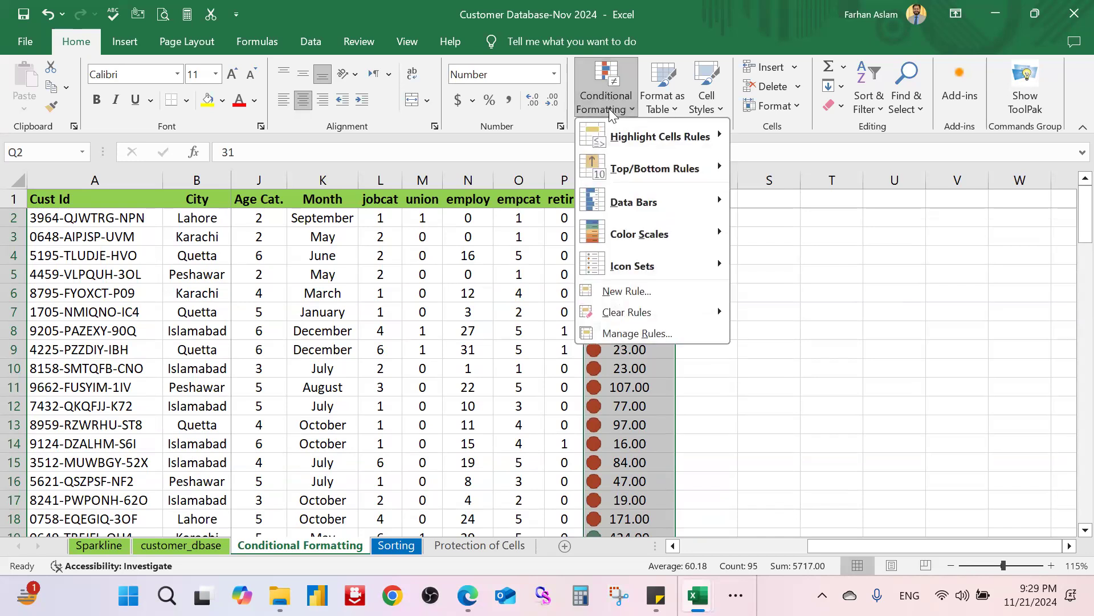
left_click(663, 336)
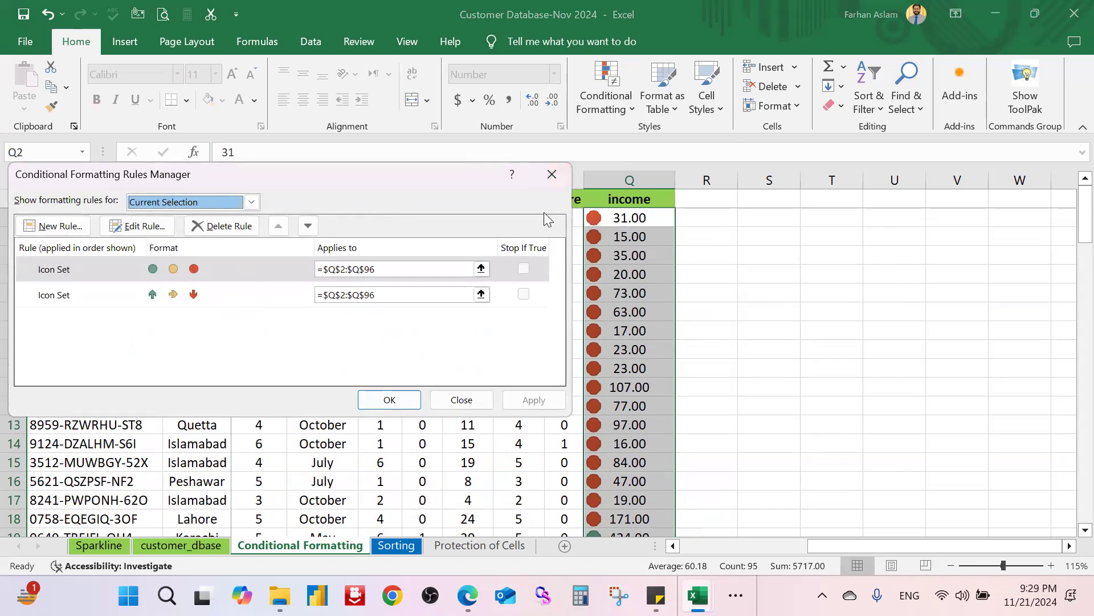
left_click(142, 226)
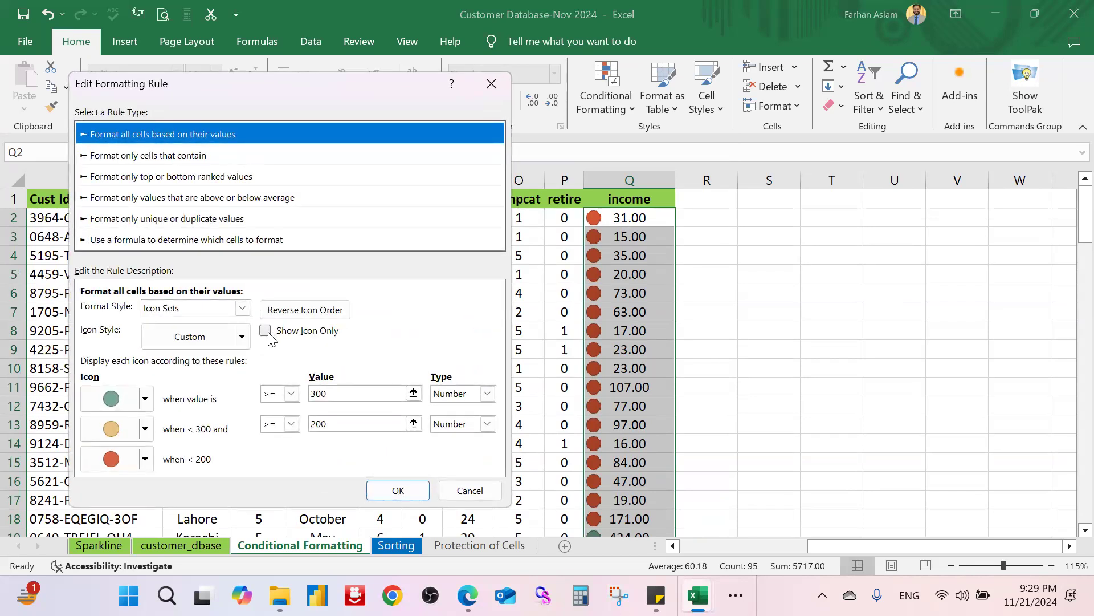
left_click(266, 332)
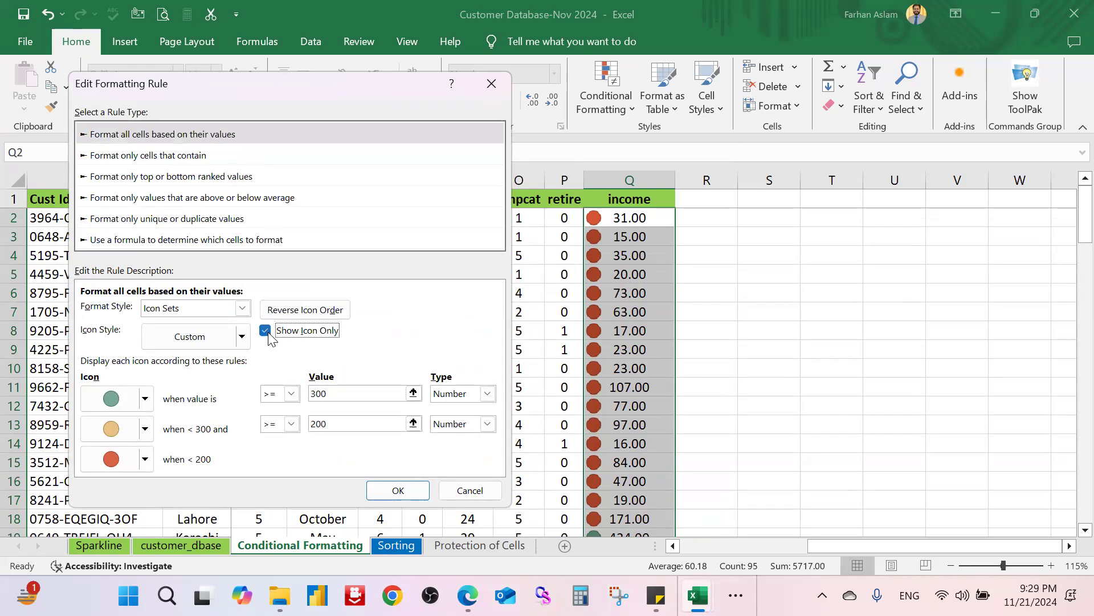
left_click(422, 491)
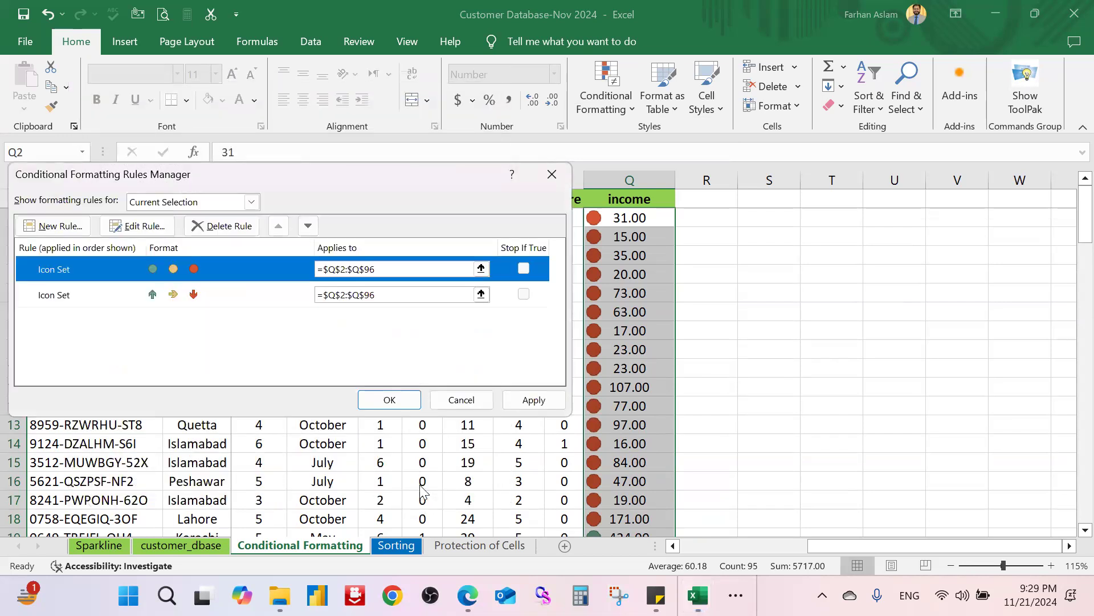
left_click(399, 399)
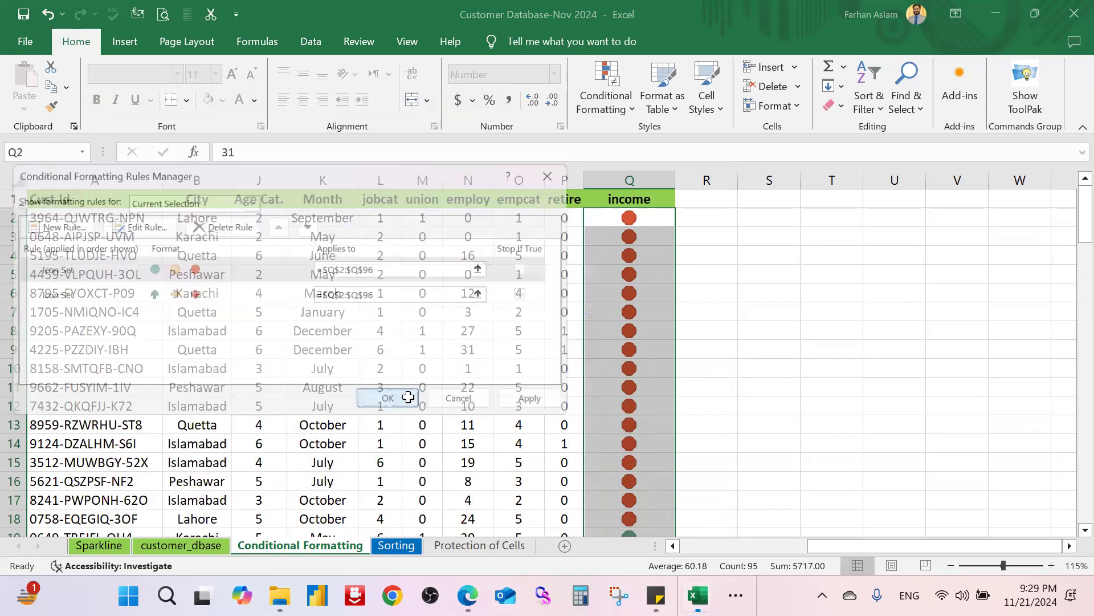
Step: Inspect the icons-only column, then undo to bring back the income values
left_click(835, 314)
scroll(735, 330, "down", 8)
scroll(726, 337, "up", 8)
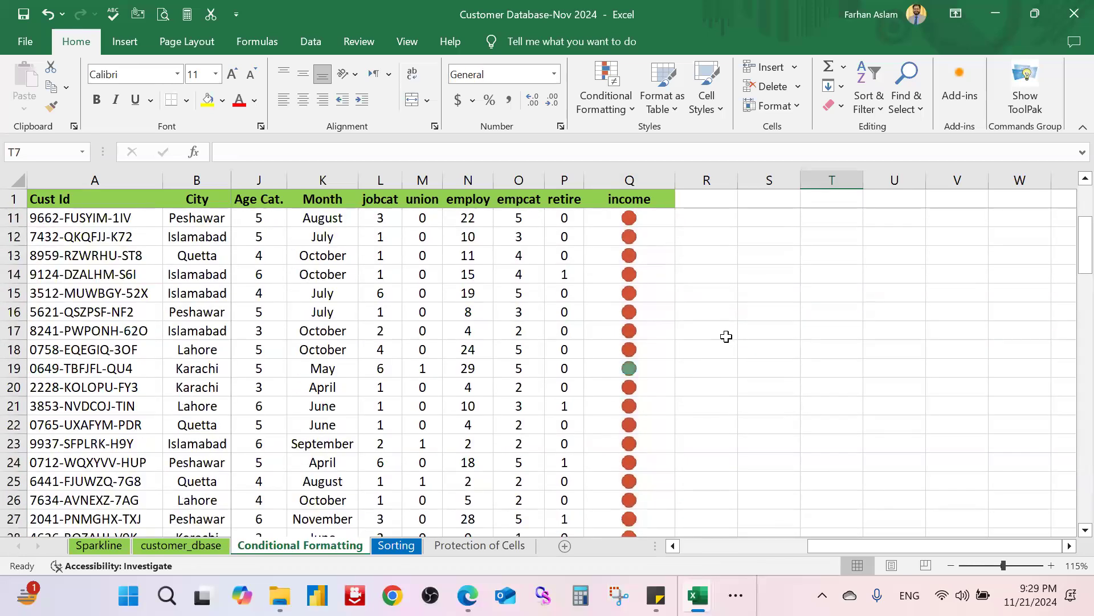
scroll(726, 337, "down", 20)
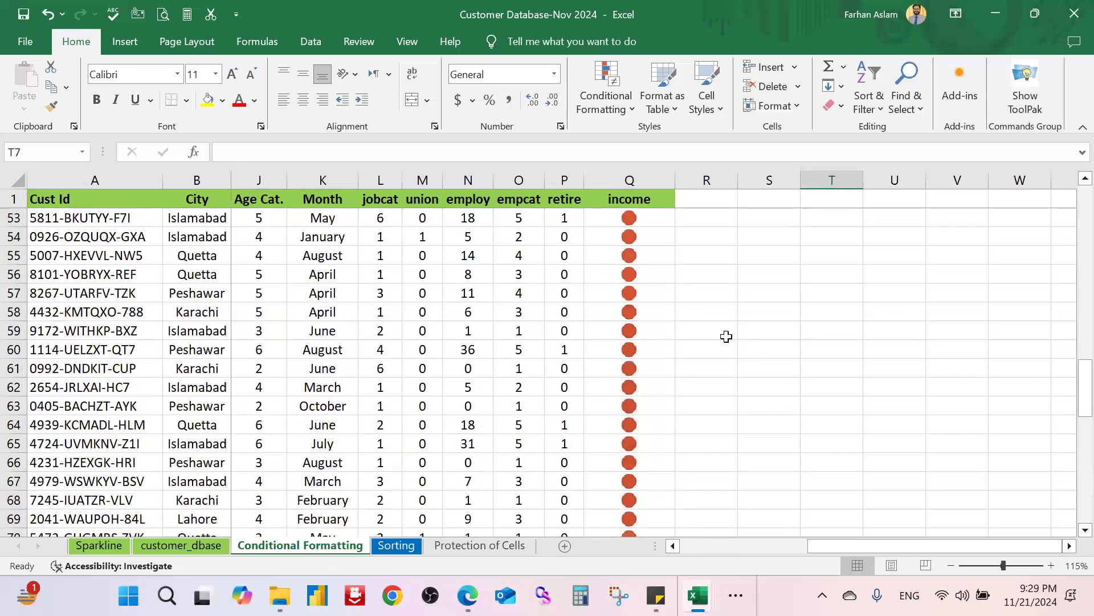
scroll(726, 337, "up", 11)
key("ctrl+z")
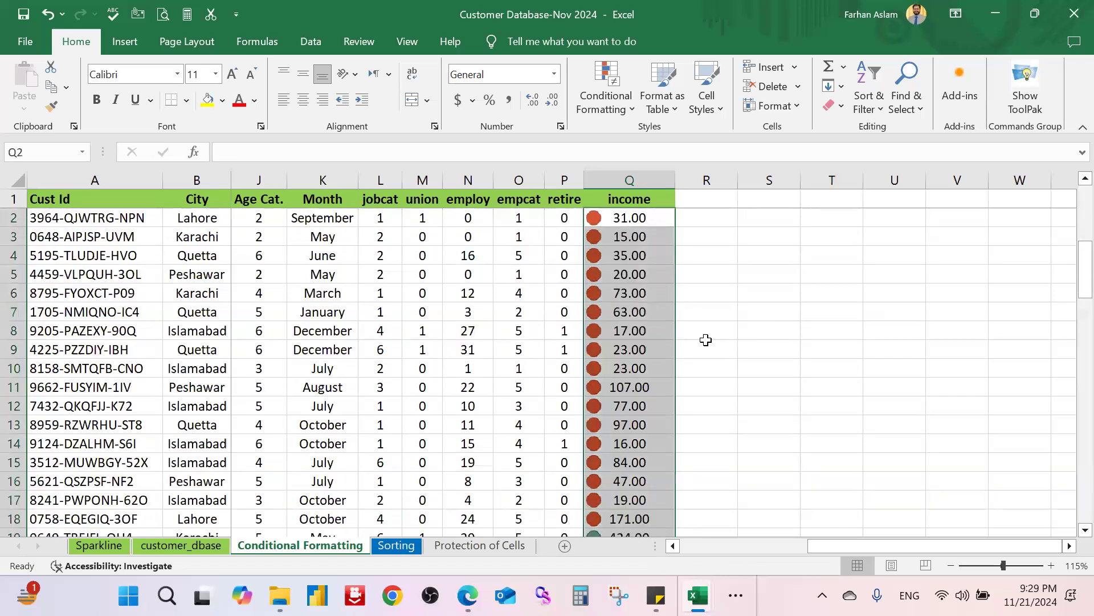
Step: Try the 4 Ratings bar icon set on the income column and review the result
left_click(606, 97)
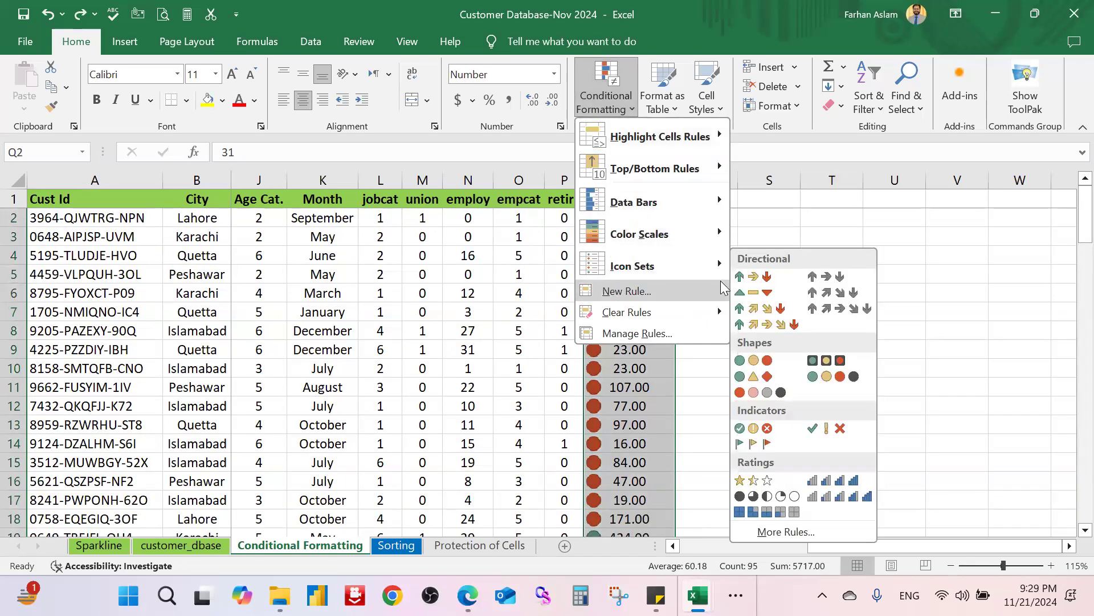
mouse_move(708, 268)
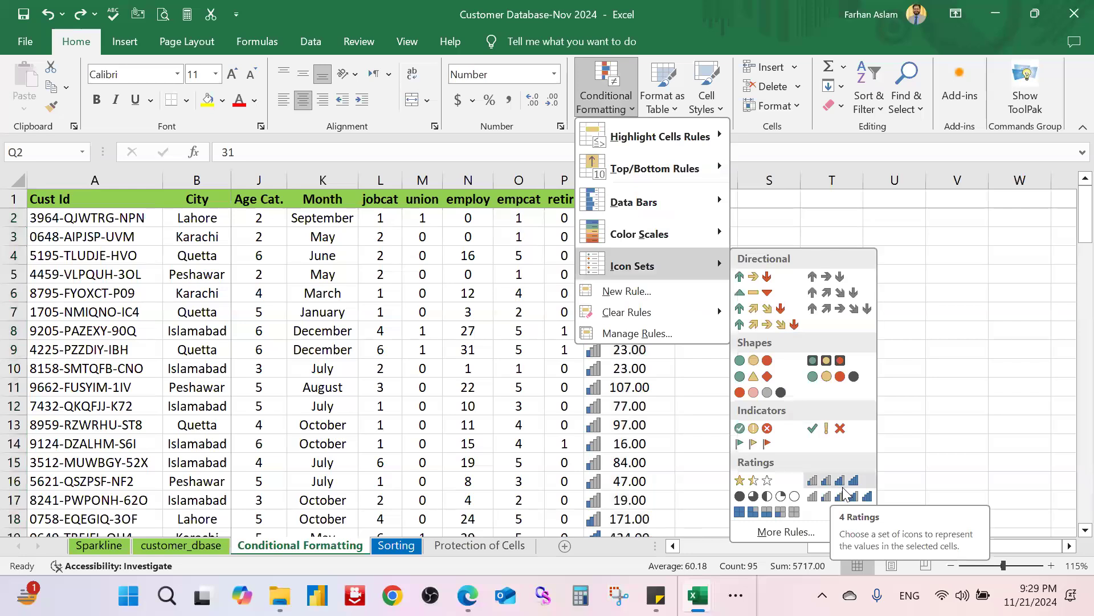
left_click(845, 497)
left_click(793, 386)
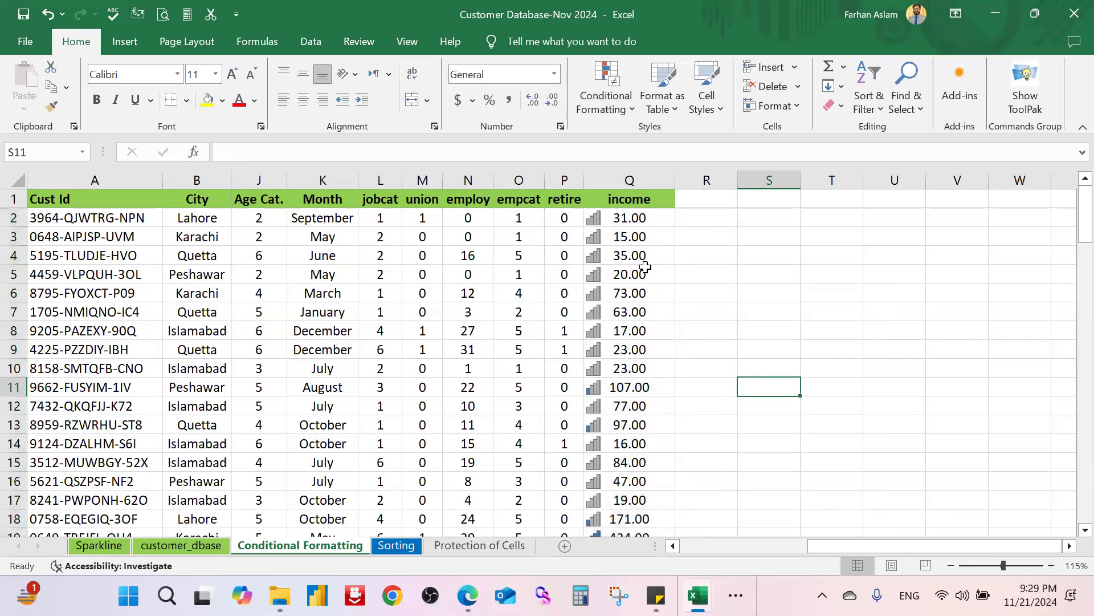
scroll(650, 288, "down", 4)
scroll(650, 288, "down", 4)
scroll(653, 295, "up", 8)
Step: Apply the 5 Quarters pie icon set to income cells Q2:Q96, then reselect that range
left_click(660, 218)
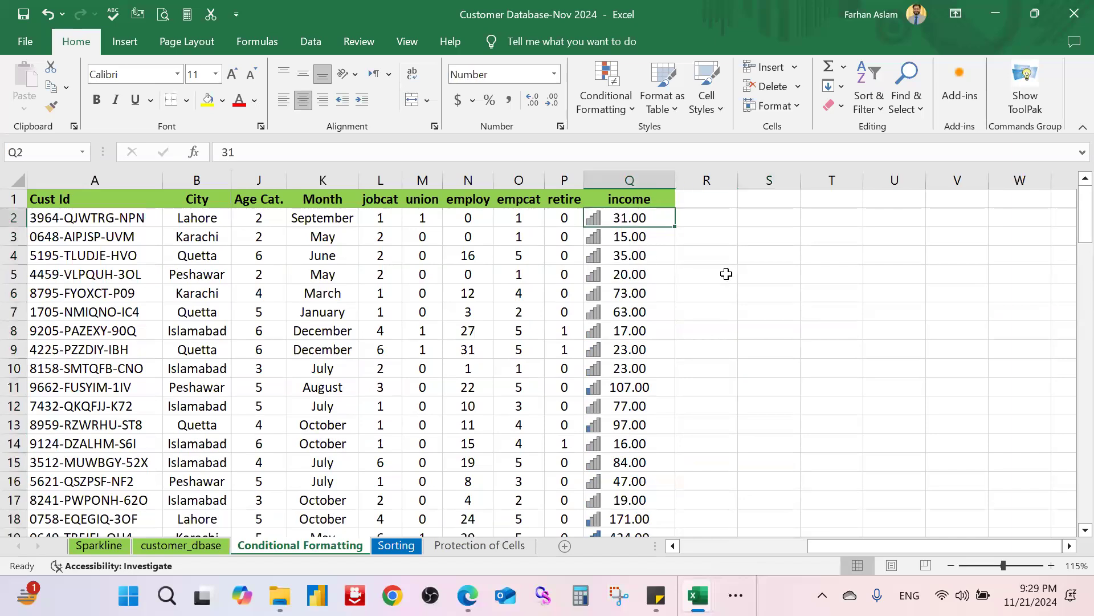
key("ctrl+shift+Down")
left_click(609, 91)
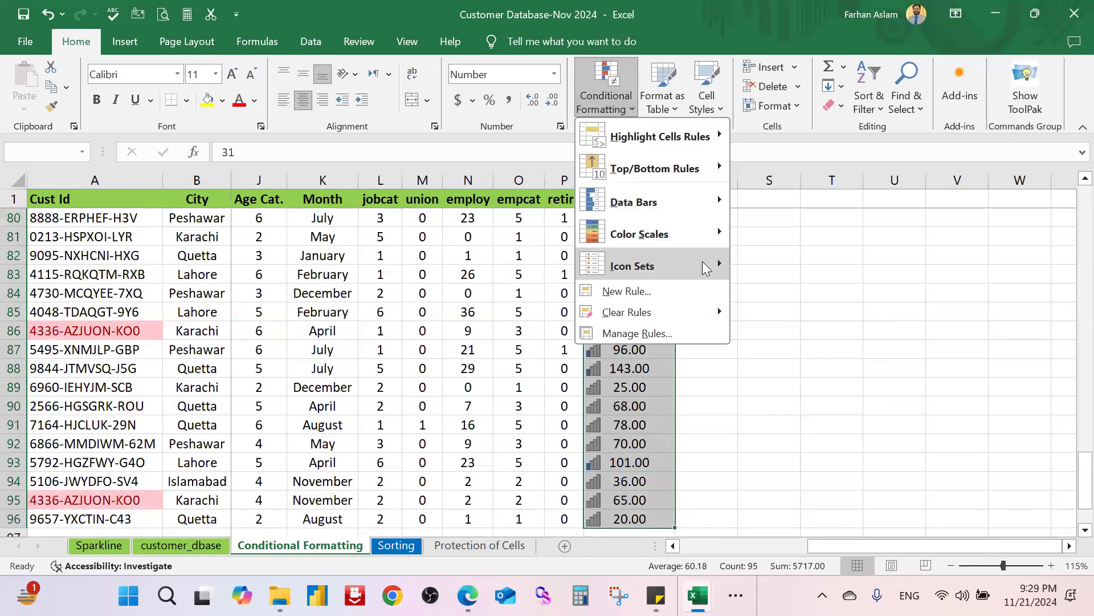
mouse_move(653, 265)
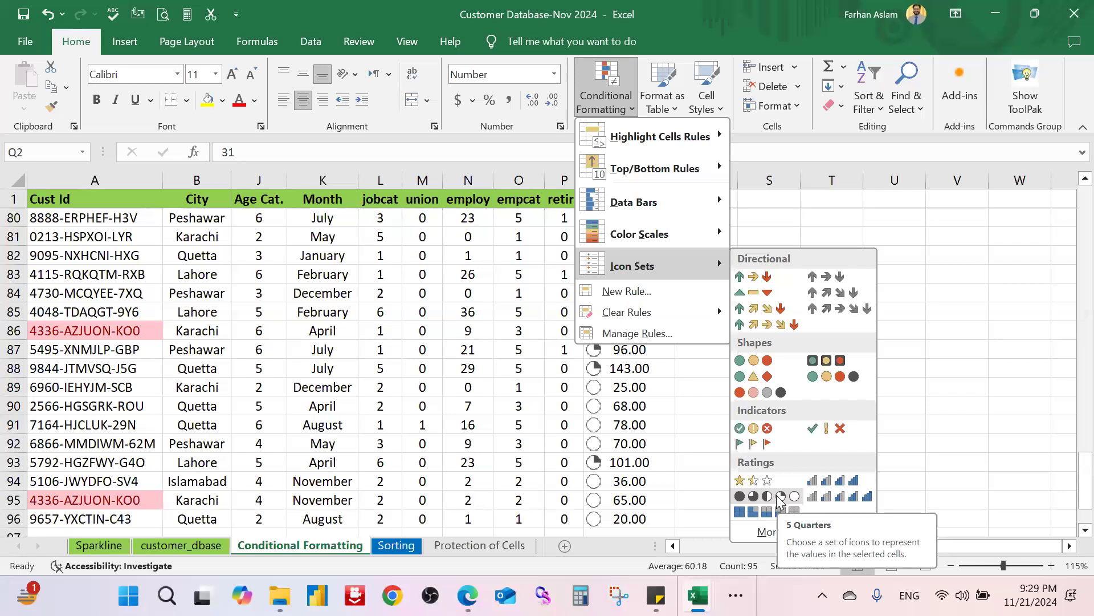
left_click(780, 497)
scroll(717, 358, "up", 7)
scroll(717, 357, "up", 19)
left_click(797, 345)
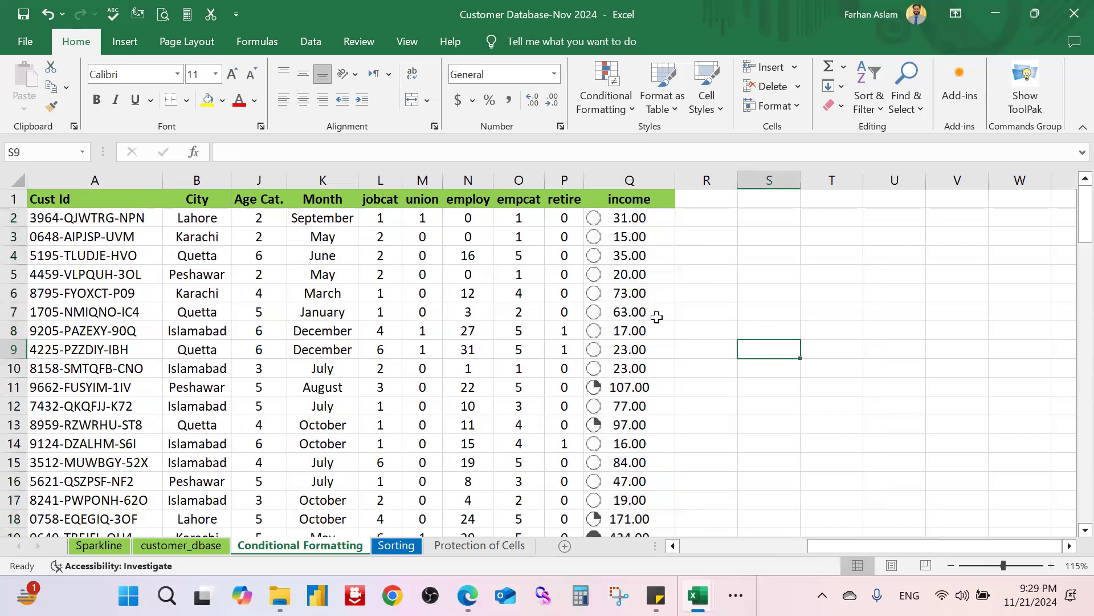
left_click(649, 222)
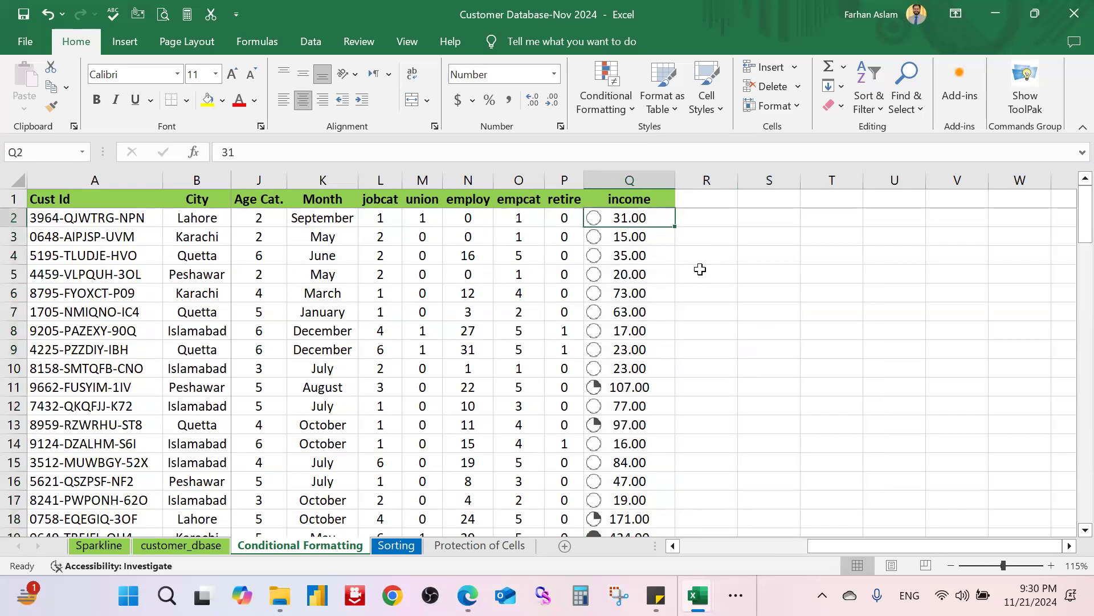
key("ctrl+shift+Down")
left_click(606, 96)
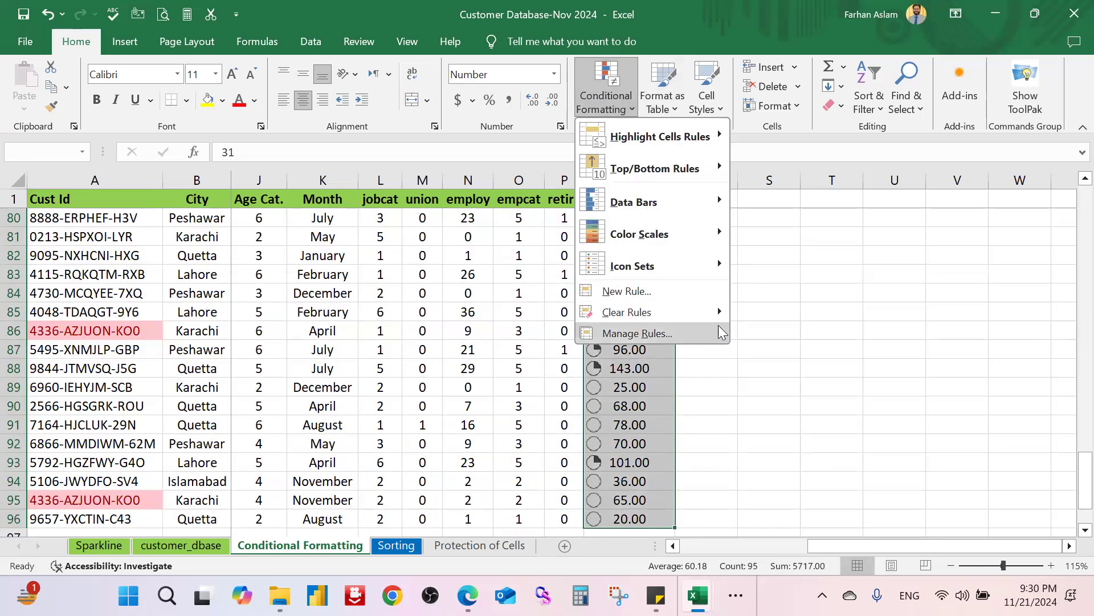
left_click(716, 332)
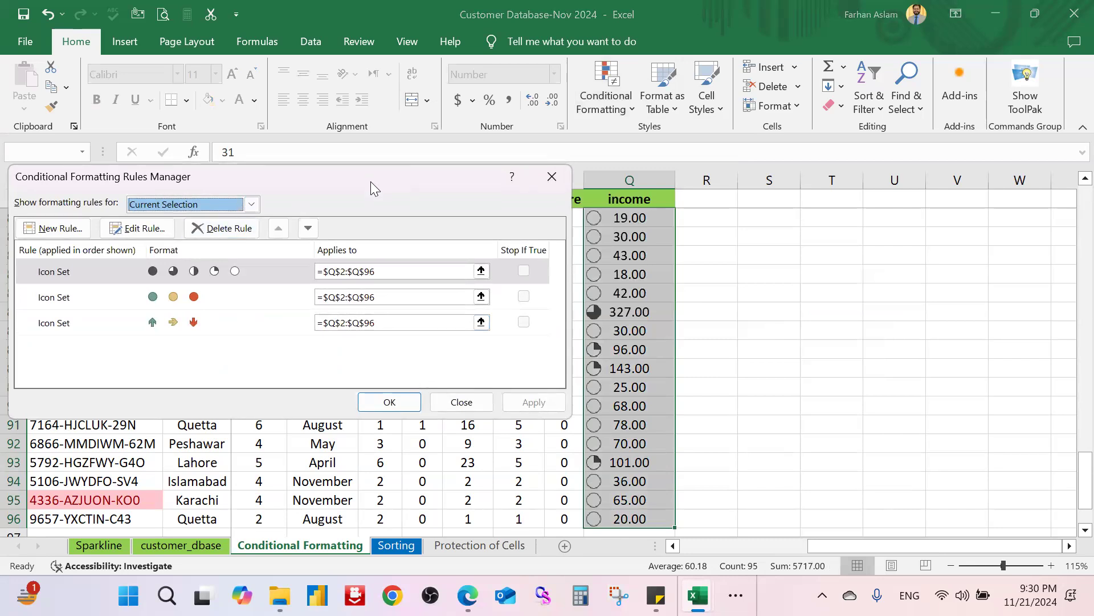
left_click_drag(371, 181, 368, 196)
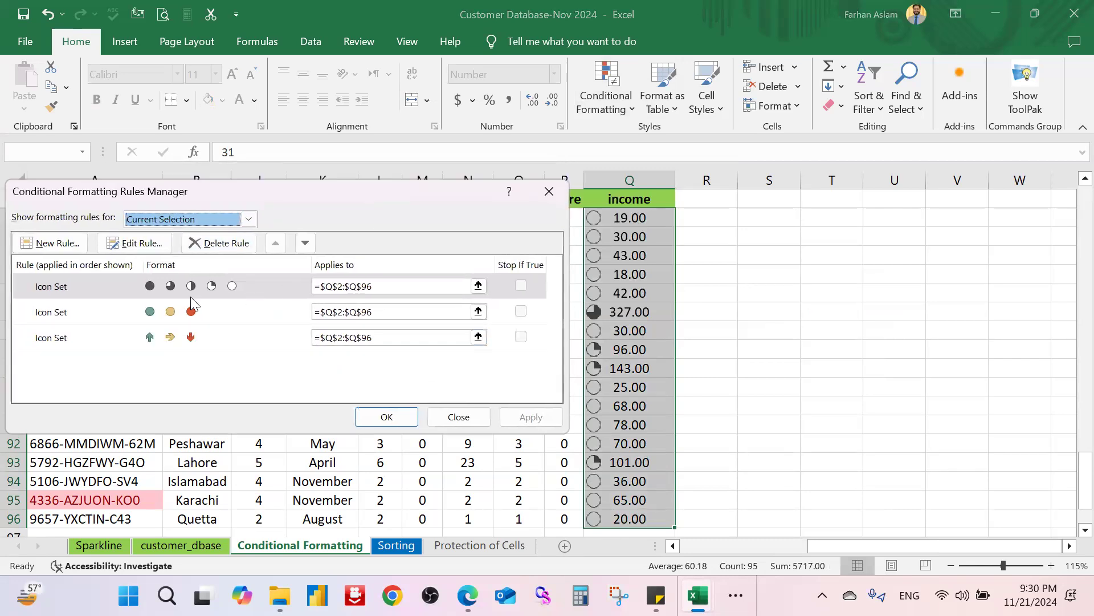
left_click(145, 242)
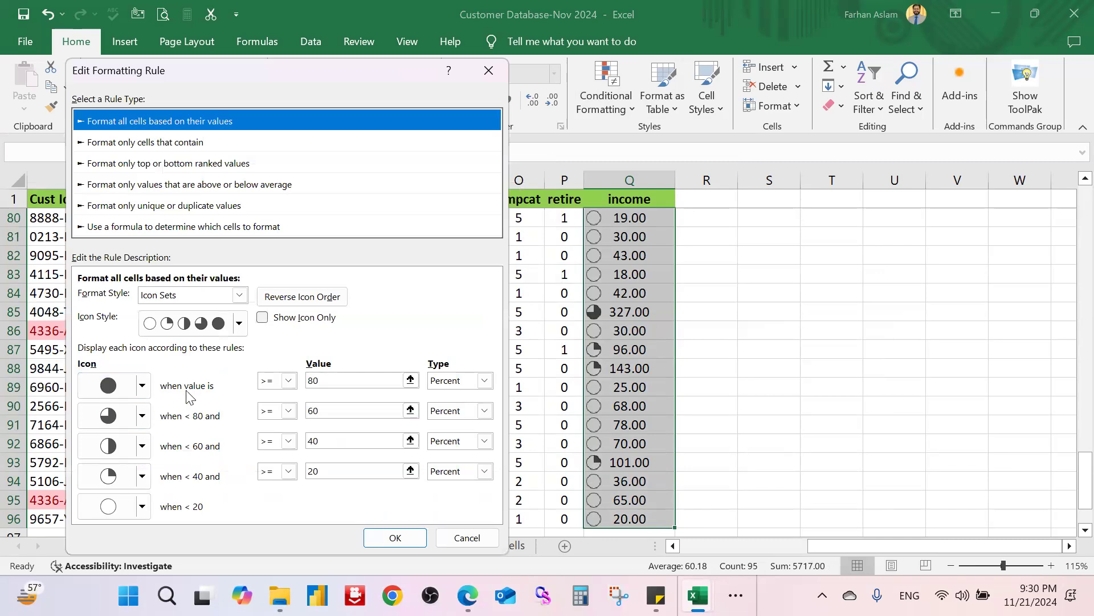
left_click(223, 300)
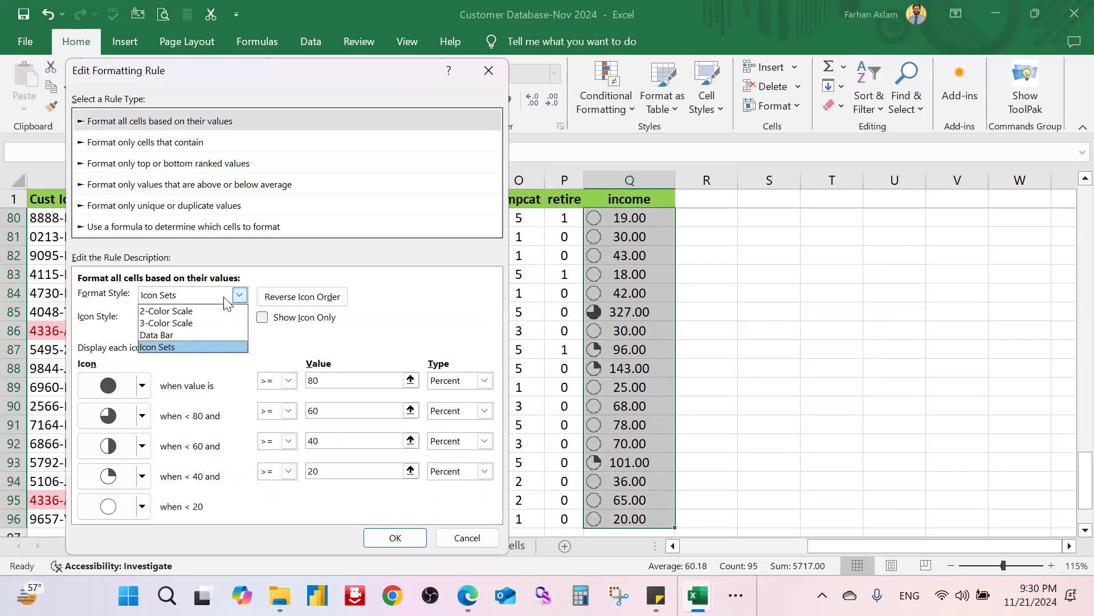
left_click(224, 296)
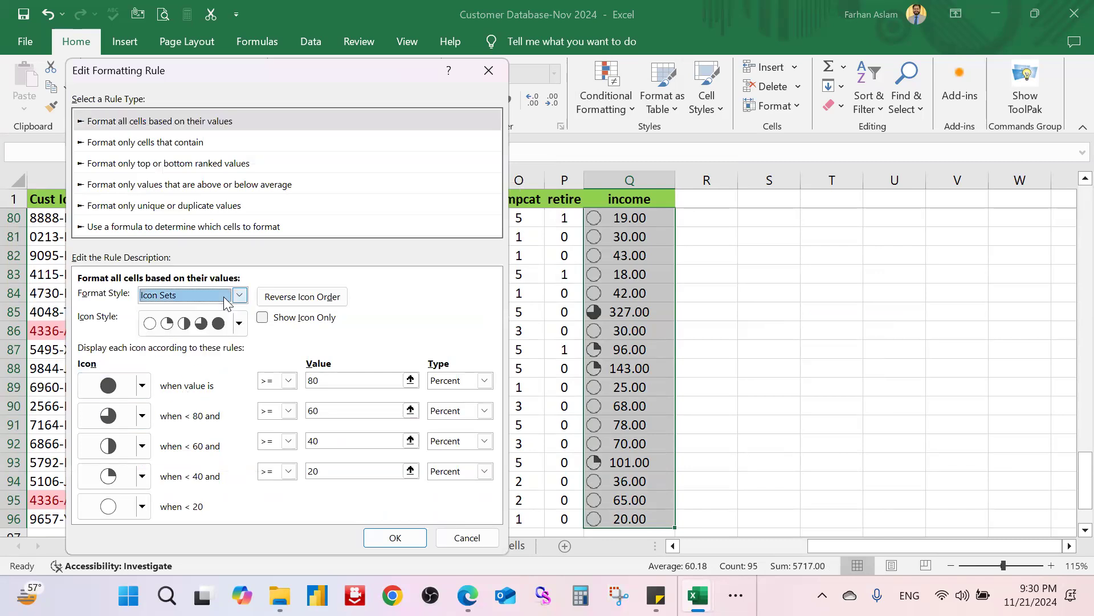
left_click(239, 324)
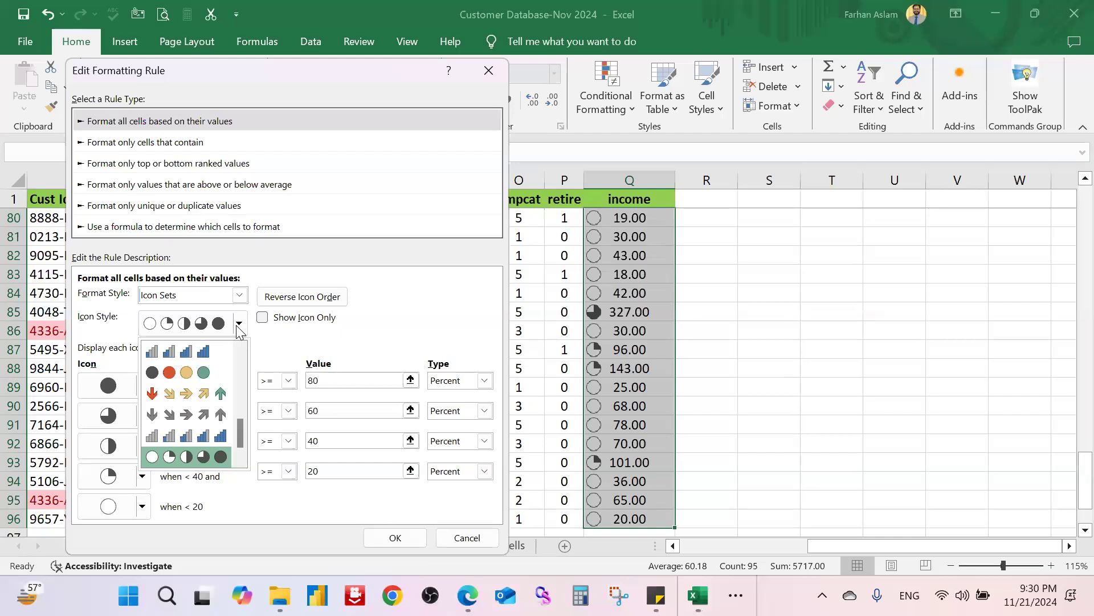
left_click(191, 392)
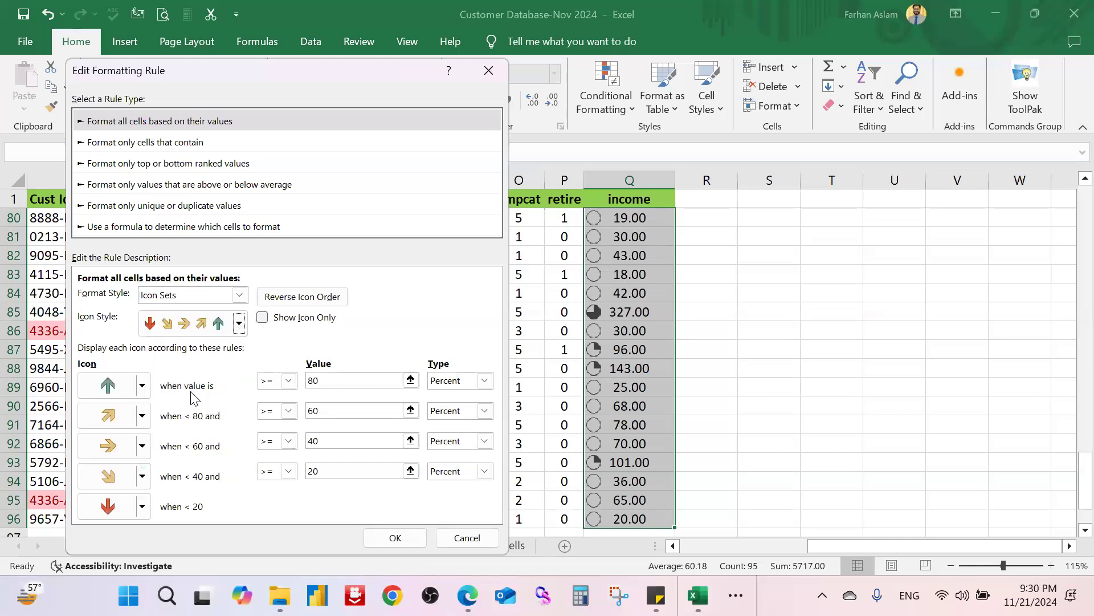
left_click(468, 381)
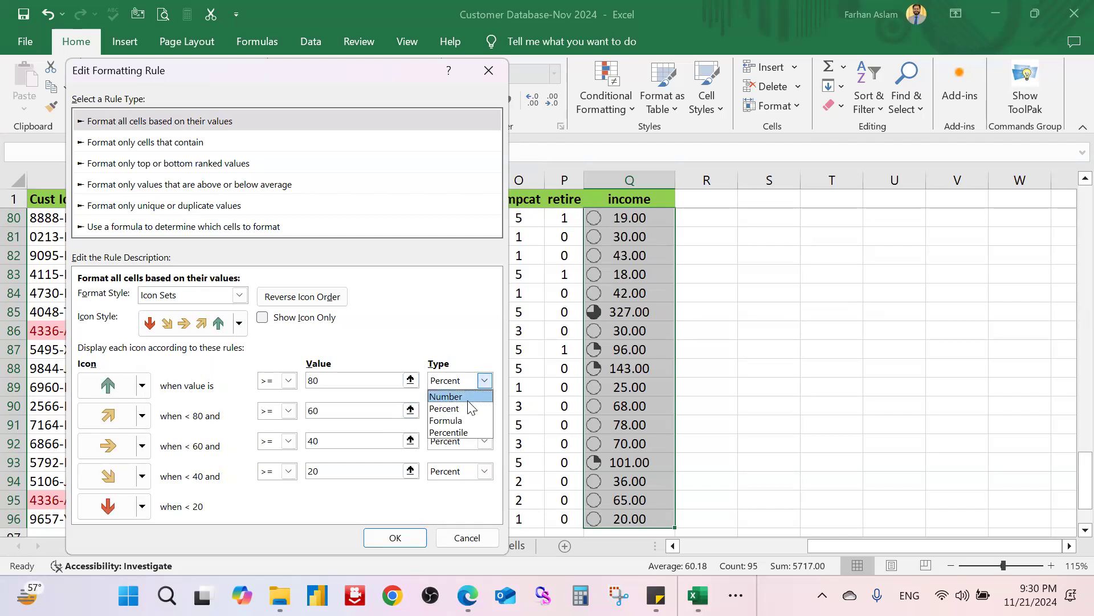
left_click(467, 398)
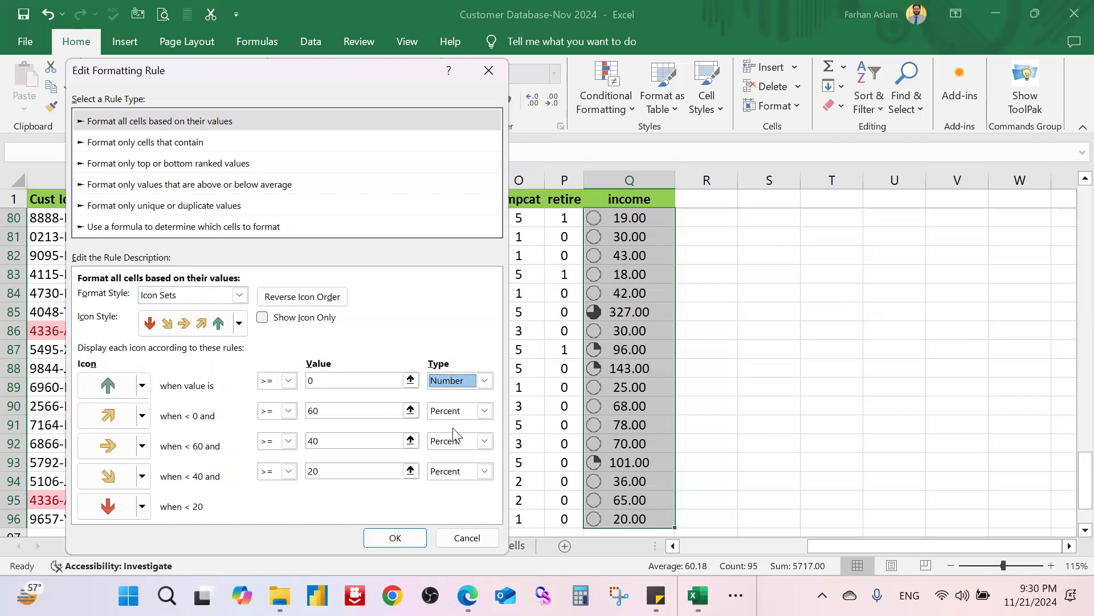
left_click(395, 538)
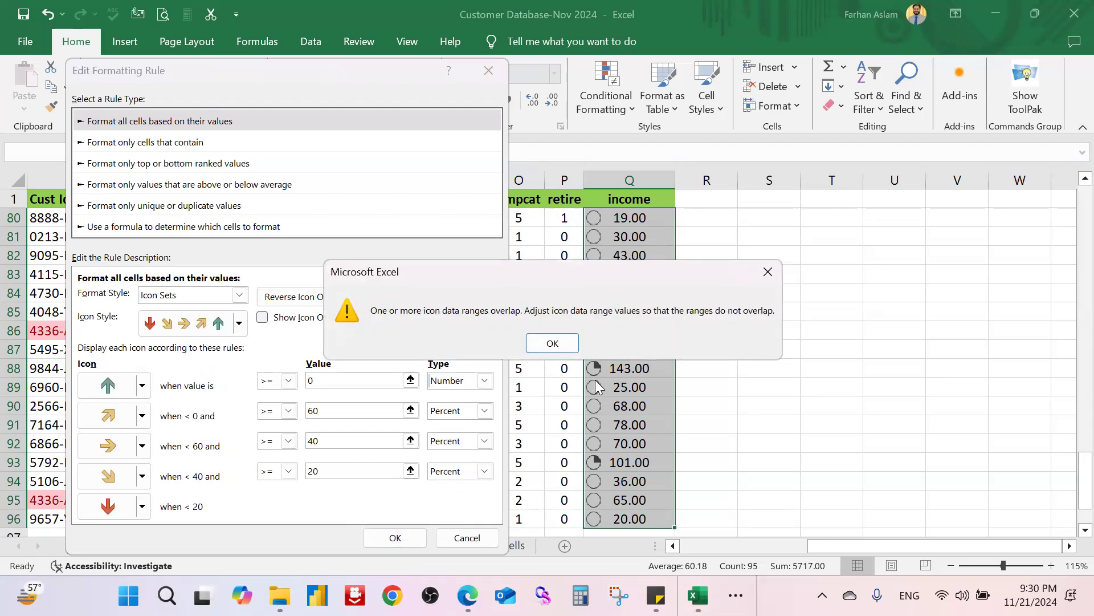
left_click(550, 343)
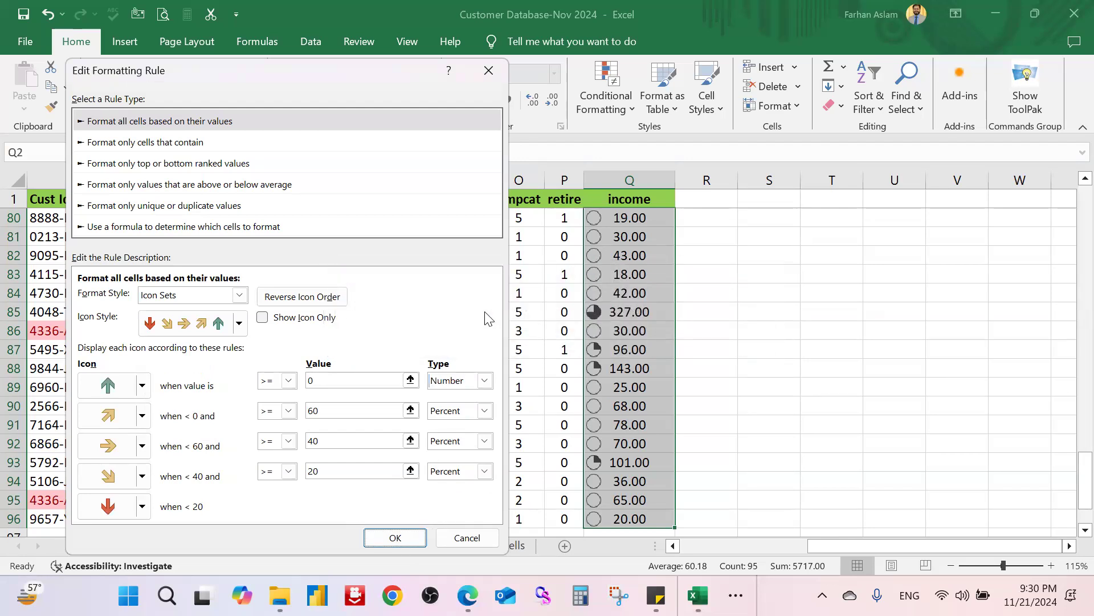
left_click(489, 70)
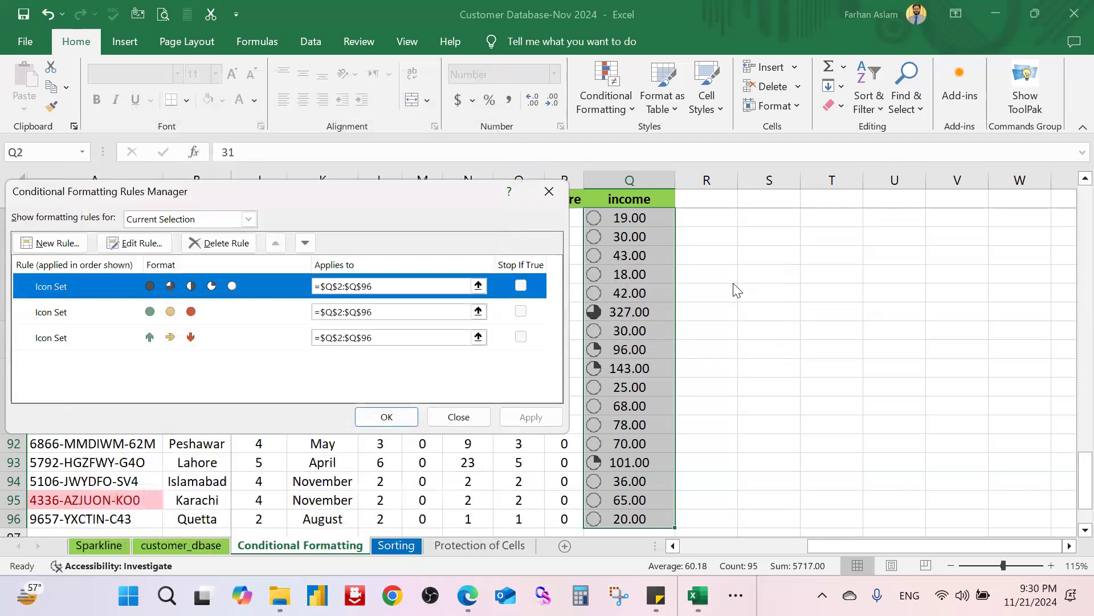
left_click(549, 194)
left_click(746, 235)
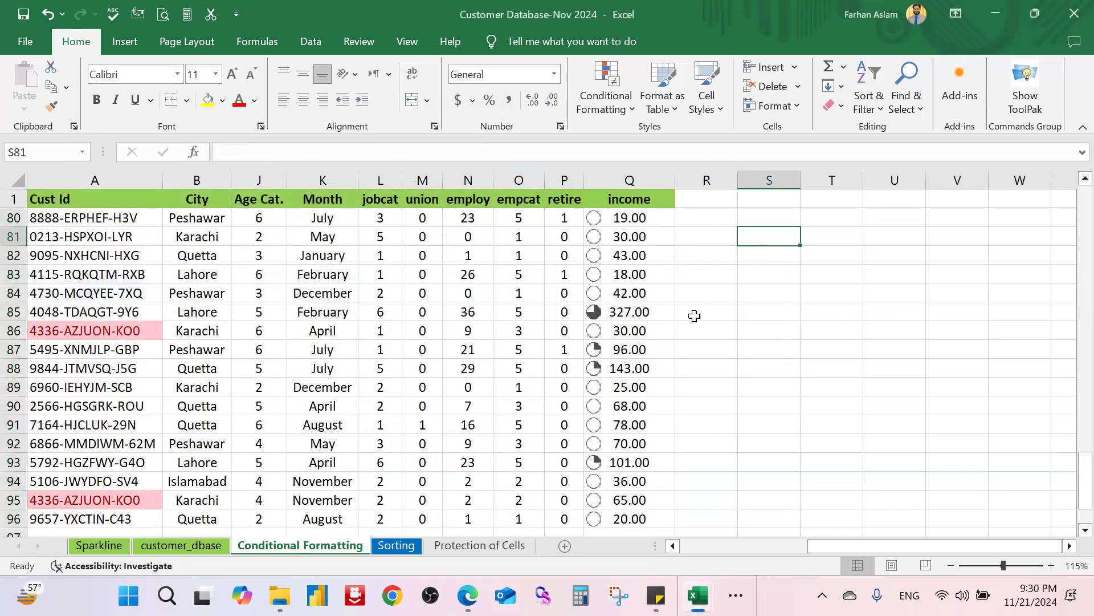
scroll(694, 315, "up", 20)
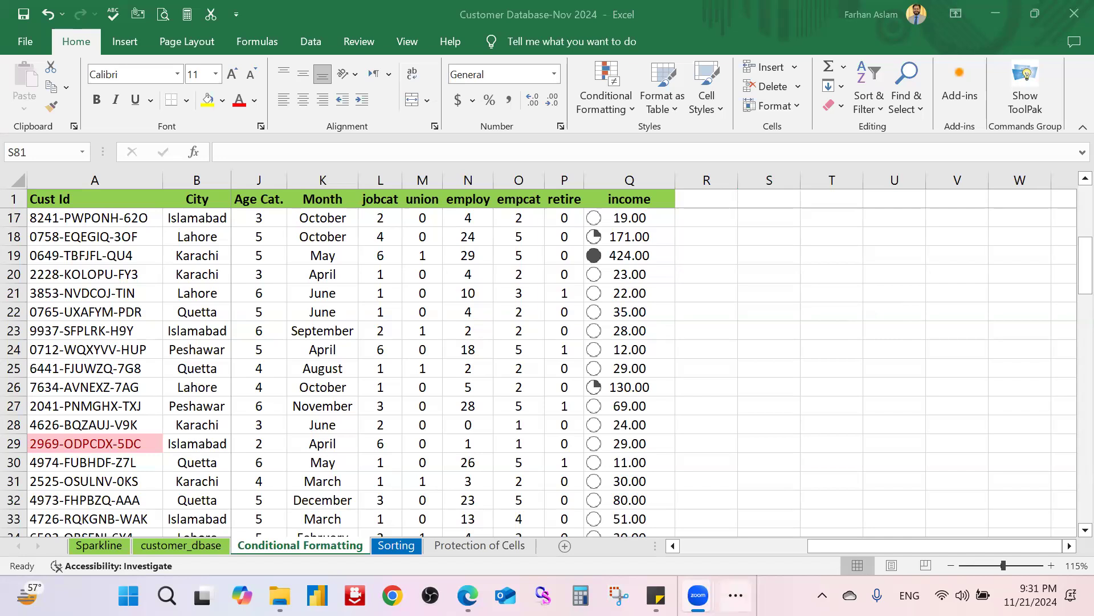
left_click(739, 583)
left_click(740, 538)
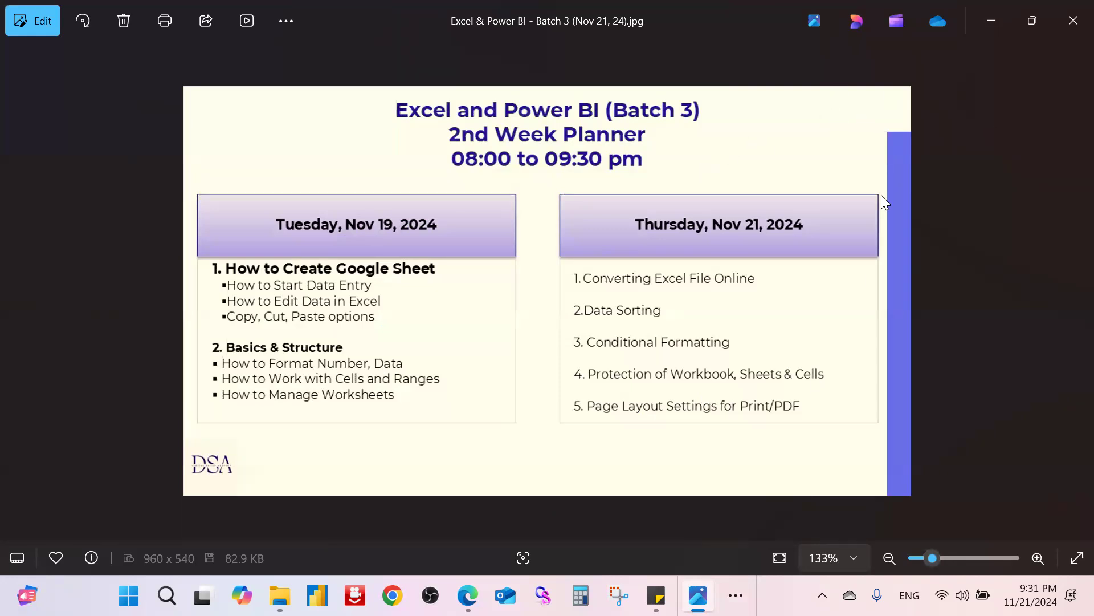
left_click(1002, 21)
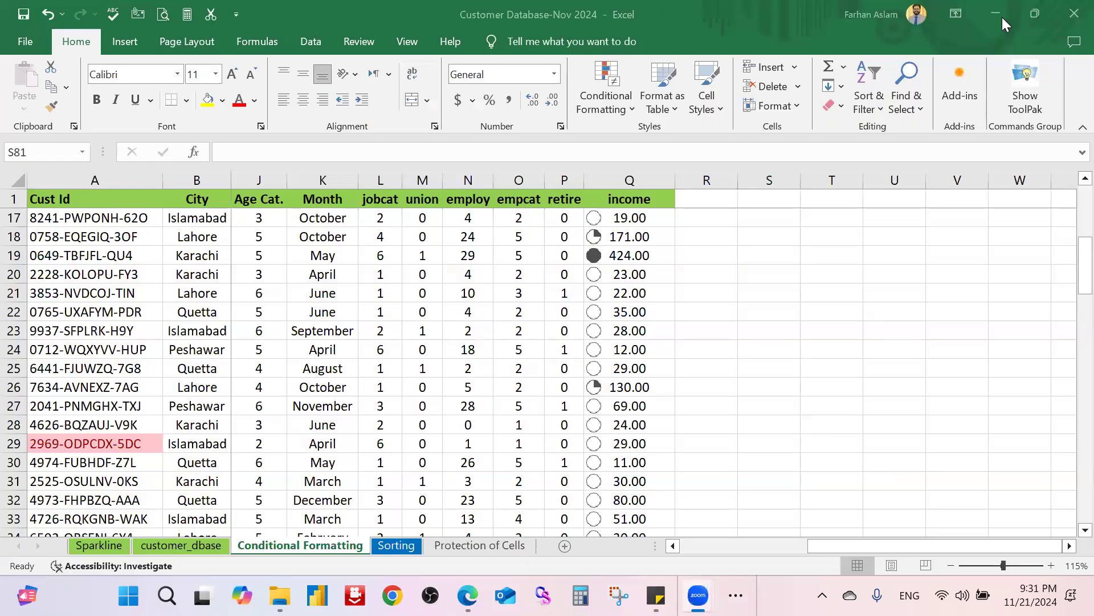